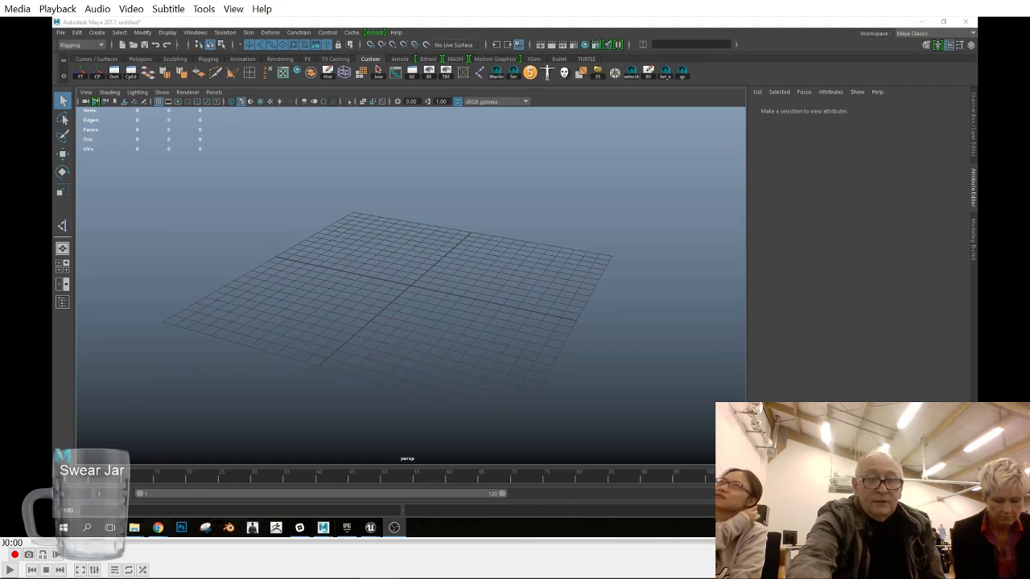
Step: Open the scene 04-Cb-GameModel-Final.mb from the Crossbow folder and close the UV Editor
left_click(60, 33)
left_click(86, 59)
double_click(423, 193)
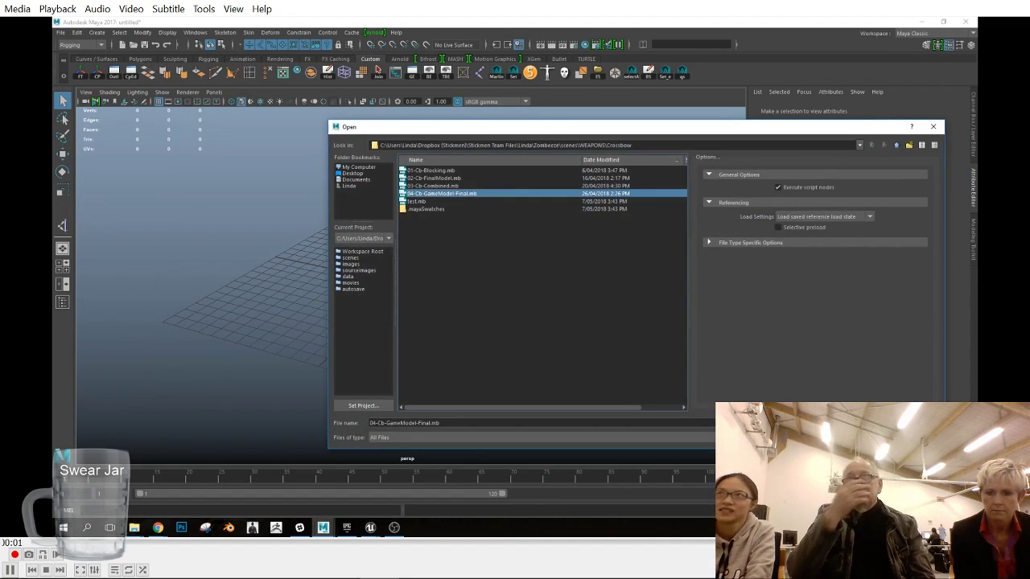
left_click(520, 276)
left_click(815, 88)
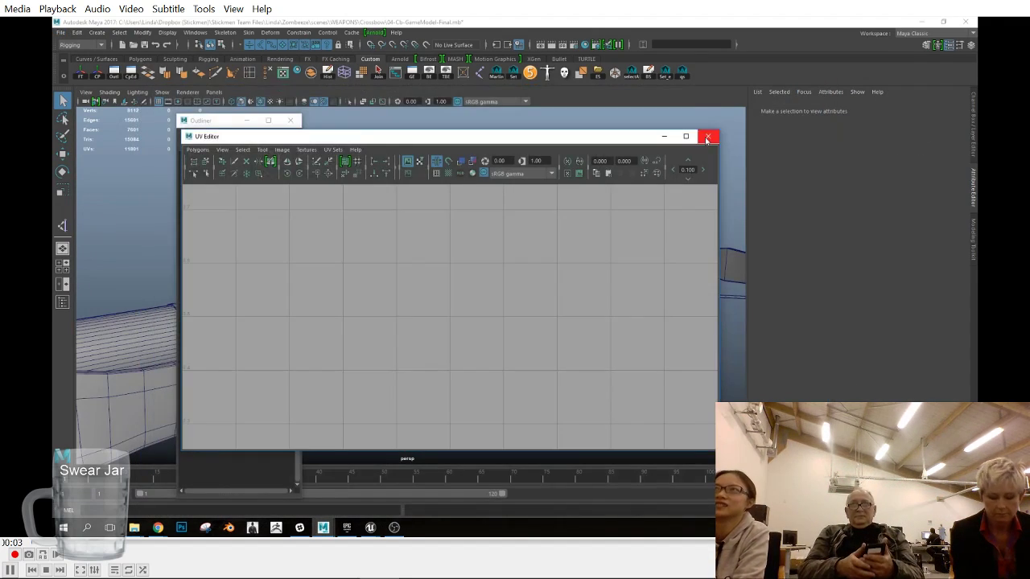
left_click(707, 137)
Step: Rename the bolt mesh above the crossbow as Arrow_M in the Outliner
left_click_drag(213, 120, 171, 120)
left_click_drag(259, 212, 249, 212)
left_click(195, 233)
scroll(451, 274, "down", 1)
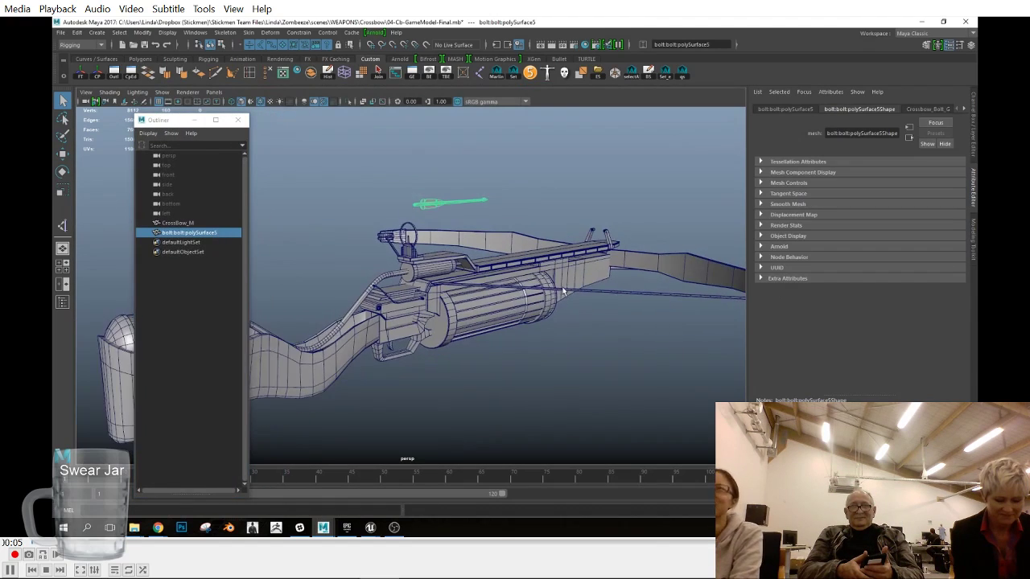
middle_click_drag(450, 274, 523, 270, "alt")
double_click(191, 234)
type("arrow")
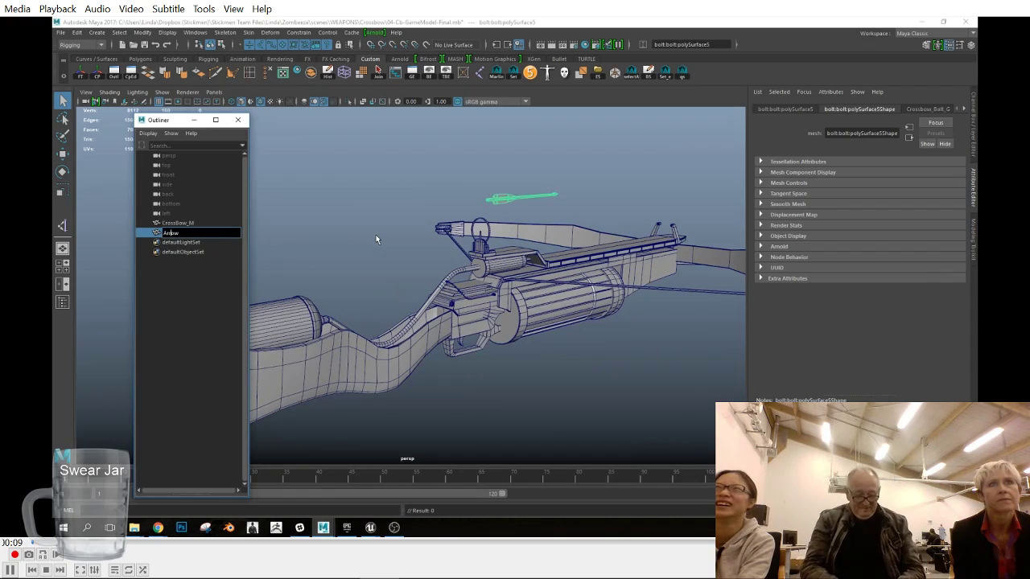
key("Return")
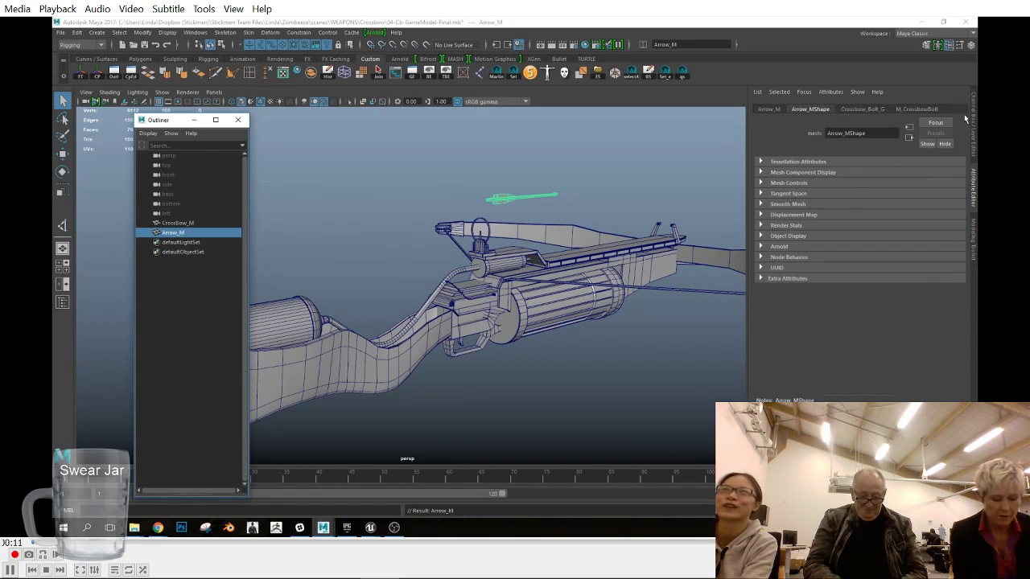
Step: Show the Channel Box, frame the crossbow and delete the extra back, bottom and left cameras
left_click(972, 124)
left_click(181, 222)
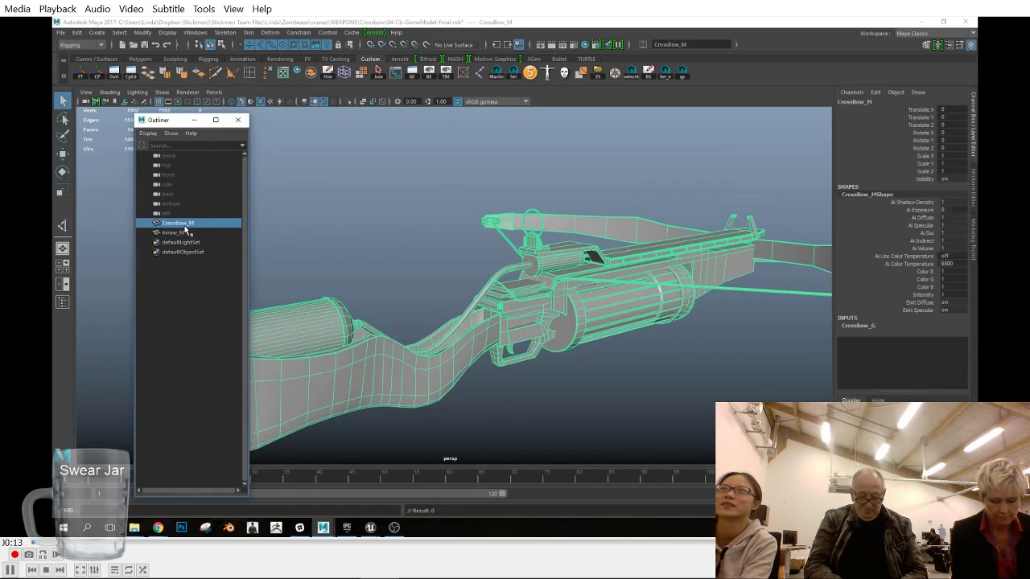
key("f")
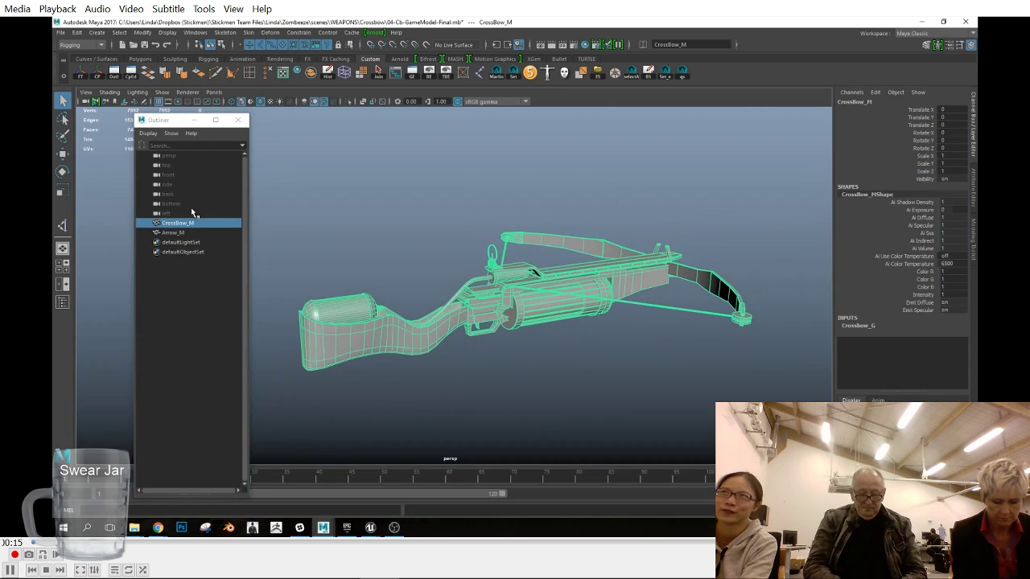
left_click(195, 213)
left_click(185, 194, "shift")
key("Delete")
Step: Examine the crossbow mesh from several perspective and orthographic angles, with the Outliner moved out of the way
scroll(617, 341, "up", 1)
left_click(606, 311)
scroll(623, 349, "up", 3)
left_click_drag(623, 349, 616, 317, "alt")
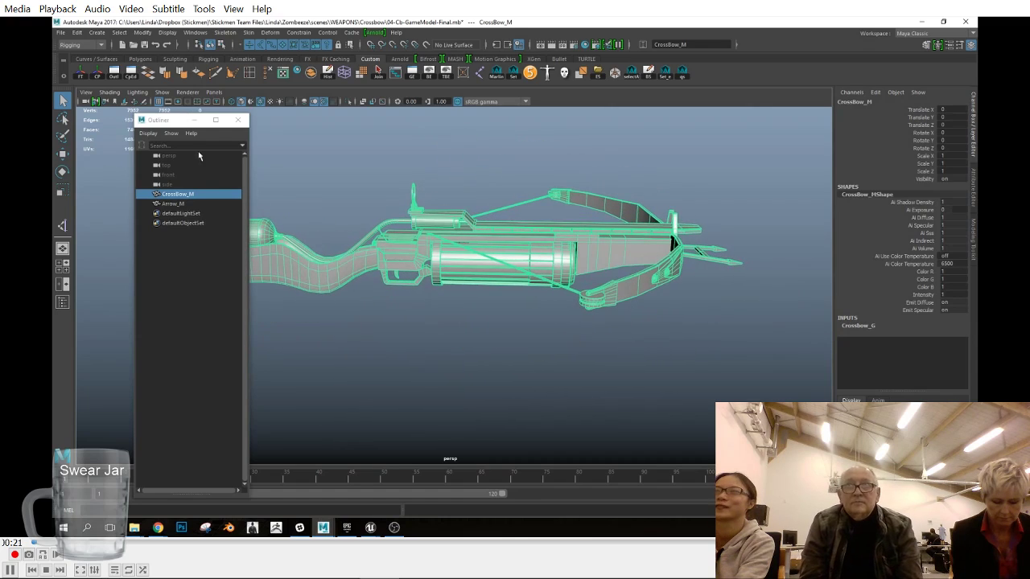
left_click_drag(182, 119, 138, 113)
left_click_drag(206, 173, 187, 172)
left_click_drag(542, 350, 326, 271, "alt")
key("space")
right_click_drag(326, 271, 555, 133, "alt")
middle_click_drag(555, 133, 559, 247, "alt")
right_click_drag(559, 247, 547, 250, "alt")
key("space")
left_click_drag(547, 250, 694, 310)
Step: Duplicate CrossBow_M and separate the copy into its individual meshes
key("ctrl+d")
right_click_drag(701, 249, 702, 277)
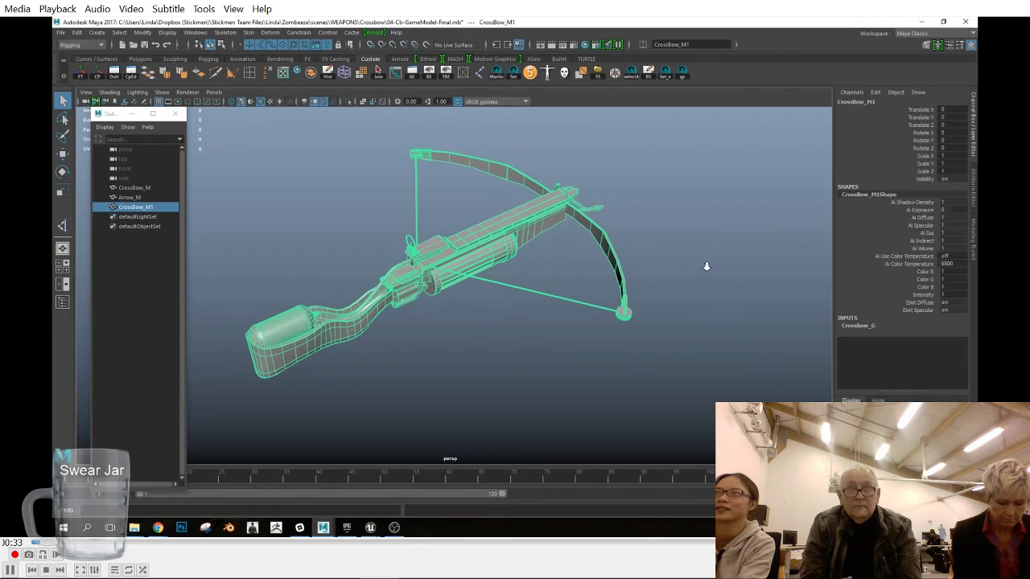
left_click(248, 33)
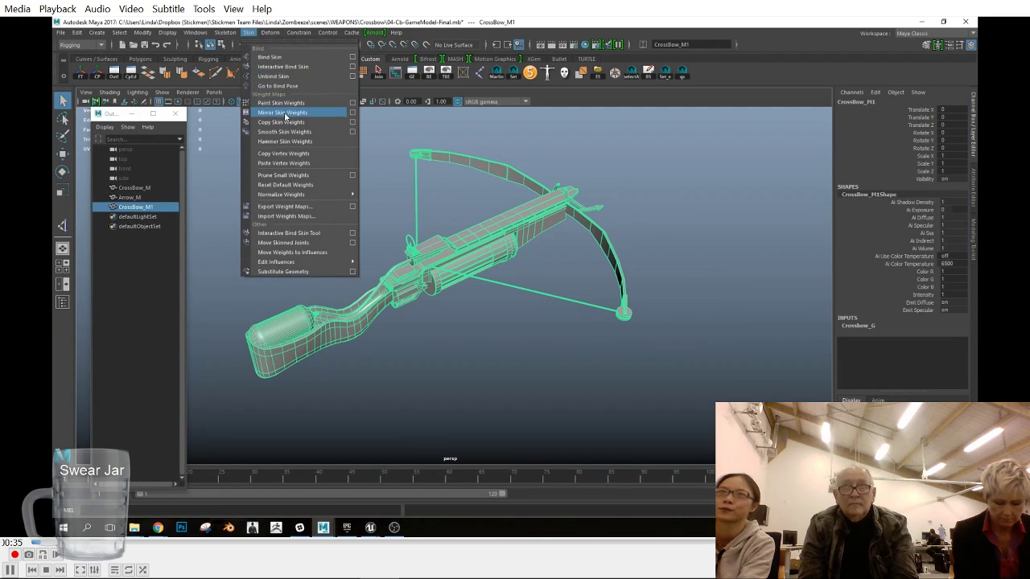
left_click(80, 45)
left_click(71, 55)
left_click(220, 33)
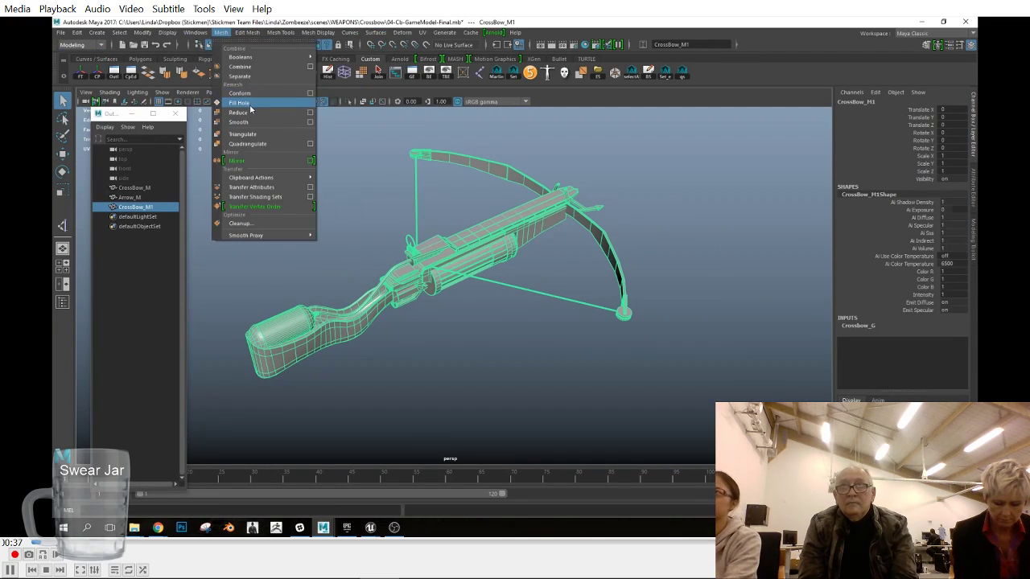
left_click(241, 102)
Step: Hide the original CrossBow_M mesh by setting its Visibility to 0
left_click(149, 218)
left_click(148, 189)
left_click(945, 178)
type("0")
key("Return")
Step: Delete the construction history of all the separated crossbow parts
left_click_drag(599, 294, 609, 313)
left_click_drag(609, 316, 619, 346, "alt")
middle_click_drag(619, 347, 491, 342, "alt")
right_click_drag(491, 342, 362, 266, "alt")
left_click_drag(299, 199, 515, 356)
left_click(327, 74)
Step: Check the parts around the tip of the bow limb and create a locator at the origin
right_click_drag(544, 309, 756, 346, "alt")
left_click(655, 336)
left_click_drag(634, 284, 649, 313)
left_click(619, 292, "ctrl")
key("w")
left_click_drag(710, 306, 654, 358, "alt")
left_click(569, 168)
left_click(96, 32)
left_click(122, 166)
Step: Isolate one bow limb, the wheel at its tip, the string and the locator in the view
mouse_move(553, 305)
left_mouse_down("alt")
mouse_move(665, 349)
mouse_move(485, 333)
mouse_move(558, 292)
left_mouse_up("alt")
left_click(559, 296)
left_click(760, 280, "shift")
left_click(576, 163, "shift")
left_click_drag(576, 163, 326, 273, "alt")
key("ctrl+z")
left_click_drag(326, 335, 467, 422, "shift")
left_click_drag(543, 372, 644, 379, "alt")
left_click(349, 102)
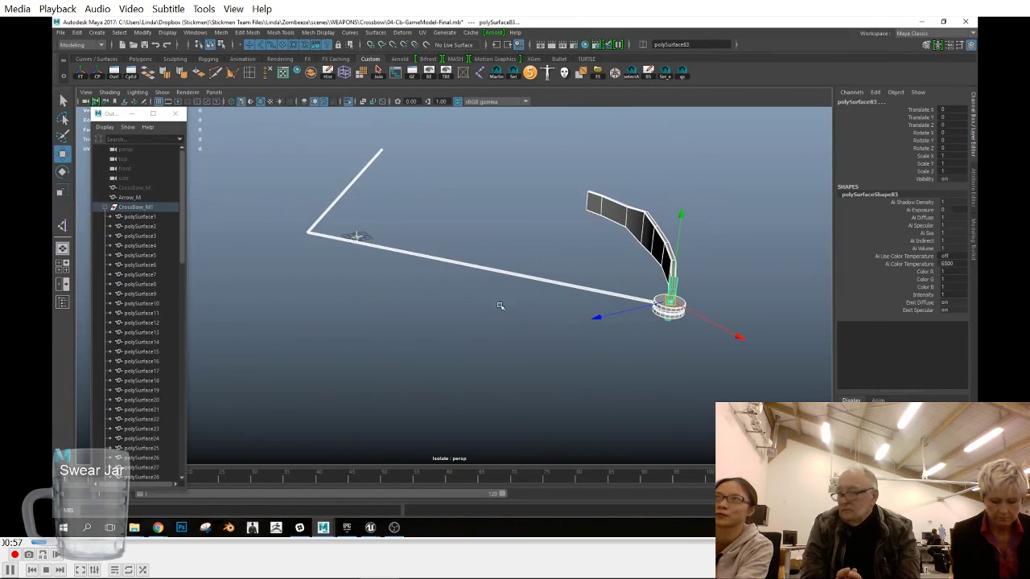
Step: Select the wheel mesh at the tip of the isolated bow limb
left_click_drag(482, 282, 503, 322, "alt")
left_click(503, 322)
left_click(462, 72)
left_click_drag(616, 303, 592, 301, "alt")
left_click(683, 316)
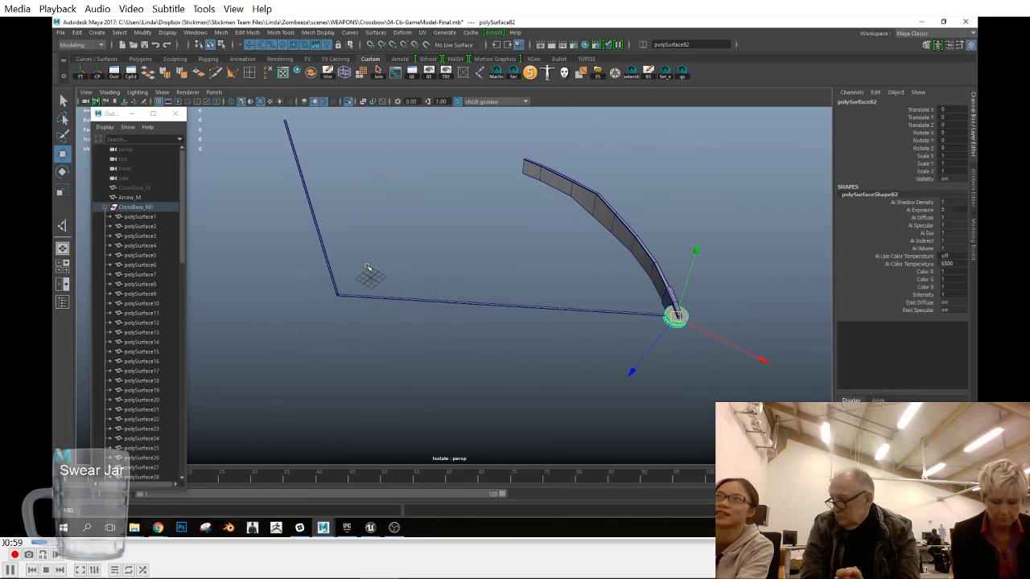
left_click_drag(419, 297, 435, 327, "alt")
left_click(382, 288, "shift")
left_click(698, 283)
left_click(696, 292, "shift")
left_click(696, 290)
left_click_drag(738, 322, 725, 312, "alt")
left_click(686, 324)
left_click(690, 321)
left_click_drag(636, 342, 613, 343, "alt")
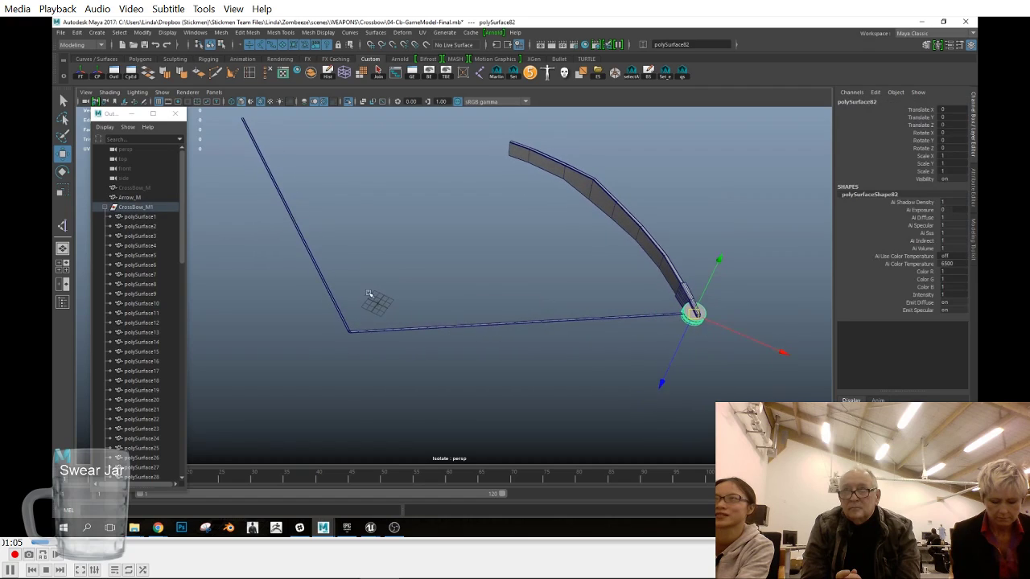
Step: Add the locator to the selection and parent-constrain it to the wheel with Maintain Offset off
left_click(372, 296)
left_click_drag(379, 185, 404, 206, "alt")
left_click(73, 44)
left_click(94, 77)
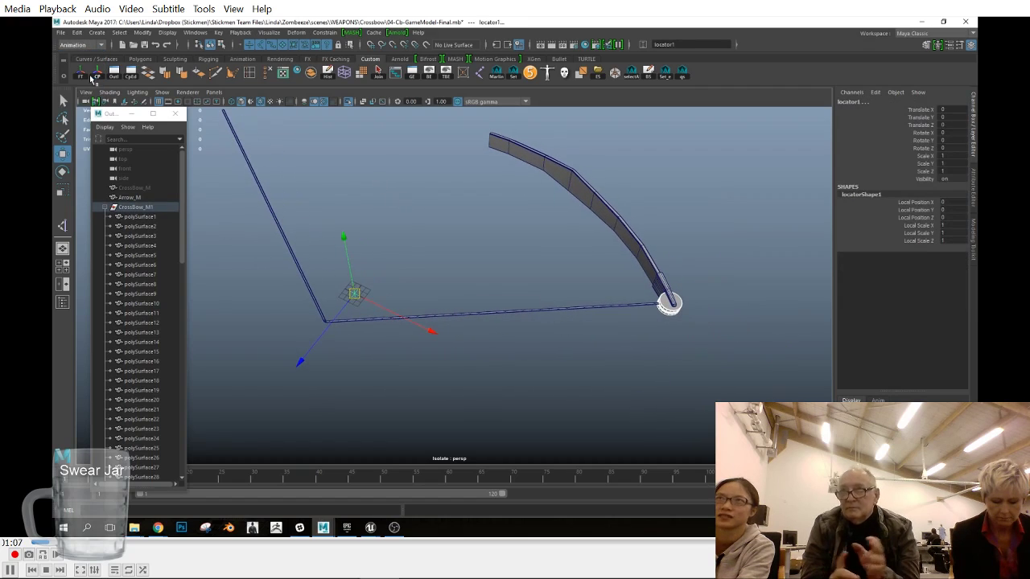
left_click(324, 32)
left_click(415, 58)
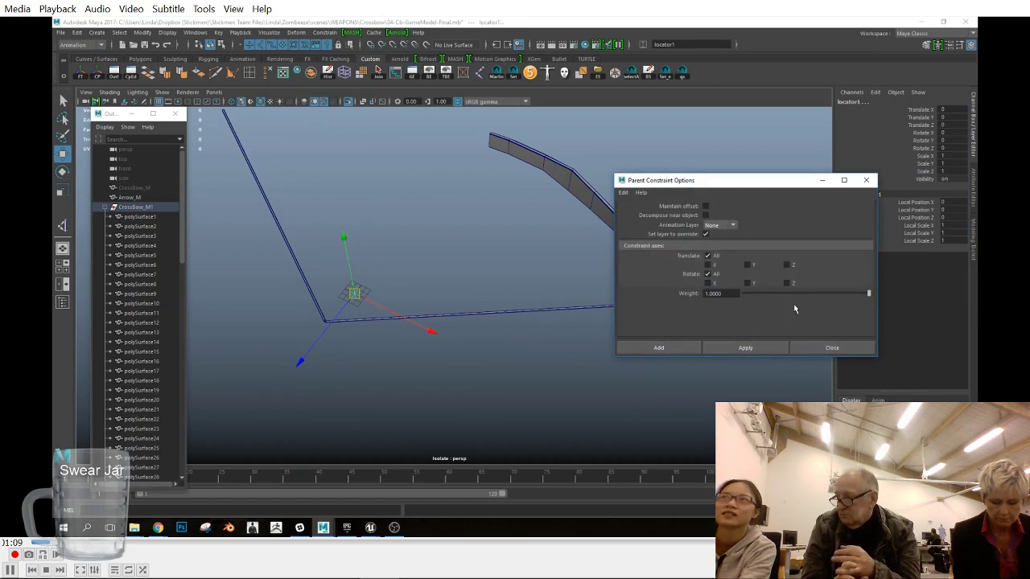
left_click(867, 181)
Step: Check the locator's placement at the wheel in wireframe display and delete its parent constraint
left_click_drag(596, 339, 631, 297, "alt")
left_click(105, 208)
left_click(130, 218)
key("f")
key("4")
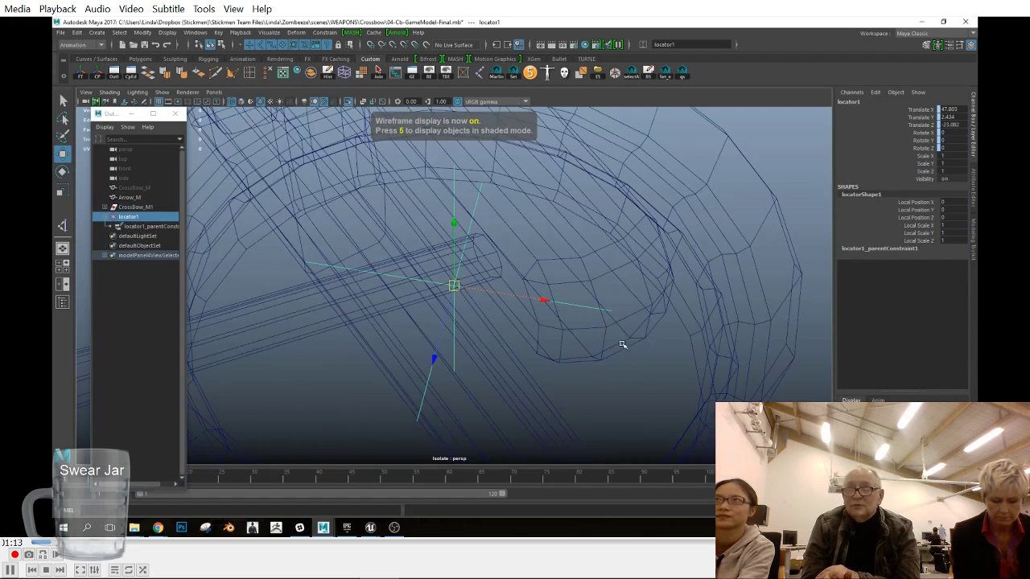
scroll(487, 294, "down", 5)
left_click_drag(612, 318, 368, 311, "alt")
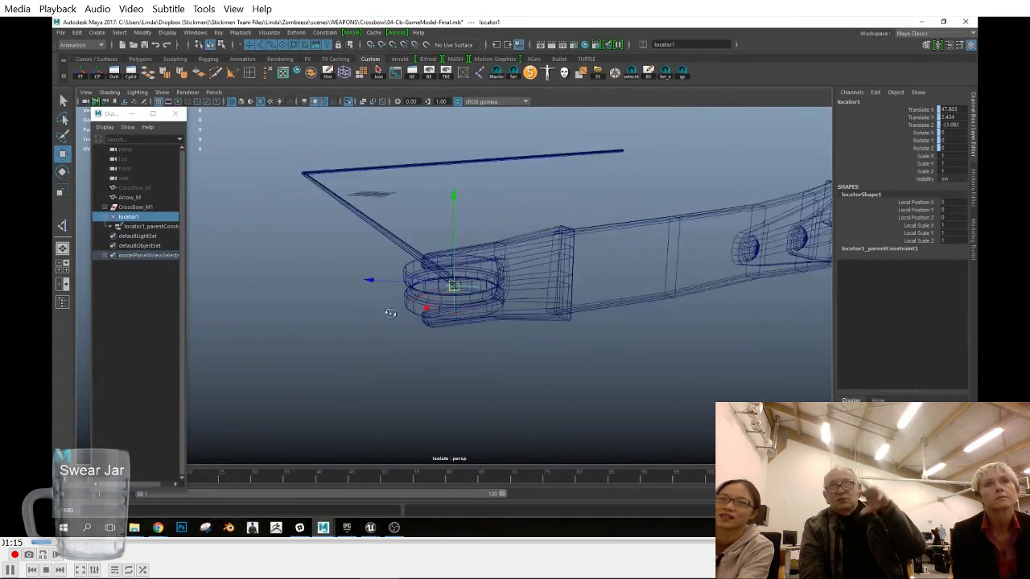
middle_click_drag(368, 310, 485, 319, "alt")
left_click(140, 227)
key("Delete")
Step: Duplicate the wheel locator, move the copy toward the middle of the string and set its Translate X to 0
left_click(145, 219)
left_click_drag(537, 326, 490, 342, "alt")
right_click_drag(490, 343, 350, 324, "alt")
middle_click_drag(350, 324, 556, 306, "alt")
left_click_drag(555, 306, 536, 321, "alt")
key("ctrl+d")
left_click_drag(696, 301, 707, 356)
left_click_drag(566, 331, 574, 338, "alt")
right_click_drag(574, 338, 620, 331, "alt")
middle_click_drag(620, 331, 540, 296, "alt")
left_click_drag(714, 238, 510, 250)
left_click(952, 110)
type("0")
key("Return")
Step: Move the second locator along Z onto the string's centre bend using an orthographic view
key("space")
left_click_drag(524, 308, 479, 310)
middle_click_drag(563, 293, 618, 255, "alt")
right_click_drag(618, 255, 712, 255, "alt")
left_click_drag(491, 181, 499, 349)
middle_click_drag(499, 349, 475, 321, "alt")
right_click_drag(474, 322, 731, 366, "alt")
left_click_drag(554, 311, 553, 314)
Step: Lower the second locator to the height of the string, at a Translate Y of about 2.047
key("space")
left_click_drag(588, 327, 639, 328)
key("f")
right_click_drag(692, 360, 655, 355, "alt")
left_click_drag(458, 207, 471, 328)
Step: Center the second locator within the string's bend in top view, at a Translate Z of about 8.079
key("space")
left_click_drag(555, 291, 556, 271)
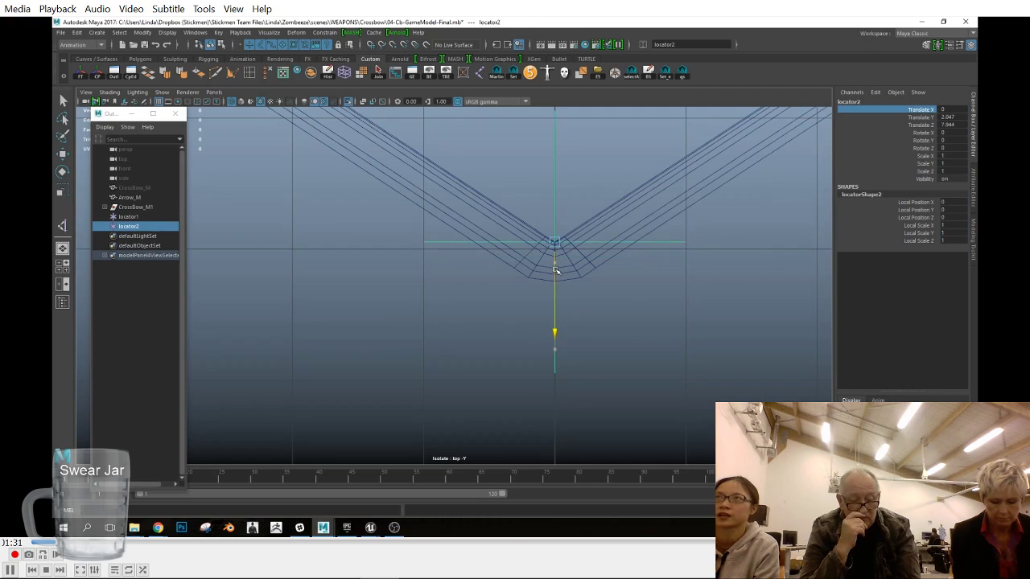
right_click_drag(738, 338, 724, 310, "alt")
left_click_drag(557, 288, 559, 306)
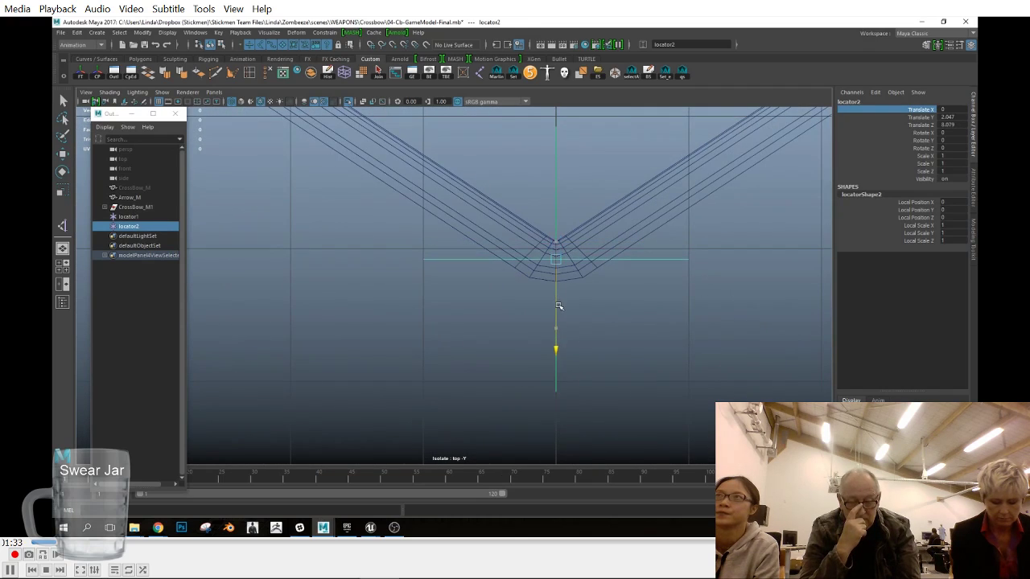
Step: Try rounding the second locator's position to Translate Y 2 and Translate Z 8
left_click(951, 118)
type("2")
key("Return")
right_click_drag(727, 261, 731, 260, "alt")
left_click(952, 126)
type("8")
key("Return")
middle_click_drag(646, 288, 646, 288, "alt")
Step: Raise the second locator in side view to a Translate Y of about 2.045 and return to the perspective view
left_click_drag(560, 288, 667, 310)
key("space")
middle_click_drag(466, 351, 441, 291, "alt")
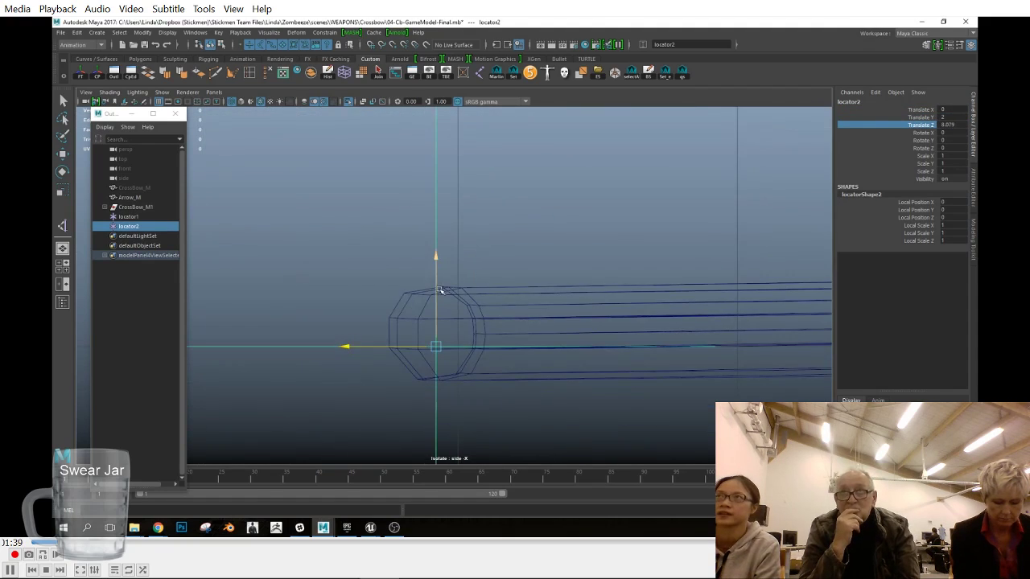
left_click_drag(435, 288, 438, 276)
key("space")
left_click(554, 291)
left_click_drag(553, 292, 595, 310, "alt")
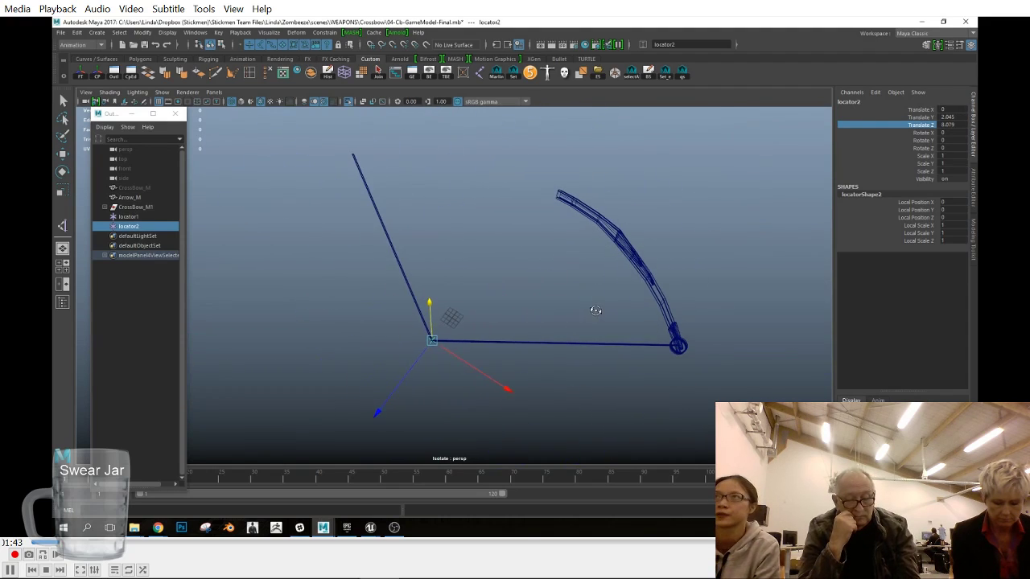
Step: Duplicate the second locator and move the copy to the inner end of the crossbow's limb
left_click(548, 271)
left_click_drag(548, 271, 496, 353, "alt")
left_click_drag(389, 335, 449, 256, "ctrl")
key("ctrl+d")
left_click_drag(448, 422, 517, 214)
key("space")
left_click(514, 242)
key("f")
Step: Align the third locator with the limb's inner end in front view, at about Translate X 2.729, Y 1.015, Z -44.162
right_click_drag(595, 255, 618, 322, "alt")
left_click_drag(528, 287, 595, 292)
left_click_drag(517, 314, 519, 329)
key("space")
left_click_drag(561, 343, 566, 369)
right_click_drag(476, 316, 423, 292, "alt")
middle_click_drag(423, 292, 482, 298, "alt")
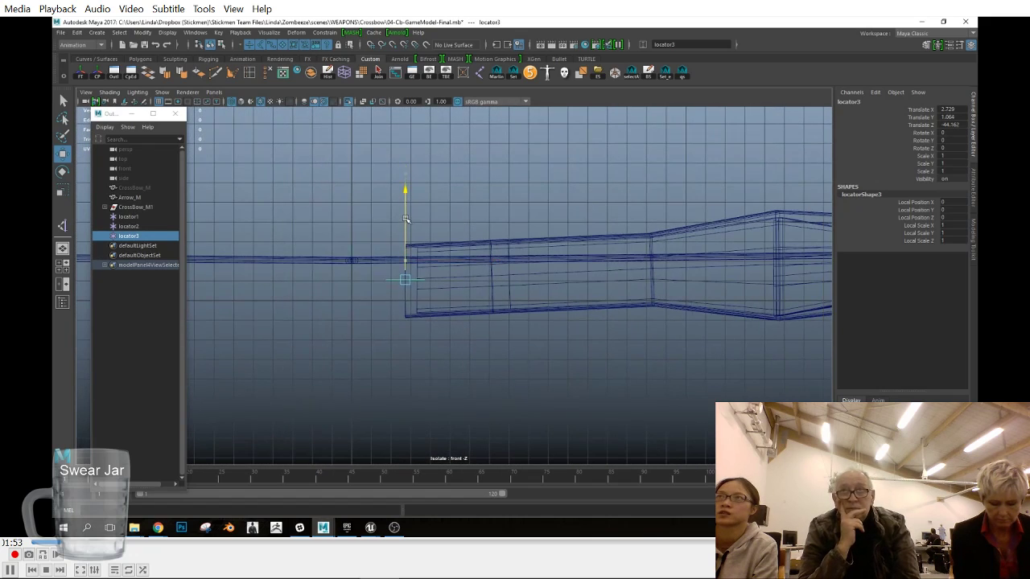
Step: Turn off the isolated display and bring up the whole crossbow in wireframe from above
left_click(161, 92)
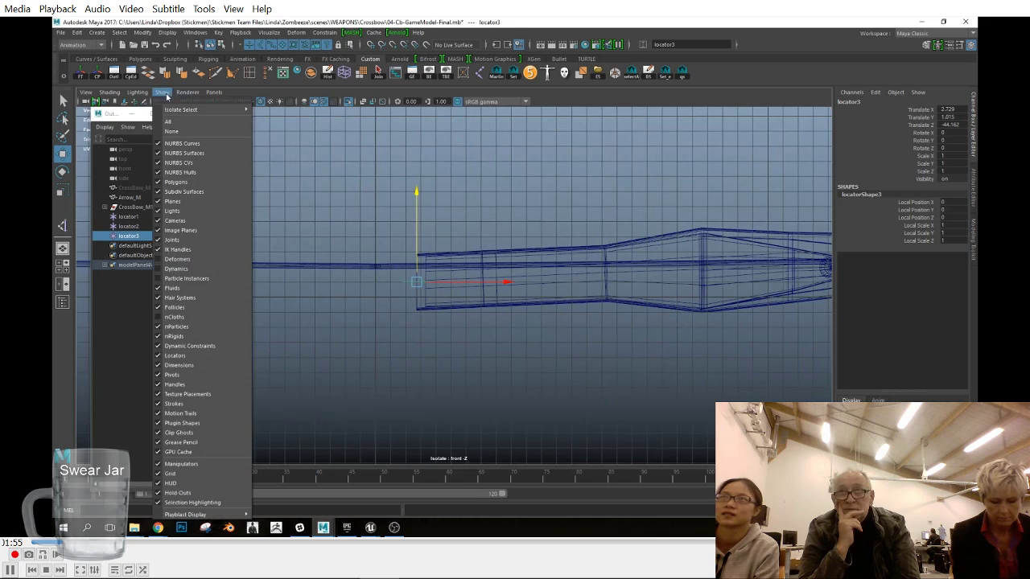
mouse_move(184, 113)
left_click(283, 116)
key("5")
key("space")
key("space")
key("4")
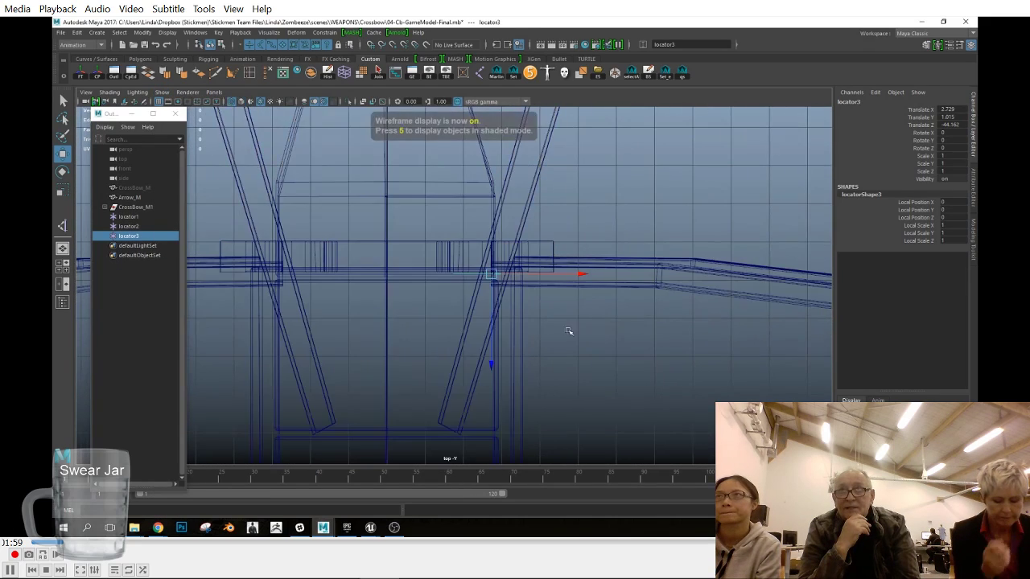
Step: Duplicate the third locator in top view and place the copy further along the limb, at about Translate X 15.226, Z -43.186
key("space")
left_click_drag(689, 338, 558, 294)
key("space")
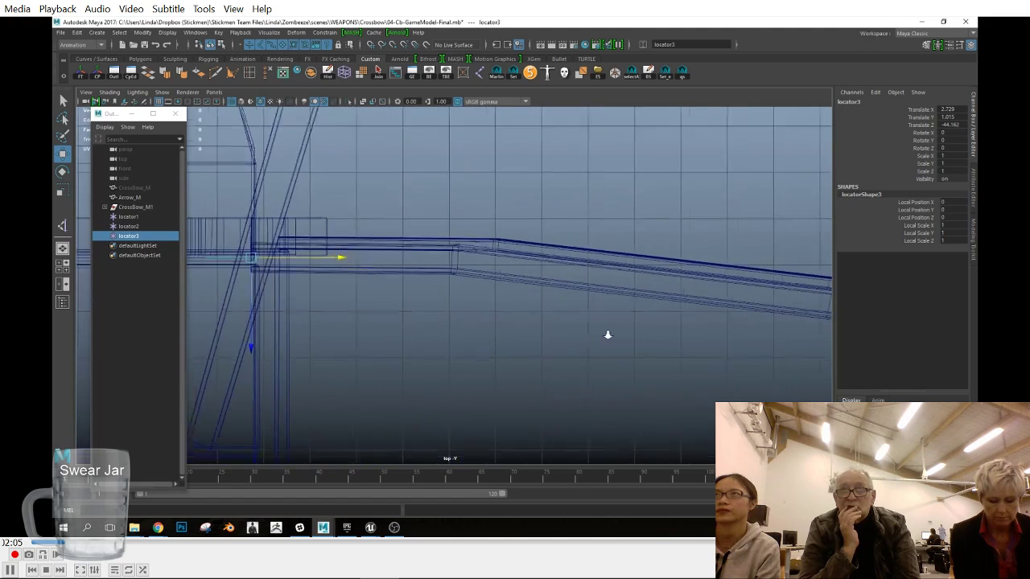
scroll(612, 336, "down", 5)
middle_click_drag(629, 355, 536, 327, "alt")
key("ctrl+d")
middle_click_drag(420, 300, 529, 271)
left_click_drag(522, 266, 523, 287)
Step: Add two more locator copies along the limb, at about X 27.477, Z -38.423 and X 39.582, Z -31.008
scroll(706, 386, "down", 3)
middle_click_drag(699, 403, 517, 332, "alt")
key("ctrl+d")
middle_click_drag(335, 200, 491, 254)
middle_click_drag(655, 402, 563, 338, "alt")
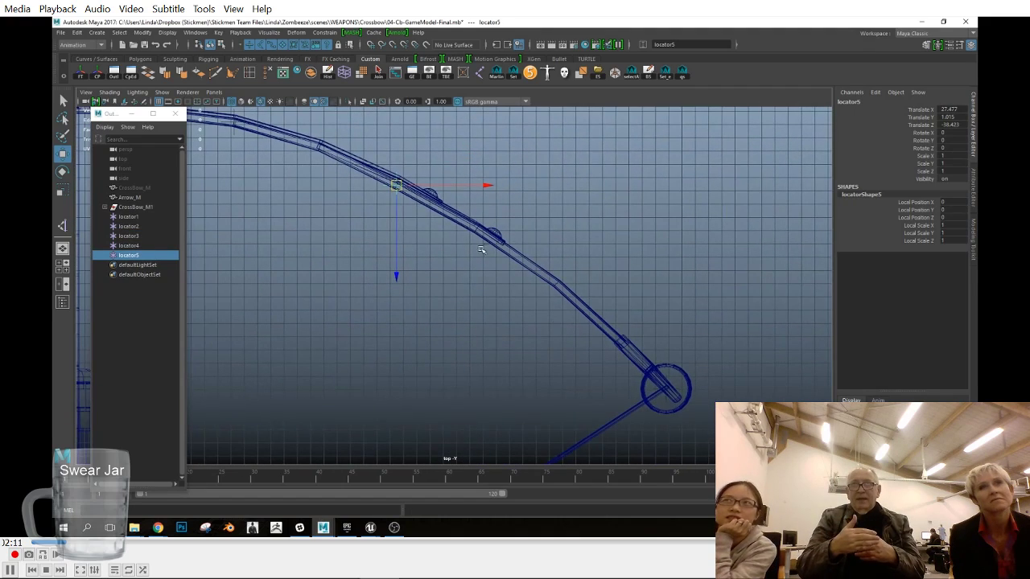
key("ctrl+d")
left_click_drag(397, 190, 552, 287)
Step: Raise the fourth, fifth and sixth locators together in front view to a Translate Y of about 1.604
key("space")
key("space")
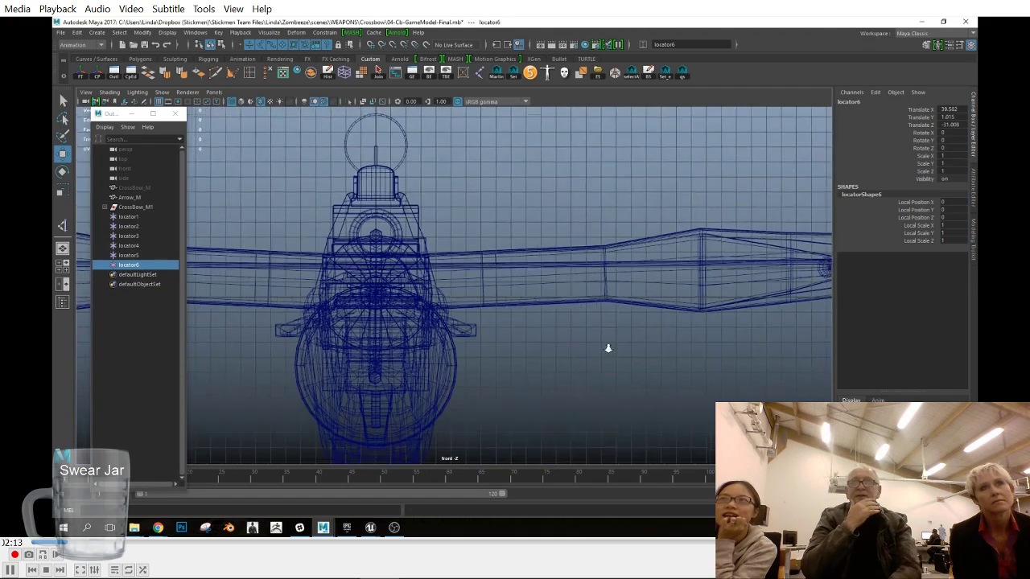
scroll(616, 352, "down", 4)
middle_click_drag(616, 352, 421, 352, "alt")
scroll(421, 352, "up", 6)
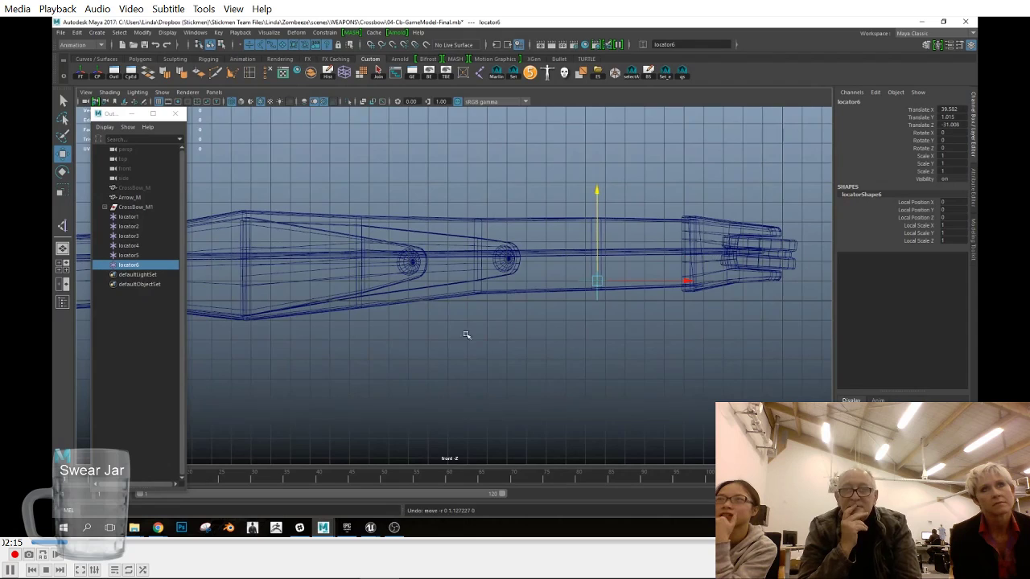
middle_click_drag(519, 328, 572, 345, "alt")
scroll(572, 345, "down", 2)
left_click(142, 255, "ctrl")
left_click(139, 246, "ctrl")
scroll(318, 345, "down", 2)
middle_click_drag(396, 343, 438, 334, "alt")
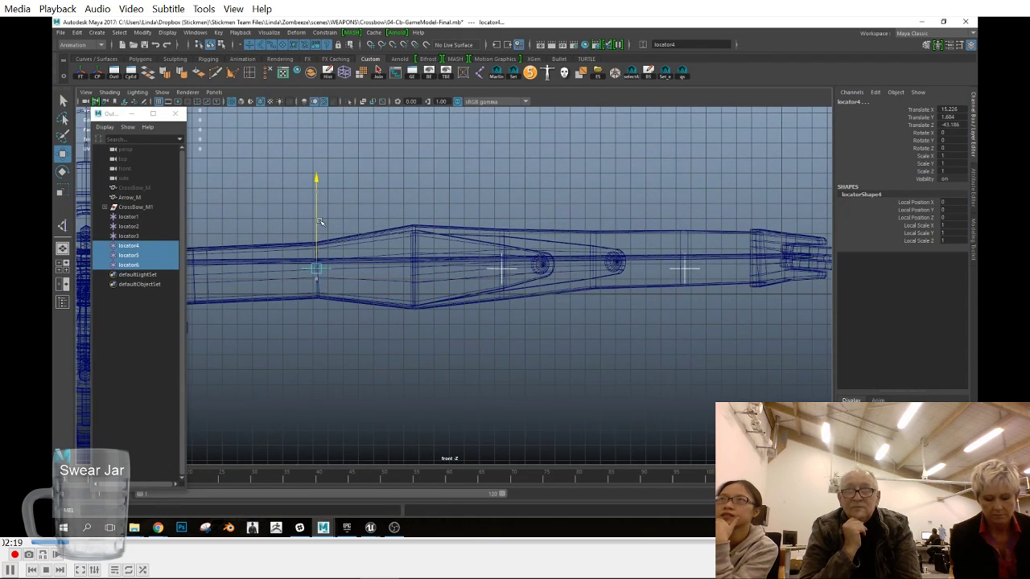
Step: Raise the fifth and sixth locators further to a Translate Y of about 2.003, leaving the fourth out
left_click(303, 254, "ctrl")
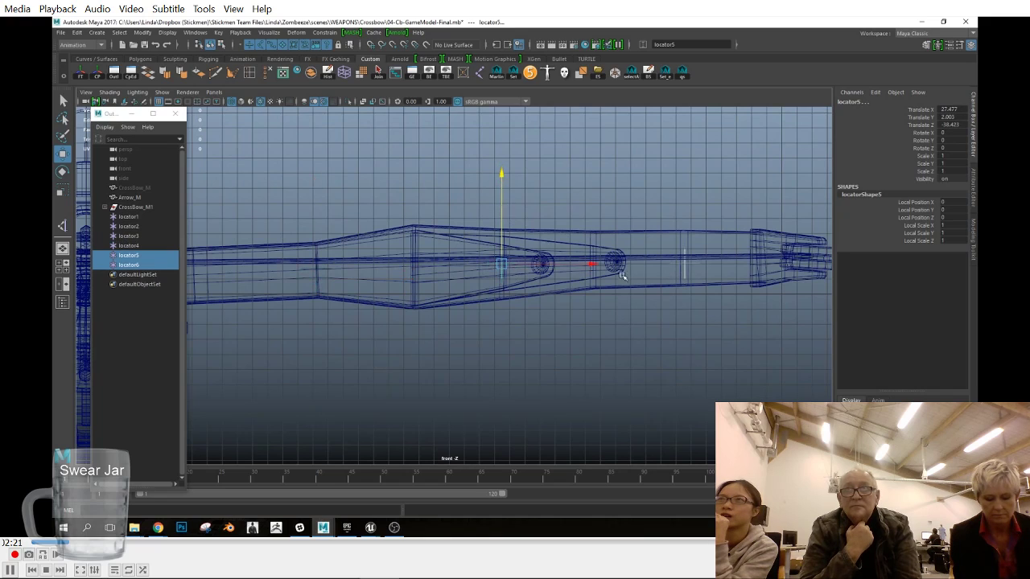
middle_click_drag(553, 243, 495, 259, "alt")
left_click(628, 241)
left_click_drag(739, 265, 754, 316)
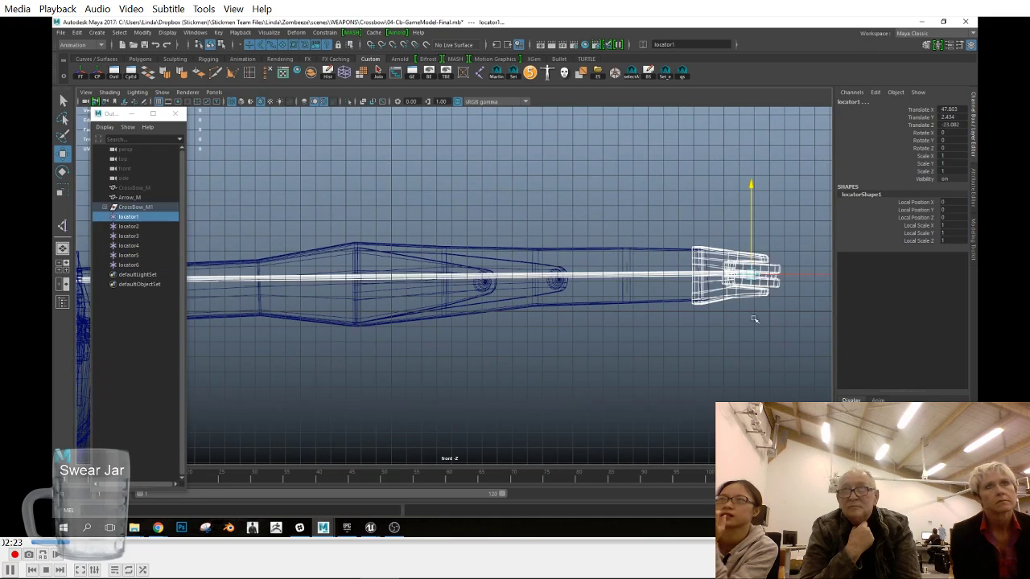
Step: Select all six locators and check their placement along the limb in front and perspective views
left_click(133, 265)
left_click(144, 218, "shift")
right_click_drag(573, 372, 348, 361, "alt")
middle_click_drag(349, 362, 499, 359, "alt")
right_click_drag(353, 333, 508, 370, "alt")
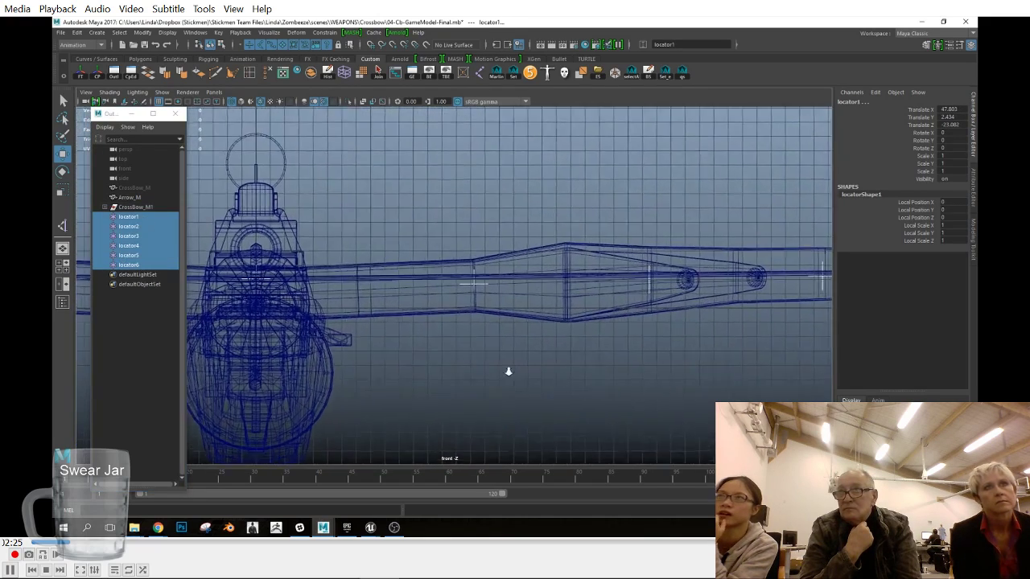
middle_click_drag(421, 363, 522, 354, "alt")
key("space")
left_click_drag(527, 362, 504, 367, "alt")
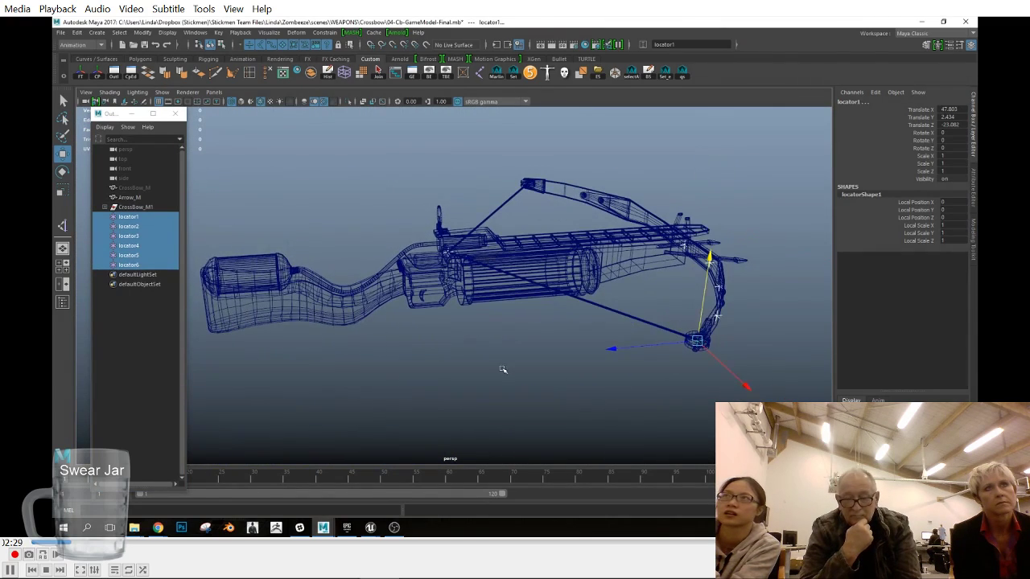
left_click(504, 368)
Step: Hide the separated CrossBow_M1 copy and make the original CrossBow_M mesh visible
left_click(135, 207)
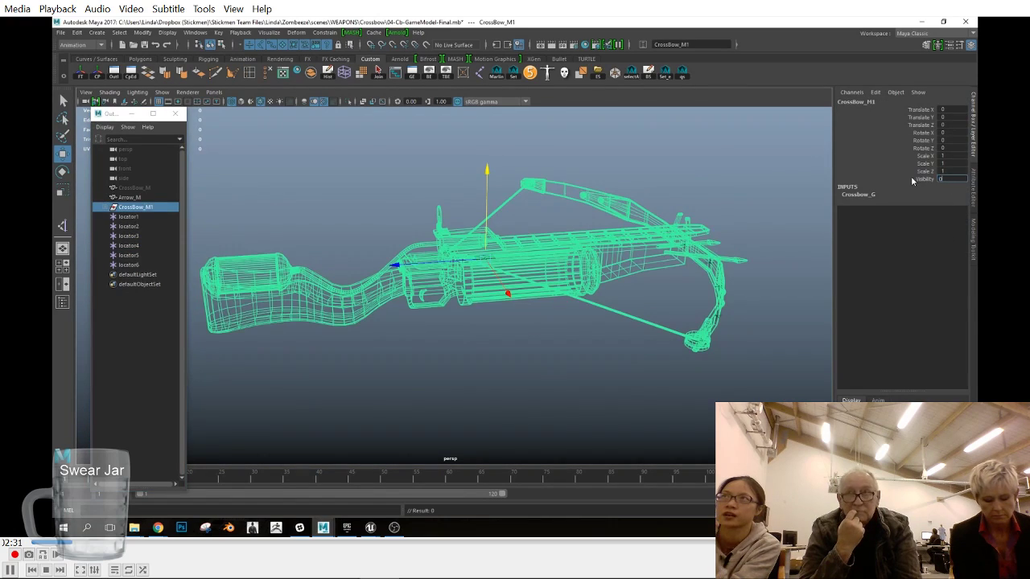
key("ctrl+h")
type("1")
key("Return")
left_click_drag(635, 342, 490, 294, "alt")
key("g")
key("g")
key("g")
left_click(615, 370)
left_click(547, 248)
left_click(552, 292)
Step: Draw a five-joint chain in top view through the limb's five locators, from the inner end to the wheel
key("space")
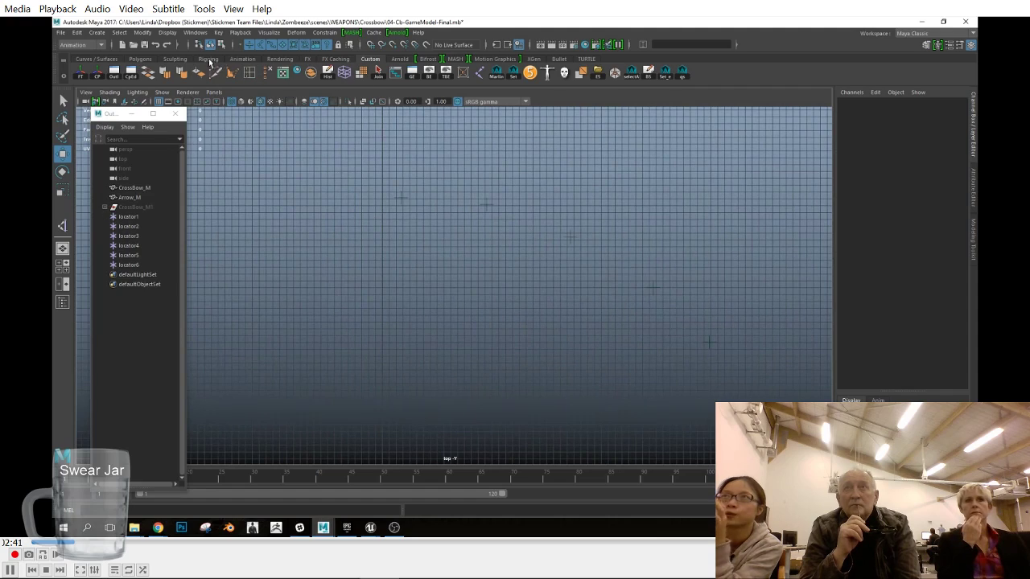
left_click(207, 59)
left_click(97, 73)
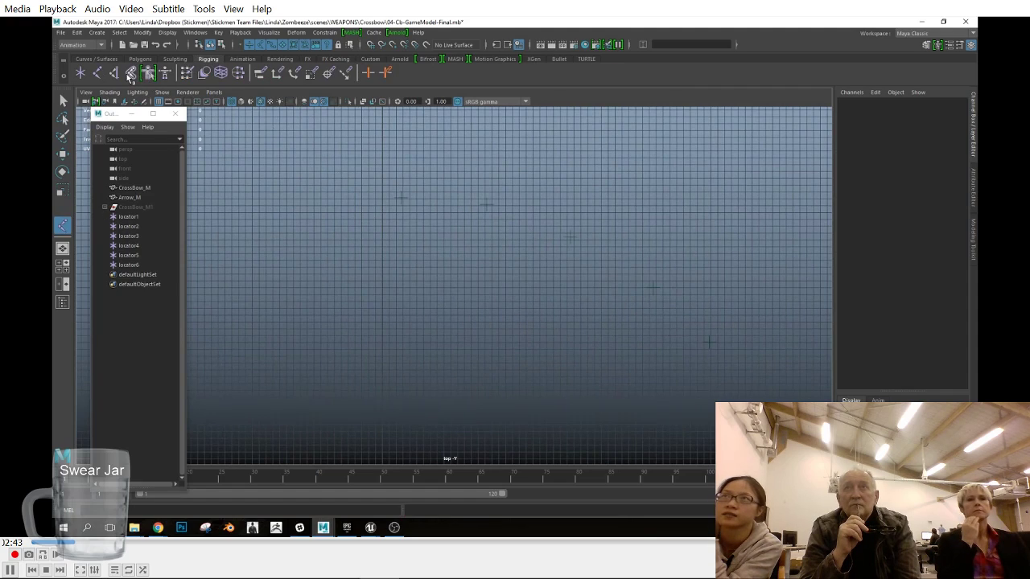
left_click(131, 73)
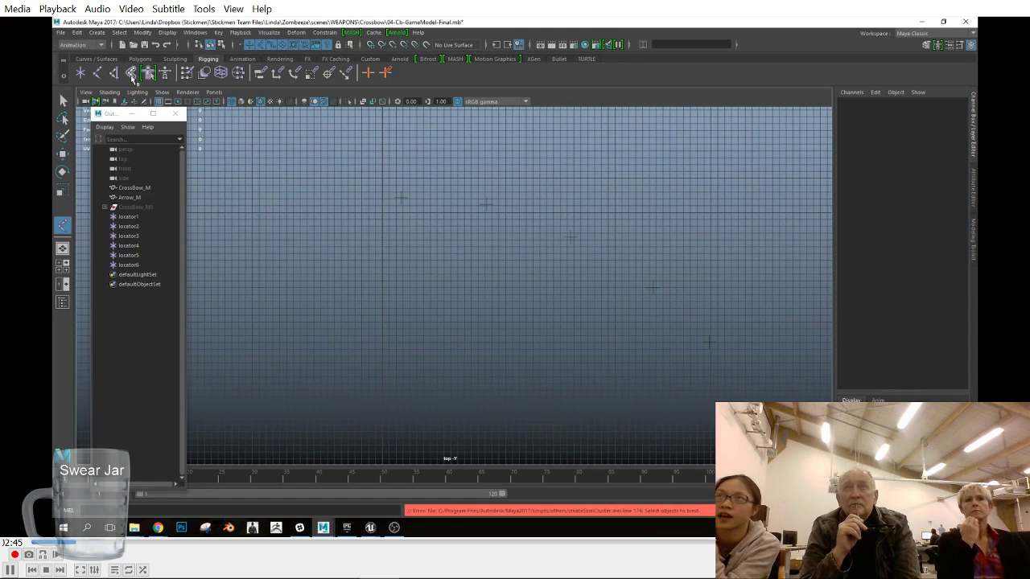
left_click(401, 199)
left_click(487, 205)
left_click(571, 237)
left_click(654, 288)
left_click(709, 343)
key("Return")
Step: Check the limb's joint chain against the locators in front and perspective views
key("space")
left_click_drag(525, 314, 524, 338)
scroll(609, 338, "down", 2)
middle_click_drag(609, 338, 579, 325, "alt")
key("space")
left_click_drag(481, 291, 481, 268)
left_click_drag(554, 324, 574, 331, "alt")
Step: Place a single joint in top view at the crossbow's centre beside the chain's root, with a Radius of 1
key("space")
left_click_drag(517, 280, 528, 299)
middle_click_drag(527, 299, 622, 328, "alt")
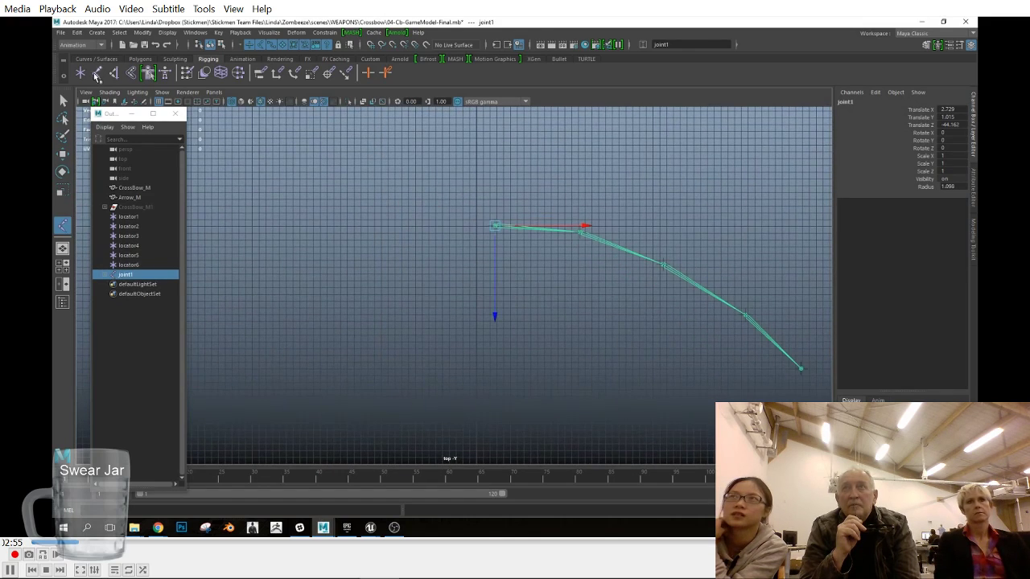
left_click(477, 226)
key("w")
left_click(928, 187)
middle_click_drag(728, 207, 759, 207)
scroll(758, 207, "up", 2)
left_click(926, 190)
Step: Set the new joint's Translate X to 0 so it sits exactly on the centre line
middle_click_drag(570, 235, 558, 260, "alt")
scroll(559, 260, "up", 4)
key("w")
scroll(497, 234, "up", 3)
left_click(955, 109)
type("0")
key("Return")
key("space")
Step: Raise the centre joint in front view to the chain root's height, Translate Y 1.015, with joints displayed
left_click_drag(599, 272, 603, 294)
middle_click_drag(190, 246, 301, 260, "alt")
right_click_drag(301, 260, 467, 213, "alt")
left_click_drag(475, 194, 476, 150)
left_click(162, 92)
left_click(203, 240)
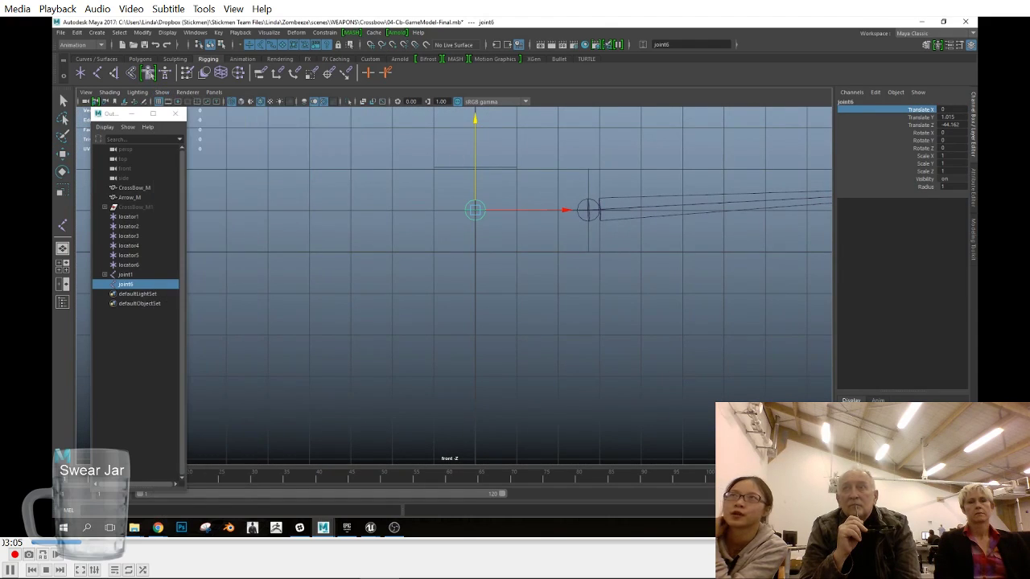
Step: Examine the centre joint and the limb chain against the whole crossbow in perspective view
right_click_drag(650, 343, 540, 333, "alt")
key("space")
left_click_drag(541, 333, 543, 309)
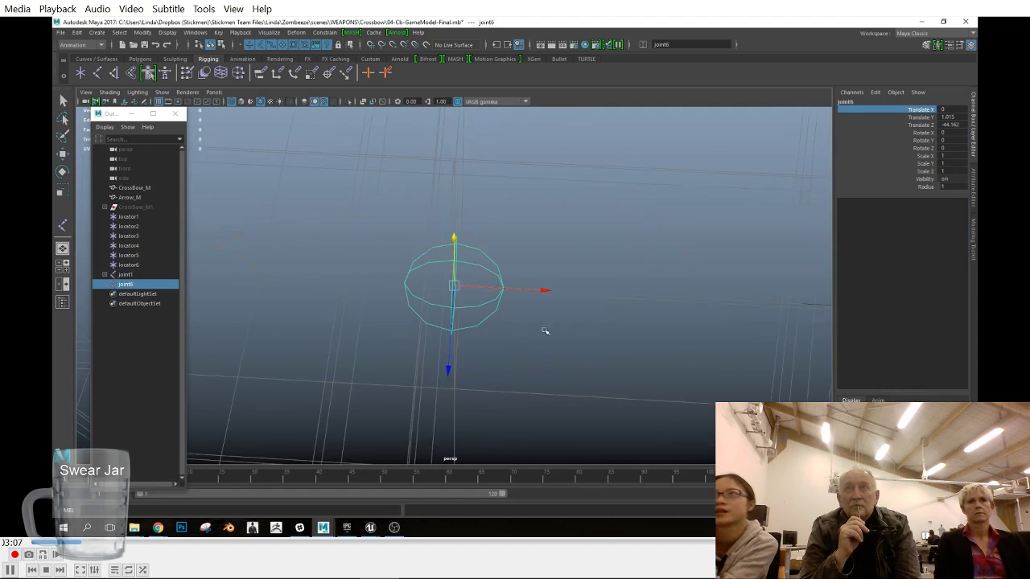
key("f")
right_click_drag(540, 347, 430, 316, "alt")
left_click_drag(430, 317, 432, 354, "alt")
right_click_drag(432, 354, 575, 362, "alt")
left_click_drag(575, 362, 680, 350, "alt")
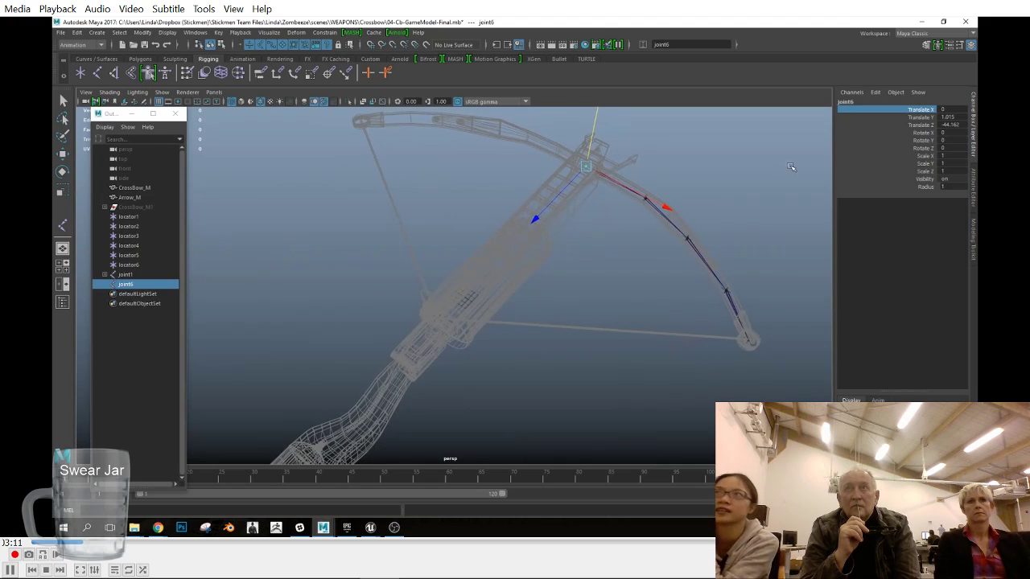
Step: Rename the centre joint CB_Bow_C
left_click(864, 101)
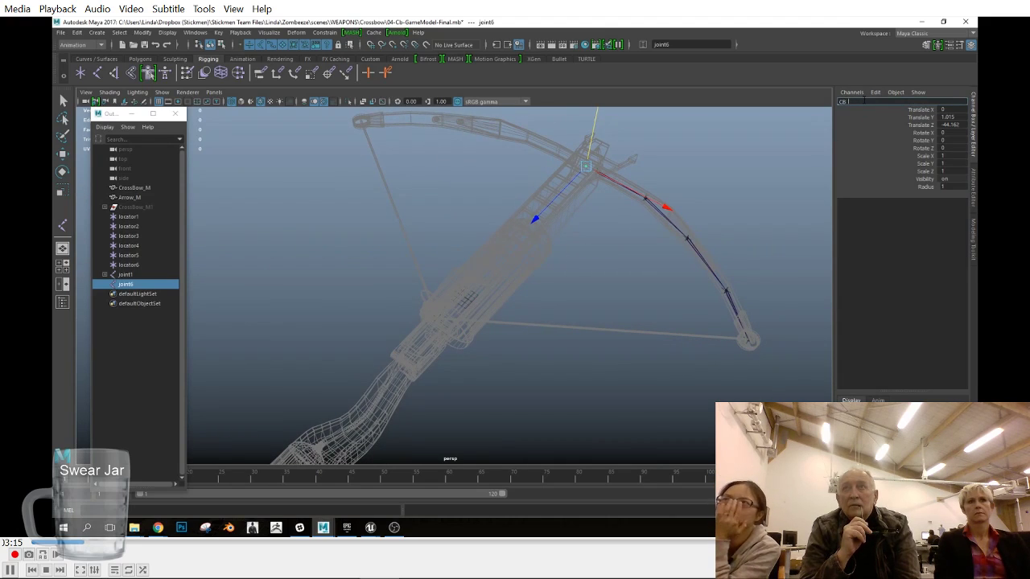
type("CB_Bow")
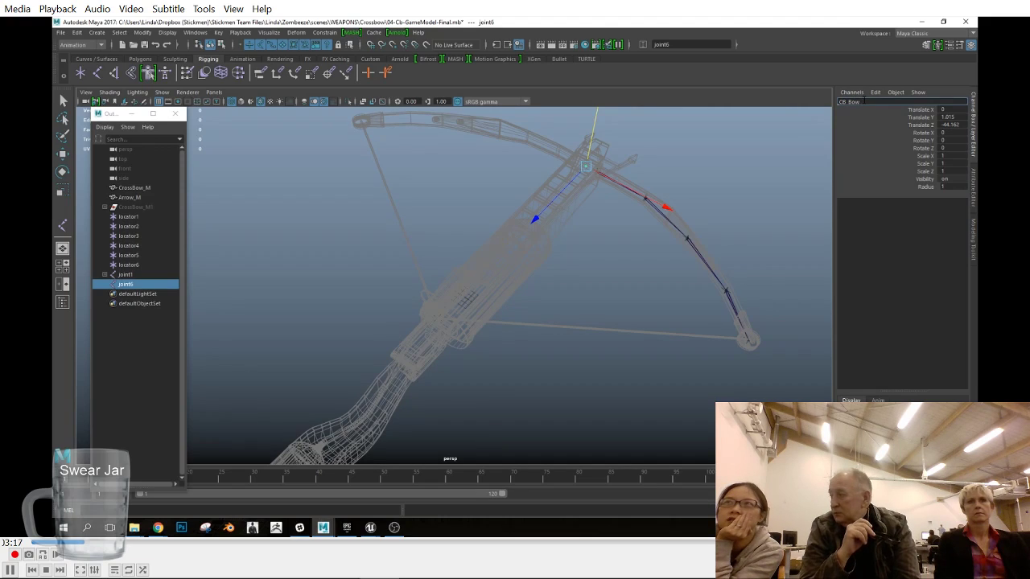
type("_C")
key("Return")
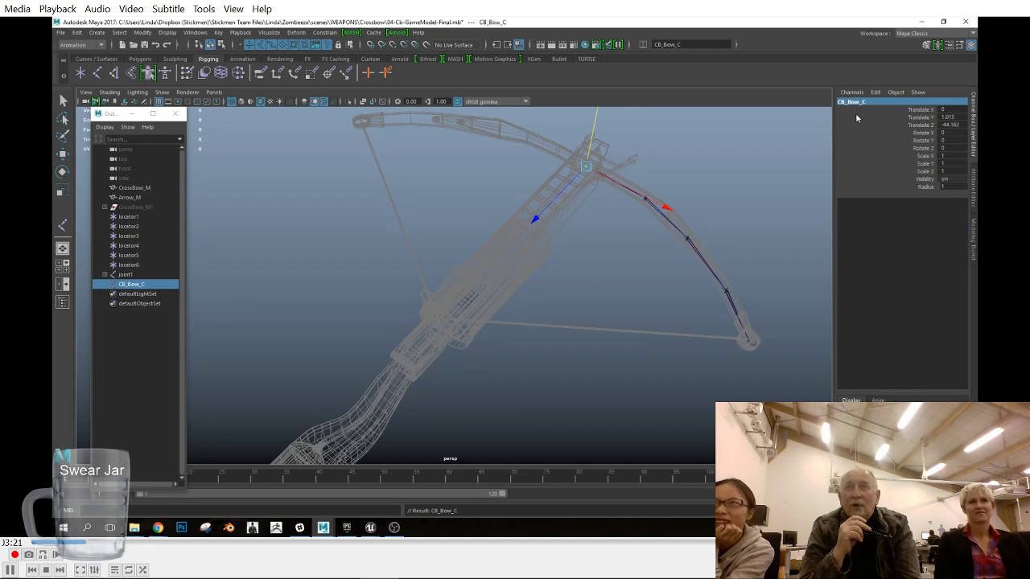
left_click(863, 105)
left_click(864, 103)
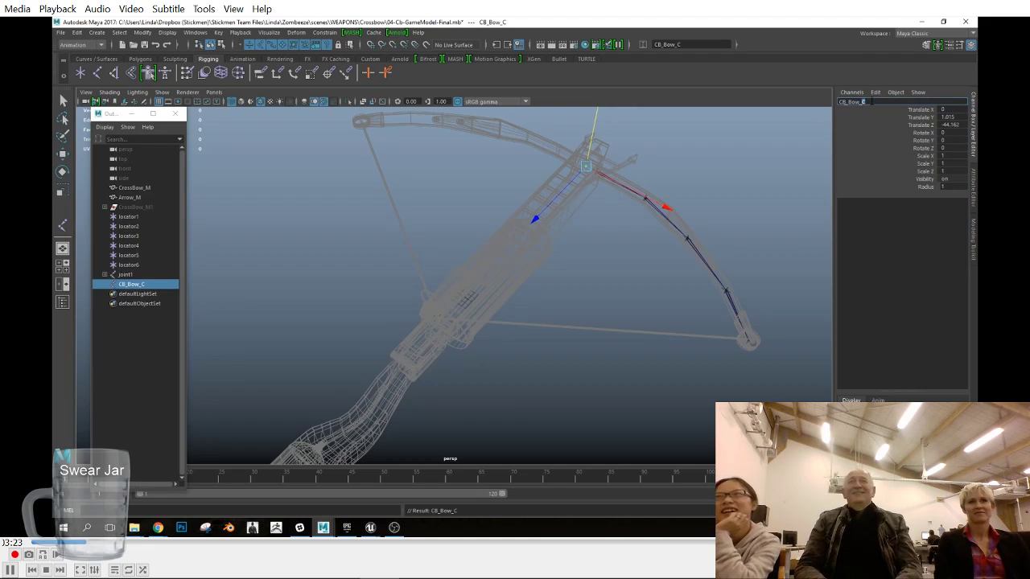
left_click(860, 111)
Step: Parent the limb's joint chain under CB_Bow_C and step down through its joints
right_click_drag(700, 167, 718, 170, "alt")
left_click_drag(719, 170, 584, 179, "alt")
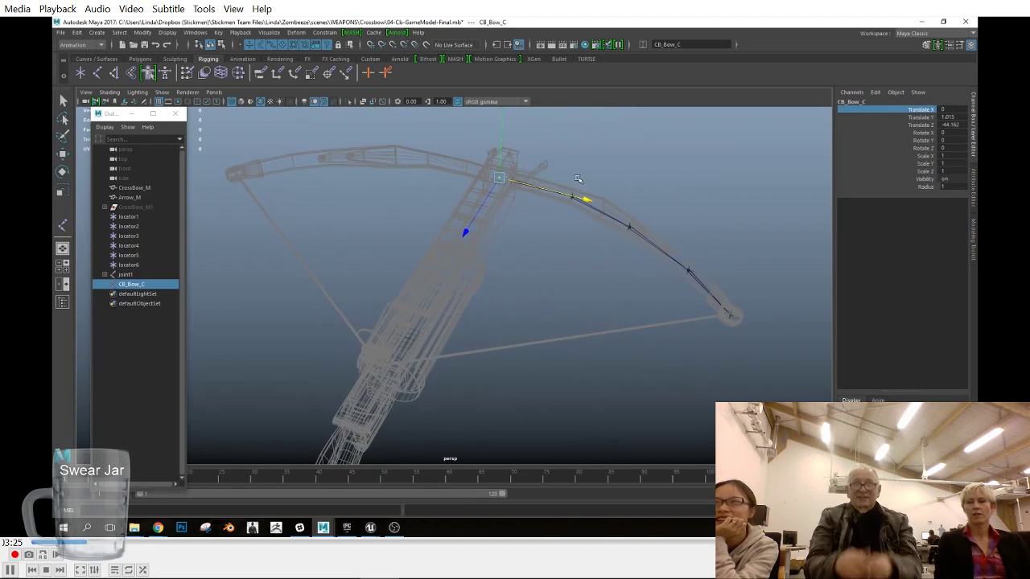
left_click(497, 179)
key("p")
left_click_drag(496, 179, 584, 247, "shift")
scroll(588, 245, "up", 1)
key("Down")
key("Down")
Step: Change the Move tool's axis orientation and check the axes on the limb's joints
double_click(62, 154)
left_click(173, 208)
left_click(194, 213)
left_click(306, 165)
left_click(531, 226)
left_click(488, 221)
left_click(561, 252)
mouse_move(561, 252)
left_mouse_down("alt")
mouse_move(572, 275)
mouse_move(566, 246)
left_mouse_up("alt")
Step: Rename the five limb joints together with the numbered name CB_RightBow_, starting at 1
left_click_drag(518, 175, 527, 195)
left_click(105, 276, "shift")
left_click(156, 323, "shift")
left_click_drag(672, 45, 632, 50)
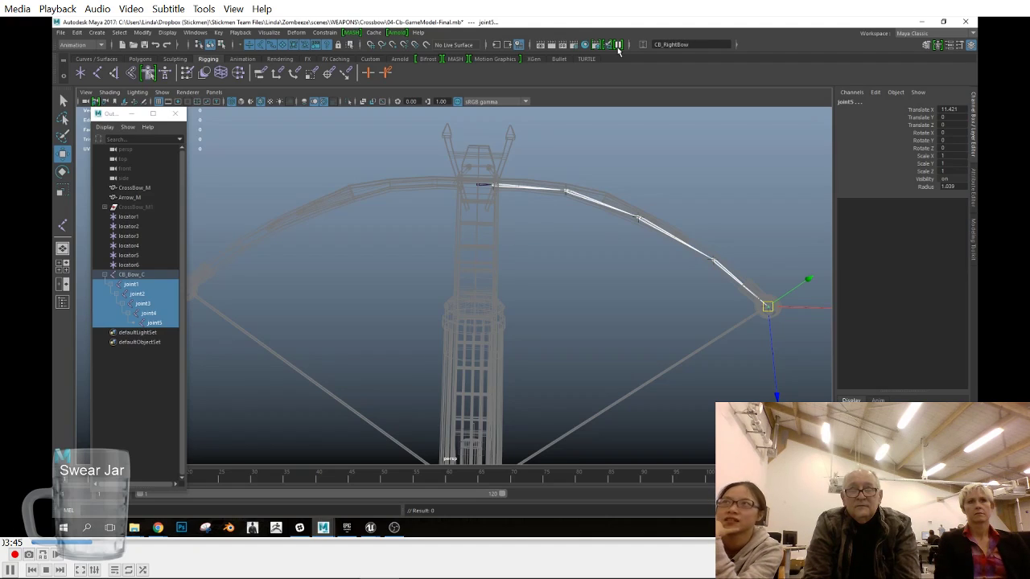
key("Return")
Step: Examine the joint hierarchy from CB_Bow_C outward and the string between the wheel and the stock
left_click(149, 275)
right_click_drag(607, 312, 596, 313, "alt")
middle_click_drag(572, 321, 587, 286, "alt")
left_click_drag(588, 285, 575, 305, "alt")
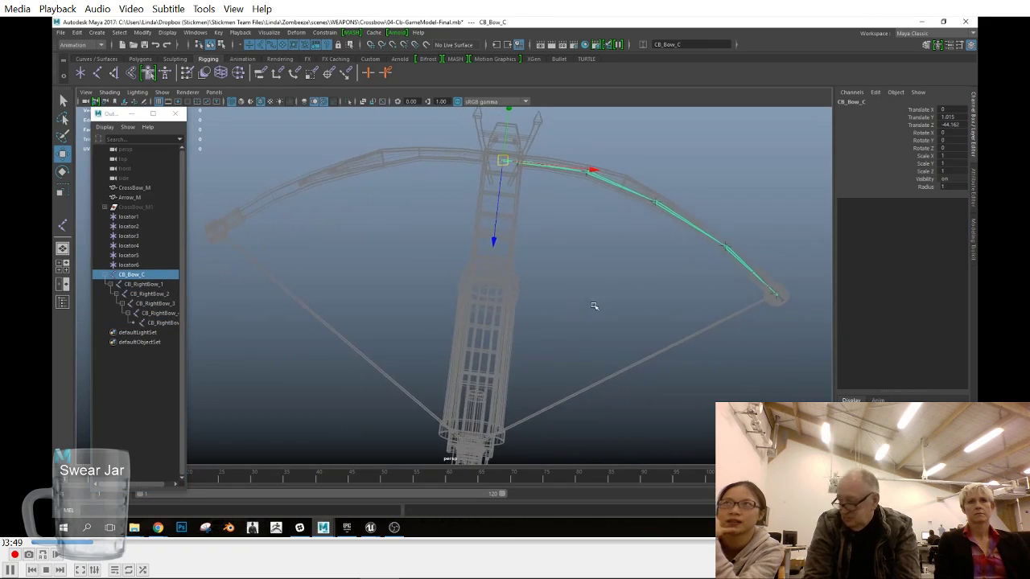
middle_click_drag(574, 305, 556, 271, "alt")
right_click_drag(556, 271, 568, 272, "alt")
left_click(708, 298)
right_click_drag(708, 299, 736, 296, "alt")
left_click_drag(735, 296, 623, 290, "alt")
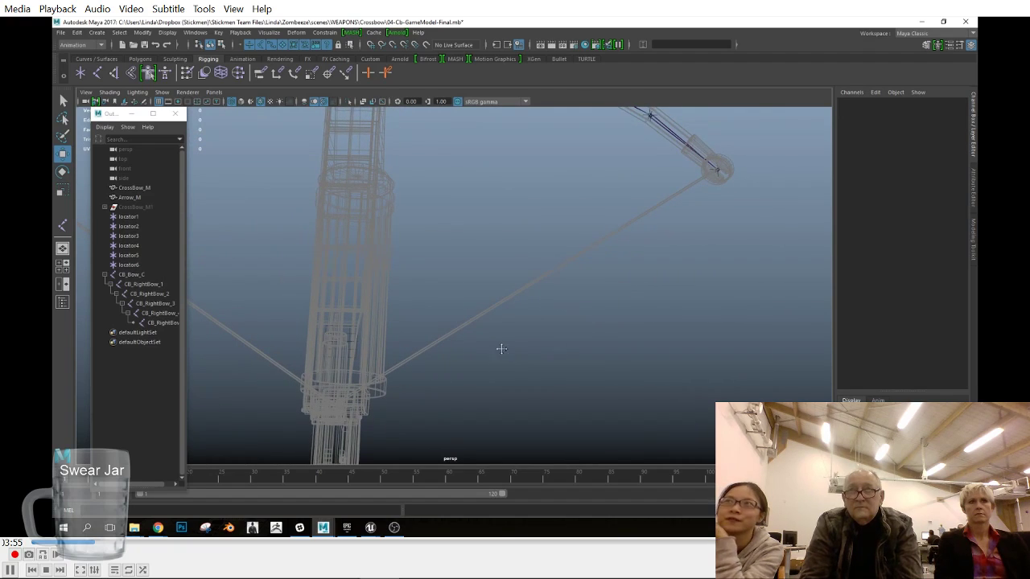
Step: Turn on the visibility of the string mesh CrossBow_M1 by setting its Visibility to 1
middle_click_drag(502, 350, 597, 310, "alt")
left_click(843, 433)
left_click(149, 207)
left_click(955, 179)
type("1")
key("Return")
scroll(585, 237, "down", 1)
left_click(129, 206)
scroll(266, 152, "down", 5)
Step: Toggle viewport isolation for CrossBow_M1 and adjust the crossbow's display layer
left_click(161, 92)
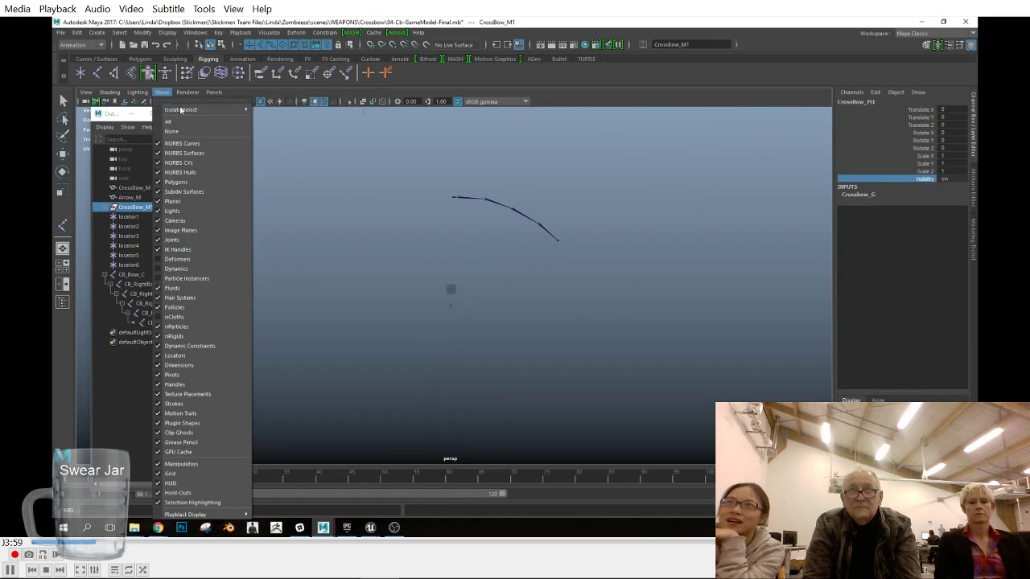
mouse_move(180, 109)
left_click(278, 118)
right_click(901, 433)
left_click(912, 356)
Step: Select locator1 through locator6 with the CB_Bow_C joint chain and isolate the selection in the perspective view
scroll(660, 301, "up", 4)
key("w")
left_click(660, 302)
middle_click_drag(620, 214, 612, 312, "alt")
scroll(611, 313, "up", 4)
left_click_drag(611, 313, 655, 375, "alt")
left_click(660, 417)
key("f")
scroll(555, 246, "up", 3)
left_click(135, 217, "ctrl")
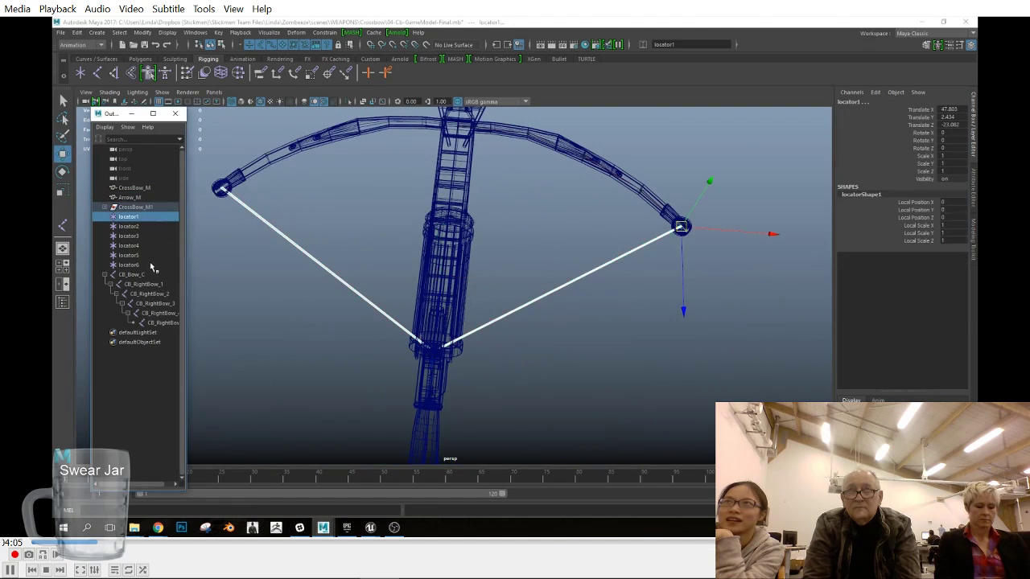
left_click(151, 265, "shift")
left_click(148, 276, "shift")
left_click(162, 93)
mouse_move(180, 109)
left_click(273, 120)
left_click(562, 318)
mouse_move(561, 318)
left_mouse_down("alt")
mouse_move(564, 346)
mouse_move(556, 330)
left_mouse_up("alt")
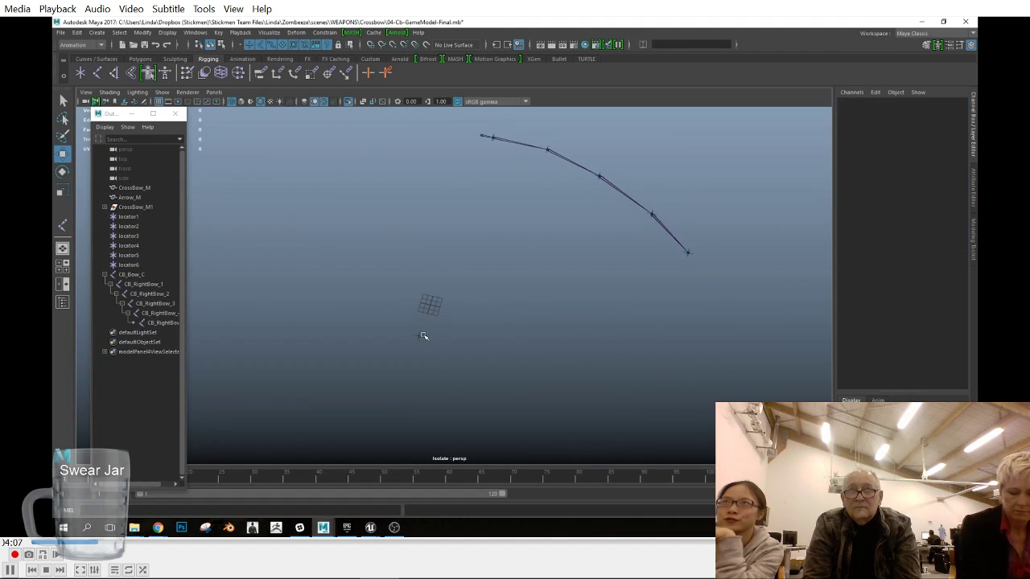
Step: Undo the deselection, add the string mesh to the selected locators and joints, and isolate them together
key("ctrl+z")
key("ctrl+z")
left_click(568, 291, "shift")
left_click(162, 93)
left_click(290, 118)
left_click(505, 310)
Step: Duplicate locator2 at the string's midpoint in the top view and place the copy at about X 0.189, Z 8.019
middle_click_drag(499, 362, 543, 300, "alt")
key("space")
key("space")
middle_click_drag(354, 434, 349, 202, "alt")
right_click_drag(349, 202, 692, 330, "alt")
left_click(516, 279)
right_click_drag(531, 294, 781, 370, "alt")
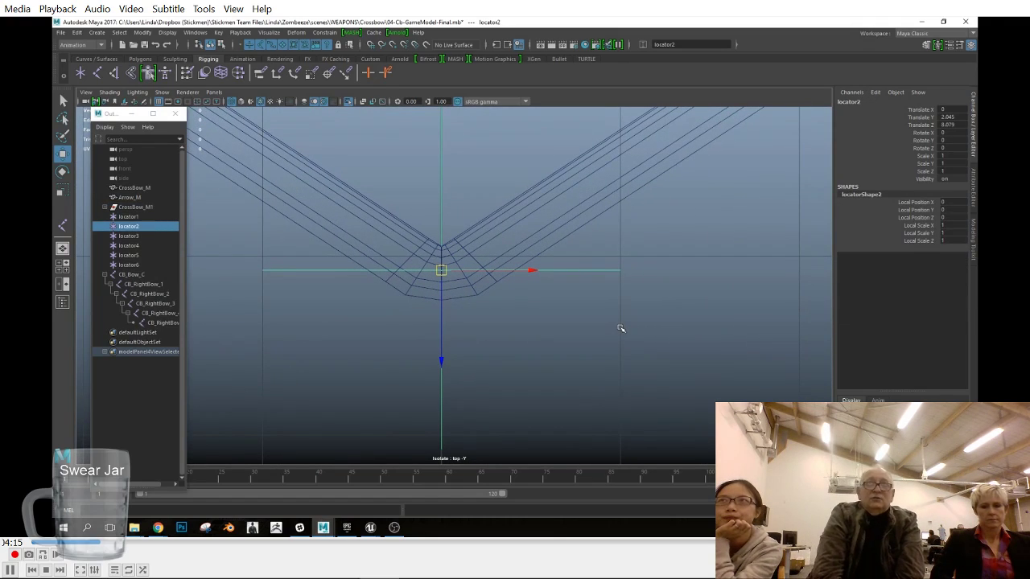
key("ctrl+d")
left_click_drag(442, 271, 482, 269)
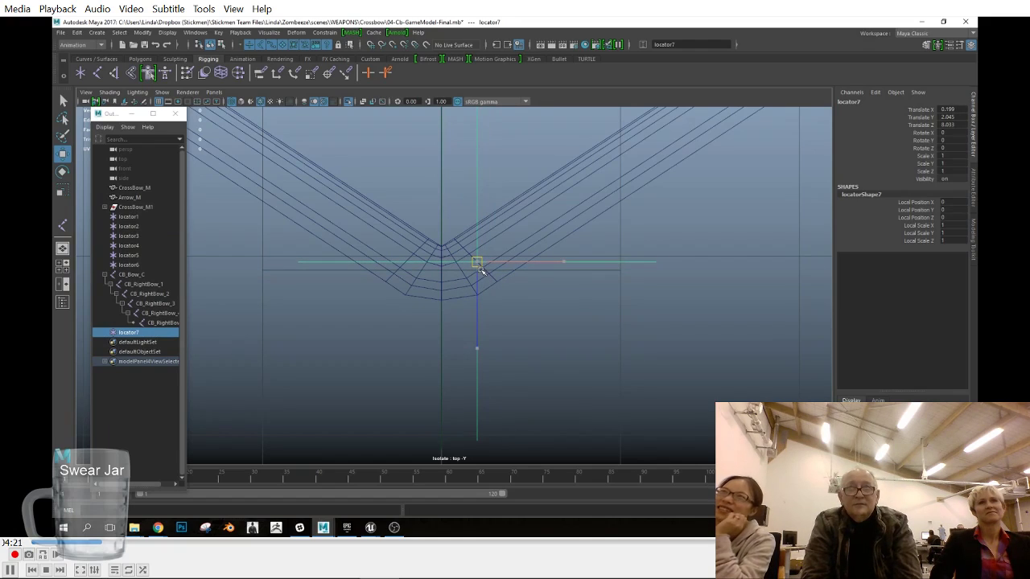
left_click_drag(482, 272, 481, 275)
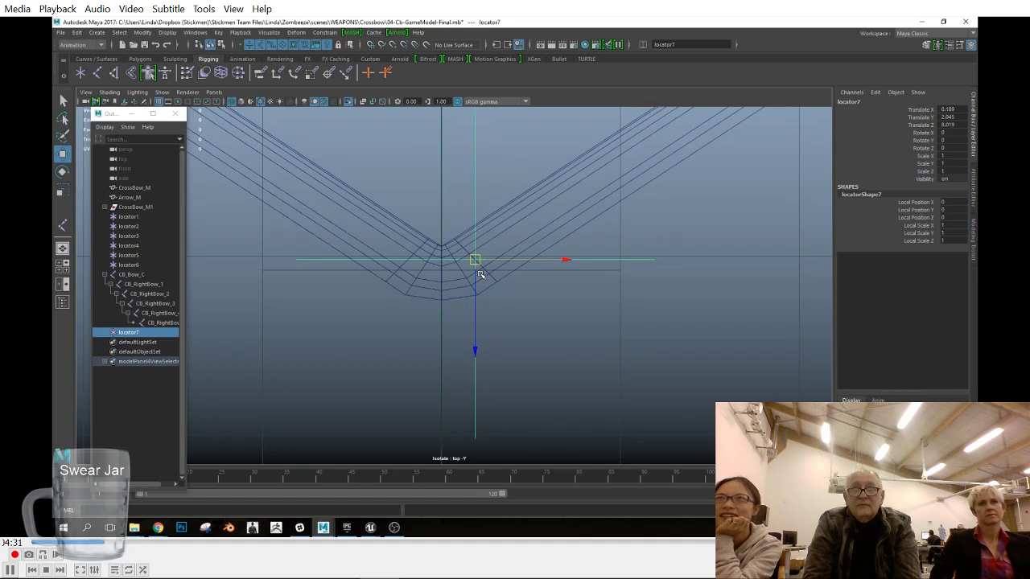
Step: Examine the duplicated locator's position along the string in the top and perspective views
scroll(483, 278, "down", 3)
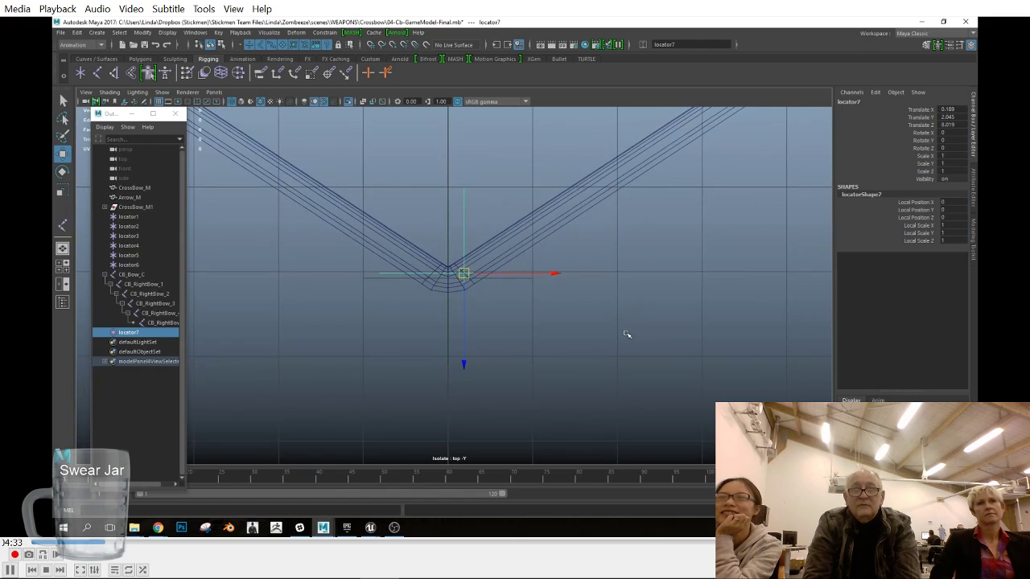
right_click_drag(614, 354, 727, 359, "alt")
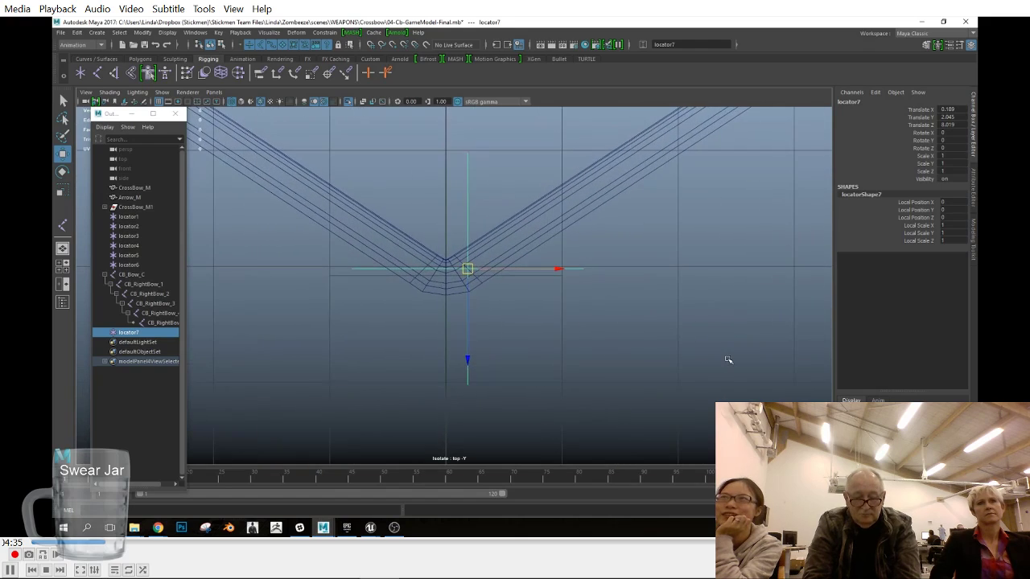
right_click_drag(664, 350, 668, 288, "alt")
middle_click_drag(669, 288, 639, 362, "alt")
right_click_drag(639, 361, 631, 262, "alt")
middle_click_drag(630, 262, 656, 320, "alt")
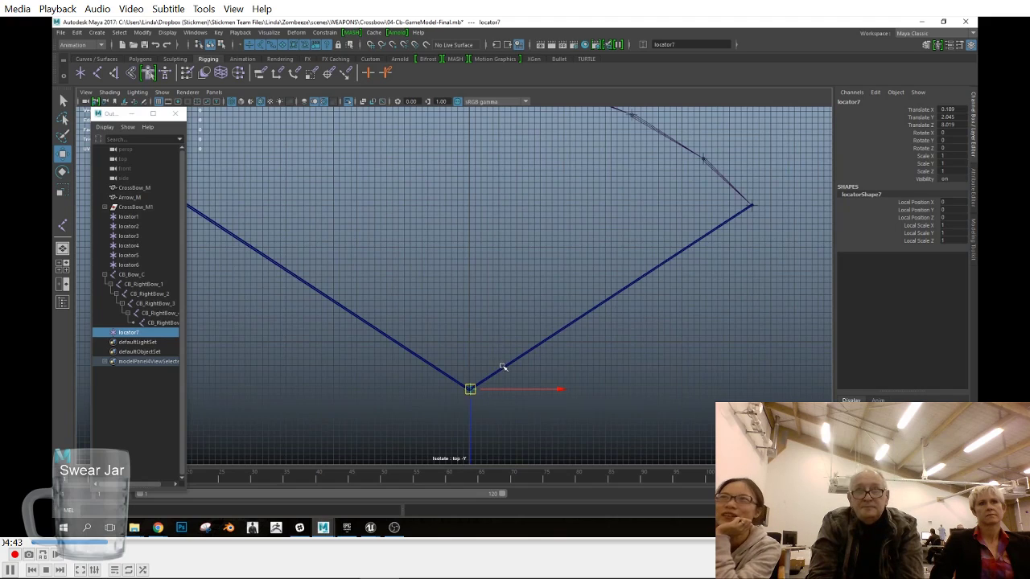
key("space")
left_click_drag(510, 358, 512, 402)
right_click_drag(611, 383, 749, 375, "alt")
middle_click_drag(749, 375, 715, 450, "alt")
right_click_drag(715, 451, 652, 331, "alt")
key("space")
left_click_drag(652, 331, 631, 332)
Step: Hide the string mesh CrossBow_M1 by setting its Visibility to 0 and turn off viewport isolation
left_click(149, 207)
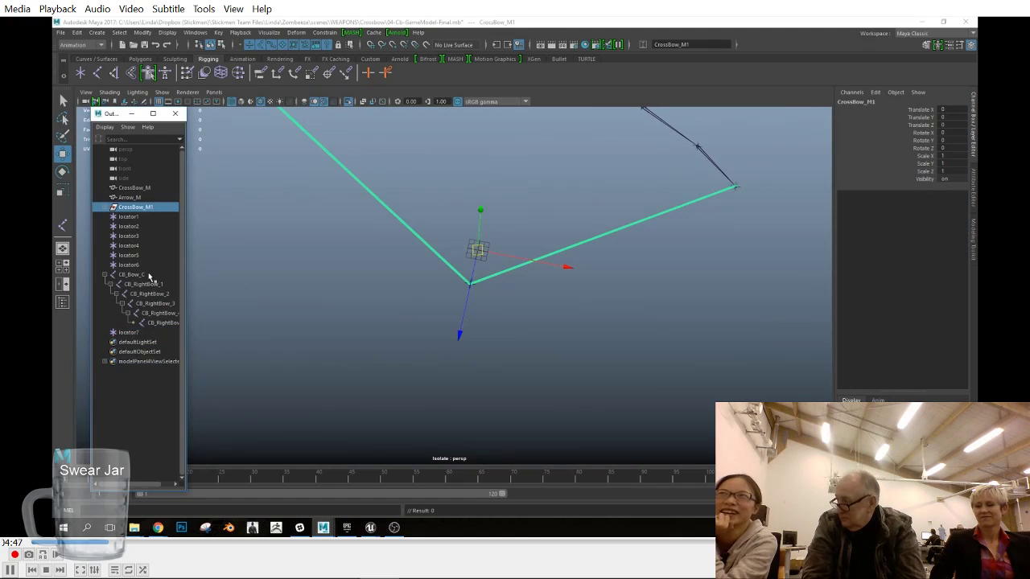
left_click(949, 180)
type("0")
key("Return")
left_click(163, 93)
mouse_move(185, 109)
left_click(292, 118)
left_click_drag(592, 242, 614, 311, "alt")
Step: Extend the joint chain from the right limb's tip joint to the locator near the string's centre, snapping the new joint to it
left_click(706, 268)
left_click(98, 74)
left_click(728, 261)
middle_click_drag(413, 394, 411, 297, "alt")
right_click_drag(412, 297, 536, 336, "alt")
key("space")
left_click_drag(537, 335, 491, 336)
left_click(469, 281)
key("ctrl+z")
key("v")
left_click(469, 282)
key("space")
left_click_drag(690, 342, 677, 309)
left_click_drag(677, 309, 509, 317, "alt")
key("w")
Step: Rename the joint at the right limb's tip as CB_RightBow_tip
scroll(503, 377, "up", 2)
left_click(884, 103)
left_click(884, 103)
key("BackSpace")
type("tip")
key("Return")
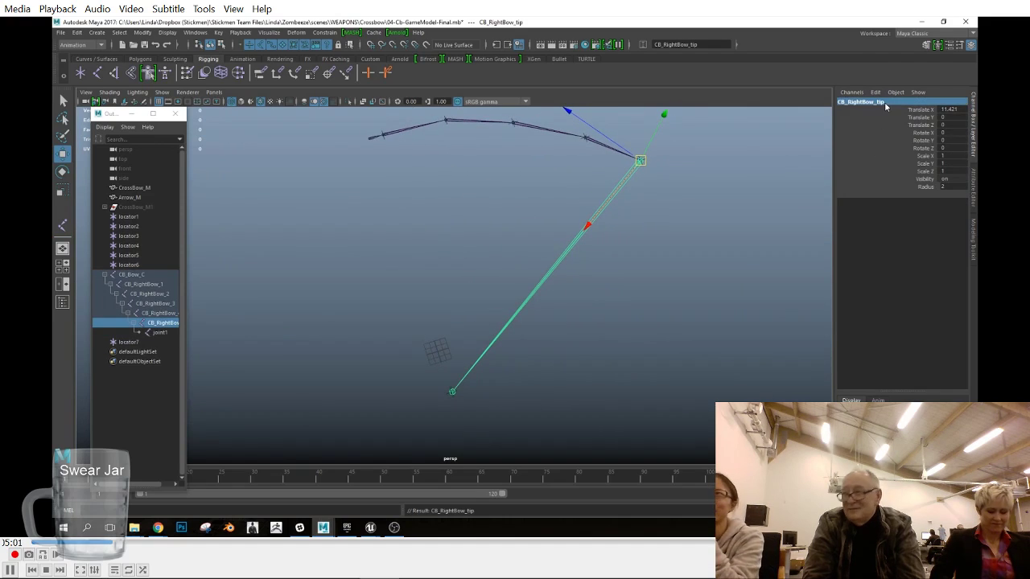
Step: Rename the new joint at the string's centre end as CB_RightString
middle_click_drag(506, 403, 504, 323, "alt")
scroll(487, 382, "up", 5)
left_click(449, 354)
left_click(854, 103)
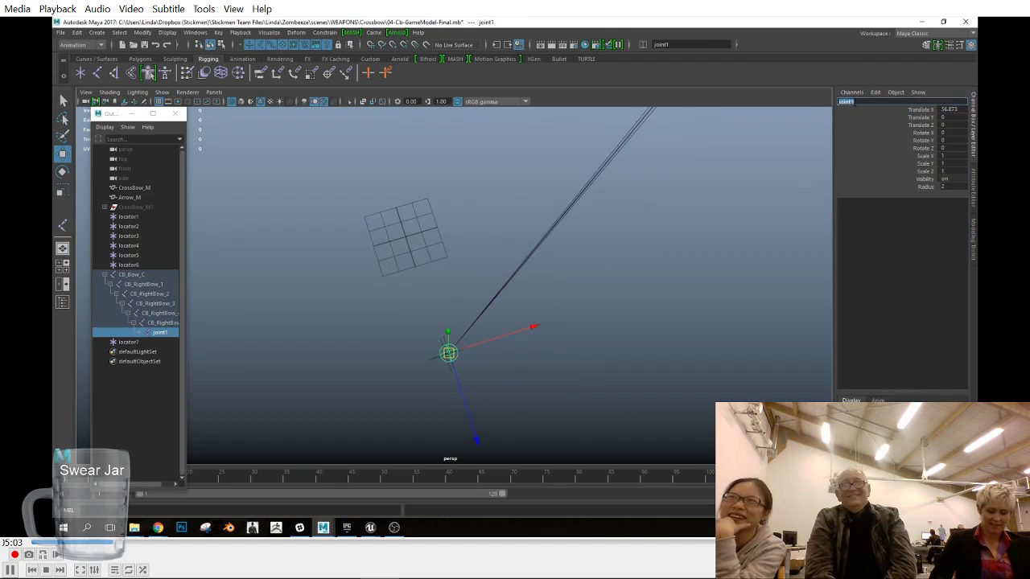
type("CB")
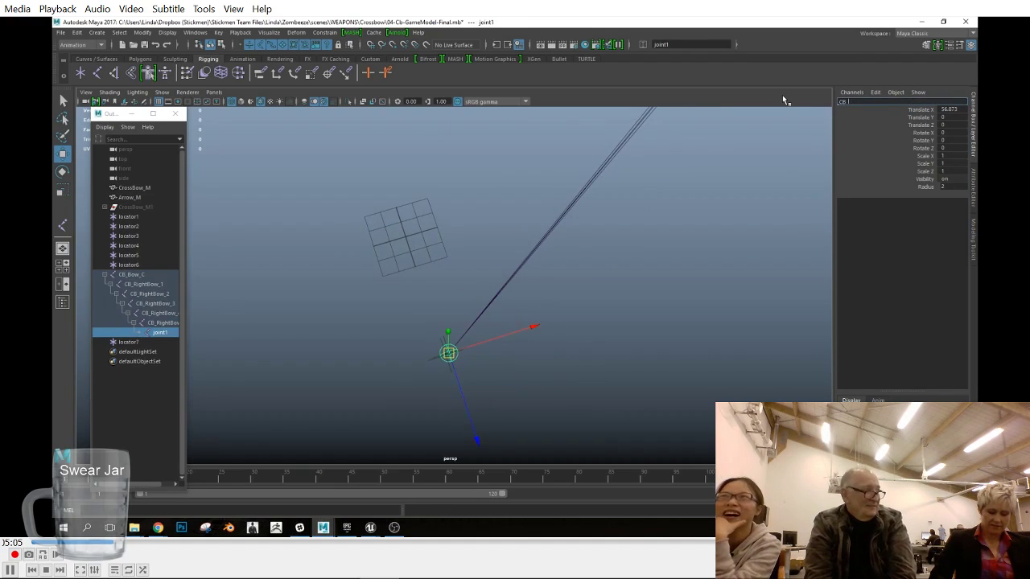
type("_")
key("Return")
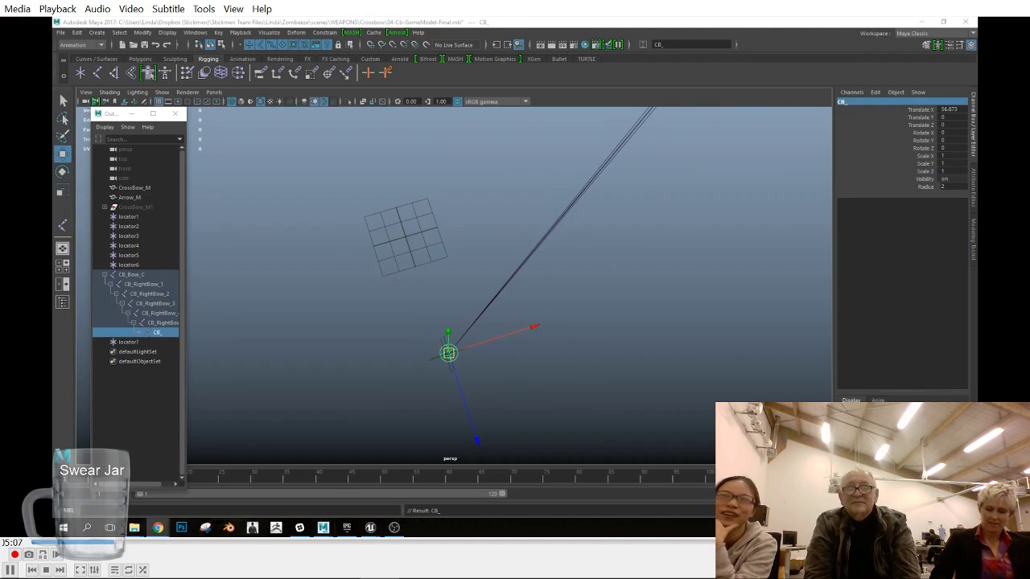
double_click(161, 334)
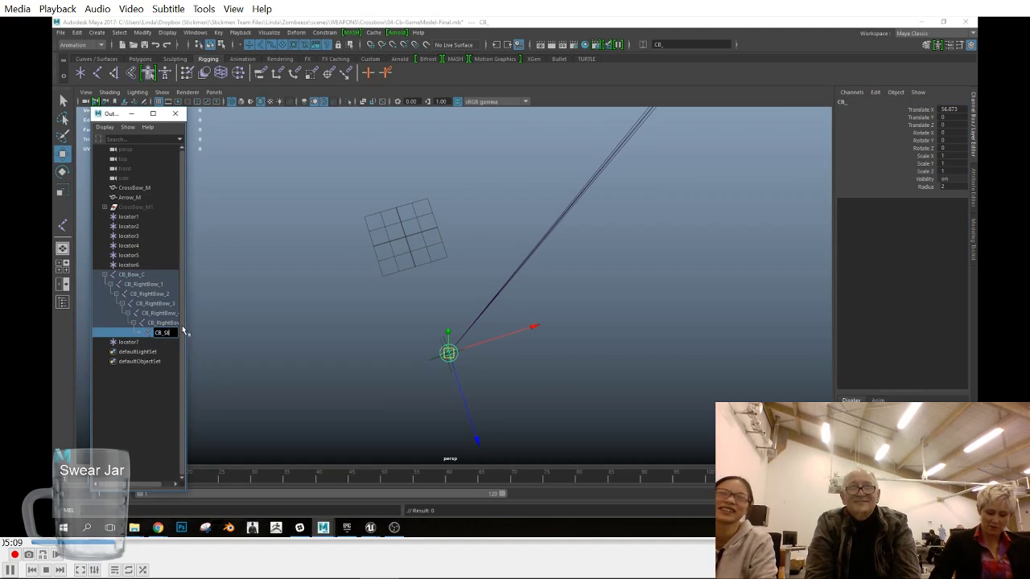
type("ht")
key("Return")
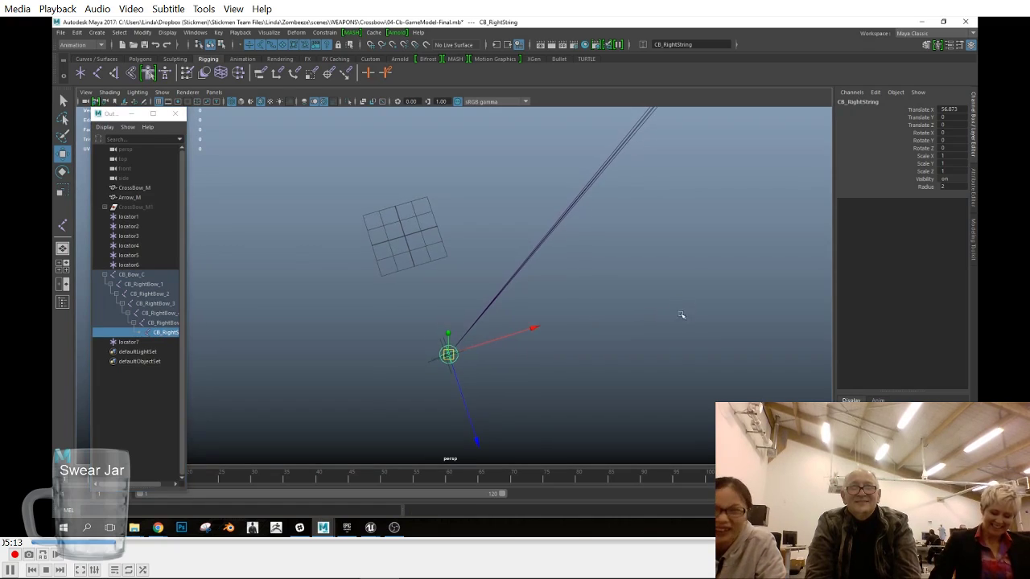
Step: Duplicate the CB_RightString joint in the top view and set the copy's Translate X to 0
left_click(441, 351)
left_click_drag(422, 372, 717, 308, "alt")
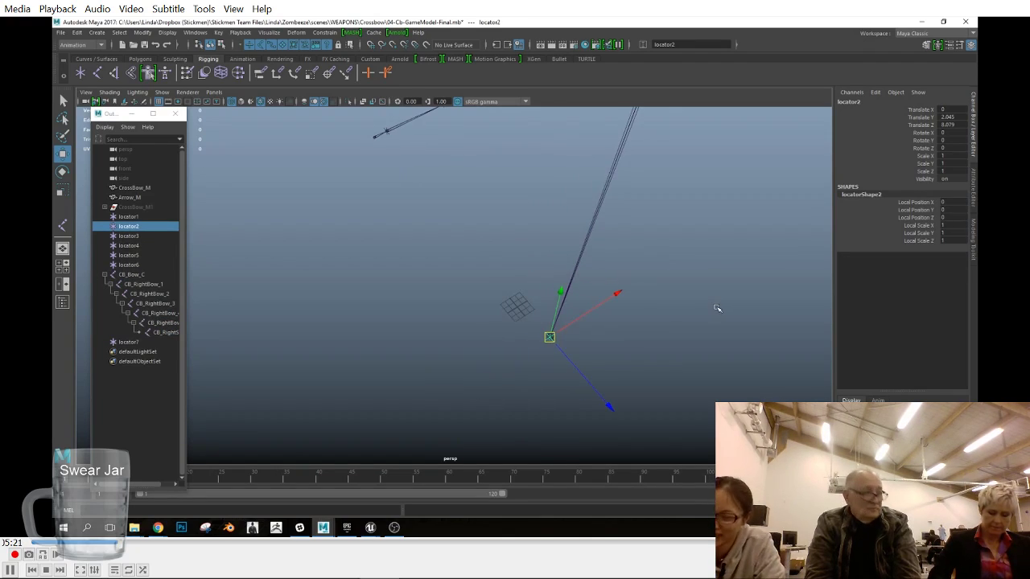
left_click_drag(533, 339, 352, 303, "alt")
key("space")
right_click_drag(352, 303, 574, 350, "alt")
left_click(507, 241)
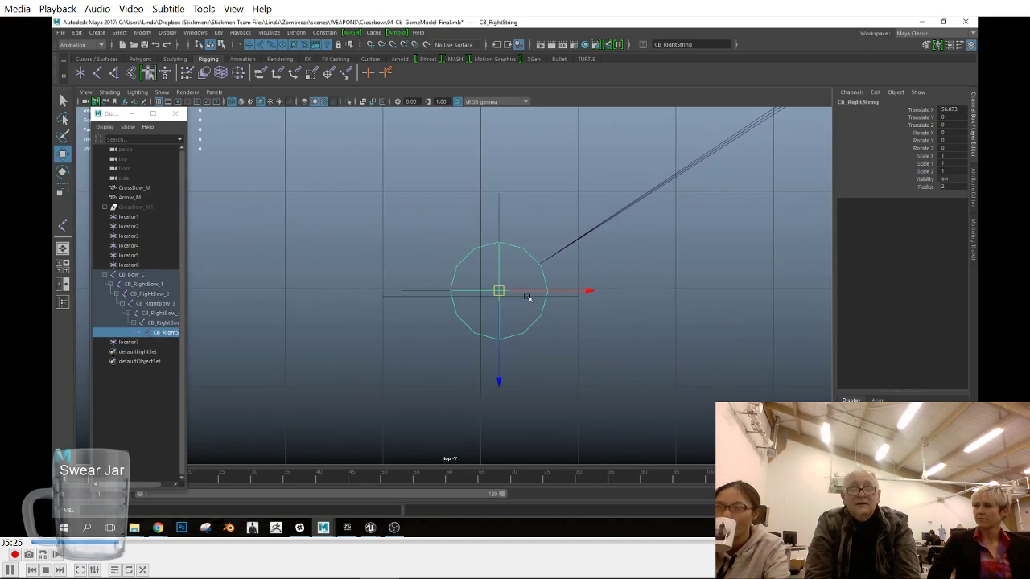
key("ctrl+d")
left_click_drag(586, 290, 566, 290)
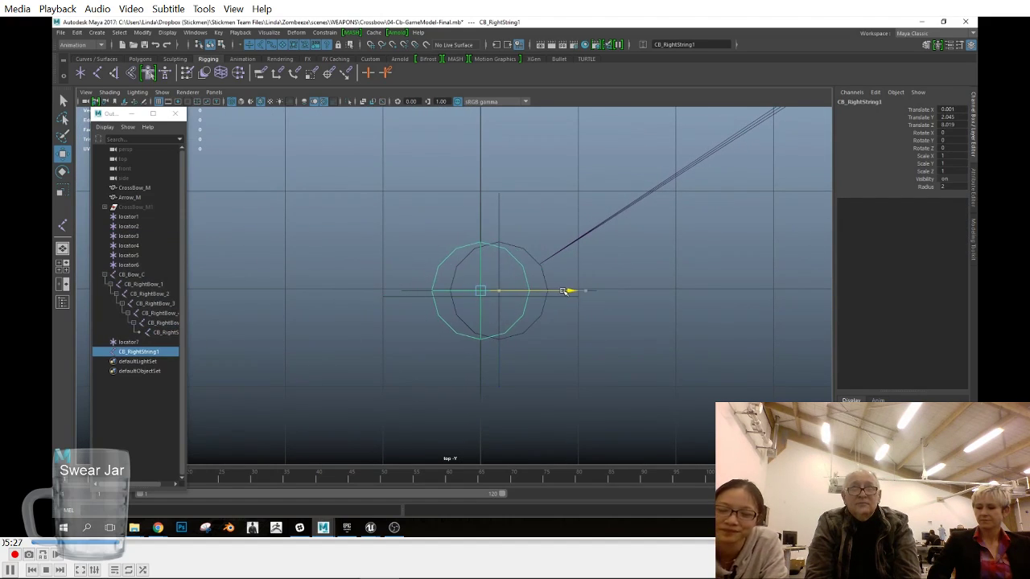
left_click(162, 93)
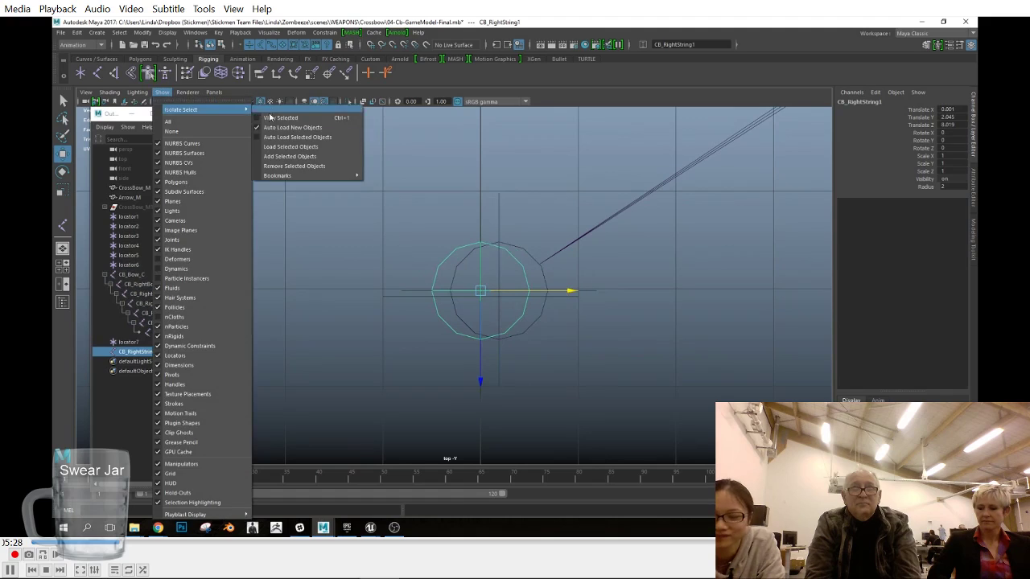
left_click(762, 68)
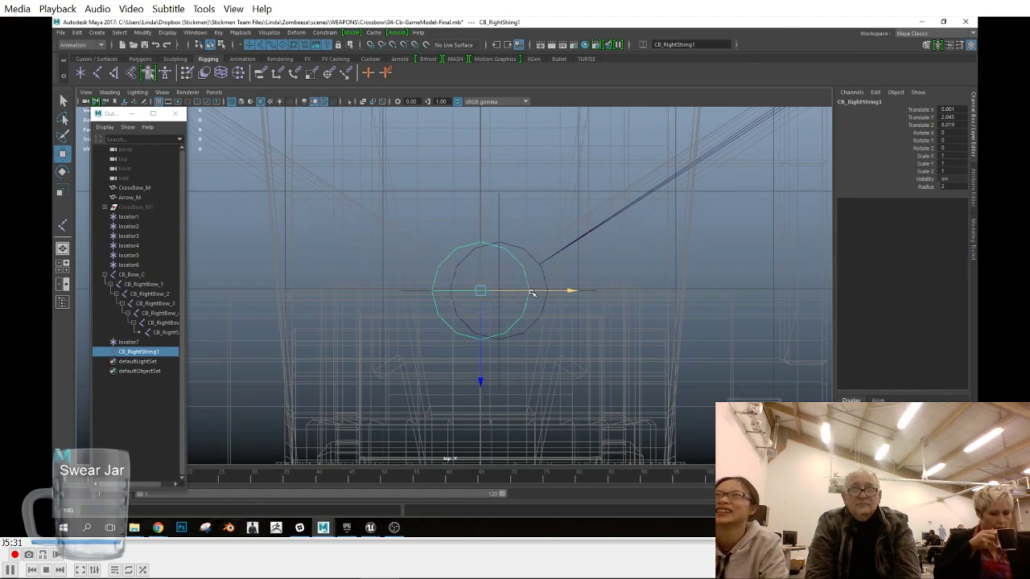
left_click(953, 110)
type("0")
Step: Rename the duplicated string joint on the centre line as CB_String_C
left_click(923, 103)
left_click(902, 104)
key("BackSpace")
type("_C")
key("Return")
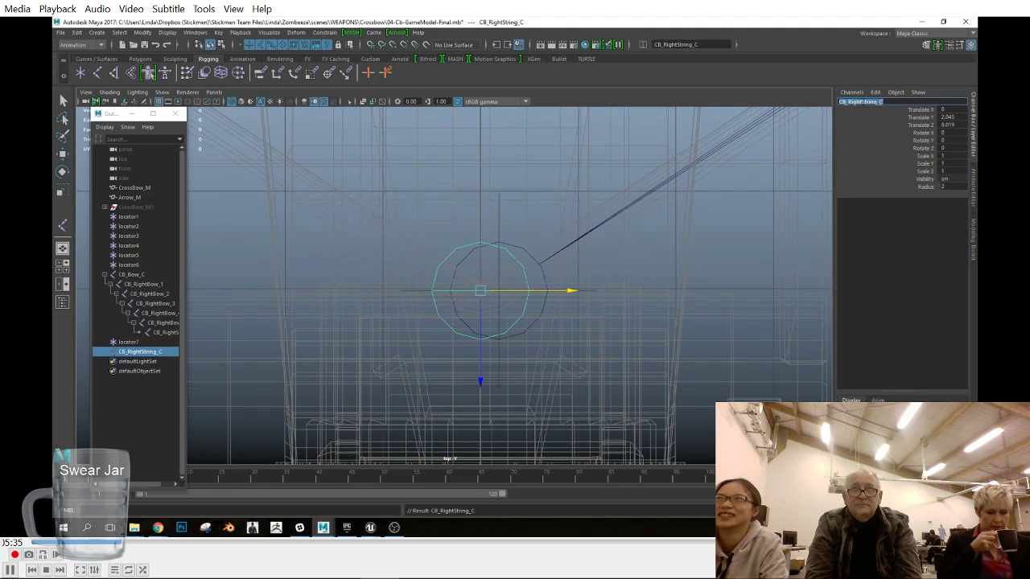
key("BackSpace")
key("Return")
Step: Select CB_RightBow_1, switch to the Rigging menu set and open the Mirror Joint options
scroll(557, 390, "down", 2)
key("space")
left_click_drag(616, 345, 621, 323)
mouse_move(624, 324)
left_mouse_down("alt")
mouse_move(653, 327)
mouse_move(618, 315)
left_mouse_up("alt")
left_click(156, 344)
scroll(564, 278, "down", 3)
left_click_drag(595, 270, 632, 338, "alt")
left_click(627, 299)
left_click_drag(504, 123, 505, 145)
left_click_drag(505, 153, 491, 254, "alt")
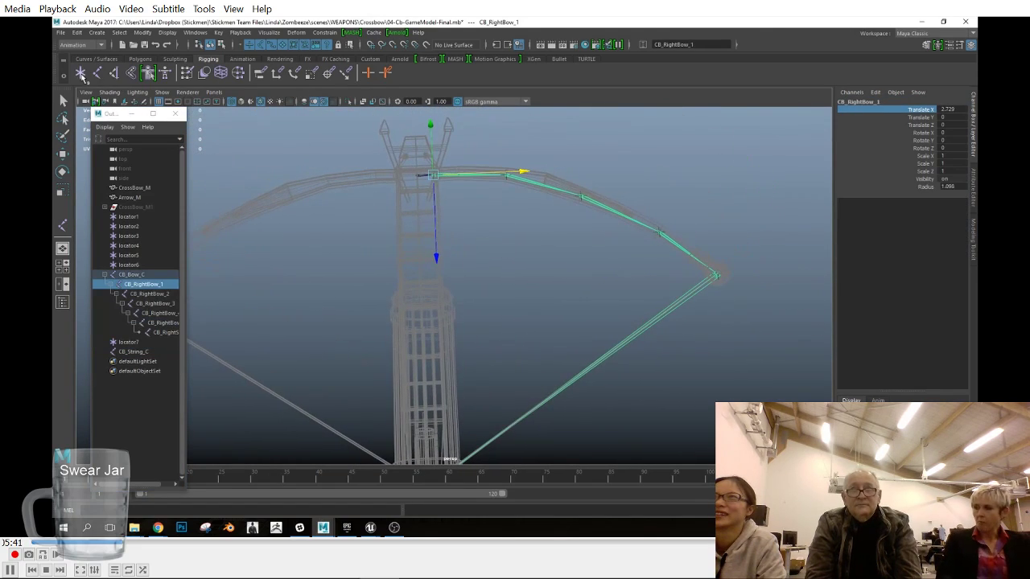
left_click_drag(510, 293, 408, 155, "alt")
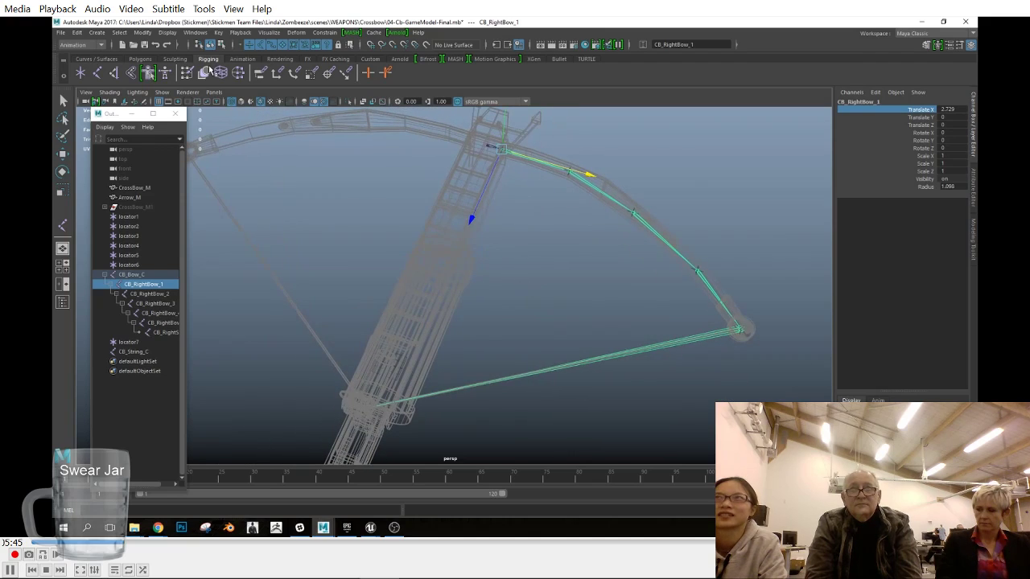
left_click(80, 44)
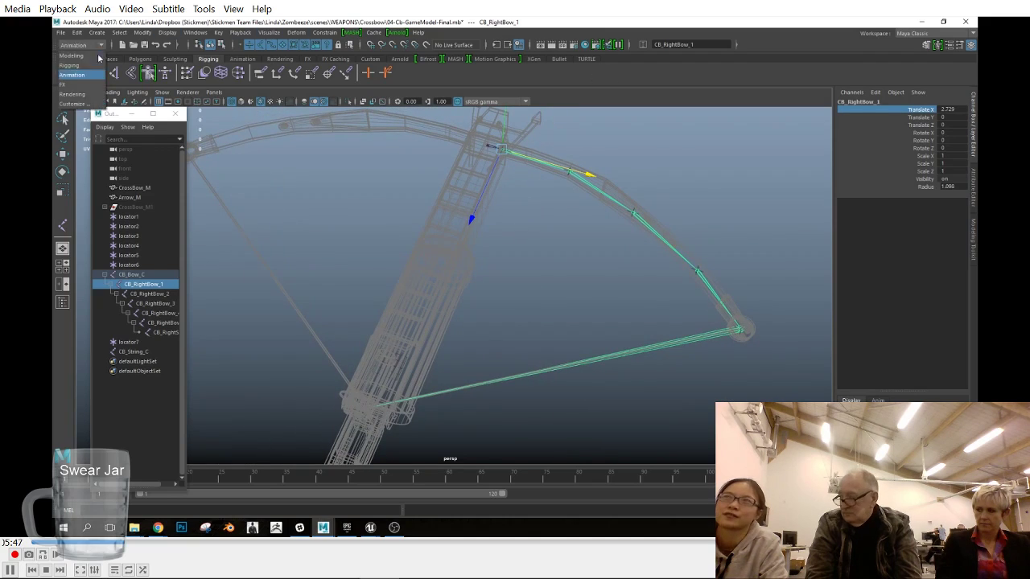
left_click(81, 63)
left_click(250, 32)
left_click(326, 78)
Step: Mirror the CB_RightBow_1 chain across YZ with the Behavior function, replacing Right with Left in the joint names
left_click_drag(731, 183, 783, 134)
left_click(757, 169)
left_click_drag(499, 237, 467, 261, "alt")
left_click_drag(788, 188, 723, 192)
type("Right")
type("t")
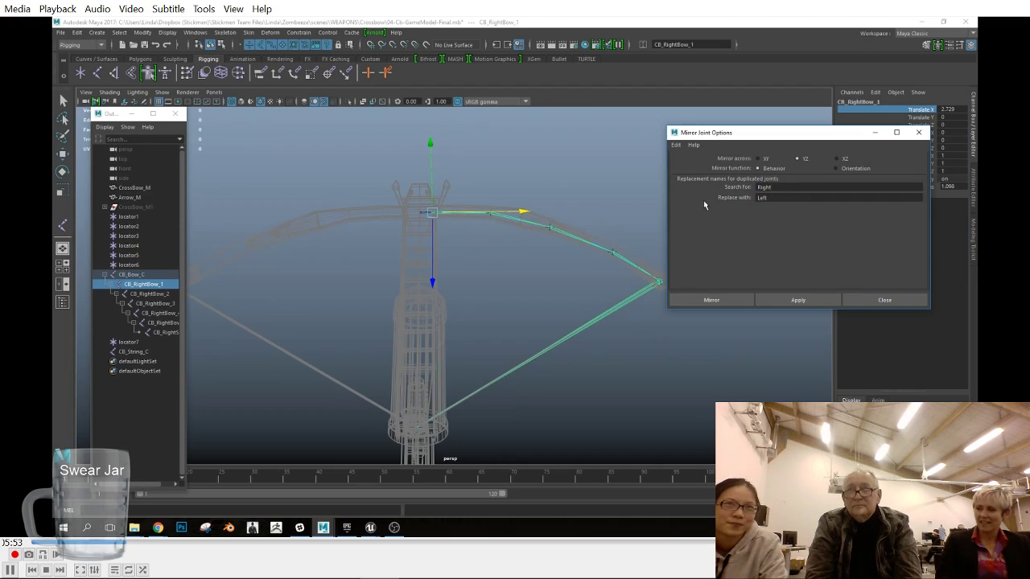
left_click(798, 300)
Step: Examine the joints of both limbs and select them together to check the rotation axes of the mirrored chain
left_click_drag(451, 306, 427, 241, "alt")
left_click(425, 204)
left_click(555, 230)
left_click_drag(561, 279, 541, 283, "alt")
left_click(372, 237)
left_click_drag(374, 269, 306, 215, "alt")
left_click_drag(505, 200, 526, 292, "shift")
key("e")
key("ctrl+z")
Step: Delete the mirrored CB_LeftBow_1 joint chain
left_click(428, 198)
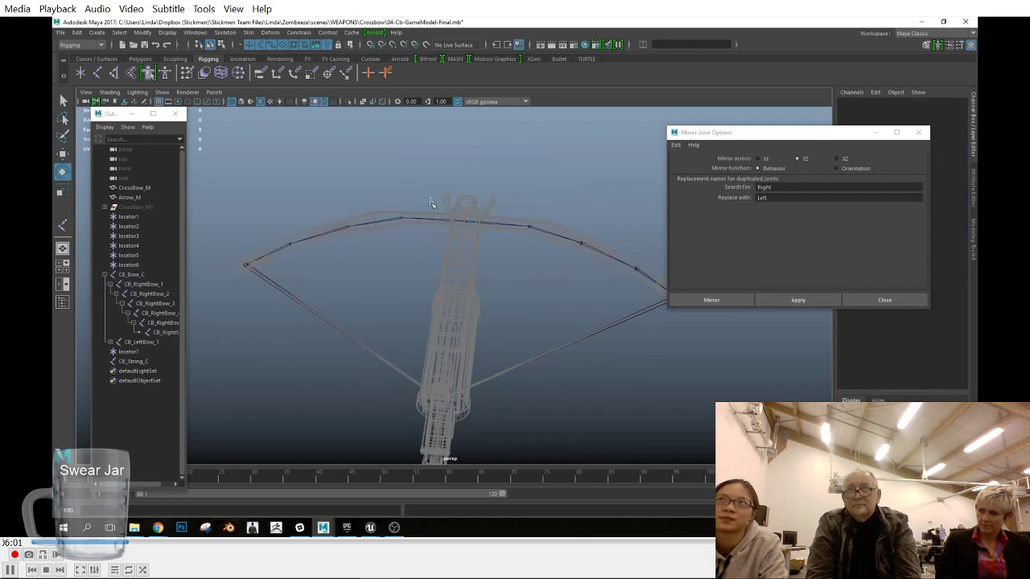
left_click_drag(428, 198, 435, 245)
left_click_drag(421, 255, 439, 257, "alt")
key("Delete")
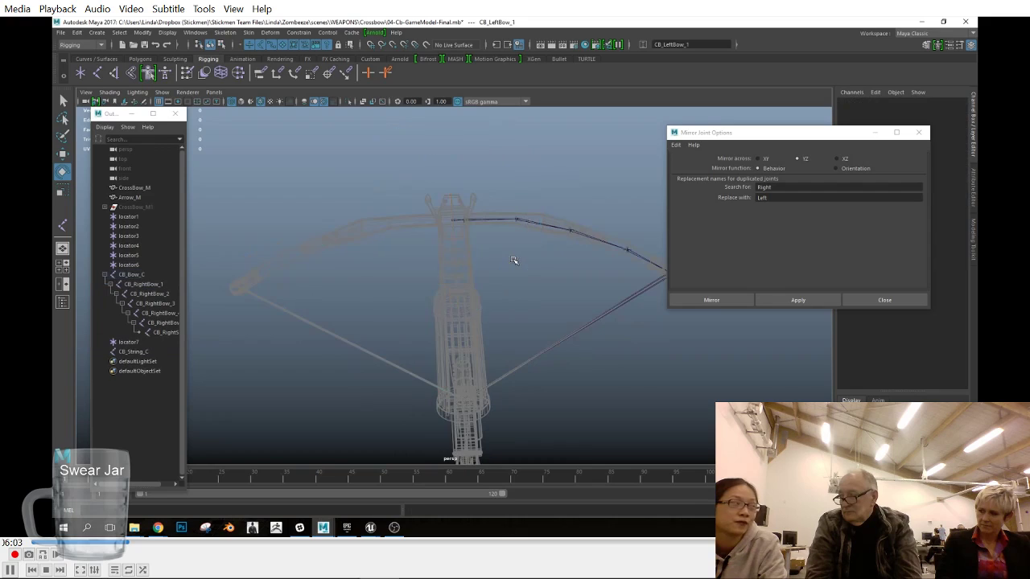
Step: Try to mirror the CB_RightBow_1 chain across YZ with the Orientation function, and undo it
left_click_drag(486, 200, 497, 235)
left_click(837, 168)
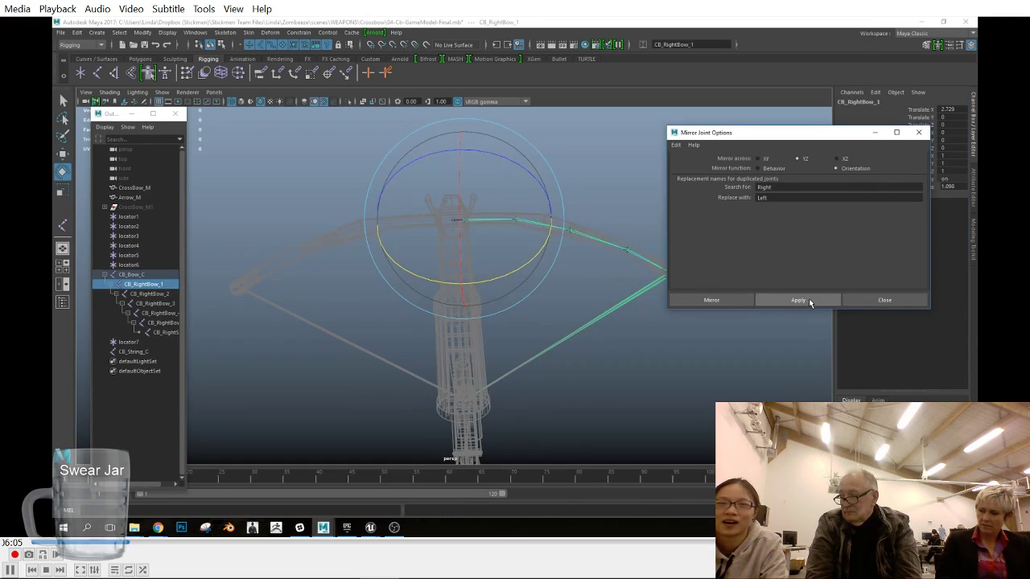
left_click(808, 299)
key("ctrl+z")
key("ctrl+z")
key("ctrl+z")
Step: Mirror the CB_RightBow_1 chain across YZ with the Behavior function, replacing Right with Left, and close the options
left_click(776, 170)
left_click(809, 298)
left_click(919, 134)
left_click_drag(618, 352, 641, 328, "alt")
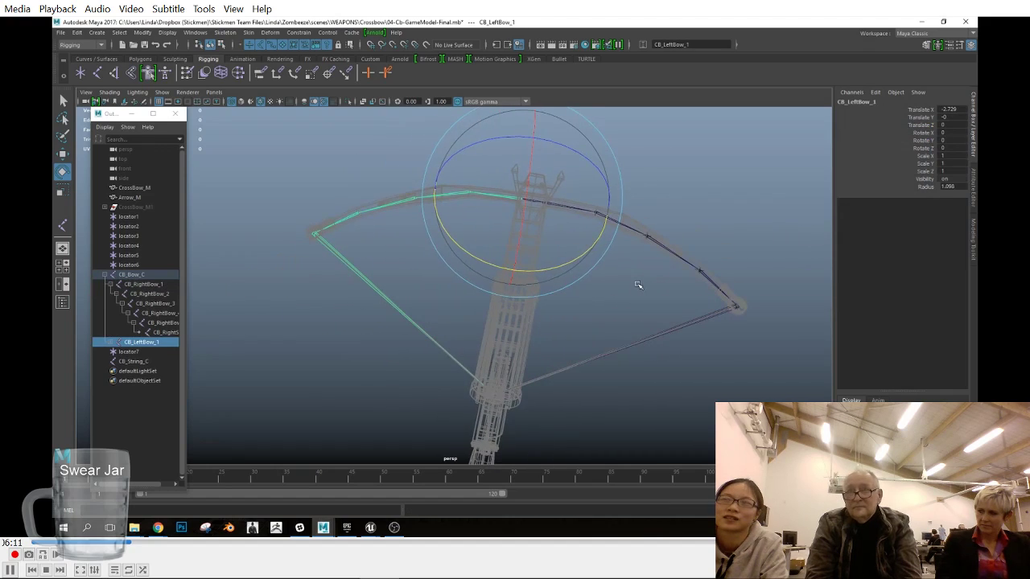
Step: Delete the centre string joint CB_String_C
left_click(582, 315)
left_click_drag(582, 314, 596, 281, "alt")
right_click_drag(596, 281, 603, 333, "alt")
middle_click_drag(602, 333, 547, 291, "alt")
right_click_drag(548, 291, 706, 333, "alt")
left_click_drag(705, 333, 600, 306, "alt")
right_click_drag(601, 306, 509, 300, "alt")
mouse_move(509, 301)
left_mouse_down("alt")
mouse_move(458, 290)
mouse_move(500, 297)
left_mouse_up("alt")
right_click_drag(442, 285, 744, 362, "alt")
middle_click_drag(744, 362, 544, 227, "alt")
left_click(542, 228)
key("Delete")
Step: Create a two-joint chain in the side view along the large cylinder under the crossbow, from its rear end to its front end
right_click_drag(698, 293, 258, 201, "alt")
middle_click_drag(577, 218, 578, 298, "alt")
left_click_drag(570, 224, 533, 278, "alt")
key("space")
key("space")
middle_click_drag(556, 282, 483, 206, "alt")
right_click_drag(483, 206, 163, 139, "alt")
left_click(361, 282)
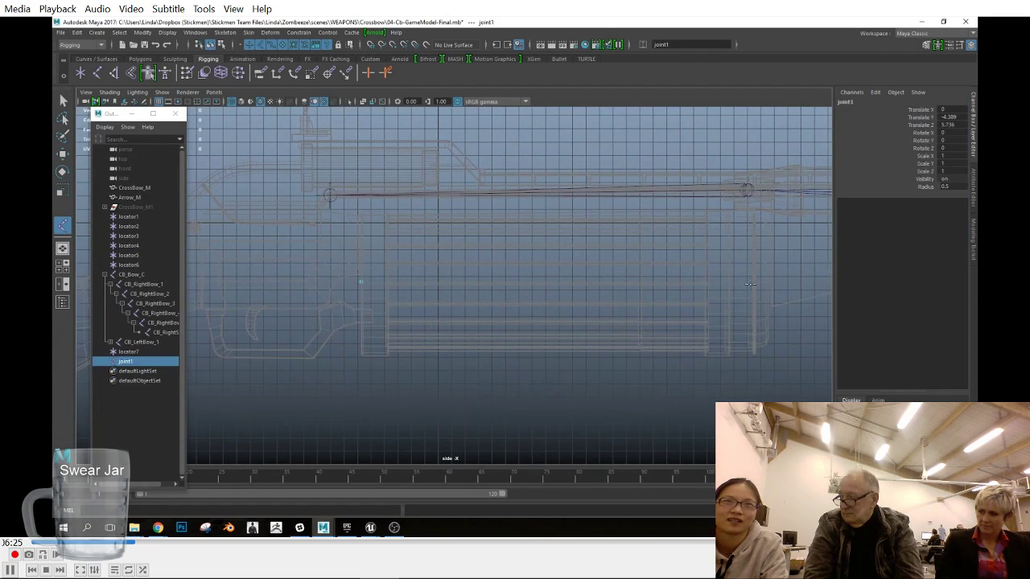
key("Return")
key("space")
key("space")
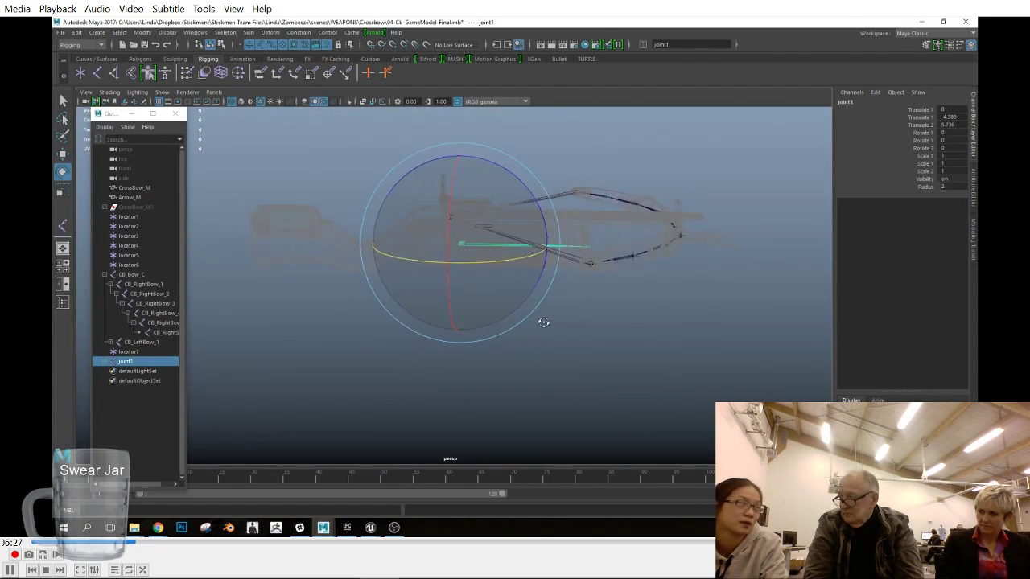
Step: Examine the new cylinder joint chain against the shaded crossbow in the side view
right_click_drag(542, 322, 688, 321, "alt")
left_click_drag(687, 320, 684, 291, "alt")
key("space")
left_click_drag(665, 292, 664, 319)
key("space")
left_click_drag(660, 315, 618, 326)
key("5")
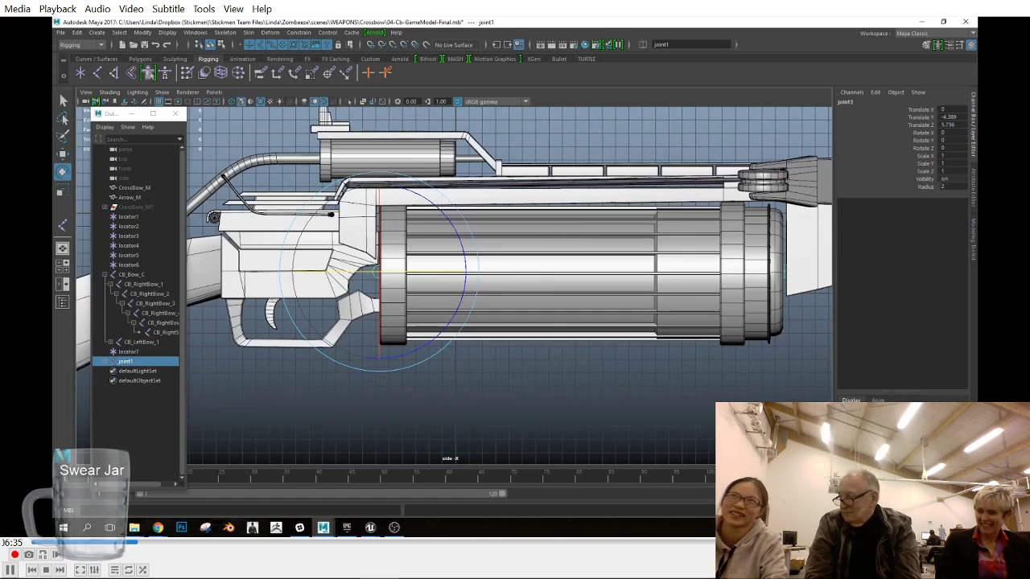
Step: Toggle X-Ray shading on and off to check the joint's position relative to the cylinder
left_click(110, 92)
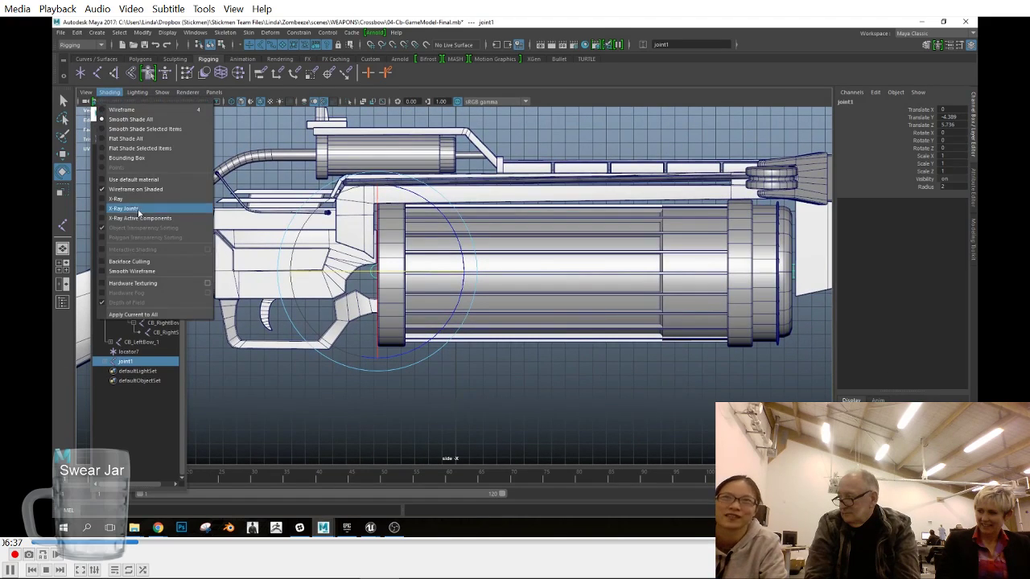
left_click(122, 199)
right_click_drag(597, 384, 603, 384, "alt")
left_click(109, 92)
middle_click_drag(673, 304, 654, 333, "alt")
mouse_move(654, 334)
left_mouse_down()
mouse_move(651, 320)
mouse_move(696, 338)
left_mouse_up()
left_click(110, 92)
left_click(121, 201)
key("5")
mouse_move(672, 294)
left_mouse_down("alt")
mouse_move(620, 274)
mouse_move(552, 184)
mouse_move(502, 265)
mouse_move(602, 295)
left_mouse_up("alt")
key("w")
key("space")
key("space")
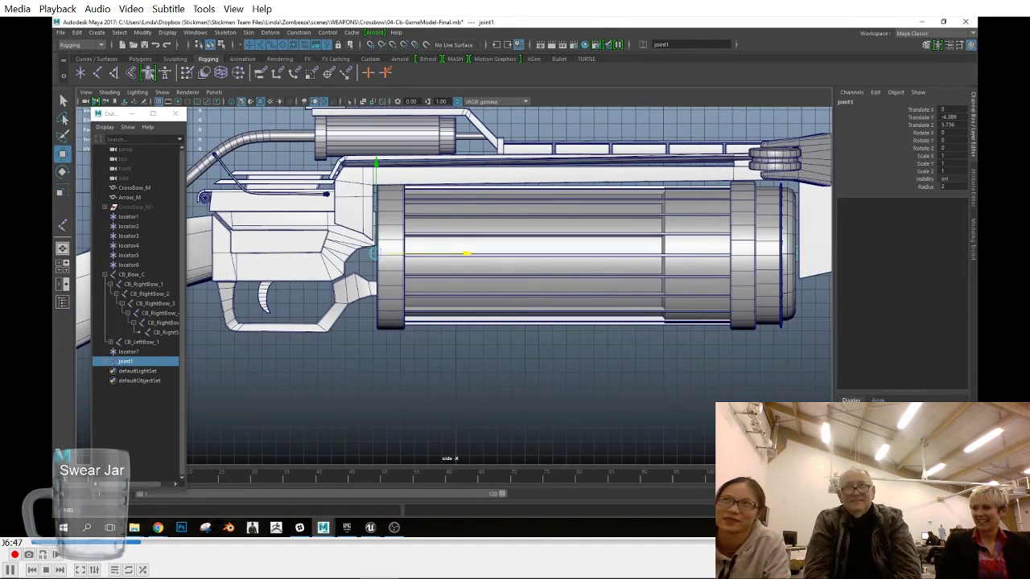
left_click(158, 527)
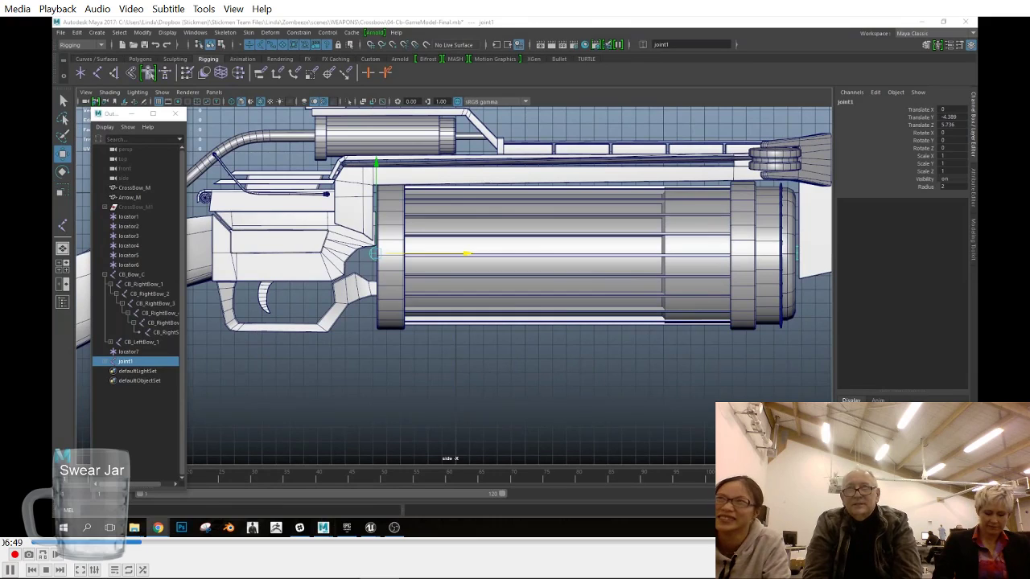
mouse_move(501, 352)
middle_mouse_down("alt")
mouse_move(527, 354)
mouse_move(509, 356)
middle_mouse_up("alt")
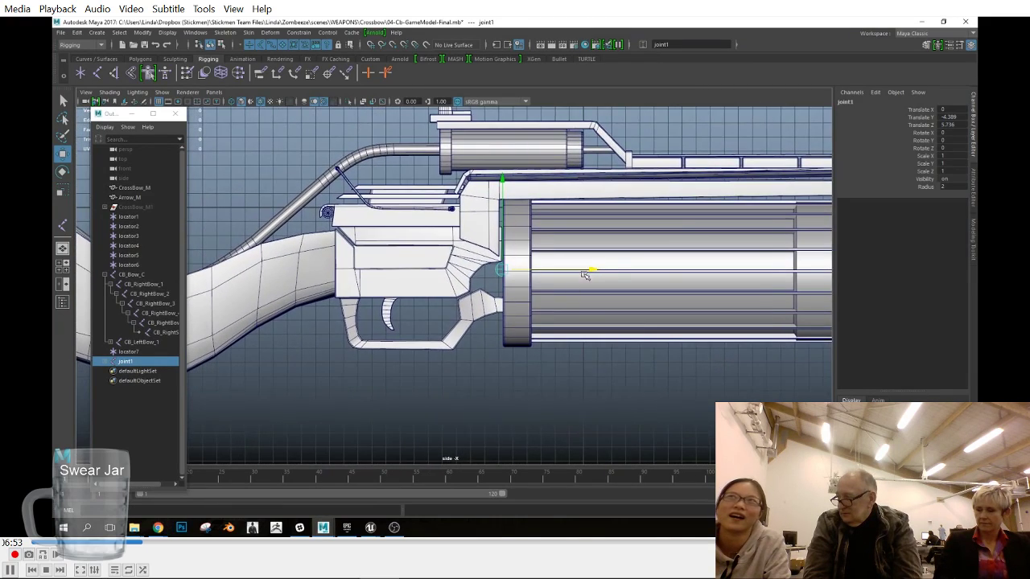
middle_click_drag(599, 271, 556, 277, "alt")
Step: Select CrossBow_M1 and its Visibility attribute
left_click(135, 208)
left_click(915, 179)
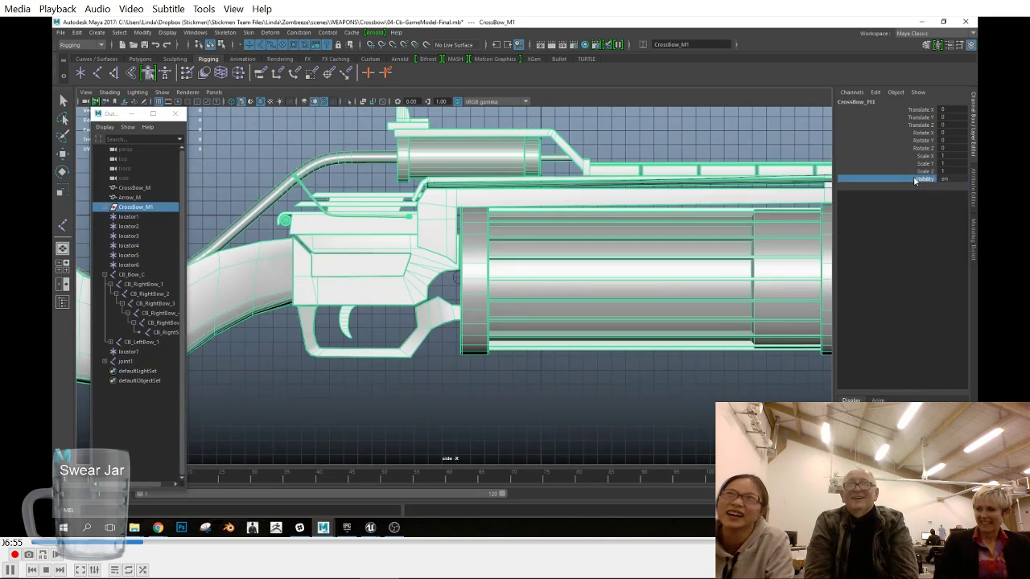
key("w")
left_click(559, 270)
Step: Select all mesh pieces of the large cylinder in the wireframe side view
key("space")
key("space")
scroll(568, 301, "up", 3)
left_click(509, 290)
left_click_drag(509, 309, 537, 304, "alt")
key("4")
key("space")
left_click_drag(537, 304, 537, 329)
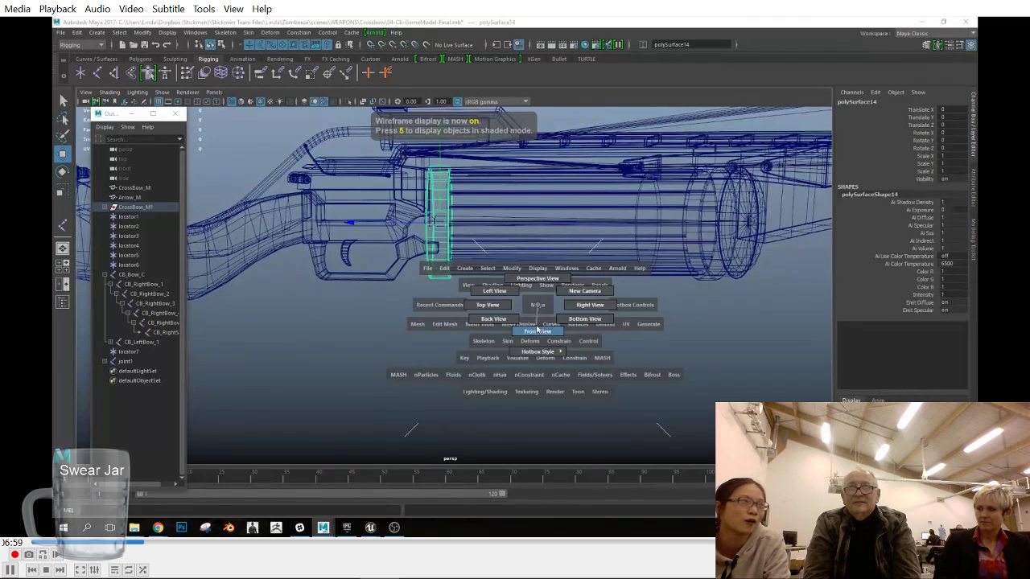
scroll(535, 285, "down", 2)
middle_click_drag(535, 285, 563, 286, "alt")
left_click_drag(299, 187, 711, 362)
left_click_drag(321, 193, 709, 375)
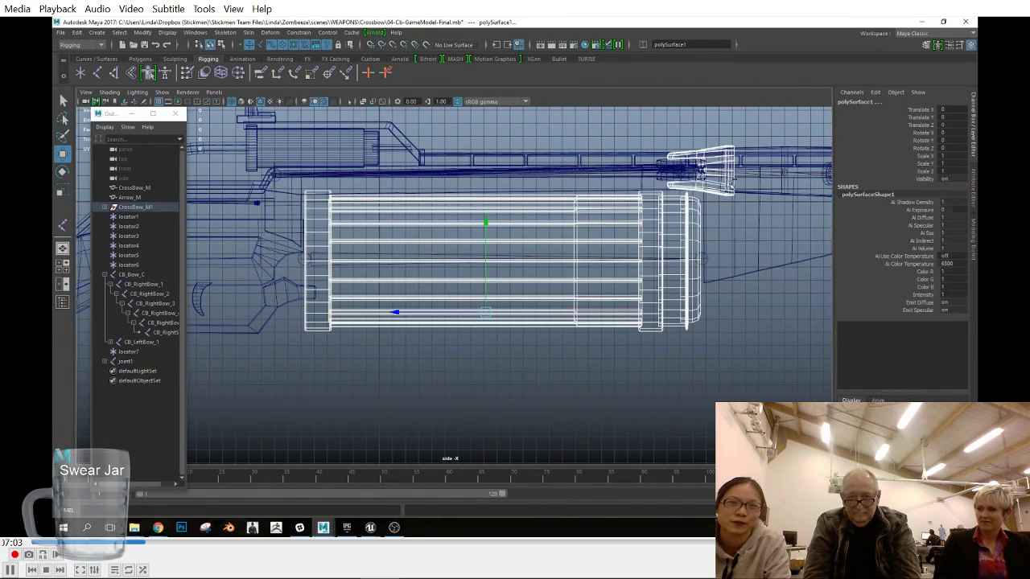
left_click_drag(482, 369, 475, 266, "alt")
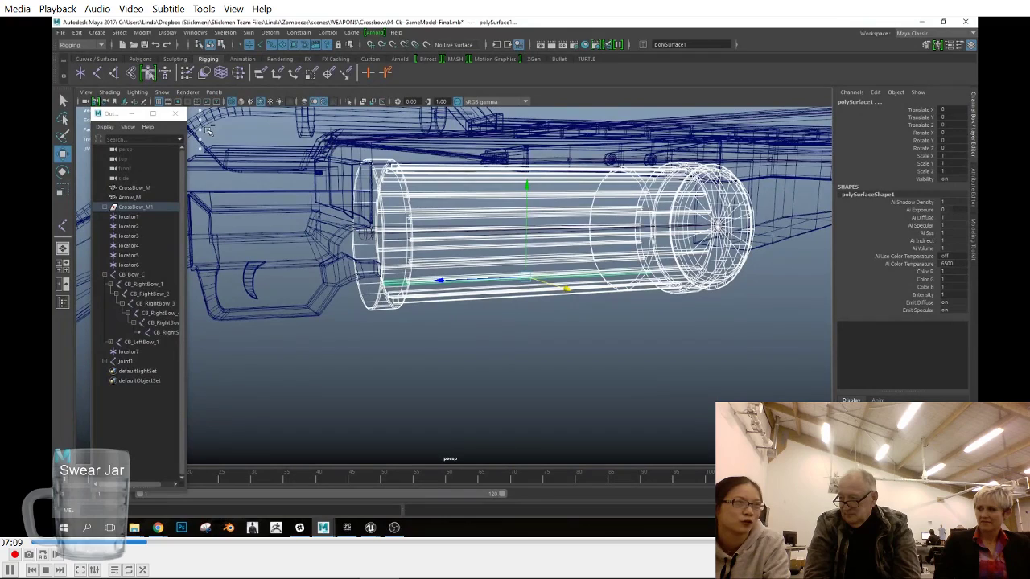
Step: Group the selected cylinder pieces and centre the group's pivot
key("ctrl+g")
left_click(362, 59)
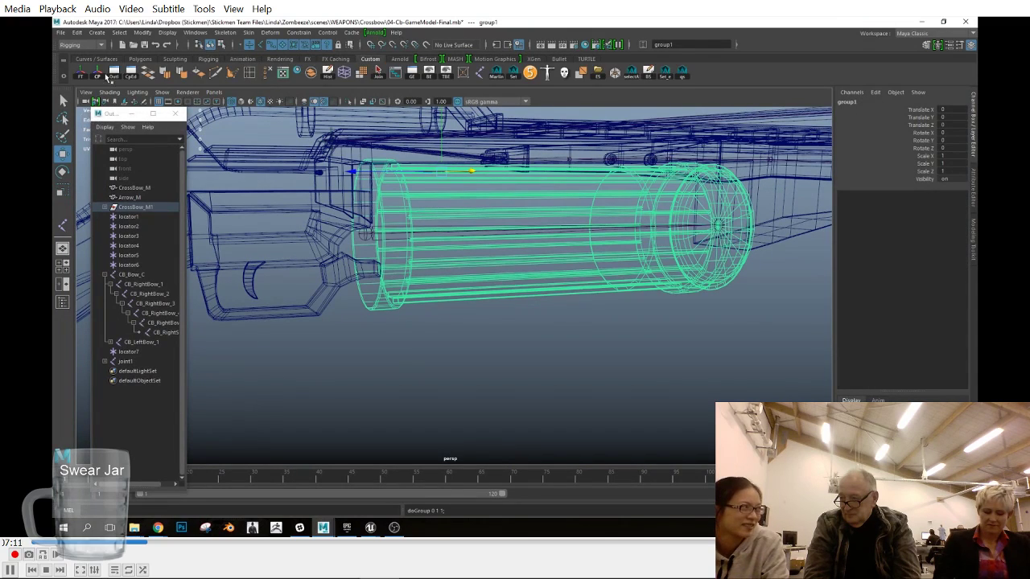
left_click(98, 72)
left_click_drag(525, 285, 506, 307, "alt")
Step: Add CB_Bow_C, locator7 and joint1 to the cylinder selection and isolate them all in the view
left_click(163, 92)
left_click(163, 92)
left_click(139, 276, "ctrl")
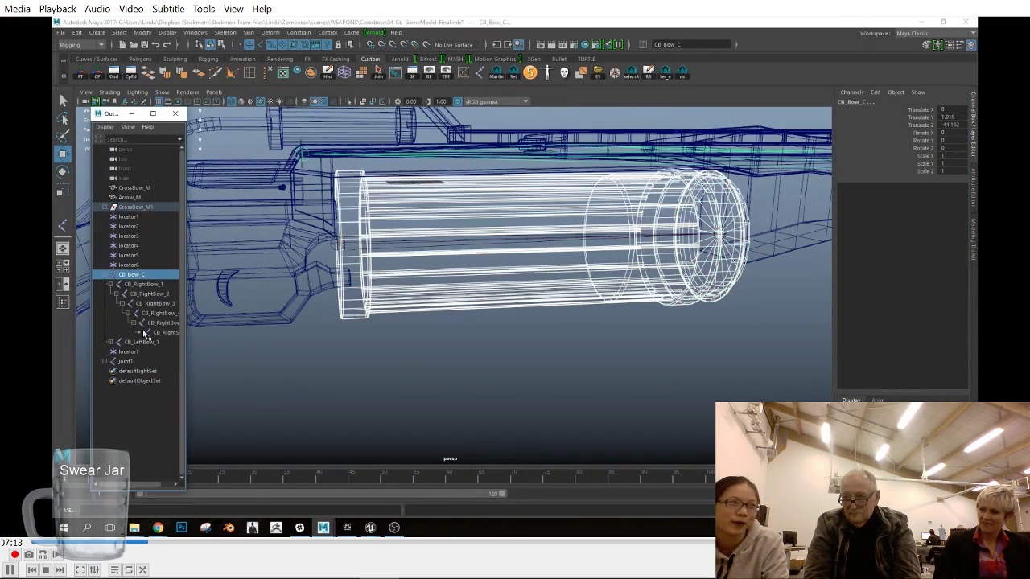
left_click(134, 352, "ctrl")
left_click(132, 361, "ctrl")
left_click(162, 92)
mouse_move(184, 109)
left_click(277, 117)
left_click(505, 355)
left_click_drag(506, 358, 554, 346, "alt")
Step: Select joint1 at the cylinder's rear face and set its Translate X to 0
left_click(414, 279)
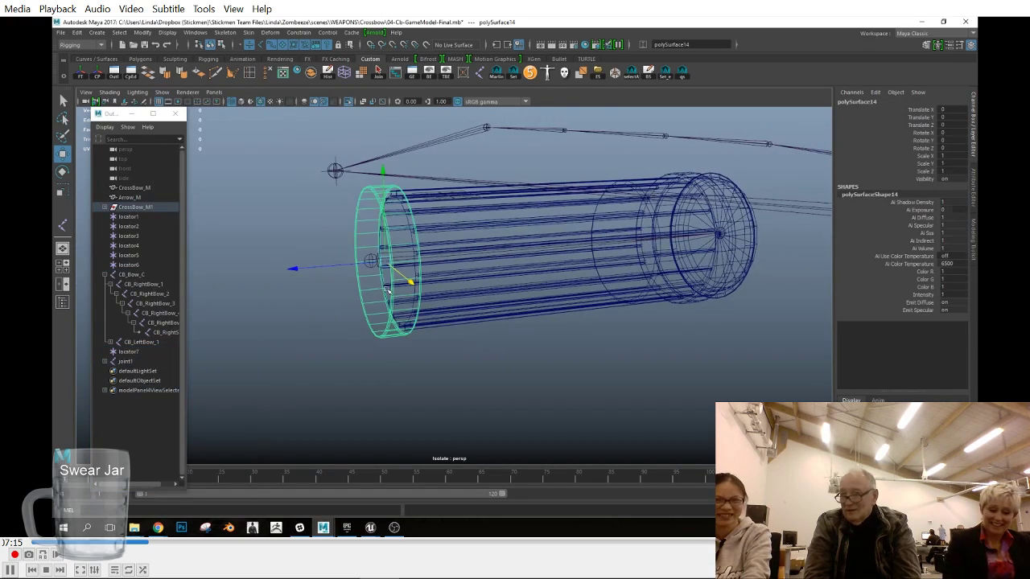
key("5")
left_click_drag(414, 285, 478, 348, "alt")
left_click(387, 354)
left_click(488, 280)
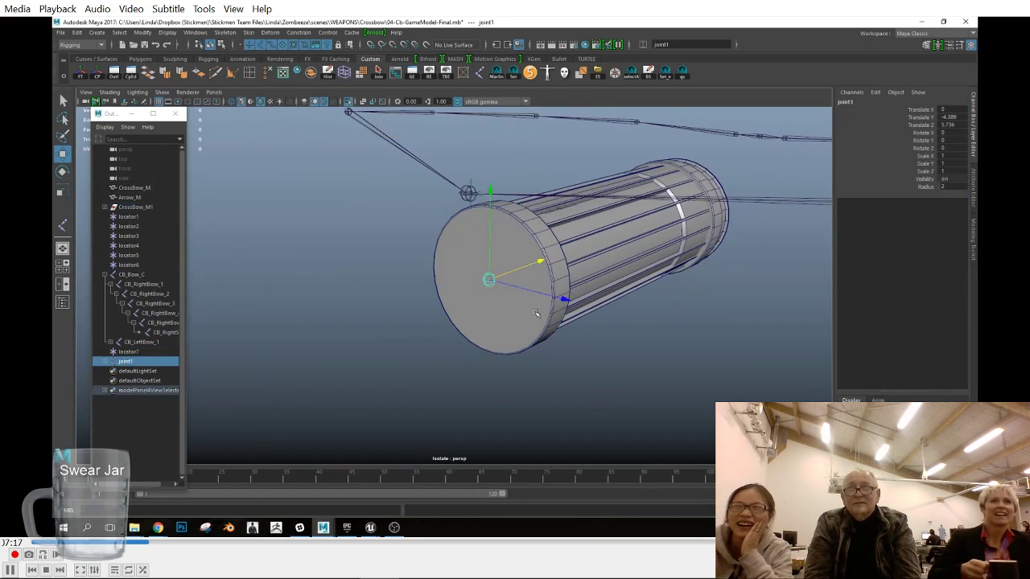
left_click_drag(674, 348, 658, 352, "alt")
key("space")
key("4")
right_click_drag(648, 345, 451, 380, "alt")
middle_click_drag(450, 379, 447, 271, "alt")
right_click_drag(448, 271, 559, 305, "alt")
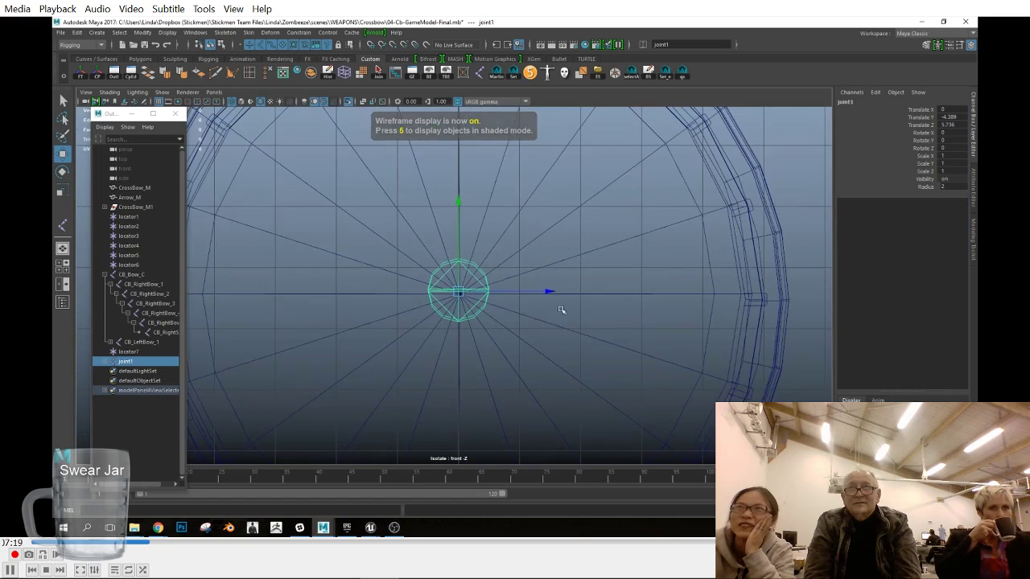
left_click(948, 110)
type("0")
key("Return")
Step: Move joint1 onto the centre of the cylinder's rear face, at about Translate Y -4.433 and Translate Z 5.674
right_click_drag(601, 315, 605, 316, "alt")
left_click_drag(456, 253, 456, 251)
middle_click_drag(359, 303, 465, 296, "alt")
key("space")
left_click_drag(426, 325, 423, 331)
middle_click_drag(533, 214, 518, 359, "alt")
right_click_drag(519, 360, 763, 313, "alt")
key("space")
mouse_move(658, 304)
left_mouse_down()
mouse_move(659, 292)
mouse_move(657, 304)
left_mouse_up()
left_click_drag(475, 321, 605, 246)
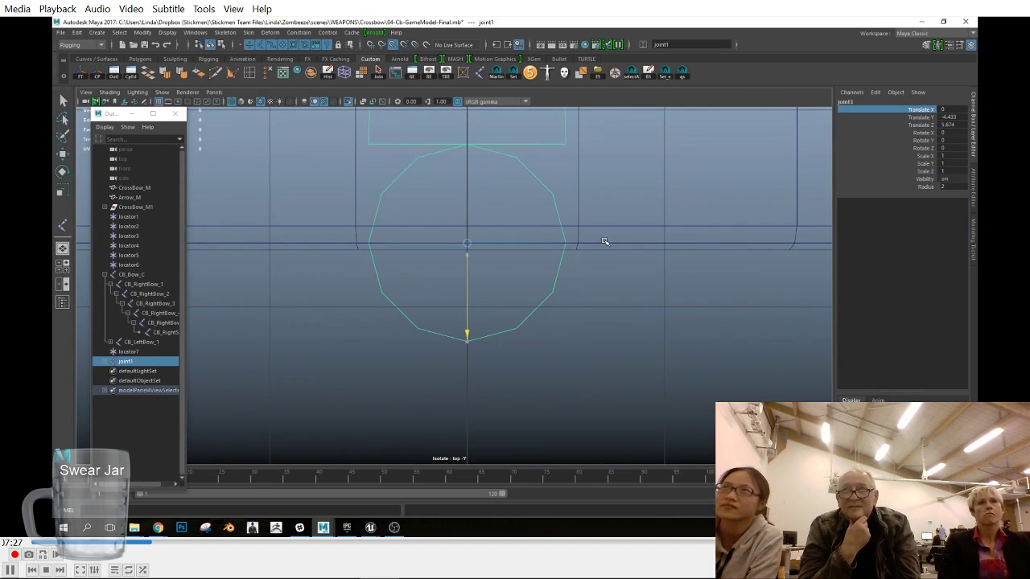
middle_click_drag(611, 262, 610, 270)
Step: Check the placement of joint1 on the cylinder from several orthographic views and in the shaded perspective view
right_click_drag(613, 271, 590, 292, "alt")
key("space")
left_click_drag(594, 293, 640, 298)
right_click_drag(651, 299, 679, 306, "alt")
middle_click_drag(678, 306, 381, 296, "alt")
key("space")
mouse_move(596, 291)
right_mouse_down("alt")
mouse_move(664, 288)
mouse_move(710, 298)
right_mouse_up("alt")
key("space")
left_click_drag(710, 299, 712, 282)
left_click_drag(700, 283, 602, 282, "alt")
key("5")
Step: Turn off the isolated view to show the whole crossbow
left_click(162, 93)
mouse_move(193, 108)
left_click(283, 118)
left_click_drag(468, 282, 558, 287, "alt")
Step: Activate the Joint tool and show the trigger area in the wireframe side view
key("space")
left_click_drag(559, 285, 593, 287)
right_click_drag(593, 288, 462, 340, "alt")
middle_click_drag(461, 341, 636, 345, "alt")
right_click_drag(636, 344, 694, 354, "alt")
left_click(63, 225)
key("space")
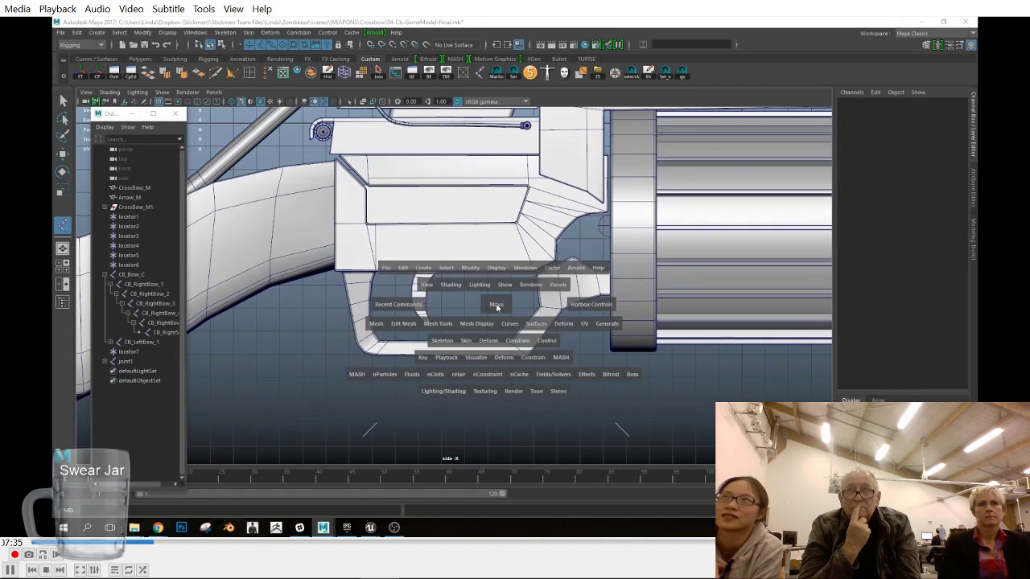
middle_click_drag(412, 284, 475, 273, "alt")
key("4")
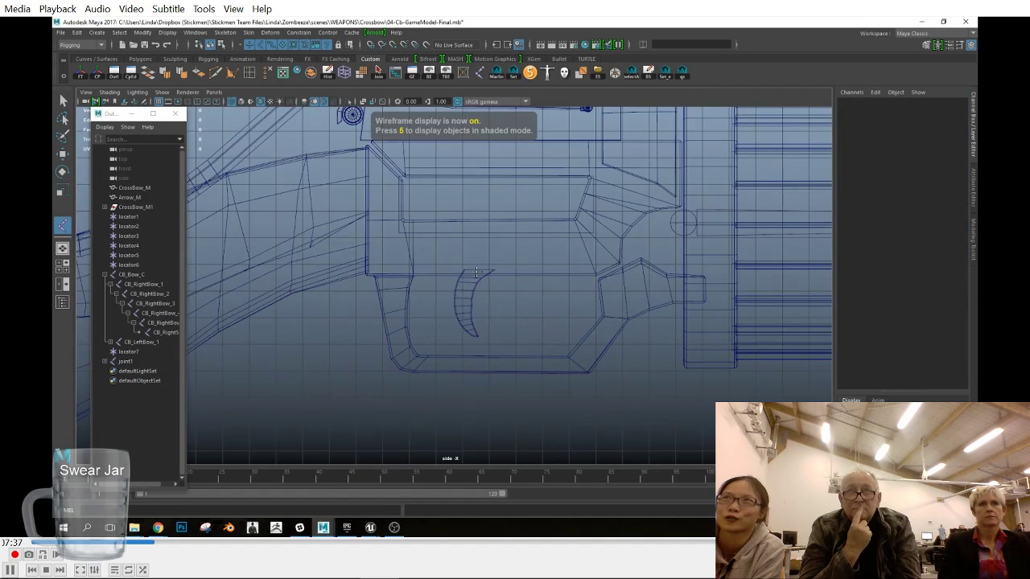
Step: Try to place a trigger joint in the front view, undo it and return to the side view
key("space")
left_click_drag(528, 309, 528, 273)
right_click_drag(657, 361, 546, 302, "alt")
middle_click_drag(546, 302, 553, 313, "alt")
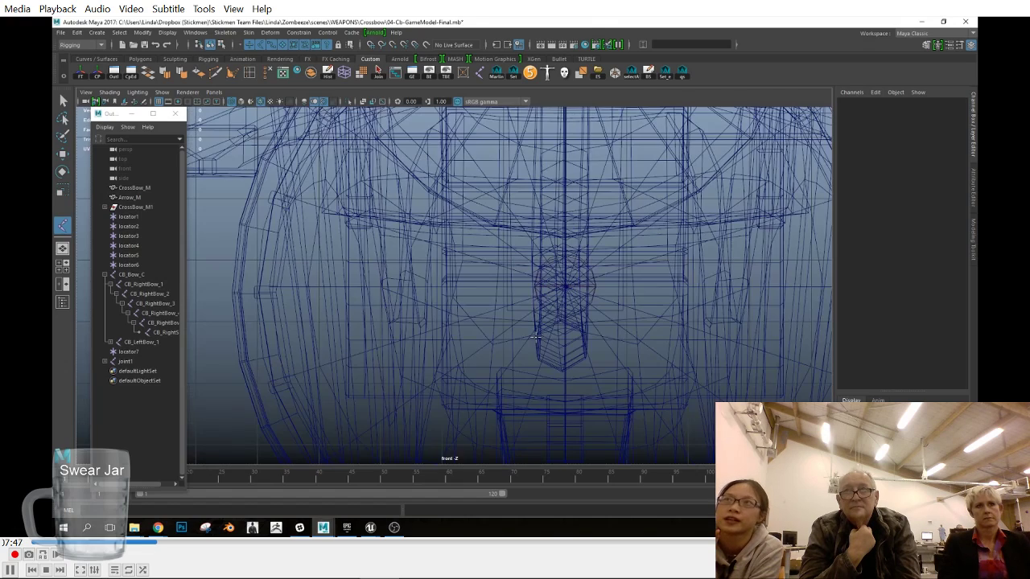
left_click(534, 339)
key("ctrl+z")
key("space")
left_click_drag(527, 333, 556, 334)
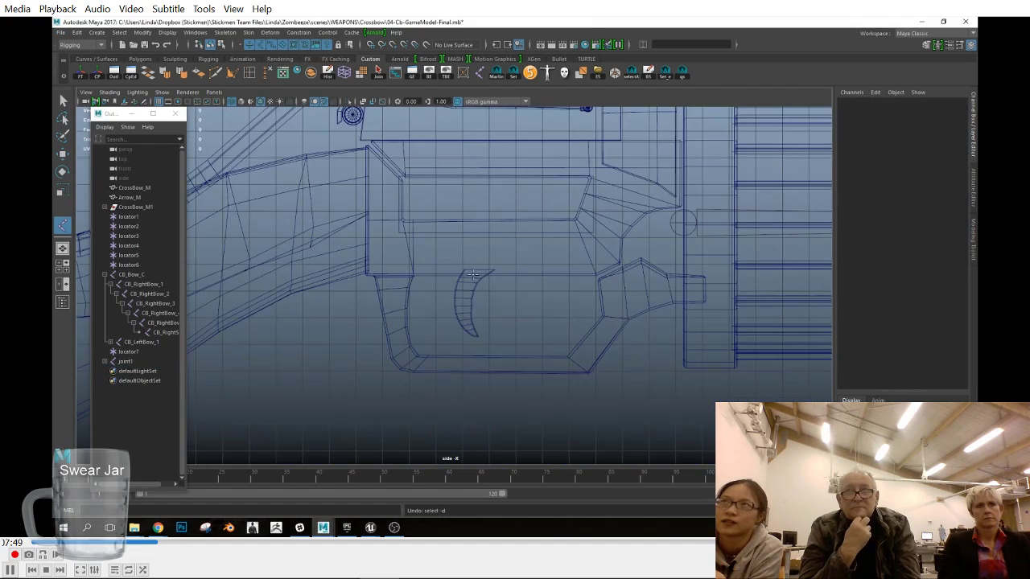
Step: Create a two-joint chain running from the top of the trigger down to just below its tip
left_click(472, 273)
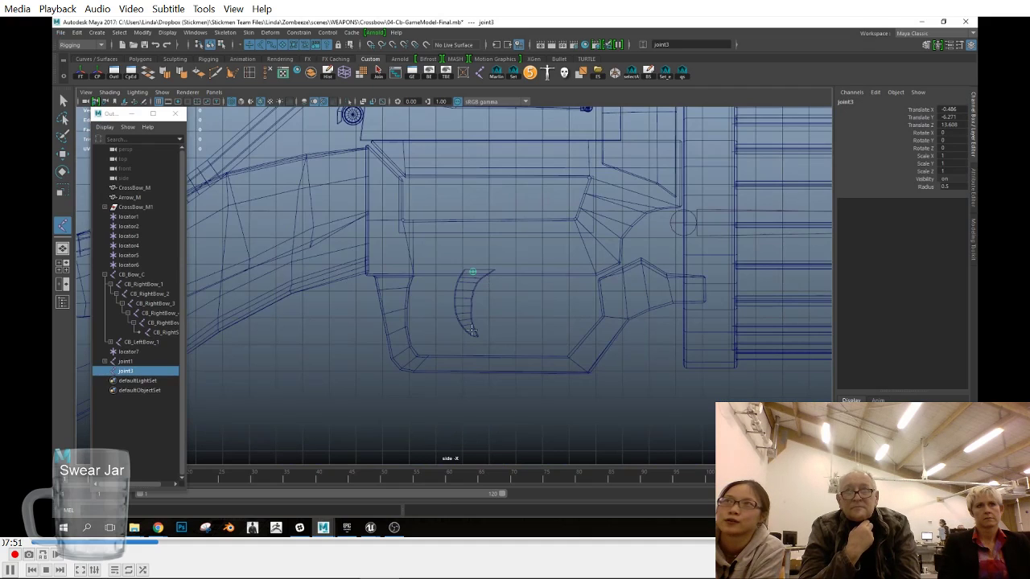
key("w")
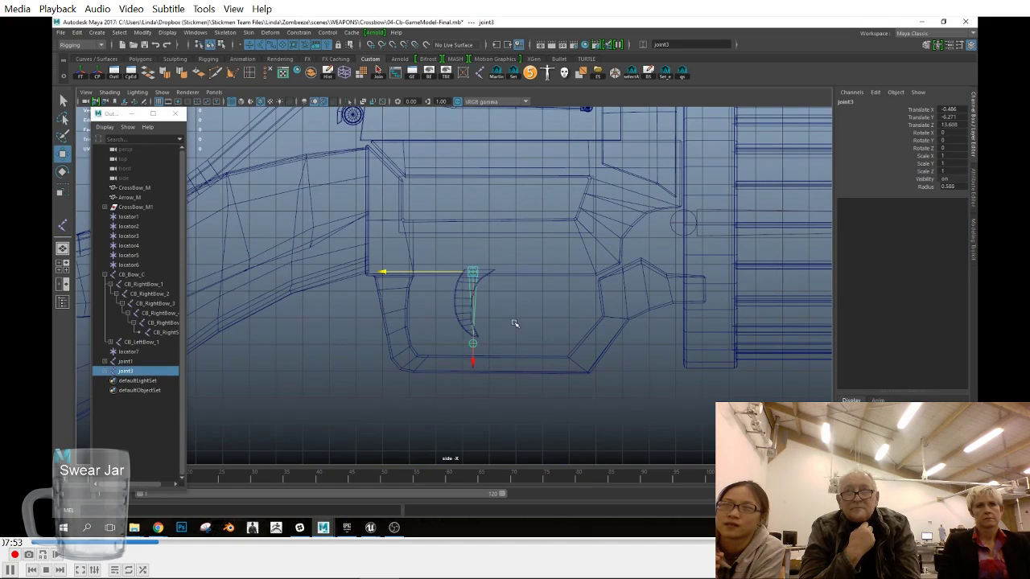
key("space")
left_click_drag(514, 323, 515, 301)
mouse_move(558, 333)
left_mouse_down("alt")
mouse_move(572, 308)
mouse_move(561, 320)
mouse_move(708, 295)
left_mouse_up("alt")
key("5")
scroll(561, 321, "up", 5)
Step: Isolate the trigger mesh polySurface12 together with joint3 and show them in the top view
key("space")
left_click_drag(598, 331, 547, 254)
left_click(537, 223, "shift")
left_click(162, 92)
mouse_move(189, 109)
left_click(317, 116)
key("space")
left_click_drag(485, 285, 439, 289)
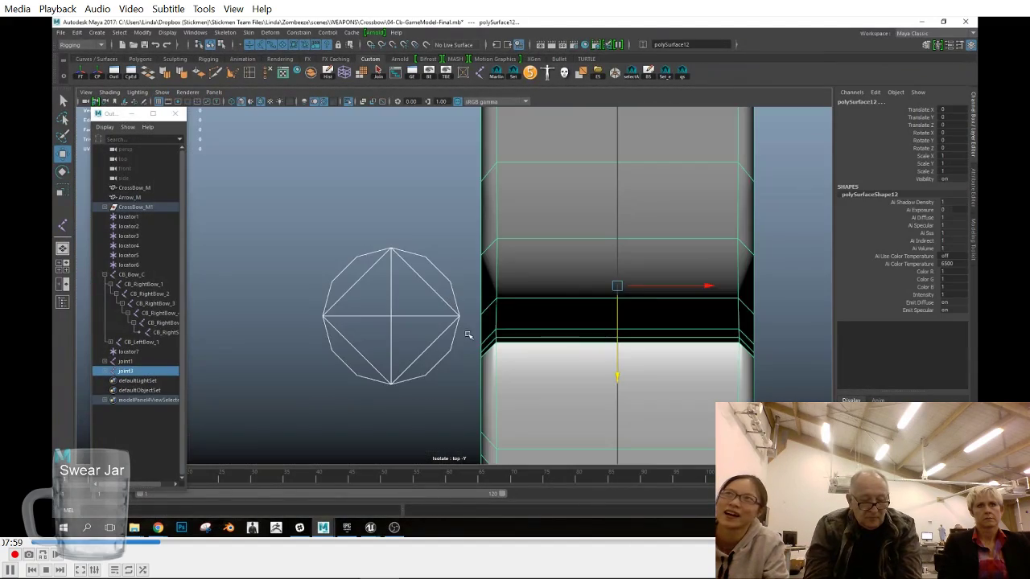
Step: Set the trigger's root joint to Translate X 0 and show the whole crossbow in the perspective view
left_click(457, 329)
scroll(448, 327, "down", 6)
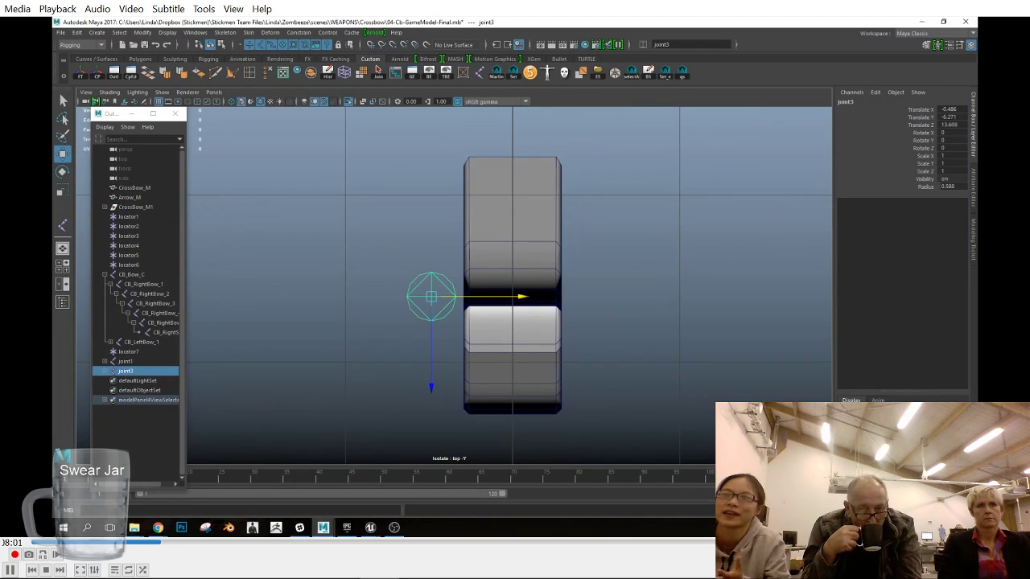
key("Return")
key("space")
left_click_drag(653, 265, 653, 240)
left_click(164, 94)
mouse_move(184, 111)
left_click(283, 117)
left_click_drag(644, 302, 758, 359, "alt")
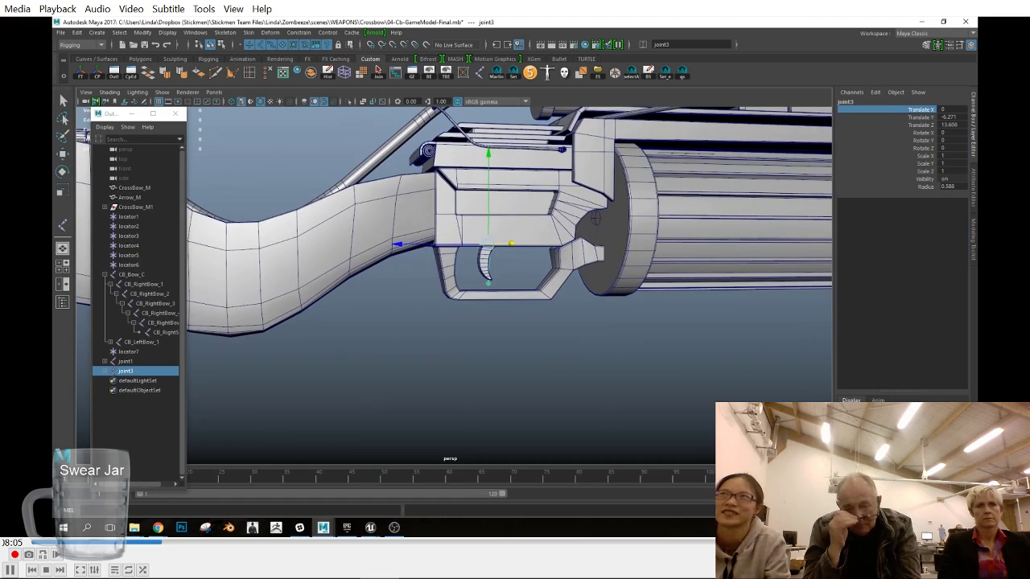
left_click_drag(563, 338, 573, 341, "alt")
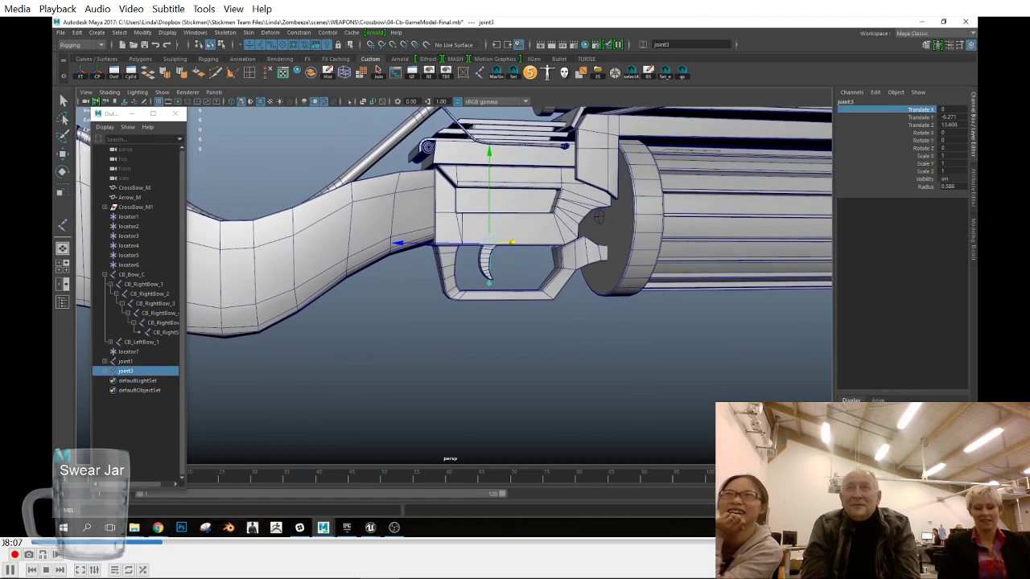
Step: Rename the trigger's root joint as Trigger and open its child joint's name for editing
left_click(849, 102)
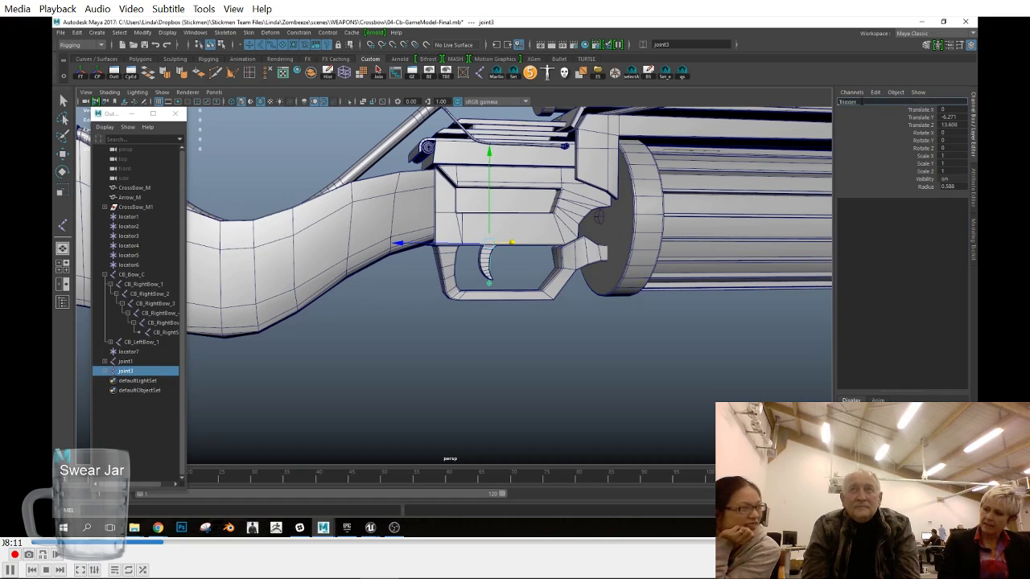
key("Return")
left_click_drag(650, 306, 634, 315, "alt")
key("Down")
left_click(862, 102)
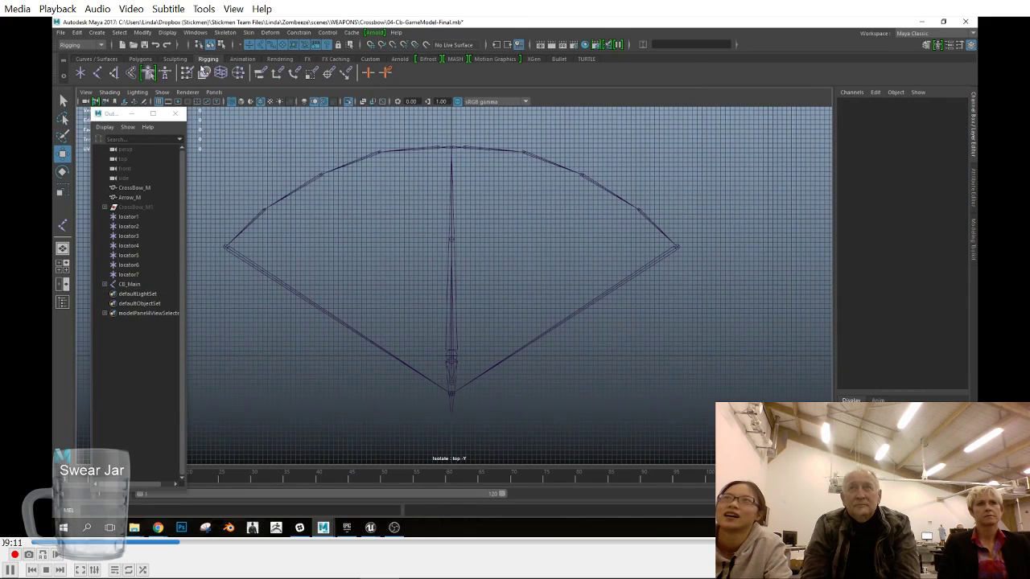
Step: Create a single-chain IK handle from the right bow limb's first joint to its tip joint
left_click(228, 34)
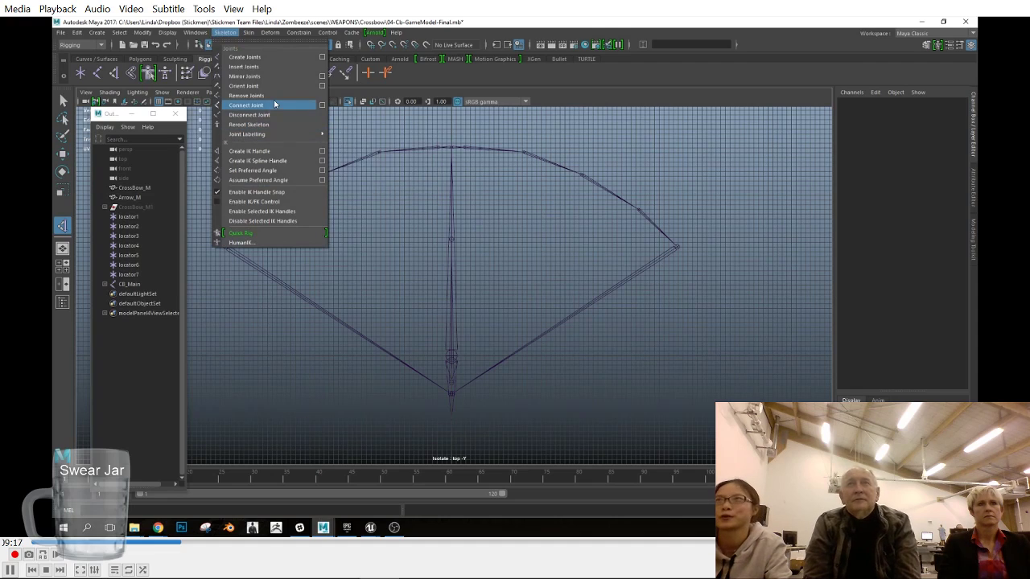
left_click(322, 152)
left_click(237, 223)
left_click(239, 223)
left_click(311, 181)
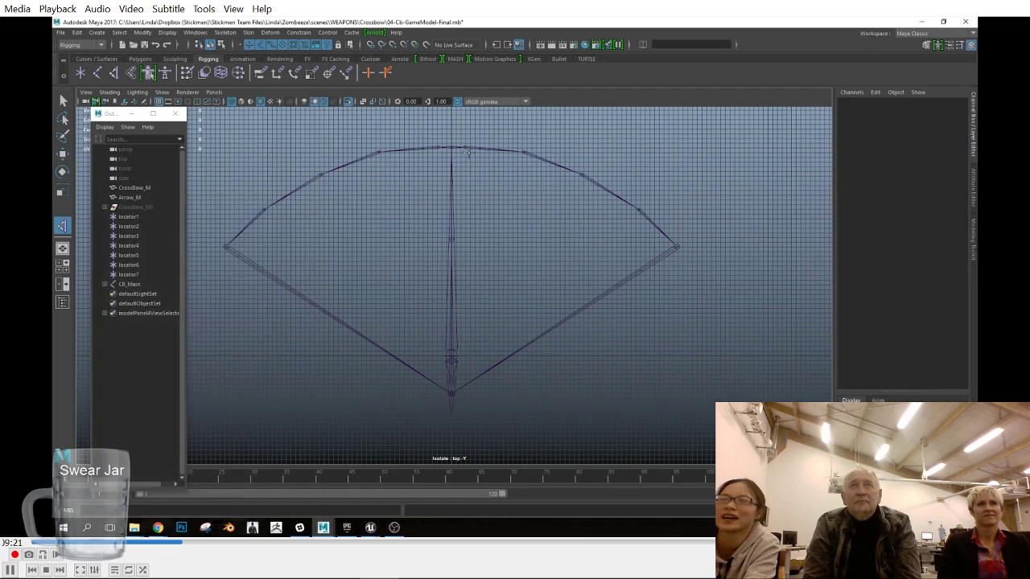
left_click(456, 148)
left_click(678, 247)
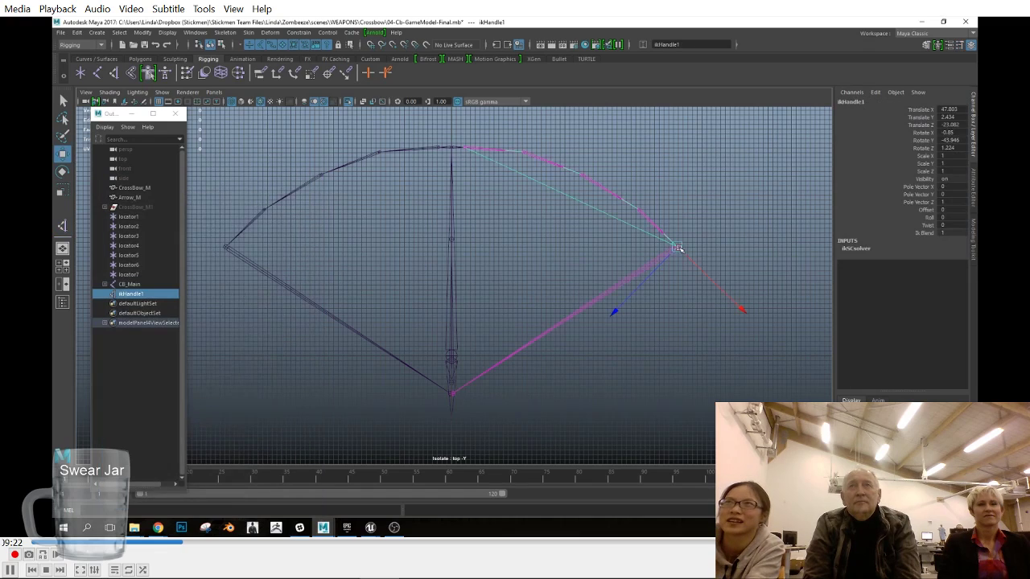
Step: Rename the right limb's IK handle as CB_Ctrl_RightBow
double_click(126, 294)
type("CB_Ctrl_L")
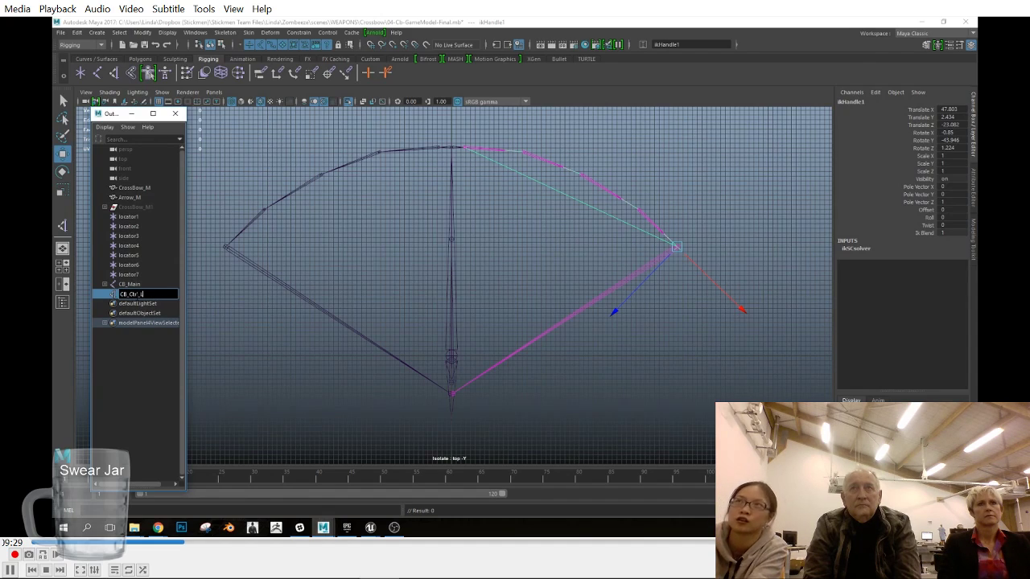
type("l")
key("Return")
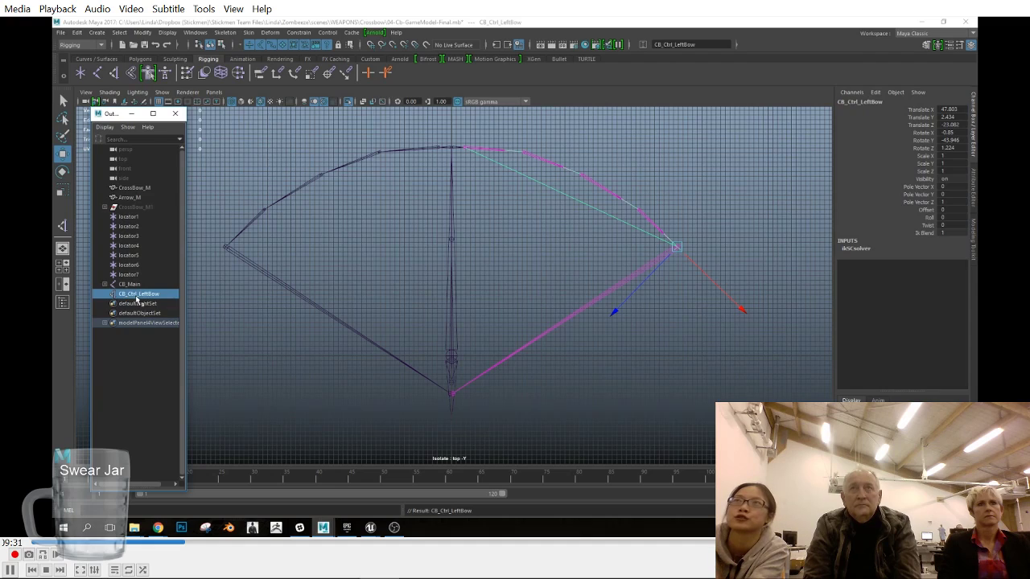
type("ight")
key("Return")
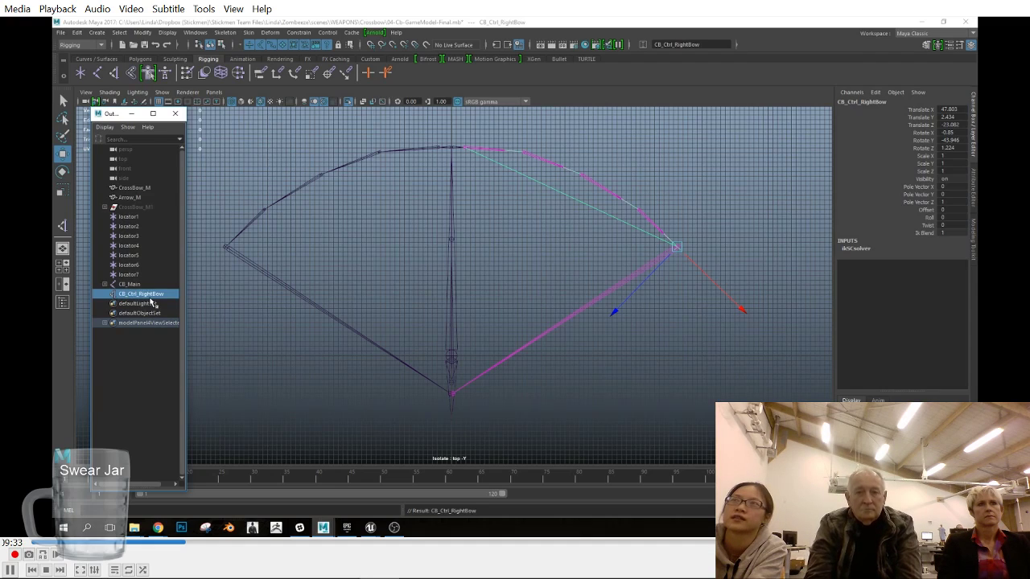
Step: Create a second IK handle from the right limb's tip joint to the right string's end at the centre
middle_click_drag(541, 312, 600, 316, "alt")
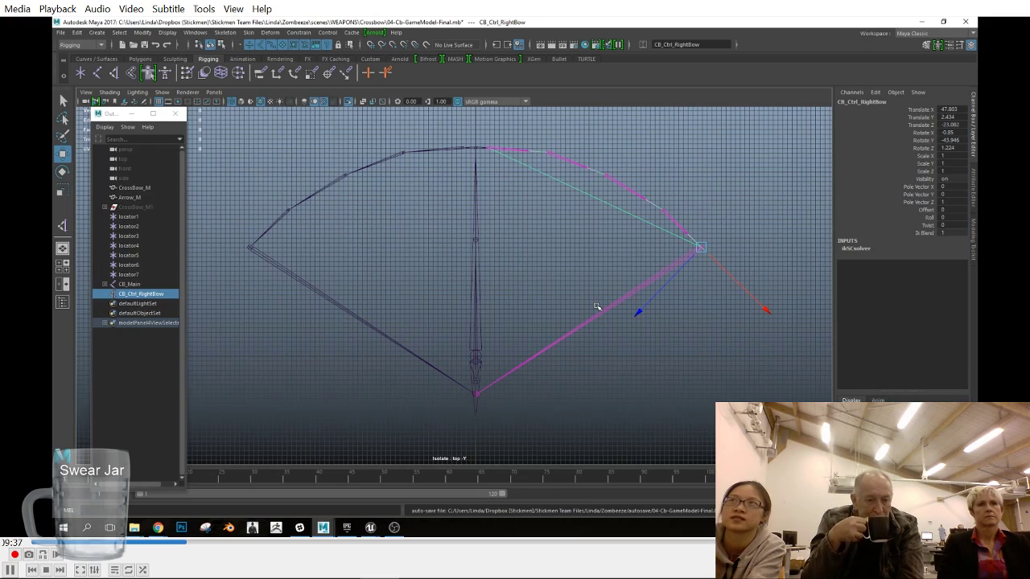
left_click(601, 313)
middle_click_drag(603, 329, 606, 342, "alt")
left_click(63, 226)
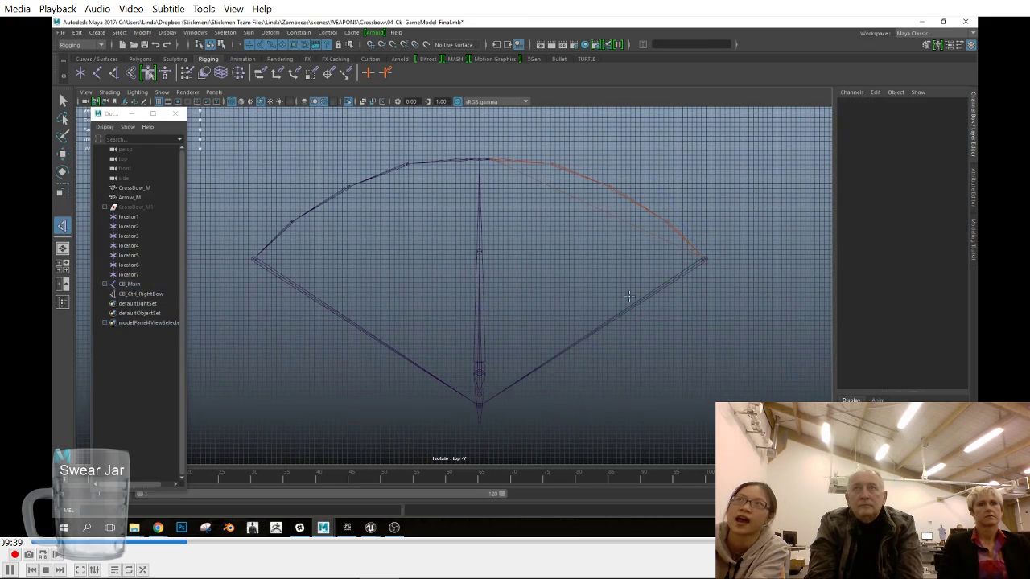
left_click(704, 259)
left_click(480, 406)
middle_click_drag(613, 422, 604, 361, "alt")
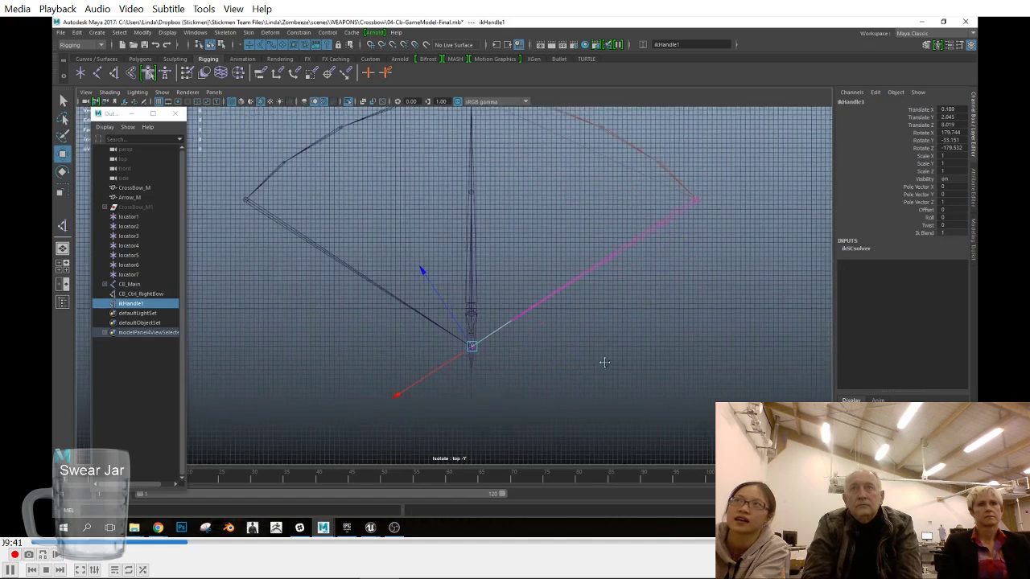
Step: Rename the new string IK handle as CB_Ctrl_RightString, reusing the right bow handle's name
left_click(138, 295)
left_click(134, 305)
left_click(135, 296)
double_click(138, 295)
key("ctrl+c")
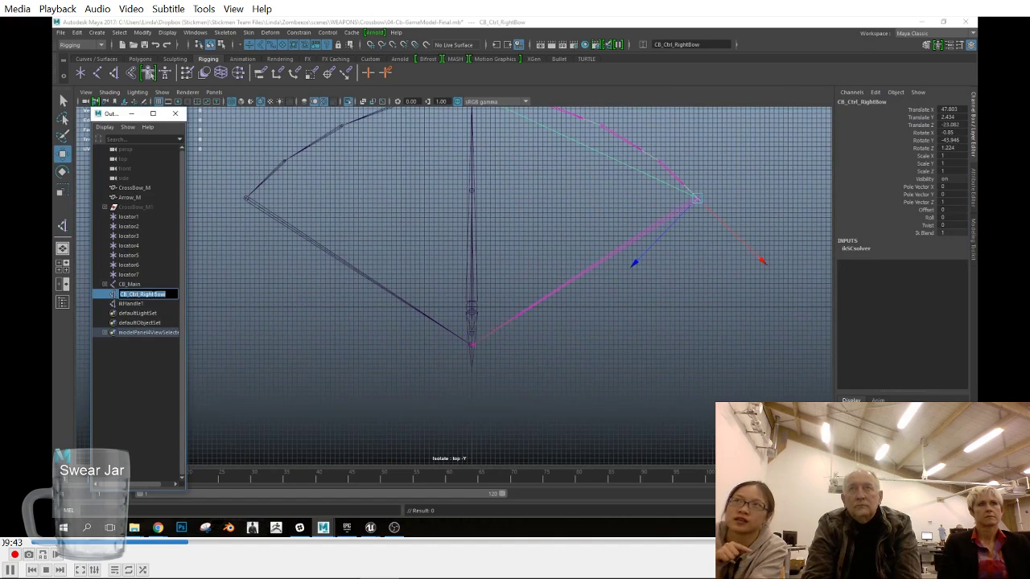
double_click(135, 304)
key("ctrl+v")
type("Stri")
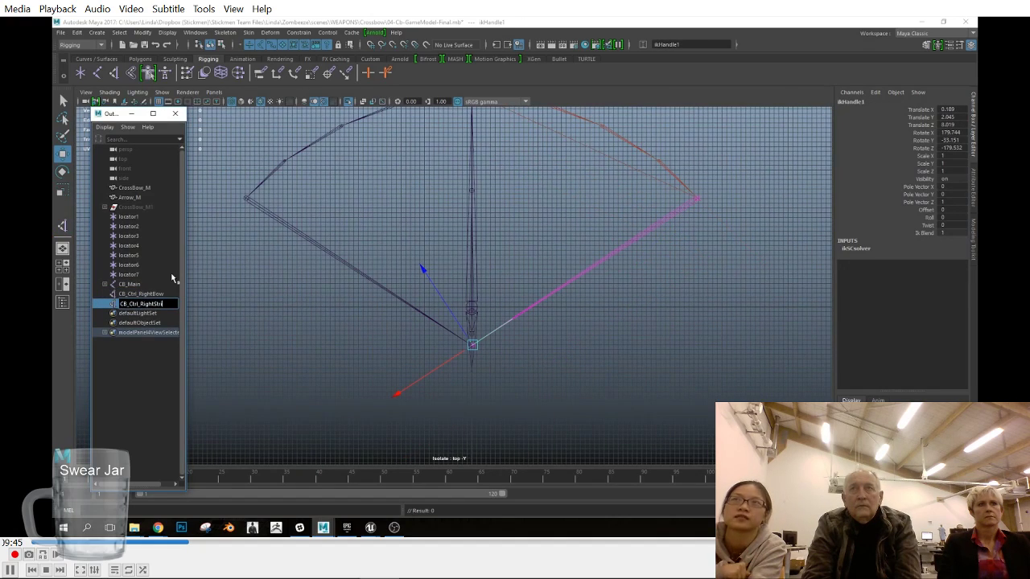
type("ng")
key("Return")
Step: Create a locator and align it along Z with the string's centre end joints in the top view
middle_click_drag(567, 343, 560, 392, "alt")
scroll(560, 392, "down", 1)
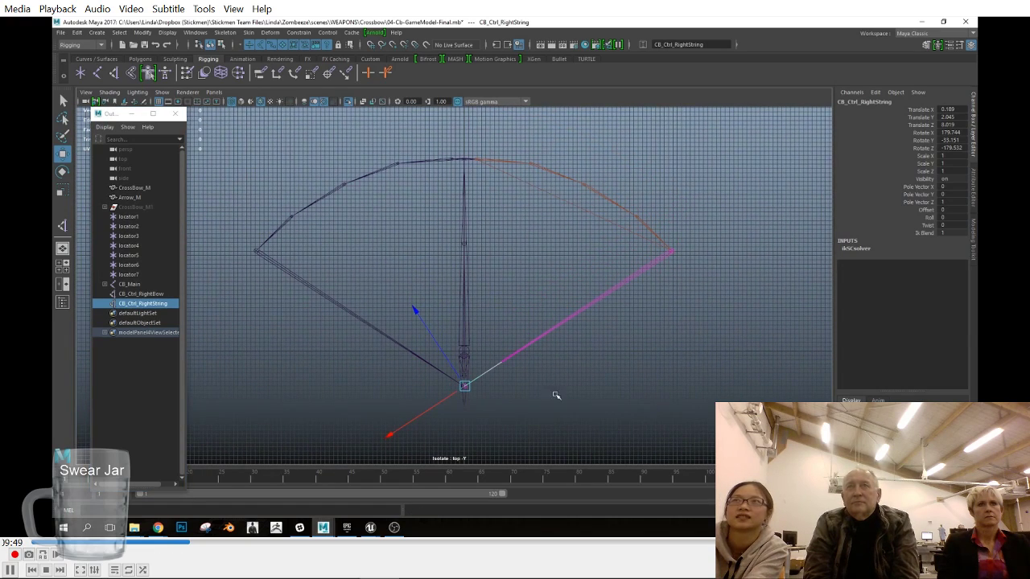
middle_click_drag(469, 378, 448, 307, "alt")
scroll(448, 307, "up", 1)
left_click(81, 75)
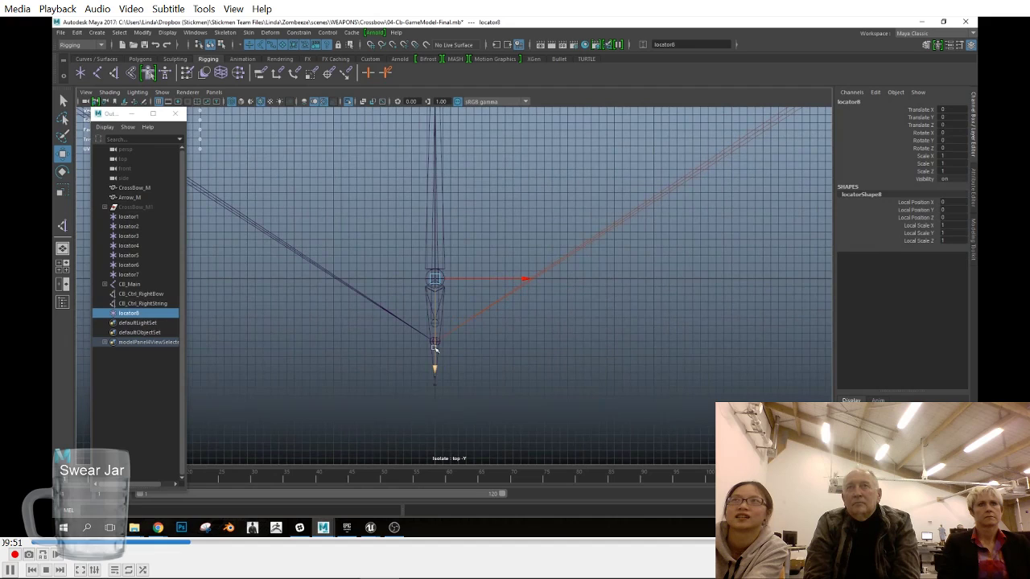
middle_click_drag(436, 396, 468, 334, "alt")
right_click_drag(467, 334, 764, 350, "alt")
middle_click_drag(763, 350, 761, 367, "alt")
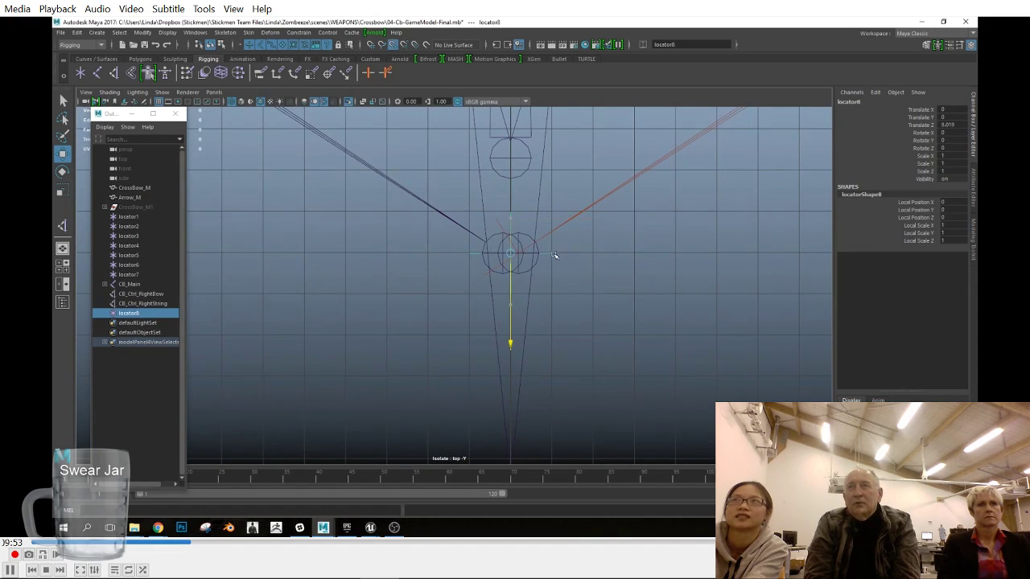
right_click_drag(693, 329, 606, 308, "alt")
middle_click_drag(606, 308, 605, 331, "alt")
Step: Snap the locator vertically to the height of the string's centre joint, then return to the top view
double_click(858, 102)
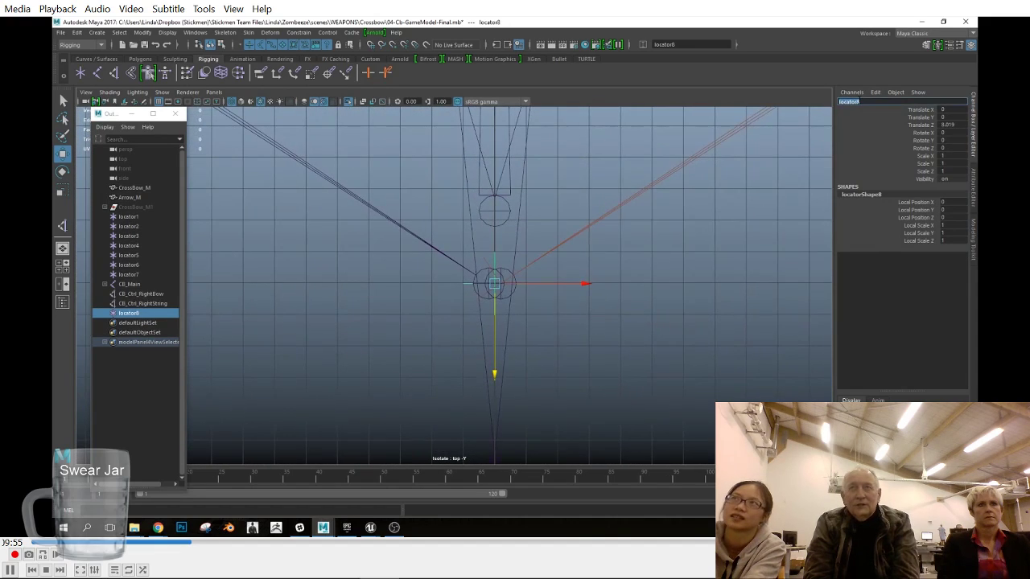
key("space")
left_click_drag(624, 254, 577, 349)
right_click_drag(577, 349, 556, 319, "alt")
middle_click_drag(556, 319, 547, 388, "alt")
right_click_drag(547, 388, 599, 378, "alt")
key("v")
left_click_drag(490, 226, 544, 216)
key("space")
left_click_drag(552, 277, 524, 282)
middle_click_drag(523, 282, 528, 284, "alt")
Step: Rename the string locator as CB_Ctrl_String_C
double_click(853, 103)
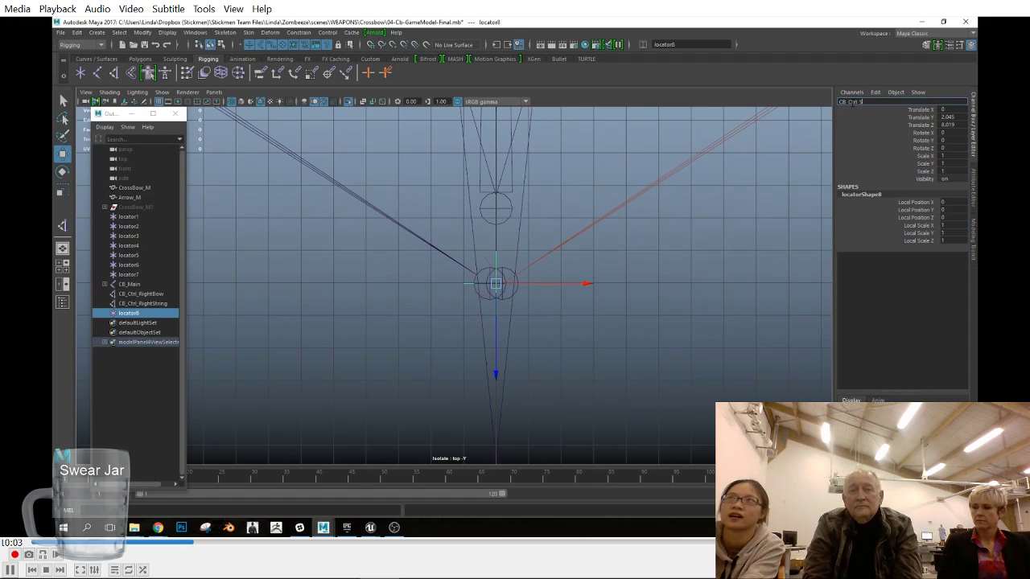
type("CB_Ctrl_String_C")
key("Return")
Step: Rename the two right-side IK handles as CB_IK_RightBow and CB_IK_RightString
right_click_drag(670, 304, 495, 217, "alt")
middle_click_drag(495, 217, 434, 301, "alt")
right_click_drag(434, 302, 611, 296, "alt")
right_click_drag(732, 323, 622, 299, "alt")
double_click(131, 296)
left_click_drag(129, 295, 138, 294)
type("IK")
key("Return")
double_click(143, 304)
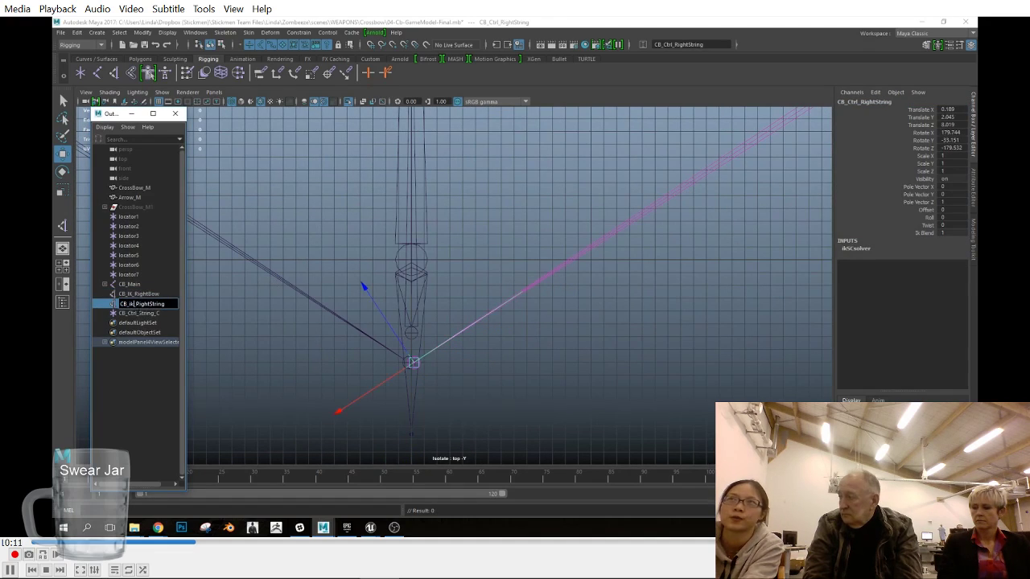
type("IK")
key("Return")
Step: Freeze the transformations of CB_Ctrl_String_C and show the rig in the perspective view
left_click(138, 313)
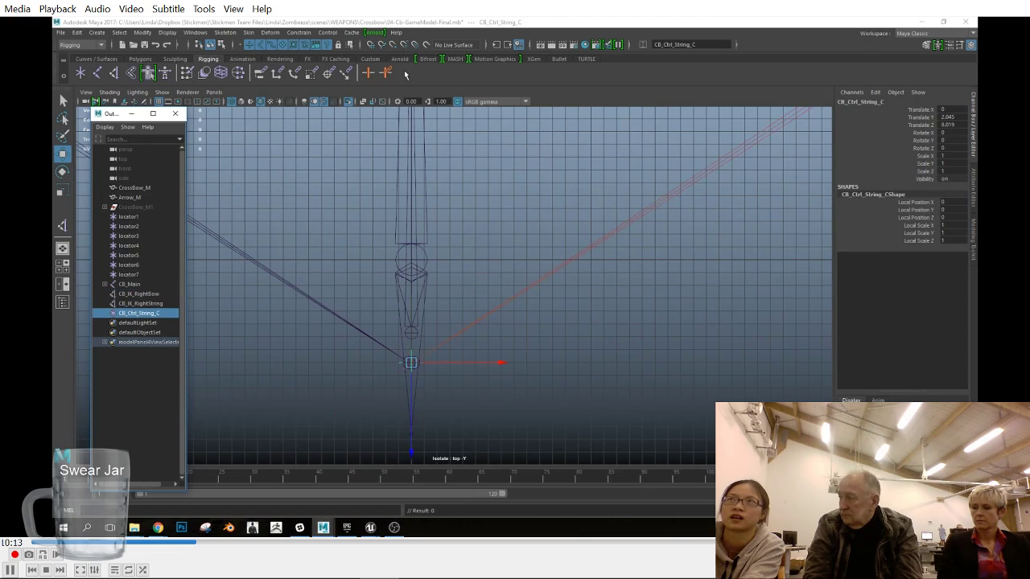
left_click(370, 58)
left_click(327, 73)
scroll(605, 324, "down", 2)
key("space")
left_click_drag(609, 329, 510, 340)
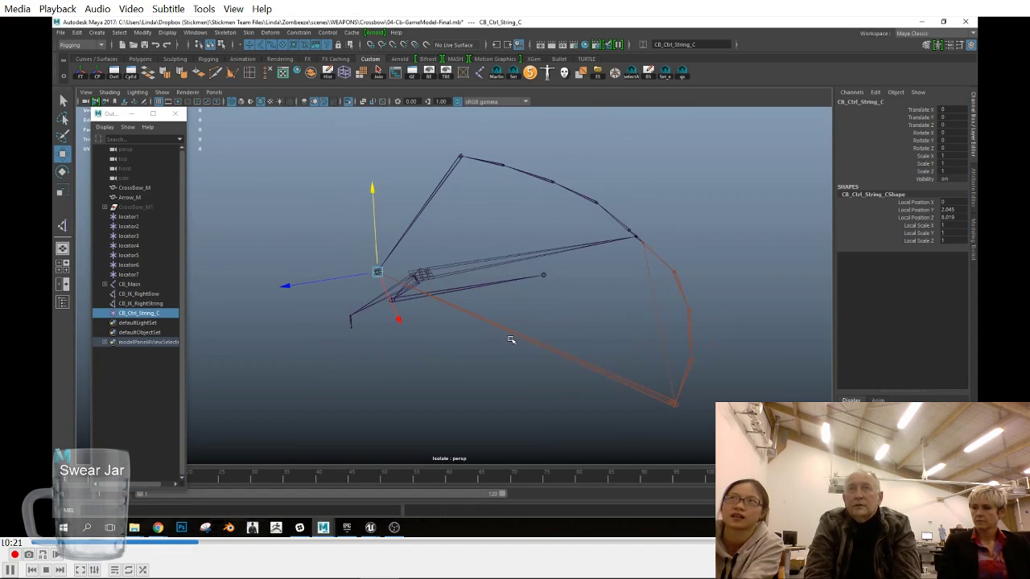
left_click_drag(512, 336, 566, 279, "alt")
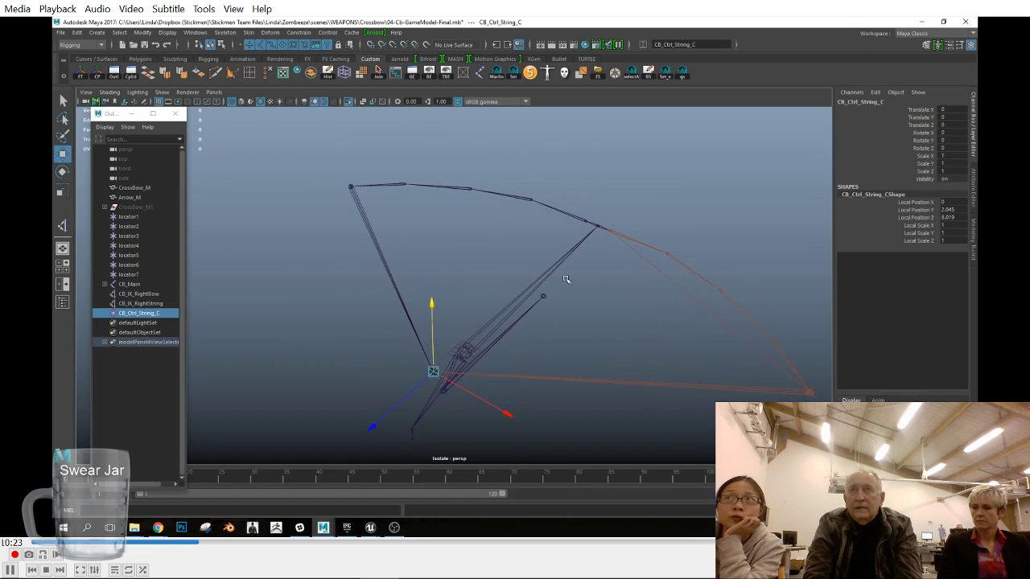
Step: Create IK handles from the bow centre to the left limb's tip and from that tip to the string's centre end
left_click(63, 226)
left_click(596, 226)
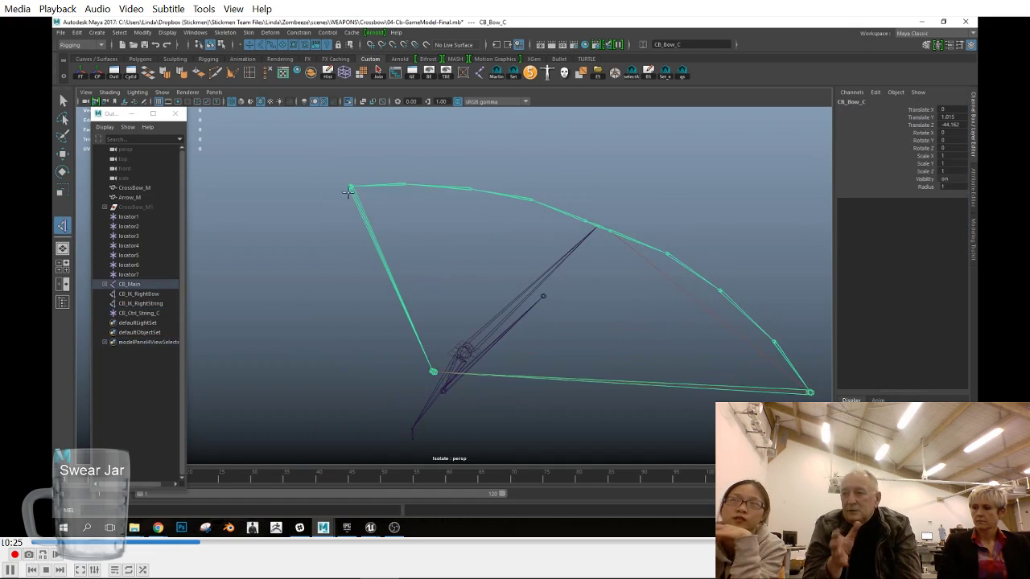
left_click(352, 187)
left_click_drag(364, 233, 399, 252, "alt")
left_click(63, 226)
left_click(314, 199)
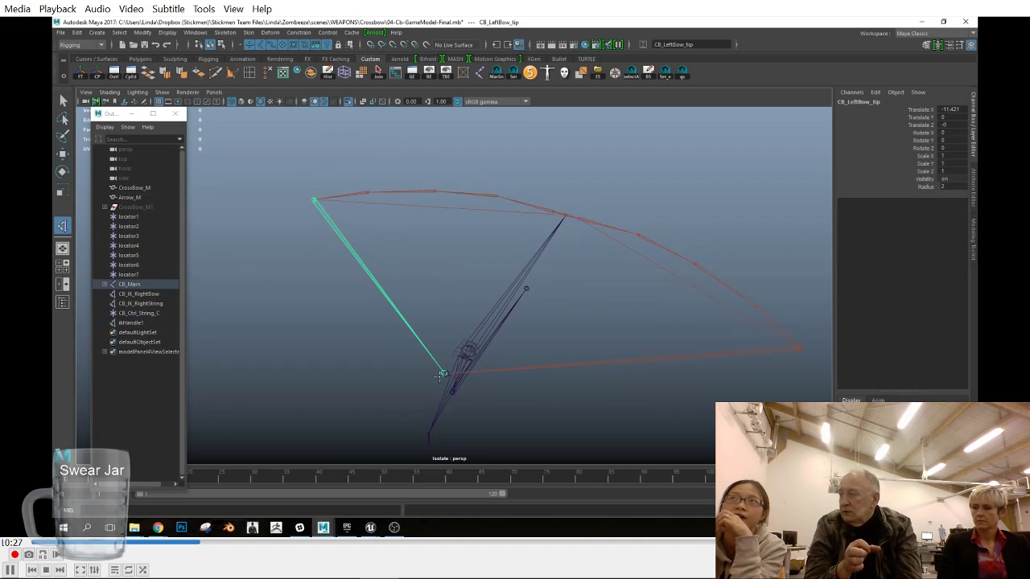
left_click(444, 373)
left_click_drag(393, 398, 434, 391, "alt")
Step: Rename the left limb's IK handle as CB_IK_LeftBow
left_click(150, 324)
left_click_drag(256, 346, 281, 341, "alt")
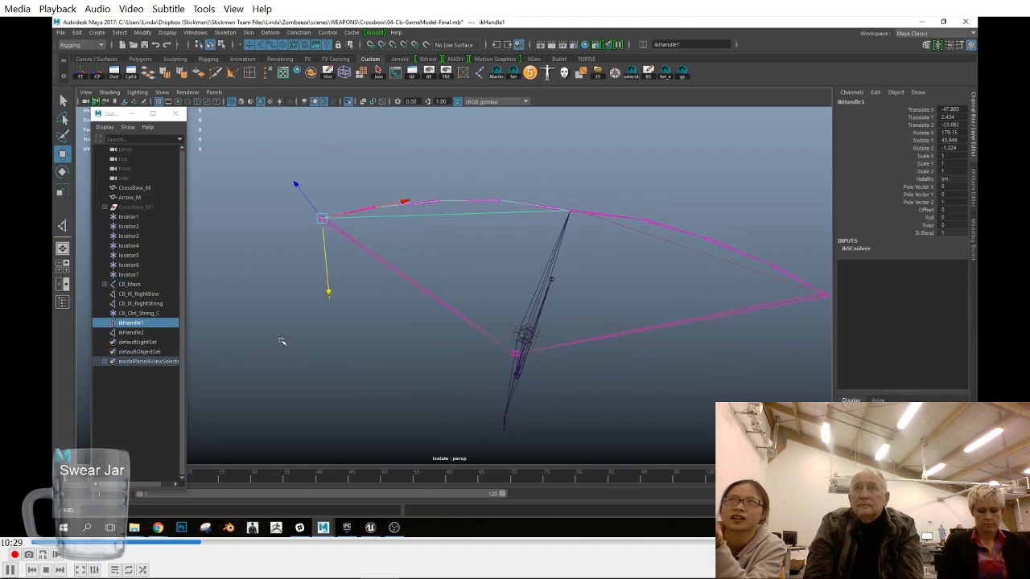
double_click(137, 324)
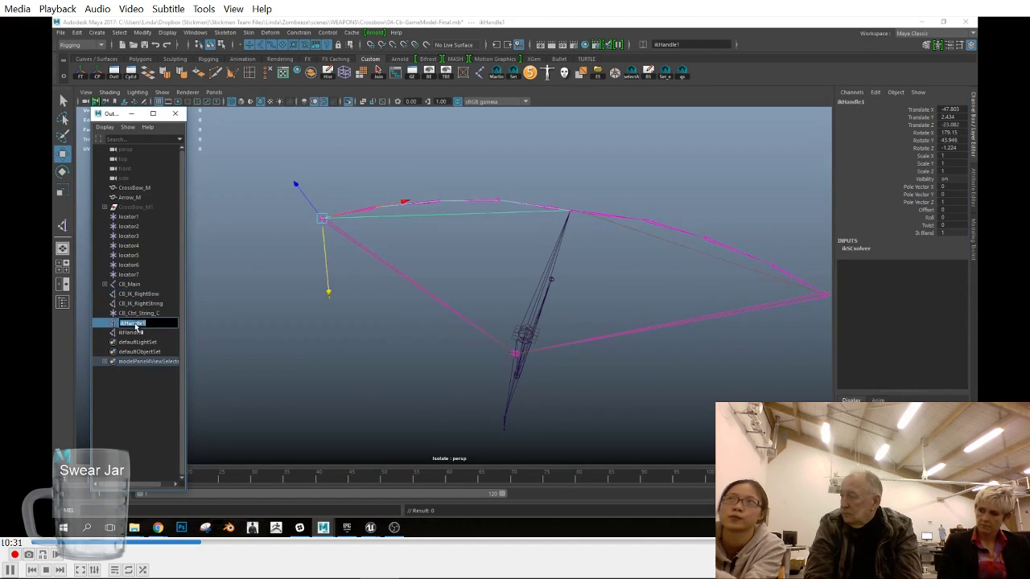
type("CB_IK_LeftBow")
key("Return")
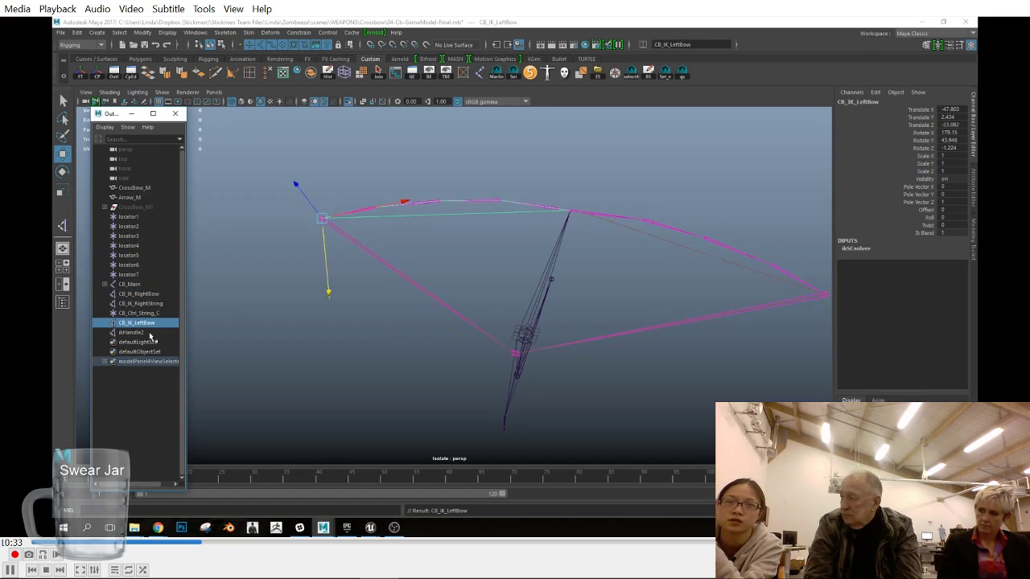
Step: Rename the left string's IK handle as CB_IK_LeftString, based on the right string handle's name
double_click(147, 304)
key("ctrl+c")
double_click(142, 333)
key("ctrl+v")
type("Left")
key("Return")
left_click_drag(503, 356, 435, 393, "alt")
Step: Parent the left and right string IK handles under the CB_Ctrl_String_C locator and select that locator
left_click(151, 323)
left_click(153, 333)
left_click(143, 304, "ctrl")
left_click(158, 313, "ctrl")
key("p")
left_click_drag(507, 378, 515, 408, "alt")
left_click(133, 307)
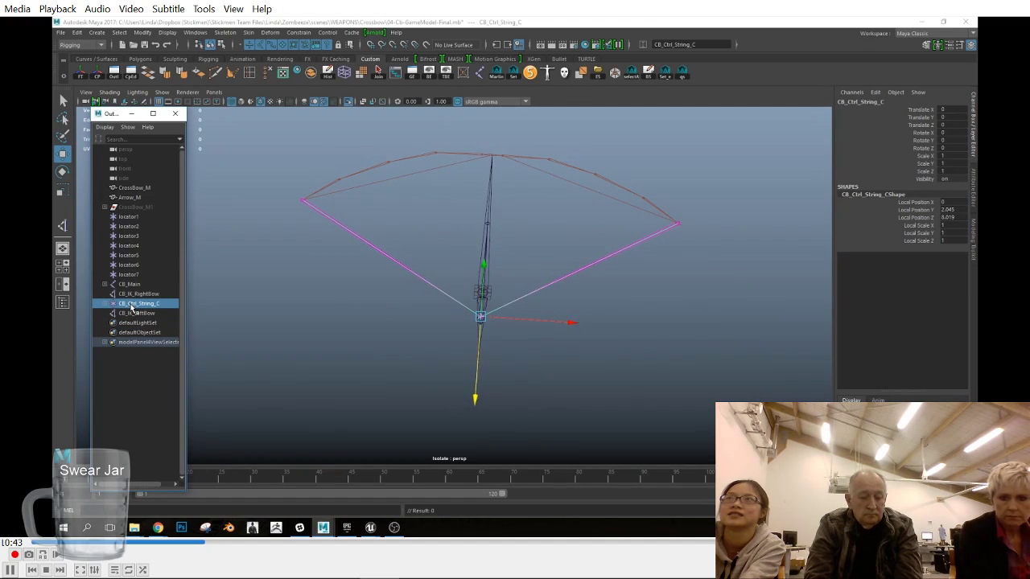
Step: Group the seven helper locators, locator1 through locator7
left_click_drag(694, 360, 605, 332, "alt")
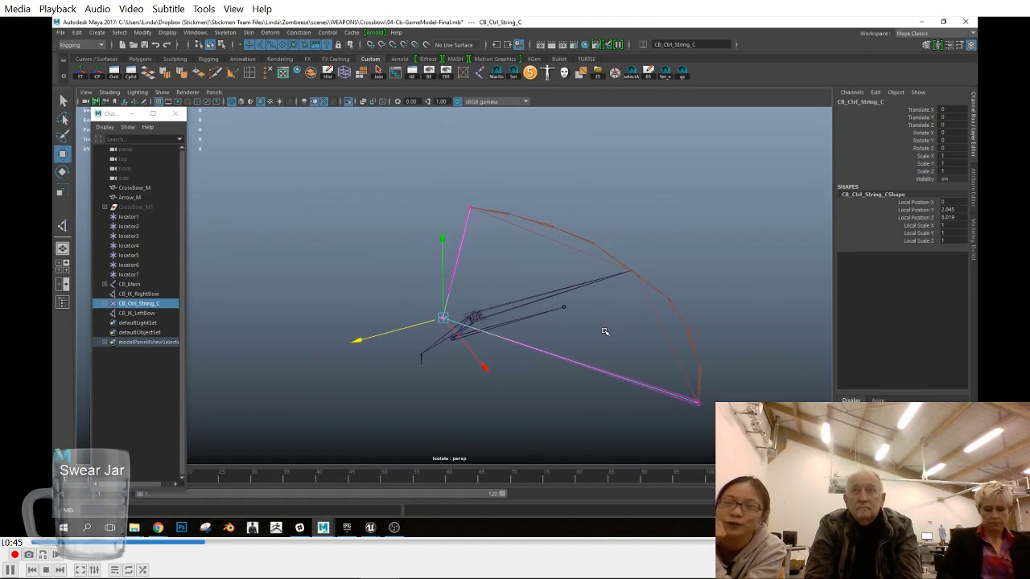
left_click(133, 217)
left_click(154, 274, "shift")
key("ctrl+g")
Step: Put the locator group in a new display layer named Helper and hide that layer
left_click(961, 419)
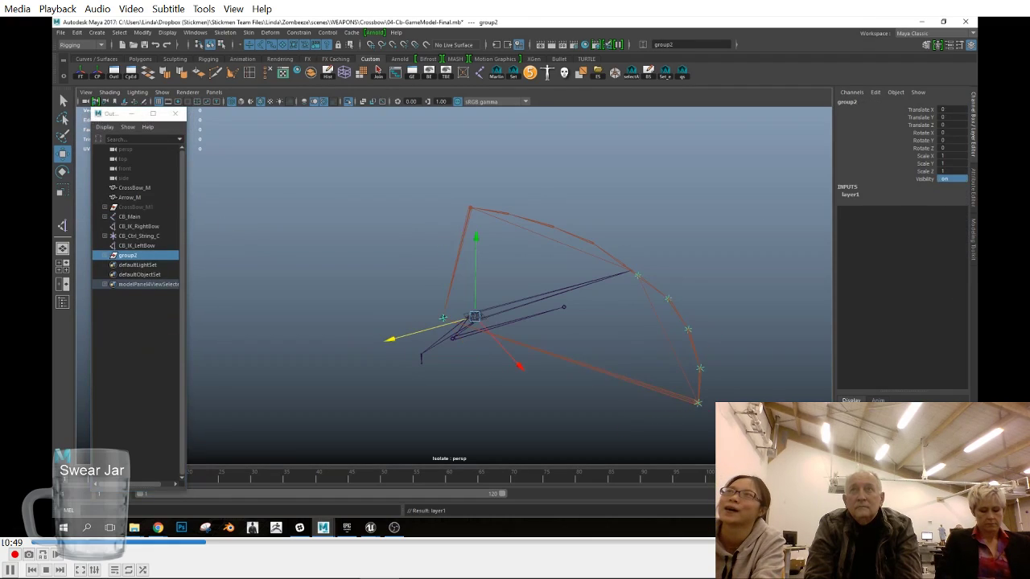
double_click(909, 433)
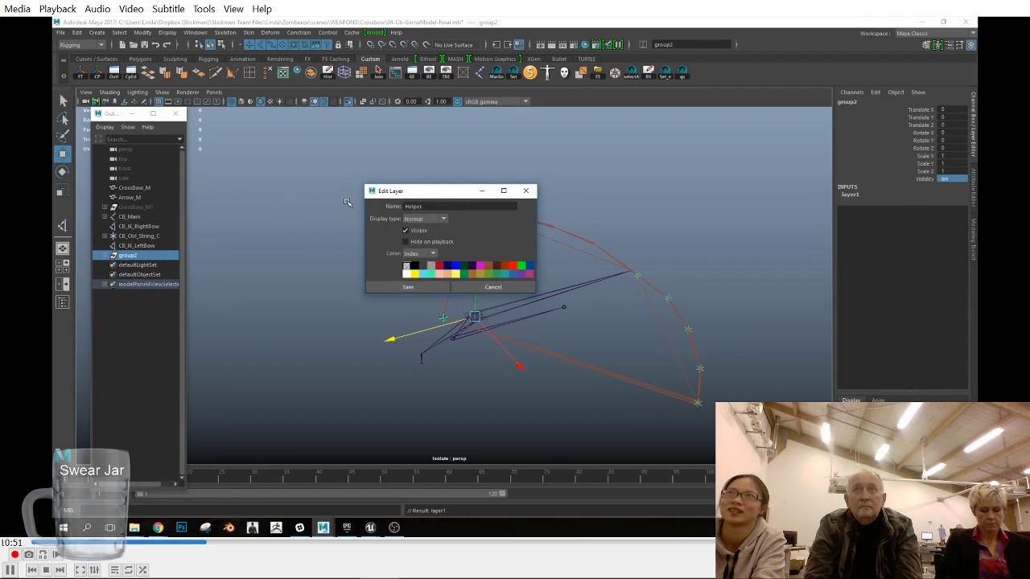
left_click(408, 286)
left_click_drag(368, 285, 562, 349, "alt")
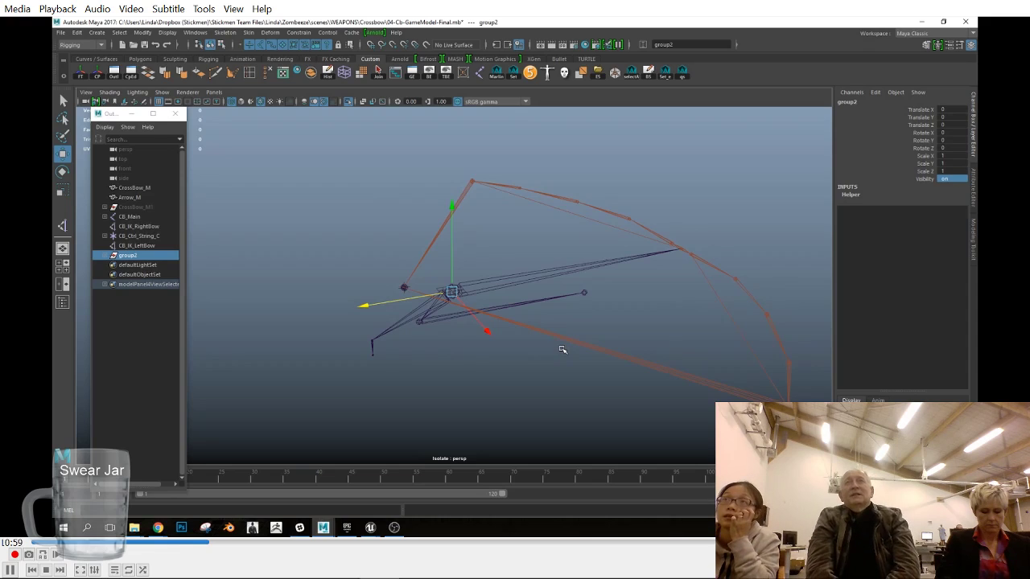
Step: Create a NURBS circle as the trigger control and move it close to the trigger joint
left_click_drag(563, 349, 534, 357, "alt")
key("space")
left_click_drag(467, 356, 448, 333, "alt")
left_click(95, 59)
left_click(81, 73)
left_click_drag(450, 291, 364, 341)
middle_click_drag(415, 379, 460, 336, "alt")
scroll(457, 334, "up", 2)
Step: Match the new circle to the trigger joint with a temporary parent constraint, then delete the constraint
left_click(406, 311)
scroll(433, 321, "up", 2)
left_click_drag(363, 284, 384, 314)
left_click(299, 32)
left_click(339, 59)
left_click(105, 265)
left_click(139, 275)
key("Delete")
Step: Scale the trigger circle to 2.4 on all three axes
left_click_drag(370, 303, 383, 311)
left_click_drag(403, 343, 404, 339, "alt")
key("r")
left_click_drag(386, 298, 447, 323)
left_click_drag(959, 156, 957, 171)
type("2.4")
key("Return")
key("q")
left_click_drag(503, 270, 497, 267, "alt")
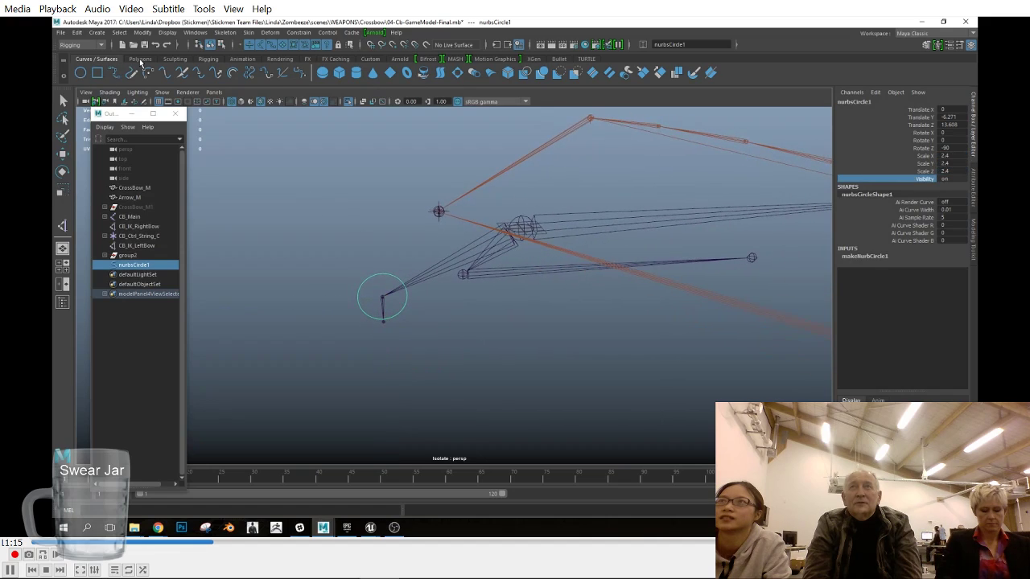
Step: Freeze the trigger circle's transformations and duplicate it toward the cylinder joint
left_click(373, 59)
left_click(81, 71)
mouse_move(520, 304)
left_mouse_down("alt")
mouse_move(490, 292)
mouse_move(502, 298)
left_mouse_up("alt")
key("ctrl+d")
key("w")
left_click_drag(410, 310, 405, 354, "alt")
left_click_drag(597, 212, 584, 291)
Step: Match the duplicate nurbsCircle2 to the cylinder joint with a temporary parent constraint, then delete the constraint
left_click(623, 261)
left_click(421, 319, "shift")
left_click(299, 33)
left_click(314, 60)
mouse_move(513, 307)
left_mouse_down("alt")
mouse_move(499, 331)
mouse_move(570, 345)
mouse_move(545, 333)
mouse_move(552, 338)
mouse_move(534, 345)
left_mouse_up("alt")
left_click(499, 331)
left_click(472, 295)
left_click(104, 275)
left_click(139, 285)
key("Delete")
Step: End the isolated view in shaded display and enlarge nurbsCircle2 until it surrounds the crossbow's cylinder
left_click(473, 300)
key("r")
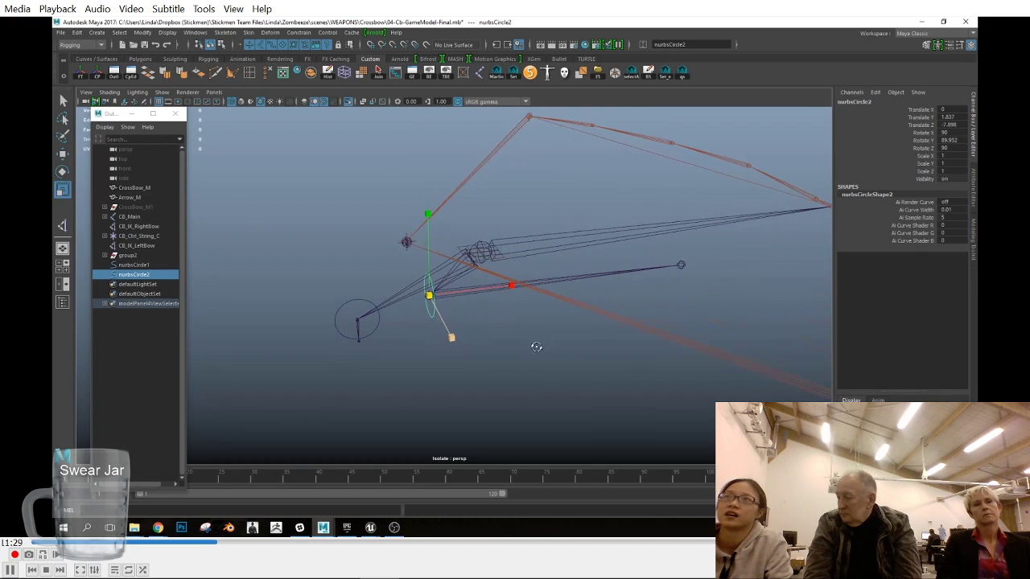
key("5")
mouse_move(478, 322)
left_mouse_down("alt")
mouse_move(483, 338)
mouse_move(465, 333)
left_mouse_up("alt")
left_click(162, 94)
mouse_move(181, 109)
left_click(279, 110)
left_click_drag(430, 299, 555, 310)
left_click_drag(587, 346, 483, 346, "alt")
left_click(230, 151)
left_click_drag(375, 194, 453, 363)
key("ctrl+z")
Step: Limit the viewport display to polygons, NURBS curves, NURBS surfaces and NURBS CVs
left_click(164, 93)
mouse_move(200, 115)
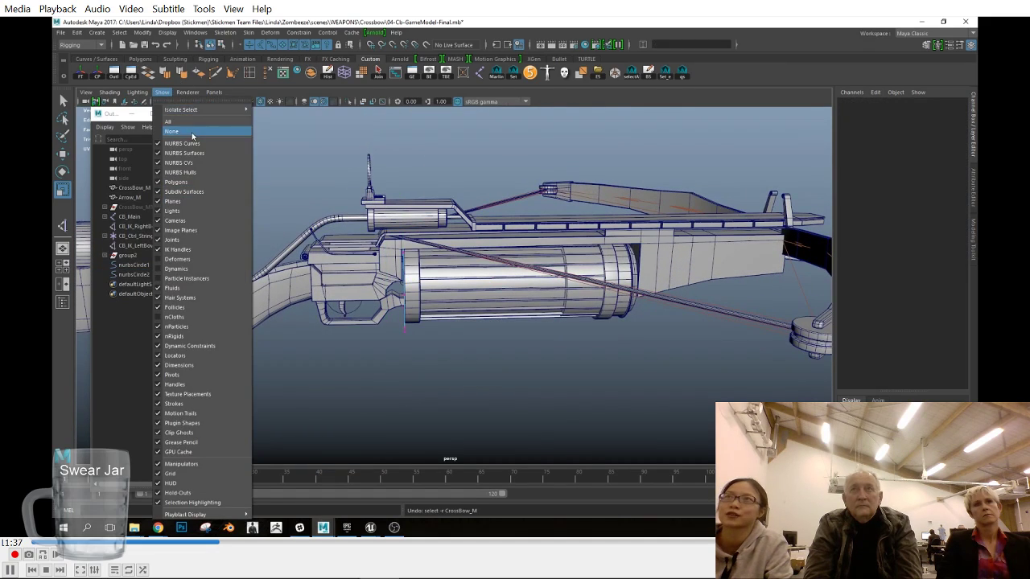
left_click(171, 131)
left_click(163, 93)
left_click(181, 182)
left_click(163, 93)
left_click(182, 143)
left_click(163, 93)
left_click(164, 93)
left_click(164, 94)
left_click(182, 163)
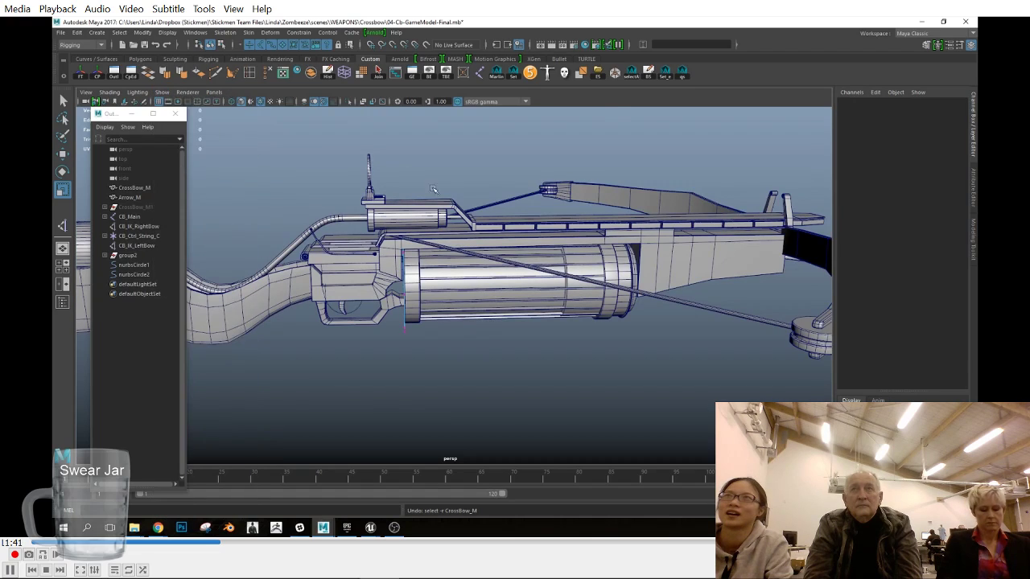
Step: Move nurbsCircle2 forward along the cylinder to about its middle, refining its position in another view
left_click_drag(452, 206, 376, 354)
left_click_drag(483, 302, 462, 322, "alt")
key("w")
left_click_drag(470, 281, 572, 287)
left_click_drag(573, 402, 644, 348, "alt")
key("space")
left_click(581, 354)
left_click_drag(685, 270, 678, 272)
key("space")
left_click_drag(653, 346, 652, 320)
left_click_drag(653, 330, 595, 370, "alt")
Step: Center the pivot of nurbsCircle2 and freeze its transformations
left_click(583, 370)
right_click_drag(512, 249, 547, 313)
left_click(507, 319)
left_click(506, 324)
left_click(506, 322)
mouse_move(509, 362)
left_mouse_down("alt")
mouse_move(482, 344)
mouse_move(490, 366)
left_mouse_up("alt")
left_click(97, 73)
left_click(79, 73)
left_click(463, 346)
left_click(502, 320)
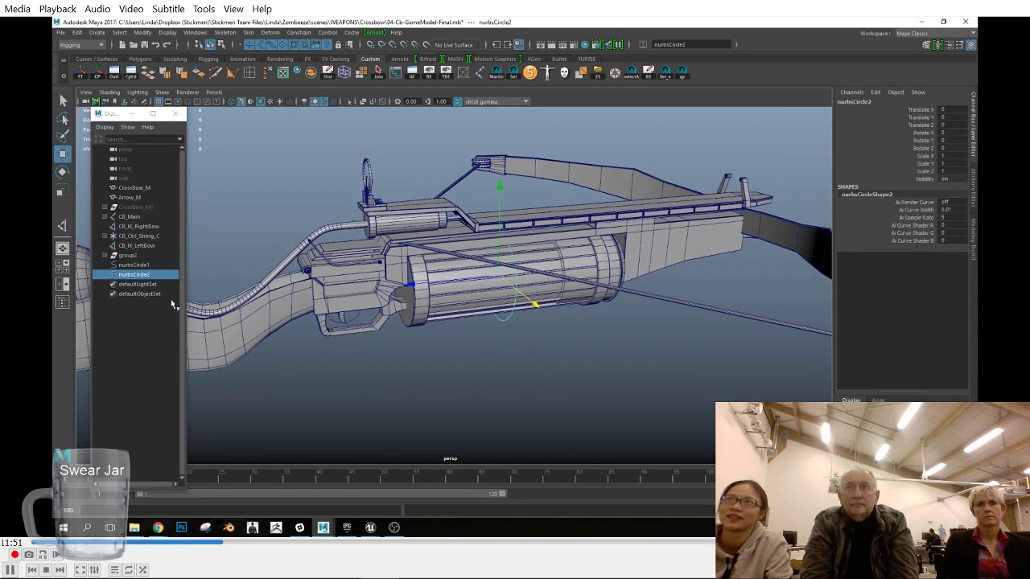
Step: Rename nurbsCircle2 as CB_Ctrl_Cylinder
left_click(138, 236)
double_click(136, 275)
type("CB_Ctrl_Cylin")
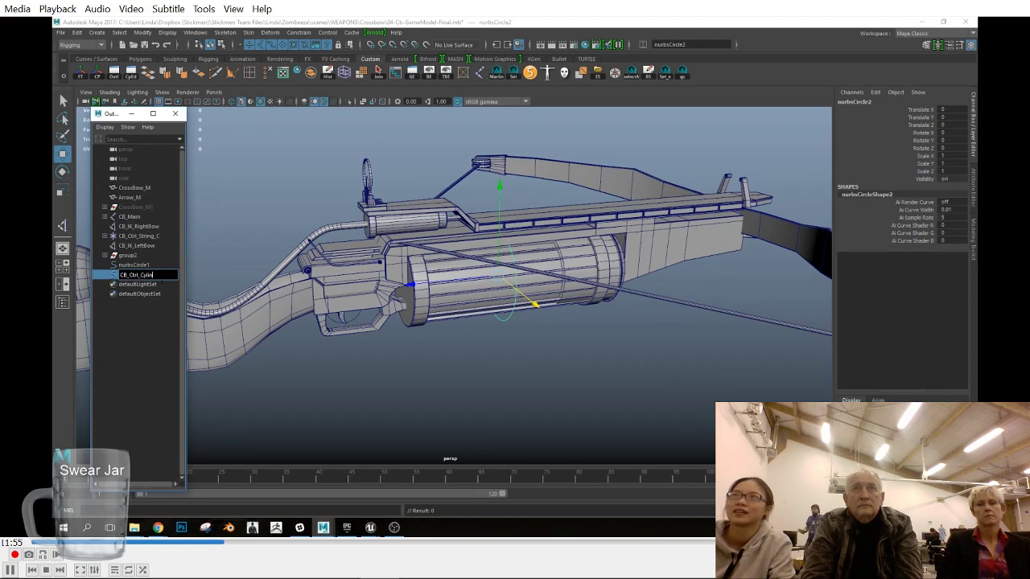
type("der")
key("Return")
Step: Display joints in the viewport again and check the cylinder joint against the CB_Ctrl_Cylinder circle
left_click_drag(241, 297, 246, 261, "alt")
left_click(167, 95)
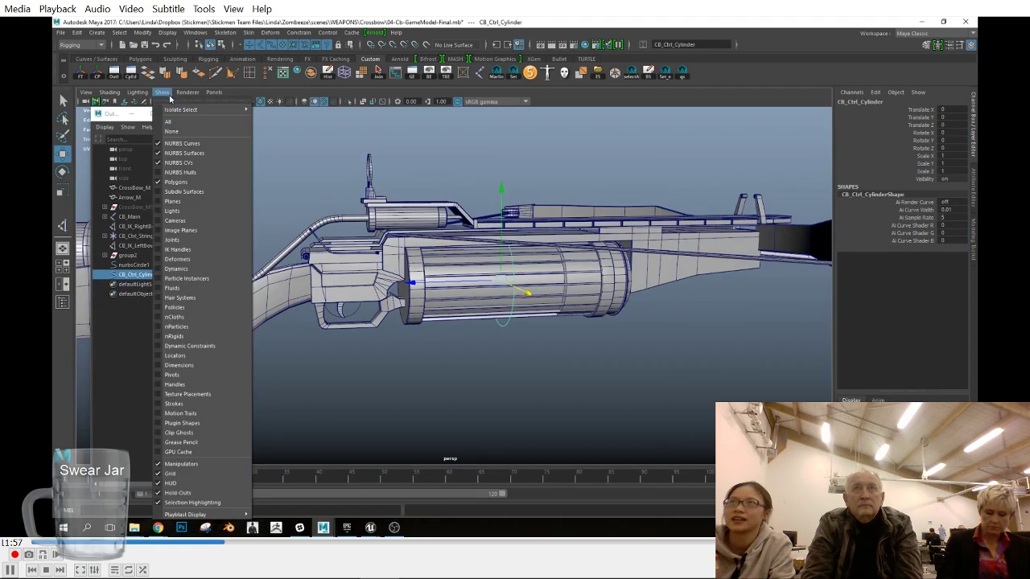
left_click(188, 240)
left_click(409, 282)
left_click_drag(409, 281, 428, 303, "alt")
left_click(427, 303)
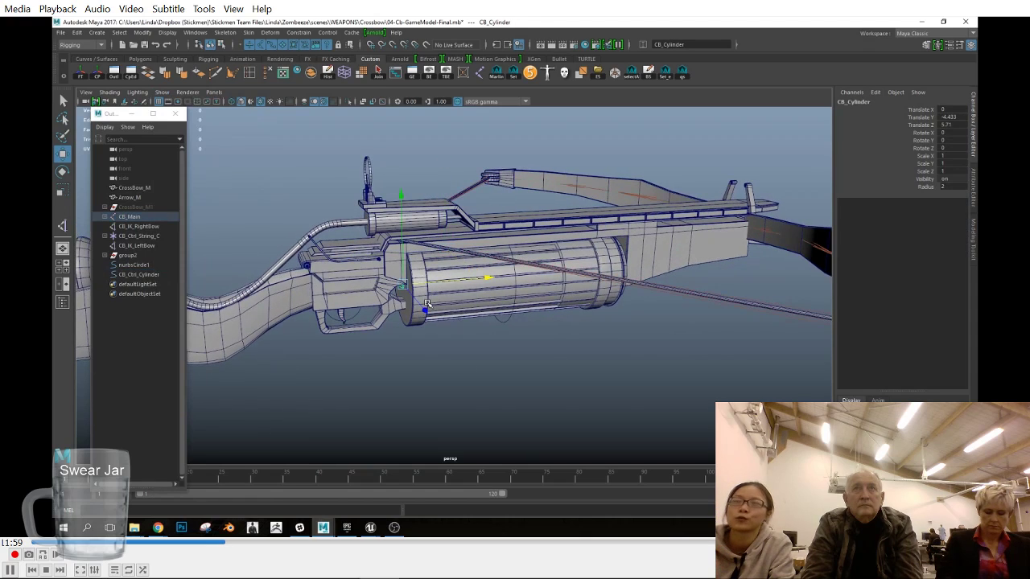
left_click(431, 372)
left_click(504, 321)
left_click_drag(505, 321, 504, 352, "alt")
middle_click_drag(504, 352, 602, 339, "alt")
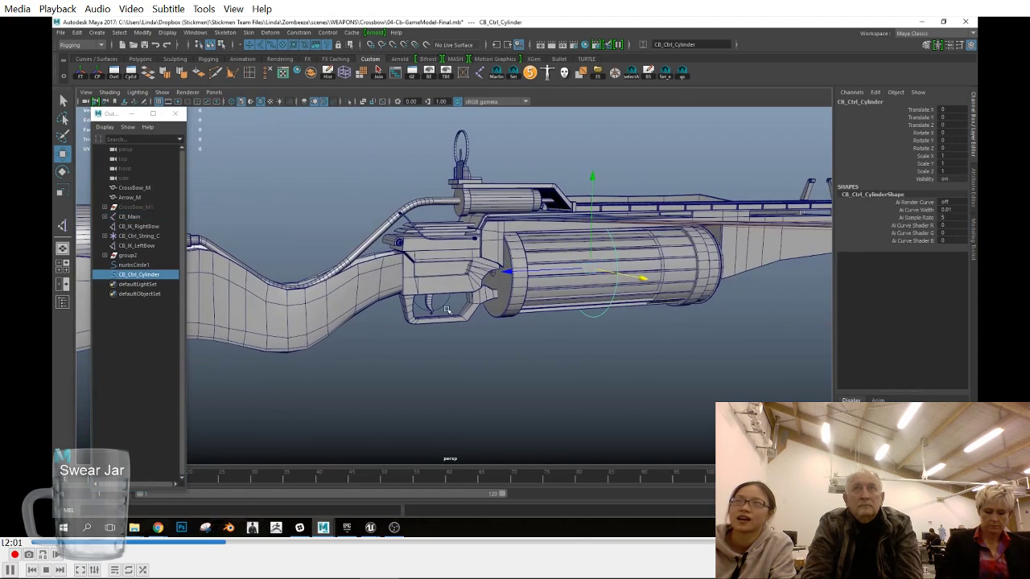
Step: Copy the _Trigger part of the trigger joint's name and paste it as the name of nurbsCircle1
left_click(435, 307)
left_click_drag(435, 306, 434, 314, "alt")
left_click(428, 302)
double_click(847, 103)
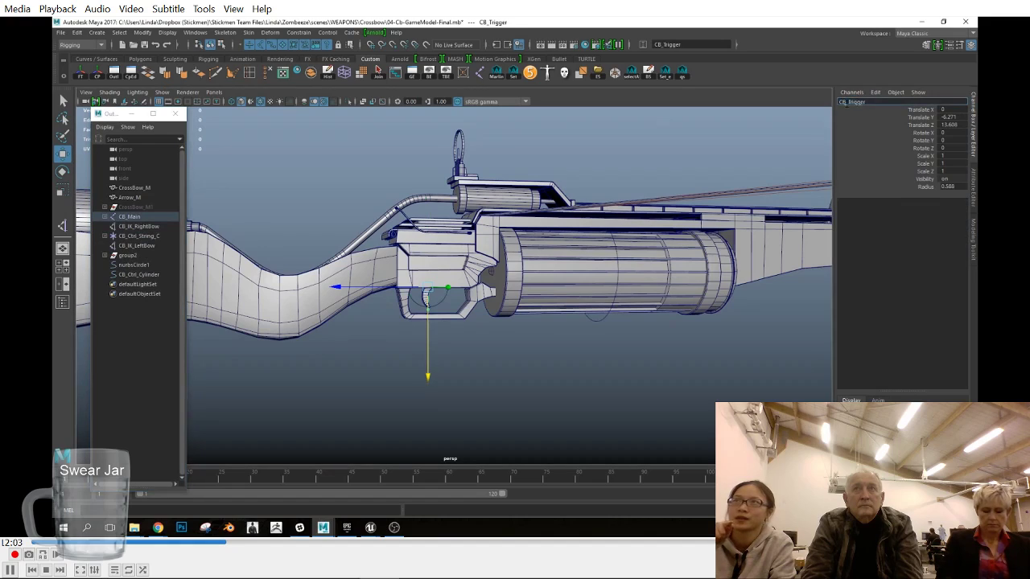
key("ctrl+c")
double_click(137, 267)
key("ctrl+v")
Step: Add the prefix copied from the cylinder control's name so the trigger circle is named CB_Ctrl_Trigger
double_click(121, 276)
left_click(120, 276)
left_click_drag(120, 275, 139, 275)
key("ctrl+c")
double_click(129, 266)
left_click(121, 266)
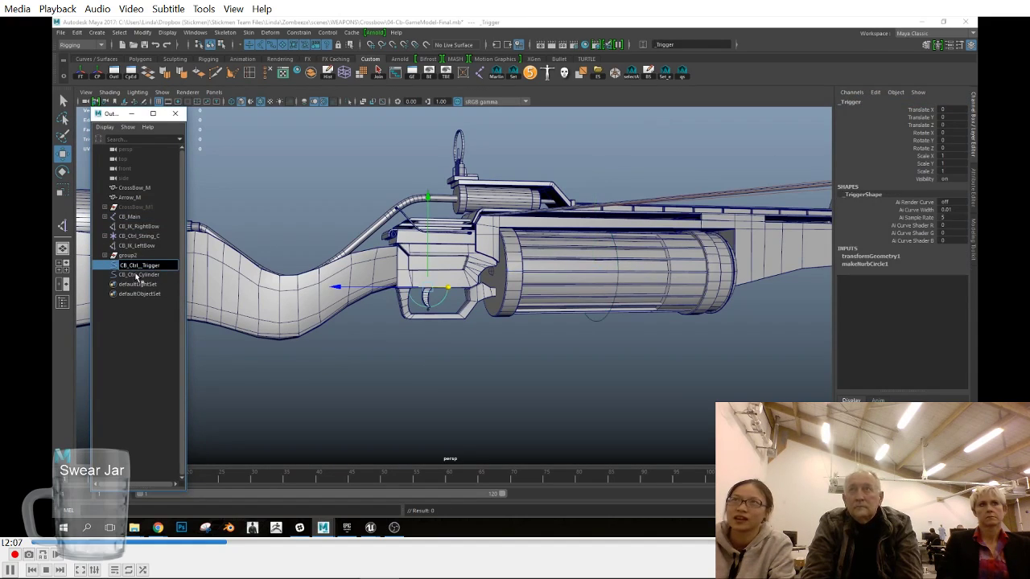
key("BackSpace")
key("Return")
Step: Switch to the top view and set the EP Curve Tool's curve degree to 1 Linear
left_click_drag(406, 391, 496, 375, "alt")
scroll(548, 378, "down", 5)
left_click_drag(592, 379, 535, 379, "alt")
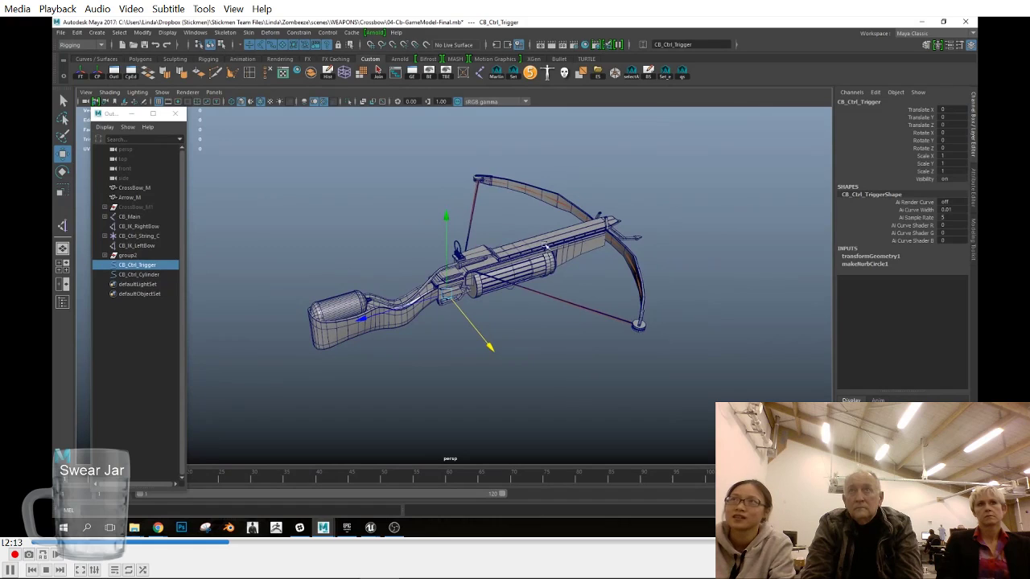
left_click_drag(535, 254, 551, 286, "alt")
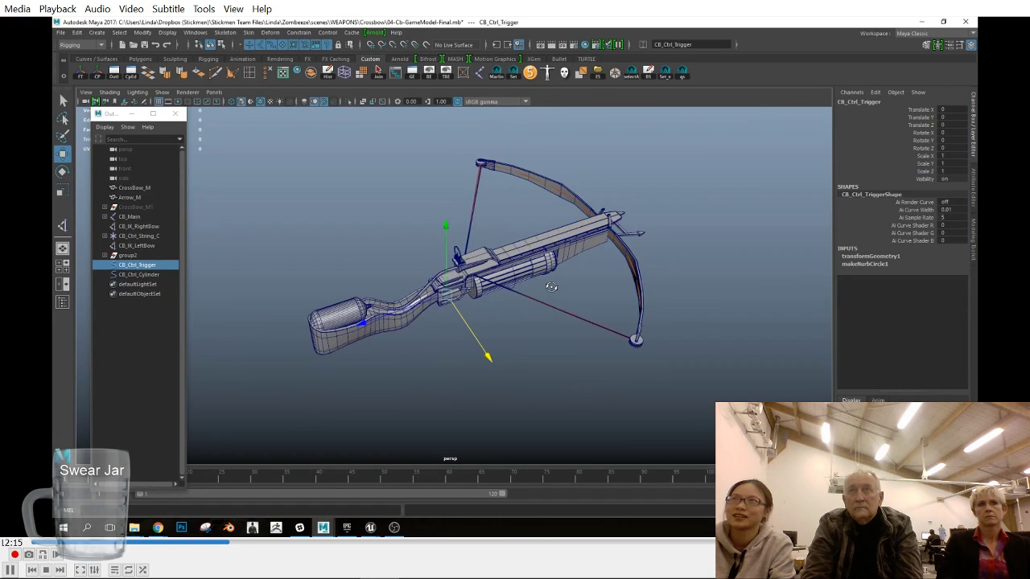
left_click_drag(611, 371, 582, 366, "alt")
key("space")
left_click_drag(621, 361, 575, 360)
key("a")
left_click(140, 59)
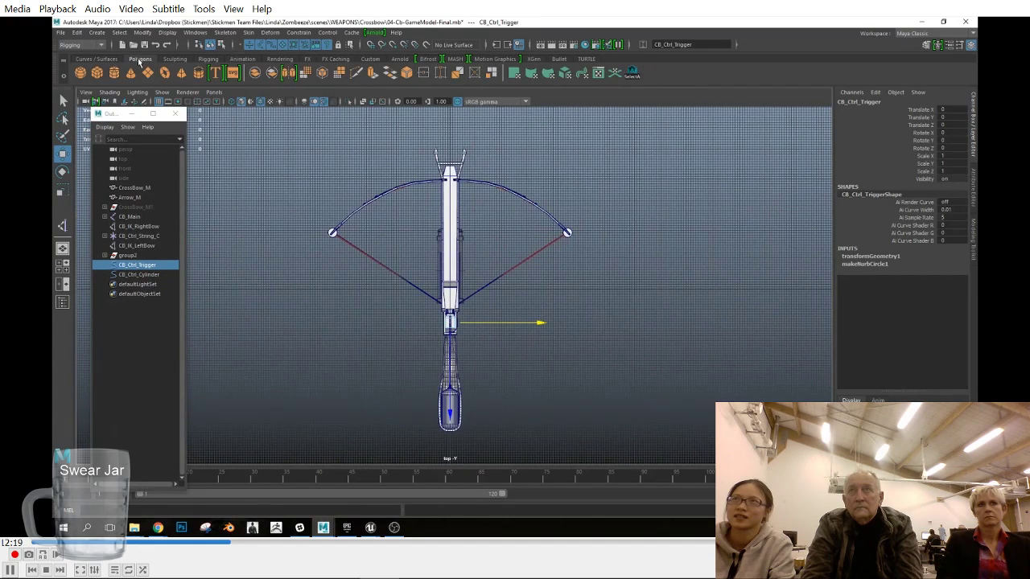
left_click(97, 59)
double_click(113, 73)
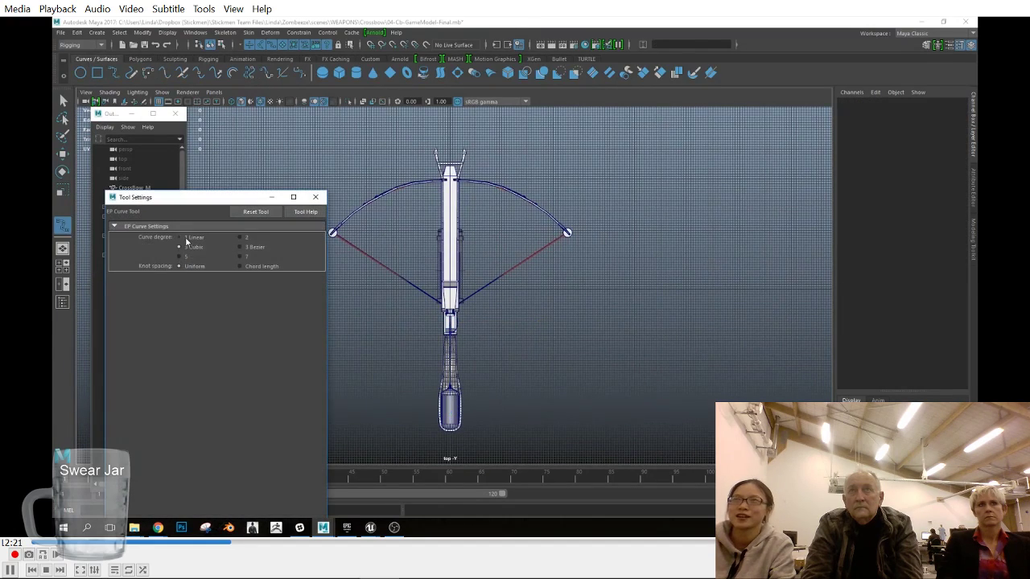
Step: Draw a closed T-shaped linear curve on the grid around the crossbow, with angled upper corners
middle_click_drag(477, 185, 559, 198, "alt")
right_click_drag(525, 175, 532, 179, "alt")
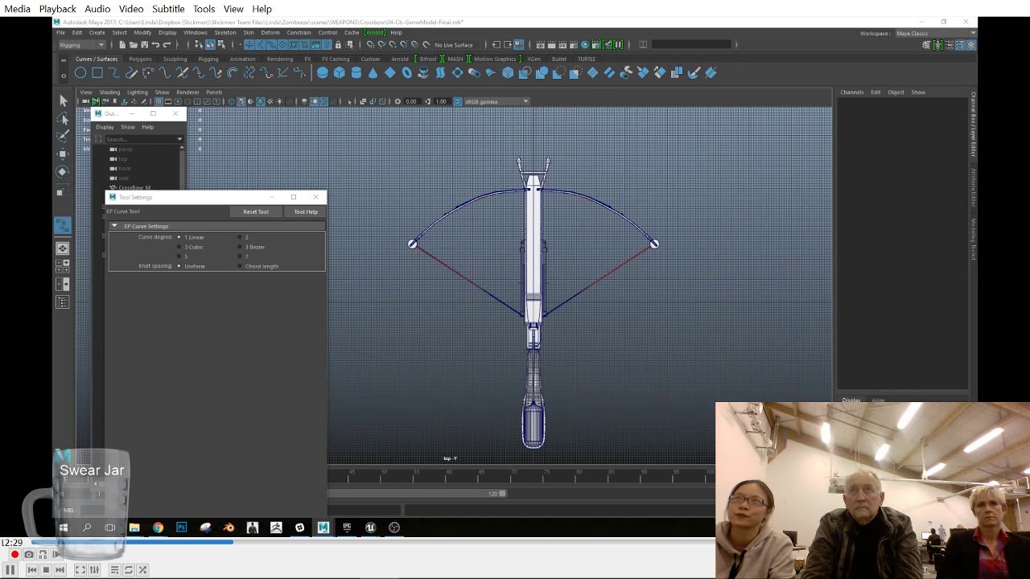
scroll(597, 333, "down", 10)
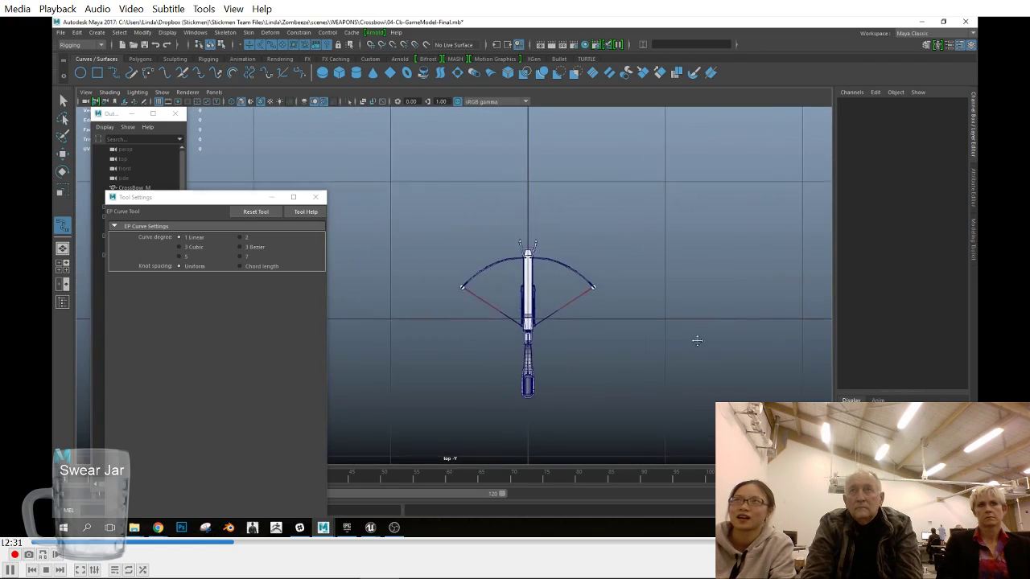
middle_click_drag(597, 333, 630, 323, "alt")
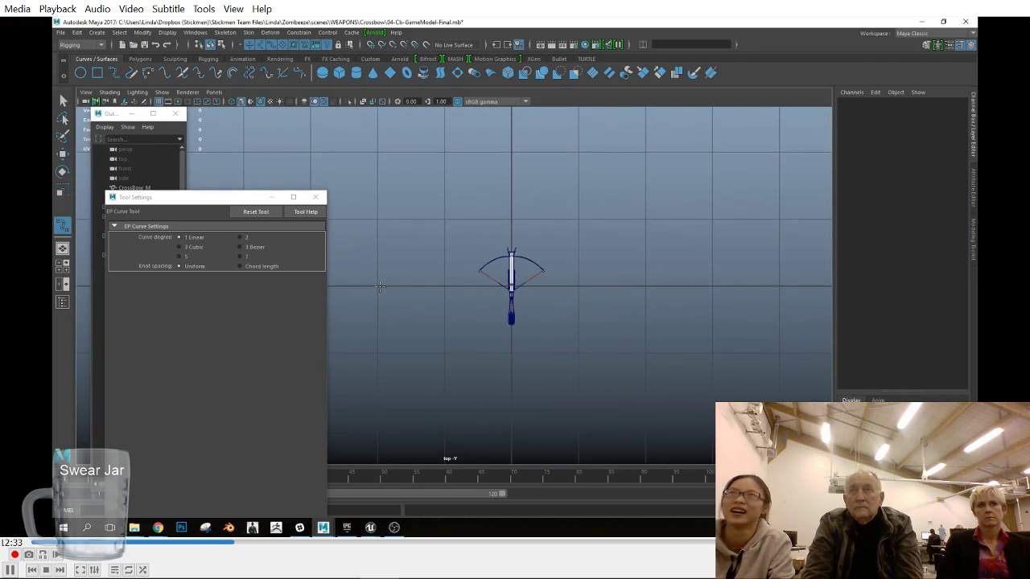
scroll(393, 288, "down", 2)
middle_click_drag(403, 287, 457, 255, "alt")
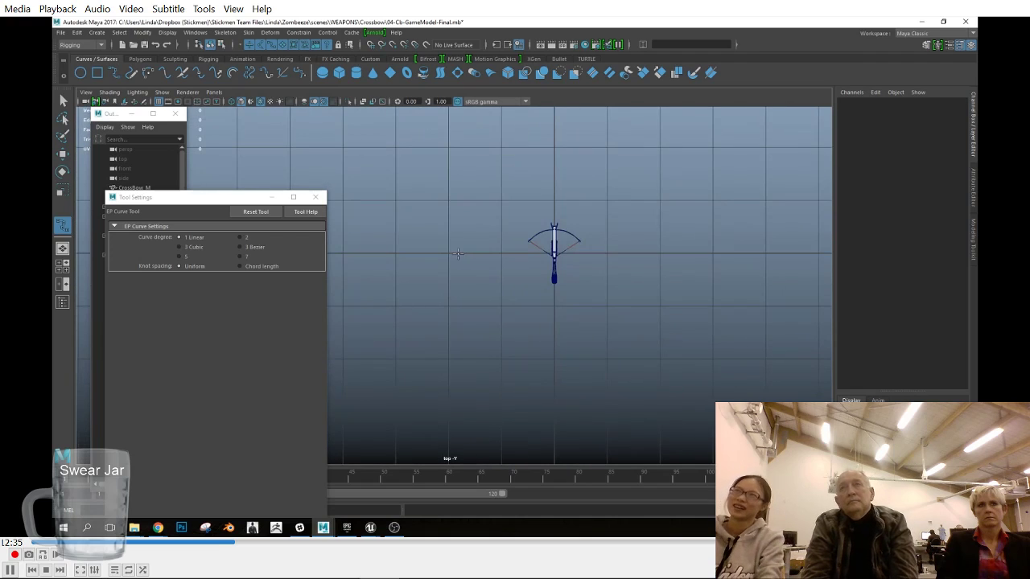
left_click(396, 201)
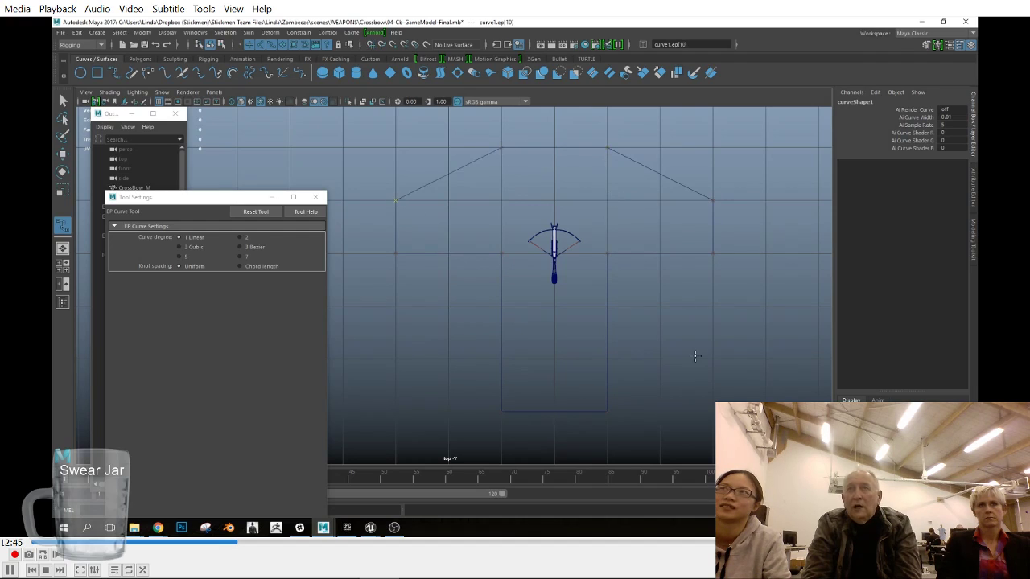
key("Return")
Step: Scale the T-shaped curve down to fit more closely around the crossbow
scroll(562, 304, "up", 2)
middle_click_drag(621, 332, 579, 329, "alt")
key("r")
left_click_drag(532, 246, 313, 237)
Step: Edit the curve's control vertices and move the two outer upper corners slightly toward the stock
scroll(685, 297, "up", 5)
right_click(663, 189)
right_click_drag(653, 192, 608, 190)
left_click_drag(624, 217, 650, 254)
left_click_drag(361, 217, 409, 256, "shift")
key("w")
left_click_drag(516, 276, 516, 285)
Step: Scale the vertices at both outer ends of the curve's crossbar slightly inward
left_click_drag(657, 237, 625, 306)
left_click_drag(376, 242, 413, 309, "shift")
key("r")
left_click_drag(602, 268, 592, 268)
Step: Try to move the two inner corner vertices, where the crossbar meets the stem, toward the bow
left_click_drag(447, 294, 473, 291)
key("ctrl+z")
left_click_drag(401, 280, 481, 296)
left_click_drag(638, 302, 550, 309, "shift")
left_click_drag(489, 299, 471, 277, "shift")
key("w")
left_click_drag(519, 333, 519, 300)
key("ctrl+z")
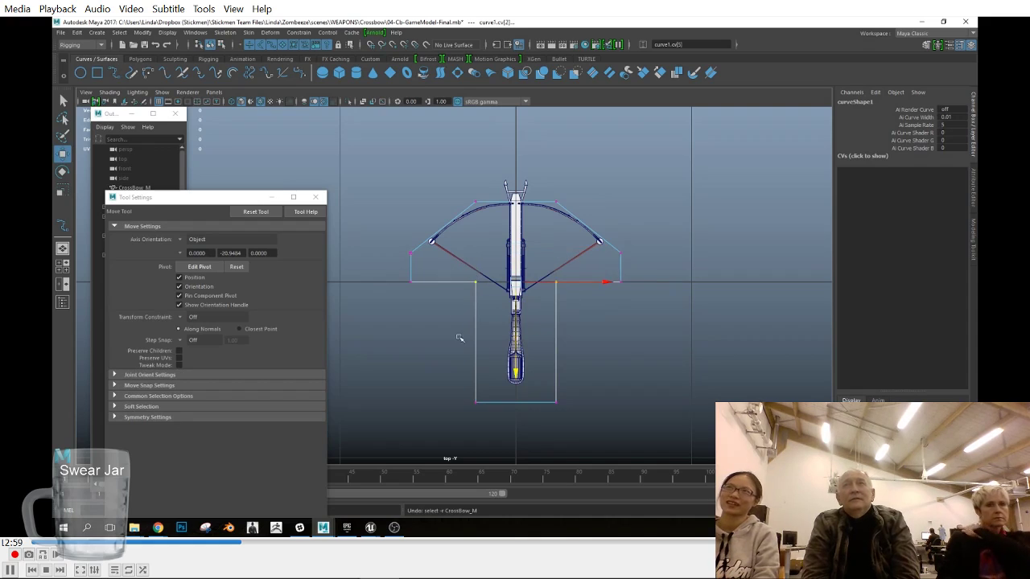
Step: Select the vertices along both sides of the T-shaped curve's stem and scale them inward around the stock
left_click_drag(467, 278, 481, 415)
left_click_drag(551, 415, 566, 277, "shift")
key("r")
left_click_drag(604, 342, 517, 423)
key("w")
Step: Return the T-shaped curve to object mode in the perspective view and hide the grid
key("space")
key("space")
right_click_drag(676, 330, 551, 344, "alt")
left_click_drag(551, 344, 581, 321, "alt")
right_click_drag(561, 279, 607, 265)
left_click_drag(655, 329, 608, 354)
left_click_drag(583, 366, 561, 360, "alt")
left_click(160, 94)
left_click(195, 132)
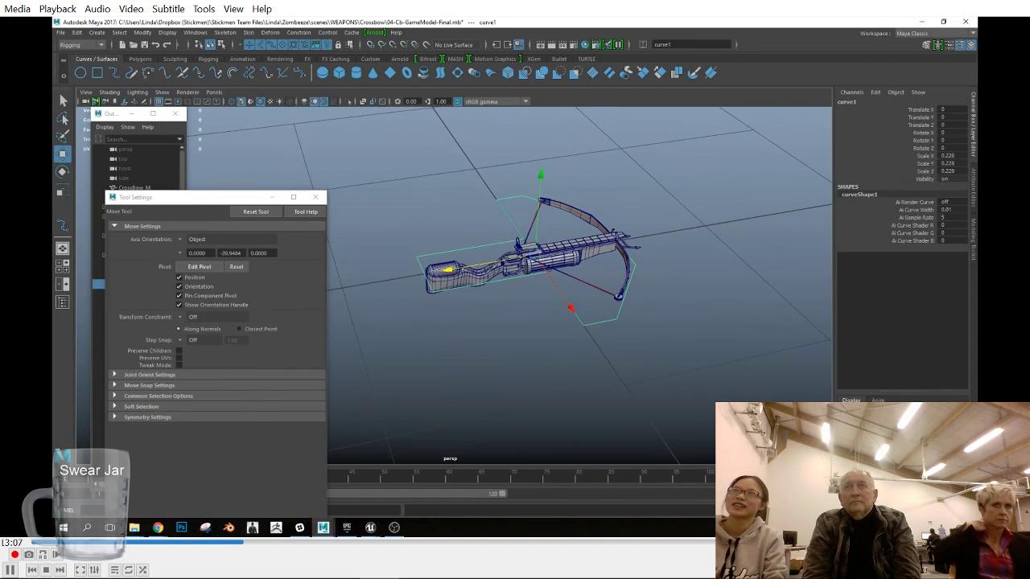
left_click(158, 102)
left_click_drag(570, 354, 558, 324, "alt")
Step: Freeze the T-shaped curve's transformations and delete its construction history
left_click(363, 60)
scroll(646, 332, "up", 1)
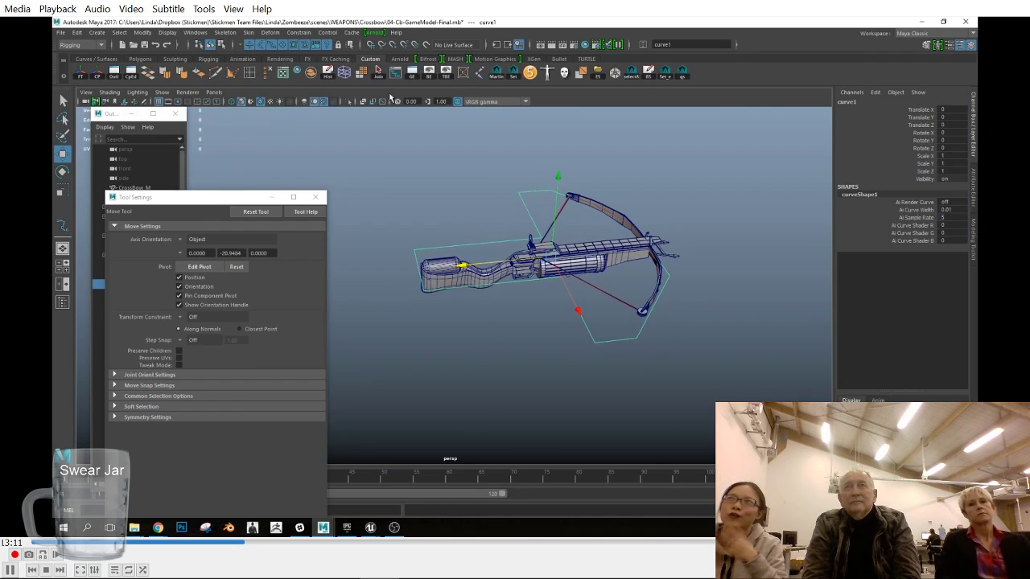
left_click(328, 76)
left_click_drag(505, 277, 551, 302, "alt")
Step: Rename curve1 as CB_Ctrl_Main, reusing the prefix of the trigger control's name
left_click(125, 114)
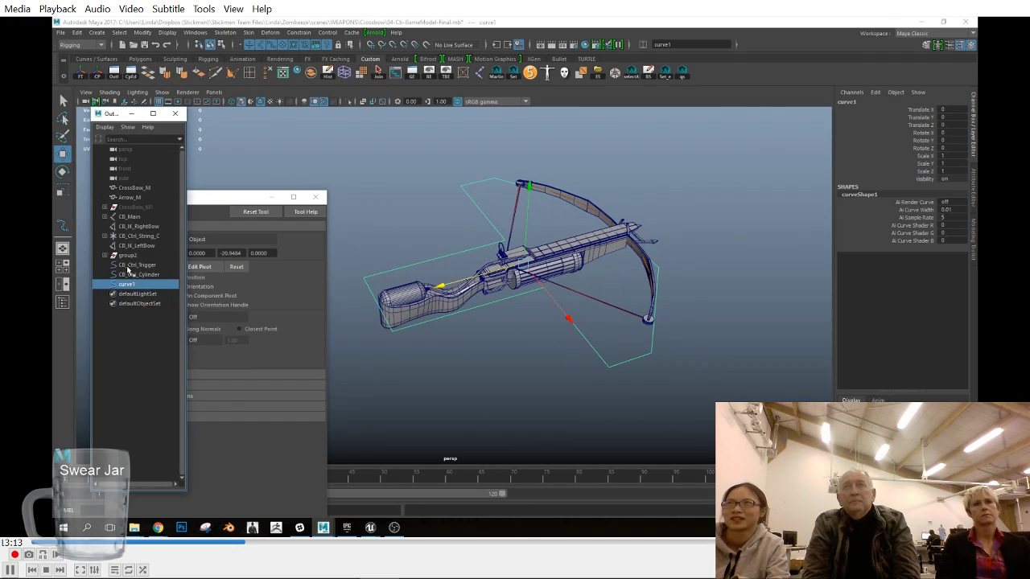
double_click(135, 265)
left_click_drag(143, 265, 130, 265)
double_click(135, 285)
key("ctrl+v")
type("Main")
key("Return")
Step: Widen the Outliner and reorder group2 so that it sits below CB_Ctrl_Main
left_click(139, 265)
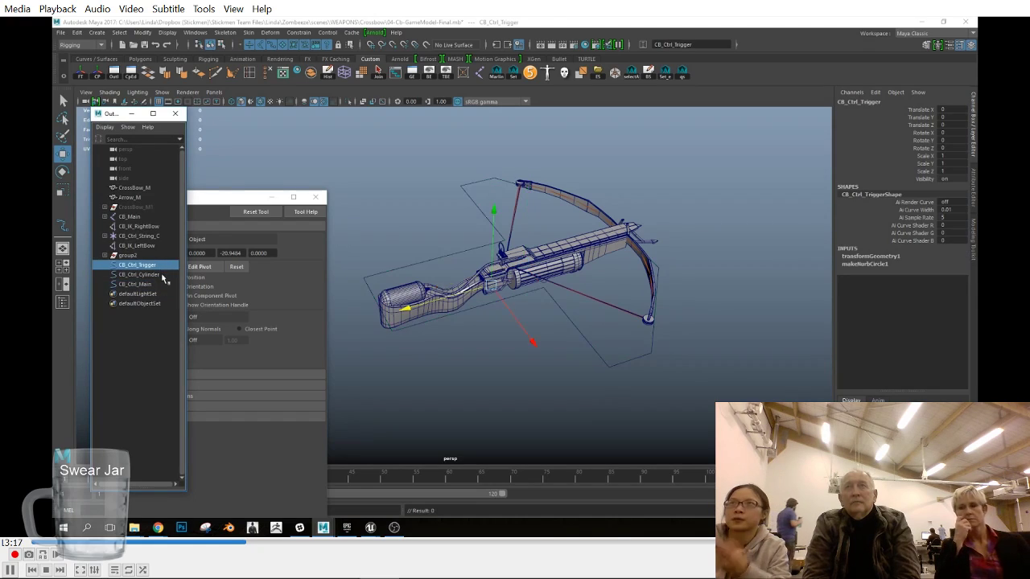
left_click_drag(185, 282, 215, 283)
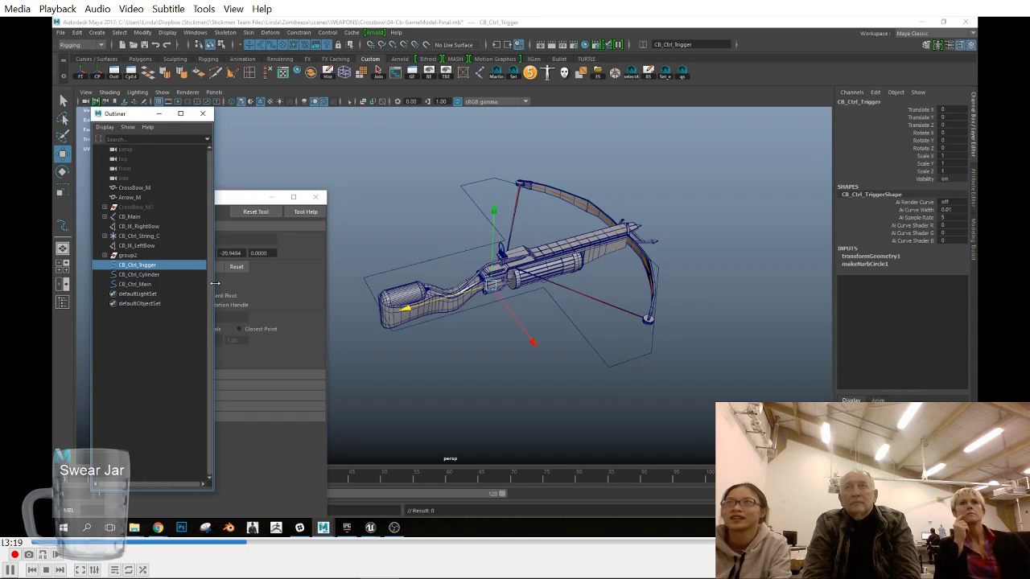
left_click(154, 285)
left_click(161, 266)
left_click(117, 256)
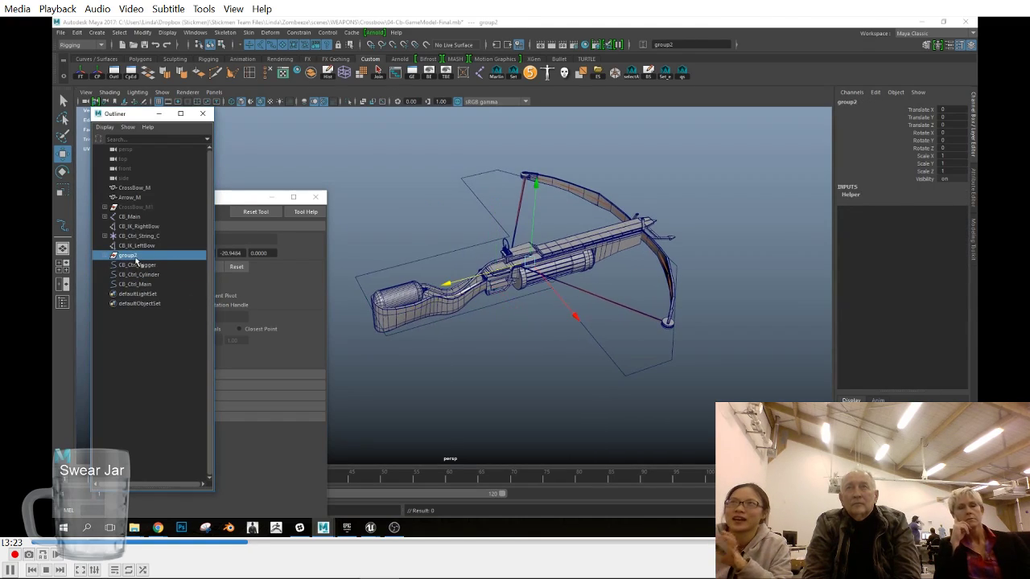
left_click(137, 246)
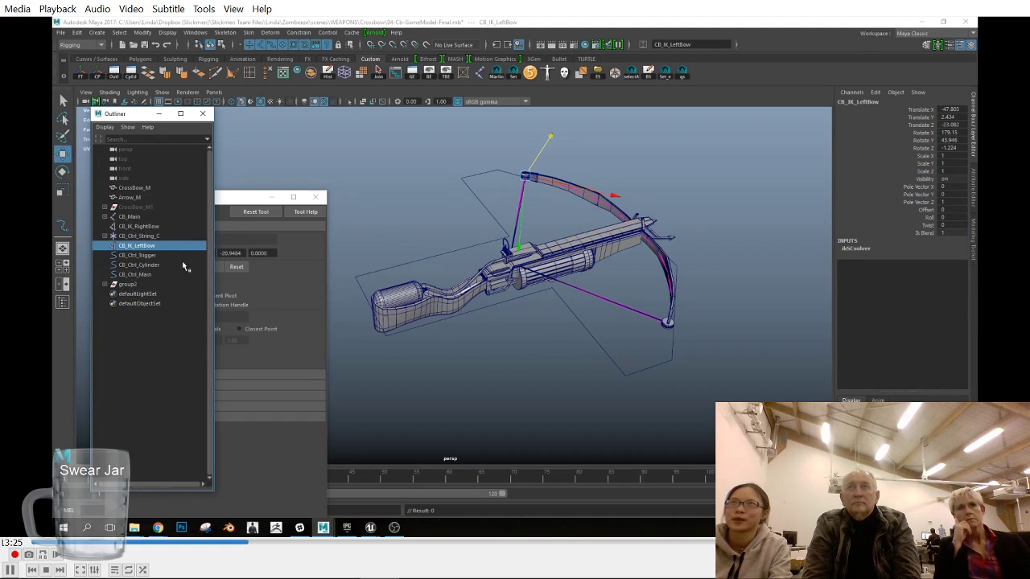
left_click_drag(517, 299, 555, 320, "alt")
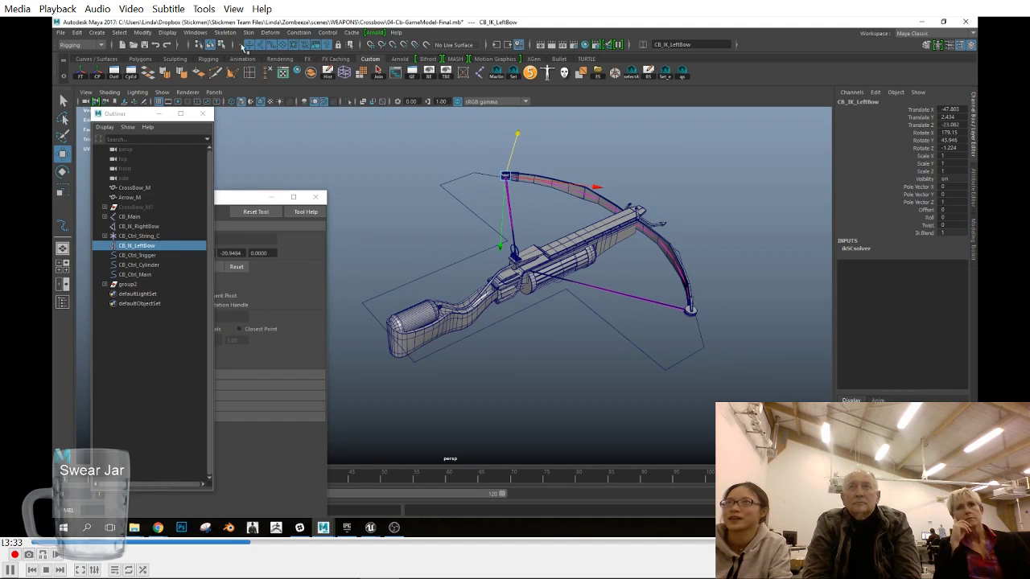
Step: Create a locator and align it to CB_IK_RightBow with a parent constraint that does not maintain offset
left_click(100, 35)
left_click(120, 174)
left_click_drag(516, 308, 530, 329, "alt")
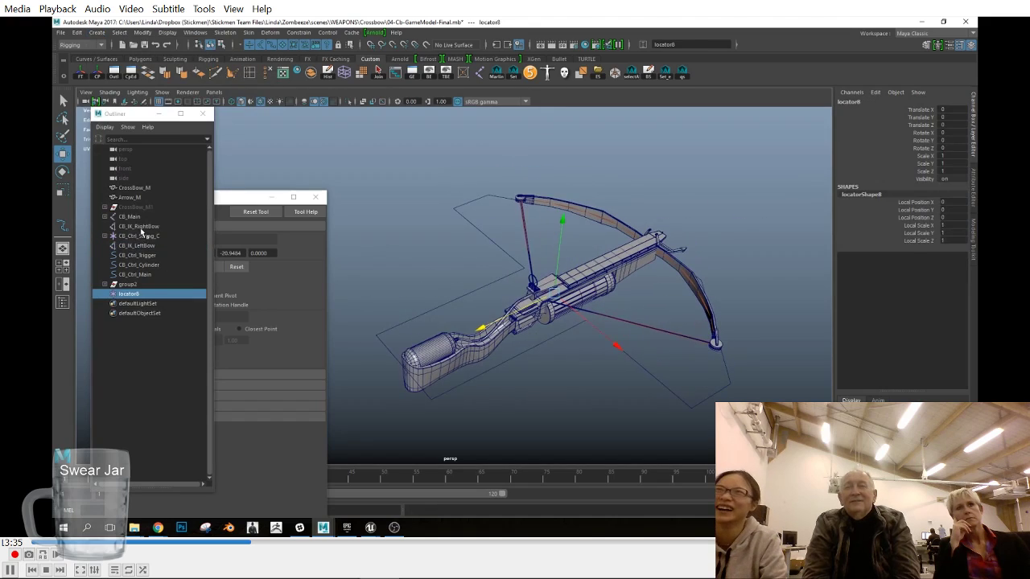
left_click(139, 228)
left_click(150, 294, "ctrl")
left_click(299, 32)
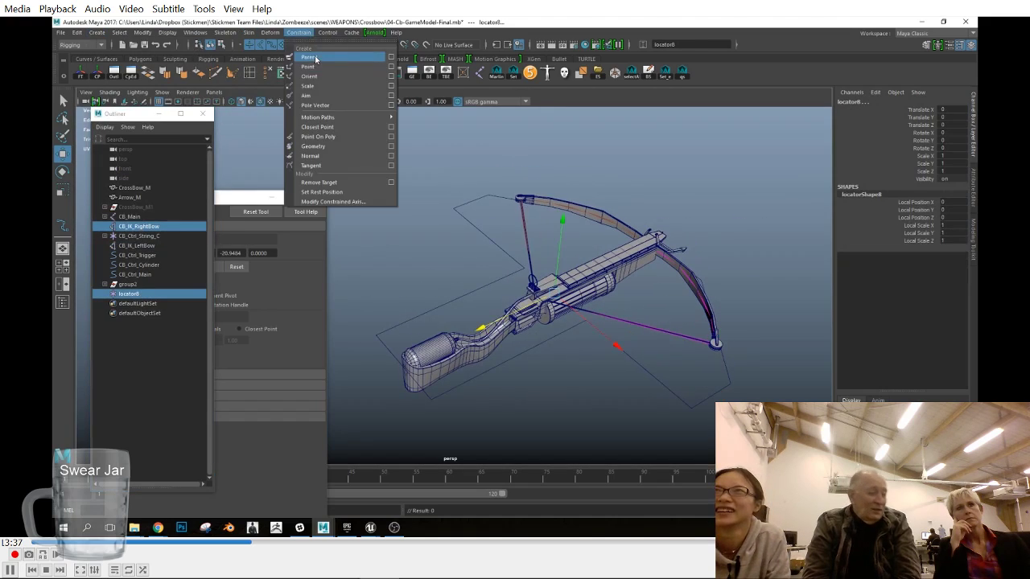
left_click(391, 58)
left_click(797, 299)
Step: Duplicate the locator, align the copy to CB_IK_LeftBow with a parent constraint, and delete the leftover constraint
key("ctrl+d")
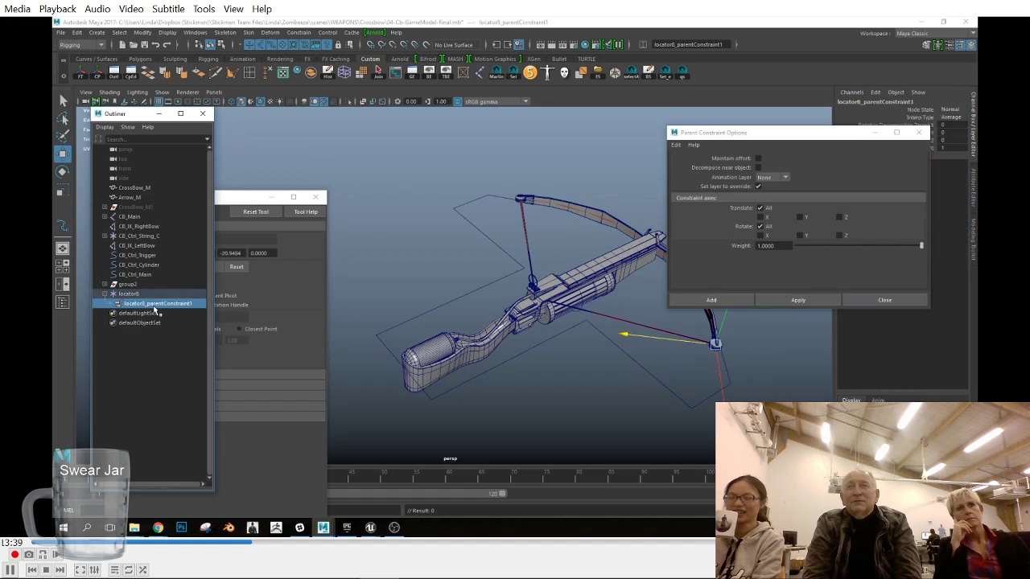
left_click(147, 245)
left_click(133, 304, "ctrl")
left_click(797, 299)
left_click(884, 299)
left_click(104, 303)
left_click(150, 314)
key("Delete")
left_click(139, 294)
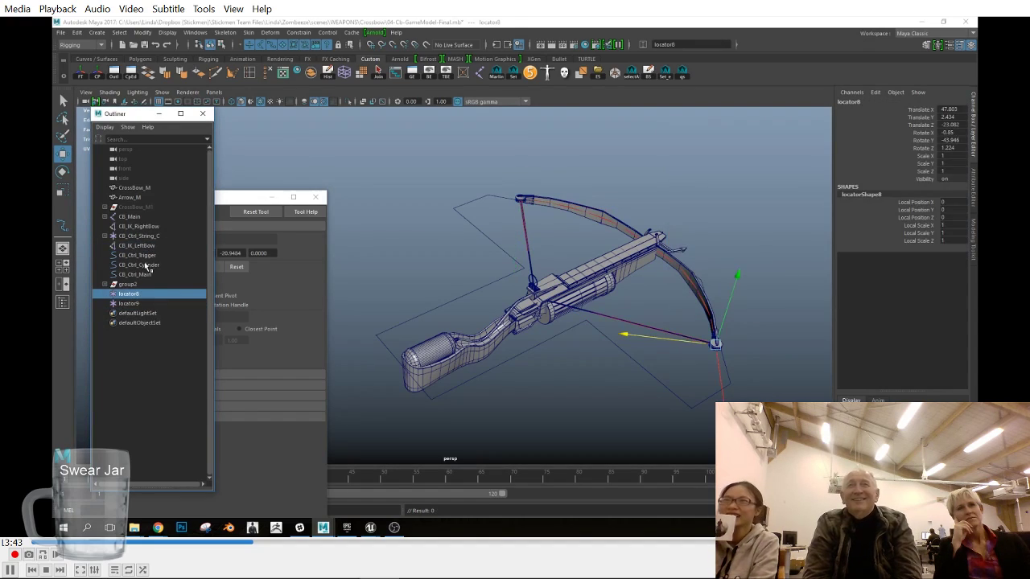
Step: Rename the locator at the right bow tip as CB_Ctrl_RightBow
double_click(136, 228)
key("ctrl+c")
double_click(137, 295)
key("ctrl+v")
type("Ctrl")
key("Return")
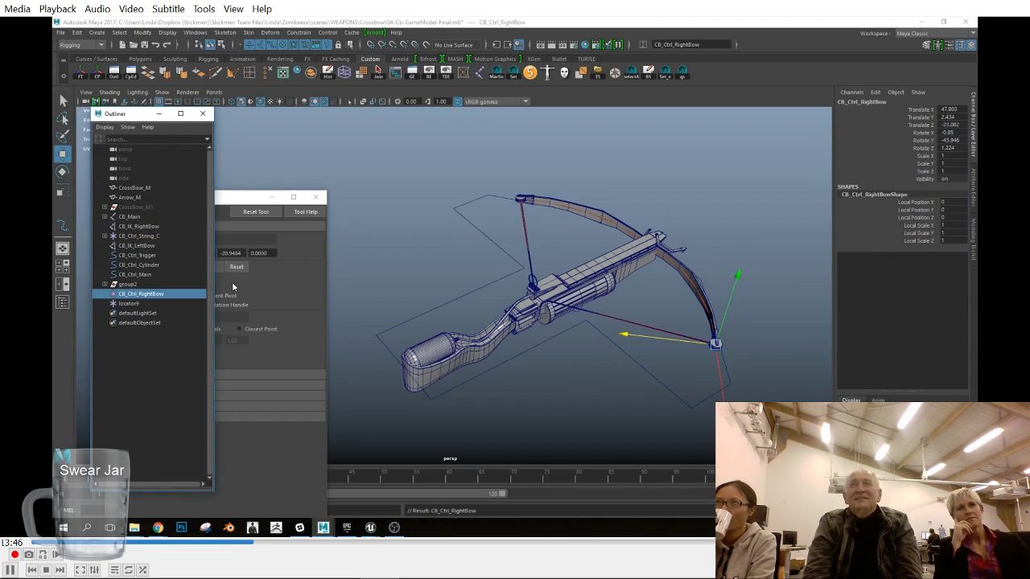
Step: Rename the locator at the left bow tip as CB_Ctrl_LeftBow
left_click(146, 245)
left_click(143, 304)
double_click(146, 245)
key("ctrl+c")
double_click(137, 304)
key("ctrl+v")
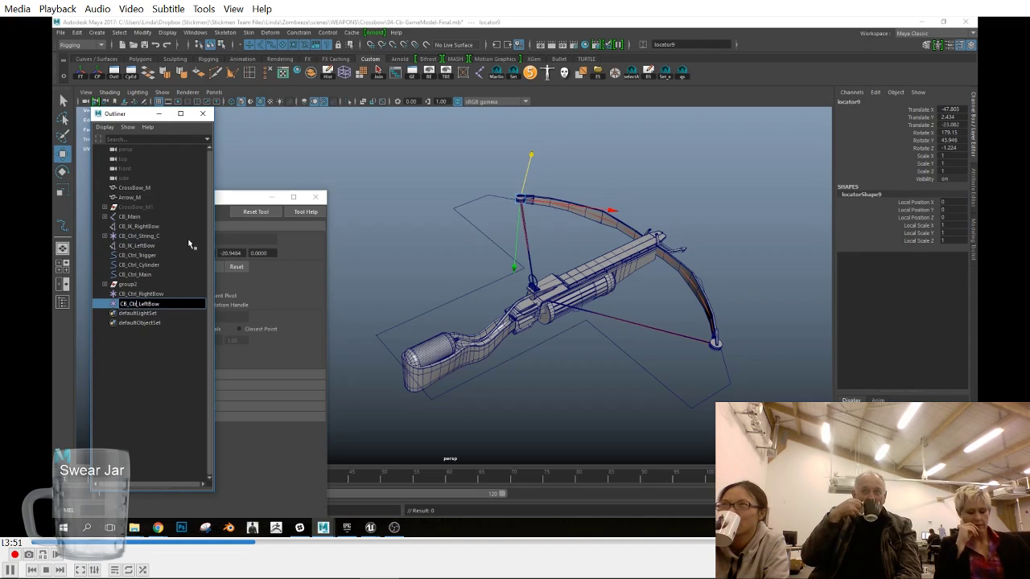
key("Return")
Step: Freeze the transformations of CB_Ctrl_RightBow and CB_Ctrl_LeftBow together
left_click(138, 246)
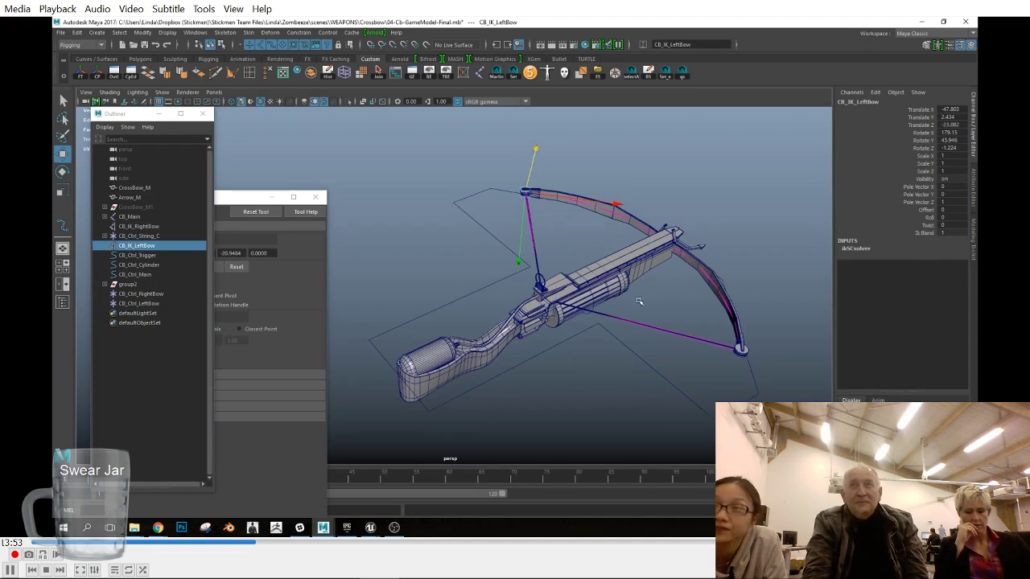
left_click(141, 294)
left_click(141, 303, "ctrl")
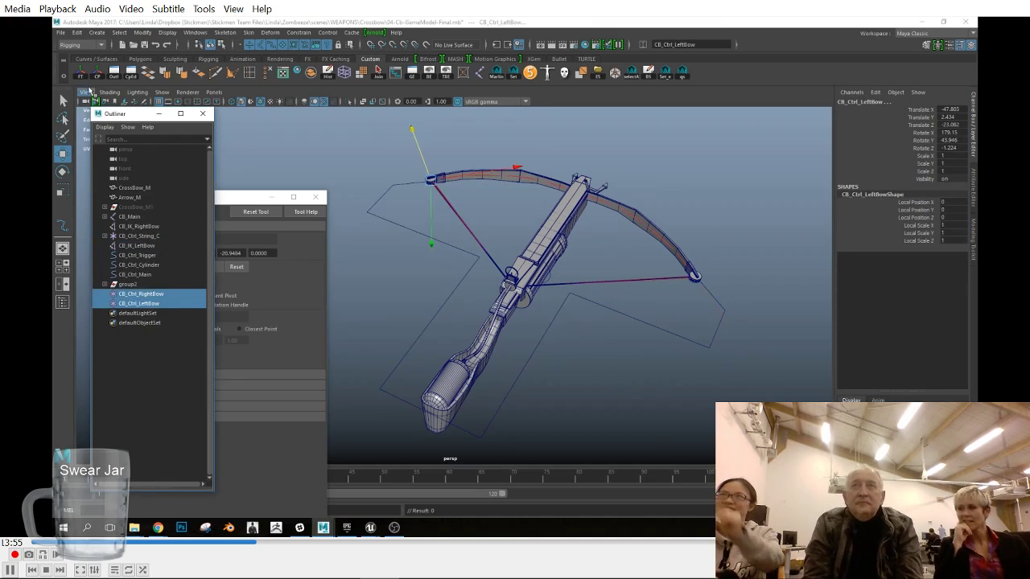
left_click(83, 74)
left_click(153, 294)
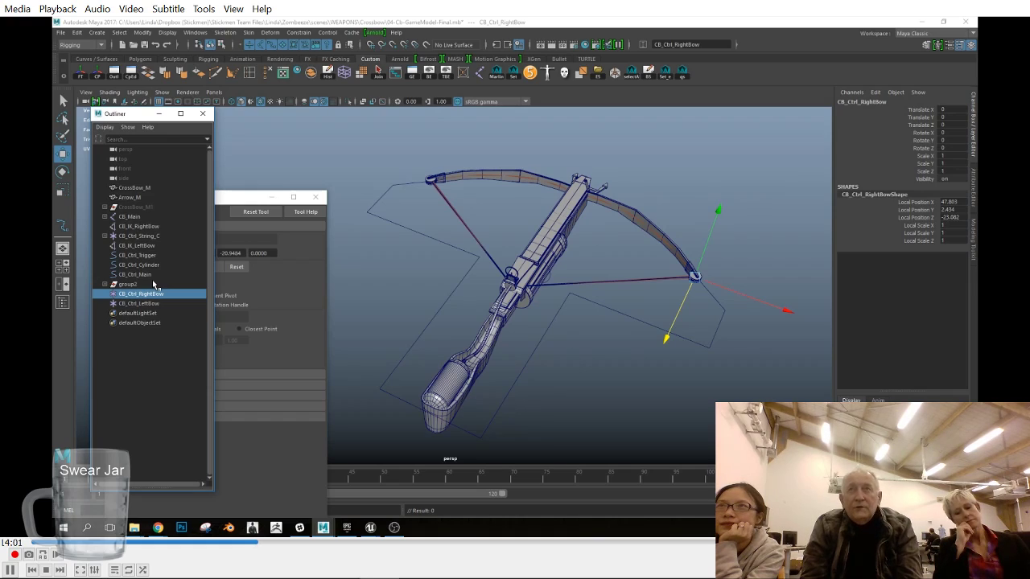
Step: Parent CB_IK_RightBow under CB_Ctrl_RightBow and CB_IK_LeftBow under CB_Ctrl_LeftBow
left_click(153, 227)
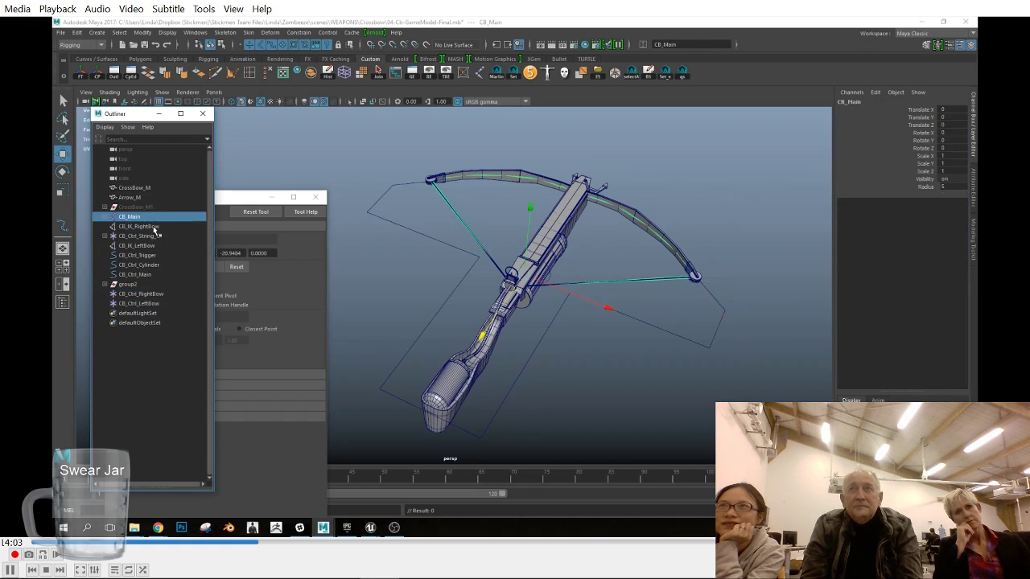
left_click(155, 296, "ctrl")
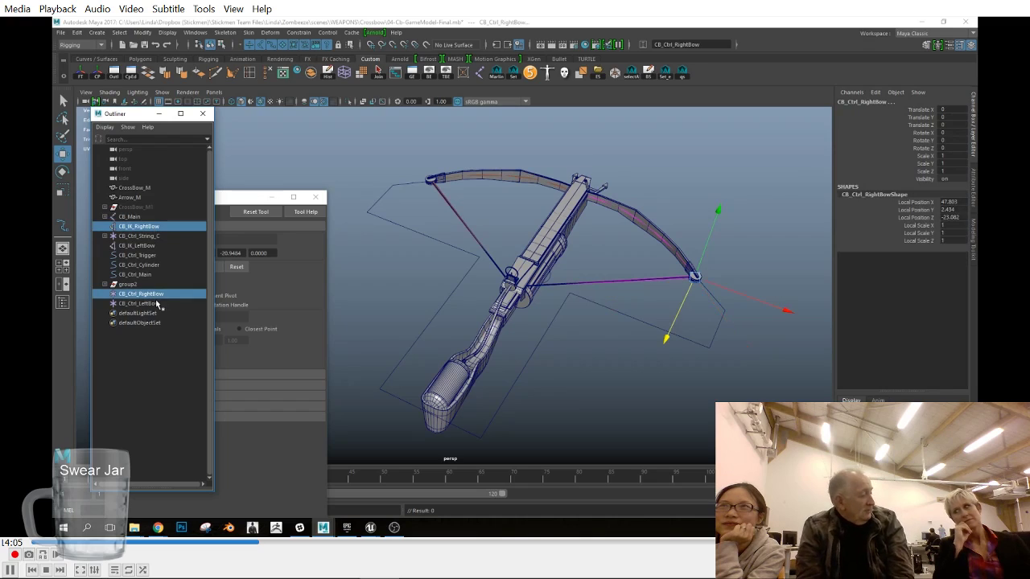
key("p")
left_click(105, 284)
left_click(153, 236)
left_click(161, 294, "ctrl")
key("p")
Step: Parent the right bow, left bow, trigger, cylinder and string controls under CB_Ctrl_Main
left_click_drag(141, 276, 143, 287)
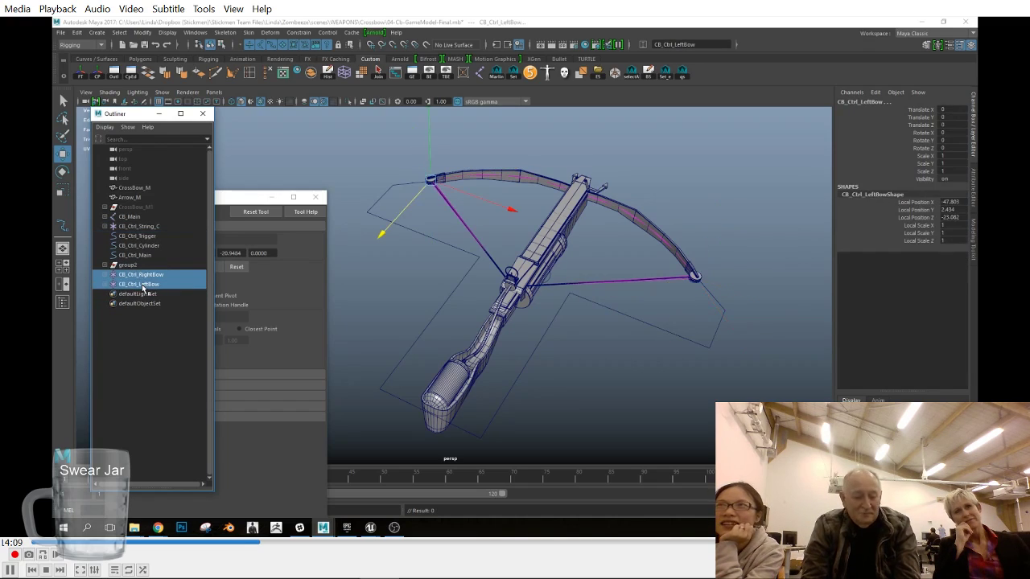
left_click(157, 255, "ctrl")
key("p")
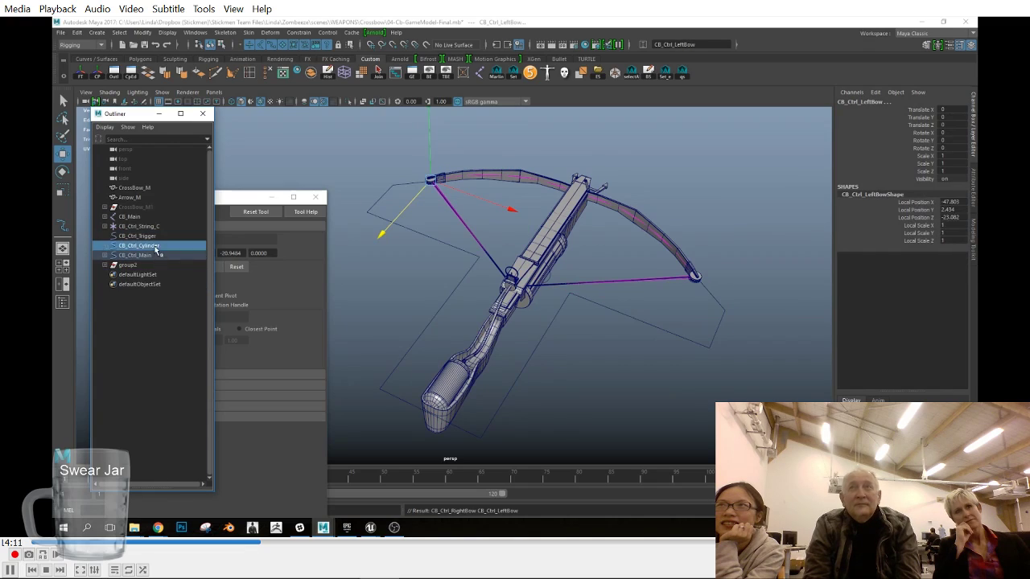
left_click_drag(157, 235, 157, 245)
left_click(157, 255, "ctrl")
key("p")
left_click(153, 228)
left_click(150, 238, "ctrl")
key("p")
left_click(142, 228)
left_click_drag(588, 361, 561, 339, "alt")
left_click(560, 340)
right_click_drag(561, 340, 708, 301, "alt")
left_click(713, 299)
left_click_drag(713, 299, 622, 346, "alt")
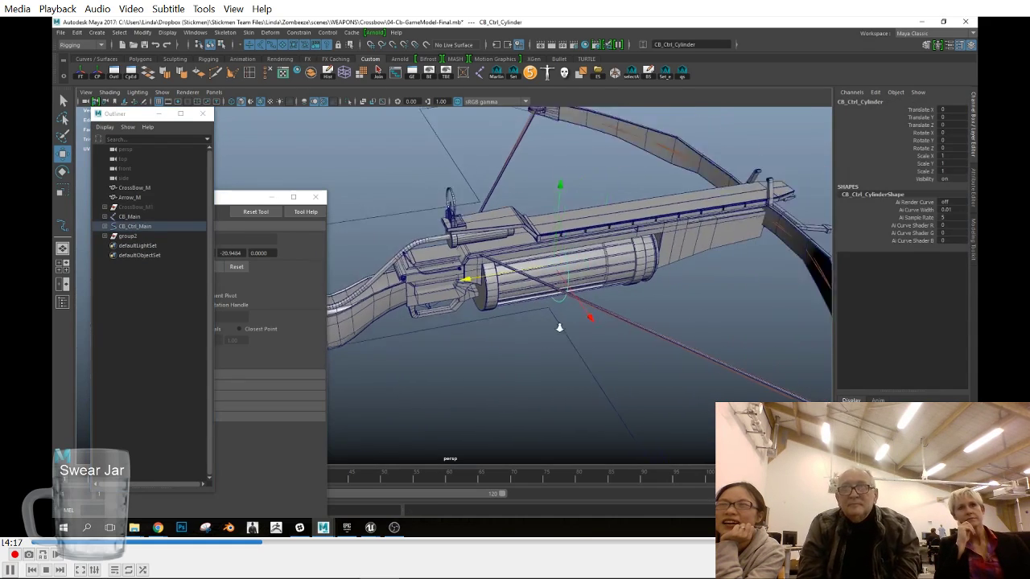
right_click_drag(623, 345, 531, 342, "alt")
Step: Expand the bow controls under CB_Ctrl_Main and set Visibility to 0 for CB_IK_LeftBow and CB_IK_RightBow
left_click(104, 227)
left_click(111, 245)
left_click(133, 256)
left_click(110, 237)
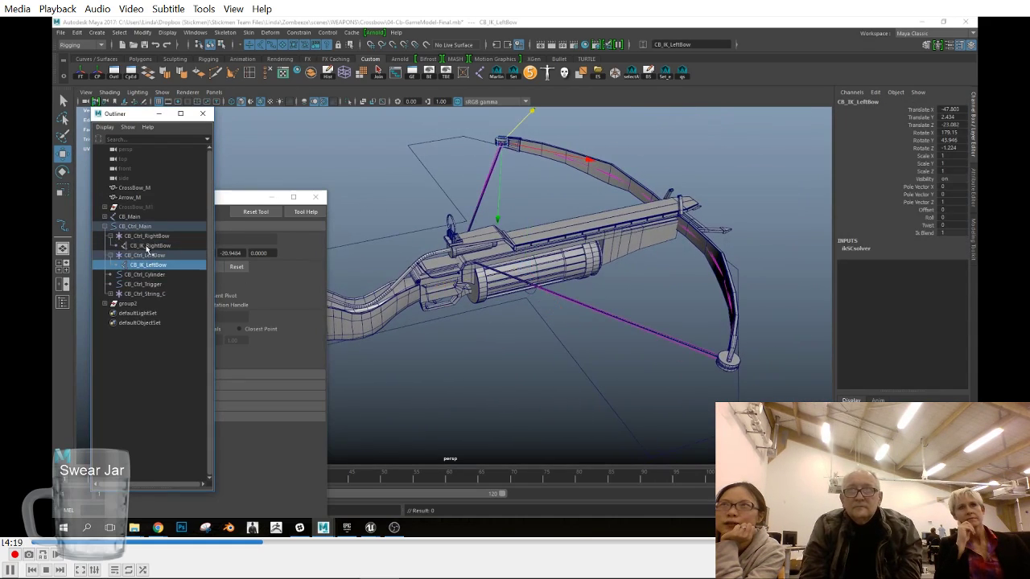
left_click(147, 247, "ctrl")
left_click(951, 180)
type("0")
left_click(909, 180)
Step: Set Visibility to 0 for CB_IK_LeftString and CB_IK_RightString under CB_Ctrl_String_C, and collapse the hierarchies
left_click(110, 294)
left_click(144, 304)
left_click(149, 314, "ctrl")
left_click(952, 180)
type("0")
left_click(913, 180)
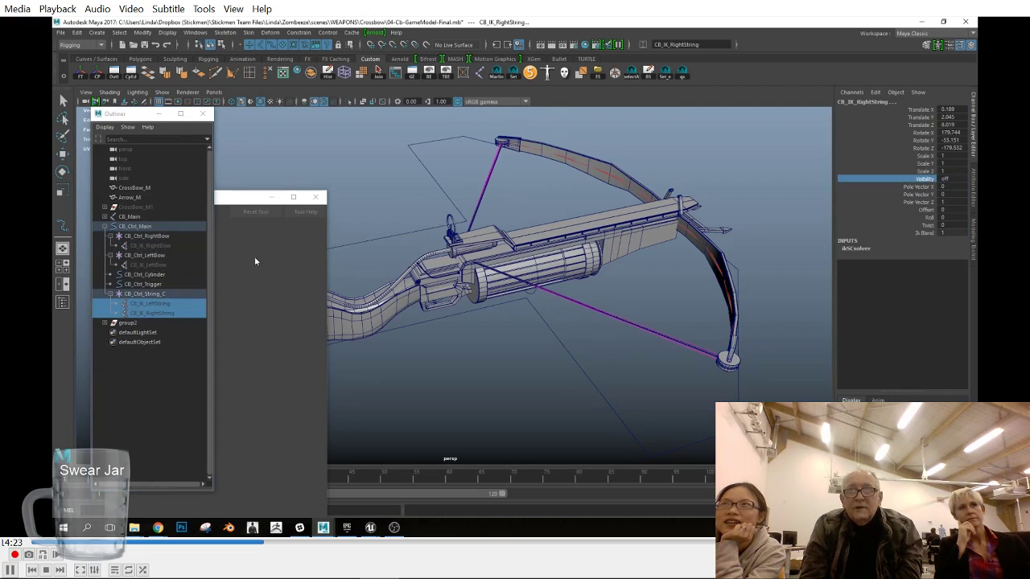
left_click(109, 294)
left_click(105, 226)
left_click(131, 217)
left_click(105, 217)
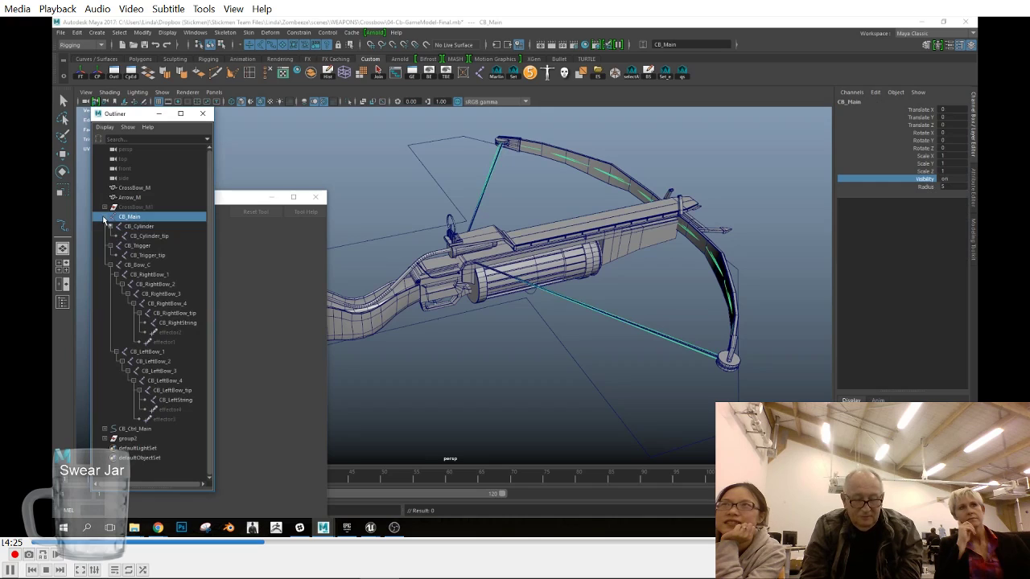
left_click(103, 217)
Step: Select the CB_Ctrl_Cylinder curve plus the CB_Cylinder joint and open the Orient constraint options
left_click_drag(564, 386, 535, 338, "alt")
right_click_drag(536, 338, 632, 334, "alt")
left_click(647, 312)
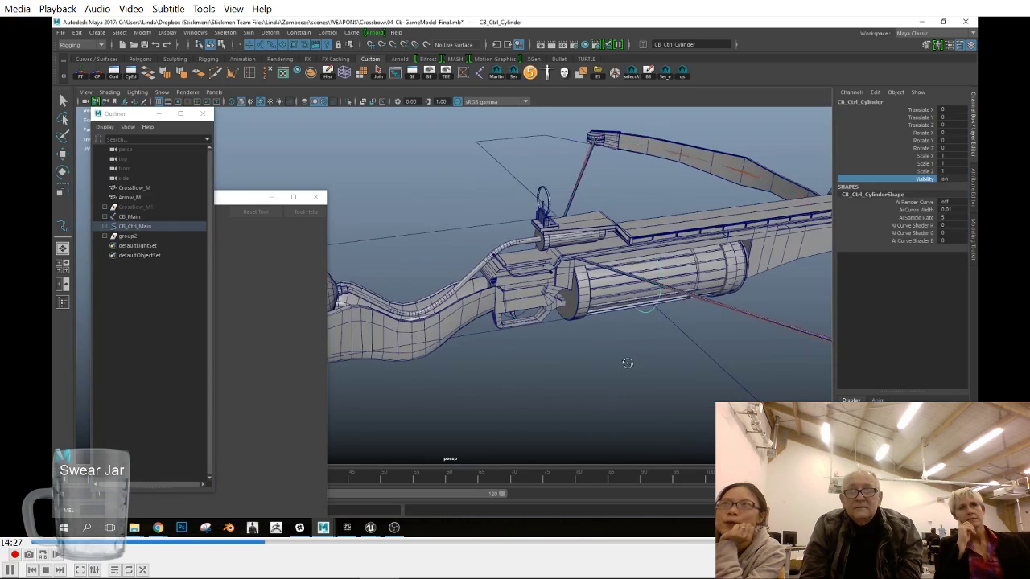
left_click_drag(635, 361, 556, 311, "alt")
right_click_drag(556, 311, 603, 277, "alt")
left_click(551, 219, "shift")
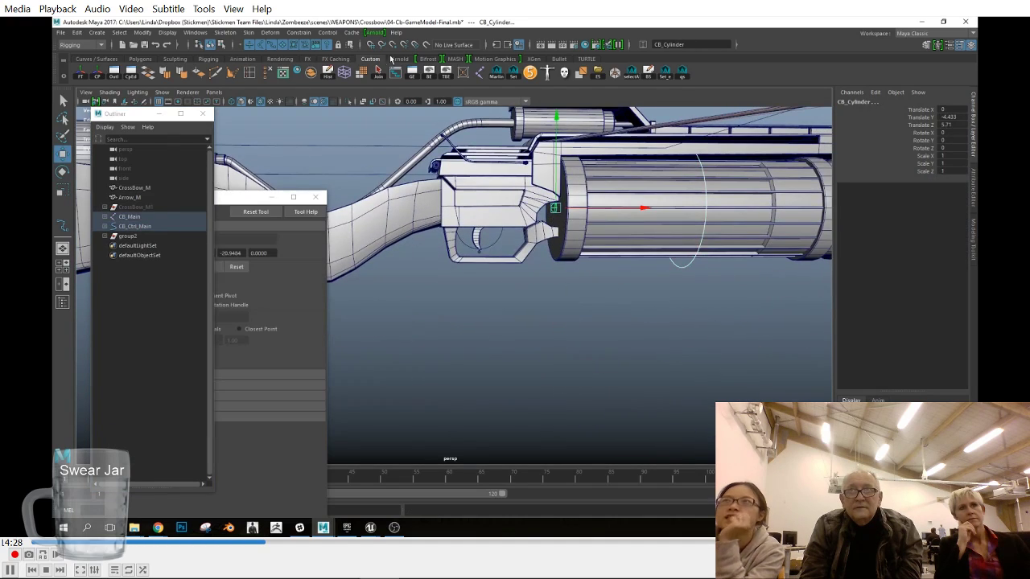
left_click(695, 244)
left_click(683, 264)
left_click(553, 209, "shift")
left_click(299, 33)
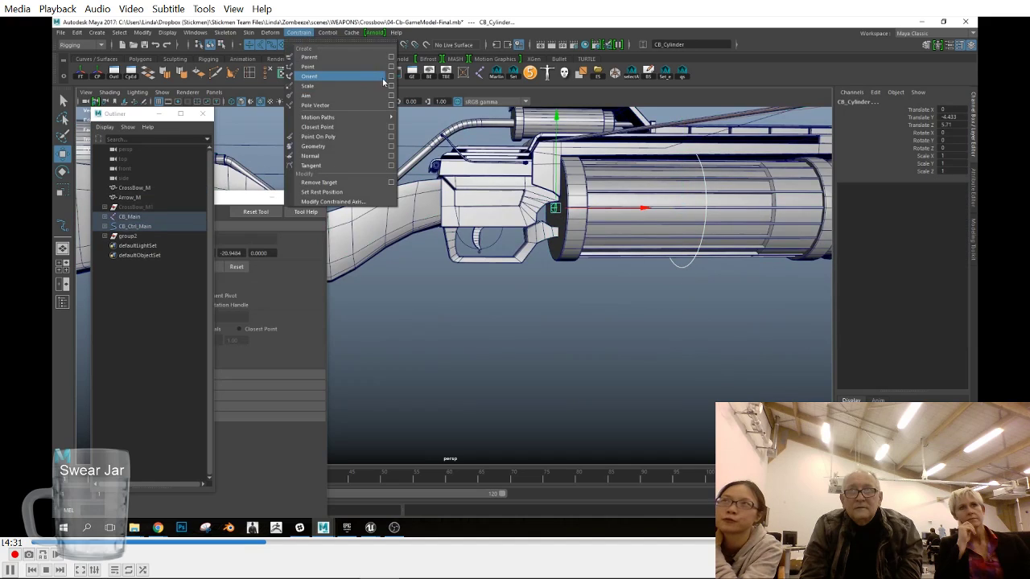
left_click(391, 75)
left_click_drag(724, 129, 678, 248)
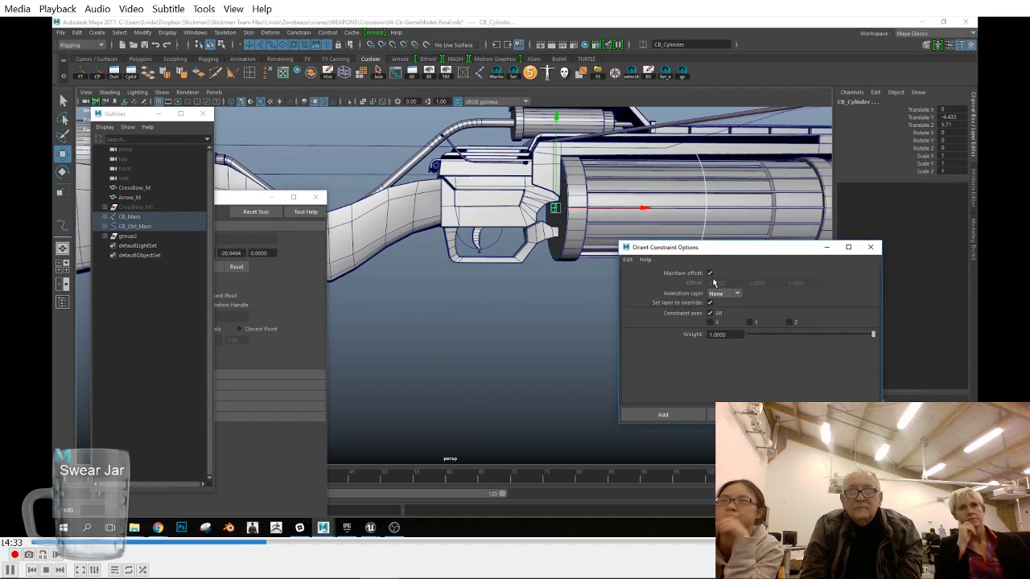
Step: Try to orient-constrain the CB_Cylinder joint to CB_Ctrl_Cylinder with Maintain offset turned off
left_click(663, 414)
left_click_drag(563, 326, 505, 310, "alt")
key("ctrl+z")
key("ctrl+z")
key("ctrl+z")
key("ctrl+z")
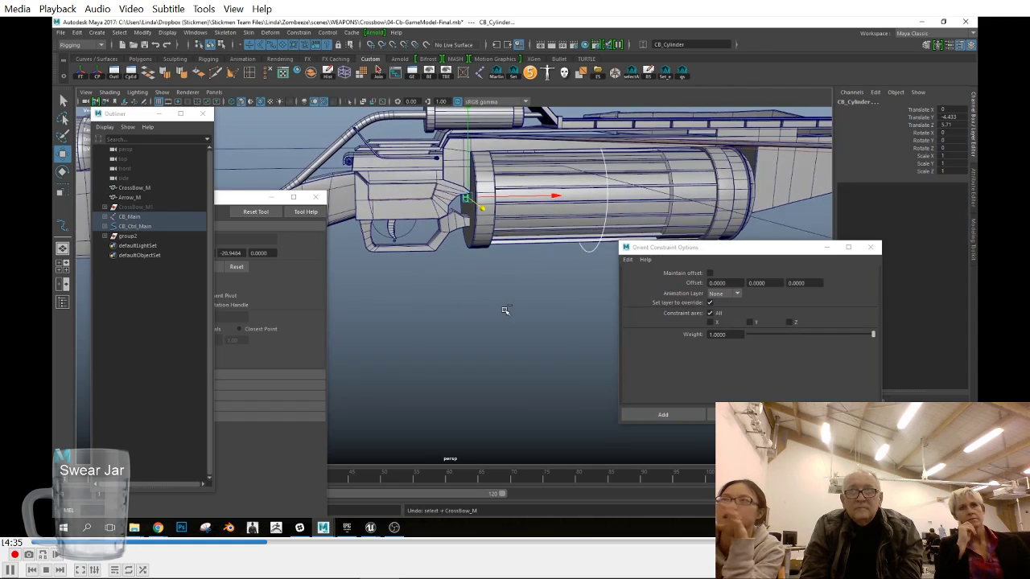
Step: With Maintain offset on, orient-constrain the CB_Cylinder joint to CB_Ctrl_Cylinder and the CB_Trigger joint to CB_Ctrl_Trigger
left_click(710, 273)
left_click(663, 414)
middle_click_drag(403, 262, 480, 254, "alt")
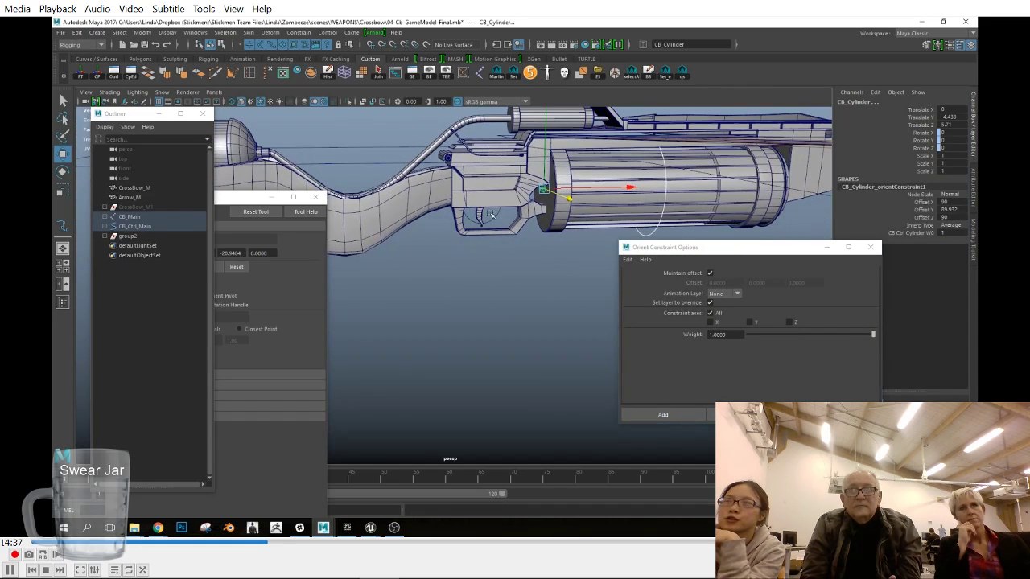
left_click(489, 224)
right_click_drag(489, 224, 507, 226, "alt")
left_click(489, 208, "shift")
left_click(750, 414)
left_click(870, 247)
right_click_drag(556, 272, 606, 294, "alt")
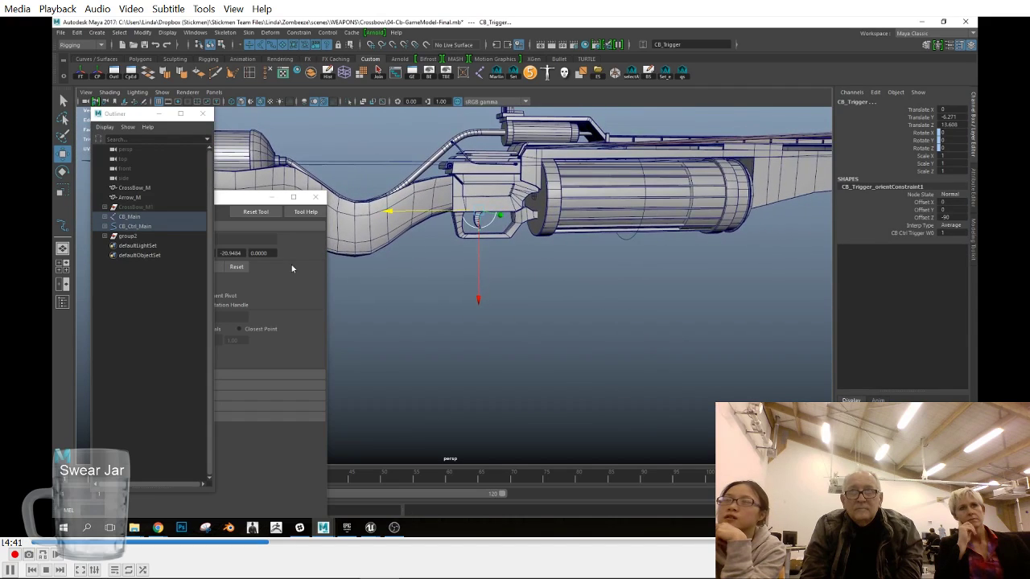
Step: Expand CB_Ctrl_Main and inspect its bow, cylinder, trigger and string controls in the hierarchy and on the crossbow
left_click(132, 226)
left_click(104, 226, "shift")
left_click(105, 226, "shift")
left_click(104, 226)
left_click(145, 237)
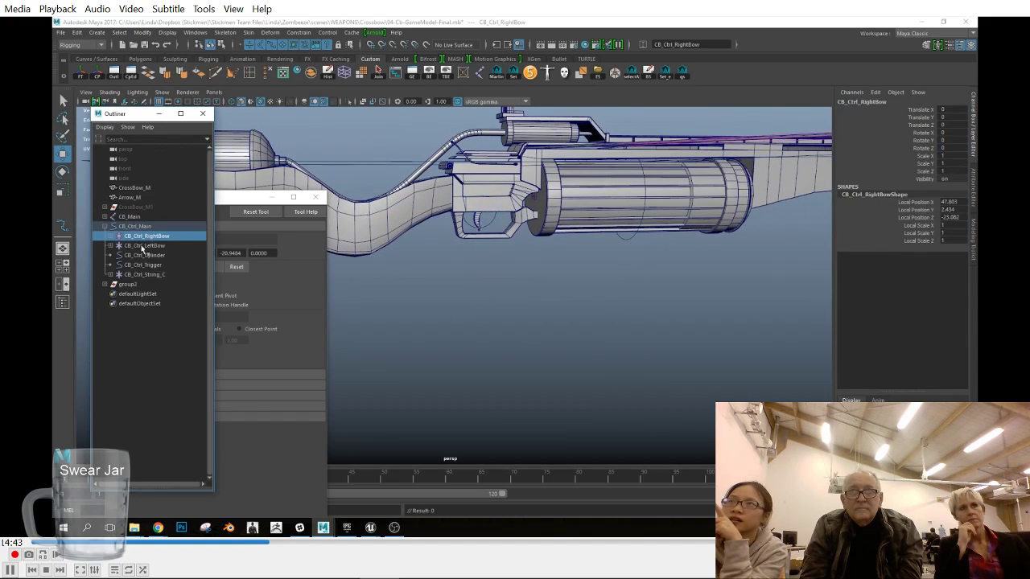
key("a")
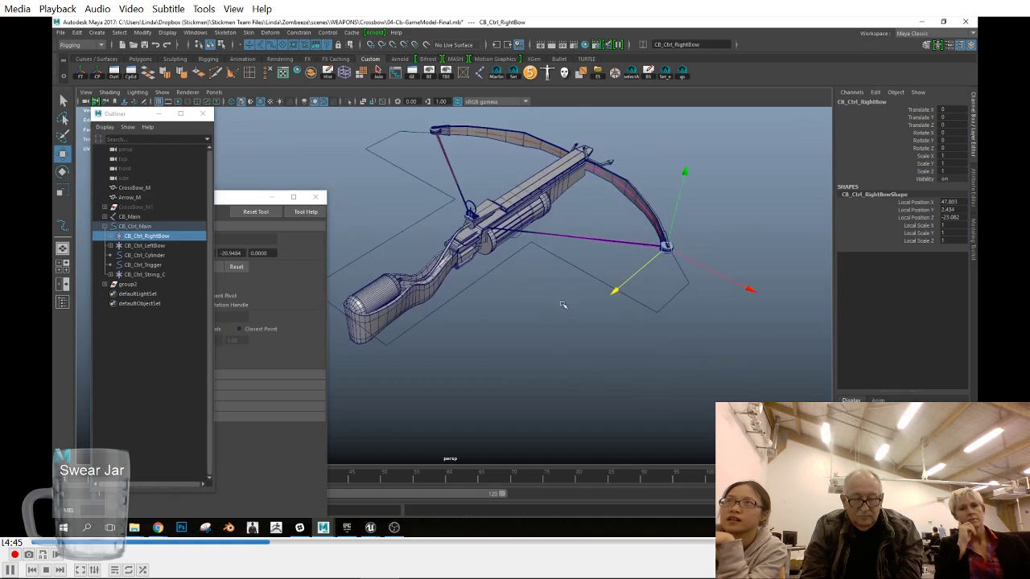
left_click(158, 255)
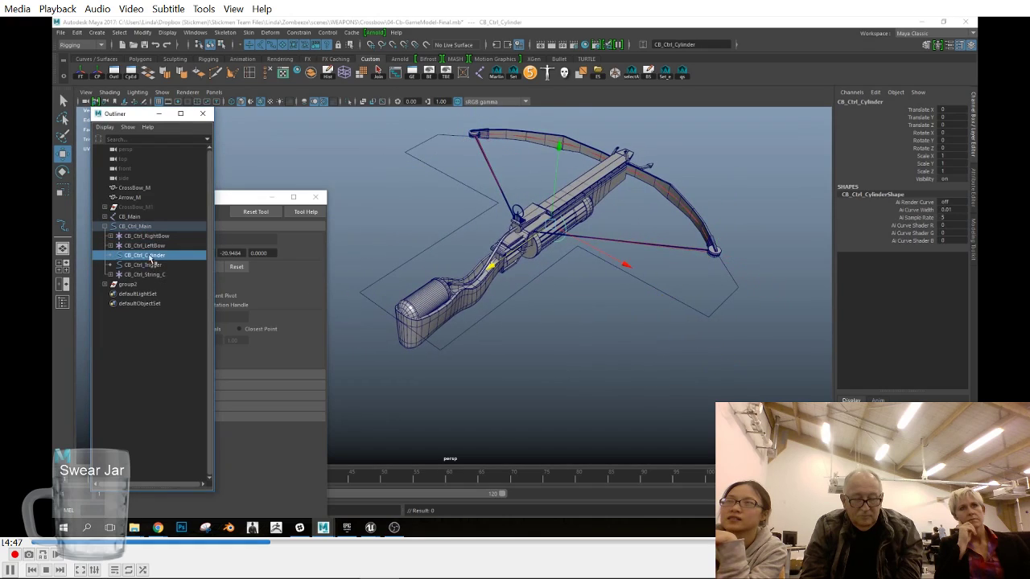
left_click_drag(378, 116, 748, 411)
left_click_drag(597, 320, 570, 315, "alt")
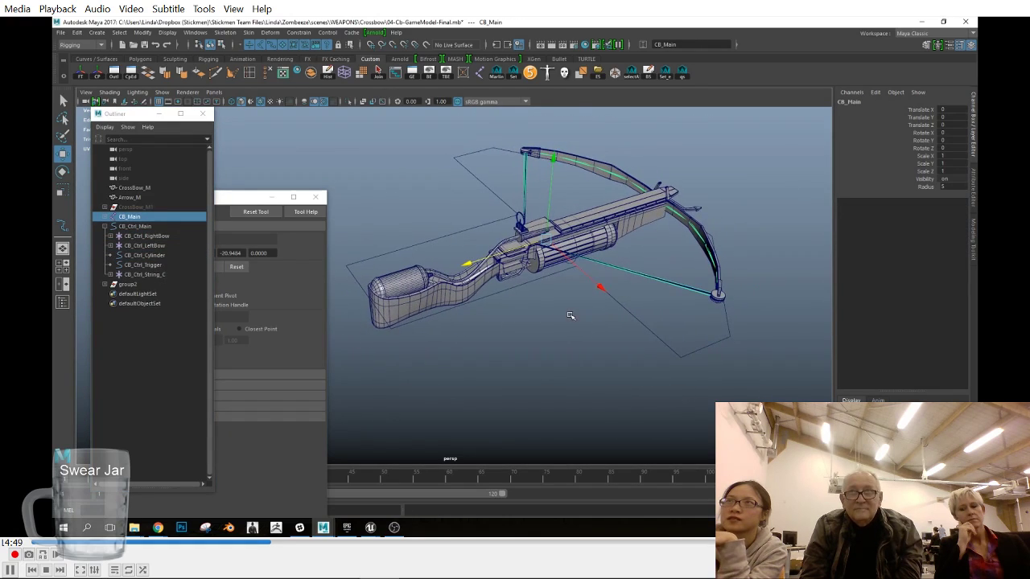
left_click_drag(386, 141, 553, 359)
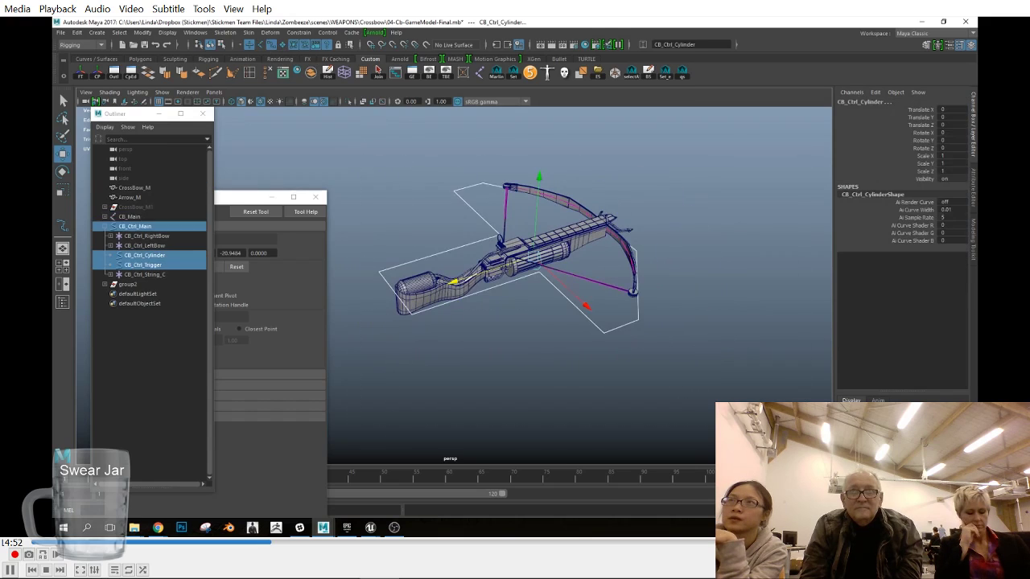
left_click_drag(630, 327, 671, 373, "alt")
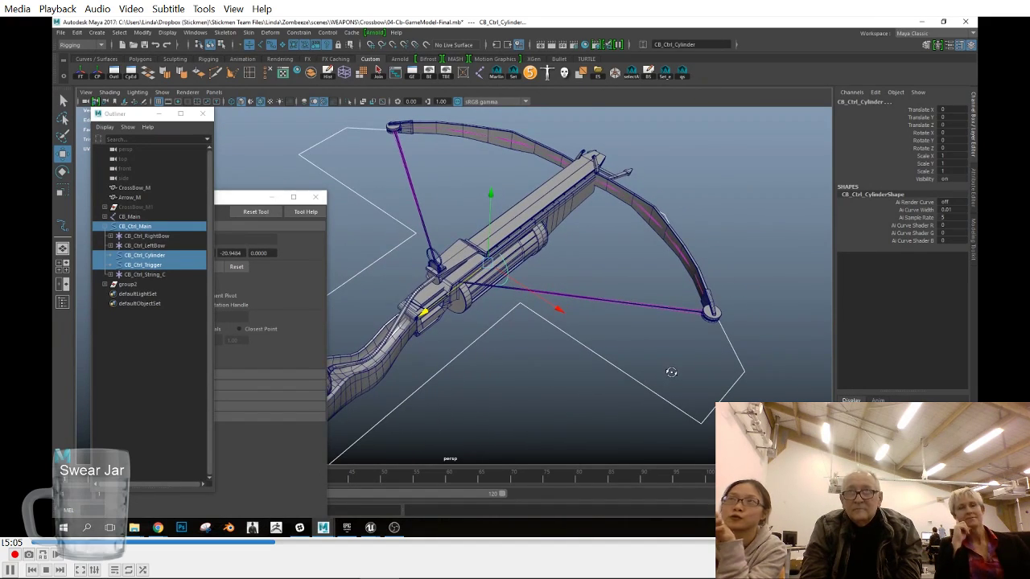
left_click(188, 236)
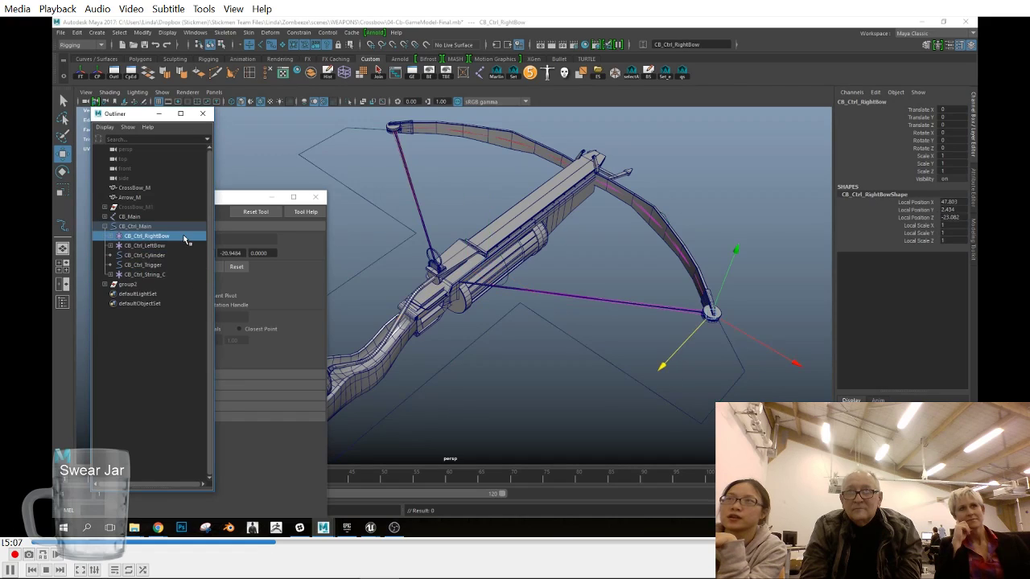
left_click_drag(616, 394, 526, 385, "alt")
left_click(141, 255)
left_click(139, 266)
left_click(135, 246)
scroll(133, 251, "up", 3)
left_click_drag(547, 363, 785, 357, "alt")
Step: Isolate the view so the crossbow is hidden, and create a polygon cube on the grid as a tracing template
left_click(162, 92)
mouse_move(173, 117)
left_click(261, 117)
right_click_drag(473, 269, 577, 281, "alt")
left_click(477, 227)
key("space")
left_click_drag(540, 276, 585, 308)
middle_click_drag(585, 308, 539, 306, "alt")
left_click(140, 59)
left_click(97, 73)
key("space")
left_click_drag(545, 295, 451, 263)
Step: Trace the cube's edges in wireframe display with the EP Curve tool to make one cube-shaped control curve
left_click(97, 60)
left_click(114, 72)
key("4")
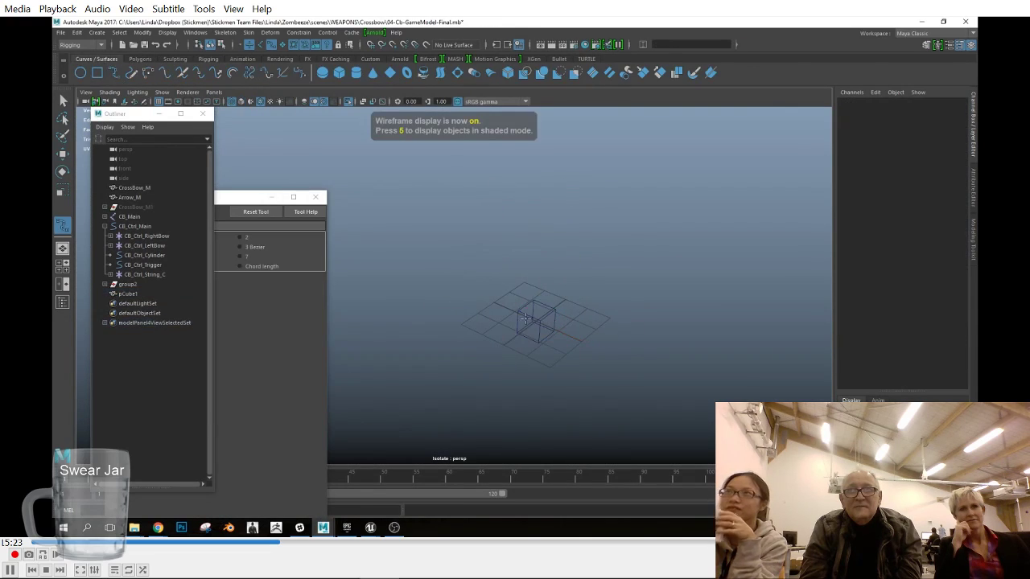
left_click(518, 311)
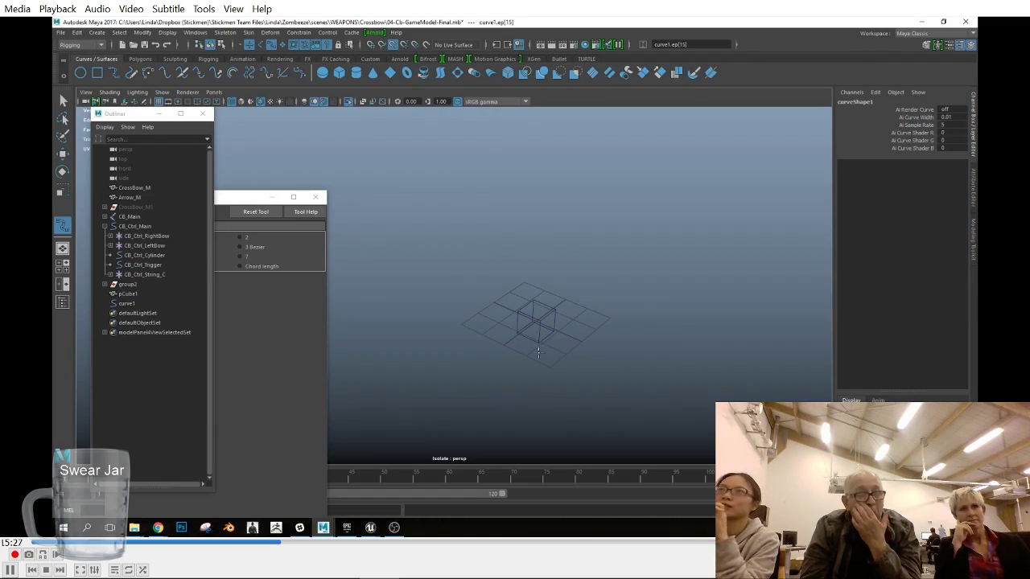
key("w")
Step: Turn off view isolation and delete the template pCube1, leaving curve1 selected
left_click(162, 92)
mouse_move(179, 110)
left_click(283, 118)
mouse_move(573, 341)
left_mouse_down("alt")
mouse_move(553, 345)
mouse_move(609, 346)
mouse_move(555, 341)
left_mouse_up("alt")
left_click(149, 294)
key("Delete")
left_click(145, 295)
Step: Scale curve1 uniformly to about 3.59 and move it to the crossbow's right bow tip
right_click_drag(633, 327, 499, 298, "alt")
left_click_drag(499, 298, 595, 300, "alt")
key("r")
key("w")
left_click_drag(521, 304, 605, 318)
left_click_drag(554, 334, 696, 281)
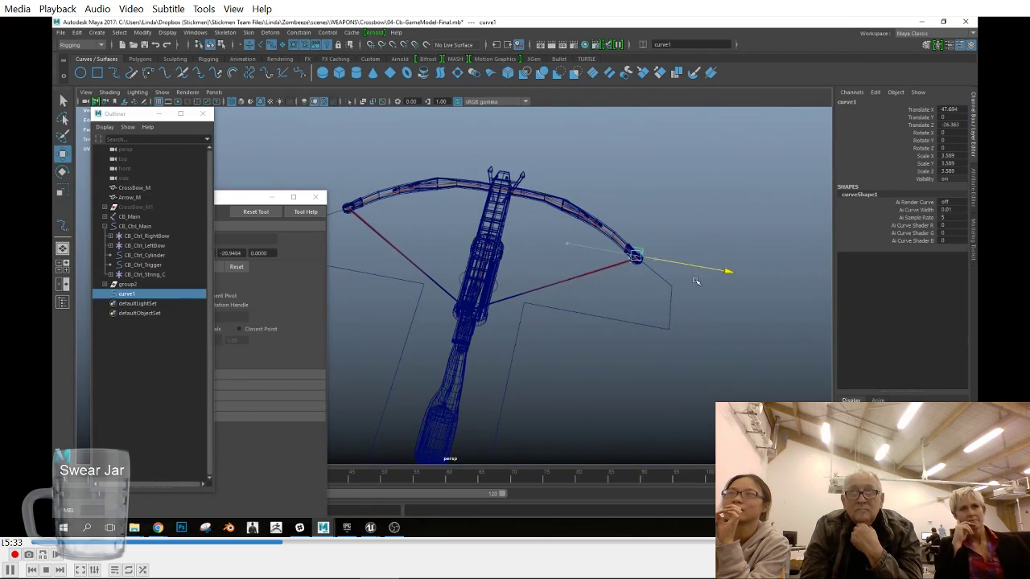
key("f")
right_click_drag(497, 287, 456, 269, "alt")
left_click_drag(455, 269, 515, 256, "alt")
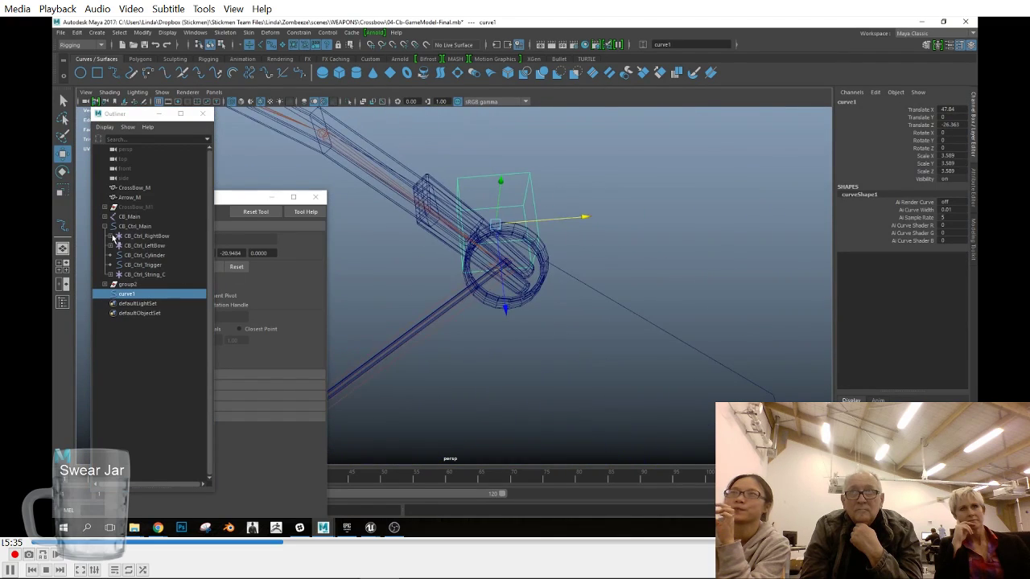
Step: Duplicate curve1, then parent-constrain the original curve1 to CB_Ctrl_RightBow with Maintain offset turned off
left_click(141, 236)
left_click(142, 295)
key("ctrl+d")
left_click(157, 238)
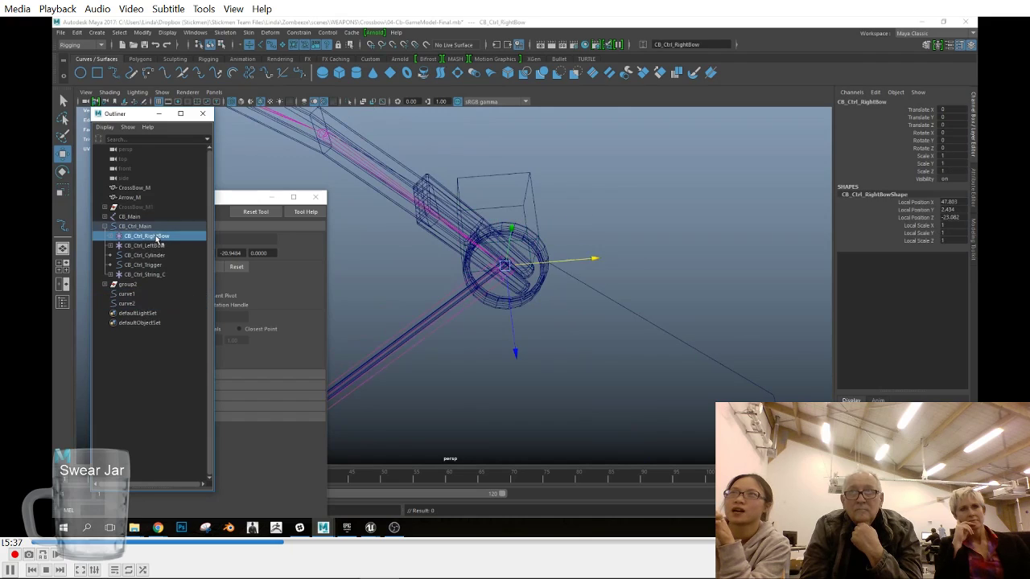
left_click(128, 295, "ctrl")
left_click(327, 32)
left_click(417, 57)
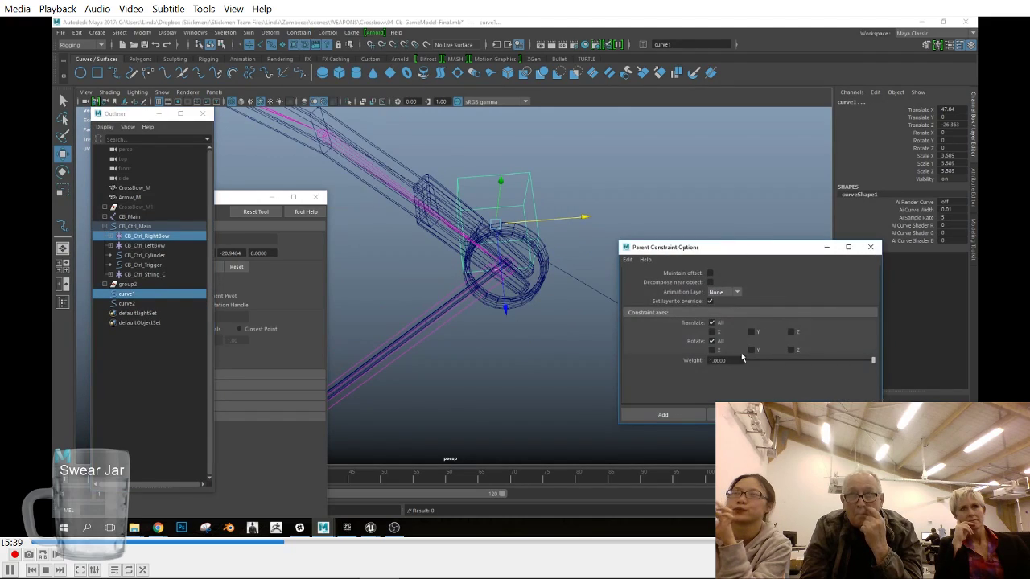
left_click(750, 415)
left_click_drag(378, 346, 447, 338, "alt")
left_click_drag(692, 248, 805, 224)
left_click_drag(660, 256, 604, 264, "alt")
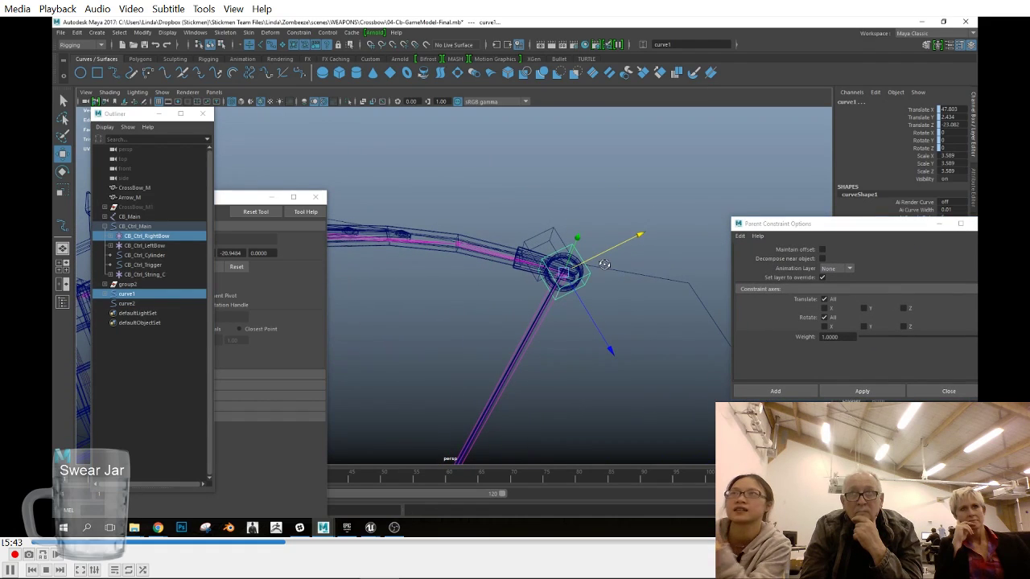
Step: Snap curve2 to CB_Ctrl_LeftBow with a parent constraint, and delete the constraints from curve1 and curve2
right_click_drag(604, 263, 492, 272, "alt")
left_click_drag(493, 272, 526, 301, "alt")
key("space")
right_click_drag(526, 301, 575, 250, "alt")
middle_click_drag(574, 229, 567, 286, "alt")
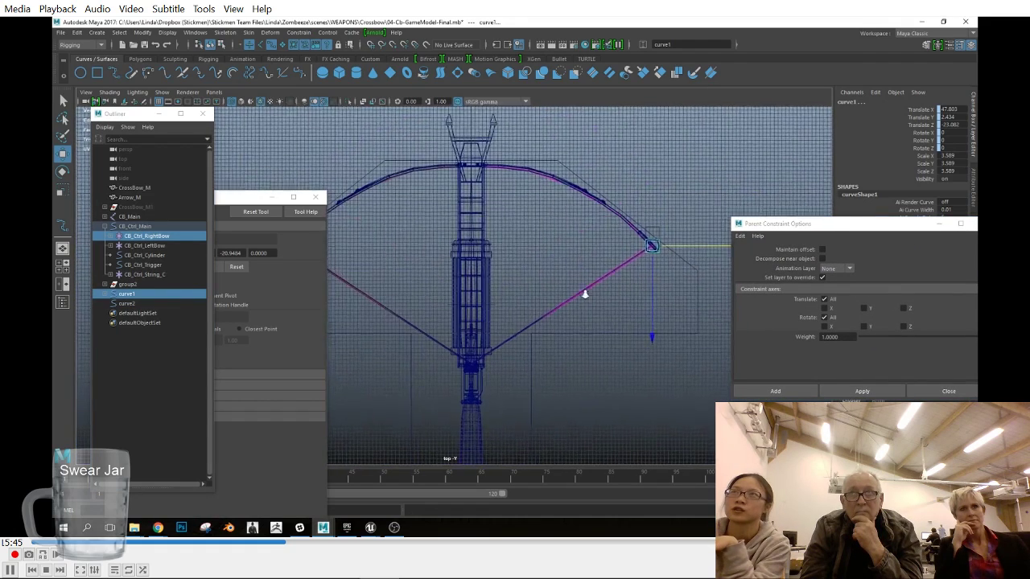
right_click_drag(567, 287, 562, 288, "alt")
middle_click_drag(534, 291, 556, 289, "alt")
left_click(153, 246)
left_click(154, 305, "ctrl")
left_click(866, 393)
middle_click_drag(459, 333, 548, 328, "alt")
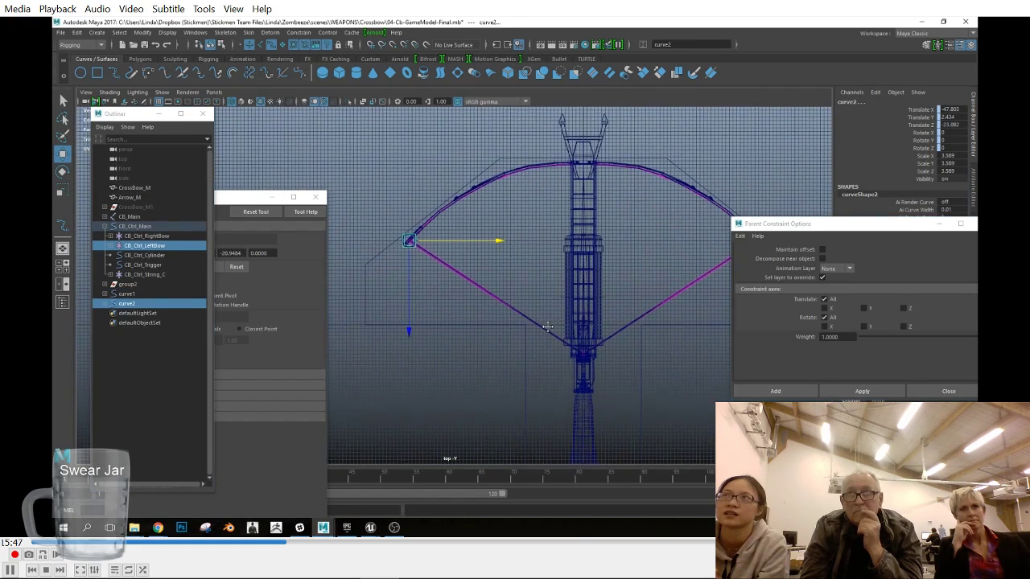
left_click(129, 295)
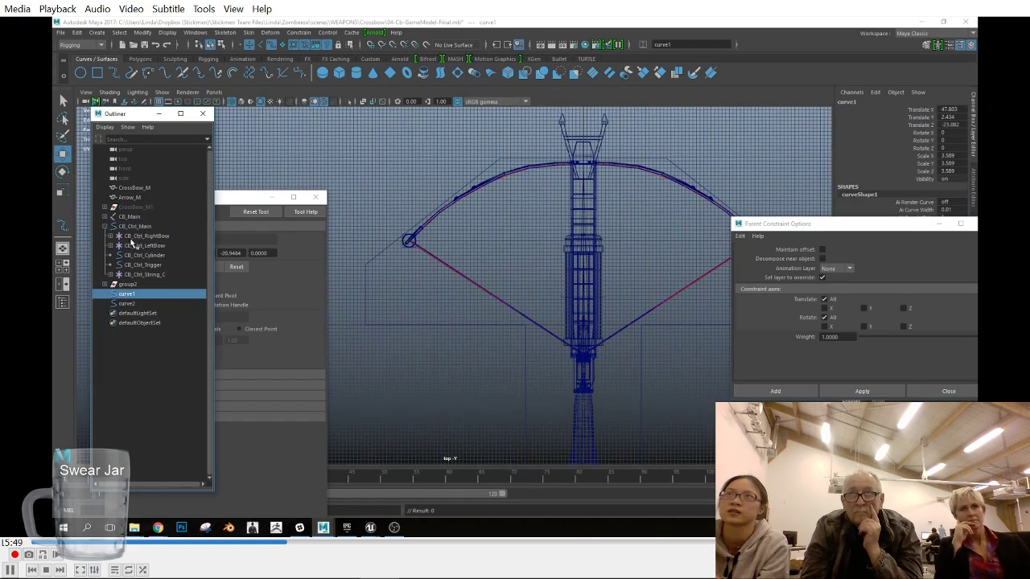
Step: Set the scale of curve1 and curve2 to 4 on all axes and freeze their transformations
left_click(133, 239)
left_click(110, 235)
left_click(137, 247)
left_click(150, 238)
left_click(139, 303)
left_click(138, 313, "ctrl")
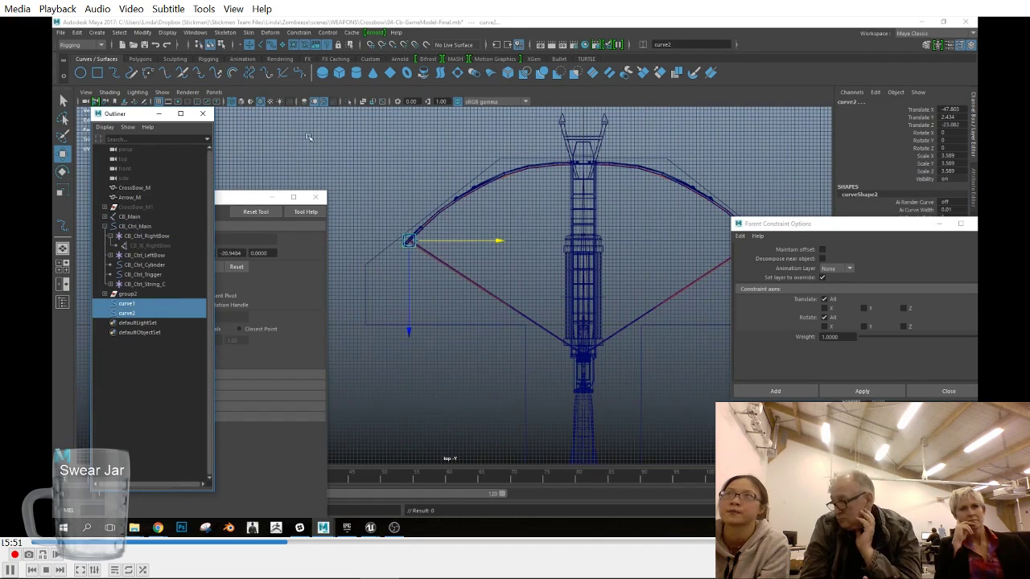
key("Return")
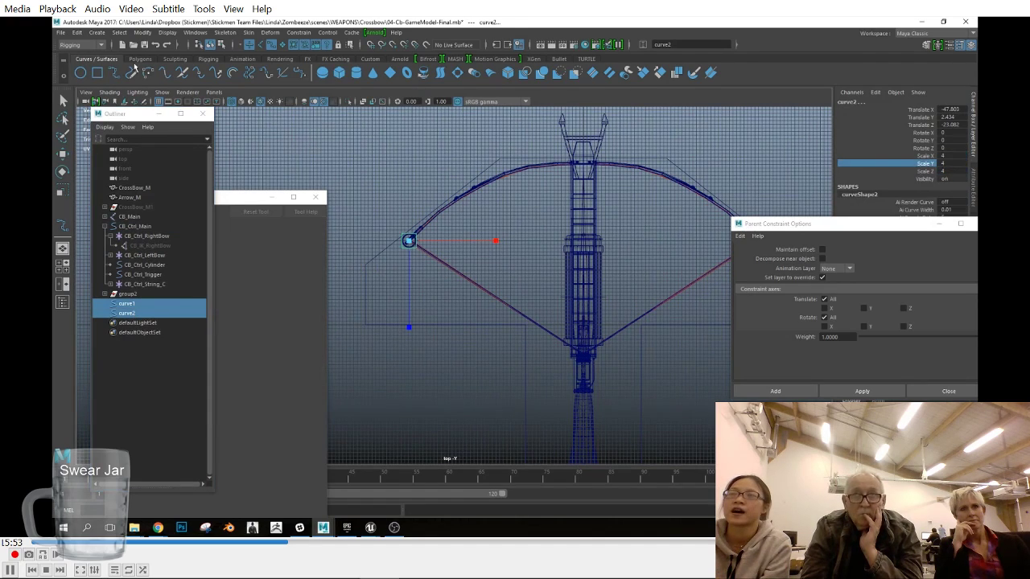
left_click(370, 59)
middle_click_drag(576, 254, 541, 249, "alt")
left_click_drag(533, 259, 547, 312, "alt")
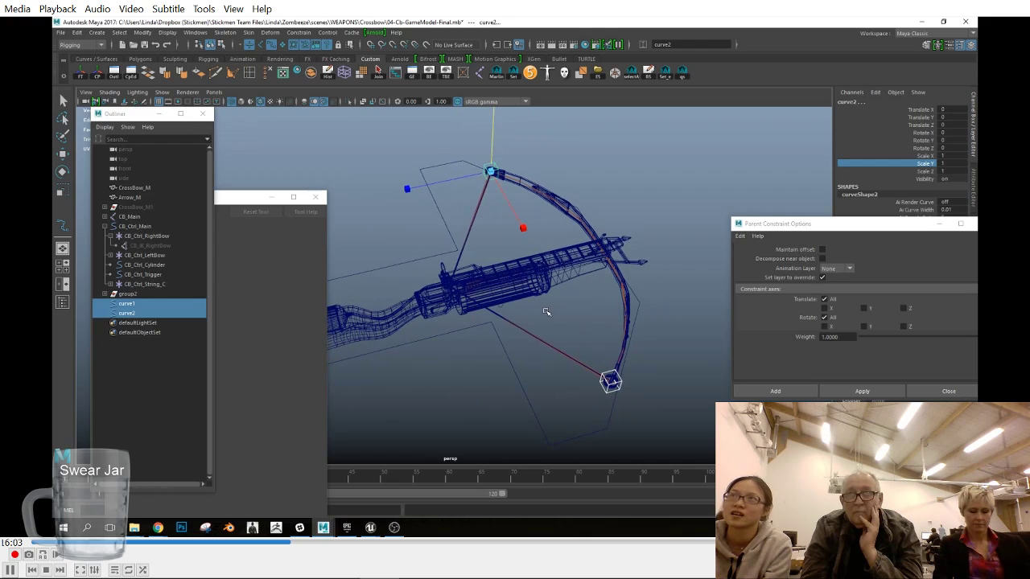
Step: Duplicate curve1 as curve3, snap it to CB_Ctrl_String_C with a parent constraint, and delete that constraint
left_click(159, 307)
key("ctrl+d")
left_click_drag(473, 360, 497, 363, "alt")
left_click(105, 216)
left_click(157, 246)
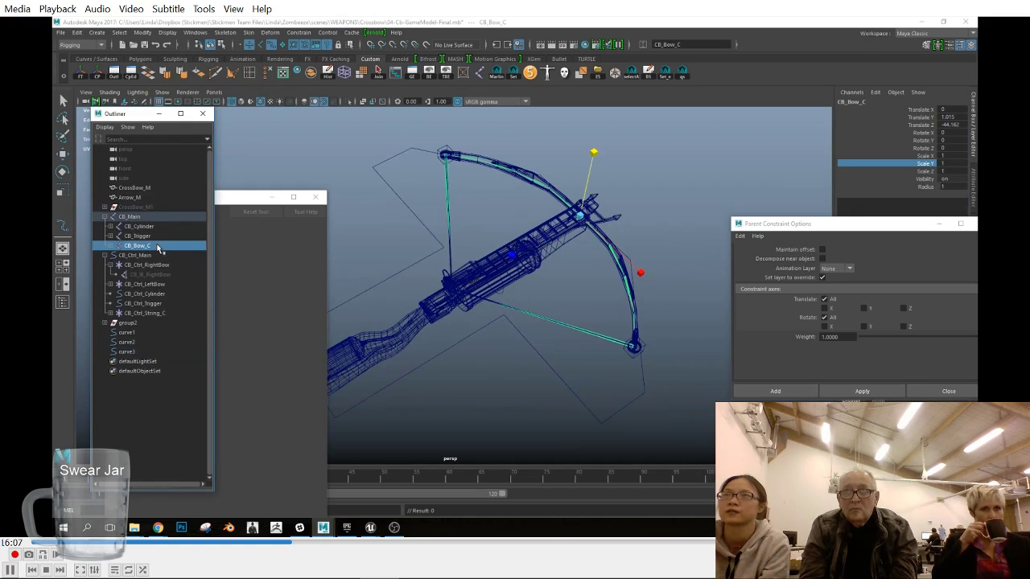
left_click(157, 303)
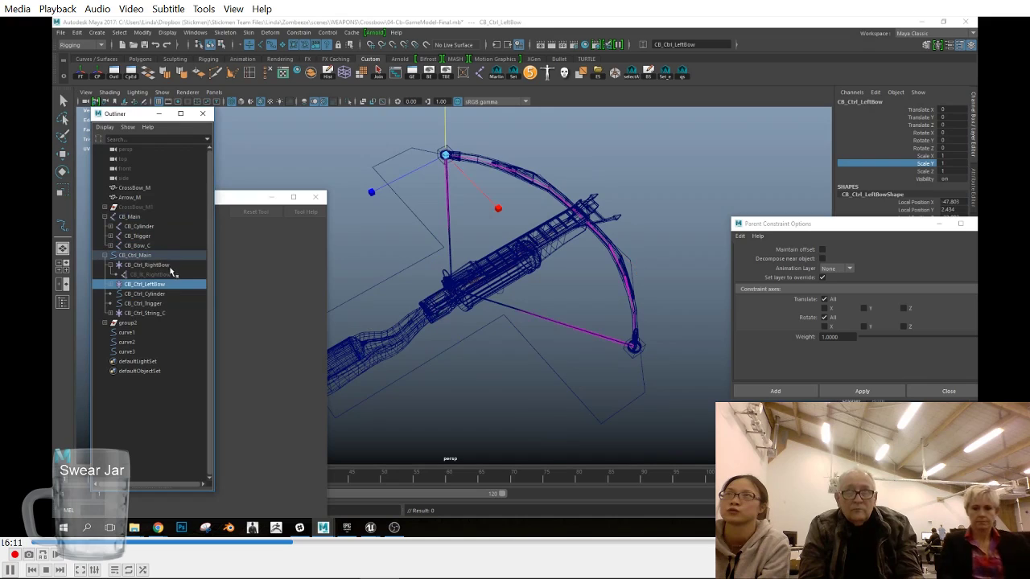
left_click(127, 351)
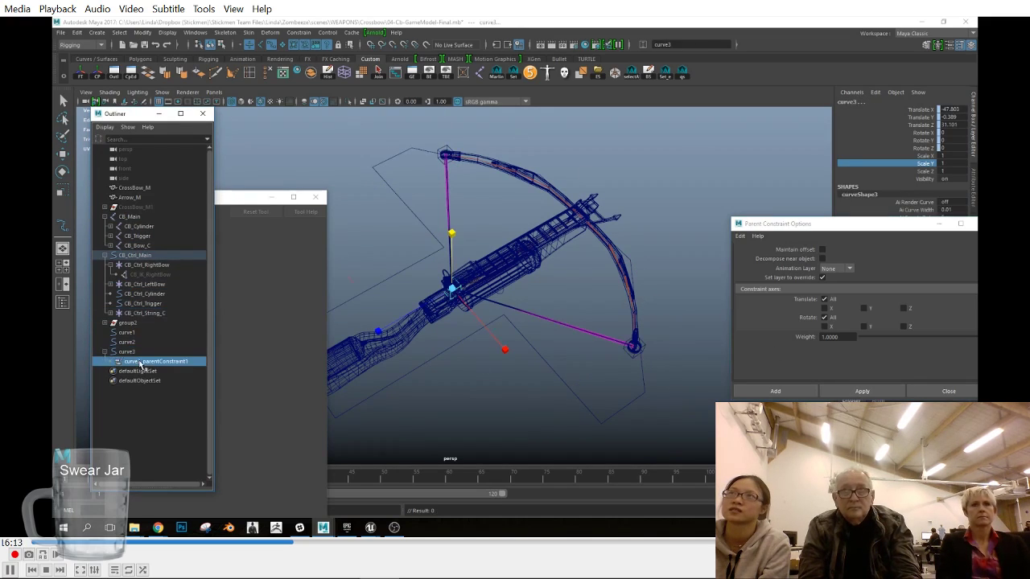
key("w")
Step: Enlarge curve3 around the string centre in shaded display, set its Scale X to 2, and freeze its transformations
mouse_move(482, 368)
left_mouse_down("alt")
mouse_move(494, 375)
mouse_move(515, 330)
left_mouse_up("alt")
key("5")
key("r")
left_click_drag(303, 374, 505, 303, "alt")
right_click_drag(506, 302, 379, 223, "alt")
right_click_drag(463, 255, 555, 297, "alt")
left_click_drag(555, 297, 466, 281, "alt")
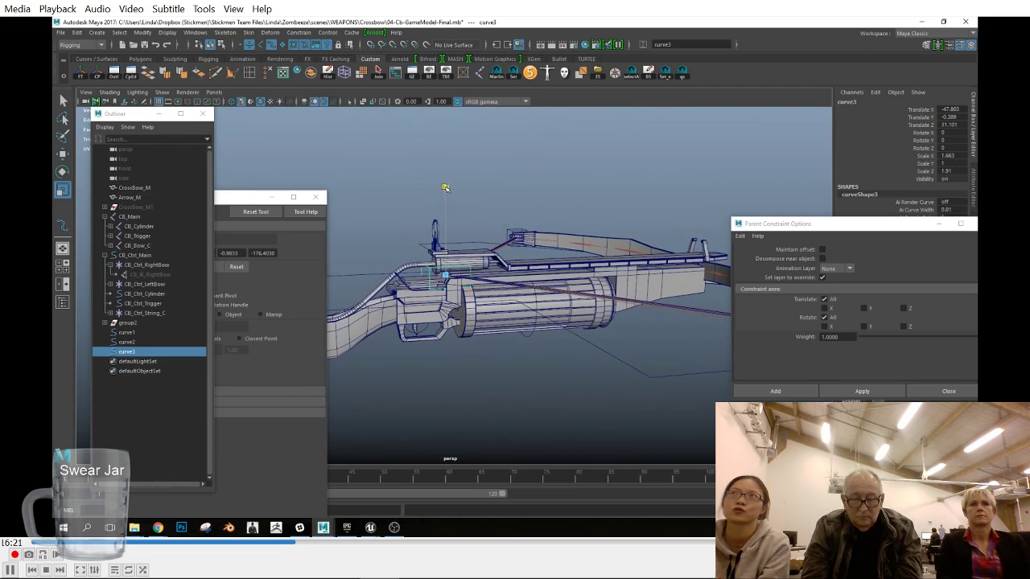
left_click_drag(445, 187, 401, 212, "alt")
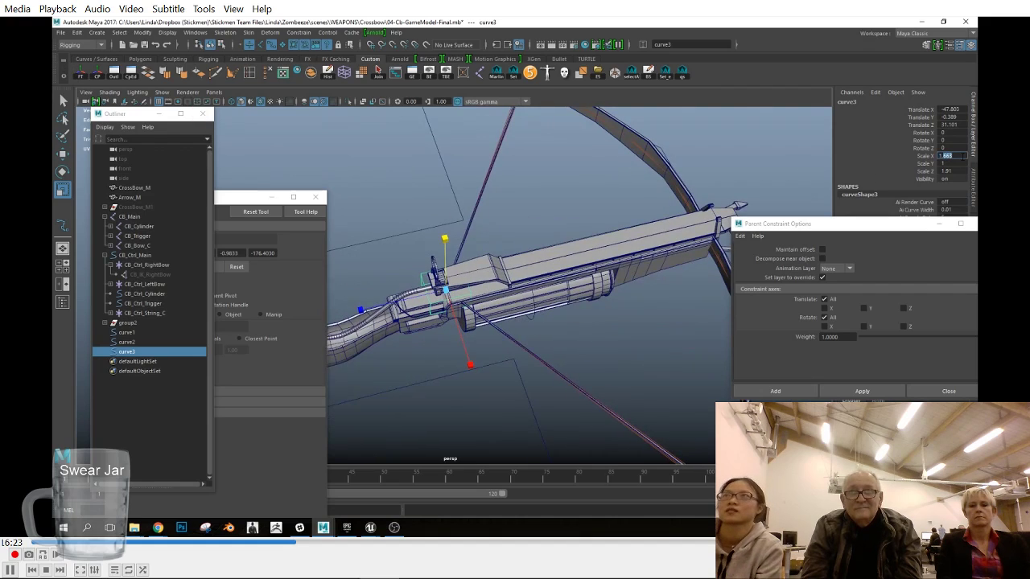
type("2")
key("Return")
right_click_drag(555, 321, 475, 314, "alt")
left_click_drag(474, 314, 510, 307, "alt")
right_click_drag(582, 336, 597, 338, "alt")
middle_click_drag(597, 338, 565, 327, "alt")
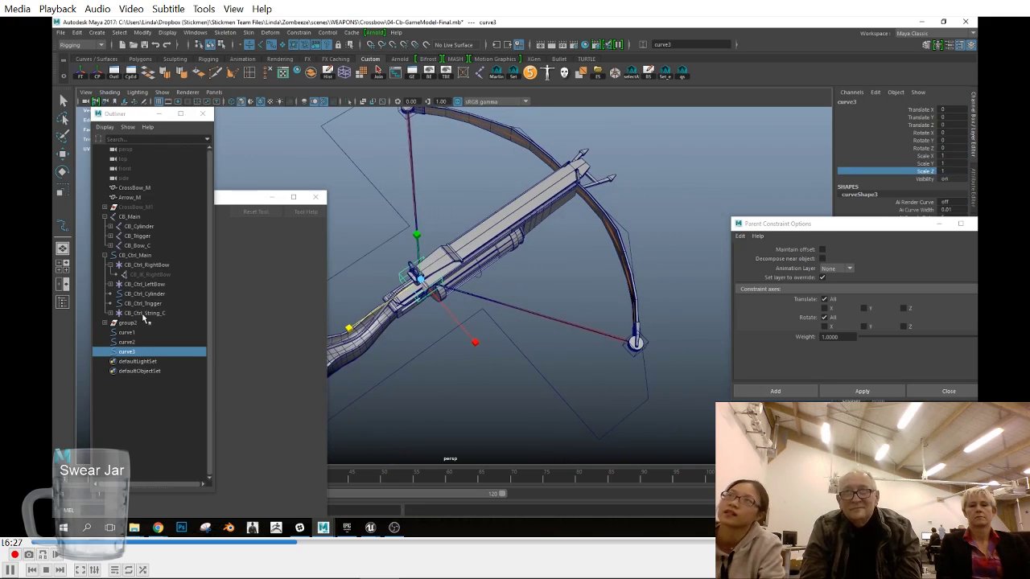
Step: Rename curve3 to CB_Ctrl_String_C, curve2 to CB_Ctrl_LeftBow and curve1 to CB_Ctrl_RightBow
double_click(141, 352)
left_click(145, 284)
double_click(135, 344)
type("CB_Ctrl_LeftBow")
left_click(139, 334)
double_click(163, 265)
key("ctrl+c")
left_click(146, 335)
double_click(144, 334)
key("ctrl+v")
left_click(141, 342)
Step: Reparent CB_IK_RightBow and CB_IK_LeftBow directly under CB_Ctrl_Main and delete the old right and left bow locators
left_click(179, 276)
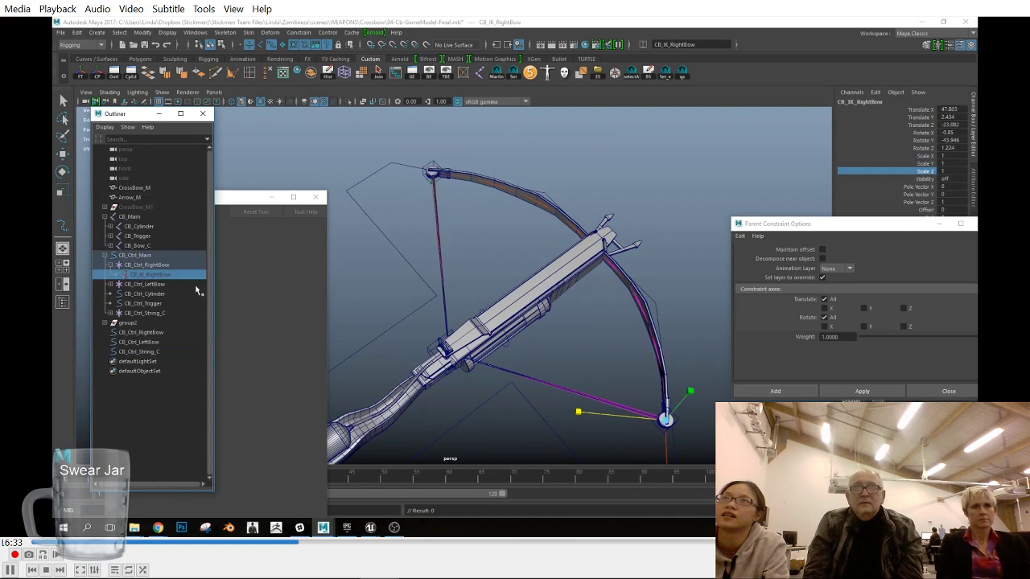
left_click(143, 257, "ctrl")
key("p")
left_click(146, 266)
key("Delete")
left_click(111, 264)
left_click(142, 275)
left_click(139, 256, "ctrl")
key("p")
left_click(142, 264)
key("Delete")
Step: Reparent CB_IK_LeftString and CB_IK_RightString directly under CB_Ctrl_Main and delete the old CB_Ctrl_String_C locator
left_click(111, 284)
left_click(142, 295)
left_click(150, 305, "ctrl")
left_click(136, 257, "ctrl")
key("p")
left_click(139, 286)
key("Delete")
Step: Parent the three new curve controls under CB_Ctrl_Main, and nest the bow and string IK handles under their matching controls
left_click(144, 333)
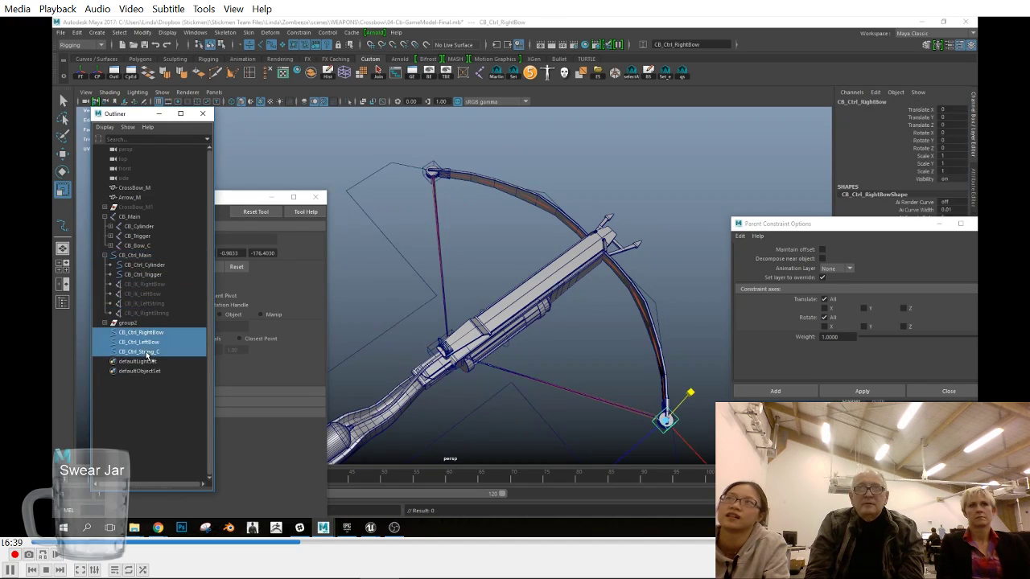
key("p")
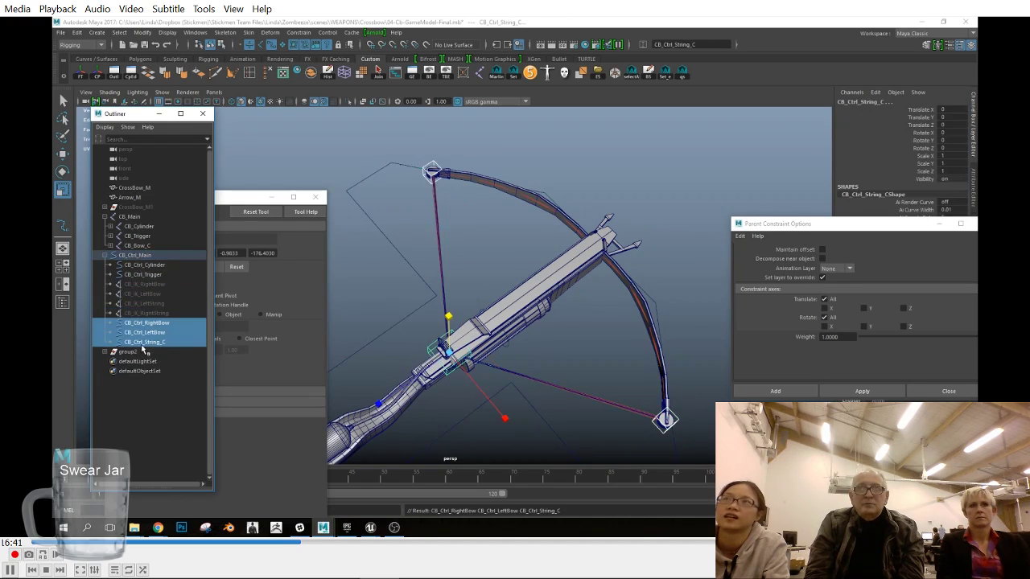
left_click(145, 284)
left_click(149, 323, "ctrl")
key("p")
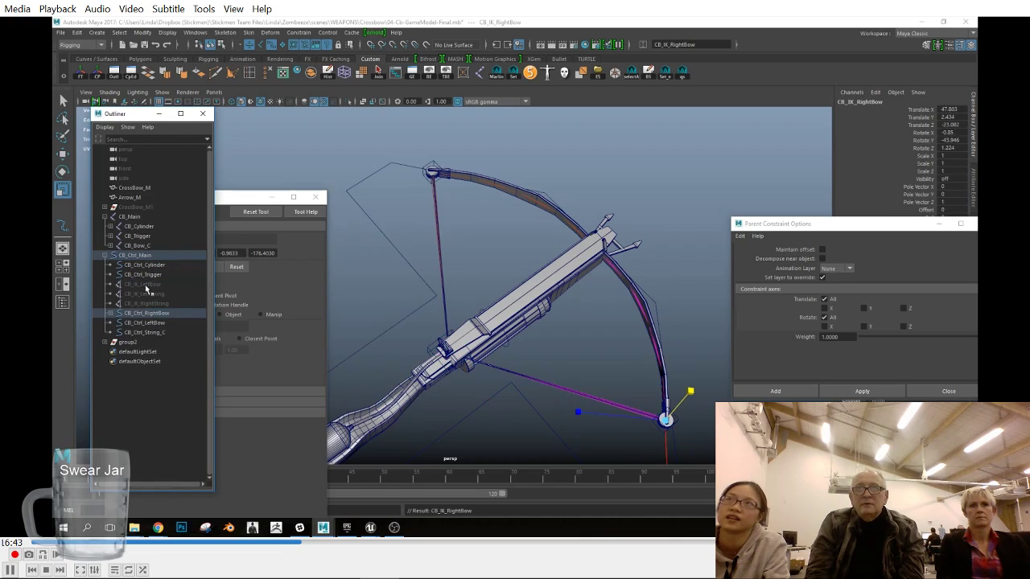
left_click(162, 324, "ctrl")
key("p")
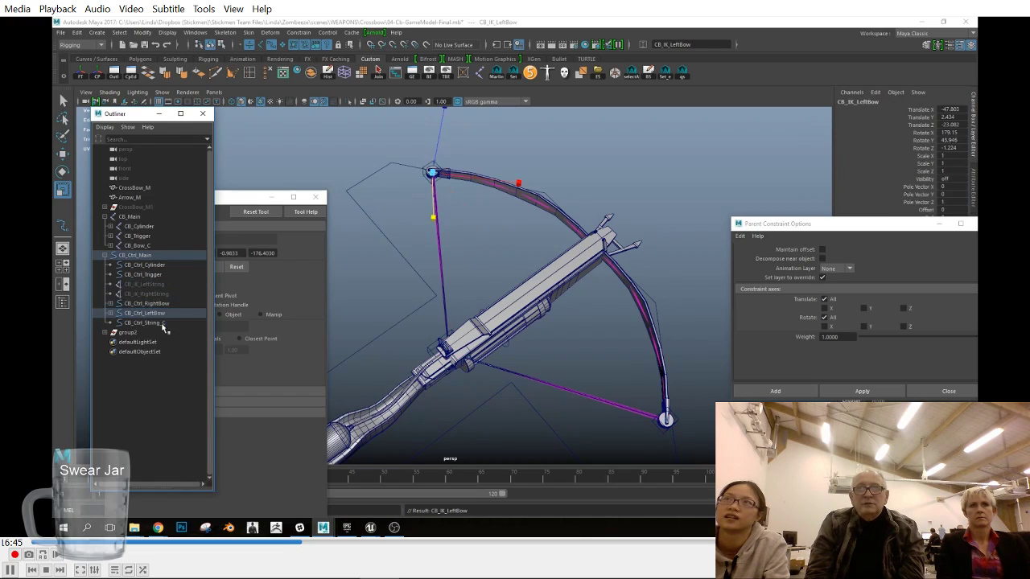
left_click(152, 323, "ctrl")
key("p")
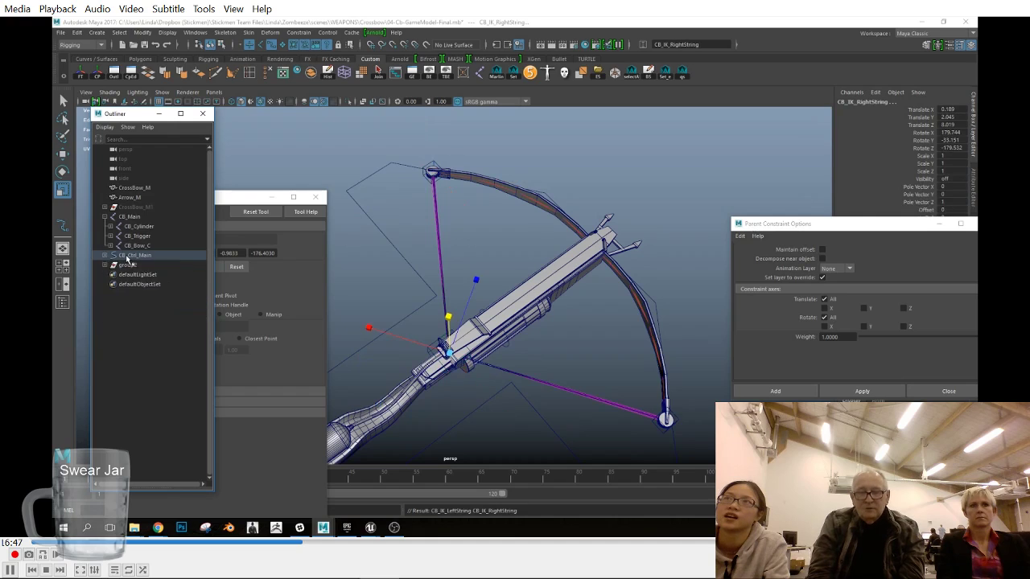
left_click(126, 256)
Step: Close the Parent Constraint Options and tool settings windows
scroll(419, 265, "down", 6)
left_click_drag(600, 362, 531, 380, "alt")
left_click(612, 403)
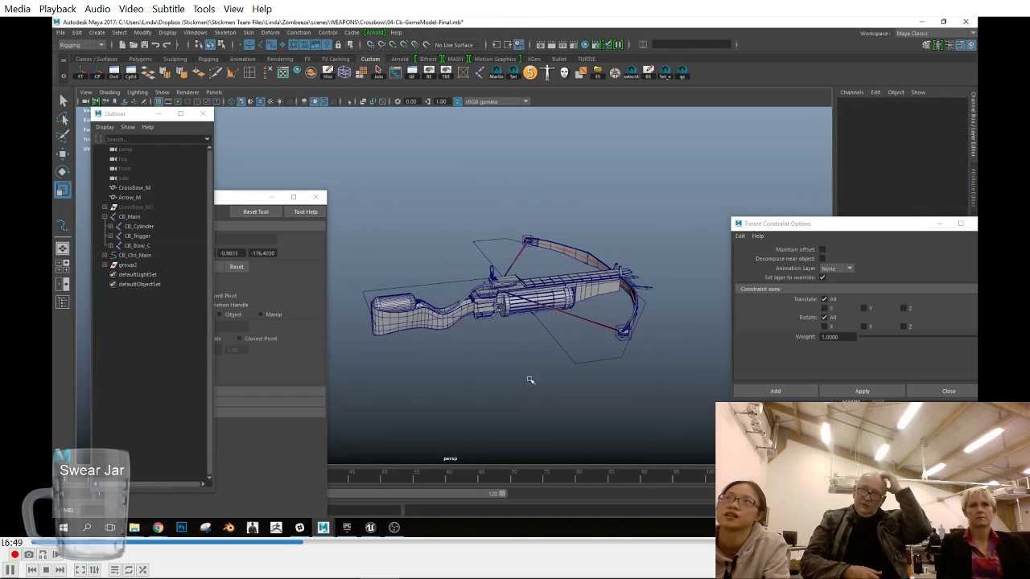
left_click(948, 391)
left_click_drag(498, 334, 516, 419, "alt")
left_click(135, 255)
left_click(315, 197)
Step: Test the bowstring by moving the CB_Ctrl_String_C control along Z, and undo the move
left_click(500, 282)
key("w")
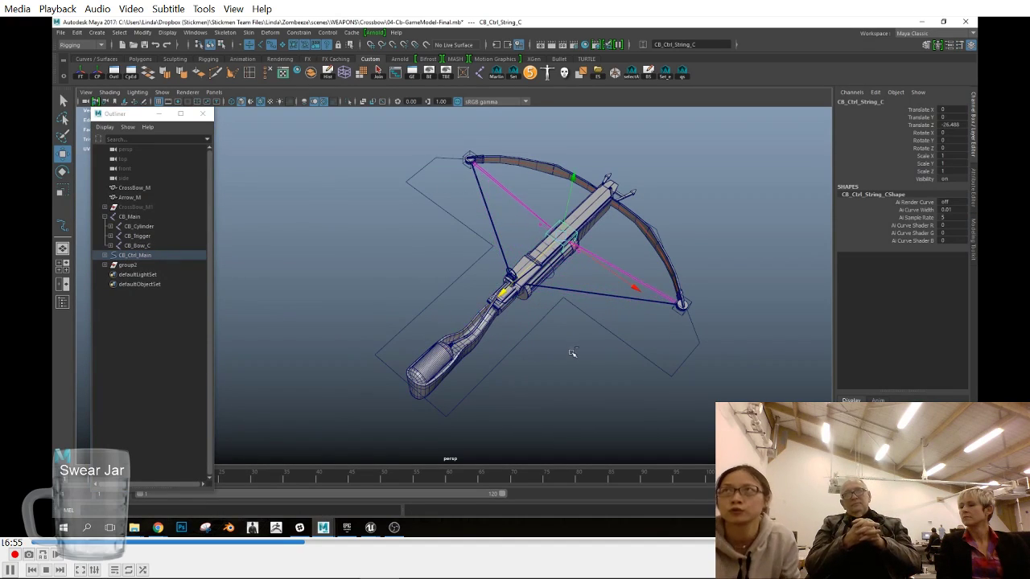
key("ctrl+z")
left_click_drag(573, 352, 449, 329, "alt")
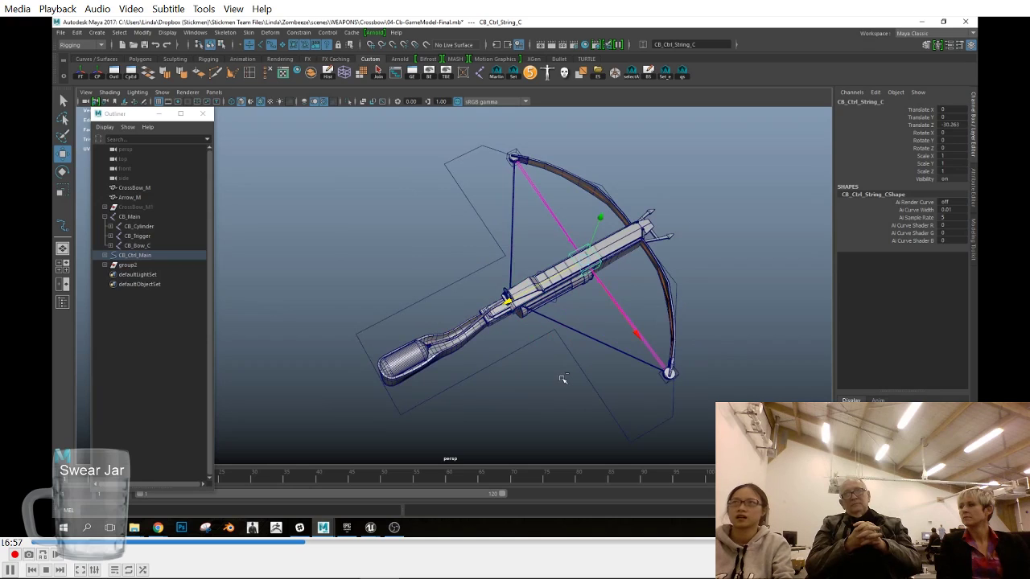
left_click_drag(558, 378, 487, 394, "alt")
left_click(554, 326)
left_click_drag(554, 326, 531, 315, "alt")
Step: Bind the CrossBow_M mesh to the CB_Main joint hierarchy with Bind Skin
left_click(520, 268)
left_click_drag(519, 268, 407, 308, "alt")
left_click(105, 217)
left_click(132, 217, "ctrl")
left_click(142, 189, "ctrl")
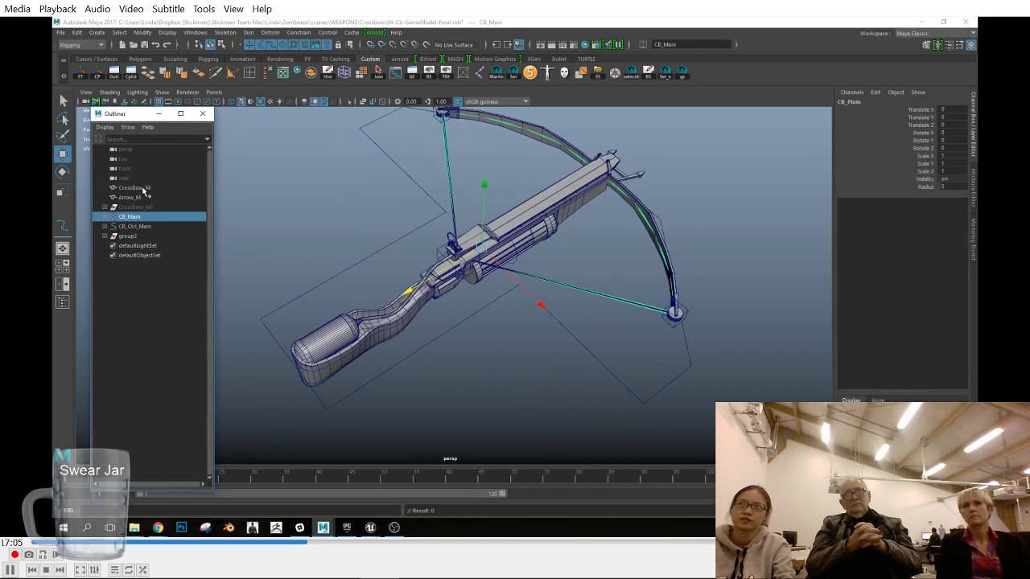
left_click(141, 189, "ctrl")
left_click(248, 33)
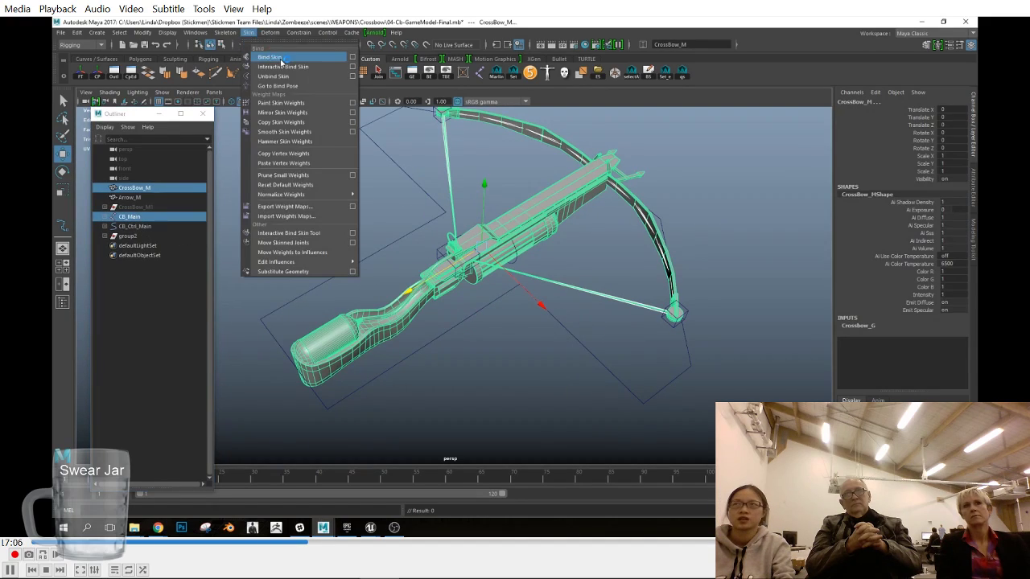
left_click(352, 59)
left_click(859, 393)
left_click(938, 393)
Step: Inspect the bound crossbow up close with CB_Main and CrossBow_M selected
left_click_drag(611, 322, 556, 242, "alt")
scroll(506, 306, "up", 4)
scroll(506, 327, "down", 3)
left_click(165, 225)
left_click(151, 216)
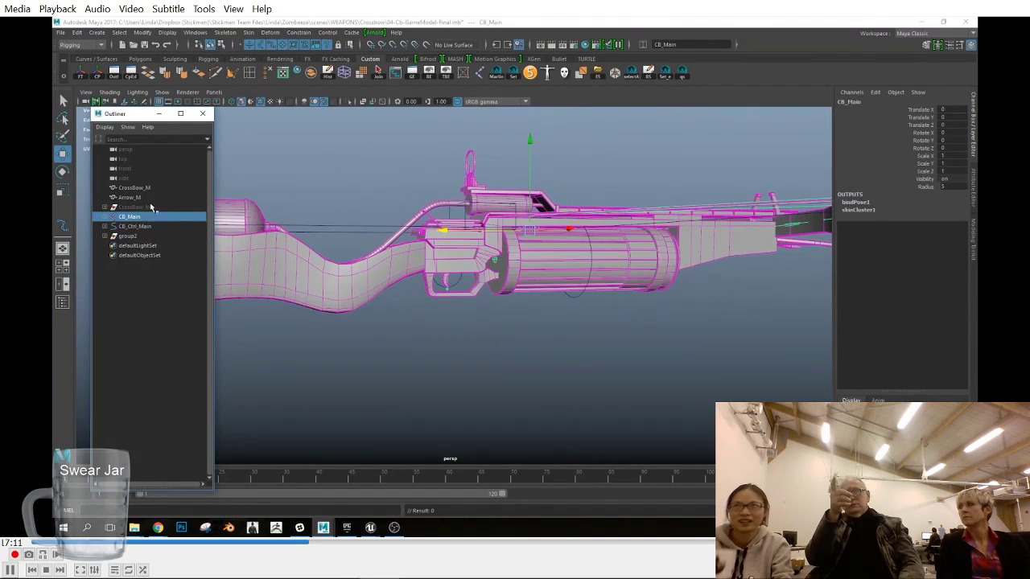
left_click(143, 189, "ctrl")
left_click(162, 93)
left_click(293, 104)
Step: Select the trigger's faces on the CrossBow_M mesh
left_click_drag(555, 362, 490, 346, "alt")
left_click(474, 297)
left_click_drag(474, 297, 515, 273, "alt")
scroll(515, 273, "up", 2)
left_click(517, 255)
right_click_drag(511, 279, 511, 309)
mouse_move(369, 280)
right_mouse_down()
mouse_move(364, 325)
mouse_move(366, 298)
right_mouse_up()
left_click(346, 278)
right_click_drag(337, 182, 338, 209)
double_click(451, 282)
Step: Isolate the selected trigger faces in the perspective view
scroll(415, 240, "up", 4)
left_click(162, 93)
mouse_move(179, 108)
left_click(286, 117)
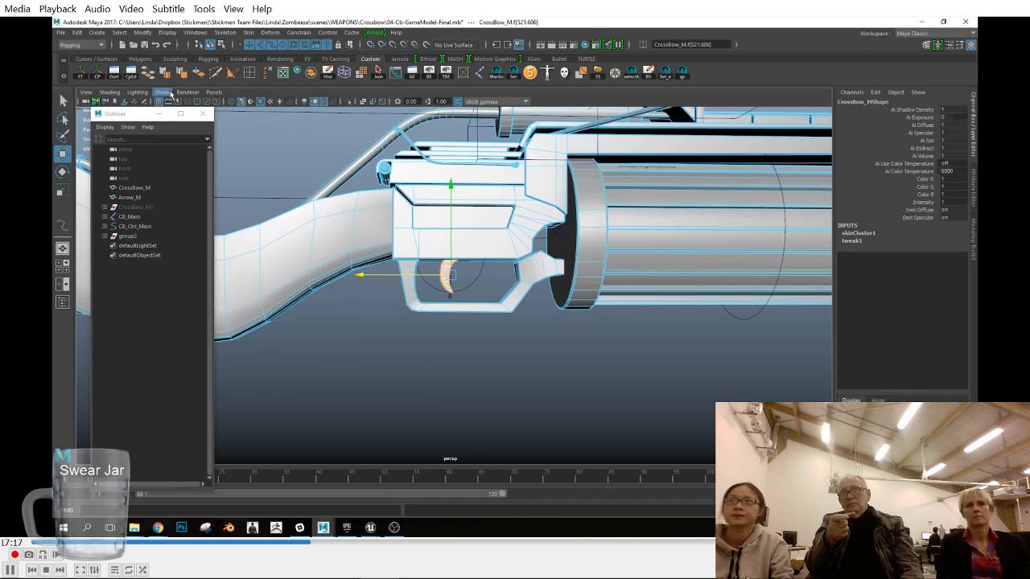
left_click(163, 93)
left_click(289, 107)
Step: Select the trigger's vertices, edit their CB_Trigger smooth skin weights in the Component Editor, and leave the isolated view
right_click_drag(448, 276, 402, 274)
left_click_drag(409, 233, 526, 340)
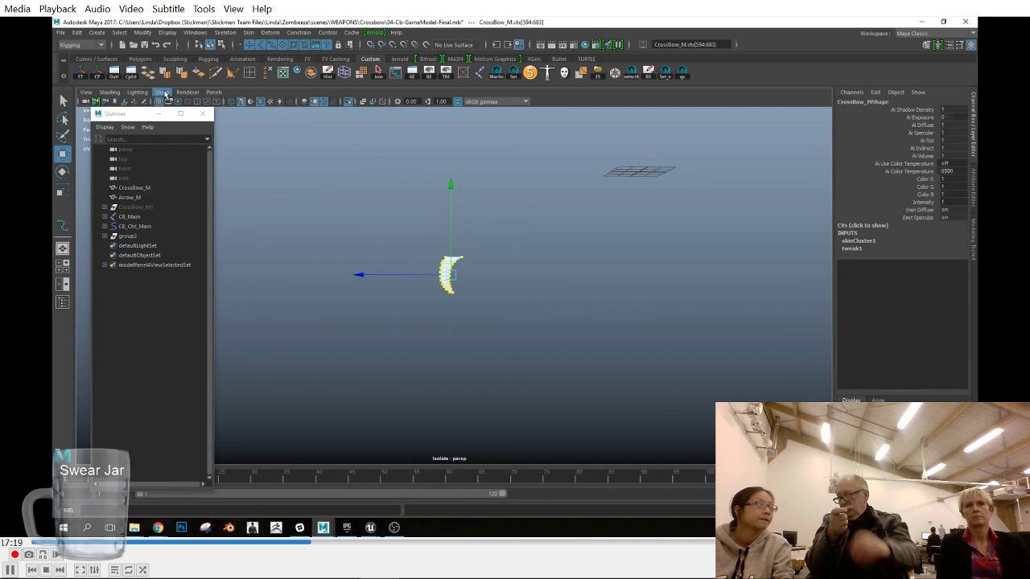
left_click(131, 73)
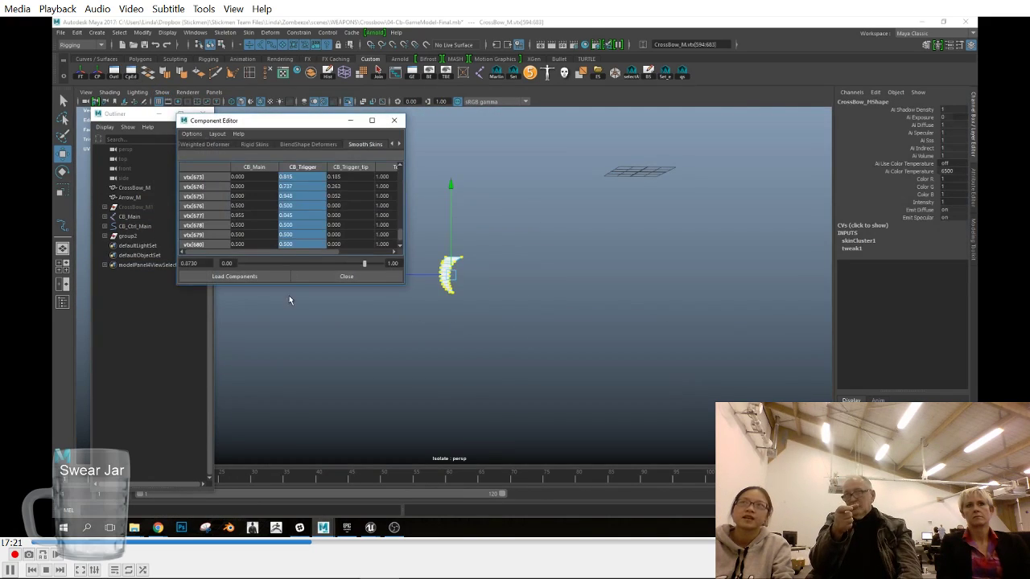
left_click_drag(291, 323, 423, 363)
left_click(394, 121)
left_click(164, 94)
mouse_move(178, 106)
left_click(288, 107)
Step: Select the faces of the cylinder's end rings and body slats on CrossBow_M
scroll(523, 282, "down", 5)
scroll(612, 343, "up", 4)
right_click_drag(426, 249, 427, 344)
double_click(390, 268)
scroll(547, 236, "up", 4)
left_click_drag(547, 237, 509, 241, "alt")
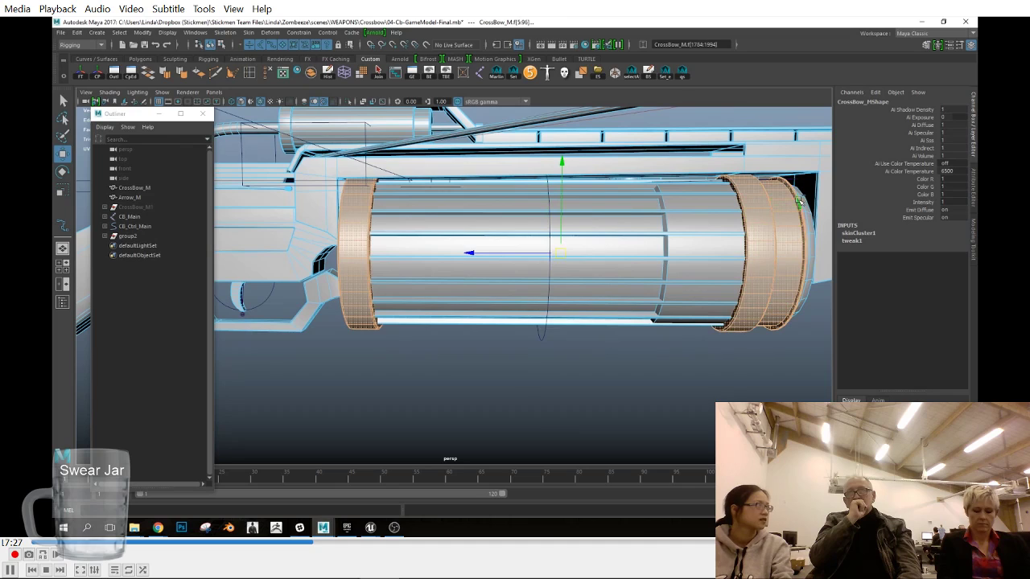
double_click(653, 210, "shift")
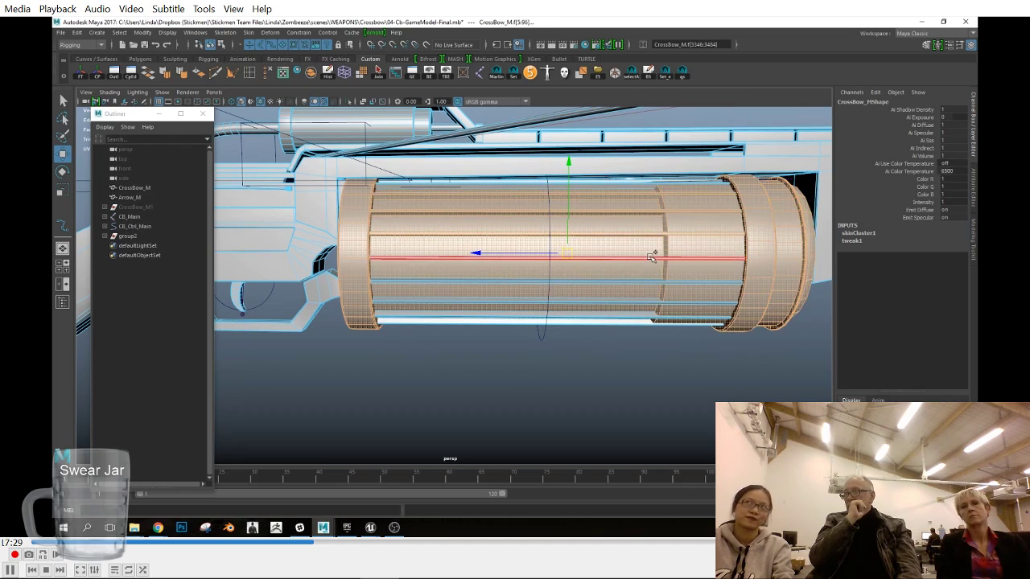
Step: Add the cylinder's remaining slat faces on the underside and far side to the selection
left_click_drag(651, 317, 432, 257, "alt")
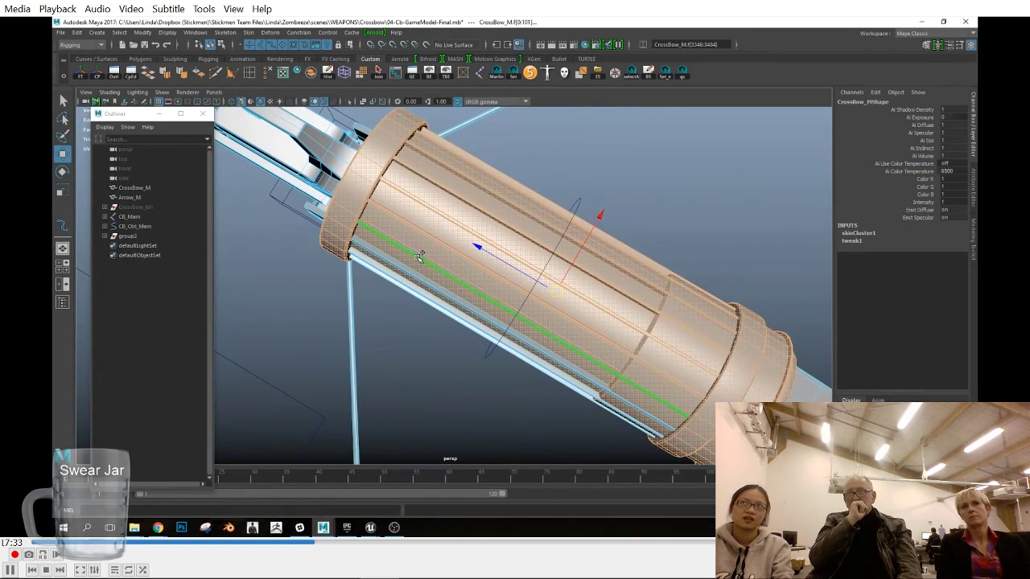
left_click_drag(400, 288, 572, 315, "alt")
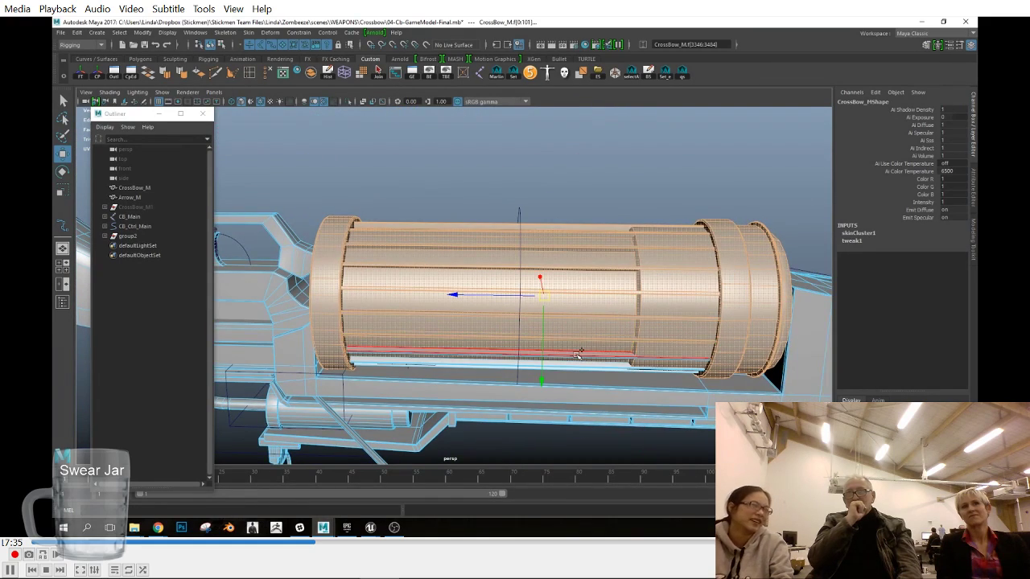
left_click_drag(578, 354, 620, 402, "alt")
double_click(620, 379, "shift")
left_click_drag(484, 457, 595, 326, "alt")
right_click_drag(402, 265, 506, 263, "alt")
key("4")
mouse_move(506, 263)
left_mouse_down("alt")
mouse_move(474, 277)
mouse_move(391, 232)
mouse_move(386, 215)
left_mouse_up("alt")
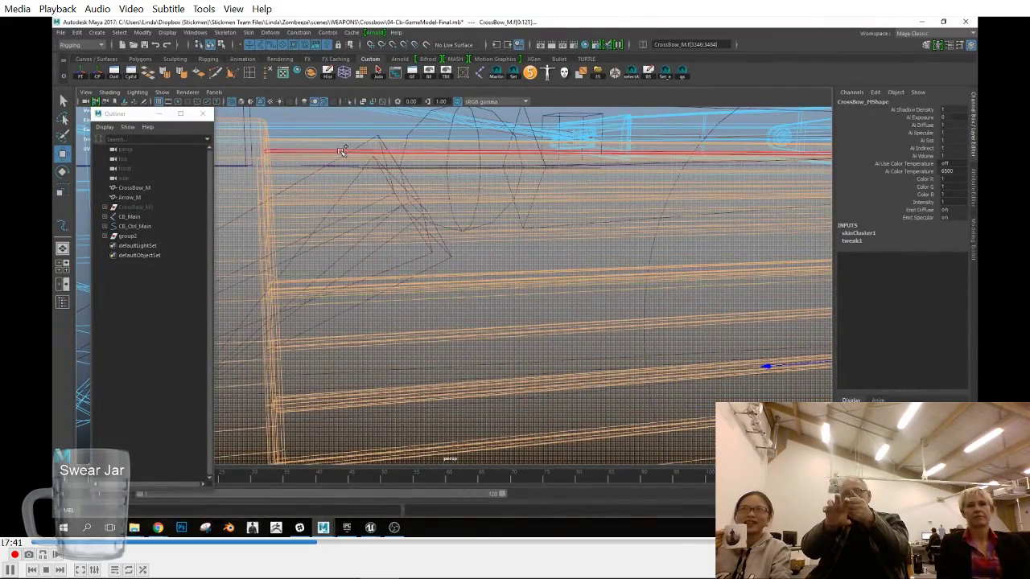
Step: Isolate the selected cylinder faces in the perspective view
right_click_drag(354, 233, 303, 285, "alt")
left_click_drag(304, 285, 354, 294, "alt")
right_click_drag(403, 306, 362, 310, "alt")
left_click_drag(362, 310, 420, 354, "alt")
left_click(162, 92)
mouse_move(242, 110)
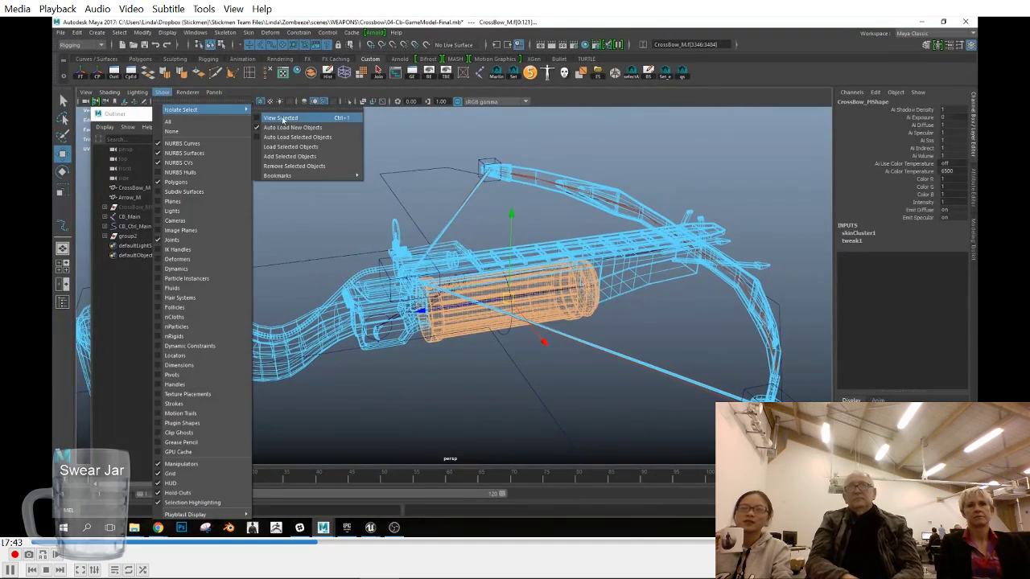
left_click(278, 117)
Step: Set the CB_Cylinder smooth skin weight of all cylinder vertices to 1, and return to the full shaded view
right_click_drag(523, 292, 481, 292)
left_click_drag(643, 382, 362, 226)
left_click(131, 74)
left_click_drag(407, 296, 686, 359)
left_click_drag(683, 189, 684, 354)
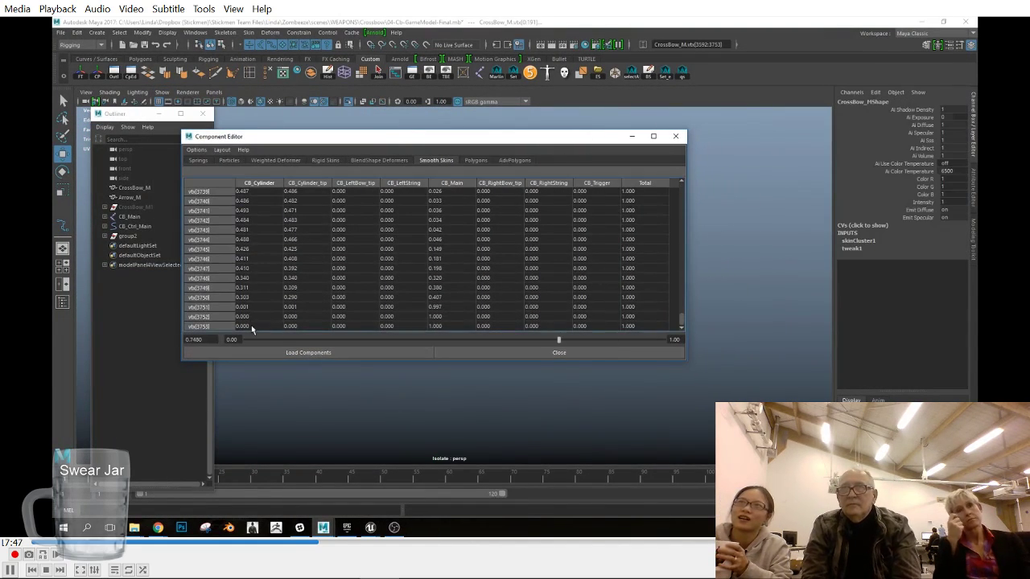
left_click(251, 328, "shift")
type("1")
key("Return")
left_click(676, 137)
left_click(161, 93)
mouse_move(241, 110)
left_click(283, 119)
key("5")
Step: Select the bowstring's faces on the CrossBow_M mesh
left_click_drag(646, 327, 641, 249, "alt")
right_click_drag(641, 248, 682, 236)
left_click(652, 301)
left_click_drag(650, 303, 544, 200, "alt")
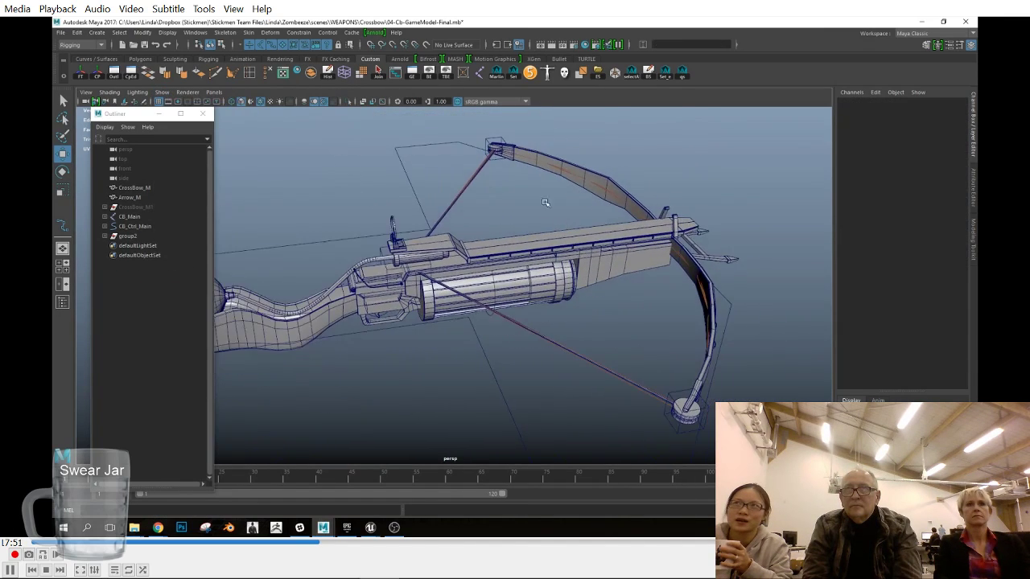
middle_click_drag(545, 200, 403, 105, "alt")
right_click_drag(483, 201, 683, 273, "alt")
left_click(567, 280)
right_click(676, 266)
left_click_drag(482, 262, 561, 278, "alt")
left_click(533, 219)
right_click_drag(560, 279, 531, 254, "alt")
right_click_drag(592, 249, 591, 276)
double_click(559, 289)
left_click_drag(583, 318, 539, 334, "alt")
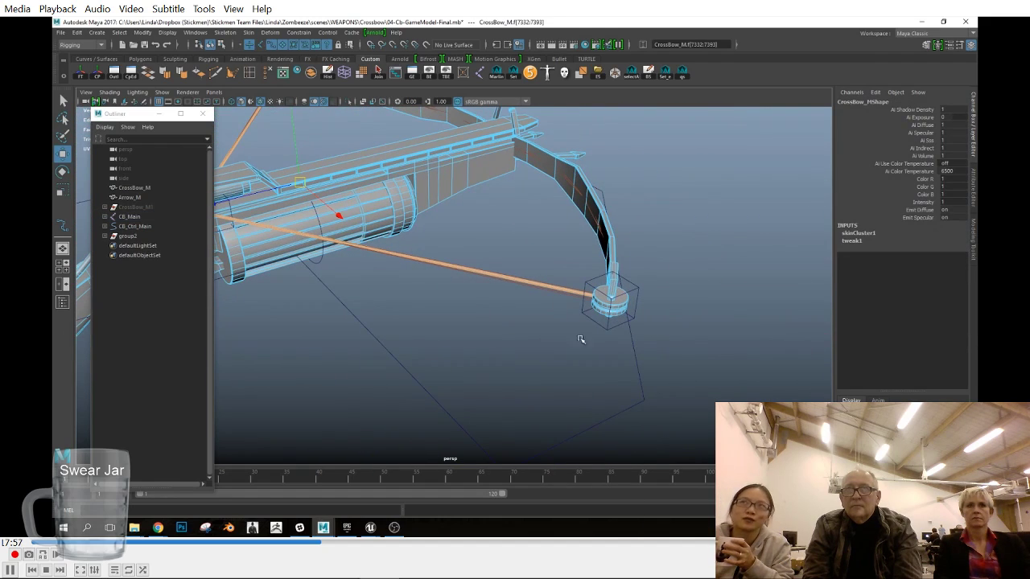
Step: Add the wheel faces at both bow tips to the string selection and isolate them in the view
right_click_drag(563, 338, 657, 363, "alt")
double_click(673, 313, "shift")
right_click_drag(673, 313, 381, 311, "alt")
left_click_drag(382, 311, 494, 320, "alt")
double_click(523, 257, "shift")
right_click_drag(494, 320, 534, 311, "alt")
left_click_drag(535, 310, 402, 318, "alt")
right_click_drag(402, 318, 426, 321, "alt")
left_click(163, 92)
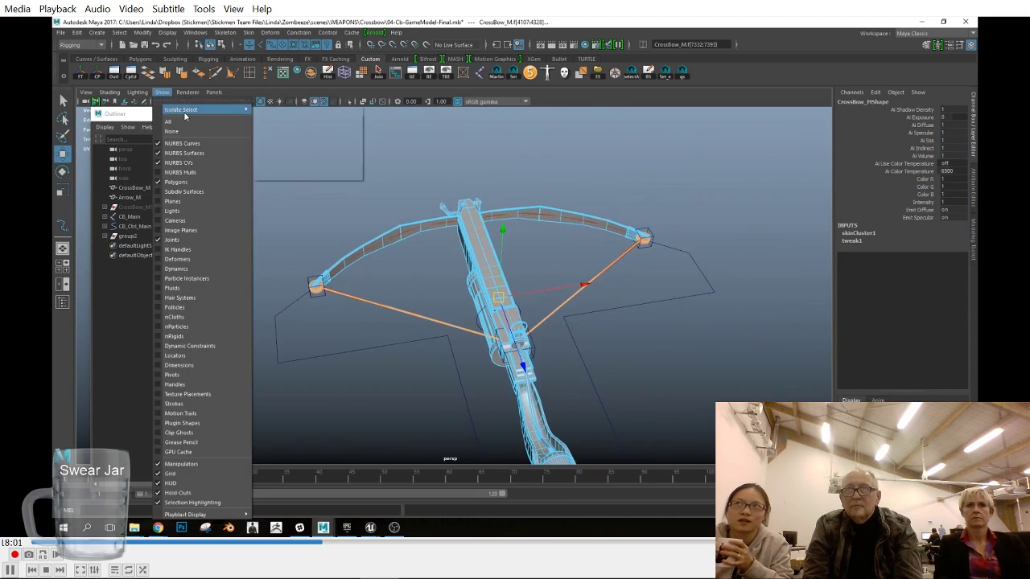
mouse_move(182, 111)
left_click(275, 111)
Step: Select the left bow wheel's vertices and set their CB_LeftBow_tip smooth skin weights to 1
left_click(395, 250)
right_click_drag(375, 239, 326, 237)
right_click_drag(410, 276, 438, 281, "alt")
left_click_drag(261, 254, 331, 336)
middle_click_drag(333, 338, 372, 278, "alt")
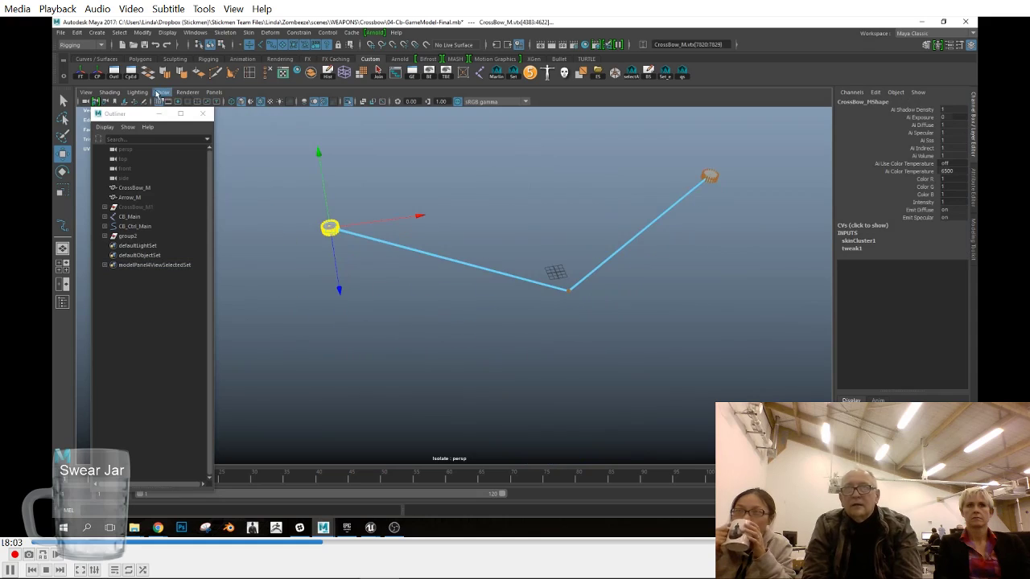
left_click(130, 73)
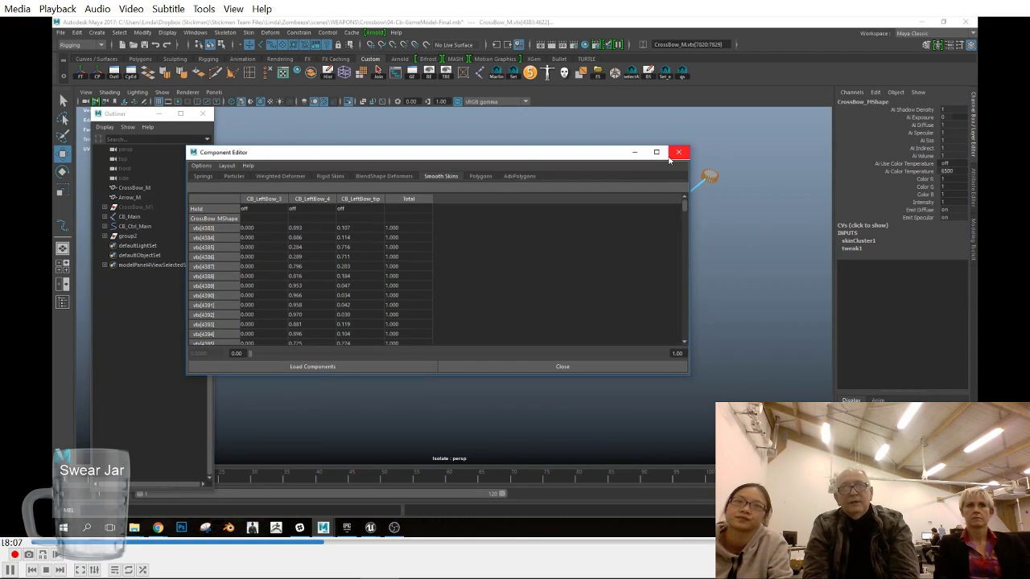
left_click_drag(683, 208, 684, 340)
left_click_drag(358, 340, 360, 206)
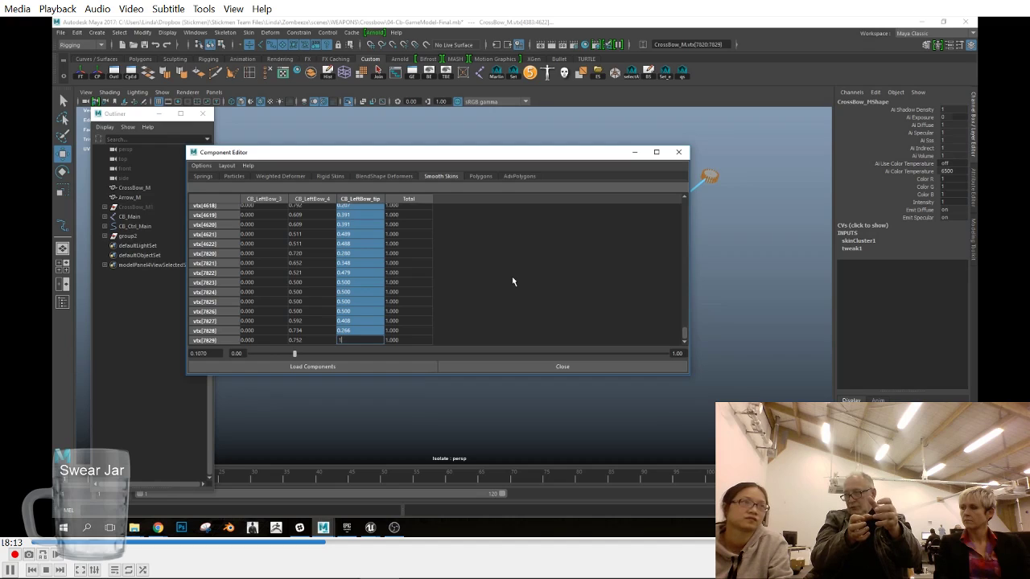
type("1")
key("Return")
left_click(679, 152)
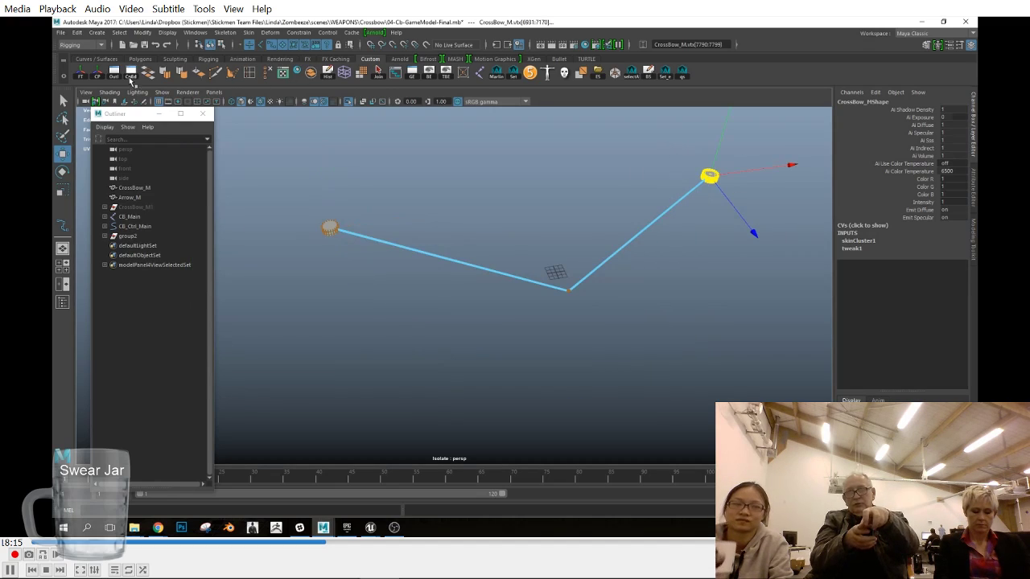
Step: Set the right bow wheel vertices' smooth skin weights to 1 for the right bow tip joint
left_click(130, 79)
left_click(360, 244)
left_click_drag(687, 222, 686, 352)
left_click(361, 352, "shift")
type("1")
key("Return")
left_click(680, 168)
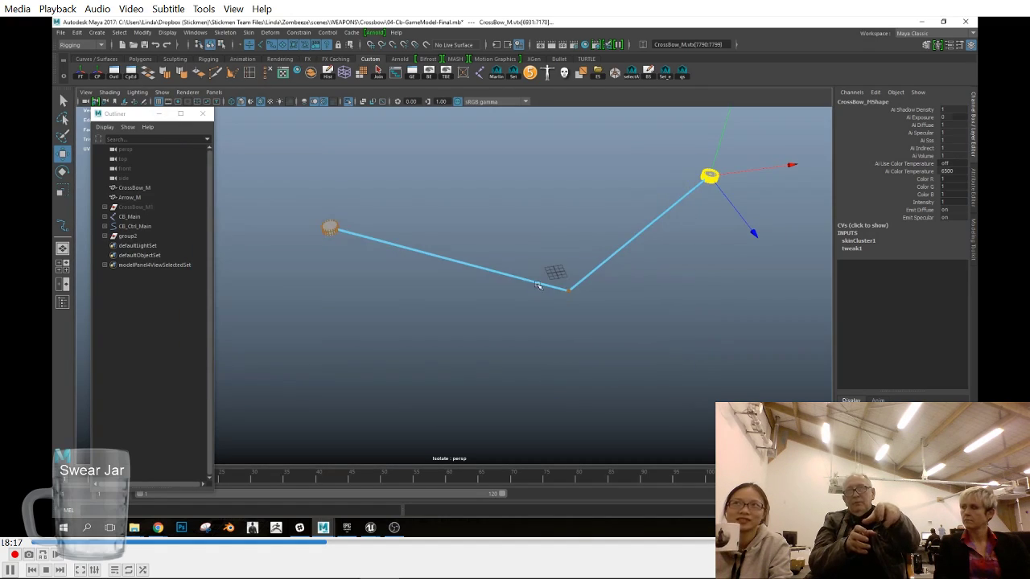
Step: Select the vertices at the string's centre and set their CB_LeftBow_tip and CB_RightBow_tip smooth skin weights to 0
left_click_drag(604, 331, 616, 378, "alt")
scroll(595, 363, "up", 3)
left_click_drag(539, 374, 592, 422)
left_click(131, 75)
left_click_drag(280, 288, 275, 366)
type("0")
key("Return")
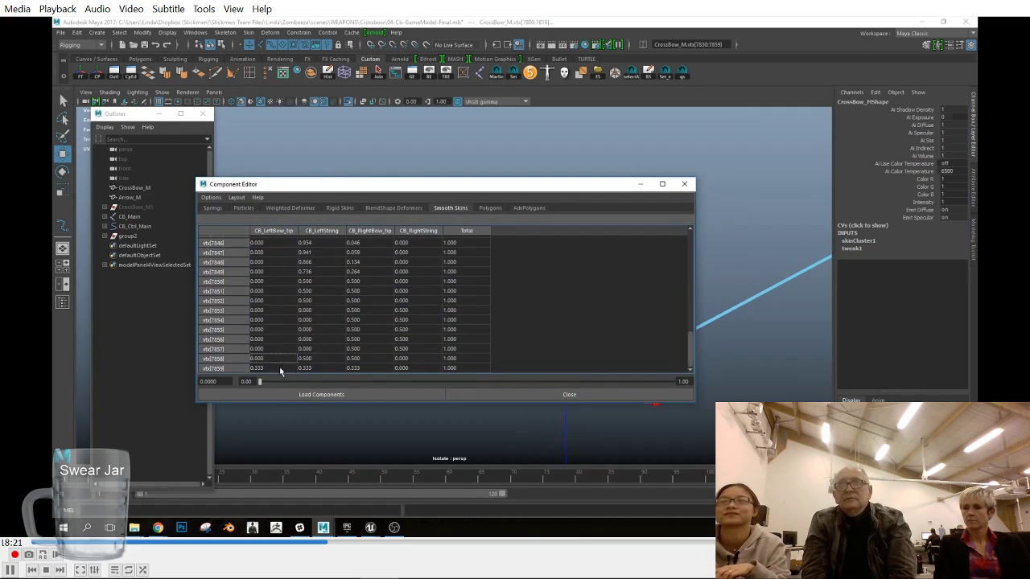
left_click_drag(320, 259, 319, 366)
type("0")
key("Return")
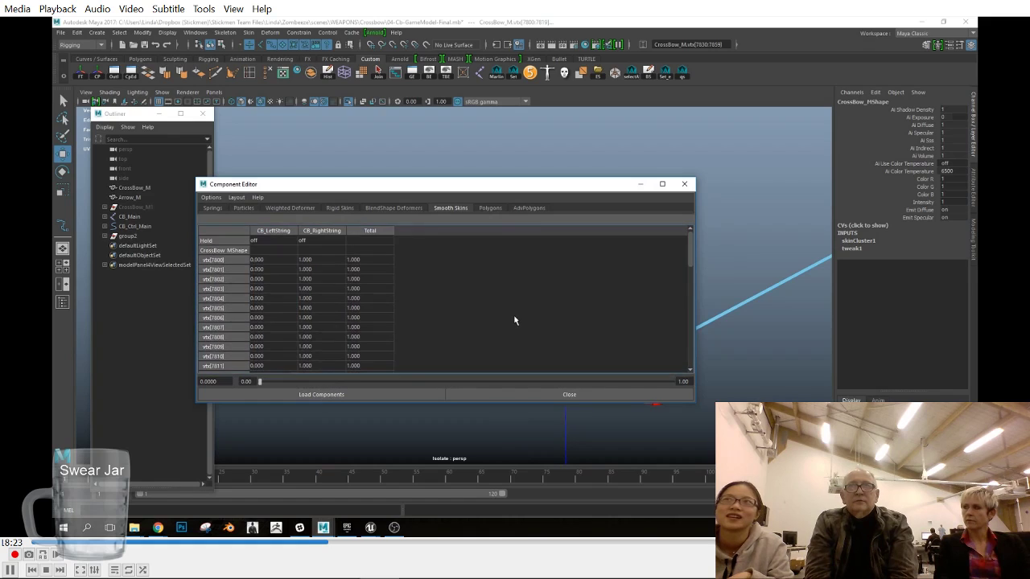
left_click(684, 184)
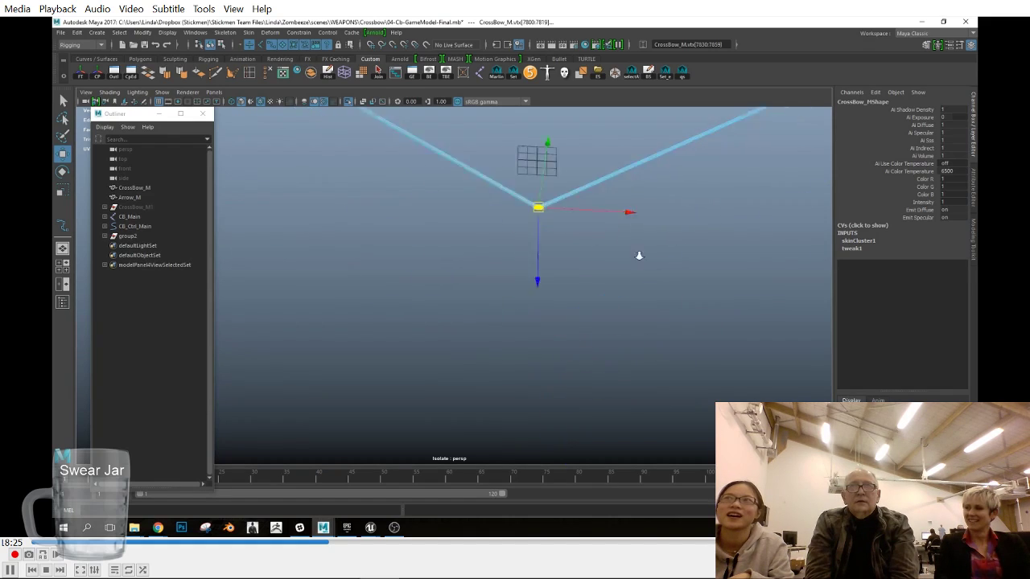
Step: Leave the isolated string view and show the whole crossbow again
key("space")
middle_click_drag(548, 363, 439, 297, "alt")
right_click_drag(439, 298, 764, 398, "alt")
middle_click_drag(764, 398, 689, 349, "alt")
key("space")
right_click_drag(676, 310, 527, 273, "alt")
left_click(162, 93)
mouse_move(191, 108)
left_click(281, 117)
Step: Select the faces of both bow limbs and isolate them in the view
left_click_drag(640, 322, 466, 280, "alt")
right_click_drag(466, 280, 616, 290, "alt")
left_click_drag(617, 290, 632, 301, "alt")
right_click_drag(473, 236, 473, 270)
double_click(439, 320)
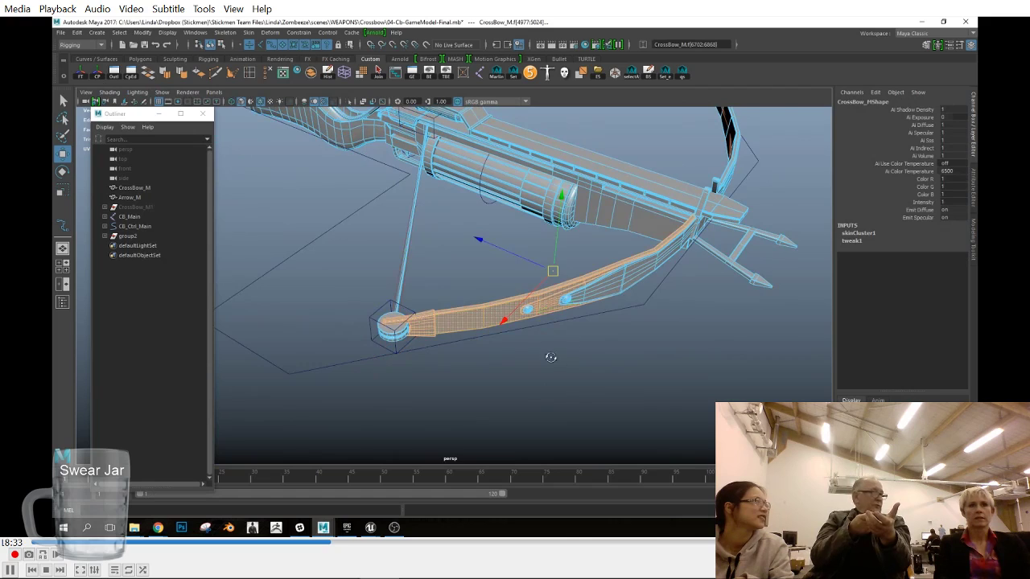
key("f")
left_click_drag(350, 200, 557, 227, "alt")
left_click_drag(735, 174, 725, 252, "alt")
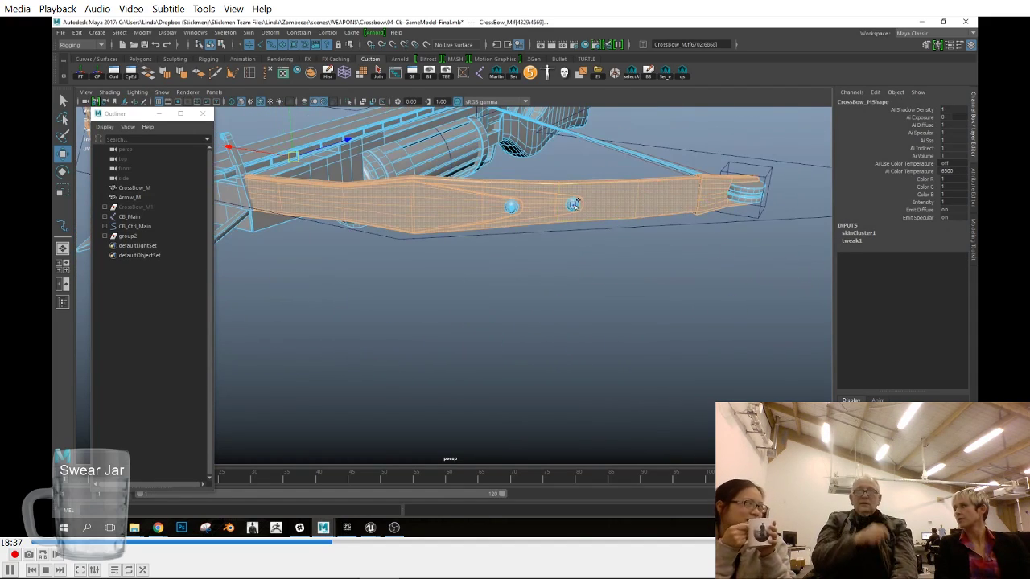
left_click_drag(626, 288, 587, 287, "alt")
left_click(162, 93)
mouse_move(189, 107)
left_click(284, 118)
Step: Select the right bow limb's vertices in the top view and open their smooth skin weights in the Component Editor
left_click(673, 334)
left_click_drag(673, 334, 646, 317, "alt")
key("space")
key("f")
right_click_drag(594, 201, 555, 199)
scroll(596, 242, "down", 1)
left_click_drag(793, 390, 459, 181)
left_click(134, 74)
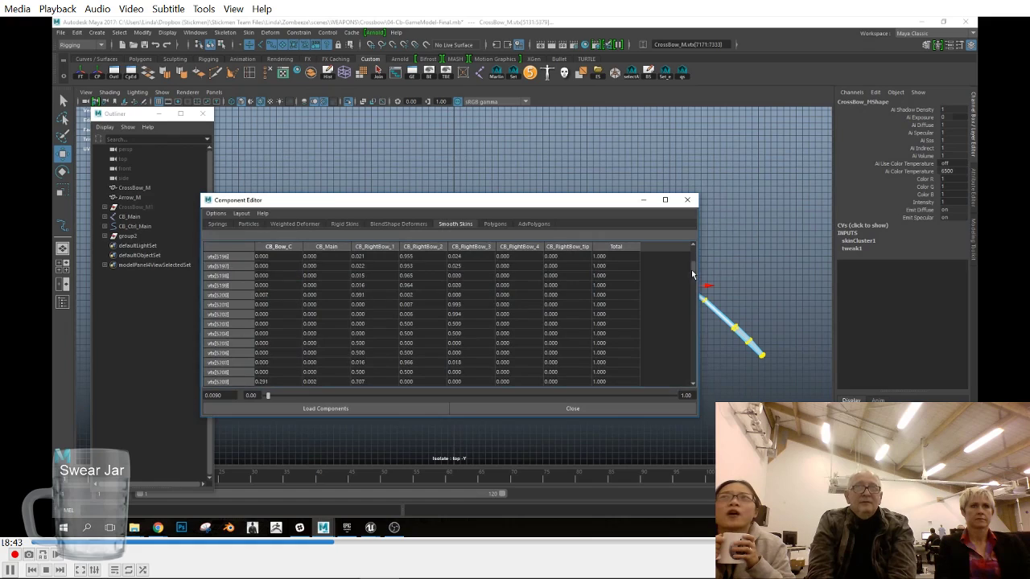
Step: Set the right limb vertices' CB_Bow_C, CB_Main and CB_RightBow_tip smooth skin weights to 0
left_click_drag(692, 274, 693, 378)
left_click(266, 382, "shift")
key("Return")
left_click(273, 276)
left_click_drag(692, 254, 688, 385)
left_click(273, 382, "shift")
type("0")
key("Return")
left_click_drag(559, 206, 524, 144)
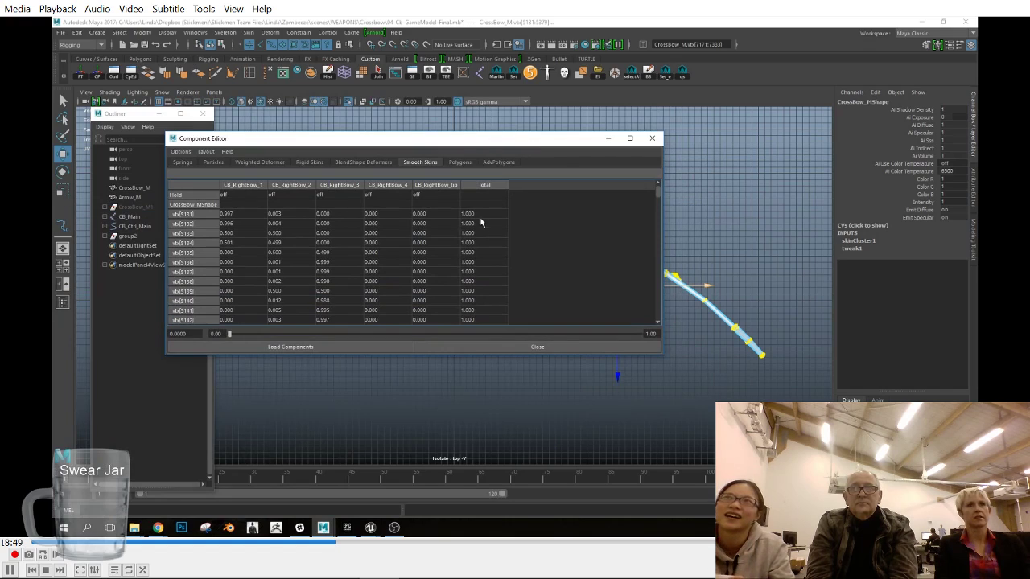
left_click_drag(659, 196, 661, 344)
left_click(444, 320, "shift")
type("0")
key("Return")
Step: Select the left bow limb's vertices and set their CB_Bow_C smooth skin weights to 0
left_click_drag(483, 139, 963, 137)
scroll(440, 198, "down", 1)
middle_click_drag(440, 199, 511, 182, "alt")
left_click_drag(518, 177, 243, 379)
left_click_drag(918, 138, 695, 75)
left_click(497, 150)
left_click_drag(916, 131, 915, 282)
left_click(503, 258, "shift")
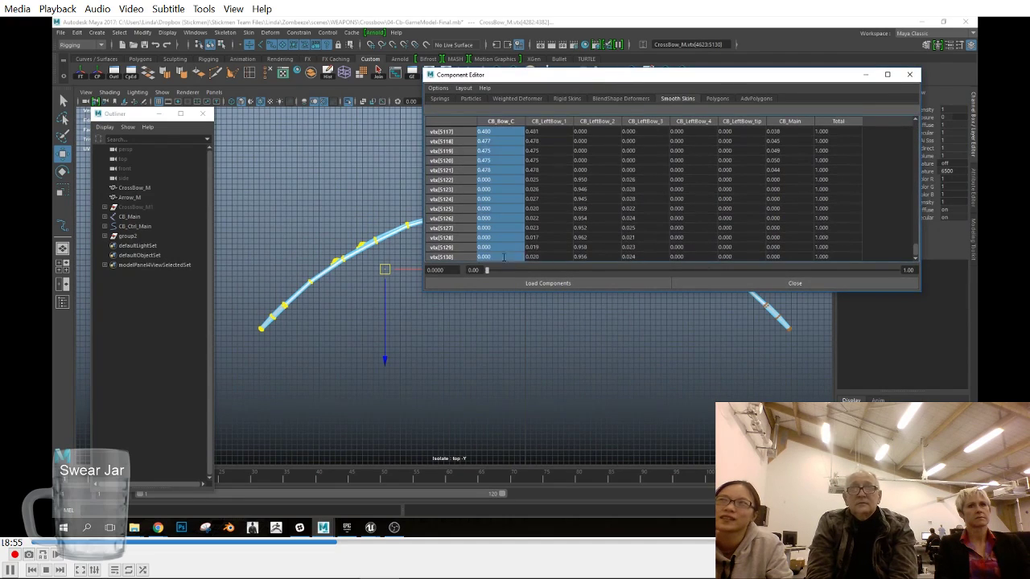
type("0")
key("Return")
Step: Set the left limb vertices' CB_LeftBow_tip and CB_Main smooth skin weights to 0 and close the Component Editor
left_click_drag(676, 151, 746, 263)
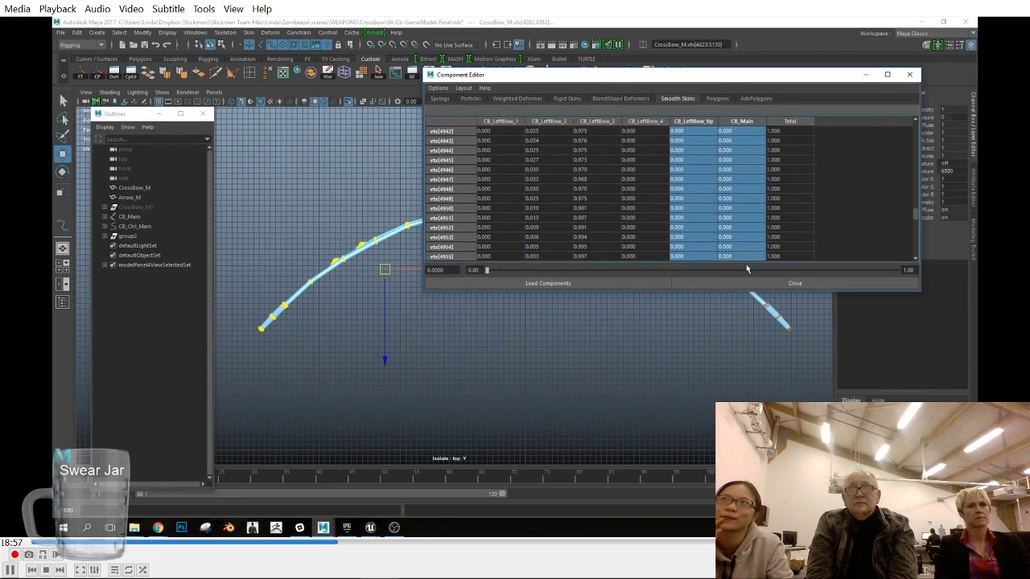
type("0")
key("Return")
left_click(910, 75)
Step: Leave the isolated bow limb view and show the whole crossbow in the perspective view
left_click(162, 92)
left_click(277, 108)
left_click_drag(566, 334, 508, 311, "alt")
key("space")
right_click(548, 278)
right_click(505, 280)
right_click_drag(587, 250, 631, 237)
Step: Select the faces of the parts at the bow's centre and isolate them
left_click(576, 317)
left_click_drag(576, 317, 696, 226, "alt")
right_click_drag(695, 226, 695, 252)
left_click_drag(694, 252, 688, 263, "alt")
double_click(527, 270)
left_click_drag(527, 271, 594, 291, "alt")
double_click(585, 239)
left_click(162, 93)
mouse_move(181, 110)
left_click(311, 117)
Step: Select the isolated centre parts' vertices and open their smooth skin weights in the Component Editor
left_click(515, 183)
right_click_drag(597, 213, 549, 213)
left_click_drag(555, 157, 639, 259)
left_click(130, 73)
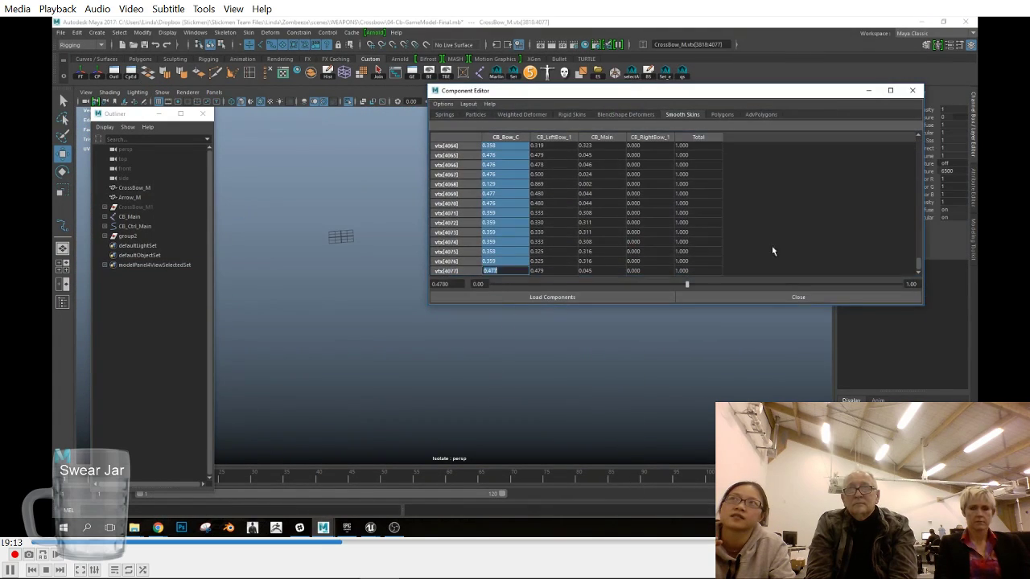
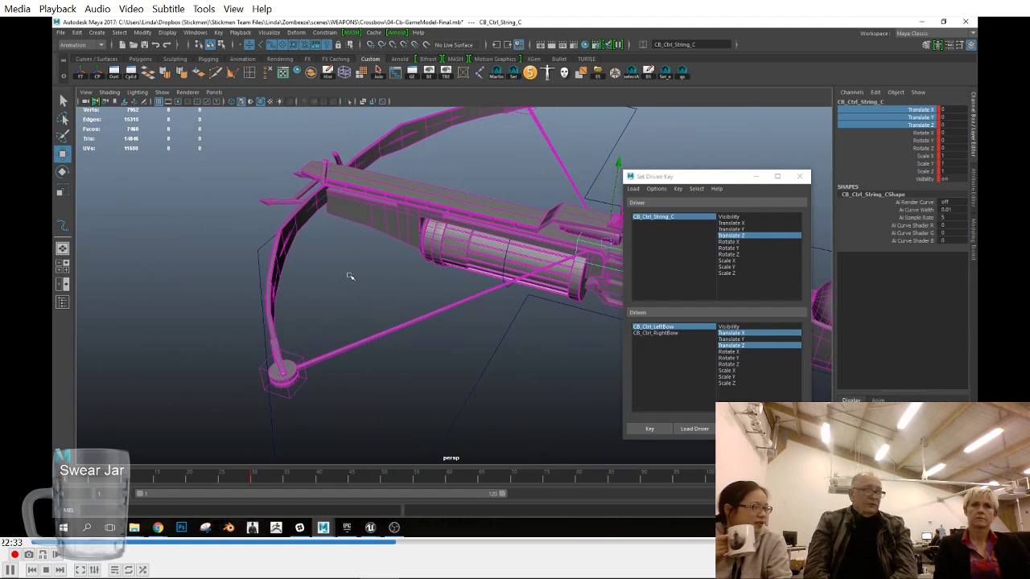
Step: Save the scene under the new name 05-Cb-Rig.mb in the Crossbow folder
left_click_drag(440, 292, 444, 337, "alt")
middle_click_drag(445, 337, 376, 301, "alt")
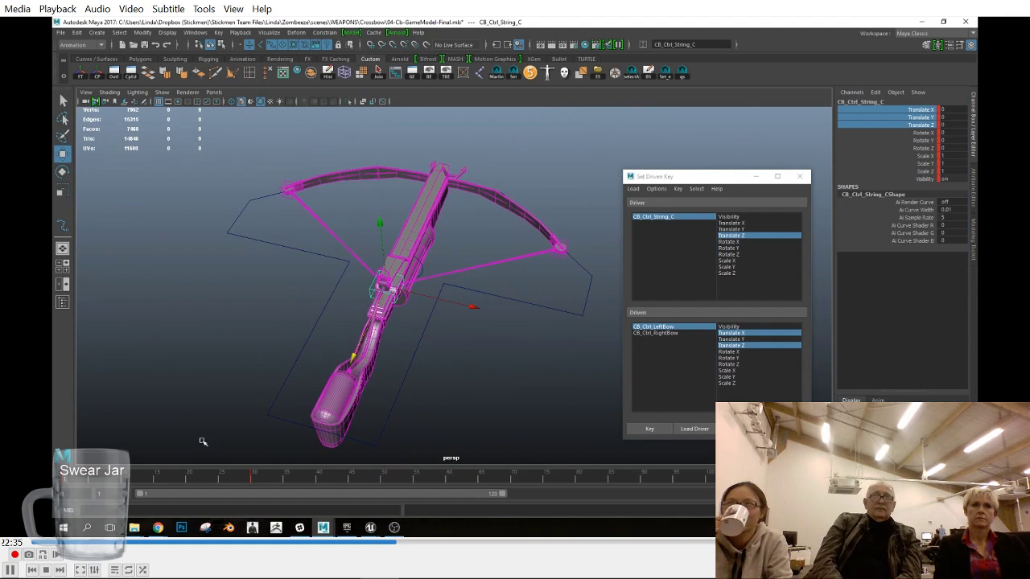
left_click(62, 32)
left_click(88, 70)
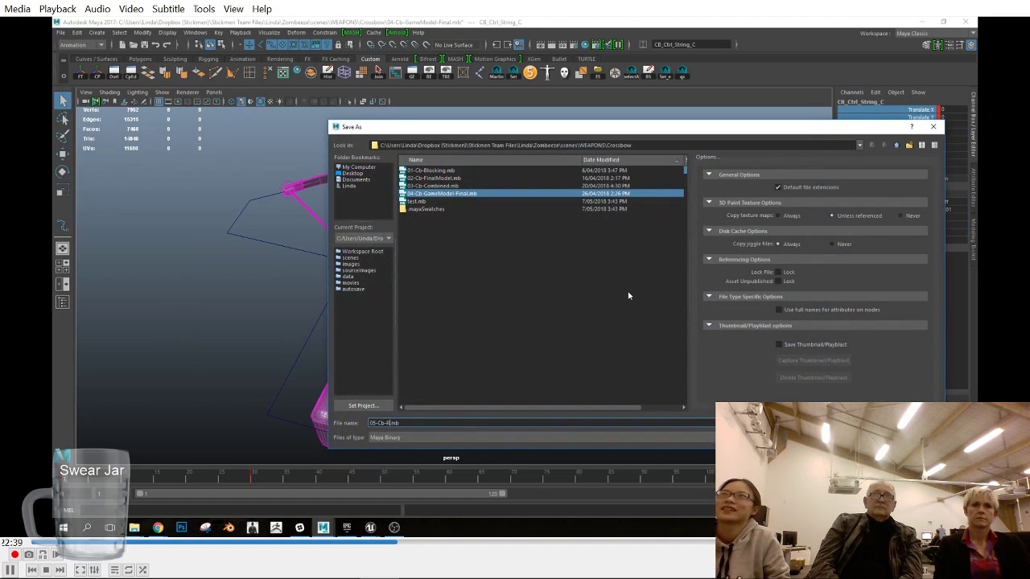
key("Return")
Step: Scrub through the timeline and examine how CrossBow_M's bow deforms in shaded and wireframe display
left_click(445, 167)
left_click_drag(478, 292, 336, 303, "alt")
left_click_drag(78, 475, 215, 480)
middle_click_drag(435, 266, 317, 311, "alt")
right_click_drag(317, 311, 382, 314, "alt")
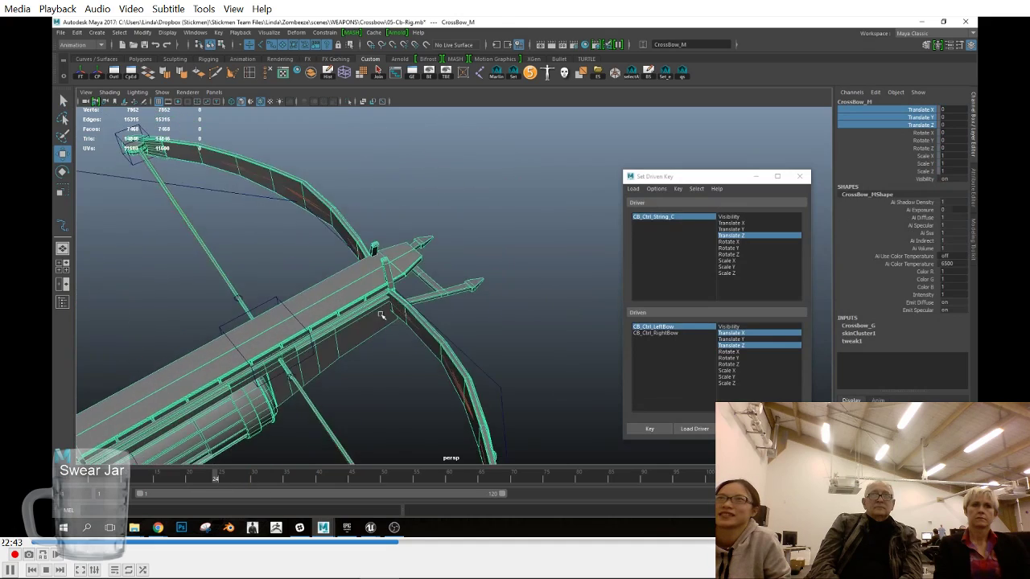
left_click_drag(381, 315, 402, 332, "alt")
key("4")
right_click_drag(338, 371, 384, 414, "alt")
left_click_drag(217, 478, 65, 474)
left_click_drag(430, 330, 265, 337, "alt")
middle_click_drag(266, 338, 317, 252, "alt")
left_click_drag(318, 252, 295, 217, "alt")
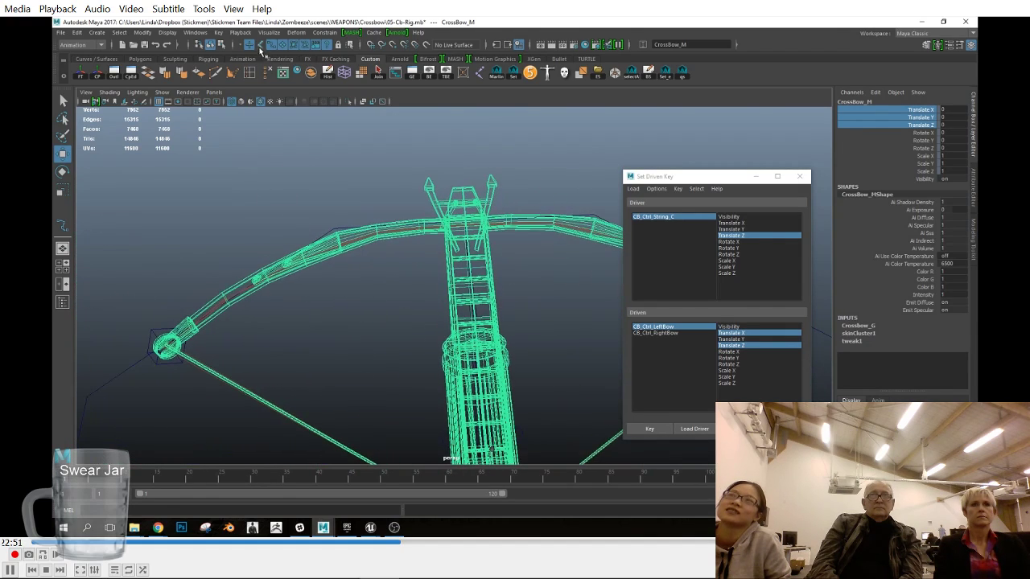
Step: Select the CB_LeftBow_1 joint and inspect the left bow's joint chain against the mesh
left_click(396, 234)
right_click_drag(395, 247, 515, 299, "alt")
mouse_move(68, 474)
left_mouse_down()
mouse_move(222, 480)
mouse_move(215, 466)
mouse_move(53, 455)
left_mouse_up()
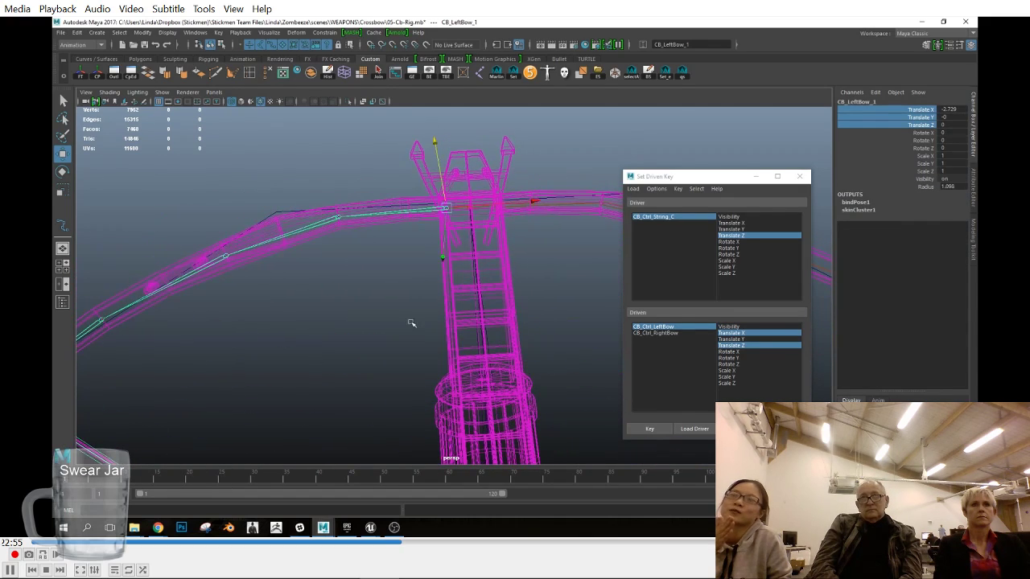
right_click_drag(315, 361, 368, 351, "alt")
left_click_drag(367, 351, 366, 364, "alt")
Step: Open the Outliner, expand CB_Main's joint hierarchy and place the window clear of the crossbow
left_click(113, 73)
left_click_drag(257, 119, 774, 67)
left_click_drag(877, 239, 882, 316)
left_click(706, 169)
left_click_drag(816, 70, 224, 53)
left_click_drag(331, 113, 211, 119)
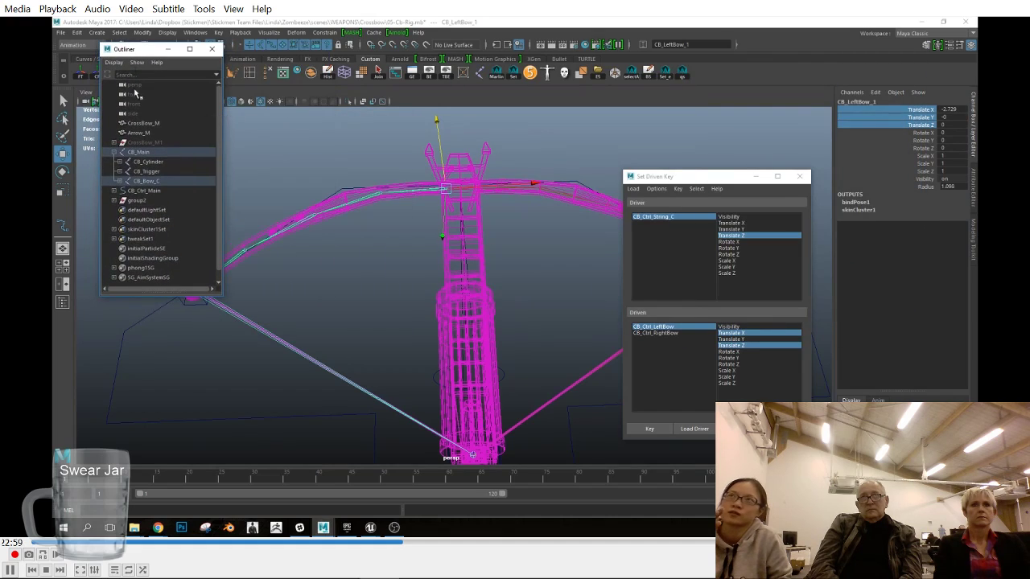
left_click_drag(140, 49, 95, 42)
left_click_drag(106, 289, 106, 315)
middle_click_drag(429, 312, 458, 309, "alt")
Step: Undo the bow control posing and driven key setup, back to an empty Set Driven Key window
key("ctrl+z")
key("ctrl+z")
key("ctrl+z")
key("ctrl+z")
key("ctrl+z")
key("ctrl+z")
key("ctrl+z")
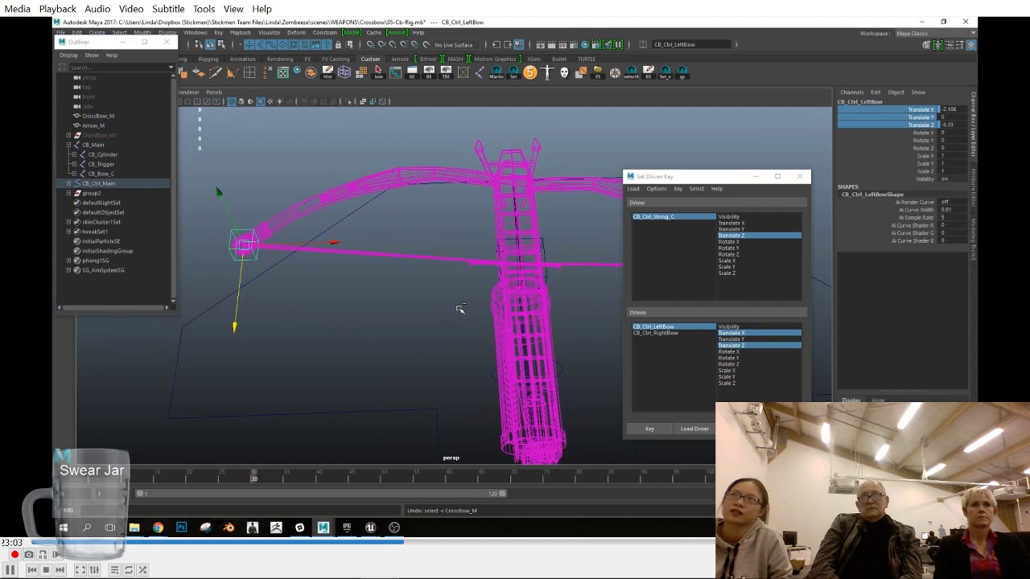
key("ctrl+z")
key("ctrl+z")
key("ctrl+z")
key("ctrl+z")
key("ctrl+z")
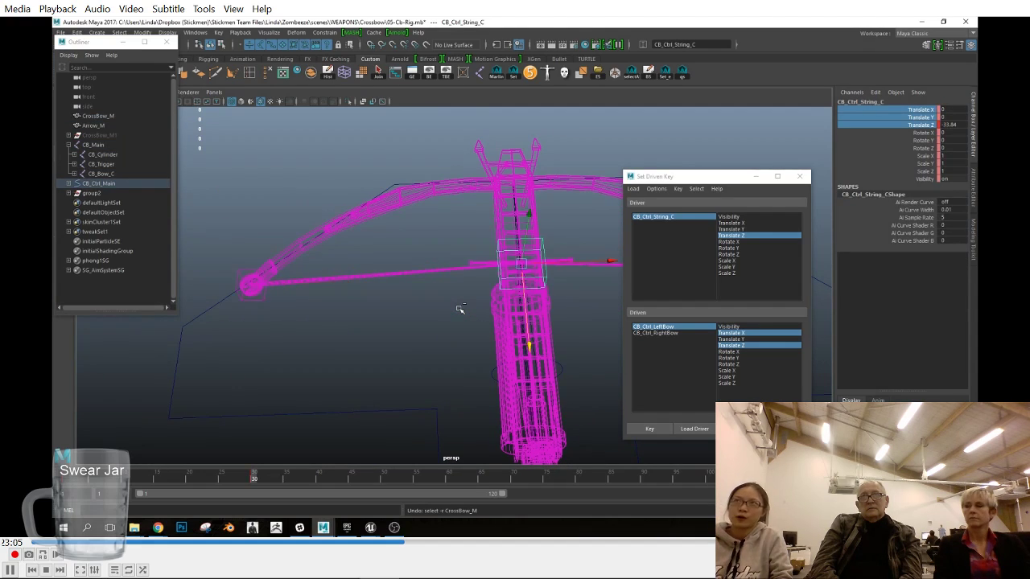
key("ctrl+z")
key("ctrl+z")
key("ctrl+z")
key("ctrl+z")
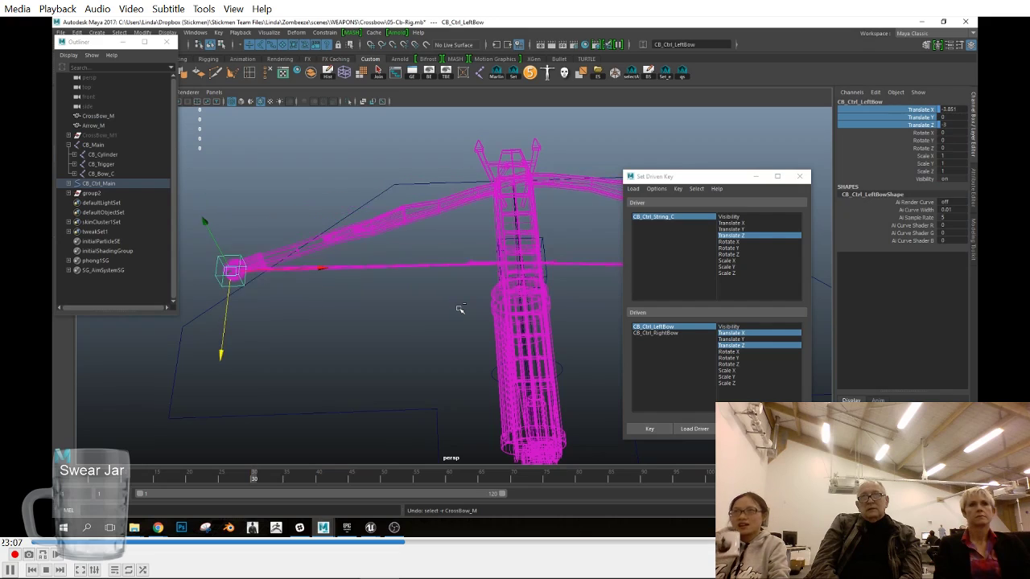
key("ctrl+z")
key("ctrl+z")
key("ctrl+z")
key("ctrl+z")
key("ctrl+z")
key("ctrl+z")
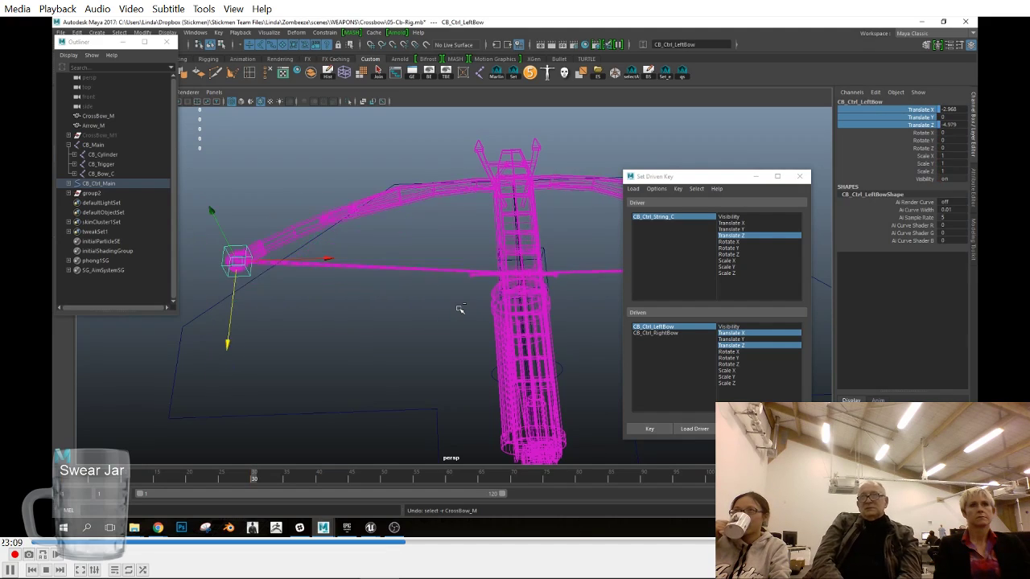
key("ctrl+z")
key("ctrl+z")
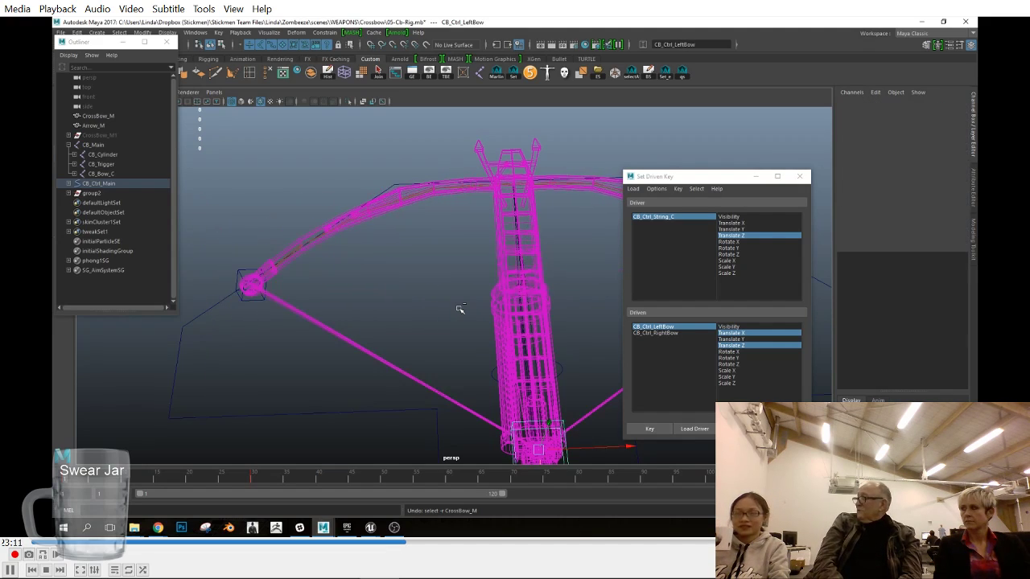
key("ctrl+z")
key("ctrl+z")
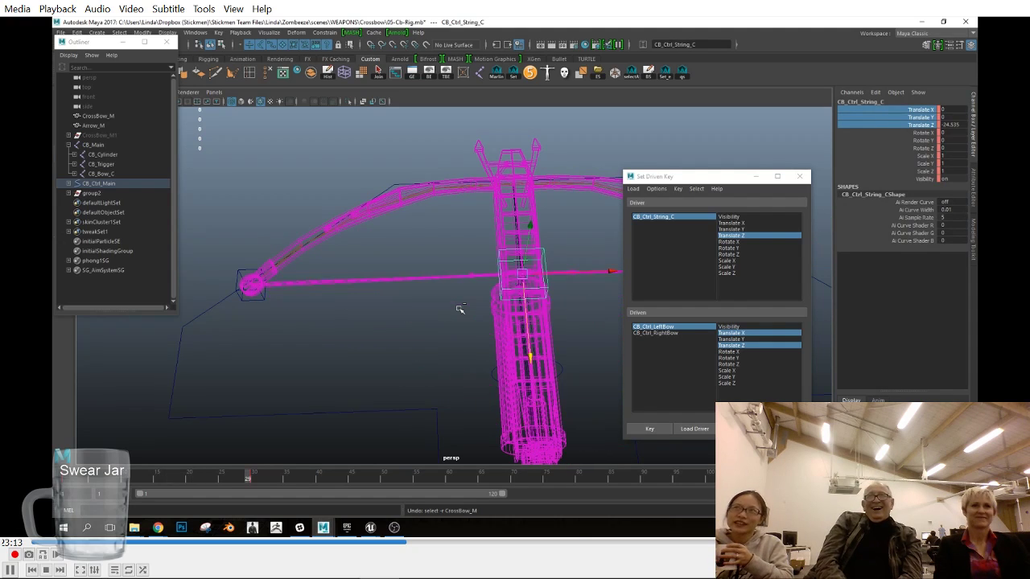
key("ctrl+z")
key("ctrl+z")
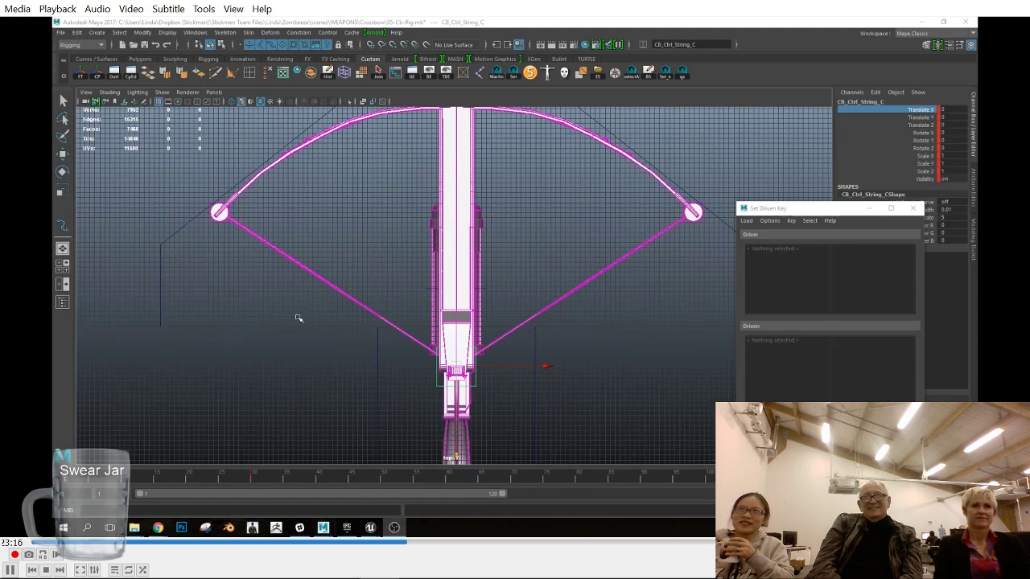
Step: Remove the keys from Translate X and Translate Z on the left and right bow controls
middle_click_drag(299, 319, 324, 351, "alt")
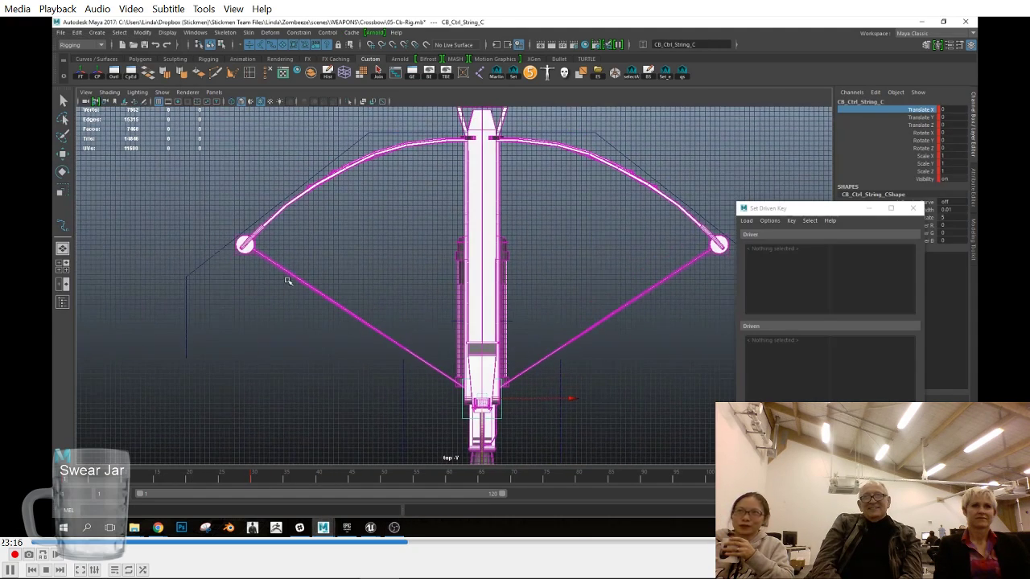
left_click(234, 260)
right_click(921, 111)
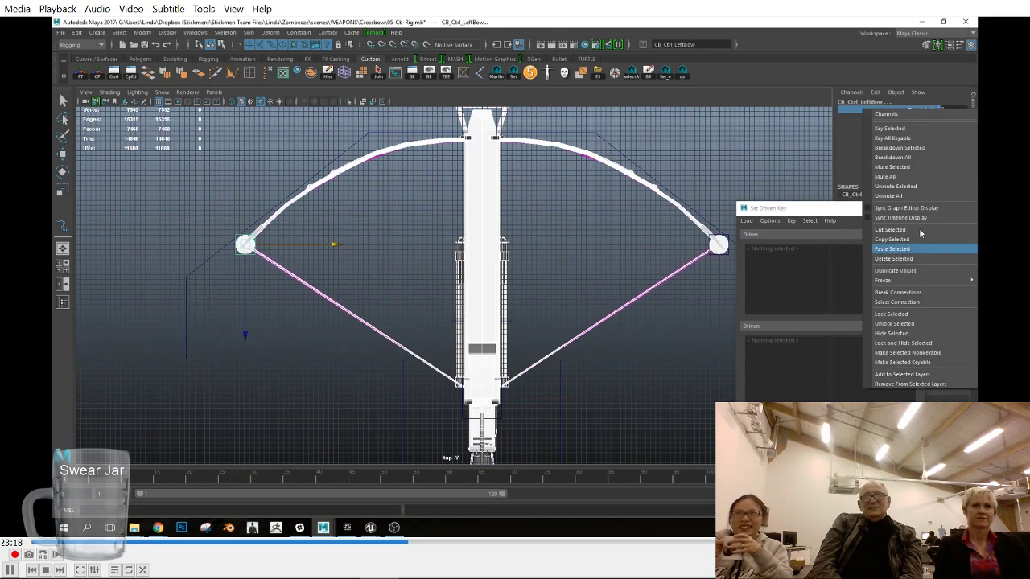
left_click(899, 148)
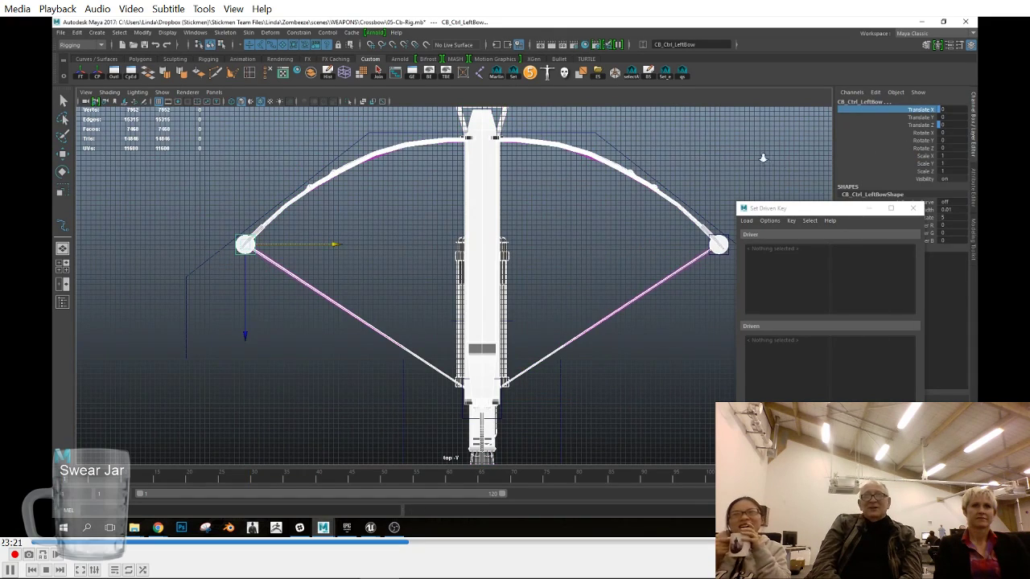
right_click(917, 110)
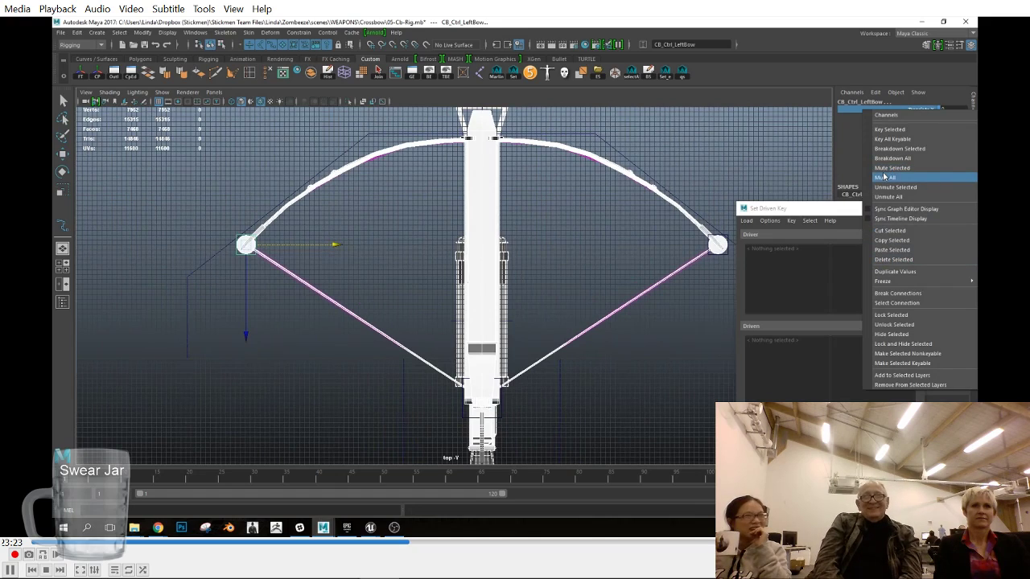
left_click(906, 160)
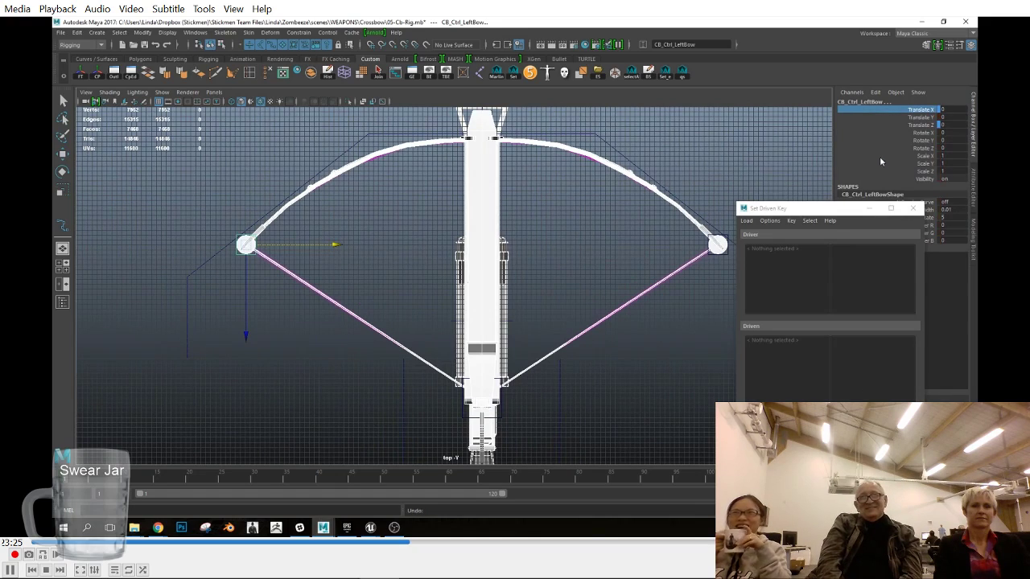
right_click(889, 123)
left_click(902, 262)
right_click(902, 109)
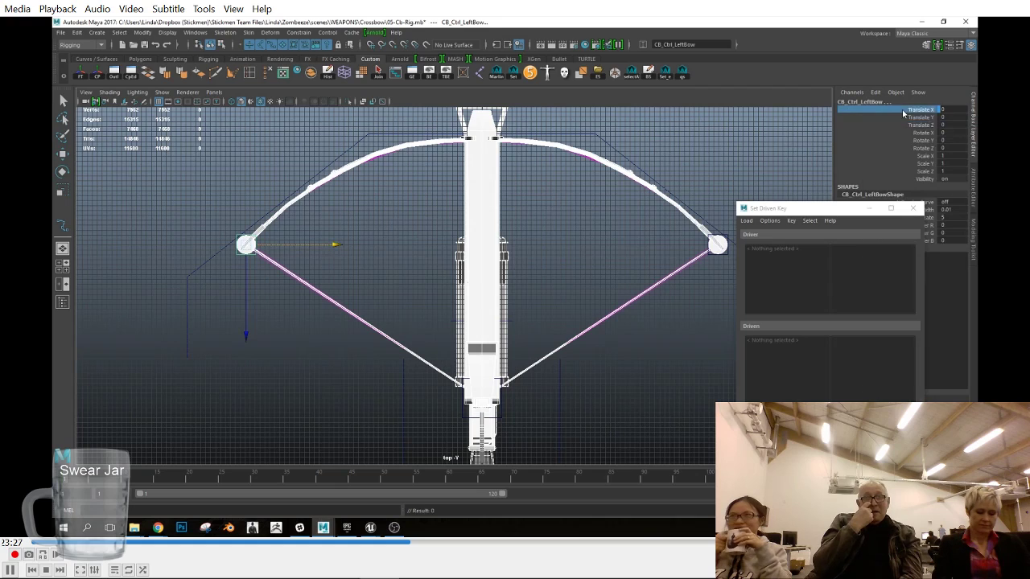
left_click(895, 252)
Step: Move CB_Ctrl_String_C along Z to -29.998, checking the string's alignment with the left bow wheel in wireframe
scroll(439, 253, "up", 1)
left_click(481, 422)
left_click_drag(482, 435, 486, 286)
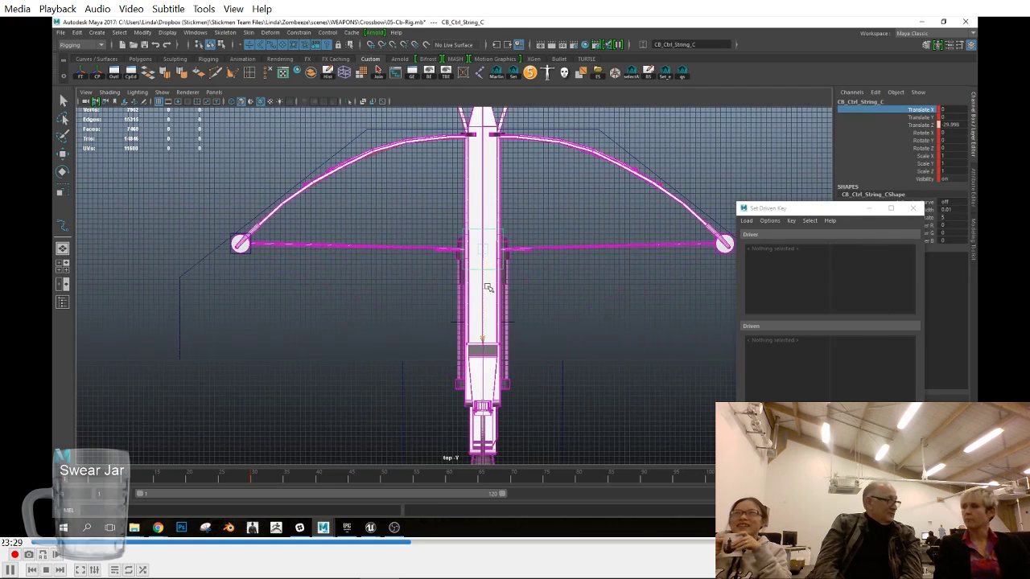
middle_click_drag(267, 292, 411, 311, "alt")
scroll(411, 311, "up", 6)
key("4")
middle_click_drag(337, 284, 415, 314, "alt")
right_click_drag(193, 284, 462, 362, "alt")
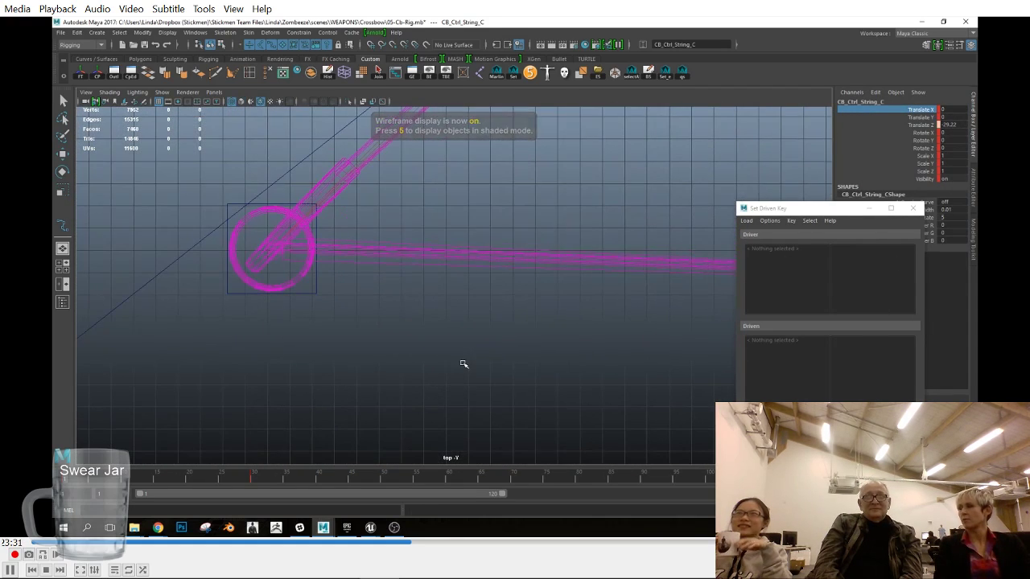
right_click_drag(566, 391, 555, 358, "alt")
middle_click_drag(556, 358, 469, 289, "alt")
left_click_drag(626, 309, 569, 278)
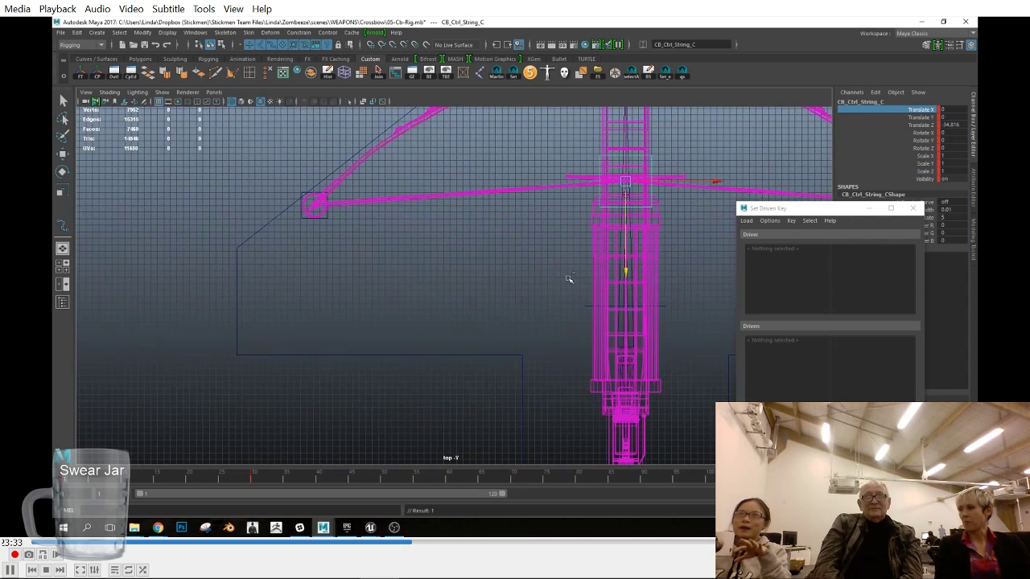
middle_click_drag(248, 222, 367, 292, "alt")
right_click_drag(346, 284, 579, 337, "alt")
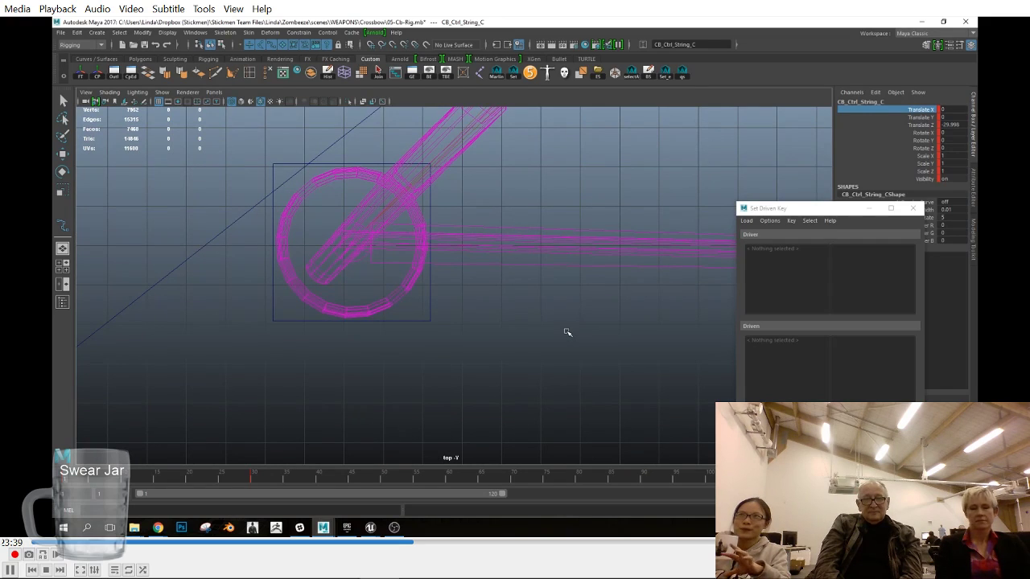
right_click_drag(567, 331, 482, 324, "alt")
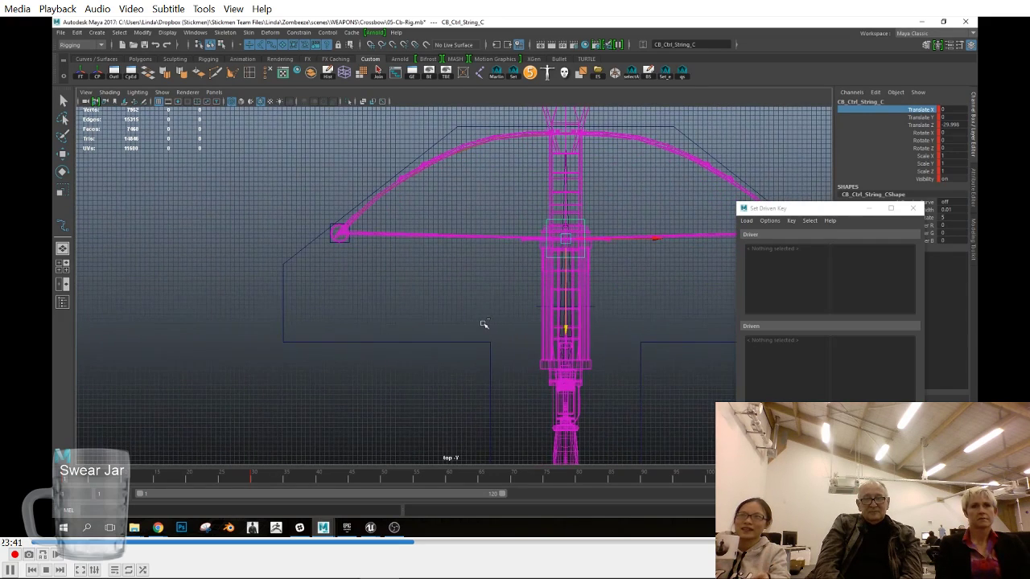
Step: Undo the last Z move of CB_Ctrl_String_C and hide the control curves in the top view, leaving the polygon mesh
key("ctrl+z")
left_click(417, 250)
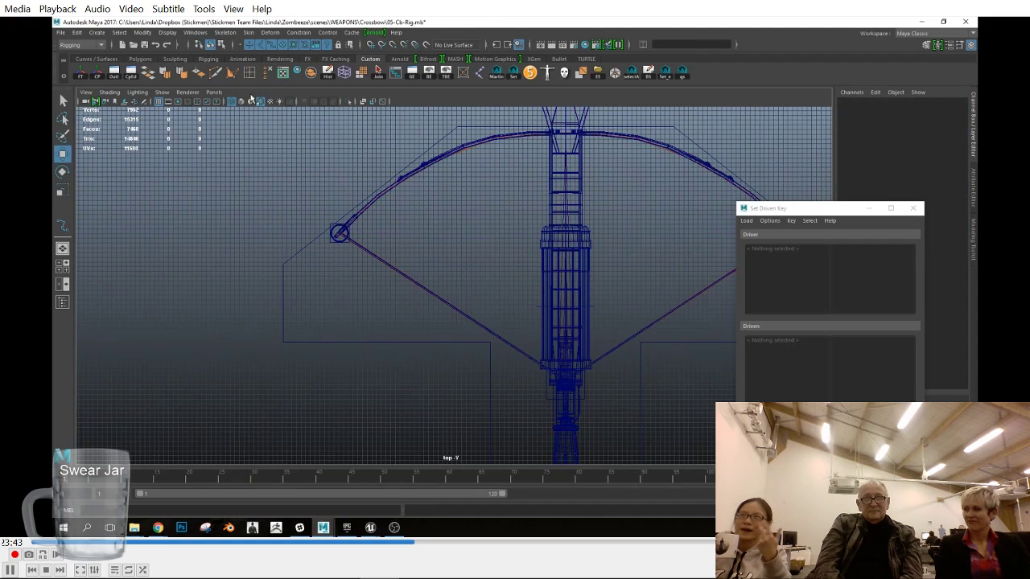
left_click(163, 93)
left_click(193, 134)
left_click(193, 203)
Step: Unbind the skin from the CrossBow_M mesh
left_click(405, 174)
right_click_drag(406, 179, 441, 215, "alt")
left_click(248, 33)
left_click(280, 85)
Step: Select the faces of both bow wheels and the whole string on CrossBow_M and isolate them in the top view
right_click_drag(370, 217, 419, 234, "alt")
middle_click_drag(418, 234, 506, 259, "alt")
right_click_drag(414, 199, 413, 233)
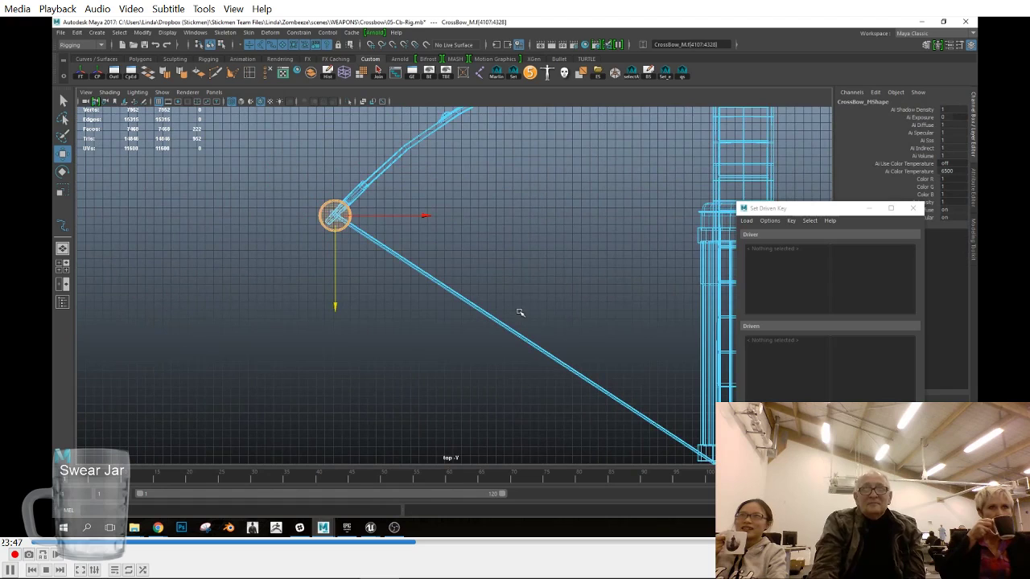
double_click(471, 303, "shift")
middle_click_drag(713, 304, 494, 262, "alt")
right_click_drag(494, 263, 475, 257, "alt")
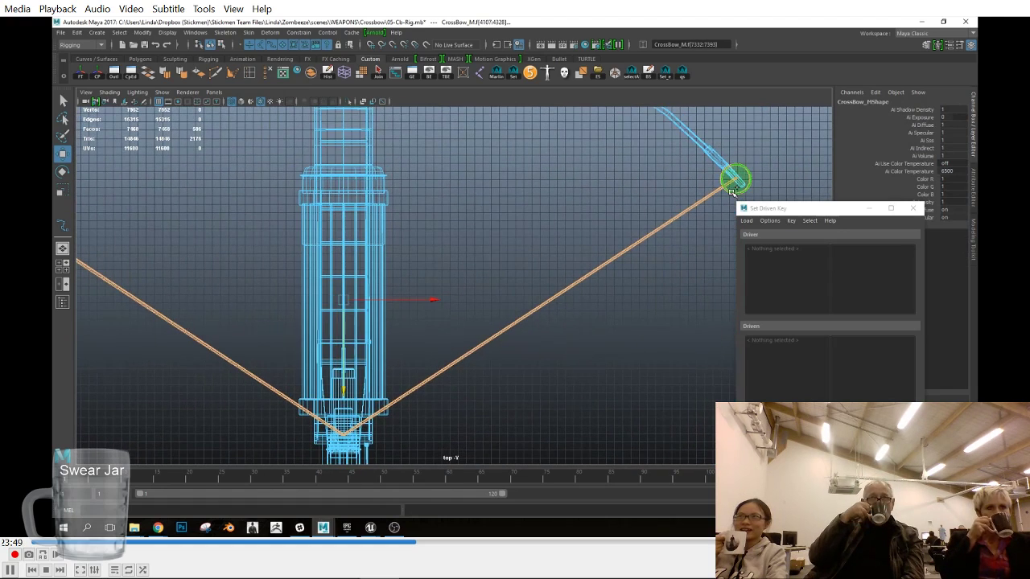
double_click(741, 180, "shift")
right_click_drag(738, 180, 684, 165, "alt")
left_click(162, 93)
mouse_move(193, 108)
left_click(282, 116)
left_click(327, 237)
Step: Select the vertices of the left bow wheel together with the left end of the string
middle_click_drag(326, 237, 470, 221, "alt")
right_click_drag(215, 208, 169, 208)
left_click_drag(134, 147, 246, 232)
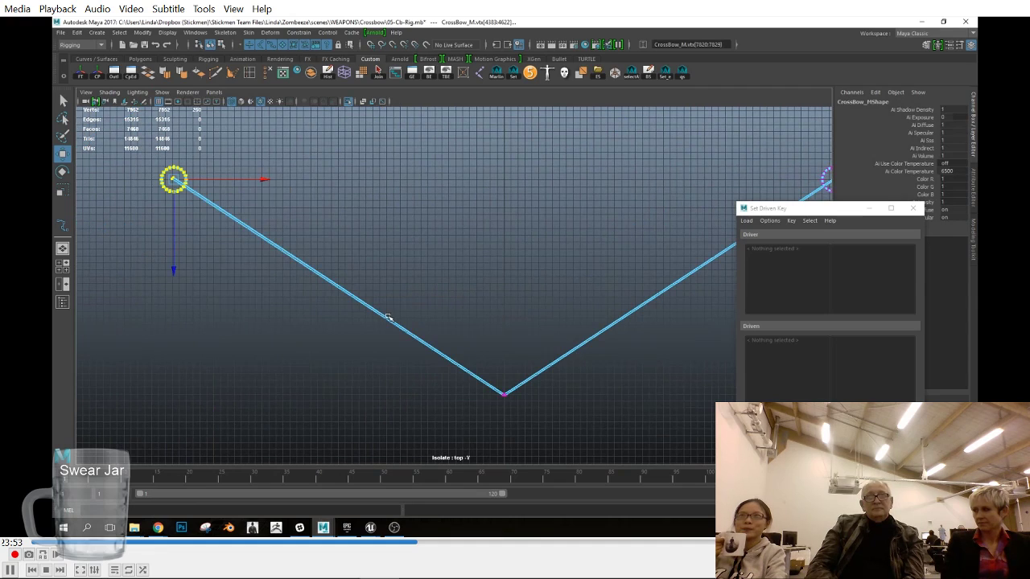
Step: Move the string's centre vertex ring along Z into line with the straightened string
scroll(538, 391, "up", 10)
left_click_drag(418, 226, 441, 252)
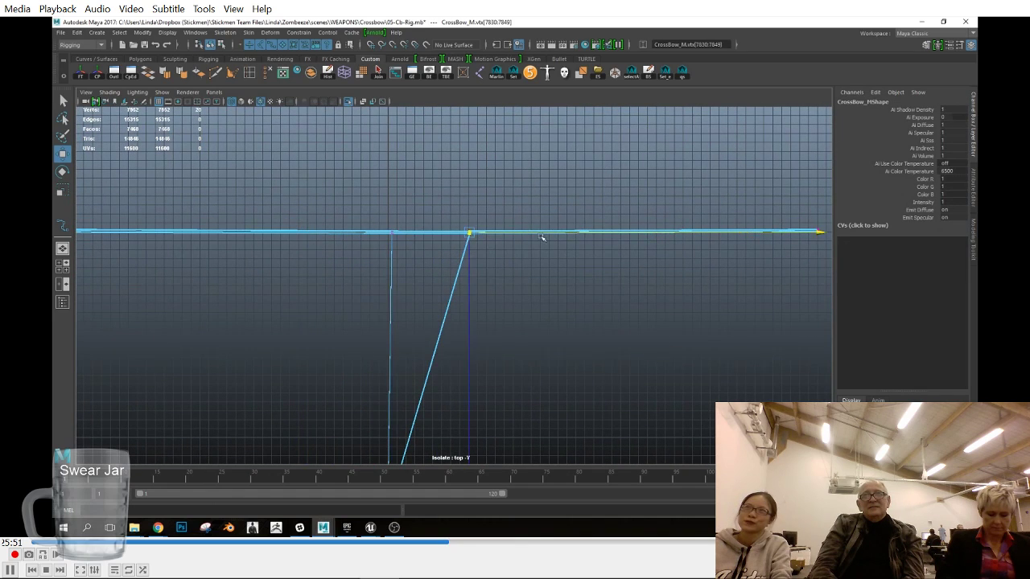
left_click_drag(395, 384, 400, 145)
middle_click_drag(400, 145, 411, 368, "alt")
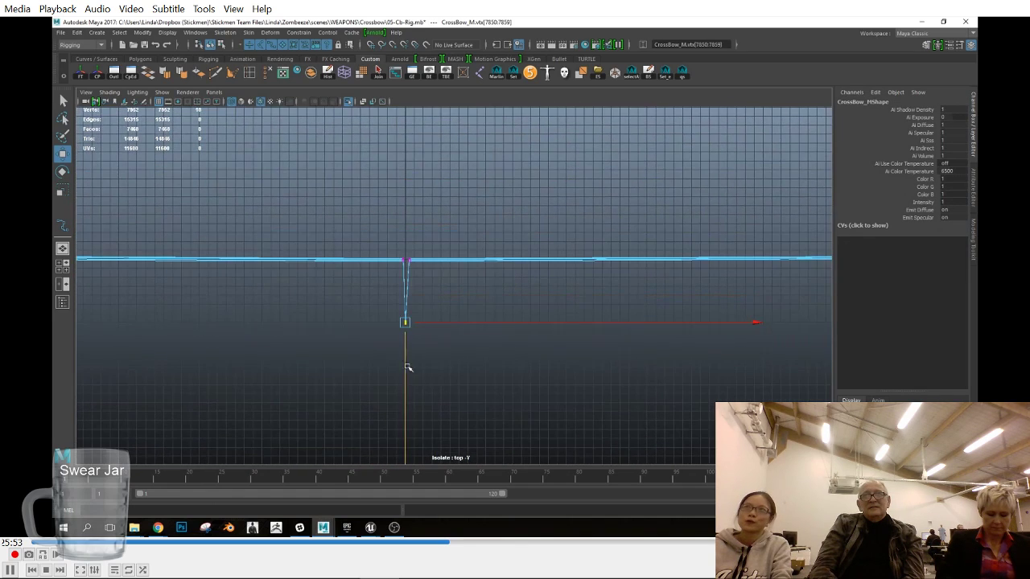
right_click_drag(247, 254, 692, 386, "alt")
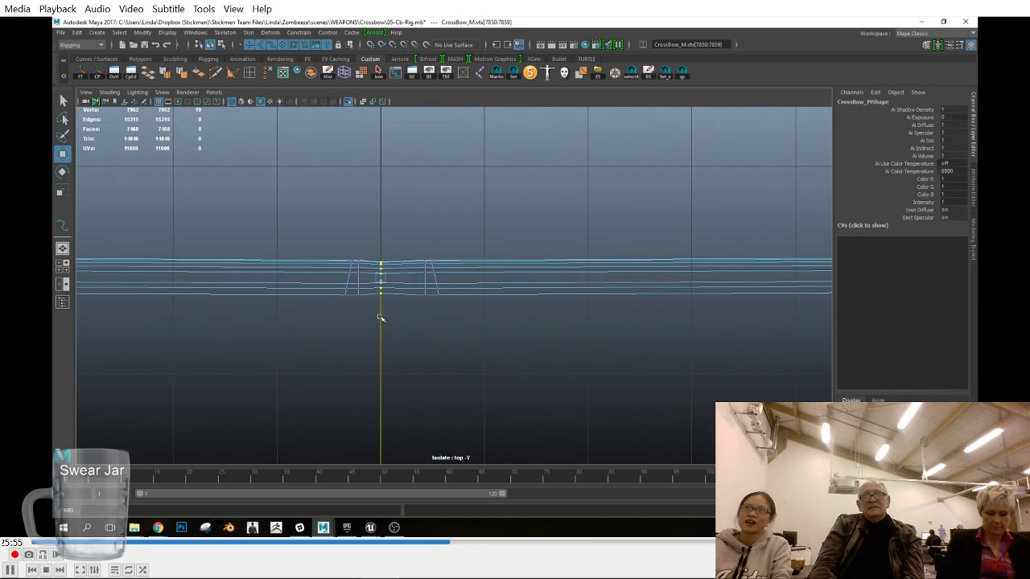
Step: Move the vertex rings on either side of the string's centre closer to the centre ring
right_click_drag(381, 317, 356, 333, "alt")
middle_click_drag(355, 333, 358, 330, "alt")
left_click_drag(352, 319, 351, 315)
left_click_drag(403, 222, 439, 310)
left_click_drag(490, 219, 394, 358)
left_click_drag(528, 268, 468, 272)
left_click_drag(359, 269, 377, 271)
left_click(340, 225)
left_click_drag(340, 225, 360, 310)
middle_click_drag(361, 310, 394, 293, "alt")
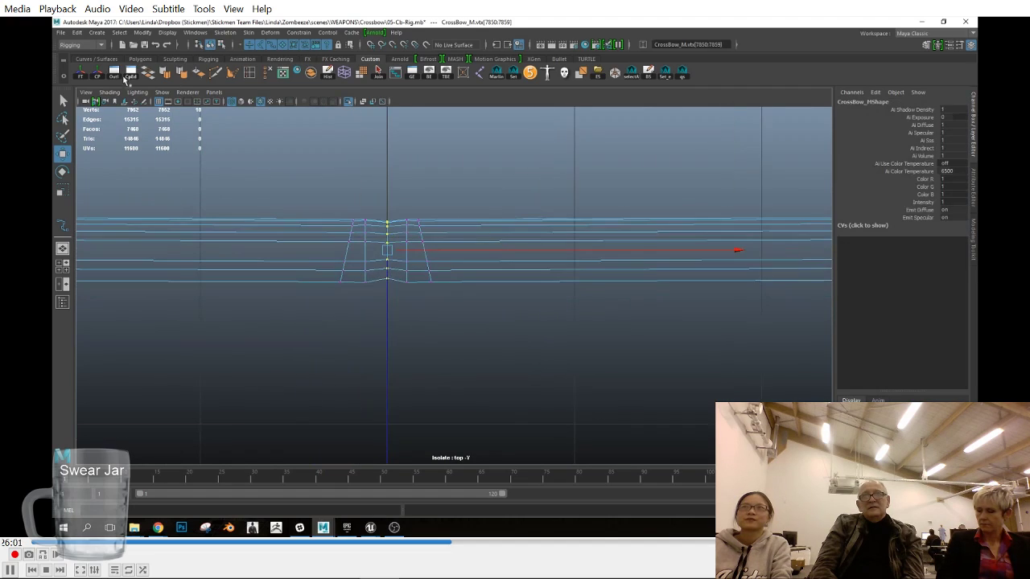
Step: Set the X position of the inner vertex ring right of the string's centre to 0.1 in the Component Editor
left_click(128, 74)
left_click_drag(450, 141, 620, 135)
left_click_drag(401, 208, 413, 348)
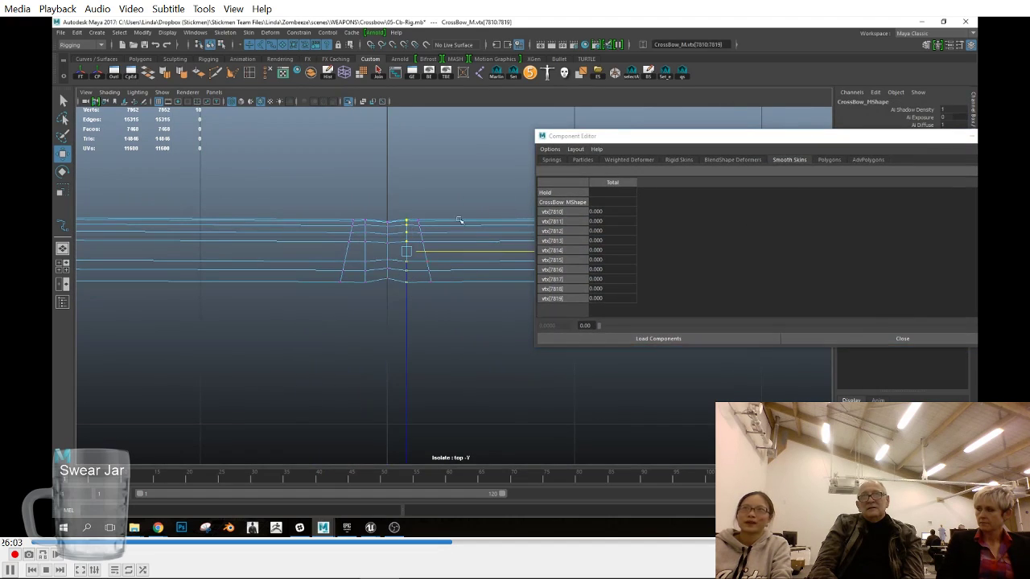
left_click(829, 159)
left_click_drag(609, 201, 599, 288)
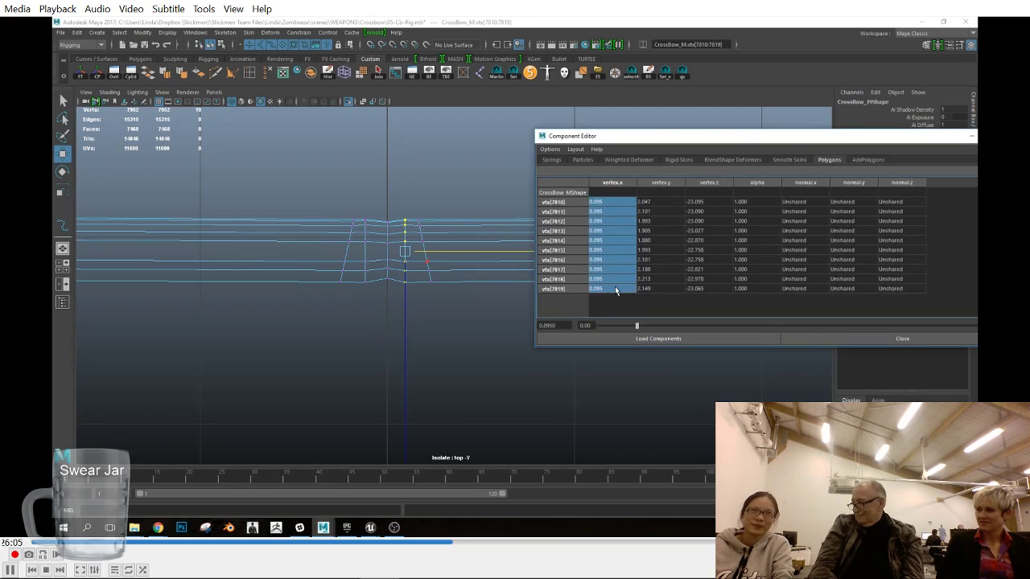
type("0.1")
key("Return")
Step: Set the X position of the inner vertex ring left of the string's centre to -0.1
left_click_drag(361, 209, 377, 317)
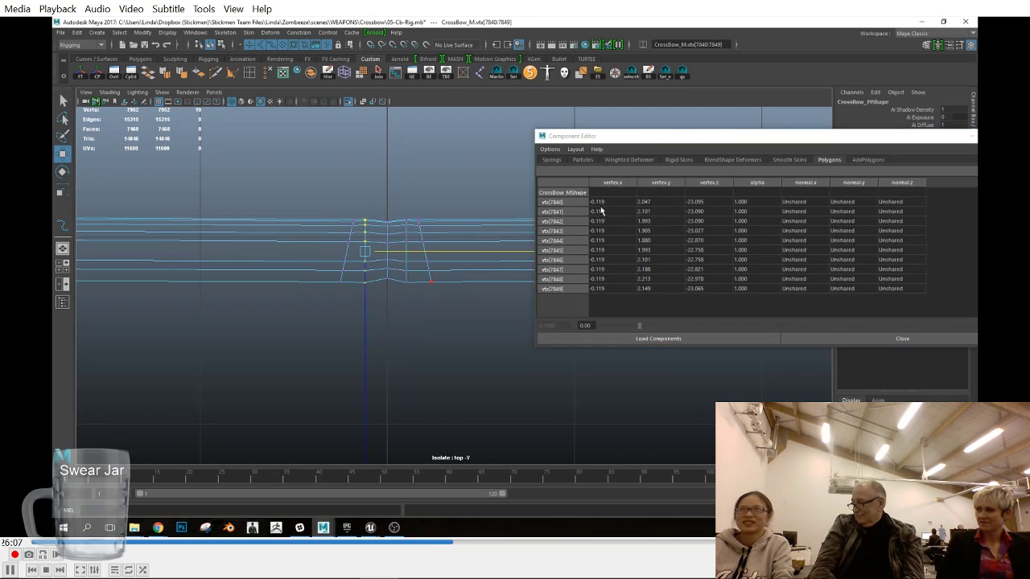
left_click_drag(602, 203, 608, 289)
type("-0.1")
key("Return")
Step: Give the outer vertex ring left of the string's centre one uniform X position and set the outer right ring's X to 0.18
left_click_drag(320, 209, 360, 304)
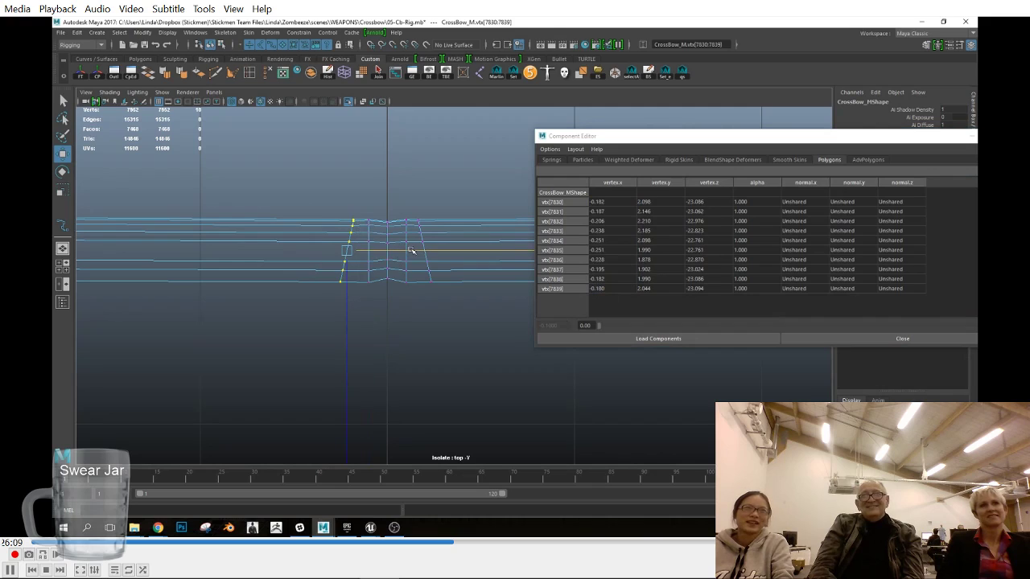
left_click_drag(605, 202, 619, 300)
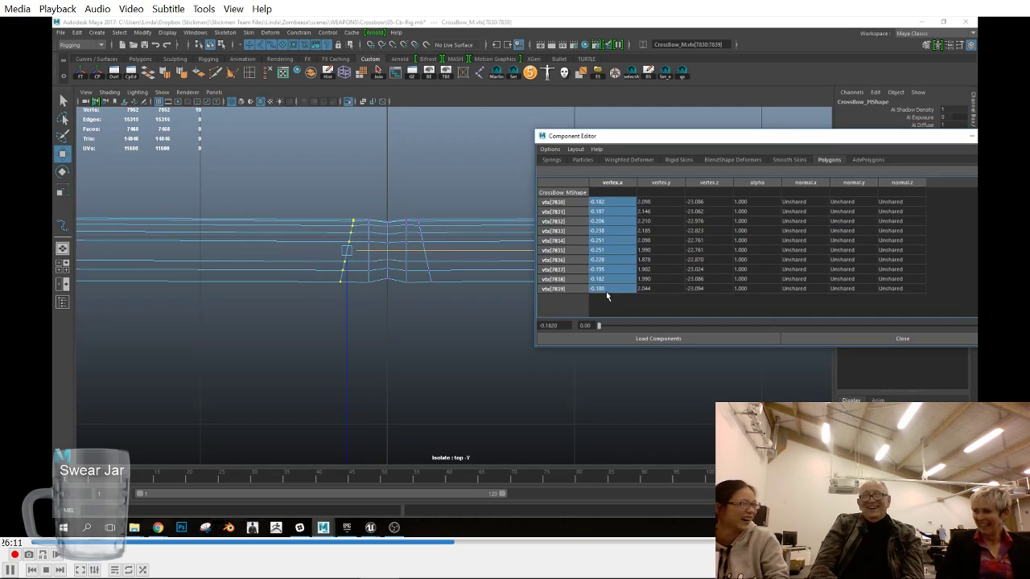
left_click_drag(410, 214, 426, 286)
left_click_drag(614, 202, 634, 299)
type("1.8")
key("Return")
left_click_drag(605, 202, 604, 287)
type("0.18")
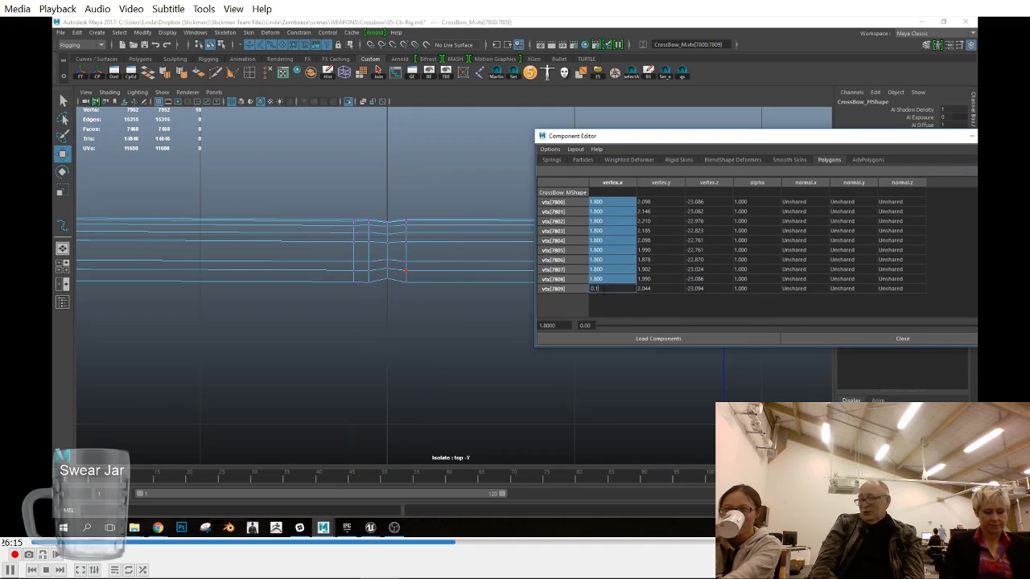
key("Return")
Step: Set the inner vertex rings beside the string's centre to X -0.09 on the left and 0.09 on the right, and close the Component Editor
left_click_drag(361, 212, 376, 300)
left_click_drag(605, 201, 611, 288)
type("-")
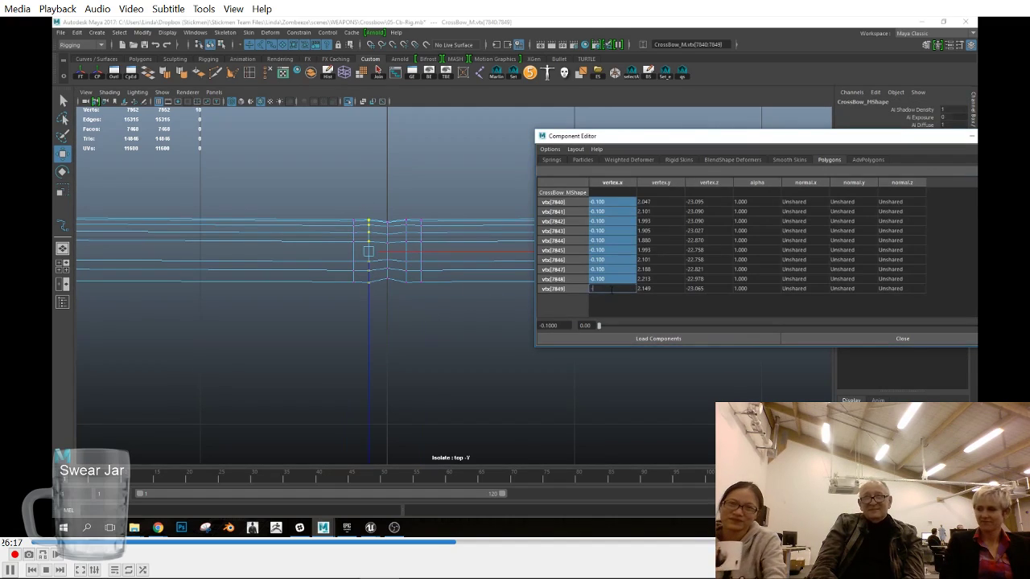
key("Return")
left_click_drag(398, 211, 413, 294)
left_click_drag(605, 202, 609, 298)
type("0.09")
key("Return")
left_click(446, 303)
left_click(1015, 136)
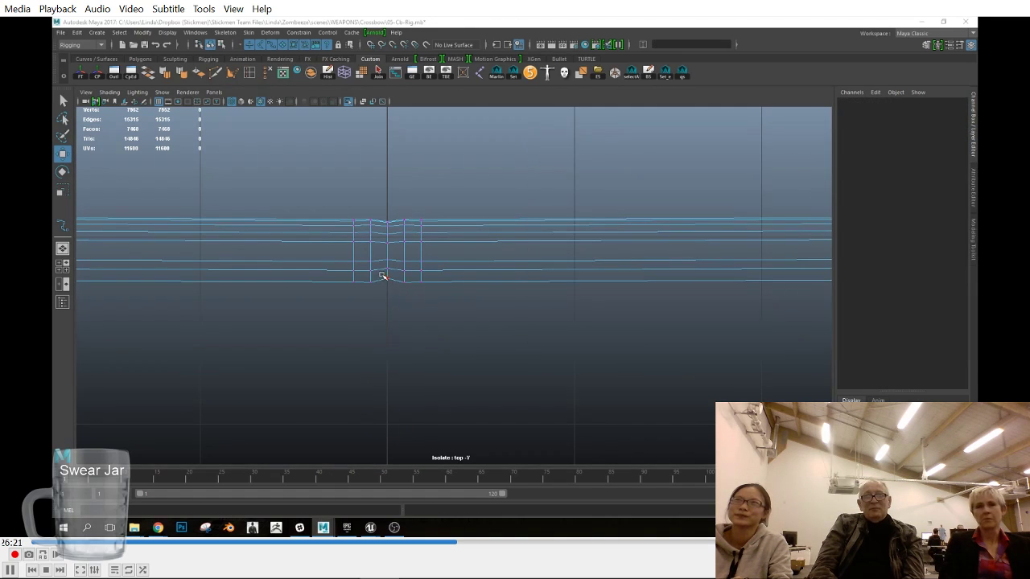
Step: Turn off isolation and select the vertex ring at the string's right end to check it against the right bow wheel
left_click_drag(380, 276, 389, 304)
scroll(514, 322, "down", 5)
middle_click_drag(627, 345, 346, 314, "alt")
middle_click_drag(685, 295, 525, 308, "alt")
scroll(446, 289, "up", 4)
scroll(525, 308, "up", 4)
left_click(162, 93)
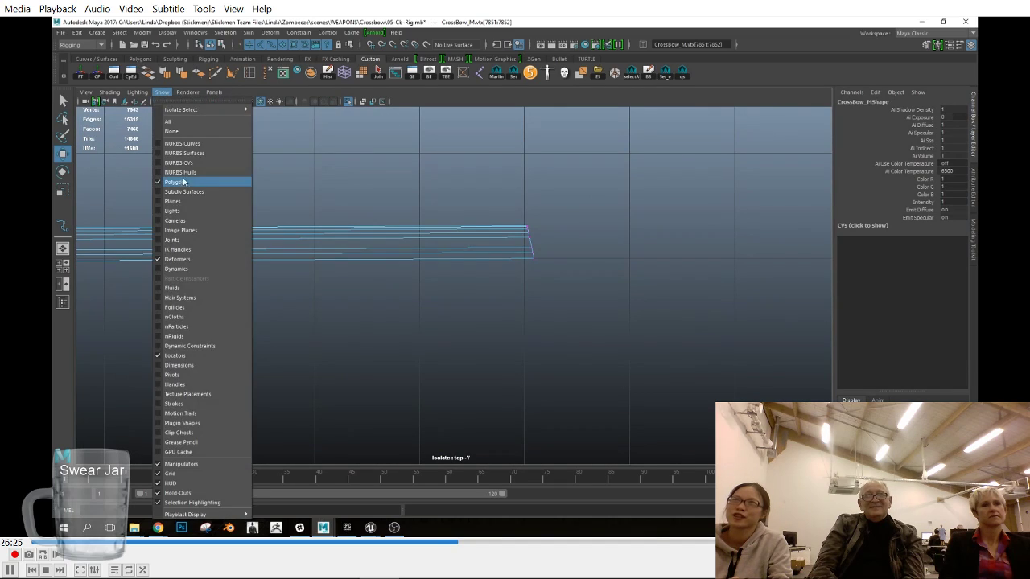
mouse_move(194, 109)
left_click(279, 110)
left_click_drag(533, 254, 518, 275)
scroll(605, 285, "up", 3)
middle_click_drag(611, 287, 570, 320, "alt")
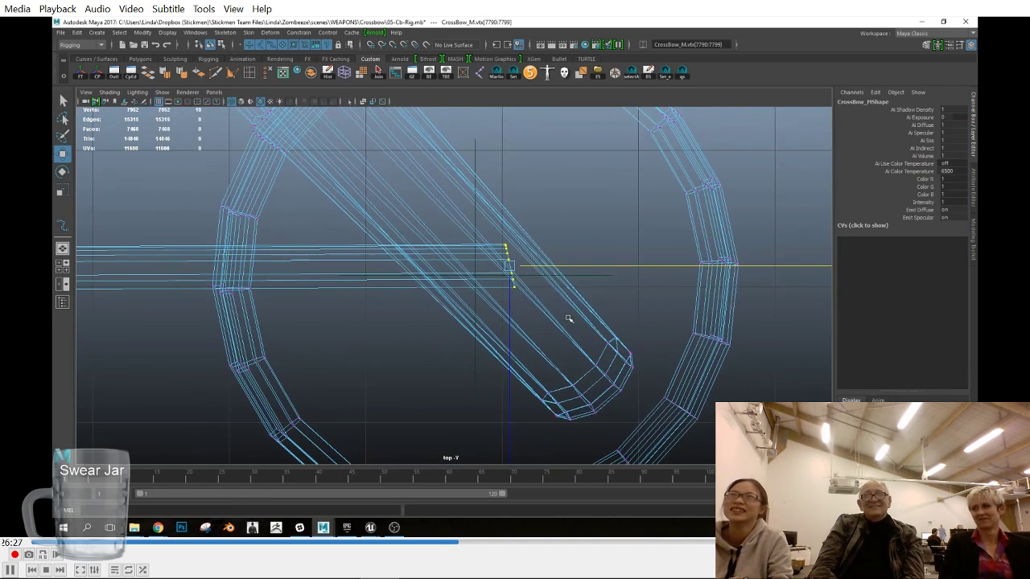
Step: Select all faces of the string, isolate it and switch to the right side view
right_click_drag(308, 252, 308, 269)
double_click(309, 269)
key("f")
middle_click_drag(564, 329, 598, 291, "alt")
left_click(163, 93)
mouse_move(193, 110)
left_click(284, 119)
key("space")
left_click_drag(489, 278, 526, 281)
left_click(393, 282)
scroll(386, 275, "up", 6)
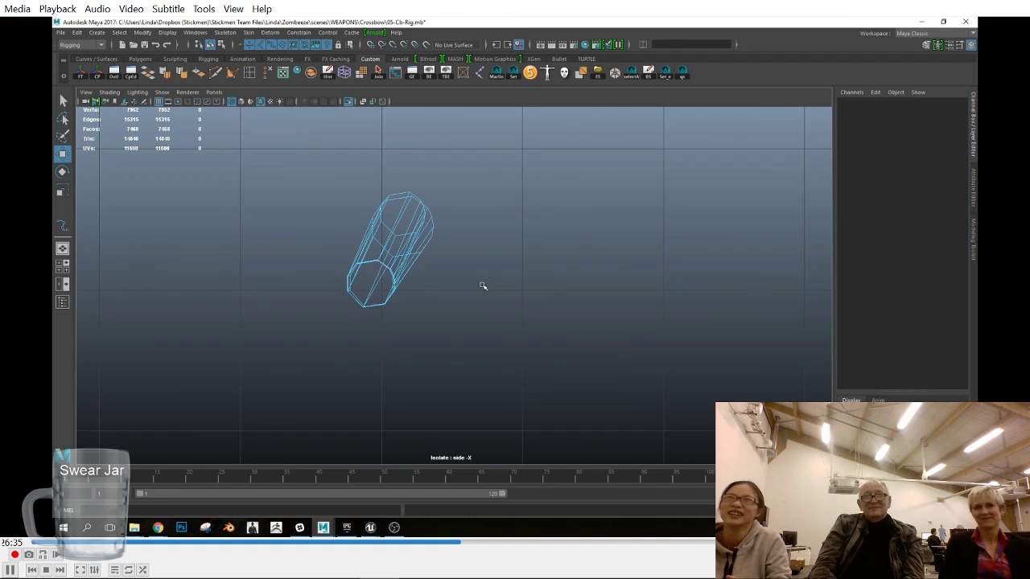
Step: Examine the isolated string in the perspective view and return to the side view
key("space")
left_click_drag(462, 279, 462, 255)
left_click_drag(462, 277, 453, 245, "alt")
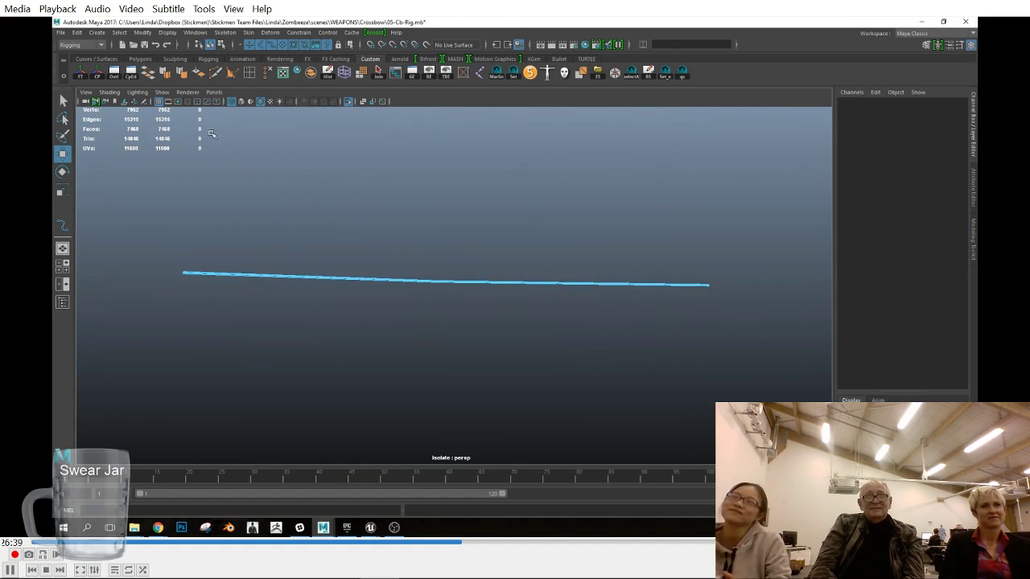
left_click(161, 92)
mouse_move(193, 110)
left_click(298, 120)
left_click_drag(481, 302, 541, 308, "alt")
key("ctrl+1")
key("space")
right_click_drag(491, 292, 487, 290, "alt")
middle_click_drag(488, 290, 499, 312, "alt")
right_click_drag(491, 191, 488, 176)
left_click(489, 184)
middle_click_drag(530, 269, 561, 262, "alt")
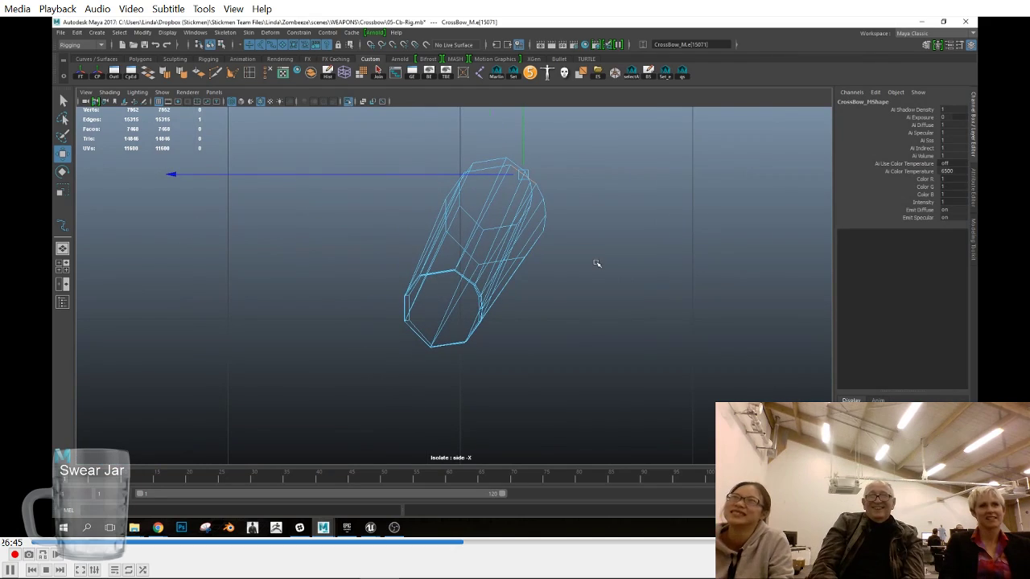
key("ctrl+z")
Step: Move the string's middle vertex rings along Z in the side view to line up with the string's ends
left_click_drag(489, 377, 492, 380)
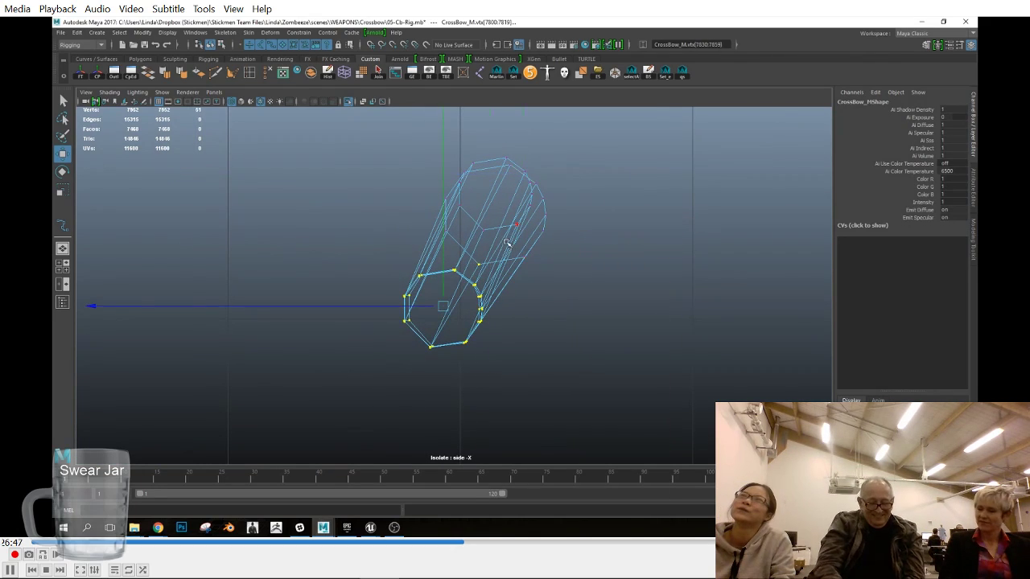
key("space")
left_click_drag(543, 292, 523, 301)
key("space")
left_click_drag(584, 314, 536, 306)
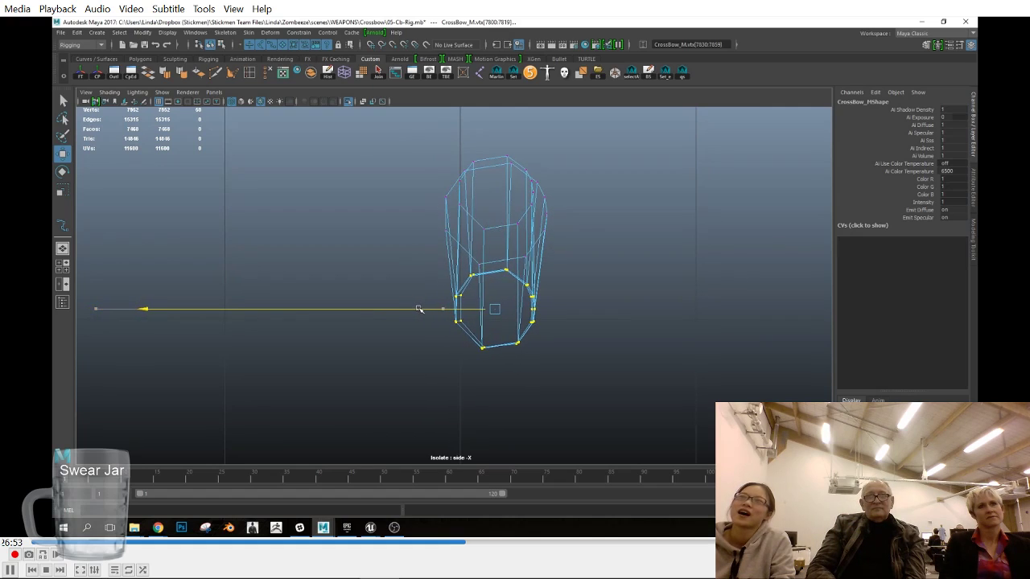
key("space")
left_click_drag(570, 302, 544, 303)
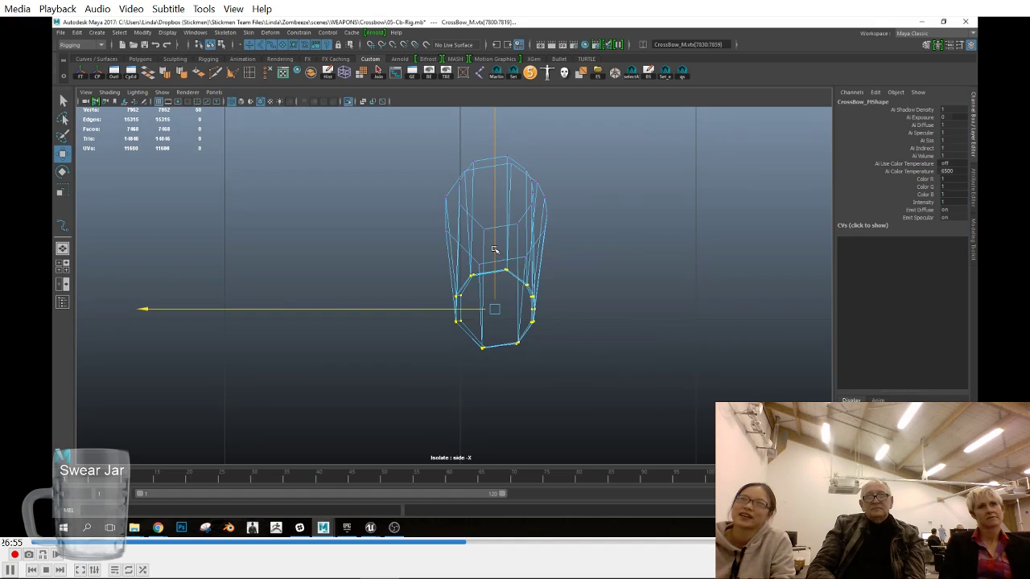
Step: Turn off isolation and show the whole crossbow shaded in the perspective view, in face selection mode
left_click(161, 92)
mouse_move(183, 108)
left_click(280, 109)
key("5")
mouse_move(593, 308)
right_mouse_down("alt")
mouse_move(478, 287)
mouse_move(455, 256)
right_mouse_up("alt")
key("space")
left_click_drag(472, 267, 616, 223)
right_click_drag(617, 223, 595, 277)
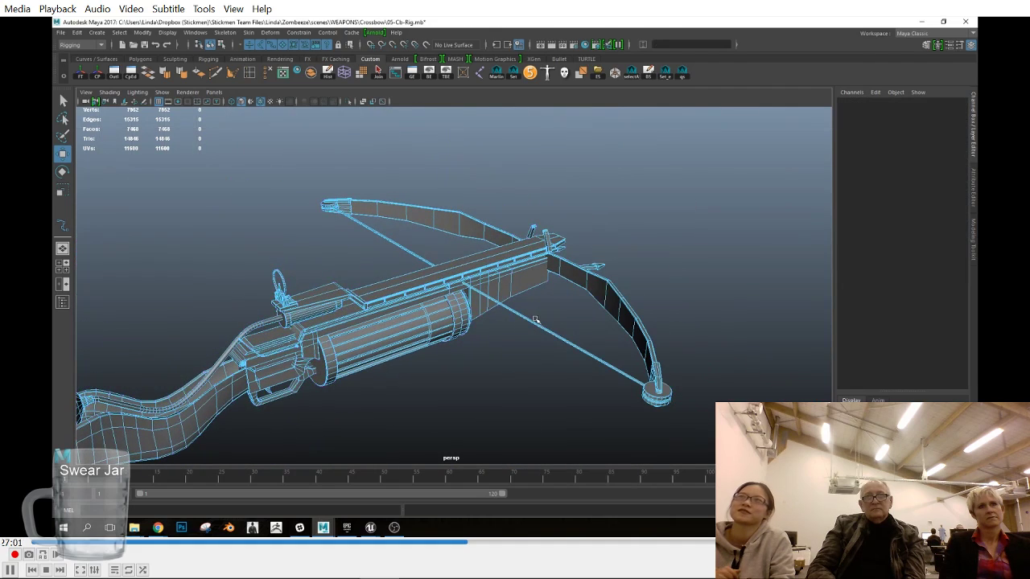
Step: Isolate the string's faces from the rest of the crossbow and view them from the right side
double_click(529, 318)
key("f")
left_click(162, 92)
mouse_move(183, 107)
left_click(280, 109)
key("space")
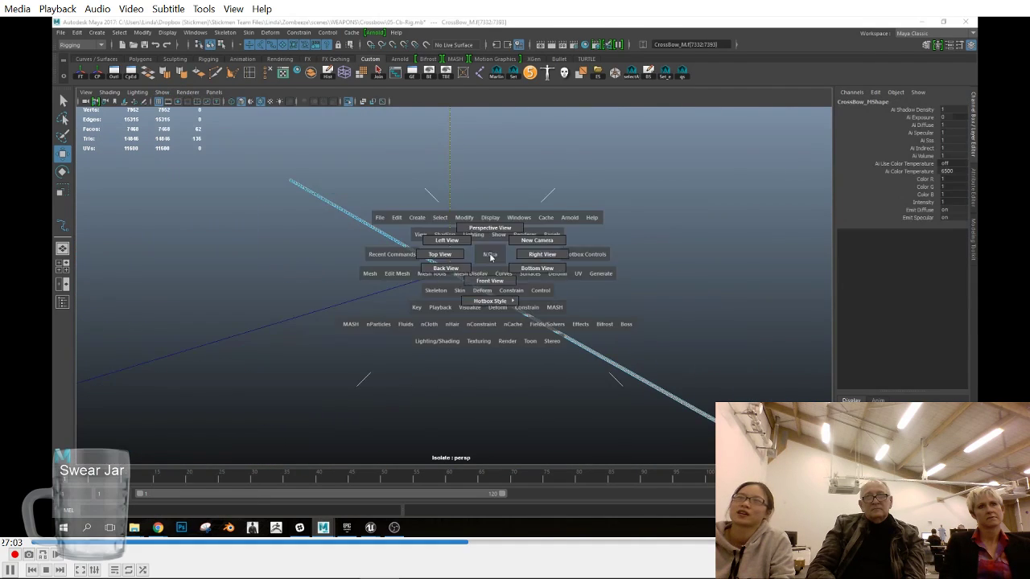
left_click_drag(490, 257, 542, 255)
Step: Select vertices on the string's profile in side-view wireframe and check where they lie along its length in the top view
right_click_drag(542, 255, 731, 316, "alt")
left_click(573, 272)
key("4")
scroll(510, 271, "up", 3)
right_click_drag(494, 230, 435, 230)
double_click(518, 275)
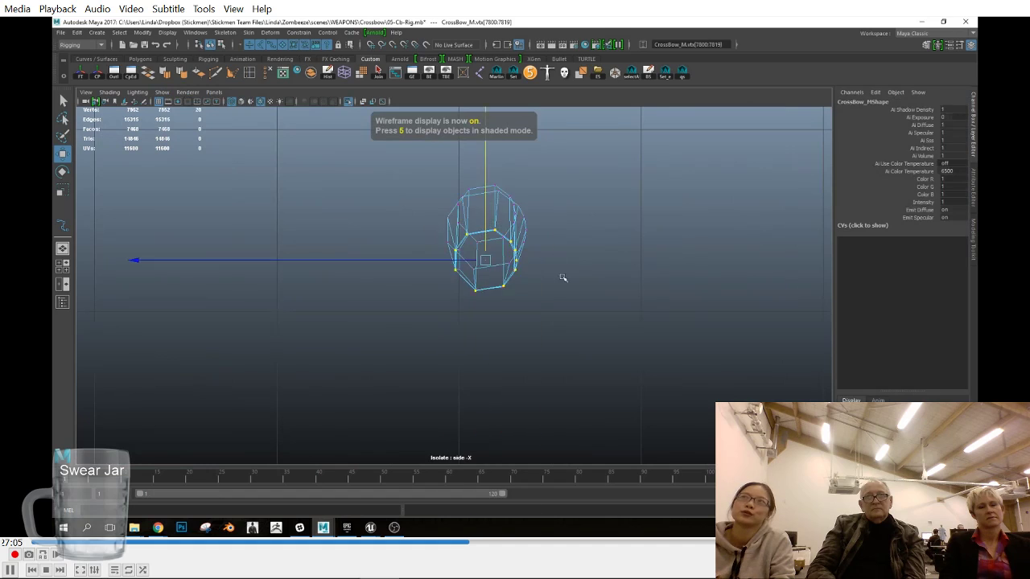
scroll(591, 284, "up", 2)
left_click_drag(571, 278, 520, 214, "alt")
left_click(518, 237)
key("space")
left_click_drag(598, 239, 563, 239)
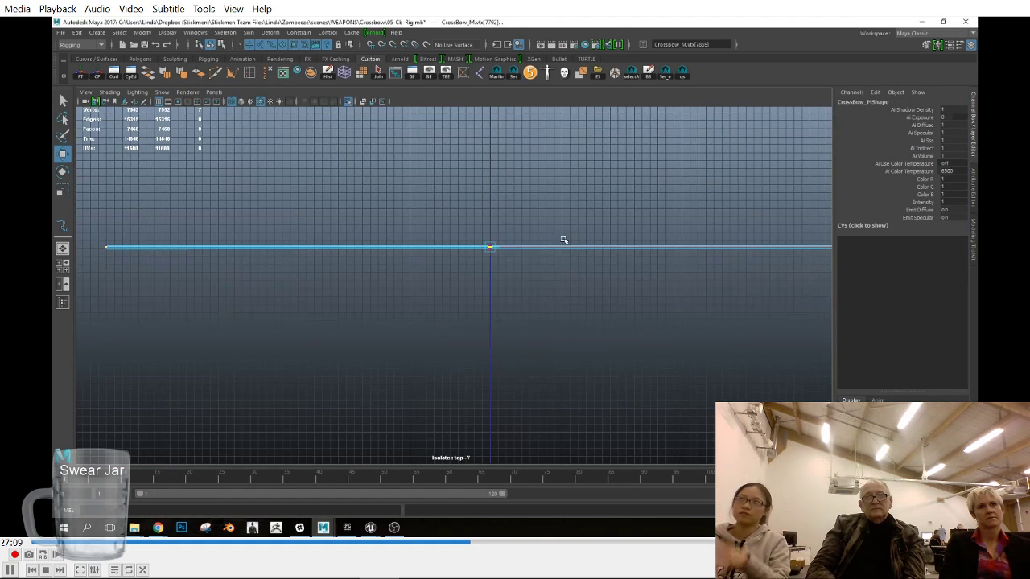
Step: Straighten the slanted vertex rings at the string's right and left ends so each lies at a single X position
middle_click_drag(708, 268, 365, 269, "alt")
right_click_drag(365, 269, 426, 274, "alt")
left_click_drag(549, 193, 623, 278)
middle_click_drag(515, 242, 365, 304, "alt")
right_click_drag(365, 304, 474, 307, "alt")
middle_click_drag(370, 329, 590, 308, "alt")
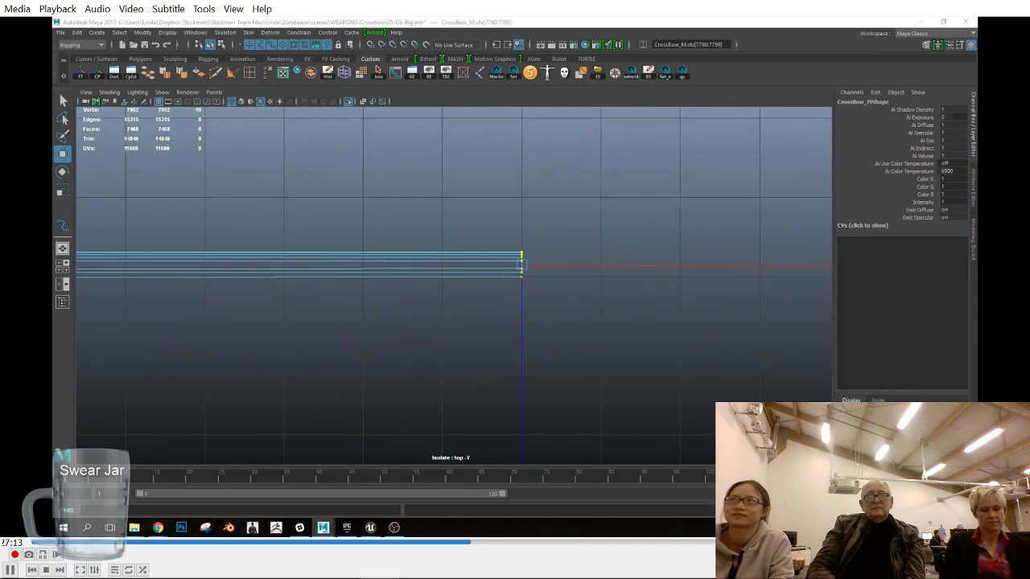
right_click_drag(591, 309, 331, 344, "alt")
middle_click_drag(332, 343, 721, 291, "alt")
left_click_drag(340, 225, 362, 244)
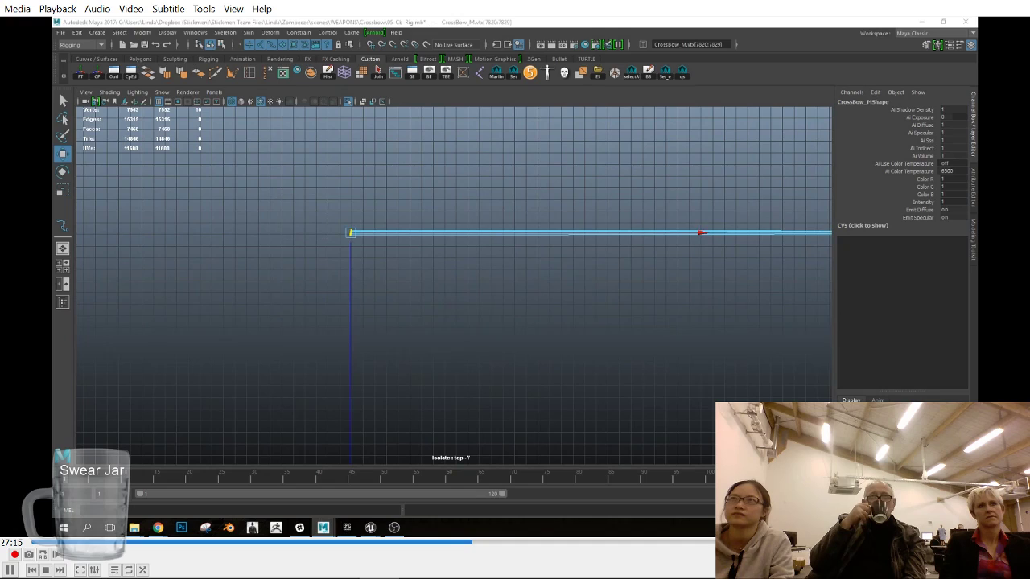
Step: View the string from the side and lower the bottom vertices of its middle profile slightly
key("space")
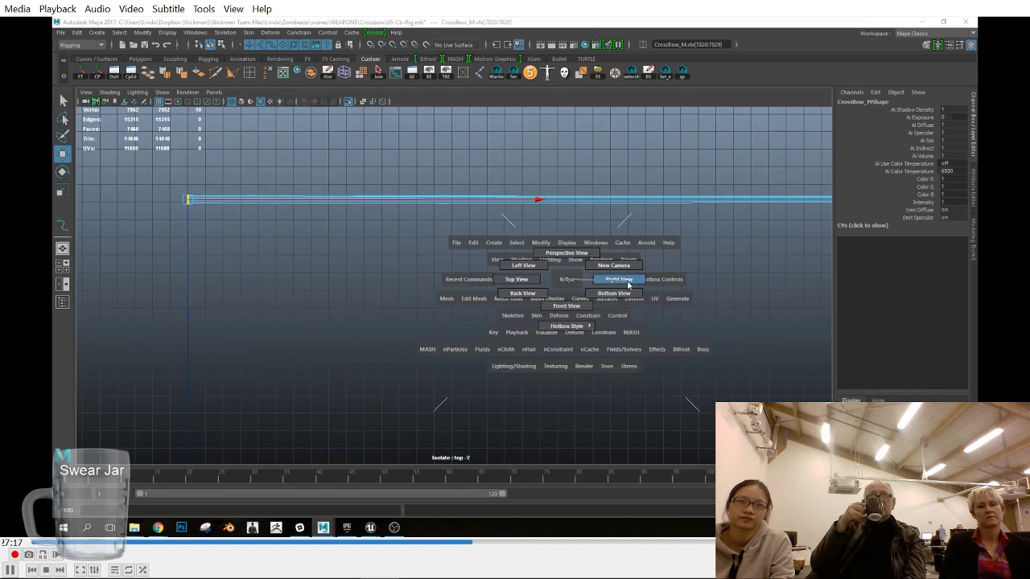
left_click_drag(555, 278, 595, 284)
left_click(471, 341)
left_click(469, 321)
left_click(475, 313)
left_click(471, 343)
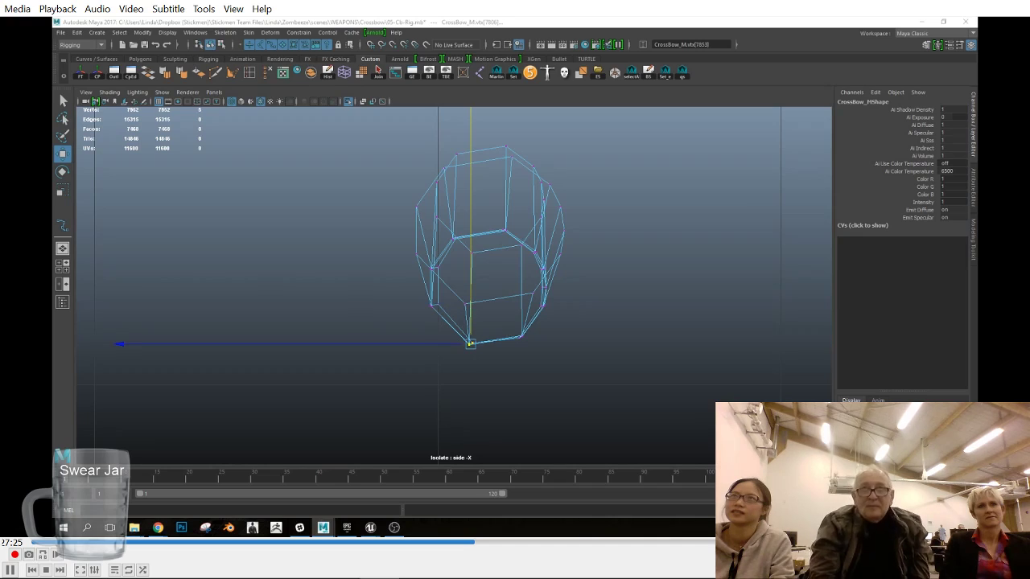
left_click_drag(471, 344, 471, 350)
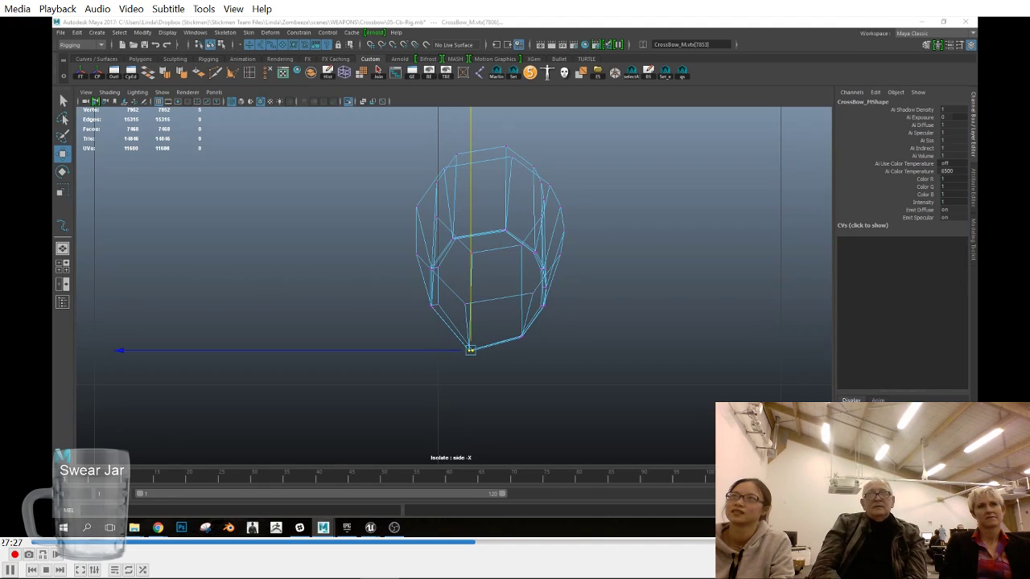
Step: Reposition the vertex groups on the lower-right and right side of the string's middle profile to round its outline
left_click(521, 337)
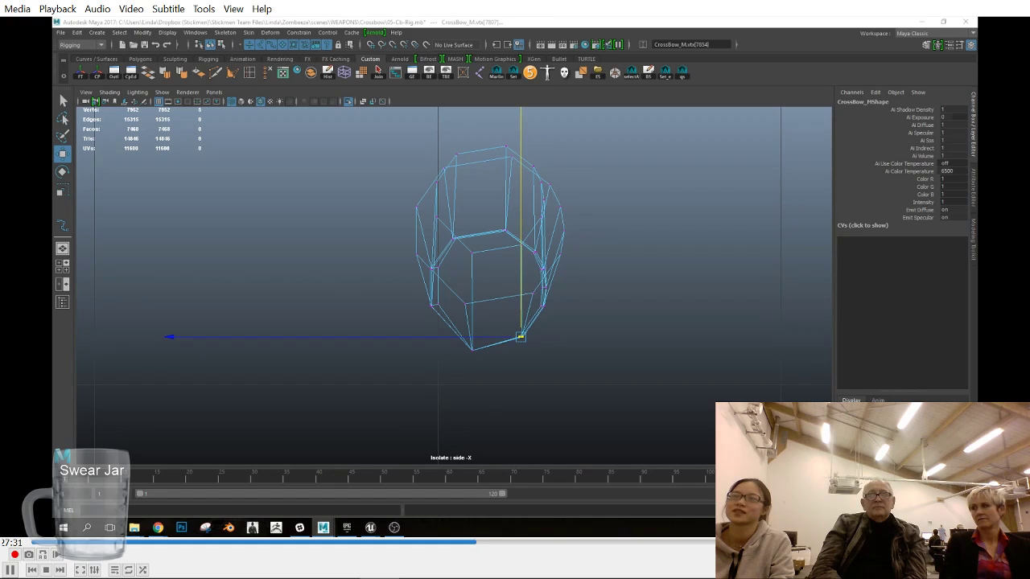
left_click_drag(521, 337, 505, 337)
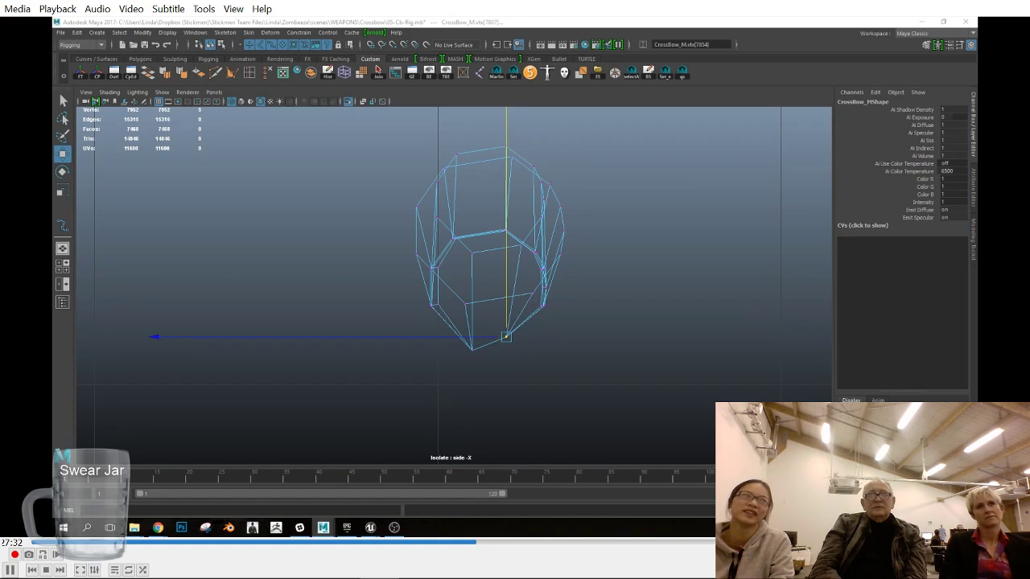
left_click(542, 305)
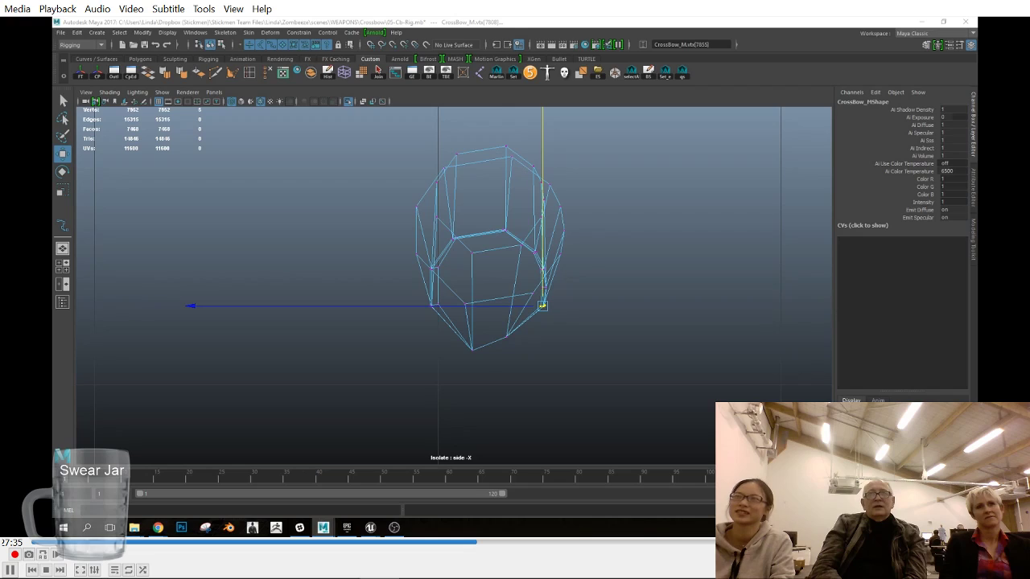
left_click_drag(543, 305, 541, 316)
left_click_drag(611, 278, 541, 282)
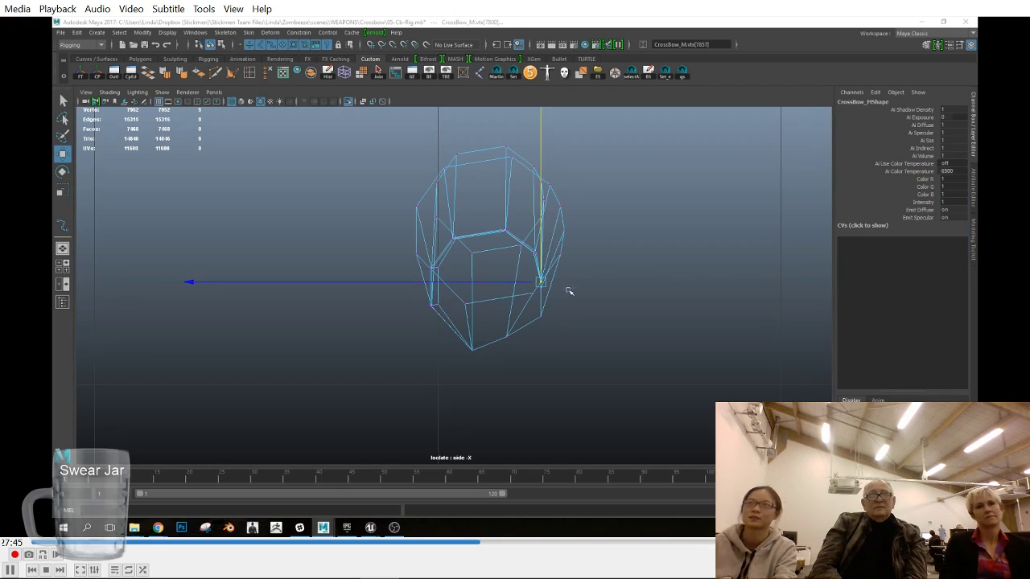
left_click(532, 250)
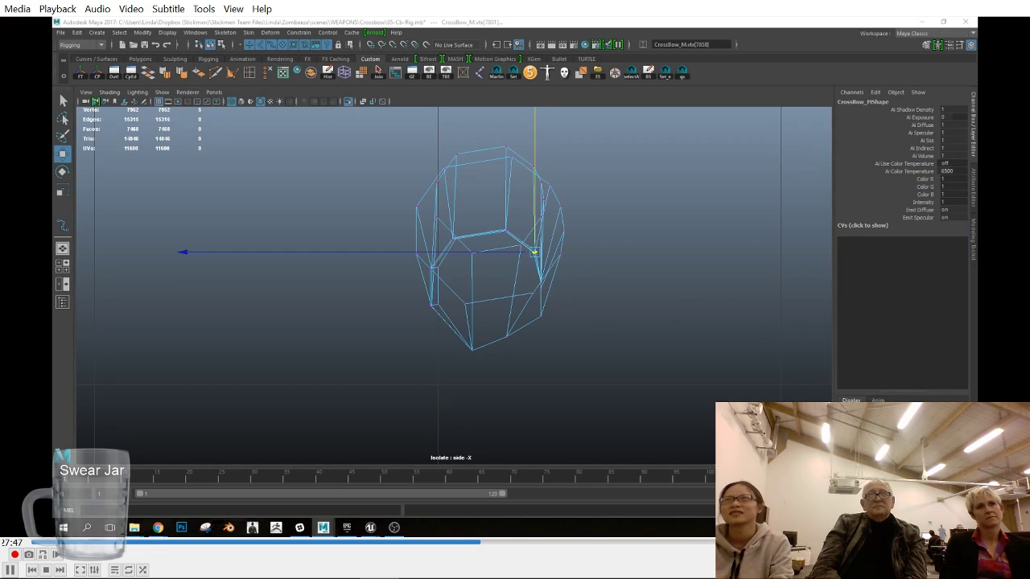
left_click_drag(532, 251, 533, 254)
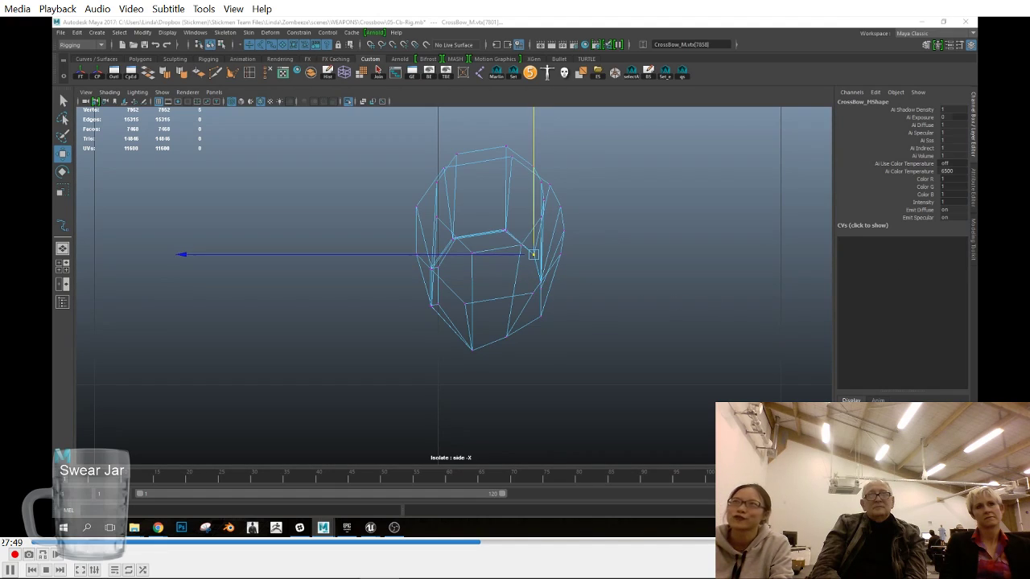
Step: Set the five upper-right inner profile vertices to Y 2.45 and give them one common Z value in the Component Editor
left_click(503, 232)
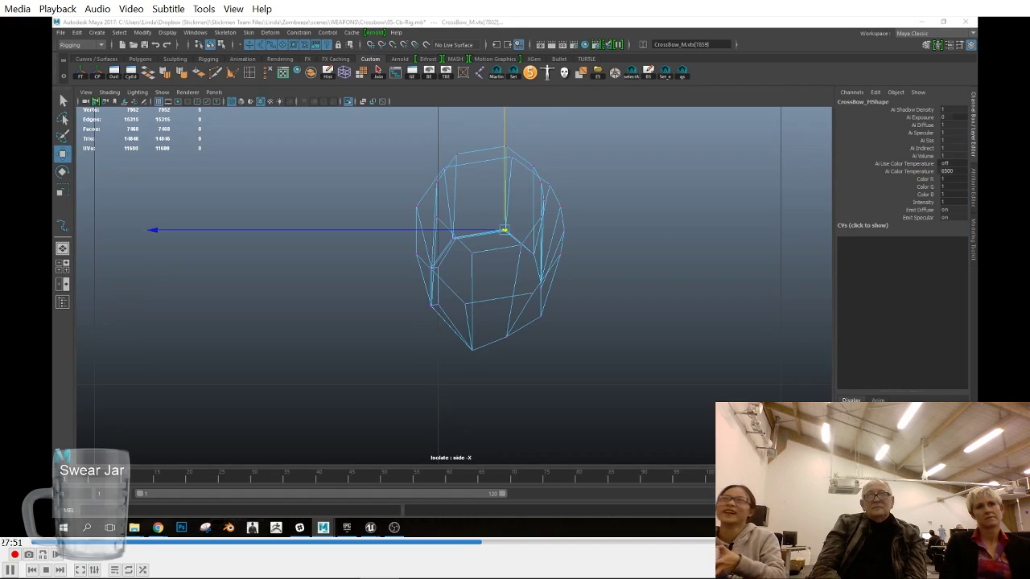
left_click_drag(504, 232, 504, 248)
key("ctrl+z")
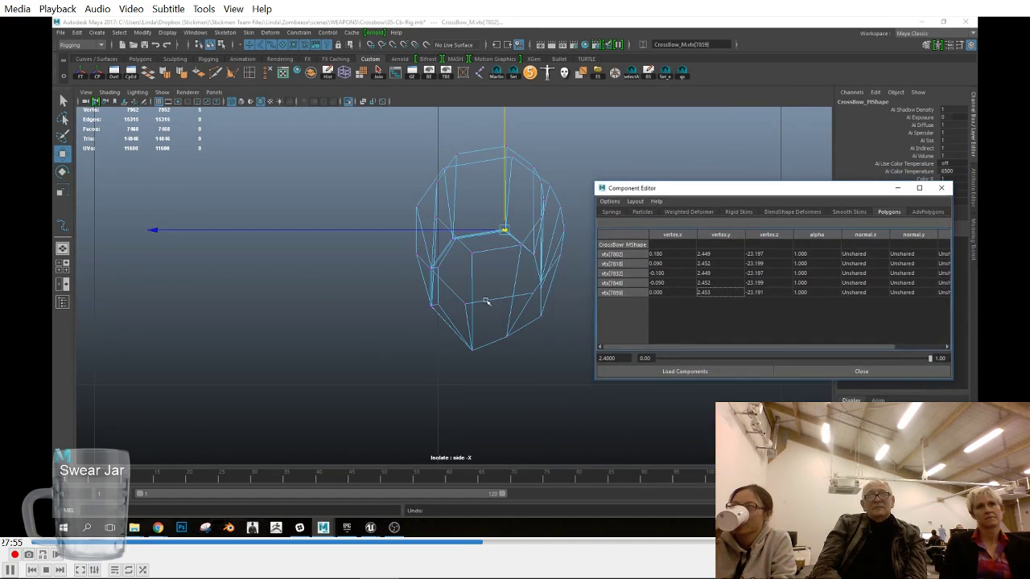
left_click_drag(717, 254, 707, 292)
type("2.45")
key("Return")
left_click_drag(763, 254, 762, 293)
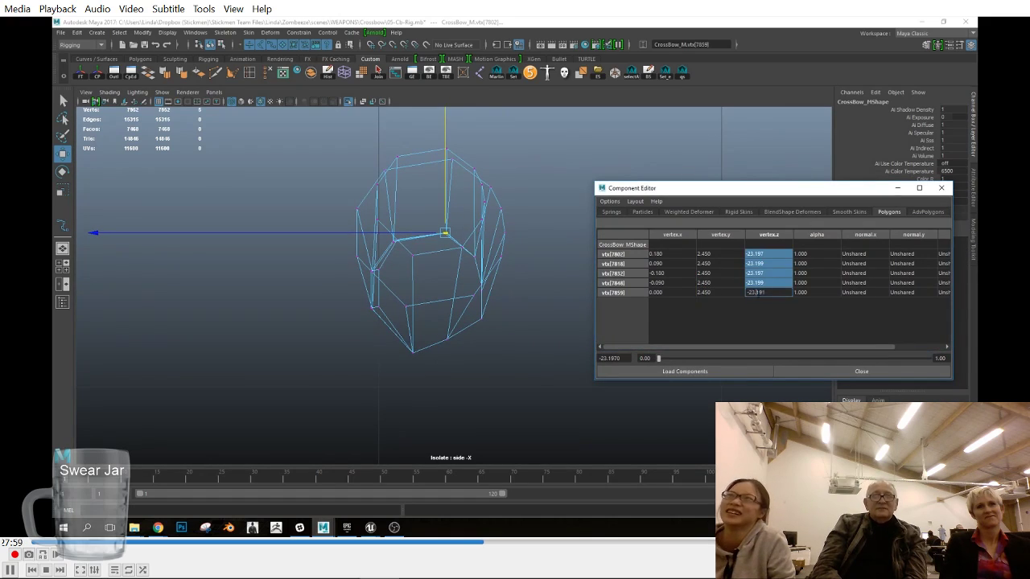
key("Return")
Step: Set the five upper-left inner profile vertices to Y 2.43 and Z -23.04
mouse_move(403, 233)
left_mouse_down()
mouse_move(393, 258)
mouse_move(396, 242)
left_mouse_up()
left_click_drag(716, 254, 708, 293)
type("2.43")
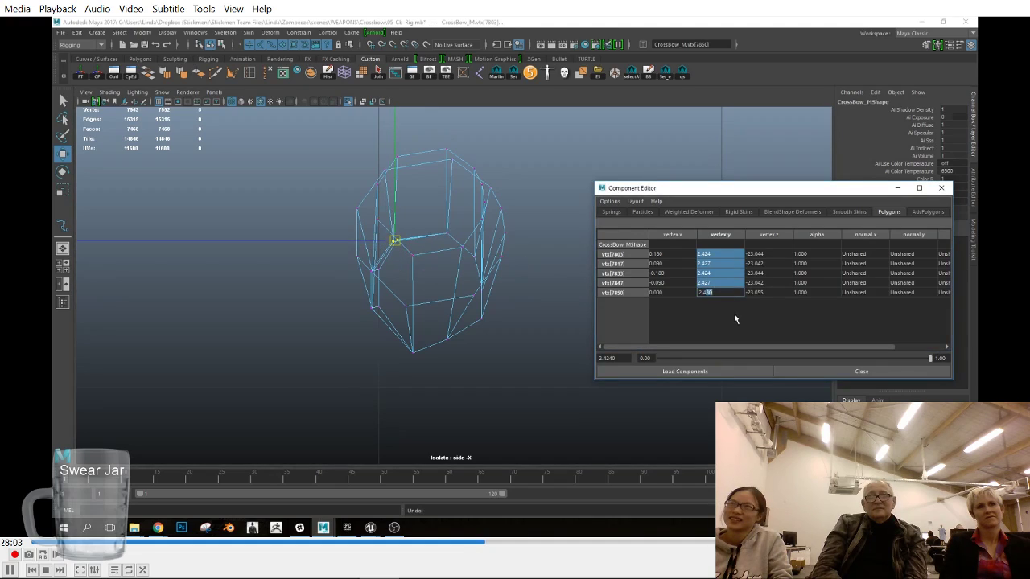
key("Return")
left_click_drag(763, 256, 770, 317)
type("-23")
key("Return")
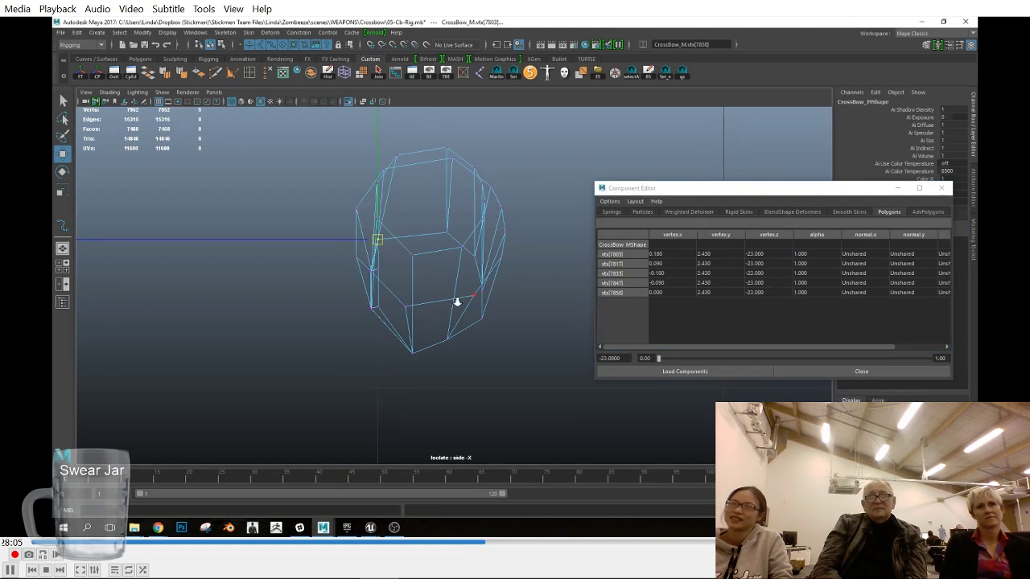
left_click_drag(756, 255, 756, 293)
type("-23.044")
key("Return")
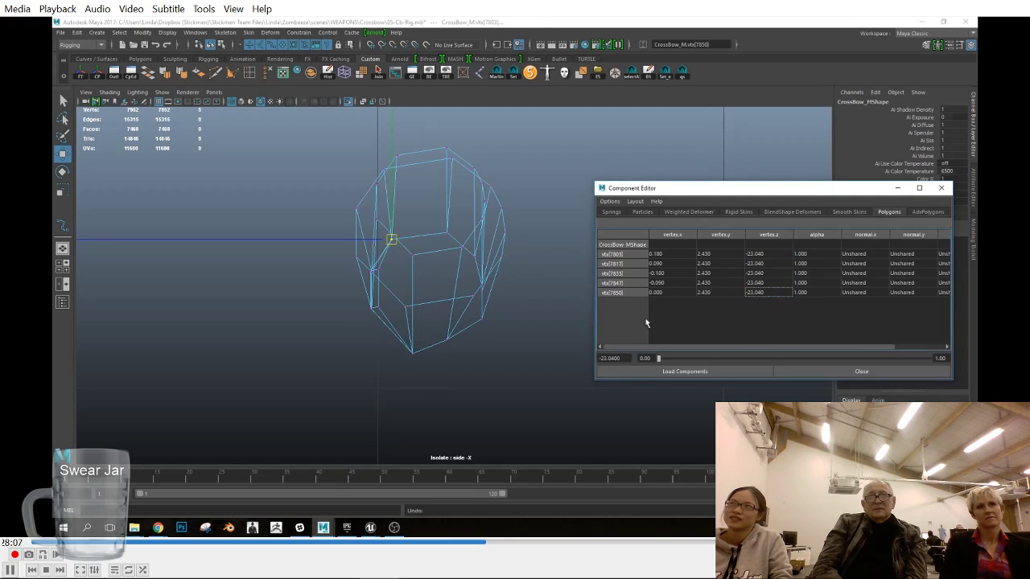
Step: Set the five vertices on the profile's left side to Y 2.34 and one common Z value
left_click_drag(370, 276, 368, 279)
left_click_drag(714, 254, 709, 293)
type("2.34")
key("Return")
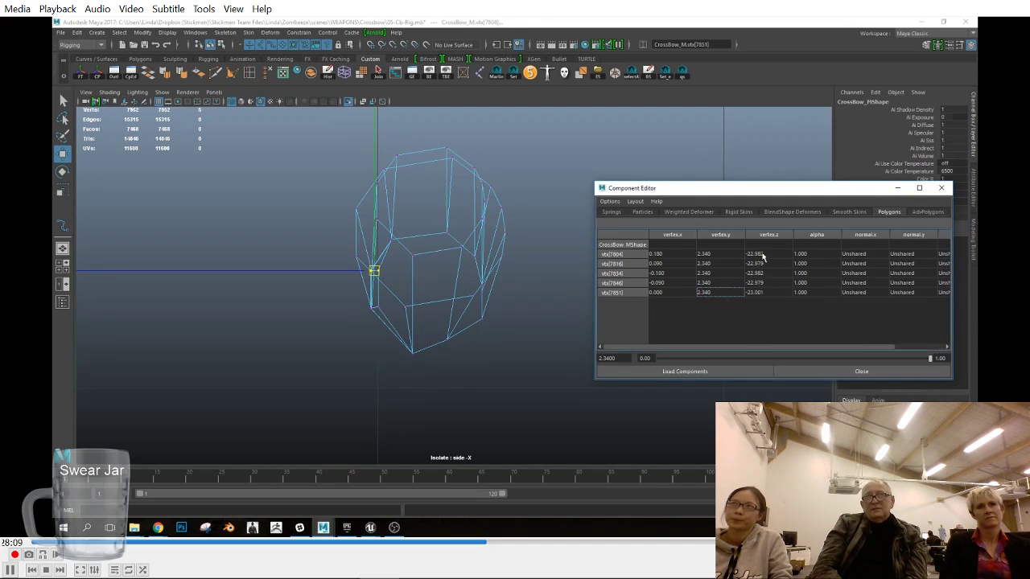
left_click_drag(763, 256, 758, 293)
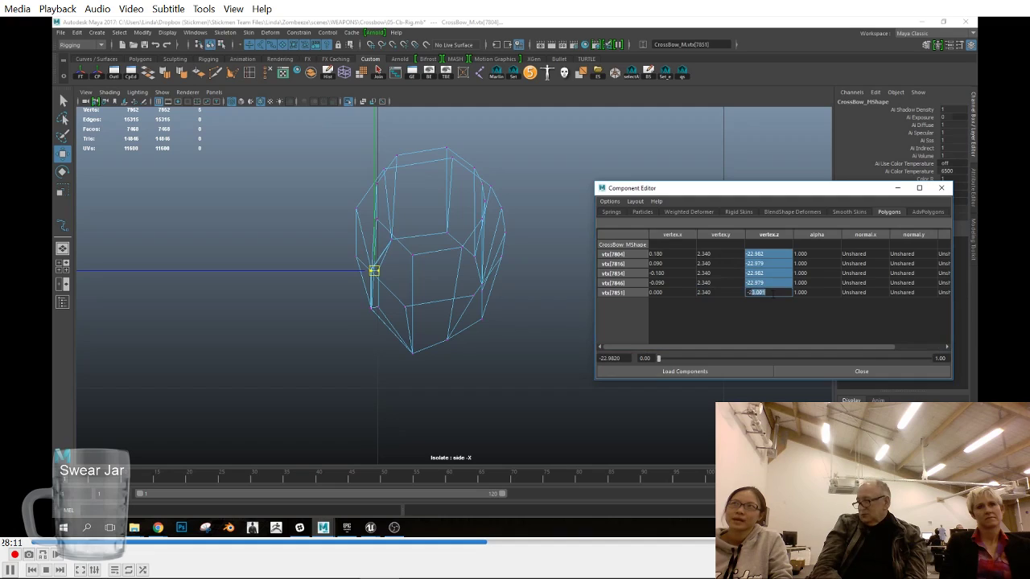
key("Return")
Step: Set the five lower-left profile vertices to Y 2.2 and Z -23
left_click_drag(388, 300, 362, 320)
left_click_drag(730, 254, 737, 298)
type("2.2")
key("Return")
left_click_drag(757, 255, 759, 293)
type("-23")
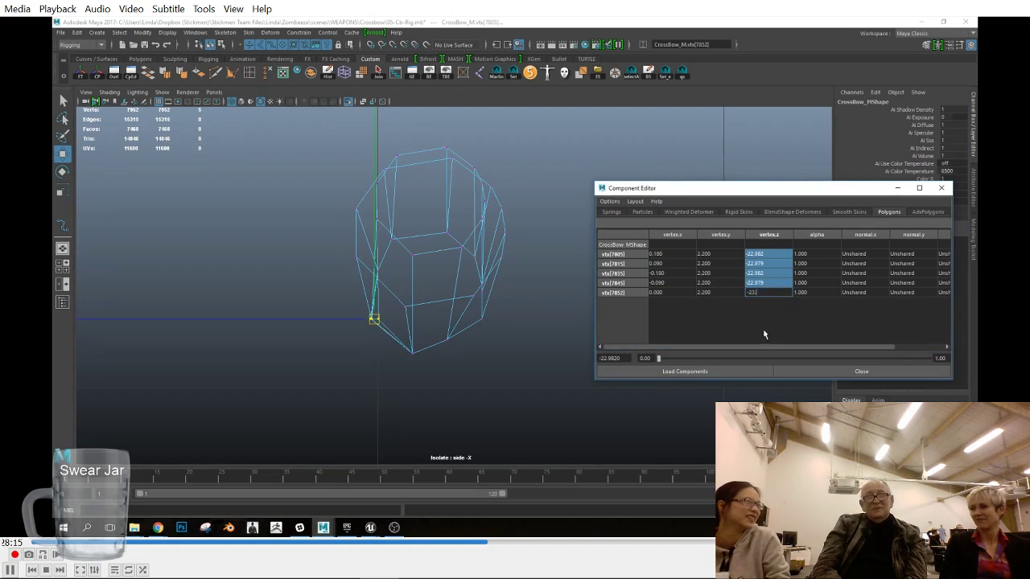
key("Return")
Step: Examine the remaining vertex groups around the string's profile in the side view
middle_click_drag(433, 326, 383, 331, "alt")
left_click_drag(357, 235, 330, 256)
middle_click_drag(380, 228, 385, 233, "alt")
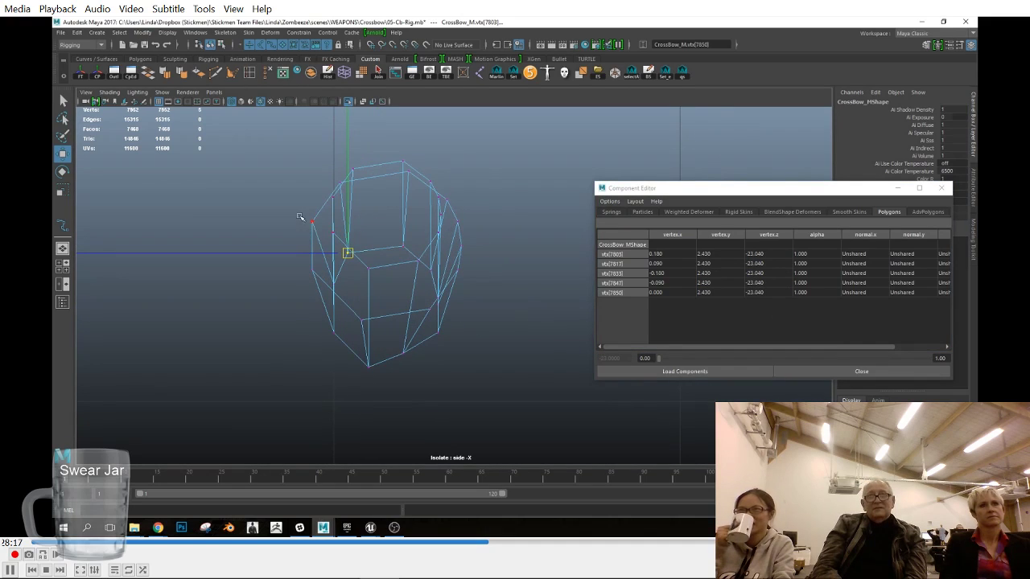
left_click_drag(393, 259, 359, 279)
left_click(341, 184)
left_click(312, 222, "shift")
left_click(312, 269, "shift")
left_click(361, 321, "shift")
Step: Select the vertex rings at both ends of the string in the top view and compare them with the middle rings from the side
key("space")
left_click_drag(414, 320, 373, 322)
middle_click_drag(519, 288, 396, 287, "alt")
left_click_drag(122, 184, 192, 244)
right_click_drag(615, 277, 513, 285, "alt")
left_click_drag(689, 230, 717, 275)
left_click(163, 93)
mouse_move(185, 108)
left_click(291, 118)
key("space")
key("ctrl+z")
key("space")
left_click_drag(515, 316, 568, 319)
right_click_drag(569, 320, 580, 328, "alt")
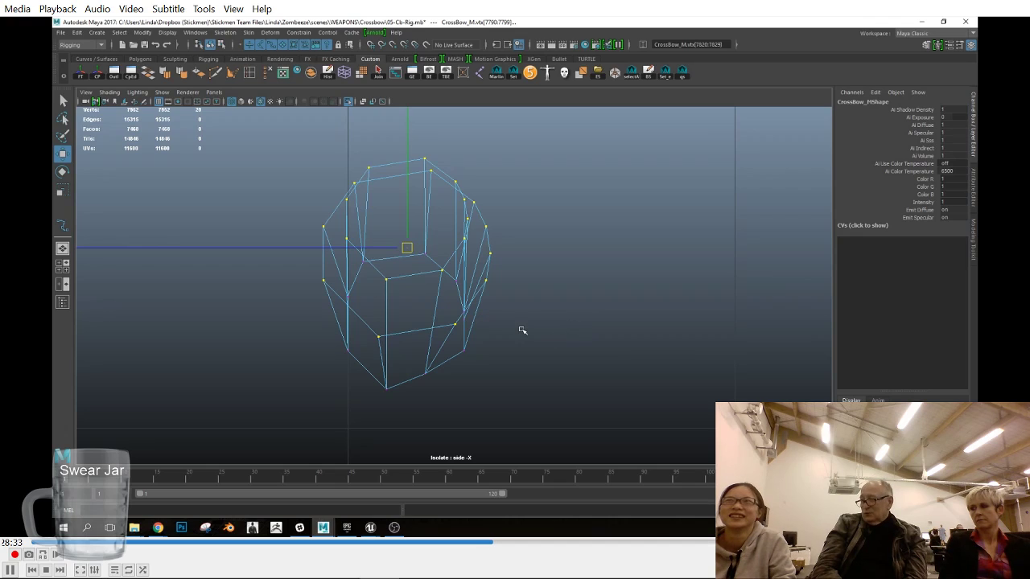
Step: Adjust the left vertices of the string's middle profile, levelling the upper-left inner vertices with their right-hand neighbours
key("space")
left_click_drag(522, 330, 478, 329)
middle_click_drag(515, 272, 515, 337, "alt")
key("f")
left_click(585, 254)
scroll(585, 255, "down", 2)
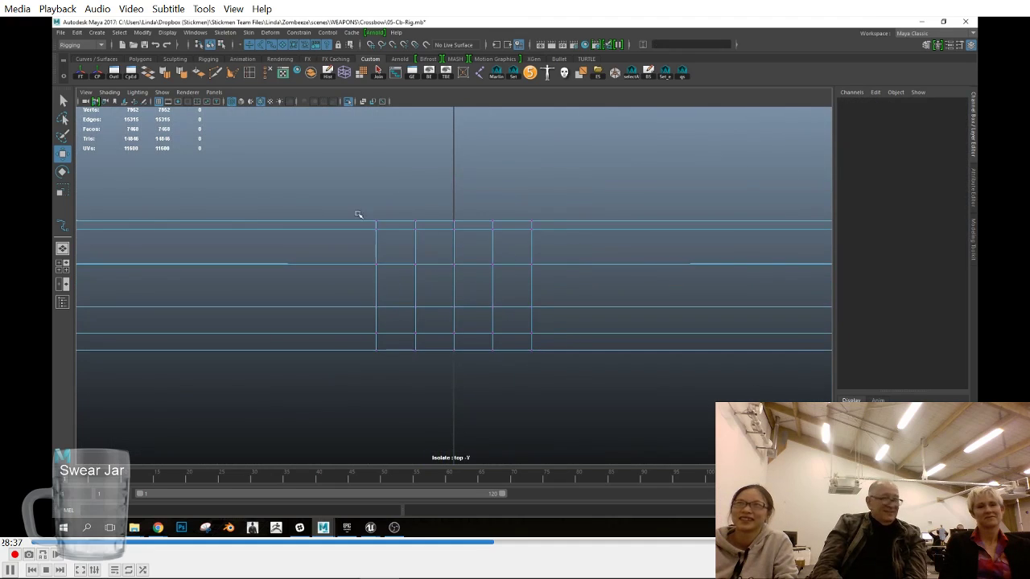
key("space")
left_click_drag(349, 201, 492, 341)
left_click(333, 300)
left_click_drag(358, 238, 439, 267)
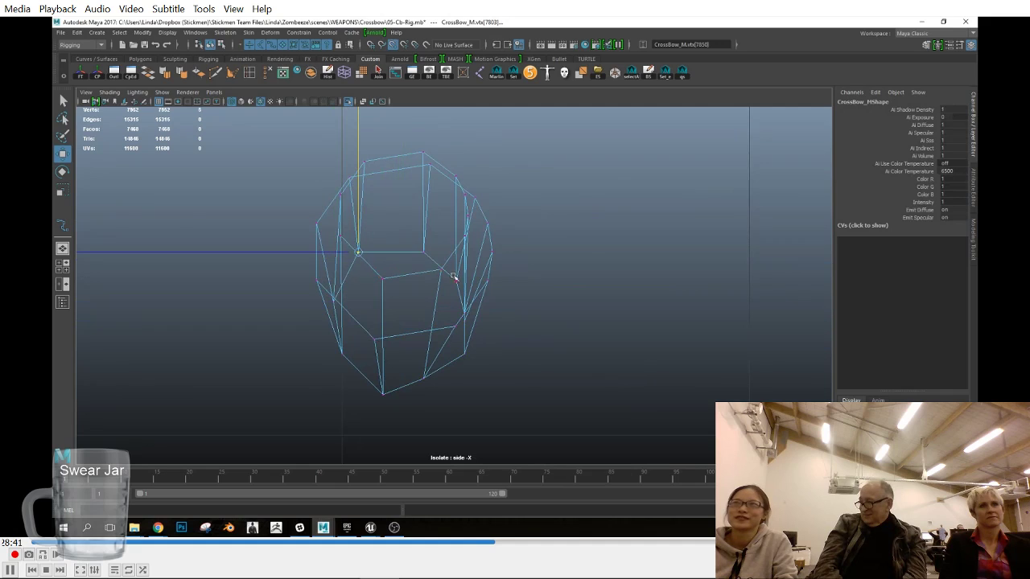
left_click_drag(361, 252, 365, 252)
Step: Inspect the vertex alignment at the string's ends in the front view
key("space")
left_click_drag(427, 279, 409, 295)
right_click_drag(917, 304, 851, 358, "alt")
middle_click_drag(852, 358, 429, 327, "alt")
left_click_drag(449, 285, 415, 309)
right_click_drag(523, 371, 212, 337, "alt")
middle_click_drag(212, 336, 611, 327, "alt")
right_click_drag(267, 255, 713, 412, "alt")
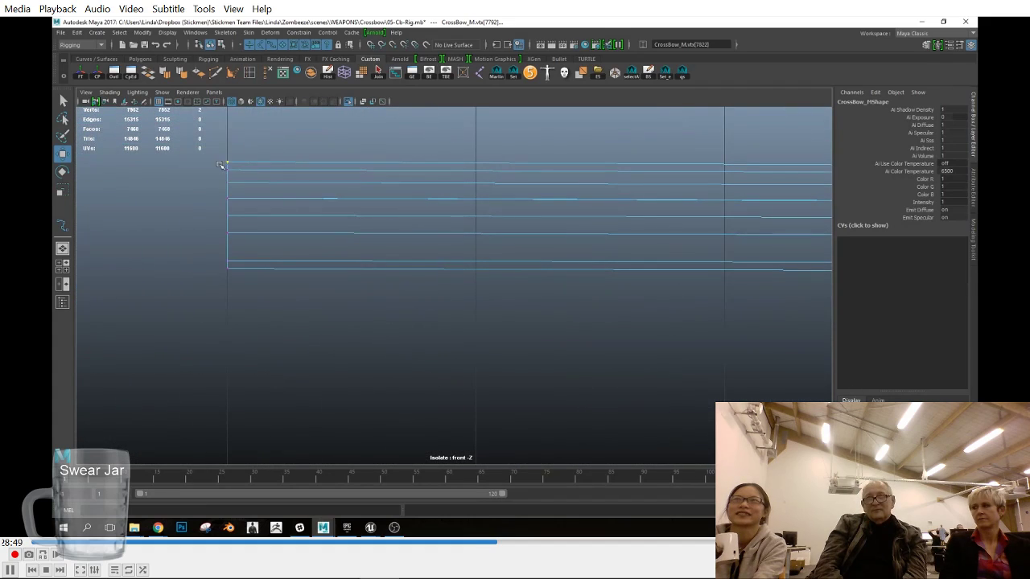
Step: Show the whole crossbow in side-view wireframe and lower the string's vertices slightly
key("space")
mouse_move(594, 362)
right_mouse_down("alt")
mouse_move(643, 366)
mouse_move(621, 351)
right_mouse_up("alt")
key("4")
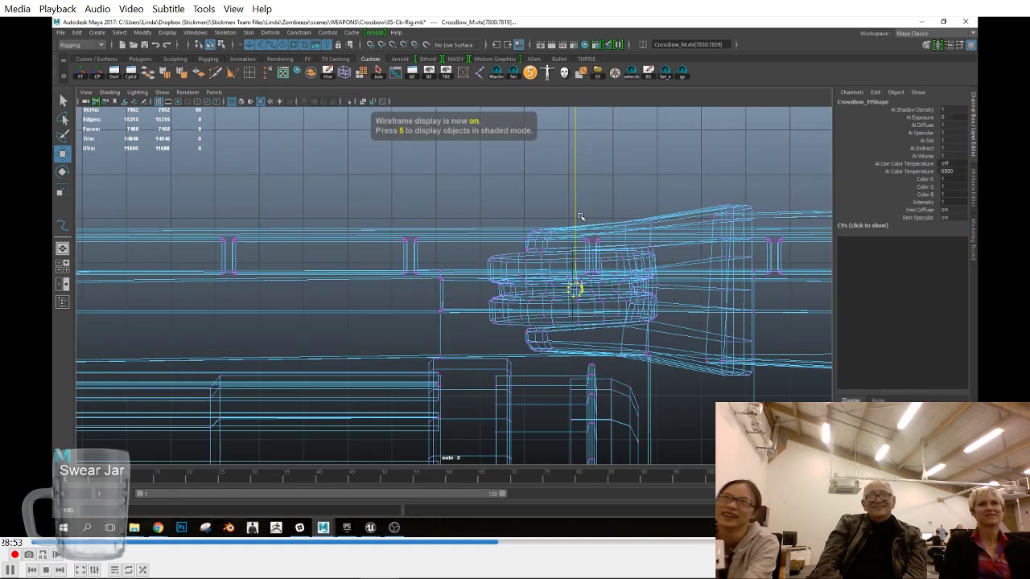
left_click_drag(580, 216, 580, 219)
key("space")
left_click_drag(630, 283, 630, 257)
left_click_drag(628, 294, 618, 311, "alt")
key("space")
left_click_drag(617, 310, 647, 309)
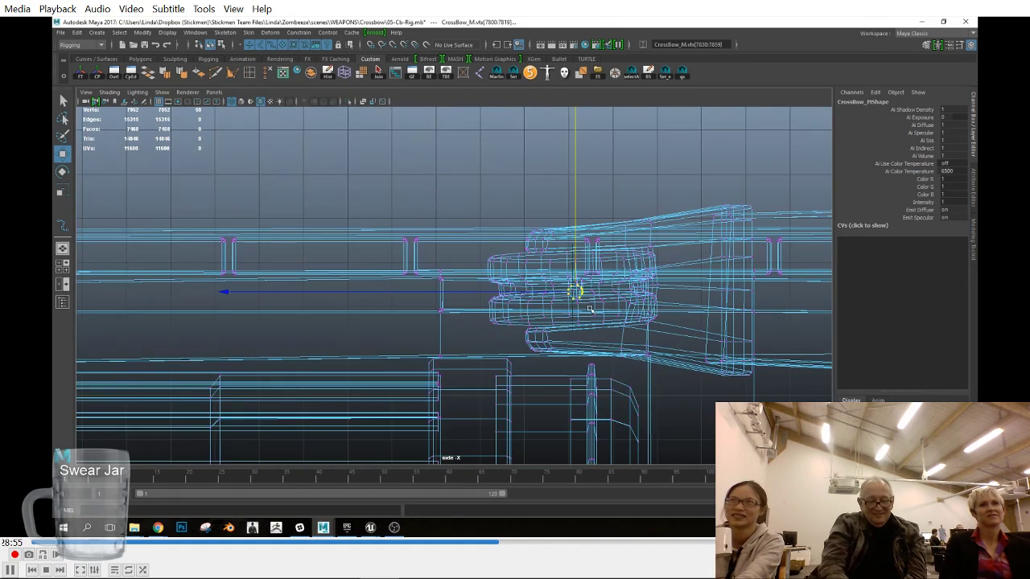
left_click_drag(578, 256, 577, 258)
Step: Try pulling the string's vertices back along the barrel in the side view and undo the move
right_click_drag(650, 325, 393, 291, "alt")
middle_click_drag(394, 290, 588, 295, "alt")
left_click_drag(588, 295, 291, 298)
right_click_drag(386, 322, 648, 371, "alt")
key("ctrl+z")
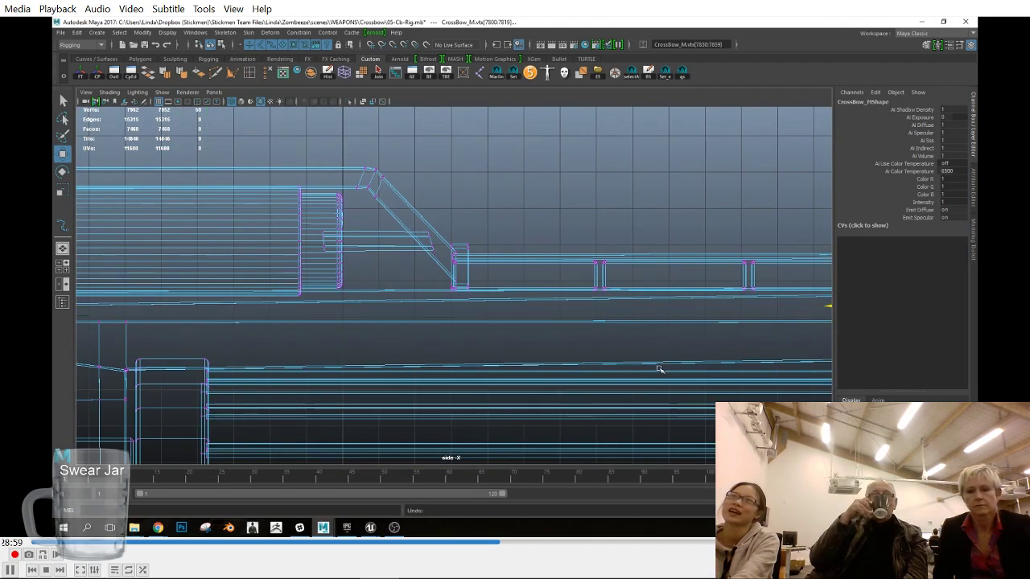
Step: Lower the string's vertices a little more and test their path back along the barrel, undoing the test pull
middle_click_drag(644, 368, 74, 346, "alt")
left_click_drag(609, 246, 609, 249)
right_click_drag(657, 331, 362, 294, "alt")
middle_click_drag(362, 291, 592, 277, "alt")
left_click_drag(586, 272, 41, 277)
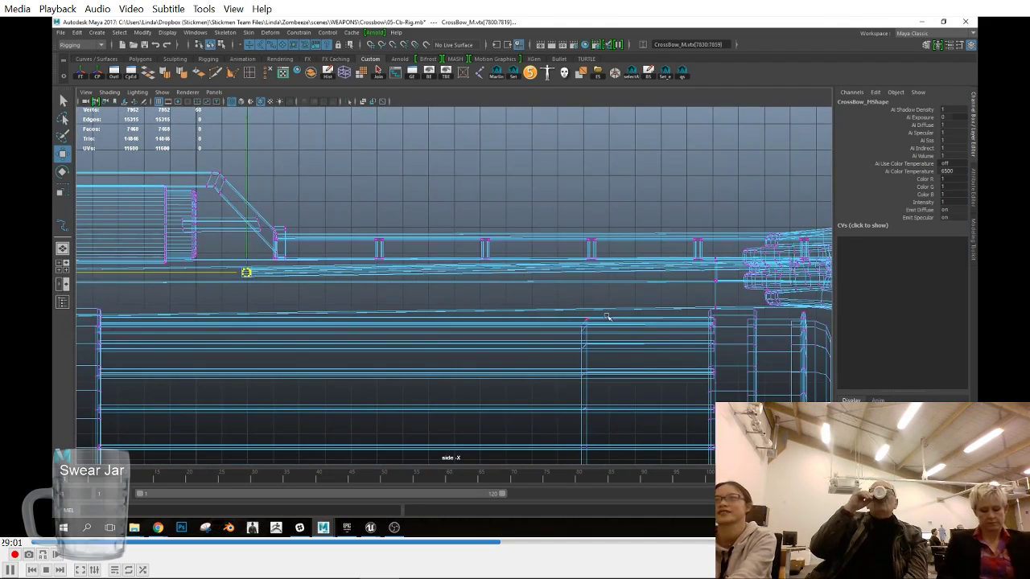
key("ctrl+z")
Step: Display the crossbow shaded, try a small vertical shift of the string's vertices, and undo the trial moves
key("5")
key("space")
left_click(798, 324)
middle_click_drag(615, 322, 384, 319)
middle_click_drag(336, 283, 376, 282, "alt")
left_click_drag(256, 233, 257, 235)
key("ctrl+z")
key("ctrl+z")
middle_click_drag(619, 281, 354, 279, "alt")
key("ctrl+z")
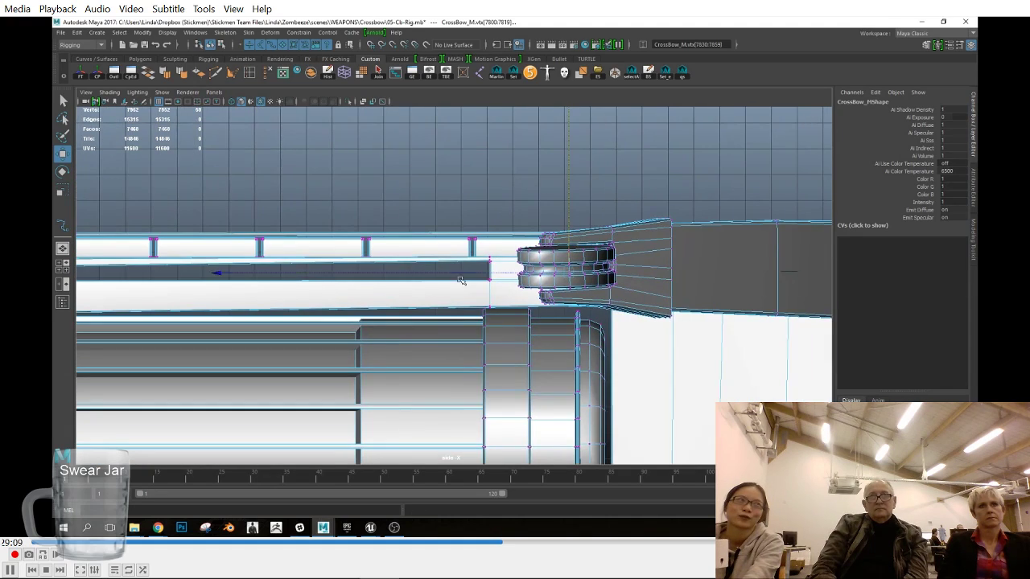
Step: Test the string's pulled-back position once more against the shaded crossbow and return it to rest
right_click_drag(461, 281, 356, 302, "alt")
middle_click_drag(356, 301, 527, 301, "alt")
left_click_drag(375, 272, 55, 279)
left_click_drag(278, 272, 202, 272)
key("ctrl+z")
Step: Isolate the string in the perspective view and examine its cleaned-up geometry
key("space")
left_click_drag(614, 322, 614, 320)
right_click_drag(565, 309, 599, 238)
right_click_drag(542, 279, 534, 296)
double_click(532, 296)
left_click(161, 93)
mouse_move(172, 112)
left_click(277, 112)
left_click(627, 242)
left_click_drag(636, 243, 512, 283, "alt")
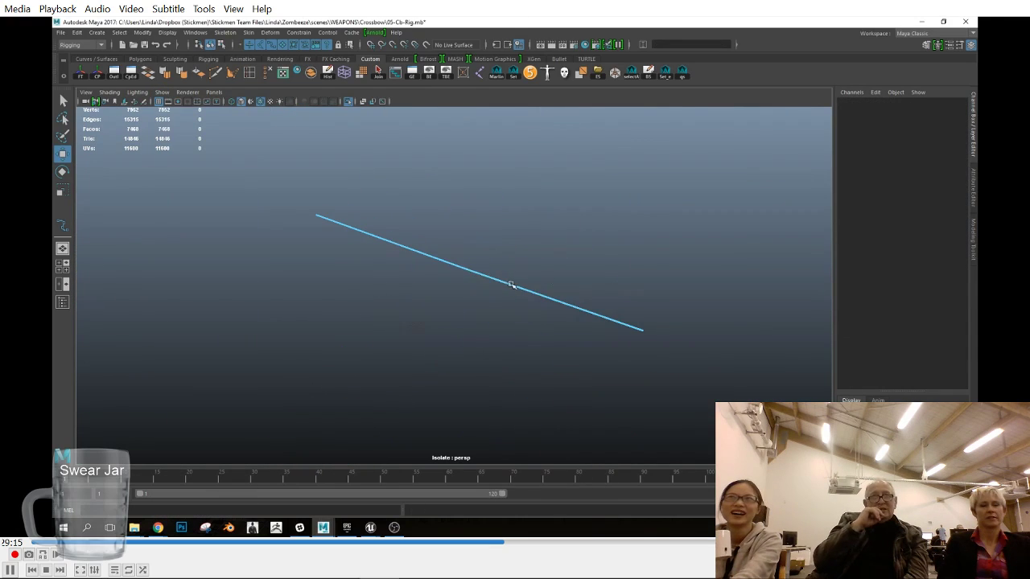
Step: Return to object mode and turn off isolation to show the whole crossbow
right_click_drag(511, 283, 540, 242)
left_click(161, 92)
left_click(277, 112)
left_click_drag(581, 337, 565, 358, "alt")
left_click(565, 360)
left_click_drag(564, 361, 591, 290, "alt")
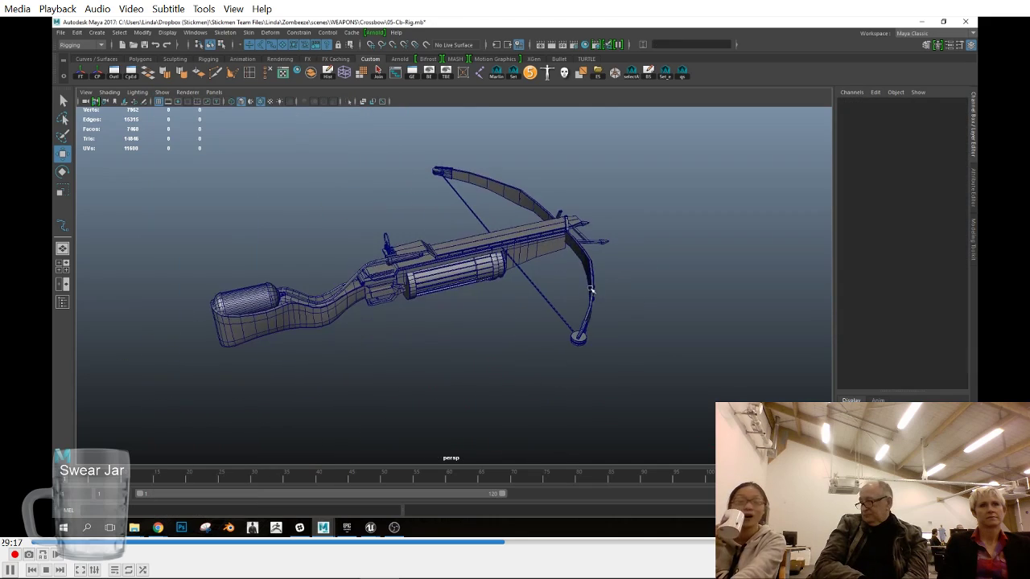
Step: Select the crossbow mesh and show all object types in the viewport, including controls and joints
left_click(536, 255)
left_click_drag(399, 231, 397, 239, "alt")
left_click(162, 92)
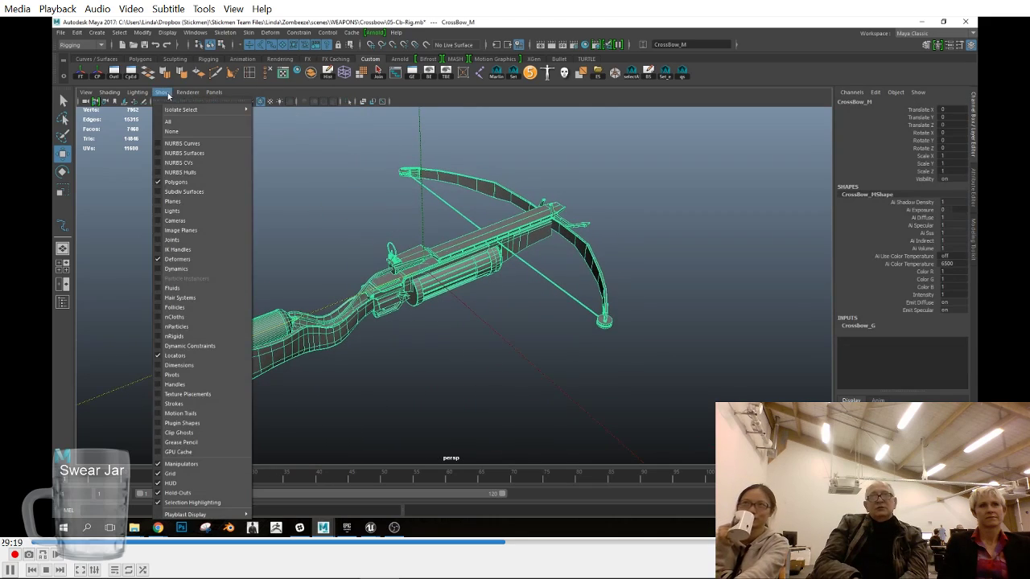
left_click(179, 123)
left_click_drag(402, 294, 435, 325, "alt")
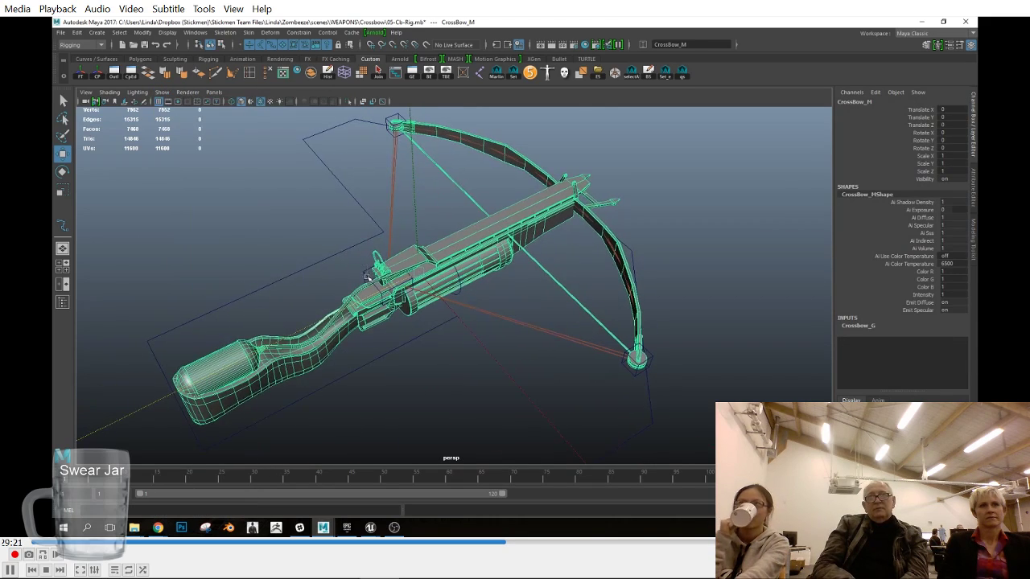
Step: Select the CB_Ctrl_String_C control and free all its transform and visibility channels
left_click(377, 287)
middle_click_drag(448, 305, 510, 301, "alt")
left_click_drag(511, 301, 500, 314, "alt")
left_click_drag(918, 111, 866, 179)
right_click(862, 175)
left_click(890, 359)
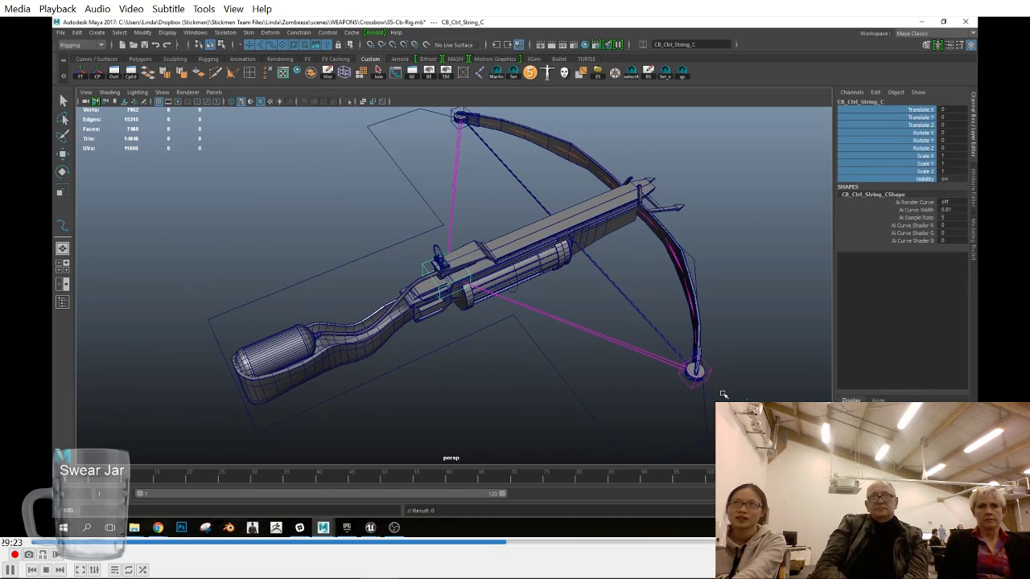
Step: Free the Translate X and Translate Z channels of the CB_Ctrl_RightBow control and activate the Move tool
left_click(907, 109)
right_click(907, 108)
left_click(898, 323)
left_click(910, 124)
right_click(911, 125)
left_click(898, 340)
key("w")
mouse_move(697, 386)
left_mouse_down("alt")
mouse_move(708, 384)
mouse_move(585, 359)
mouse_move(536, 269)
left_mouse_up("alt")
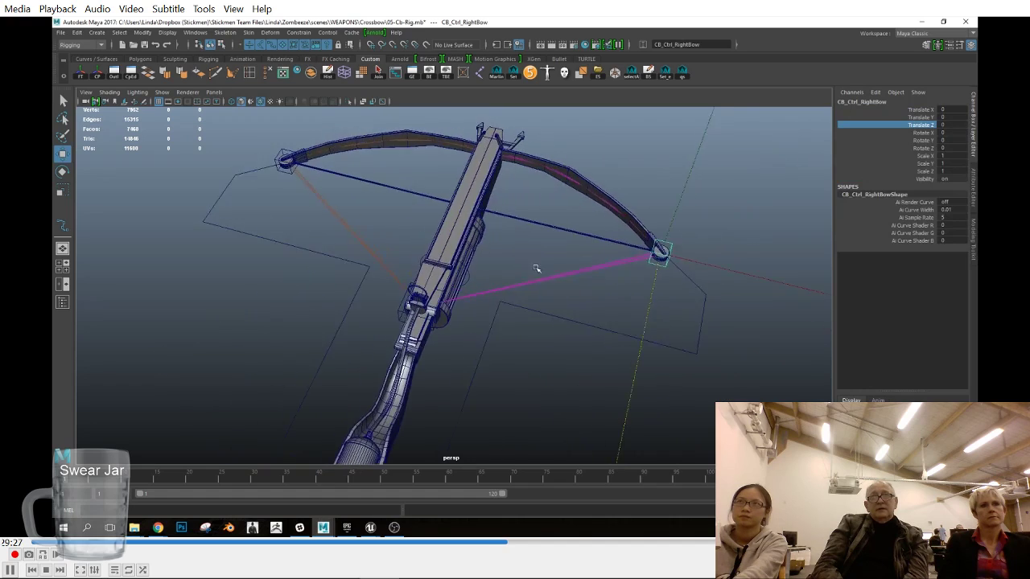
Step: Open the Outliner beside the model and expand CB_Ctrl_Main to reach the bow and string controls
right_click_drag(536, 269, 575, 277, "alt")
left_click(424, 153)
left_click(114, 73)
left_click_drag(265, 120, 797, 61)
left_click(722, 174)
left_click(748, 204)
left_click(754, 214)
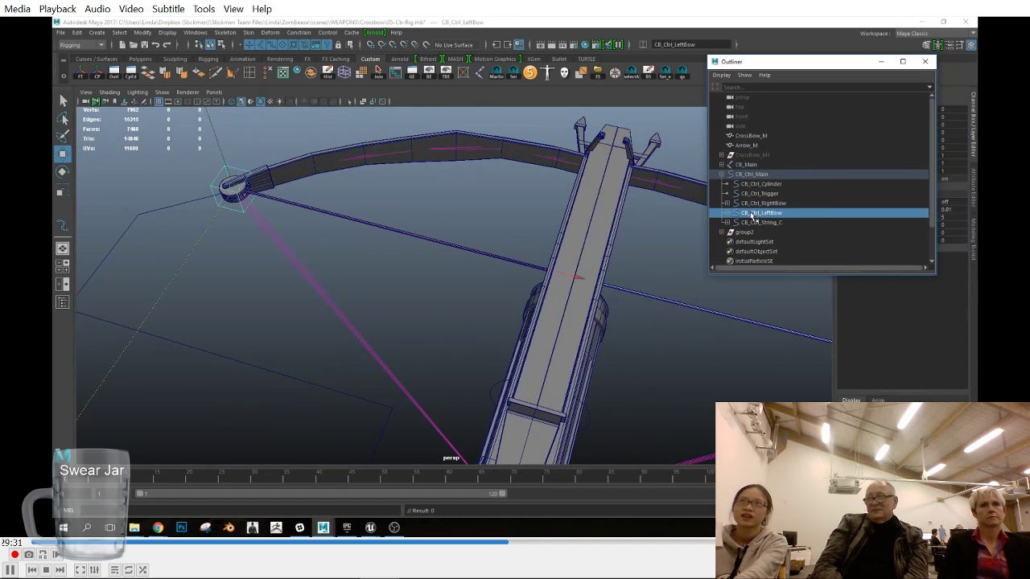
left_click(762, 223)
Step: In wireframe display, create an IK handle from the CB_LeftBow_1 joint to the joint at the left bow tip
right_click_drag(483, 240, 432, 239, "alt")
left_click(485, 227)
left_click(528, 171)
left_click_drag(519, 201, 502, 234, "alt")
key("4")
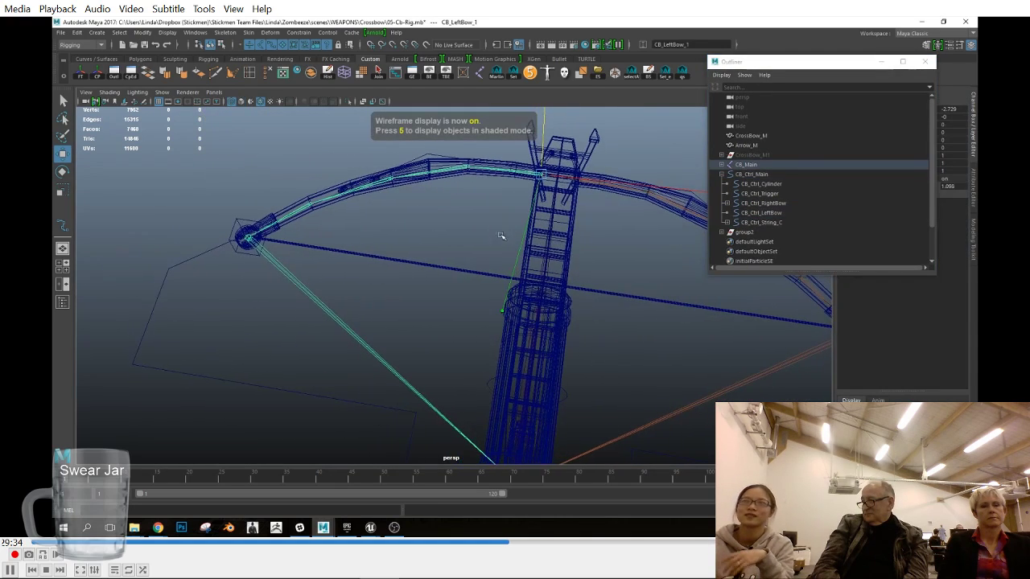
left_click(212, 61)
left_click(114, 74)
left_click(541, 174)
left_click(249, 238)
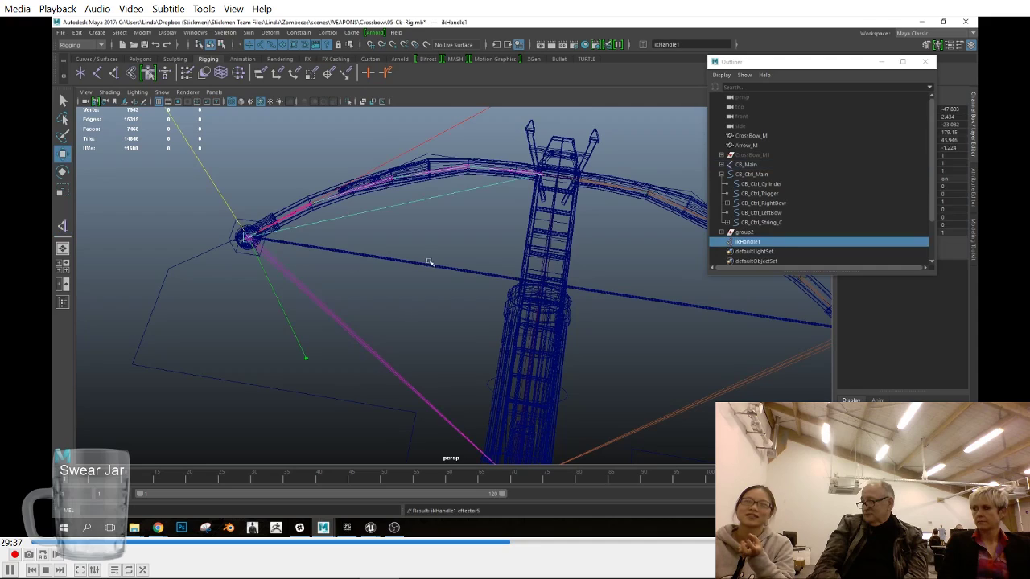
Step: Parent ikHandle1 under CB_Ctrl_LeftBow and rename the handle using the control's name as its base
left_click(769, 214, "ctrl")
key("p")
double_click(769, 214)
key("ctrl+c")
double_click(760, 223)
key("ctrl+v")
key("Return")
left_click(744, 214)
left_click(727, 214)
Step: Test the left bow's IK by moving its control, and undo the move
scroll(439, 336, "down", 1)
left_click_drag(246, 314, 285, 299)
key("ctrl+z")
Step: Locate the CB_LeftString joint at the string centre, expand the CB_Main hierarchy and delete that joint
scroll(515, 336, "down", 3)
left_click_drag(515, 335, 440, 408, "alt")
left_click(451, 390)
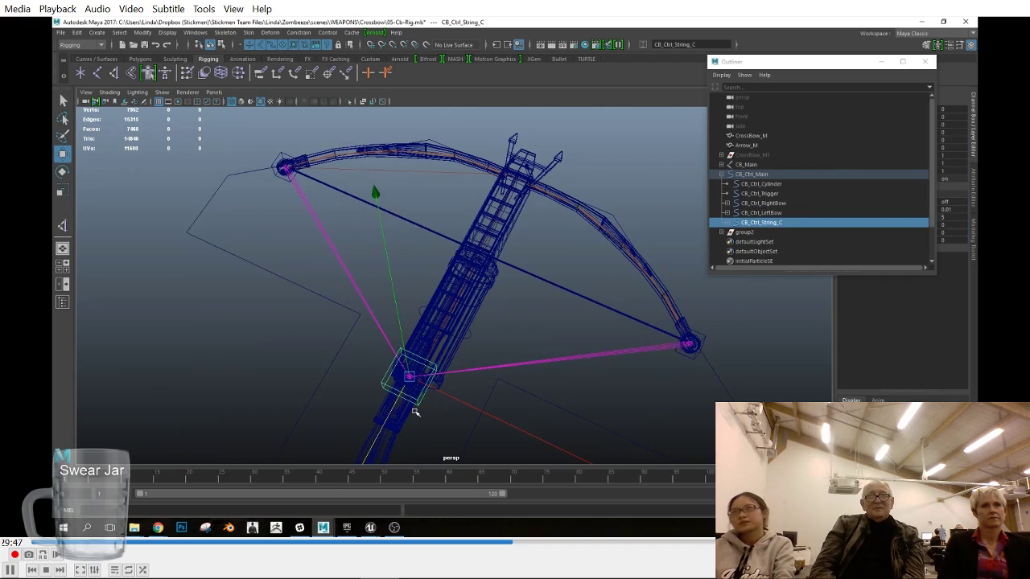
scroll(420, 390, "up", 5)
left_click(389, 380)
scroll(457, 414, "down", 5)
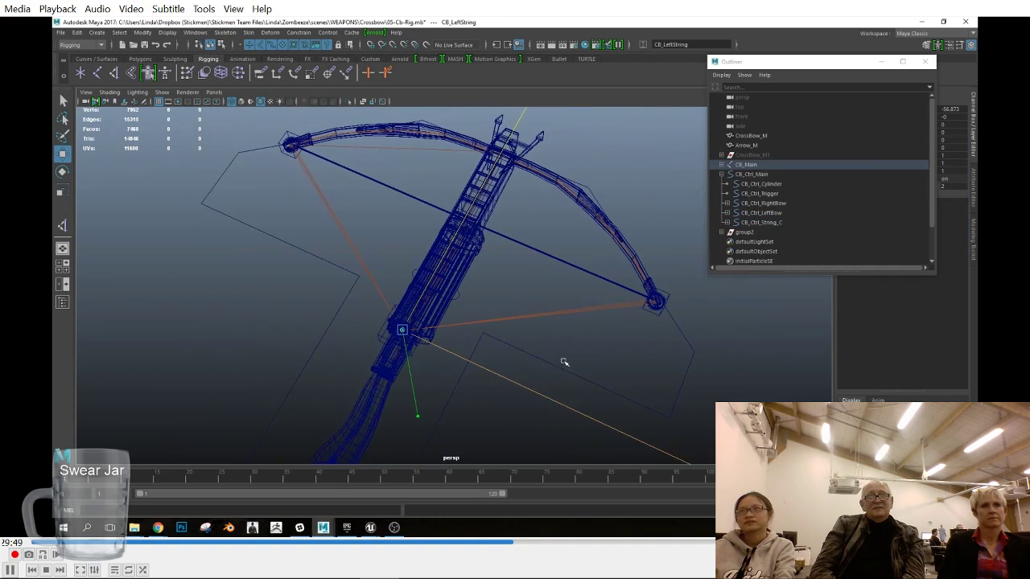
left_click(721, 165)
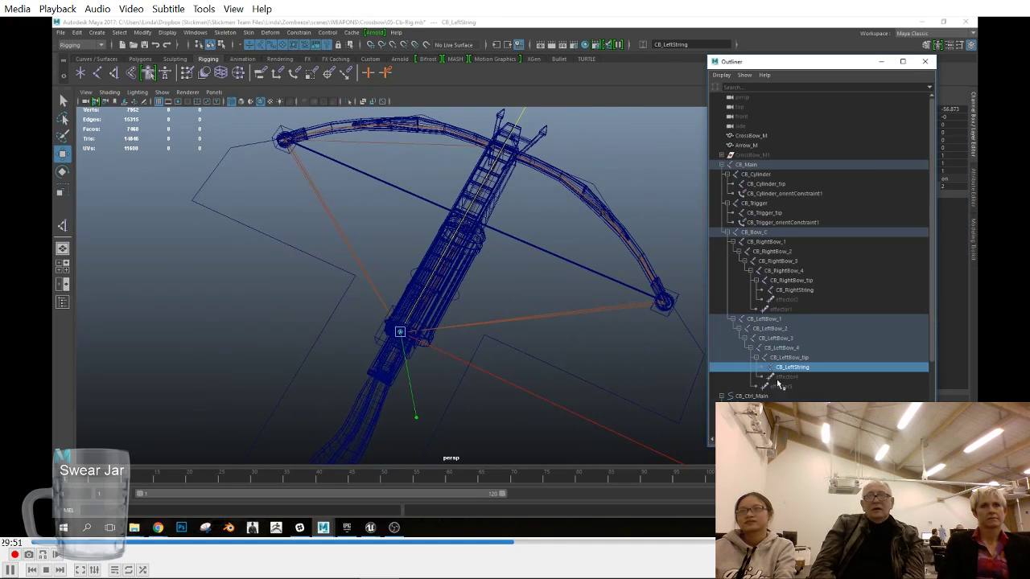
double_click(827, 366)
left_click(827, 360)
left_click_drag(515, 363, 534, 369, "alt")
key("Down")
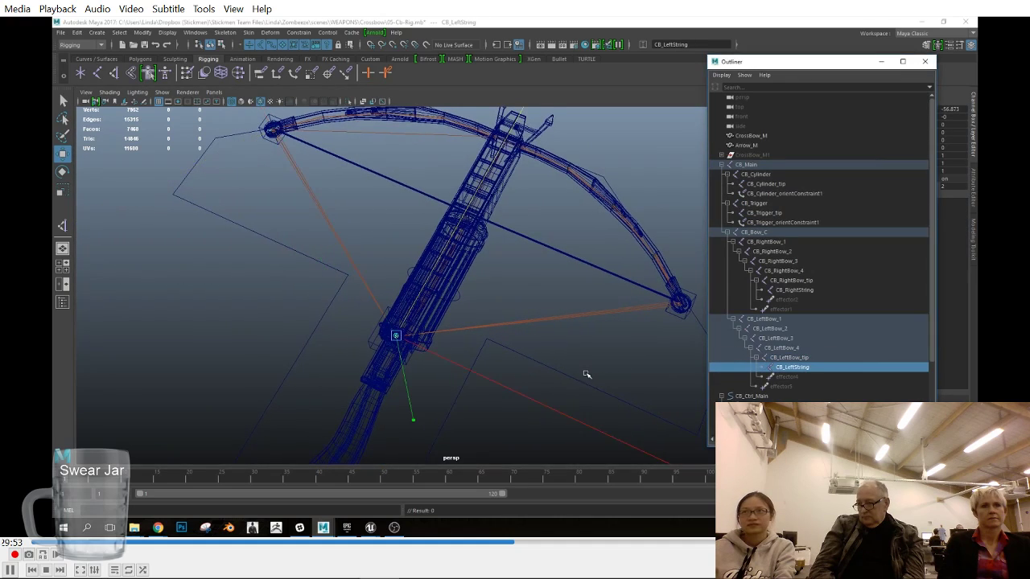
key("Delete")
Step: Delete the two old string IK handles under CB_Ctrl_String_C
left_click(797, 368)
scroll(757, 366, "down", 3)
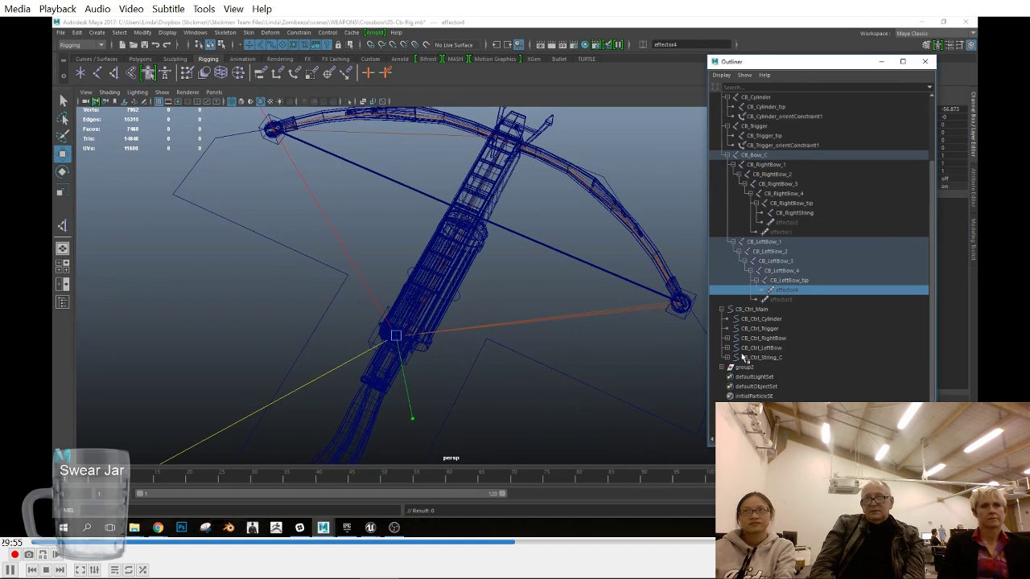
left_click(764, 367)
left_click(776, 376, "shift")
key("Delete")
Step: Select the CB_RightString joint at the string centre and delete it
left_click(401, 338)
left_click_drag(480, 340, 525, 362, "alt")
left_click(392, 344)
left_click(384, 344)
left_click(386, 349)
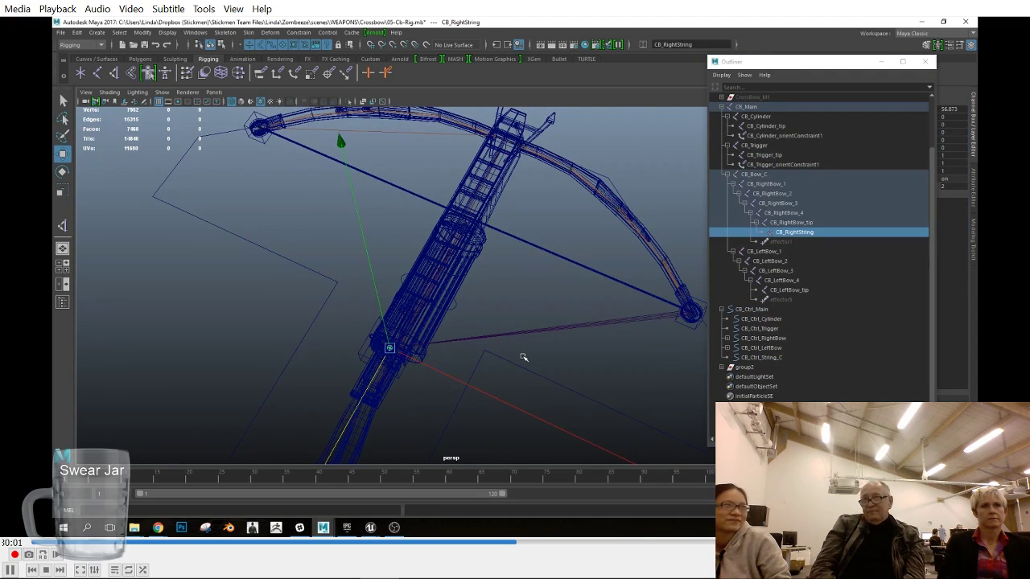
key("Delete")
Step: Hide the polygon meshes and frame the joints and controls in the top view
left_click_drag(585, 333, 682, 315, "alt")
left_click(163, 93)
left_click(204, 250)
left_click_drag(216, 304, 299, 271, "alt")
left_click(163, 92)
left_click(172, 182)
left_click(198, 238)
key("space")
right_click_drag(517, 284, 371, 276, "alt")
middle_click_drag(446, 286, 469, 271, "alt")
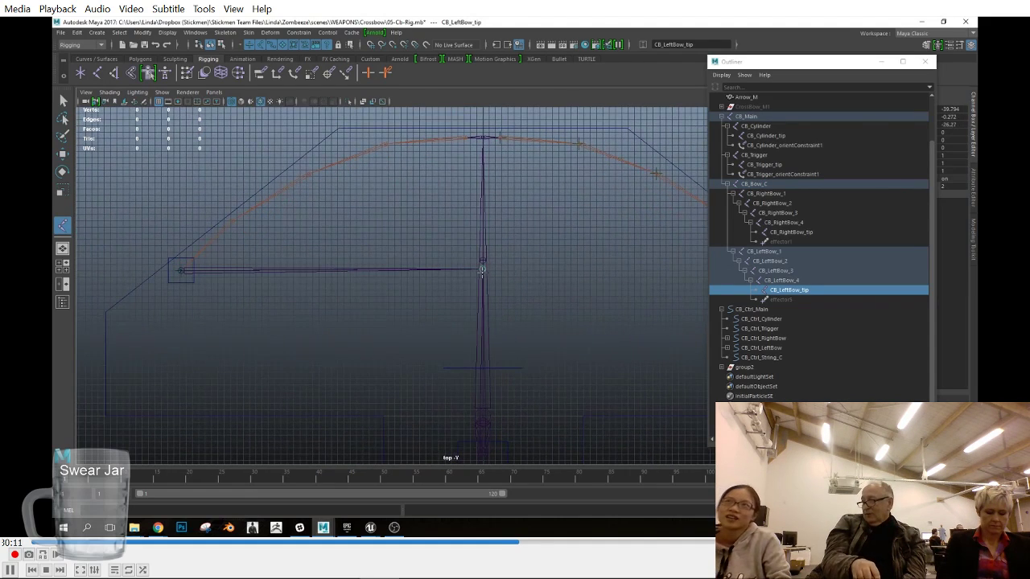
Step: Create one new string joint at the crossbow's centre under CB_LeftBow_tip and another under CB_RightBow_tip
left_click(478, 271)
middle_click_drag(584, 299, 447, 296, "alt")
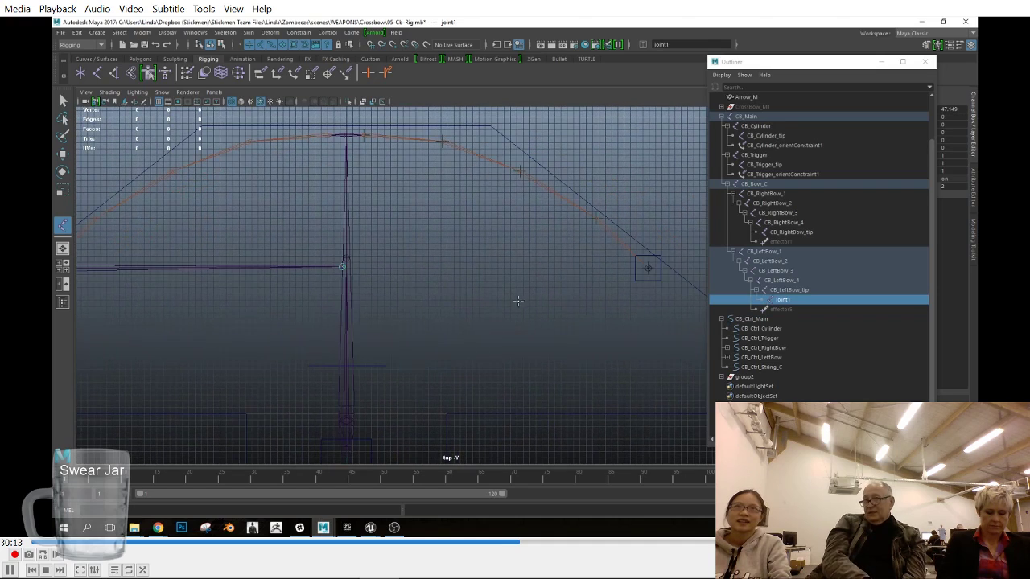
key("w")
key("y")
left_click(647, 267)
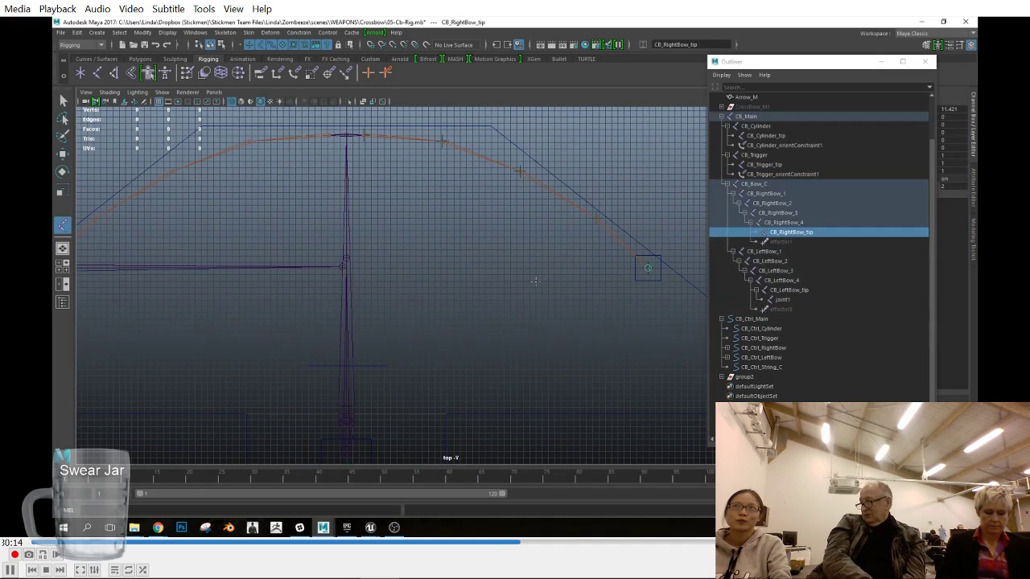
left_click(358, 267)
middle_click_drag(335, 310, 376, 293, "alt")
right_click_drag(478, 295, 459, 297, "alt")
middle_click_drag(460, 298, 426, 293, "alt")
key("w")
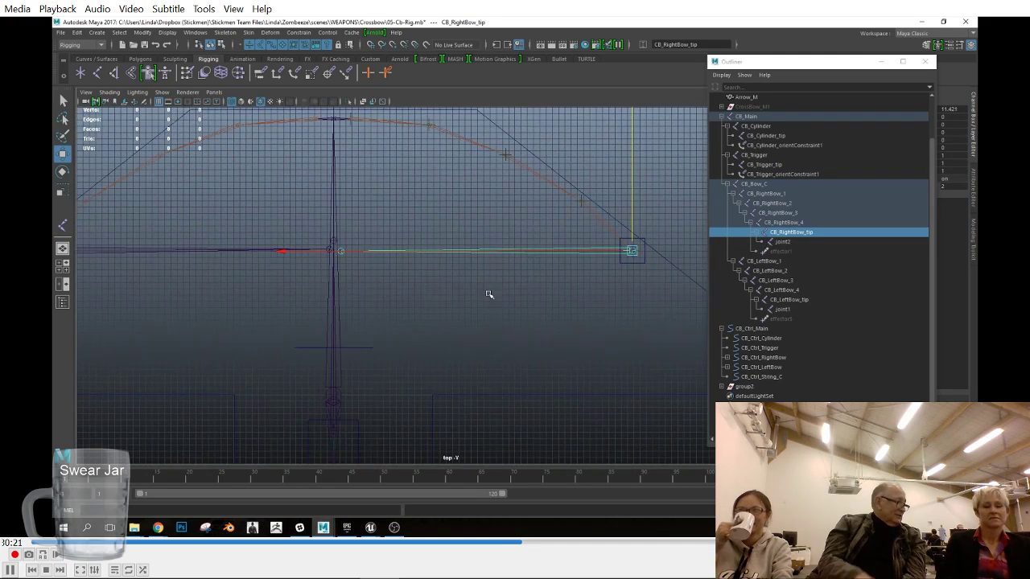
Step: Close the Outliner, select joint2 near the centre and show the polygon meshes again in the top view
middle_click_drag(361, 239, 391, 238, "alt")
left_click(926, 62)
right_click_drag(675, 335, 671, 335, "alt")
middle_click_drag(671, 335, 762, 338, "alt")
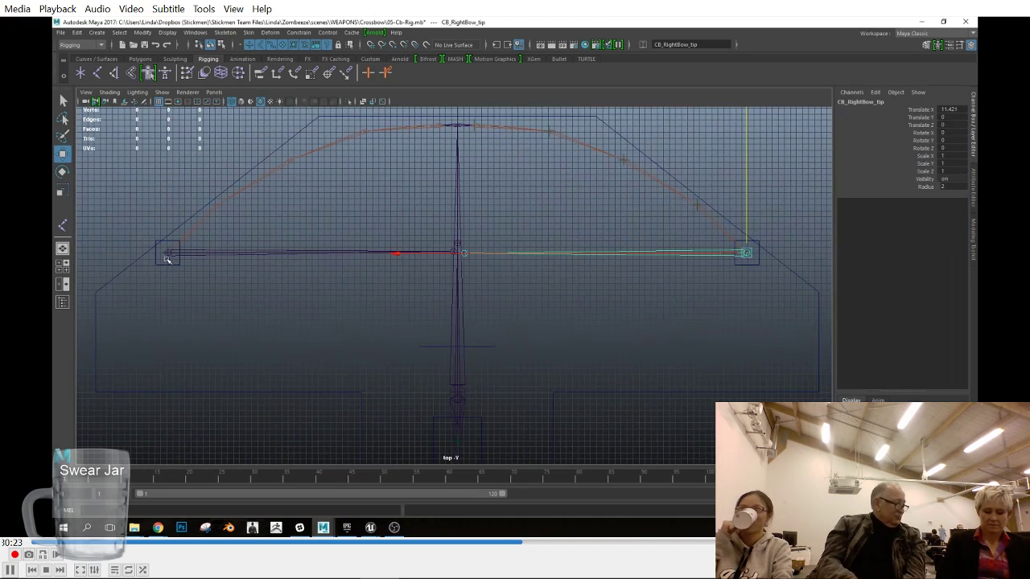
left_click(166, 257)
left_click(747, 254)
right_click_drag(618, 289, 623, 331, "alt")
left_click(470, 233)
left_click(161, 93)
left_click(177, 182)
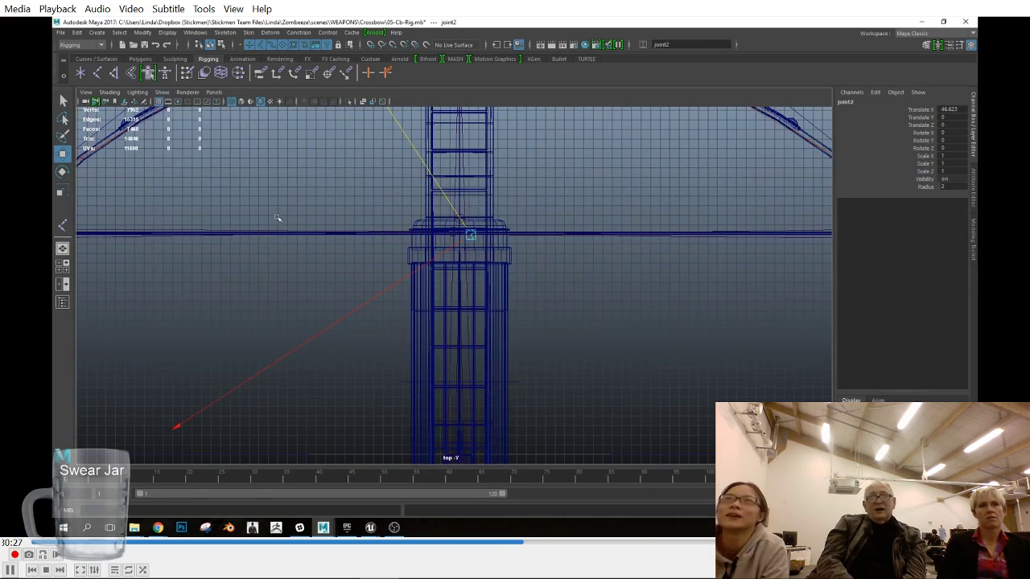
Step: Adjust the Move tool settings and shift joint2 onto the crossbow's centre line, along the string
double_click(63, 154)
left_click(205, 273)
left_click(207, 286)
left_click(325, 229)
left_click_drag(499, 305, 500, 302)
right_click_drag(433, 259, 756, 362, "alt")
left_click_drag(613, 308, 569, 310)
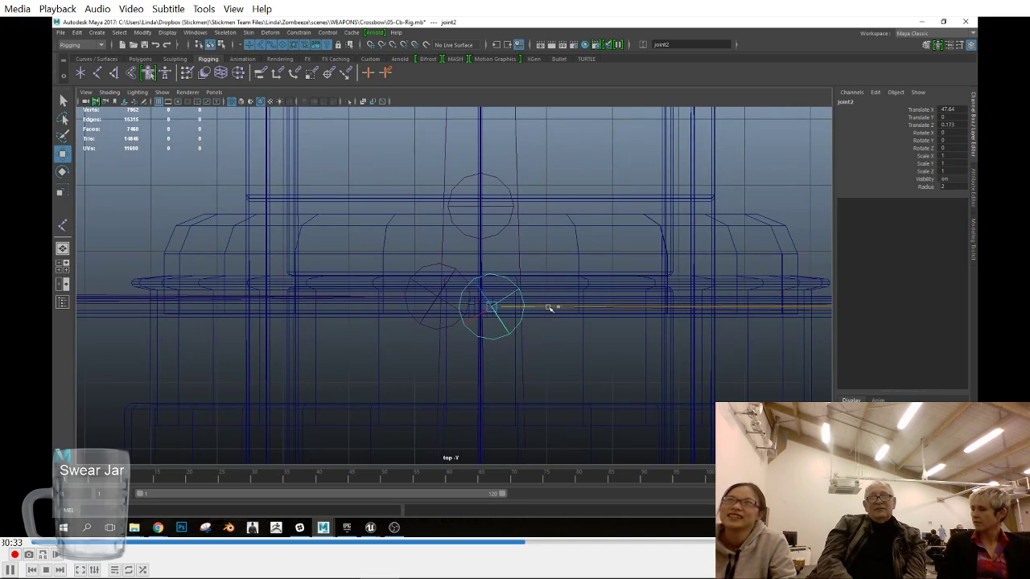
Step: Move joint1 onto the string at the crossbow's centre line
left_click(440, 274)
left_click(419, 269)
left_click_drag(475, 298, 472, 336)
Step: Return to the shaded perspective view and hide the polygon meshes so only joints and controls show
key("space")
left_click_drag(604, 360, 606, 345)
left_click_drag(606, 345, 602, 349, "alt")
scroll(597, 330, "up", 4)
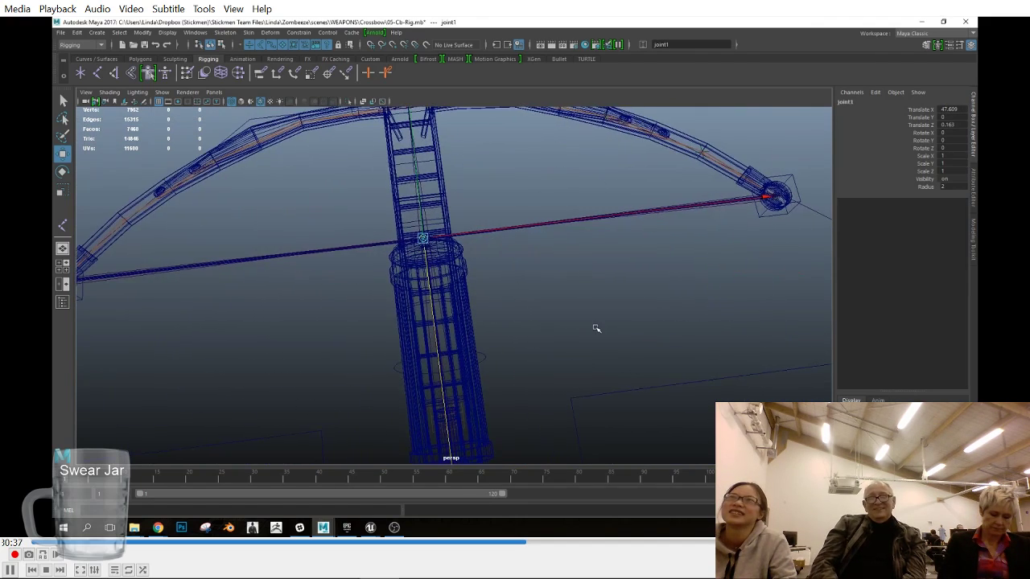
key("5")
scroll(588, 309, "down", 4)
mouse_move(587, 309)
left_mouse_down("alt")
mouse_move(537, 304)
mouse_move(581, 317)
mouse_move(571, 304)
left_mouse_up("alt")
left_click(285, 219)
left_click(631, 275, "shift")
left_click(572, 304)
left_click(162, 91)
left_click(201, 179)
left_click_drag(516, 283, 569, 228, "alt")
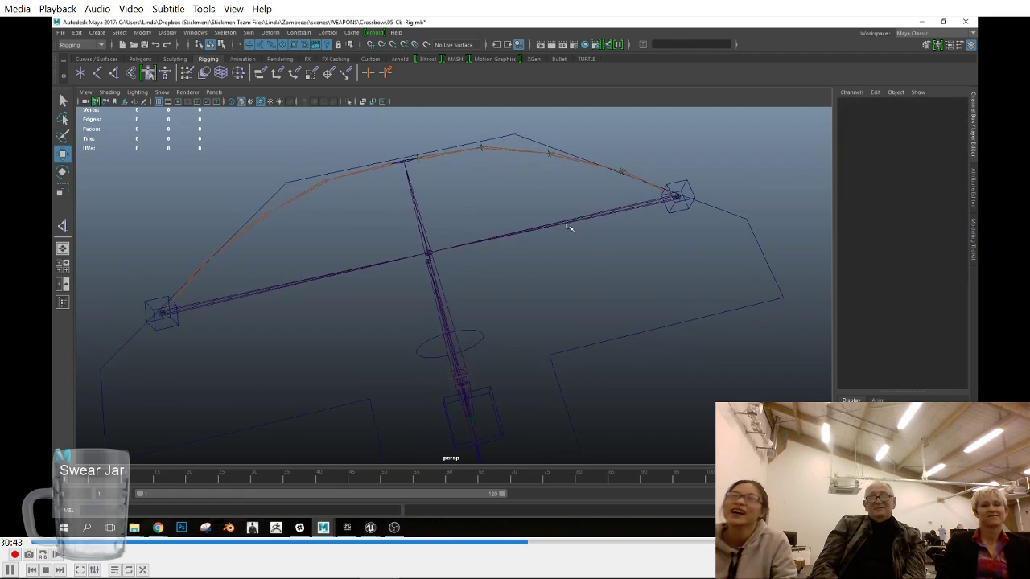
Step: Isolate the right string joint and create an IK handle from CB_RightBow_tip to joint2 at the centre
left_click(566, 224)
left_click(162, 93)
mouse_move(180, 104)
left_click(278, 105)
left_click(62, 226)
left_click(677, 197)
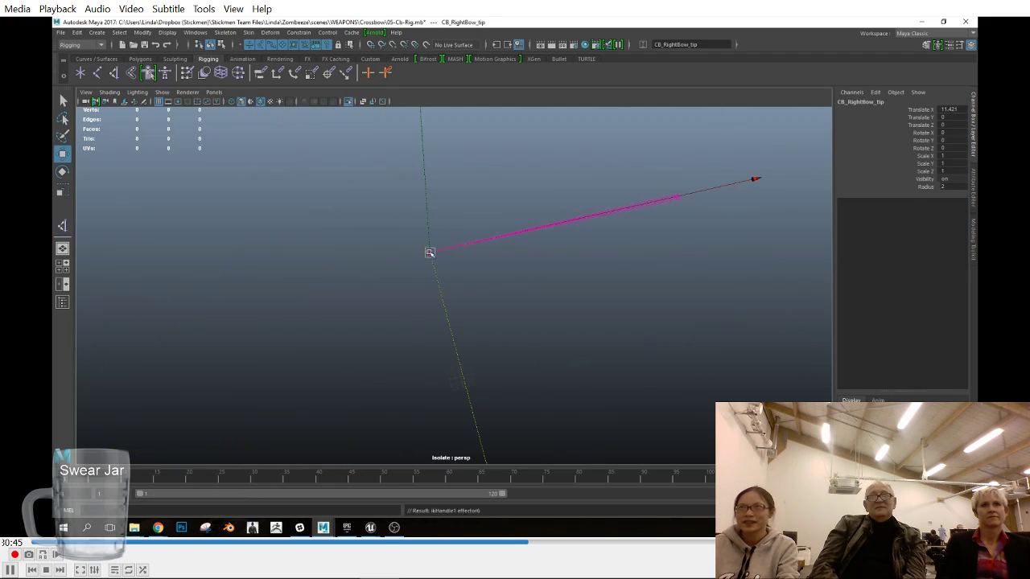
left_click(430, 252)
Step: Switch the isolation to the left string joint and create an IK handle from CB_LeftBow_tip to joint1
left_click(163, 93)
mouse_move(214, 110)
left_click(276, 118)
left_click(298, 283)
left_click(162, 92)
left_click(280, 117)
left_click(428, 252)
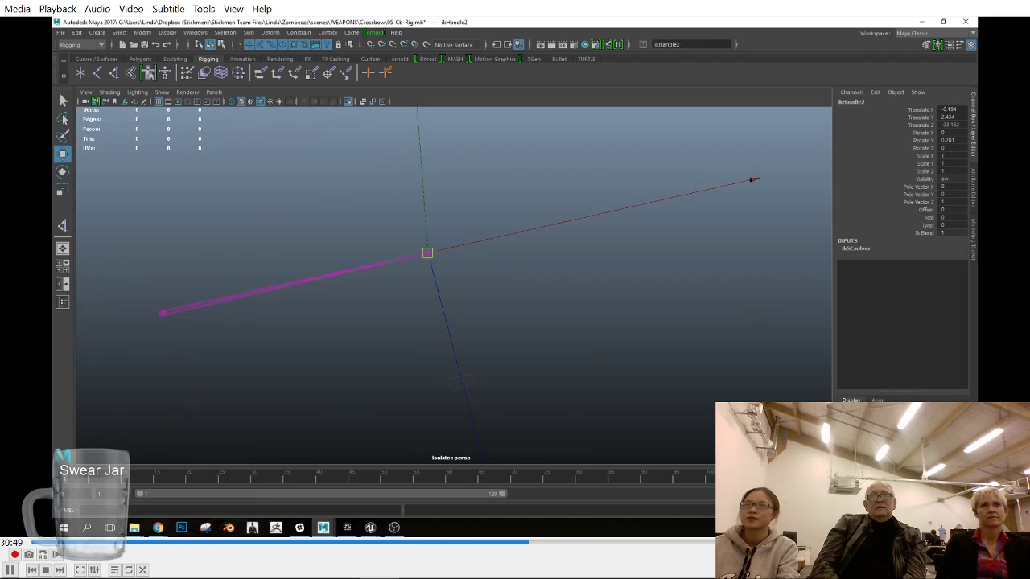
Step: In the Outliner, parent ikHandle1 and ikHandle2 under CB_Ctrl_String_C
key("alt+Tab")
scroll(680, 366, "down", 3)
left_click(669, 383, "ctrl")
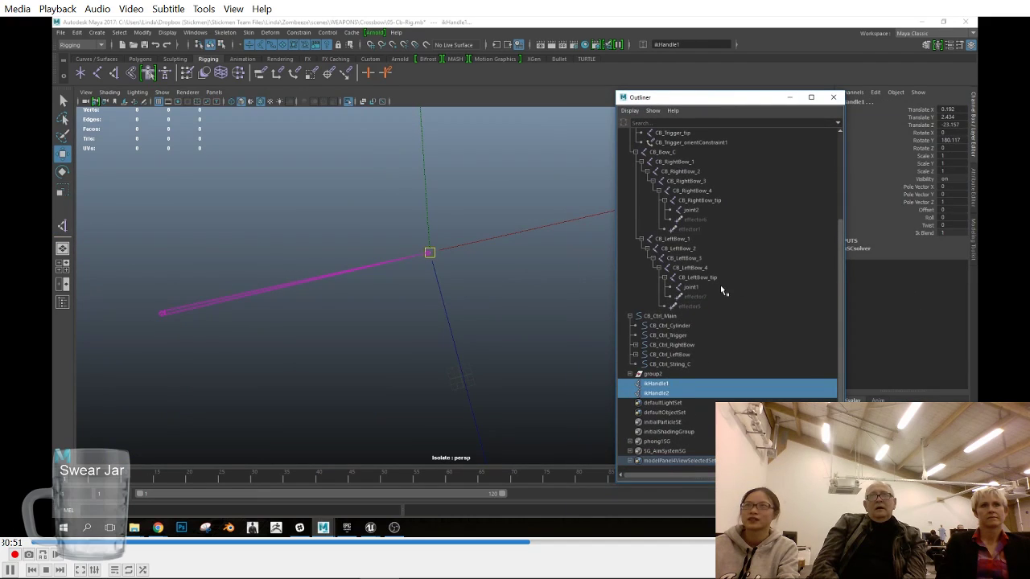
middle_click_drag(670, 387, 696, 366)
Step: Rename ikHandle2 as CB_IK_LeftString, starting from a copy of the string control's name
double_click(664, 367)
key("ctrl+c")
double_click(670, 376)
key("ctrl+v")
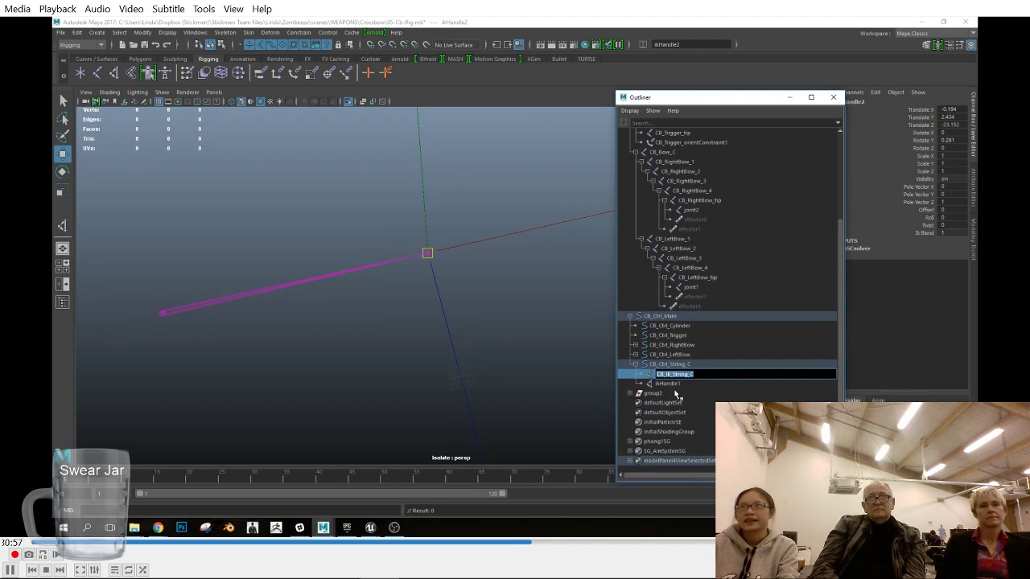
key("Return")
double_click(667, 374)
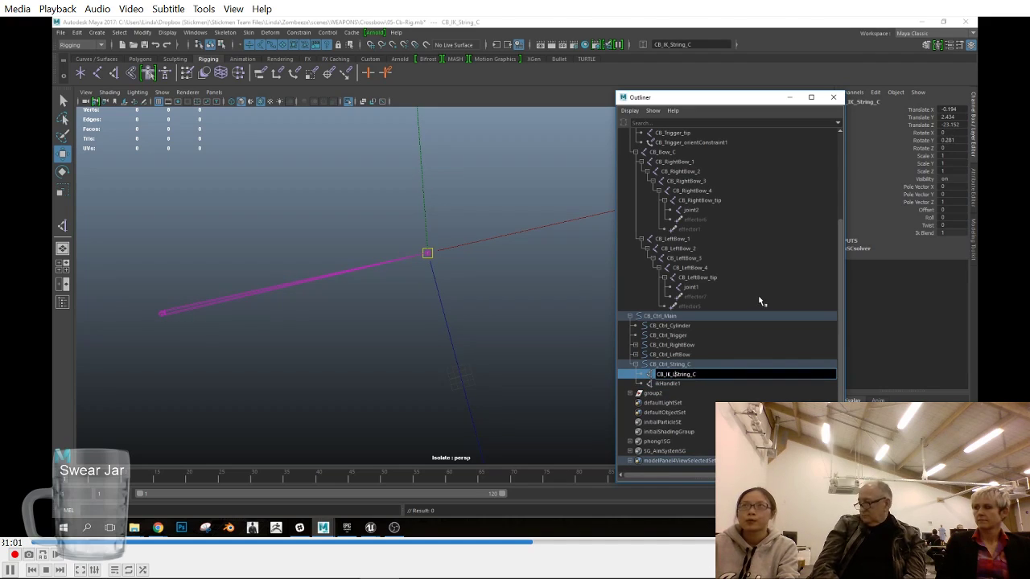
left_click(706, 366)
Step: Copy the name CB_IK_LeftString into the name of ikHandle1
double_click(677, 376)
key("ctrl+c")
double_click(671, 386)
key("ctrl+v")
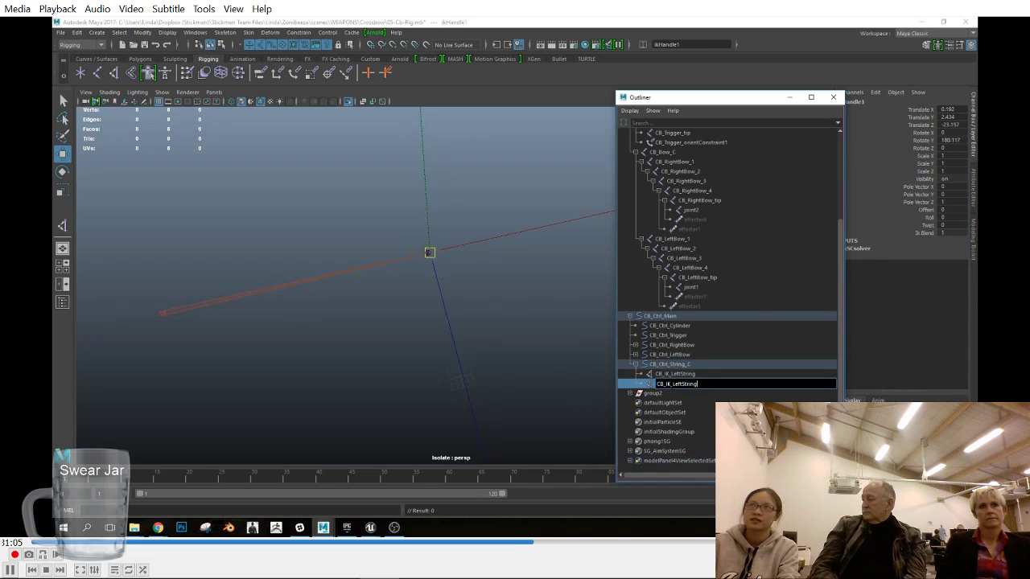
Step: Rename the second string IK handle CB_IK_RightString and turn off the isolated view
type("Right")
key("Return")
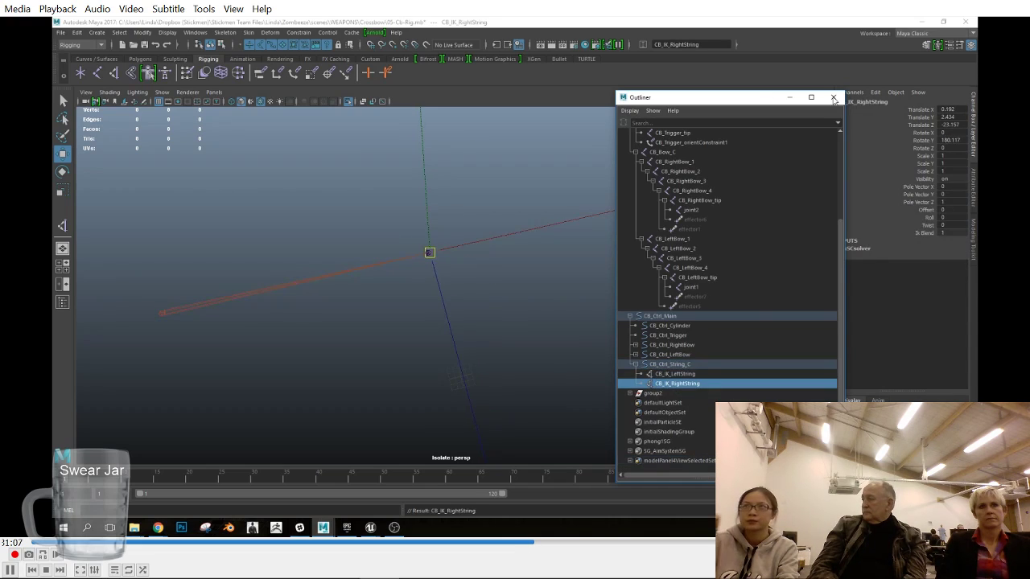
left_click(834, 97)
left_click(162, 92)
mouse_move(228, 115)
left_click(278, 118)
Step: Test the CB_Ctrl_String_C control by moving it in the perspective view, and undo the move
left_click_drag(575, 315, 497, 324, "alt")
left_click(460, 347)
left_click_drag(540, 364, 427, 299, "alt")
left_click(284, 309)
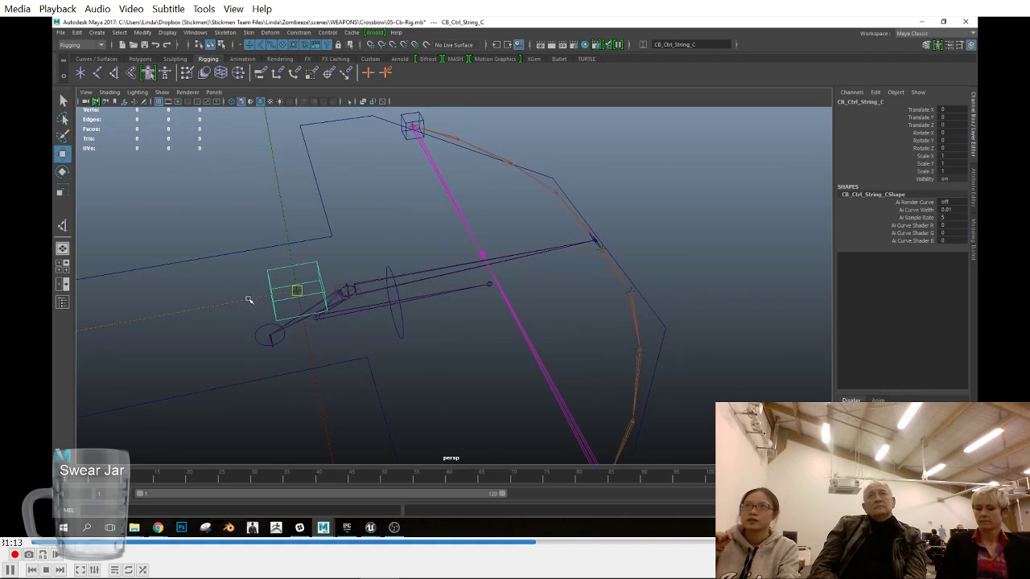
middle_click(482, 256)
key("ctrl+z")
left_click_drag(556, 298, 542, 298, "alt")
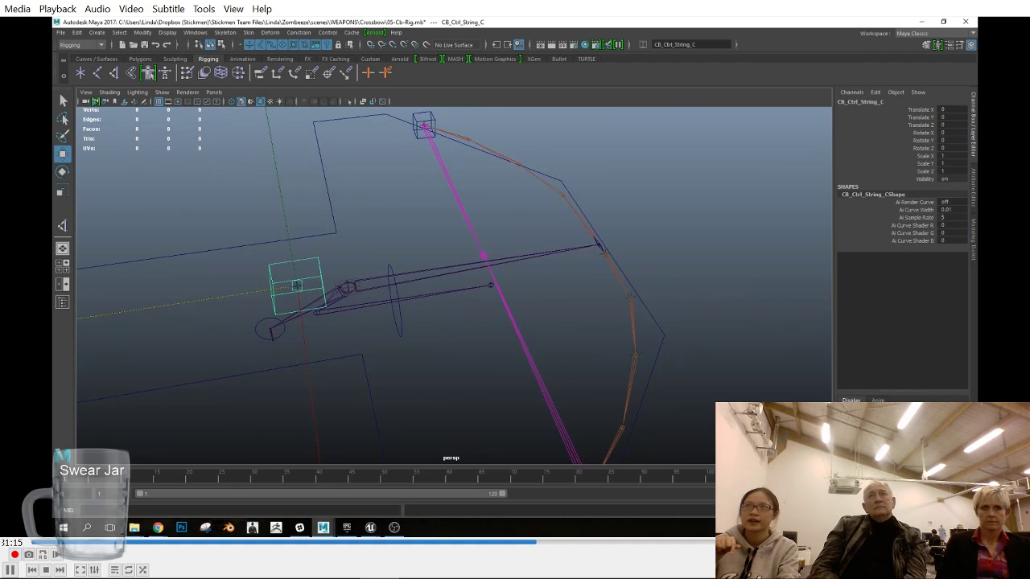
Step: Move CB_IK_LeftString and CB_IK_RightString out of CB_Ctrl_String_C so they sit directly under CB_Ctrl_Main
left_click(371, 60)
left_click(114, 74)
left_click_drag(273, 120, 798, 92)
left_click_drag(794, 273, 794, 359)
left_click(720, 206)
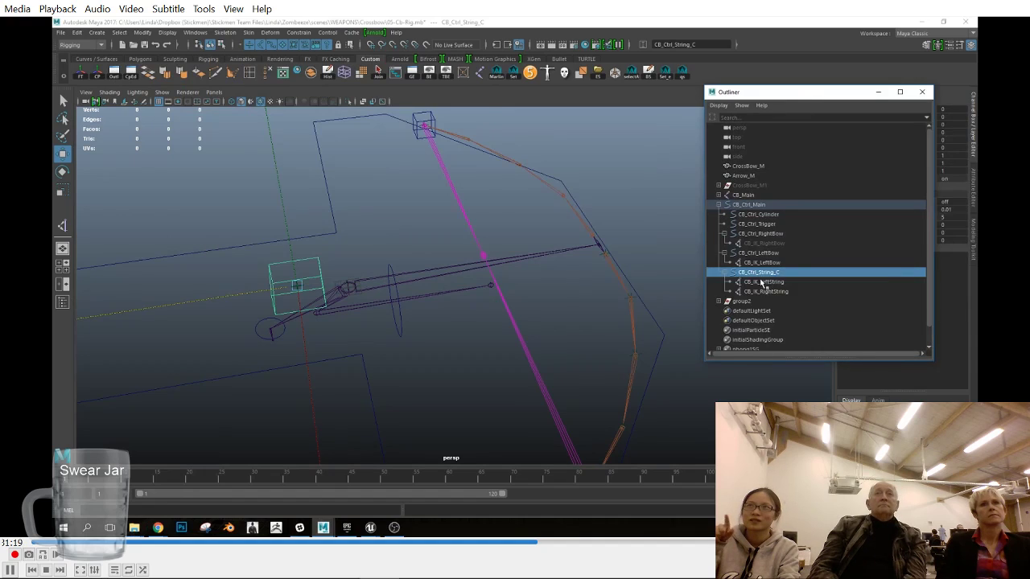
left_click_drag(760, 281, 768, 292)
left_click(756, 273)
left_click(747, 284)
left_click(758, 273)
Step: Move the CB_Ctrl_String_C control onto the bowstring's center, about -31.1 in Z and 0.389 in Y, and freeze its transformations
left_click_drag(247, 292, 428, 298)
key("space")
scroll(454, 303, "down", 8)
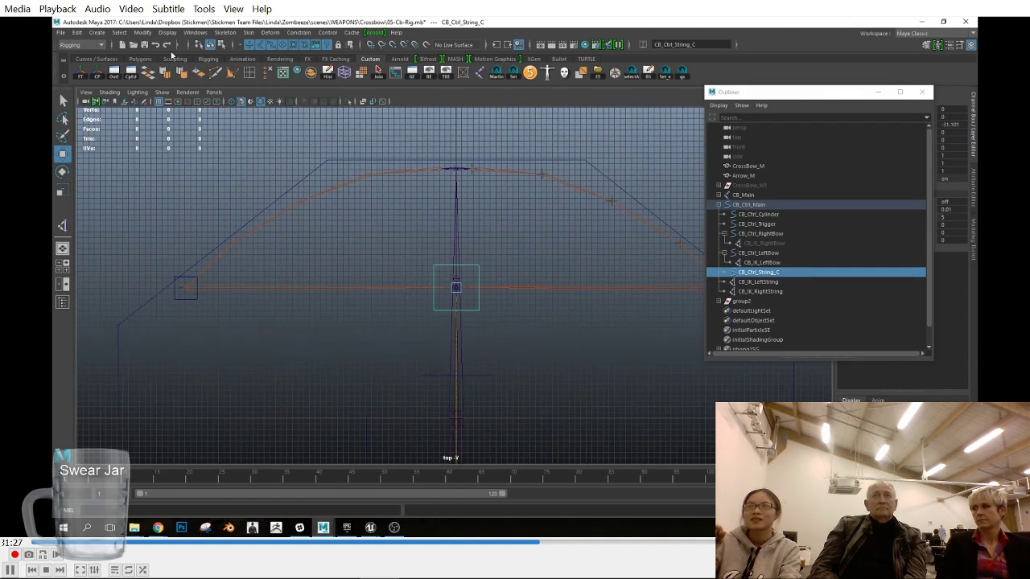
left_click(404, 72)
left_click_drag(793, 95, 708, 125)
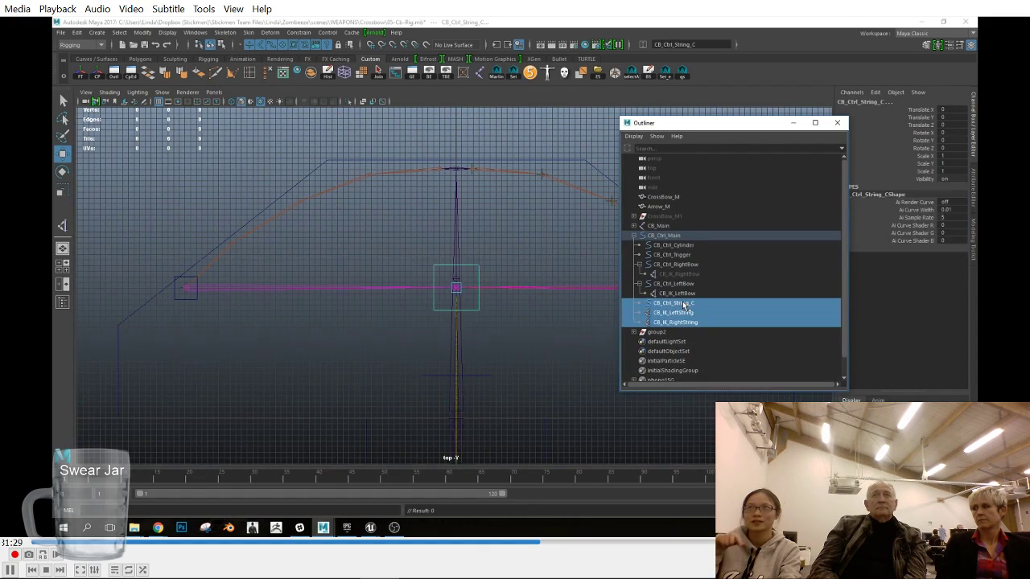
key("space")
left_click(467, 325)
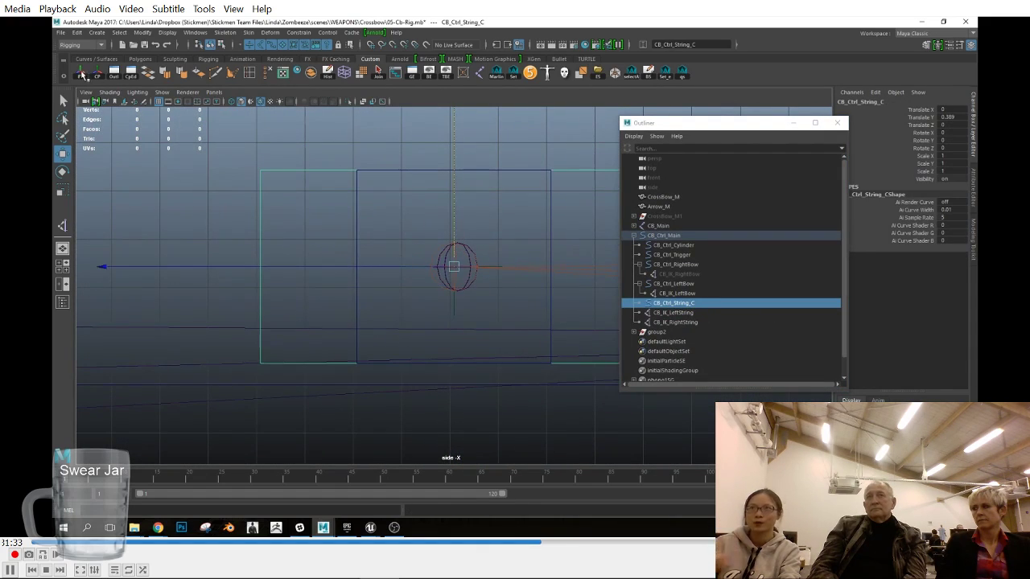
Step: Return to the shaded perspective view and display the crossbow's polygon meshes
key("space")
left_click(550, 283)
key("5")
mouse_move(539, 378)
left_mouse_down("alt")
mouse_move(529, 375)
mouse_move(536, 330)
mouse_move(499, 343)
mouse_move(496, 354)
left_mouse_up("alt")
left_click(162, 92)
left_click(177, 182)
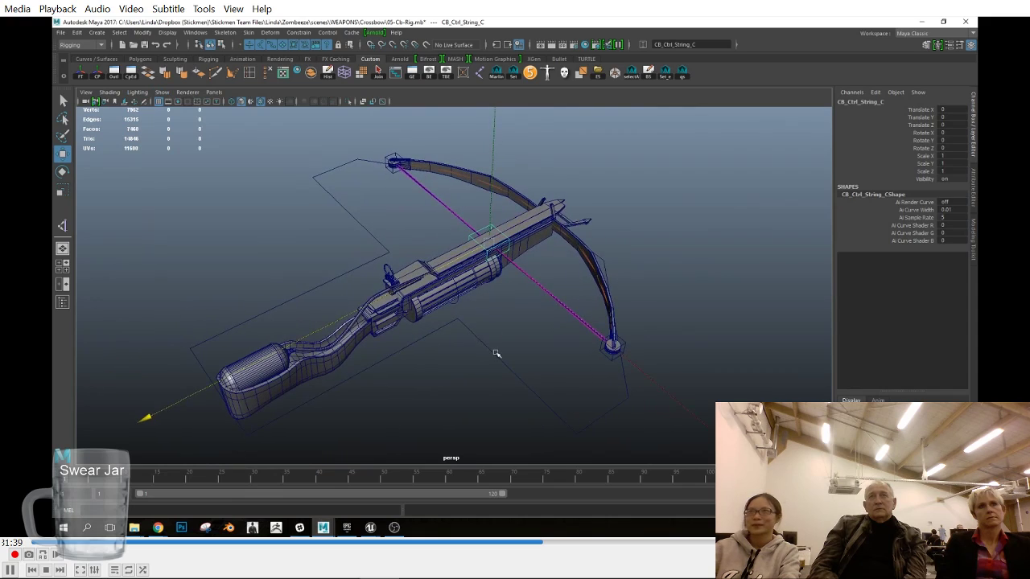
Step: Save the scene as 05-Cb-Rig2.mb in the Crossbow folder
left_click(61, 33)
left_click(92, 76)
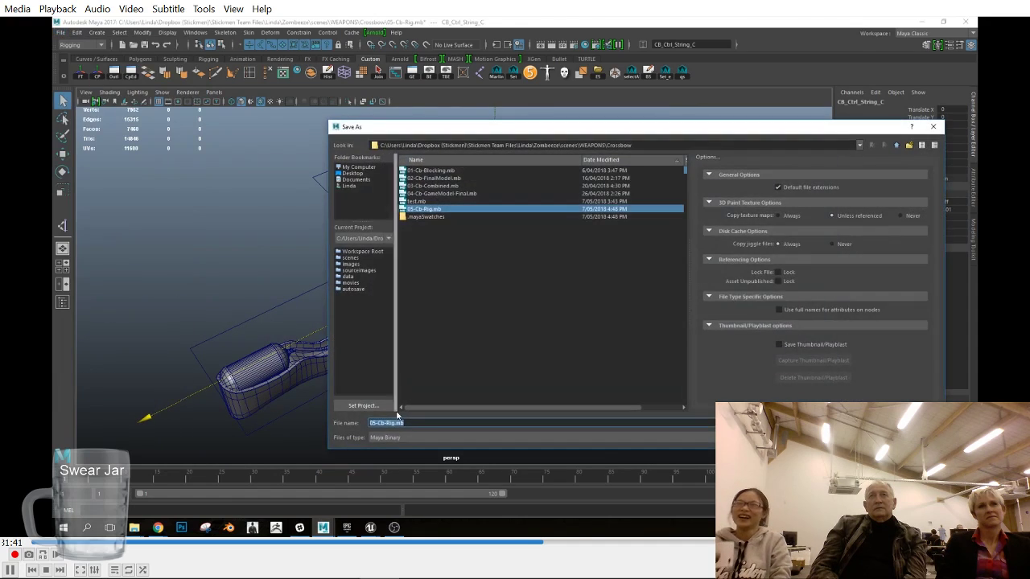
key("Return")
Step: Delete the construction history of the CrossBow_M mesh
left_click(506, 282)
left_click(331, 73)
left_click_drag(610, 312, 475, 334, "alt")
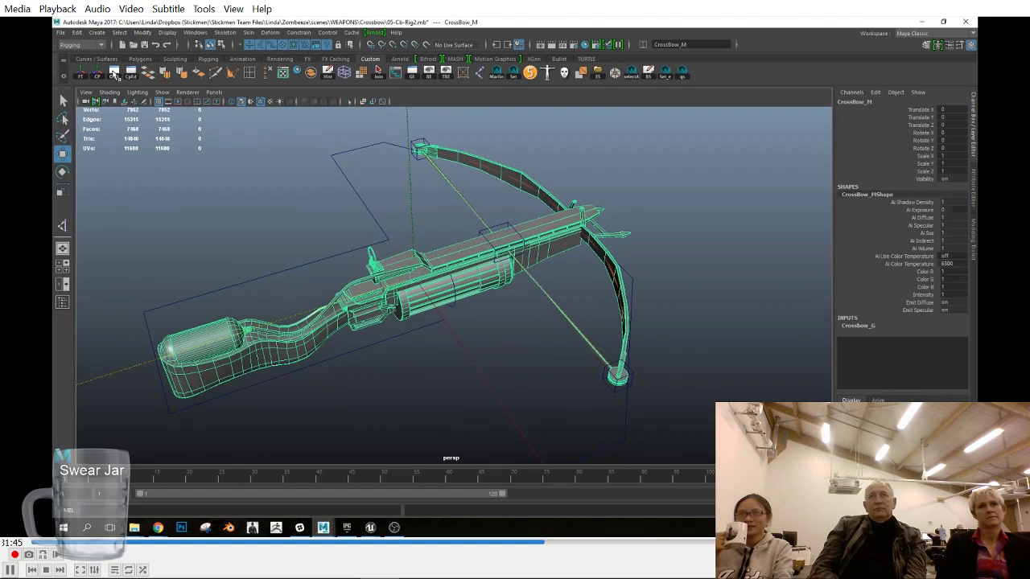
Step: Bind the CrossBow_M mesh to the CB_Main joint hierarchy
left_click(113, 73)
left_click(214, 223)
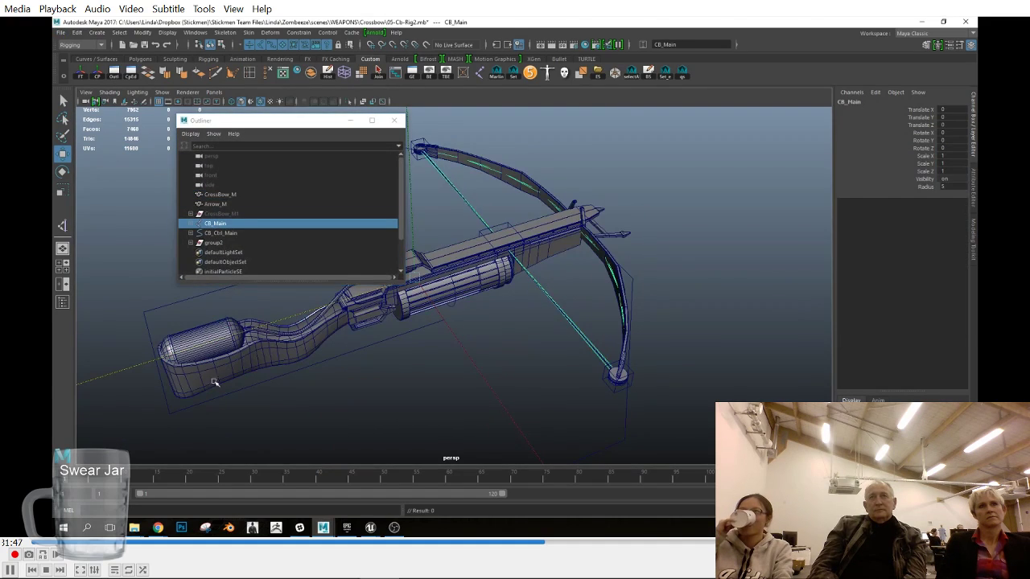
left_click(220, 194, "ctrl")
left_click(249, 33)
left_click(302, 62)
left_click_drag(209, 120, 656, 123)
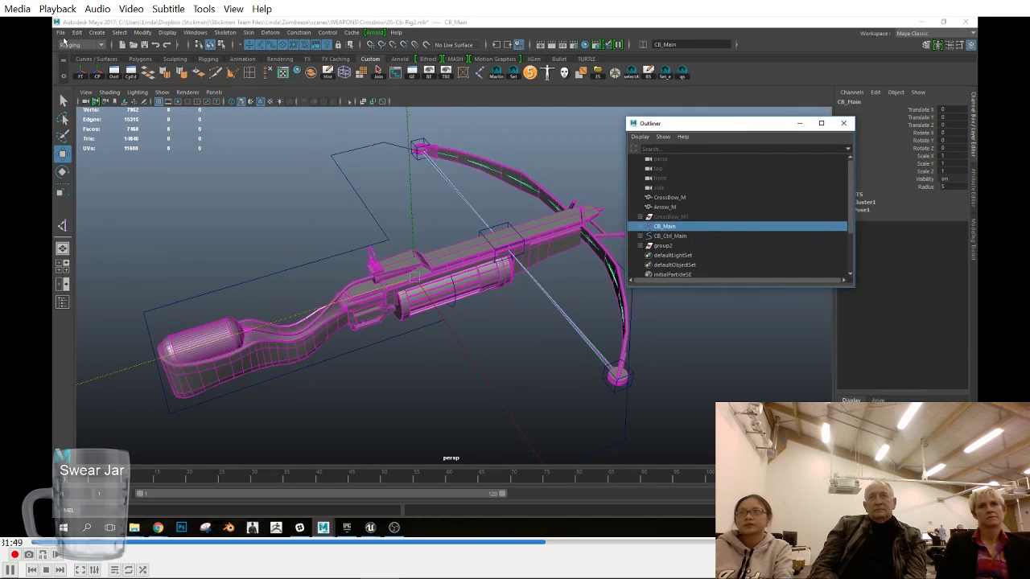
Step: Reference the earlier rig file 05-Cb-Rig.mb into the scene
left_click(762, 329)
left_click(426, 225)
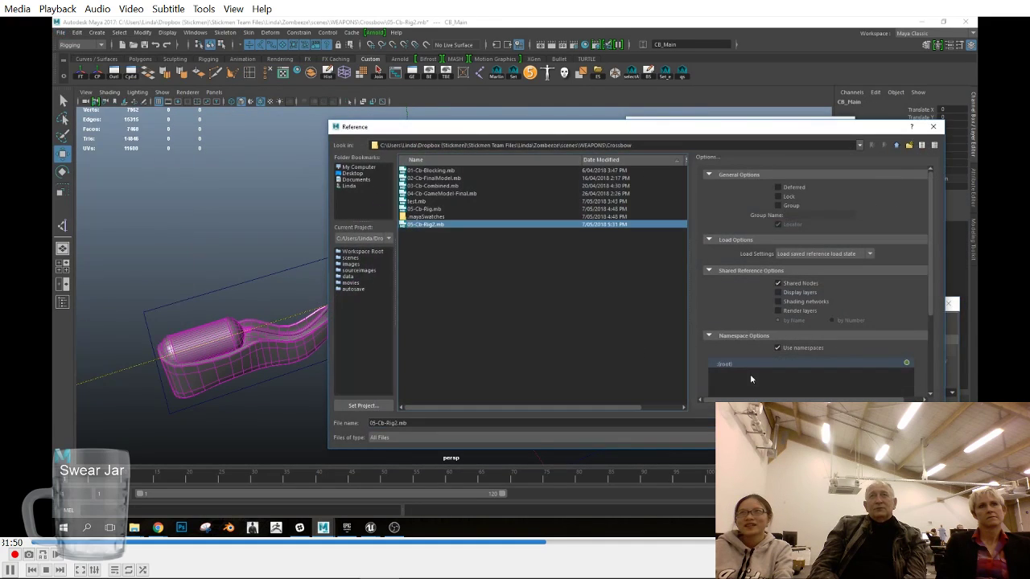
left_click(487, 209)
left_click(901, 423)
left_click_drag(680, 285, 682, 329)
Step: Copy the skin weights from the referenced model:CrossBow_M to CrossBow_M and remove the reference
left_click(680, 255)
left_click(672, 207, "ctrl")
left_click(673, 206, "ctrl")
left_click(671, 197, "ctrl")
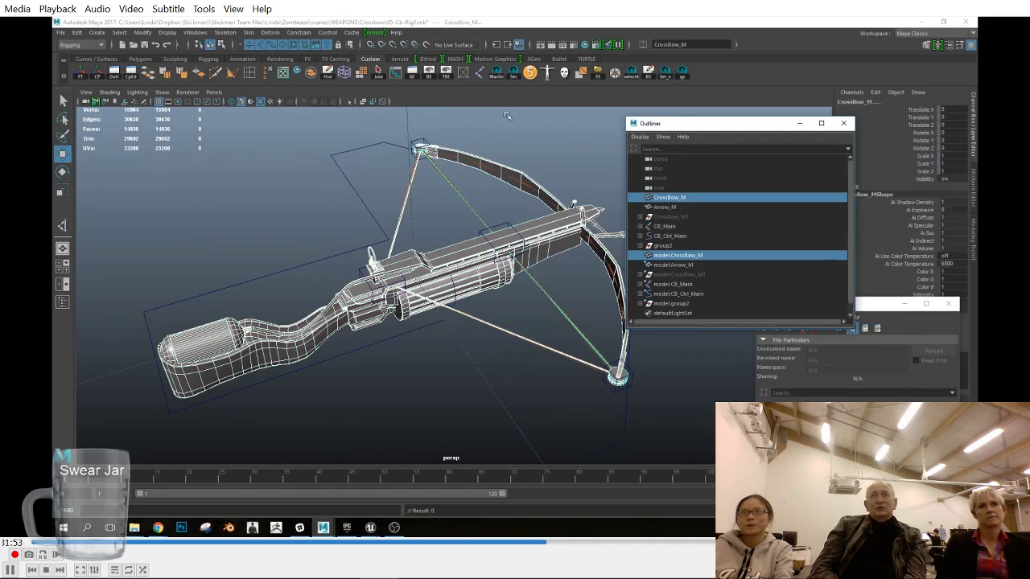
left_click(249, 32)
left_click(298, 124)
left_click(776, 330)
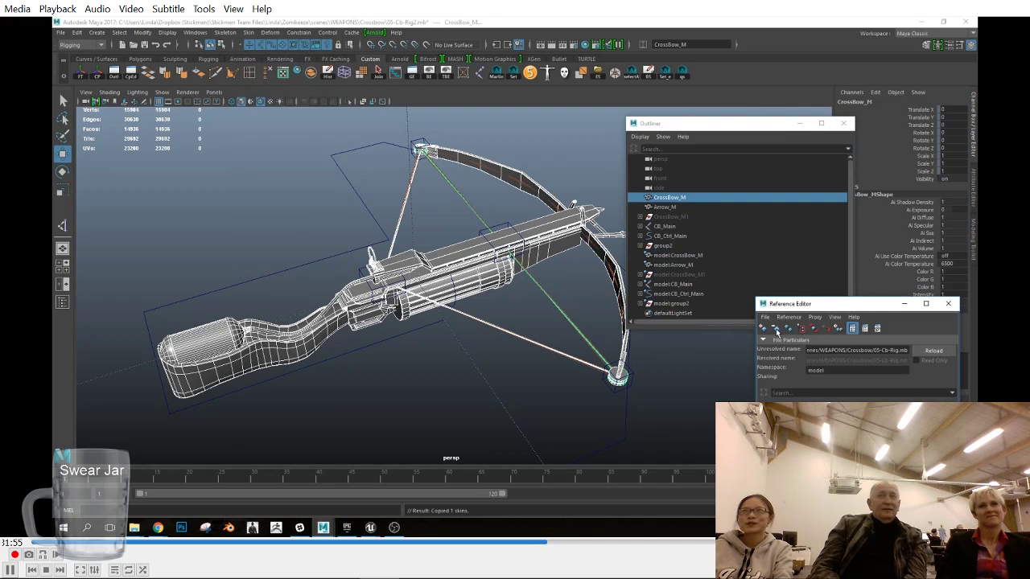
left_click(478, 282)
Step: Isolate the bowstring faces of CrossBow_M and switch to vertex selection
left_click_drag(504, 160, 475, 190, "alt")
left_click(475, 190)
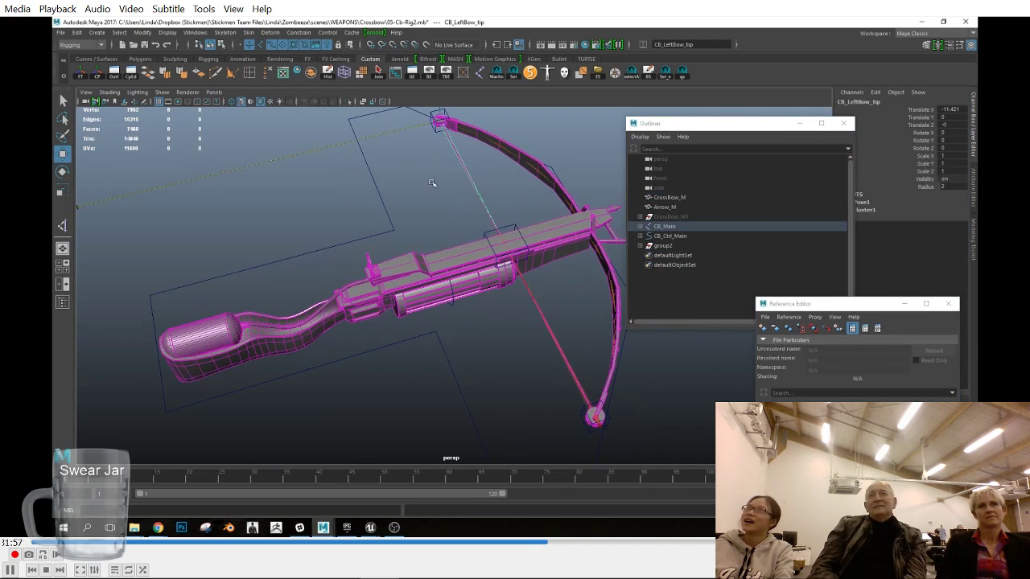
left_click(486, 191)
double_click(481, 197)
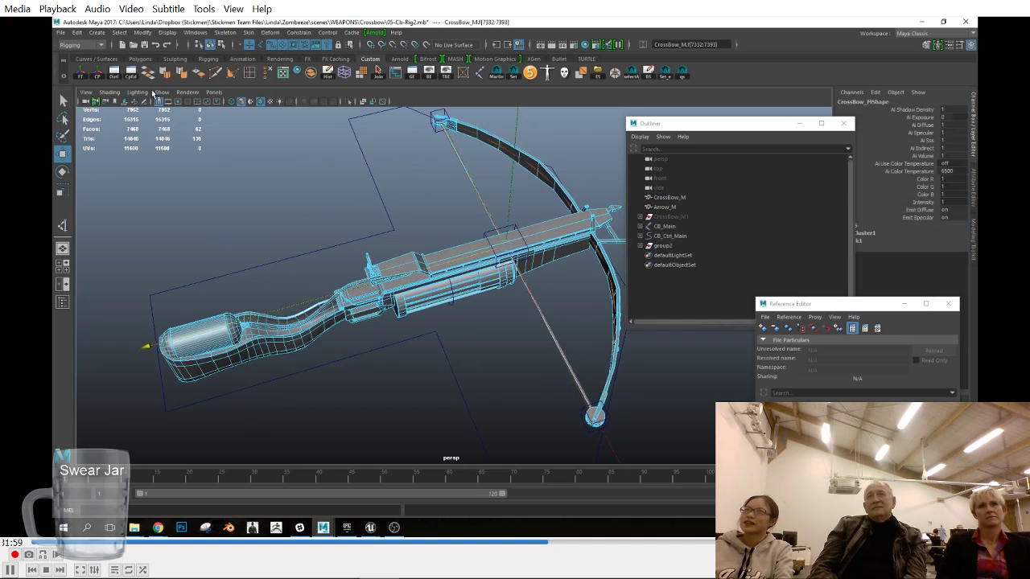
left_click(348, 102)
right_click_drag(474, 189, 430, 189)
Step: Select the vertex groups at the isolated string's ends and middle to examine them
left_click_drag(467, 190, 400, 253, "alt")
left_click_drag(401, 252, 453, 314)
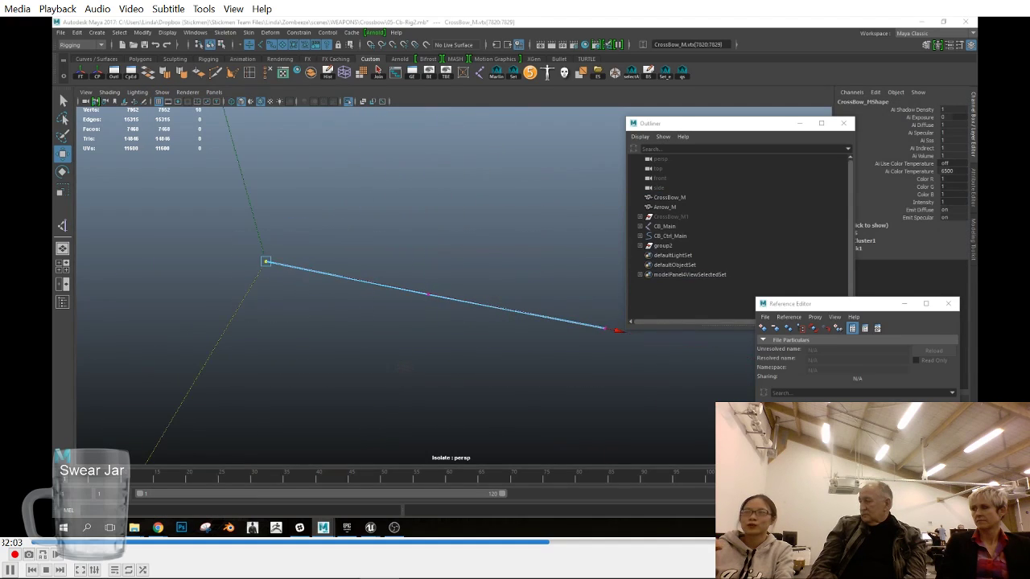
left_click_drag(559, 308, 624, 349)
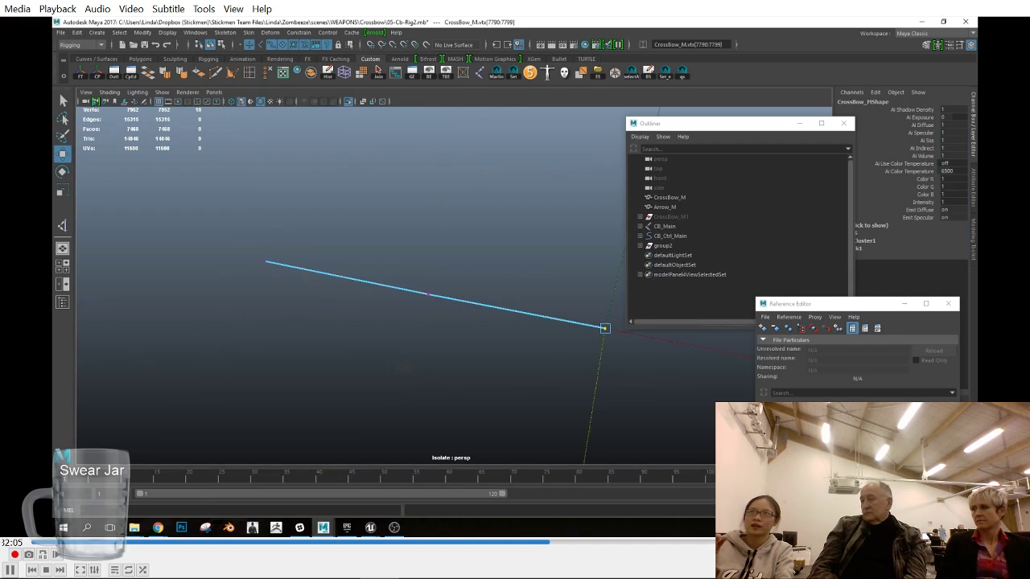
left_click_drag(473, 283, 404, 318)
left_click(446, 296)
right_click_drag(433, 250, 476, 228)
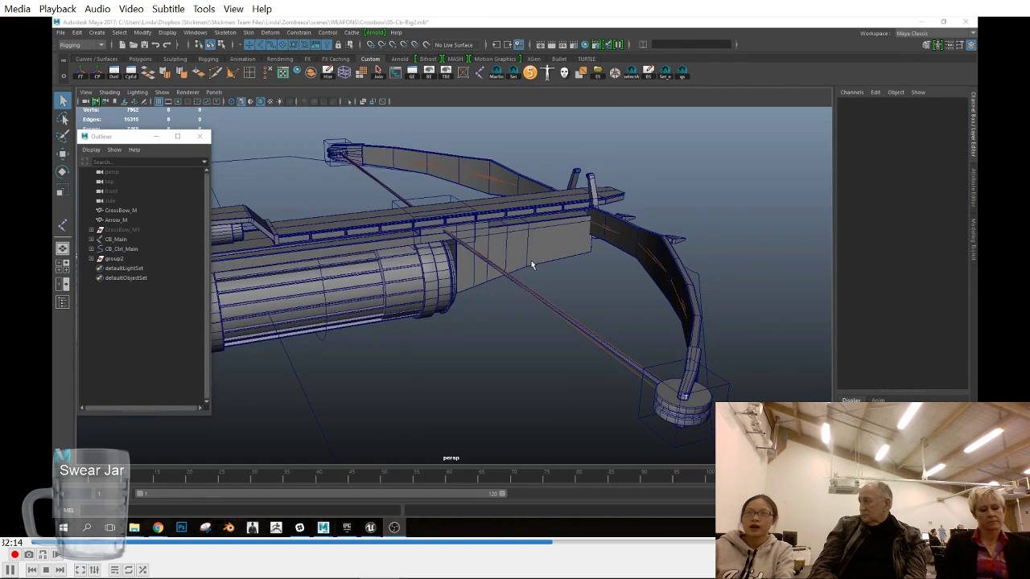
Step: Expand the rig hierarchies and delete CB_IK_RightBow, CB_IK_LeftBow, CB_IK_LeftString and CB_IK_RightString
left_click(561, 258)
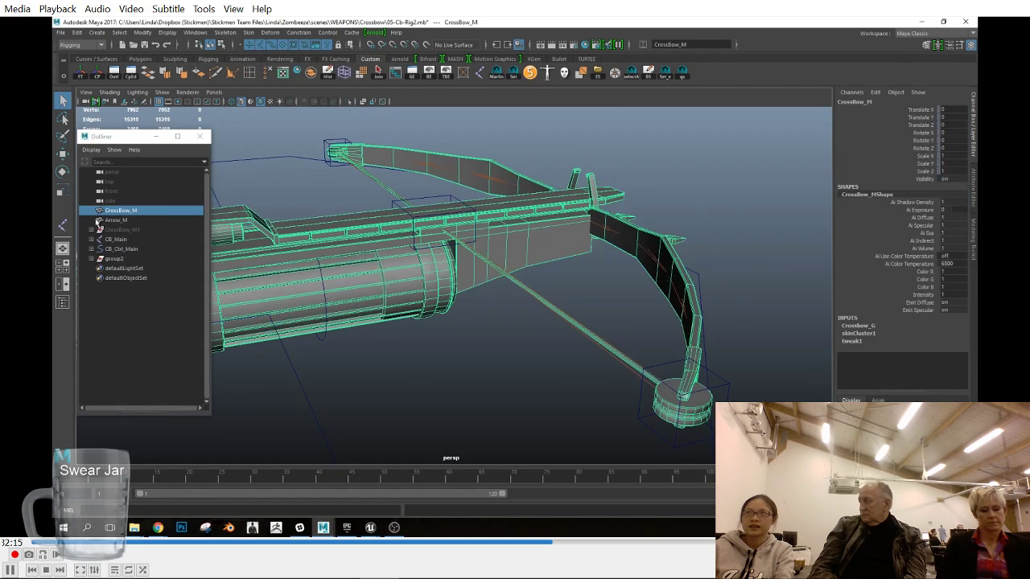
left_click(116, 240)
left_click(91, 240, "shift")
scroll(149, 354, "down", 4)
left_click(91, 365, "shift")
scroll(135, 374, "down", 3)
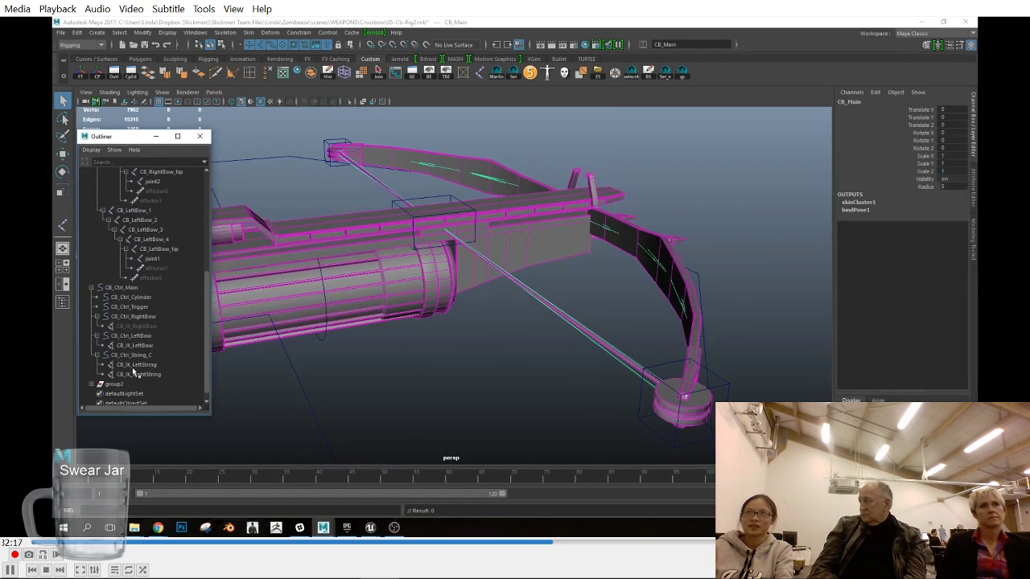
left_click(138, 325)
left_click(140, 345, "ctrl")
left_click(142, 364, "ctrl")
left_click(144, 374, "ctrl")
key("Delete")
Step: Select all faces of the bowstring on CrossBow_M again and isolate them in the perspective view
left_click_drag(553, 338, 573, 294, "alt")
left_click(667, 283)
left_click(580, 296)
right_click_drag(377, 191, 376, 218)
double_click(465, 203)
left_click(162, 91)
mouse_move(202, 112)
left_click(306, 121)
Step: Select the vertices at the bowstring's center and bring the full crossbow back into the perspective view
left_click_drag(483, 251, 545, 282)
left_click(162, 92)
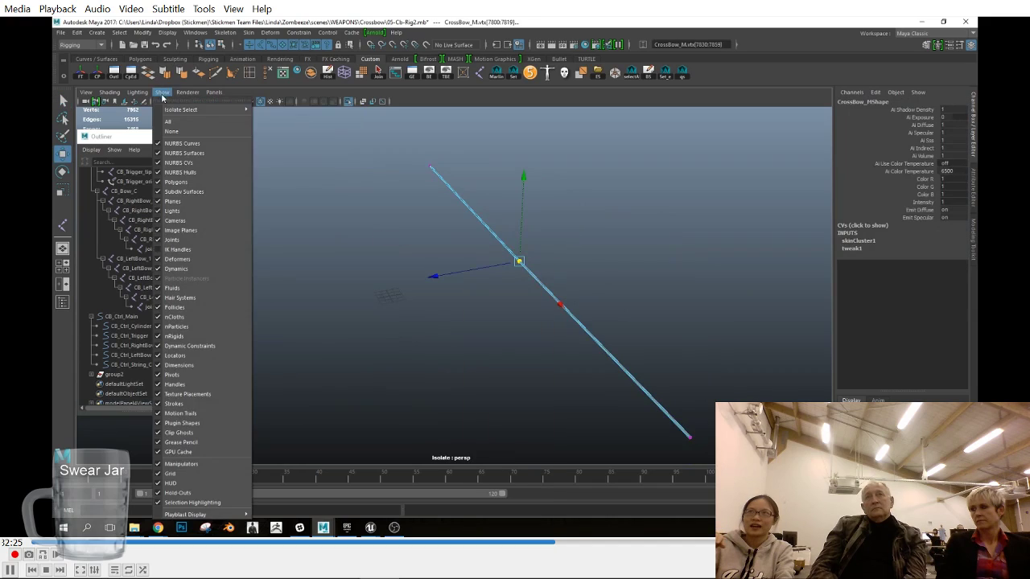
left_click(296, 114)
key("space")
left_click_drag(470, 267, 529, 263)
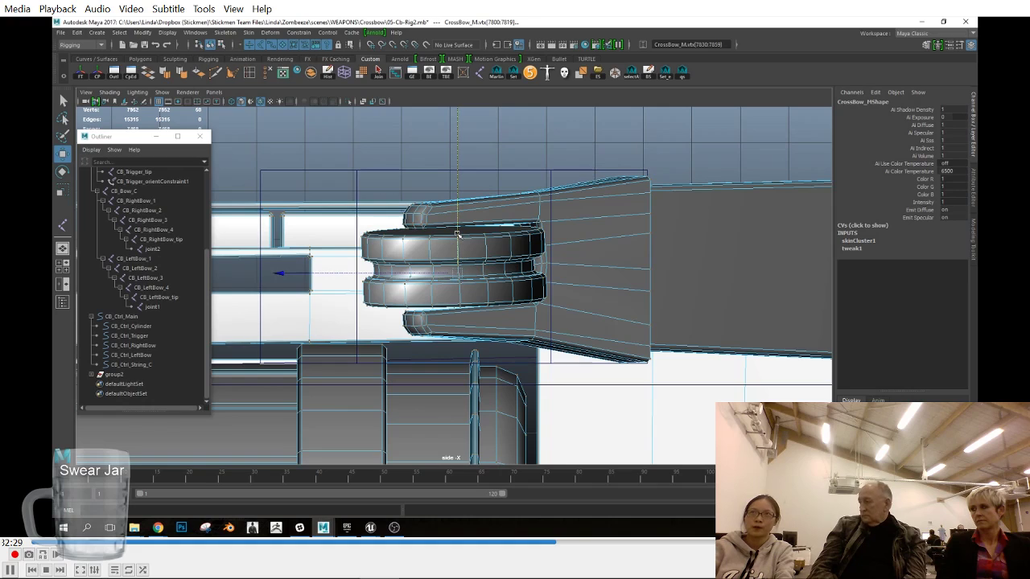
key("space")
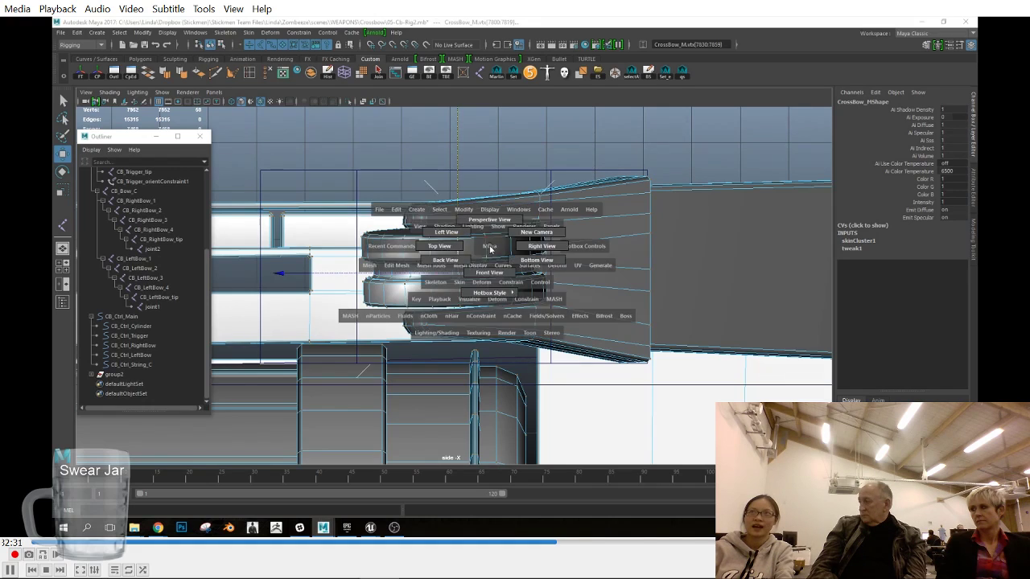
left_click_drag(457, 234, 455, 193)
Step: Create a Cluster deformer from the selected vertices at the bowstring's center
left_click(257, 35)
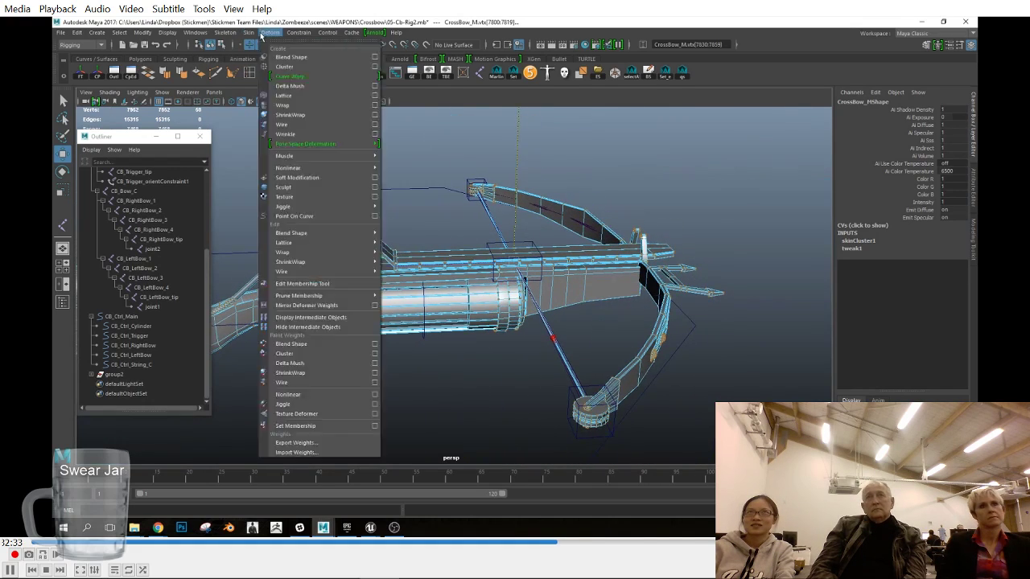
mouse_move(302, 33)
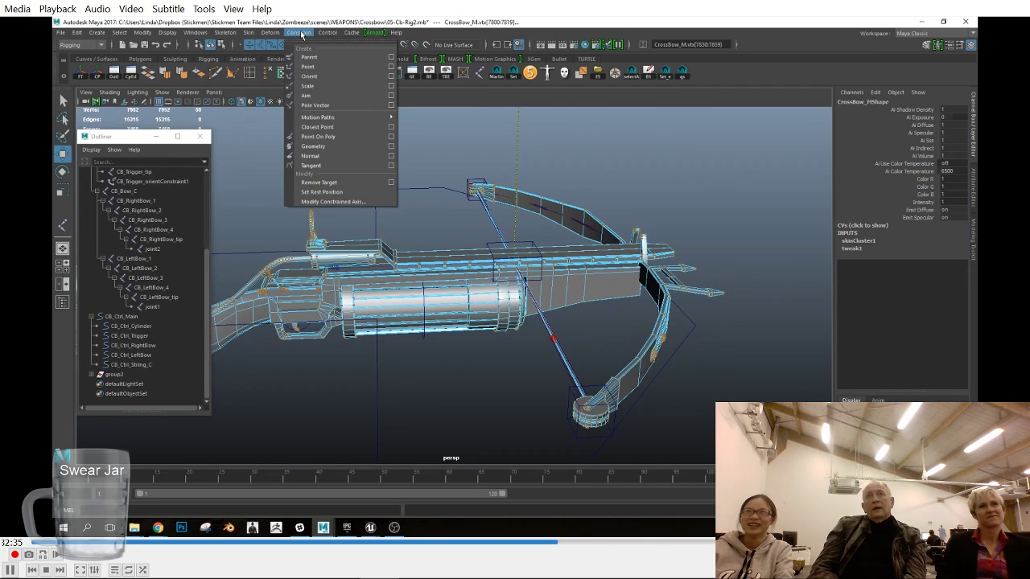
mouse_move(270, 33)
mouse_move(317, 210)
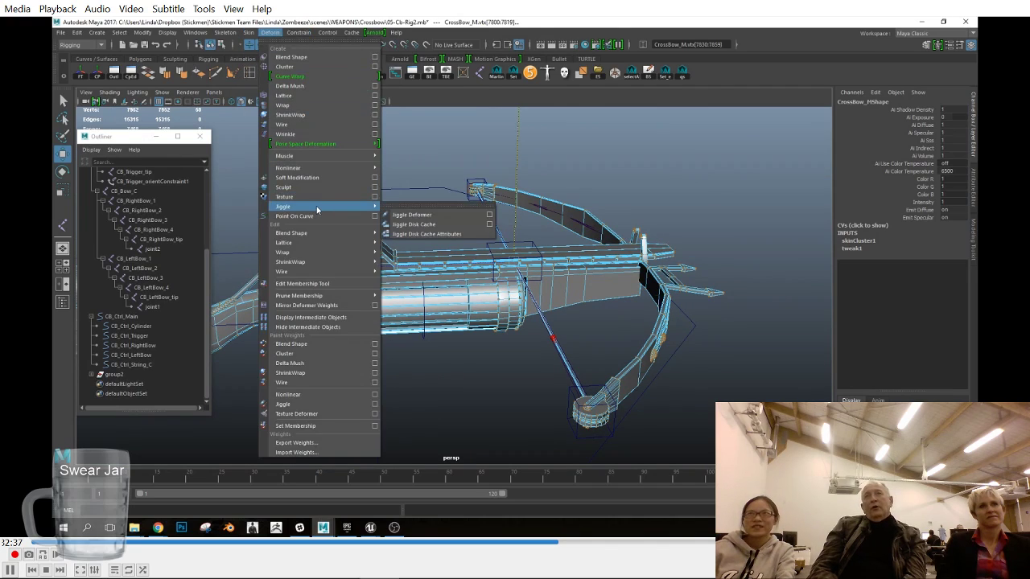
left_click(291, 67)
left_click_drag(505, 299, 653, 301, "alt")
Step: Create a locator and align it to the cluster handle with a Parent constraint
left_click(98, 34)
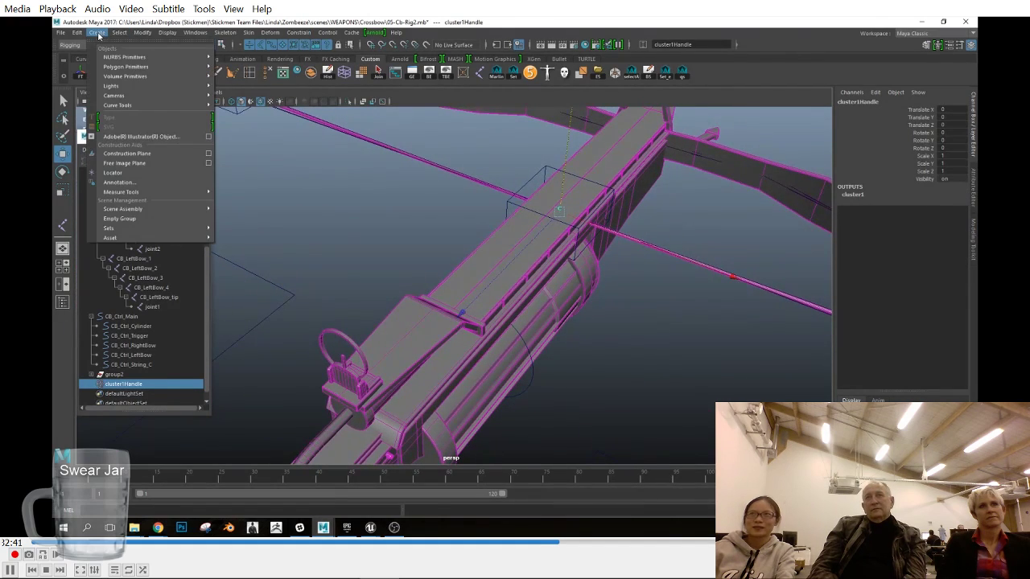
left_click(112, 172)
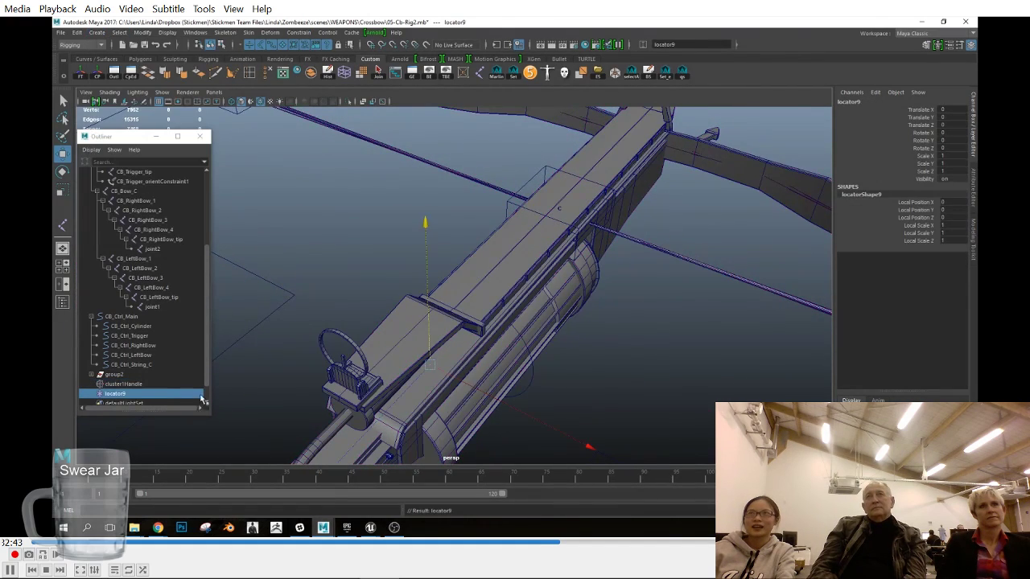
left_click(120, 384, "ctrl")
left_click(299, 33)
left_click(390, 57)
left_click(630, 428)
left_click(735, 261)
Step: Delete the cluster handle and select the locator at the bowstring's center
left_click(117, 384)
key("Delete")
left_click(114, 383)
left_click_drag(727, 331, 543, 277, "alt")
left_click_drag(649, 281, 211, 271, "alt")
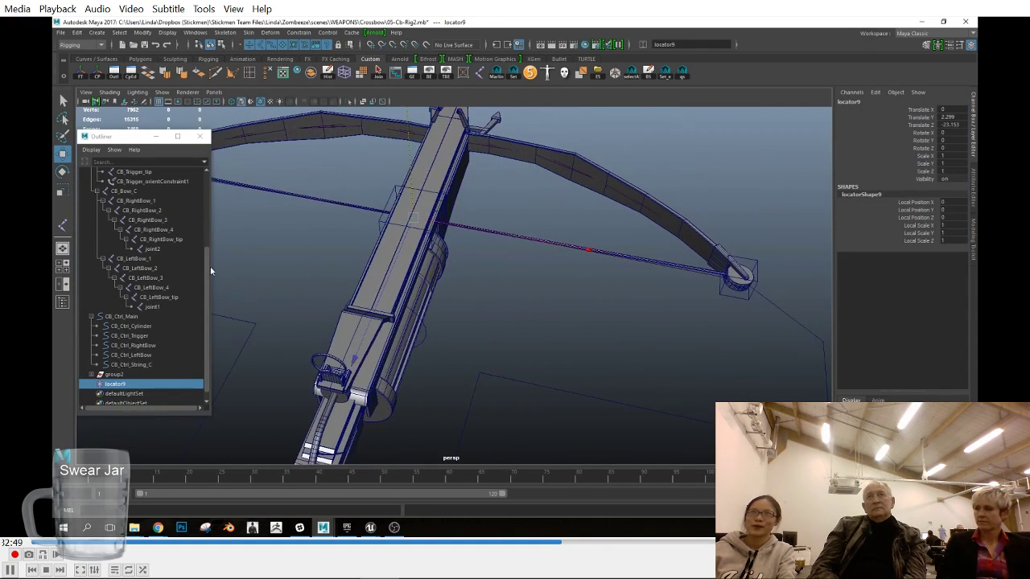
Step: Delete joint1 and joint2 beneath the left and right bow tip joints
left_click(153, 306)
left_click(179, 249, "ctrl")
key("Delete")
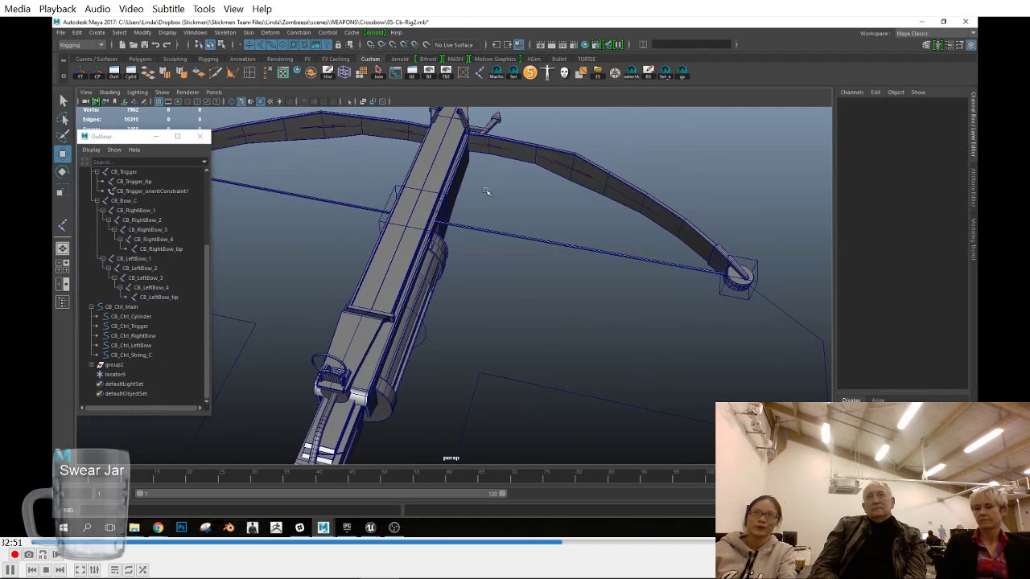
Step: Hide polygon meshes in the viewport so only the crossbow's joints and controls show
left_click_drag(461, 173, 499, 185, "alt")
scroll(462, 173, "down", 4)
left_click(435, 217)
left_click_drag(435, 217, 463, 219, "alt")
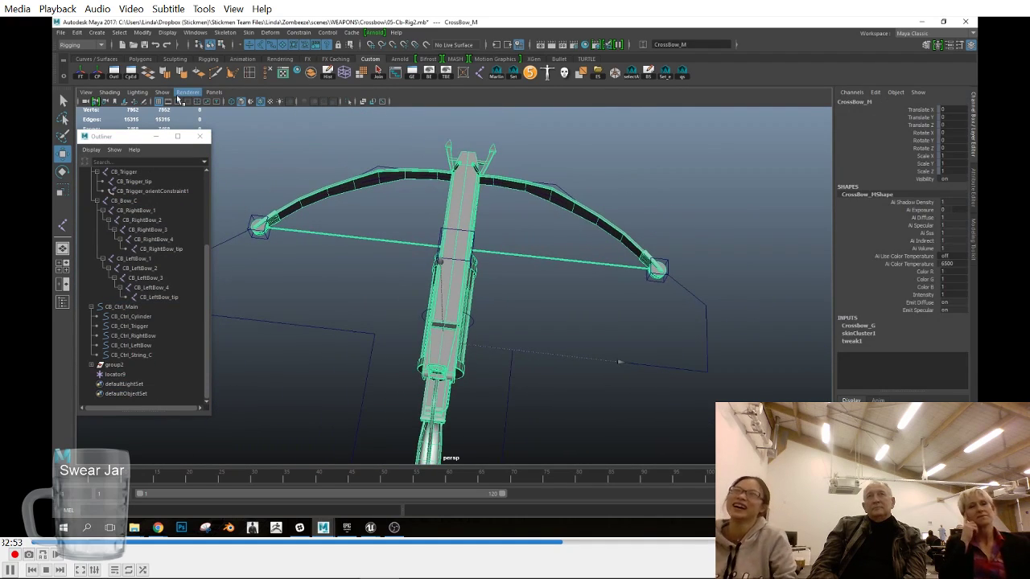
left_click(160, 95)
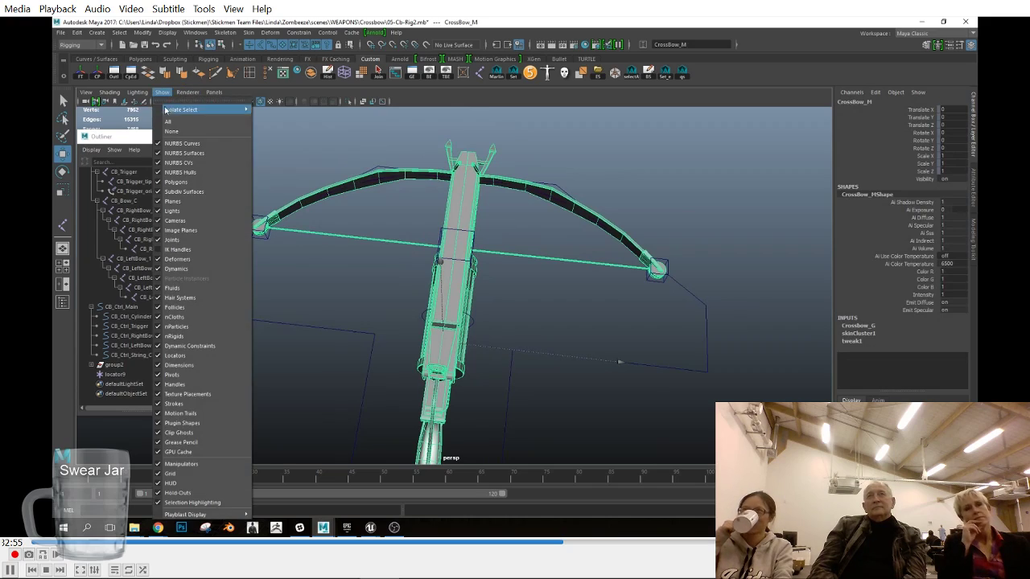
left_click(240, 95)
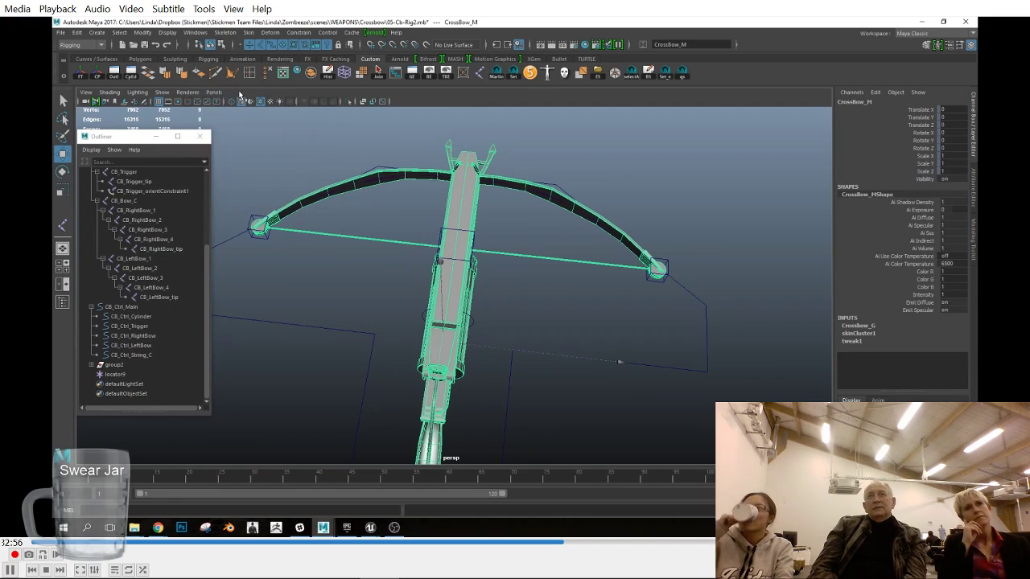
left_click(164, 95)
mouse_move(194, 112)
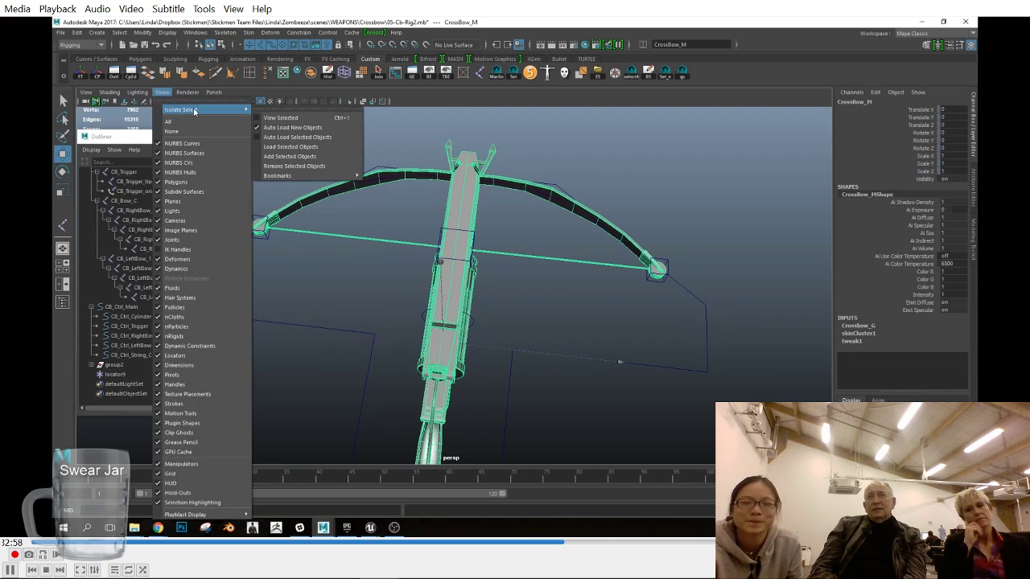
left_click(192, 184)
Step: Delete the left bow's joint chain beneath CB_Bow_C
left_click_drag(487, 235, 305, 140, "alt")
scroll(527, 239, "up", 2)
left_click(411, 161)
key("Delete")
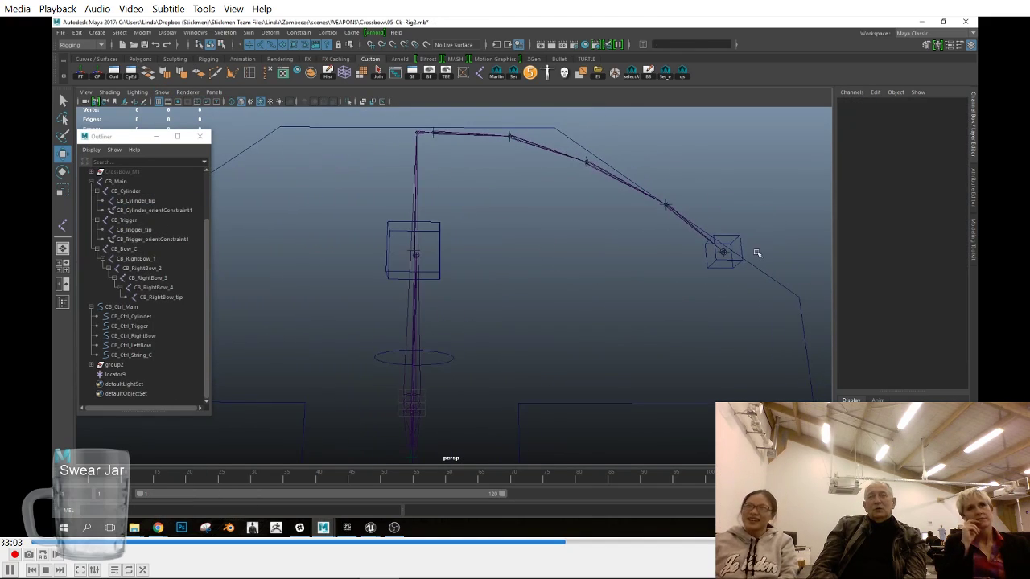
left_click(724, 252)
left_click(731, 313)
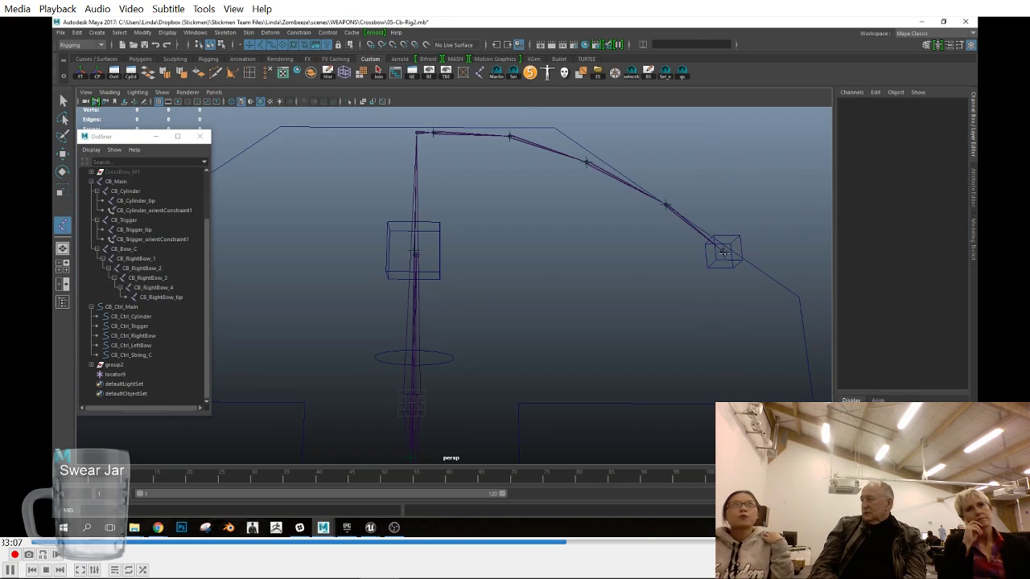
left_click(723, 252)
left_click_drag(417, 254, 489, 266, "alt")
key("space")
left_click_drag(491, 267, 459, 272)
scroll(477, 300, "up", 5)
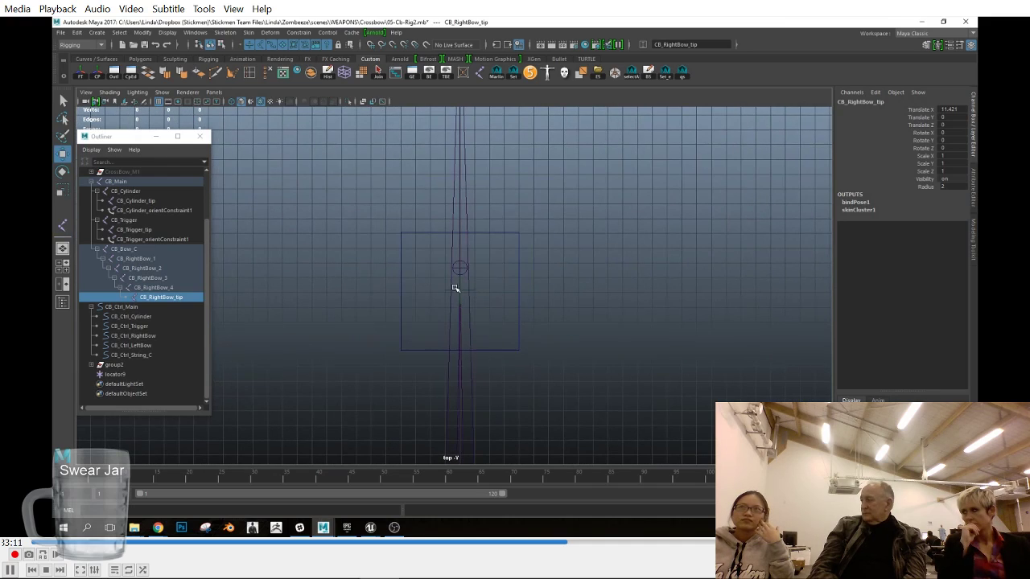
Step: Show polygon meshes in the viewport again and select the crossbow mesh
left_click(456, 288)
left_click(443, 290)
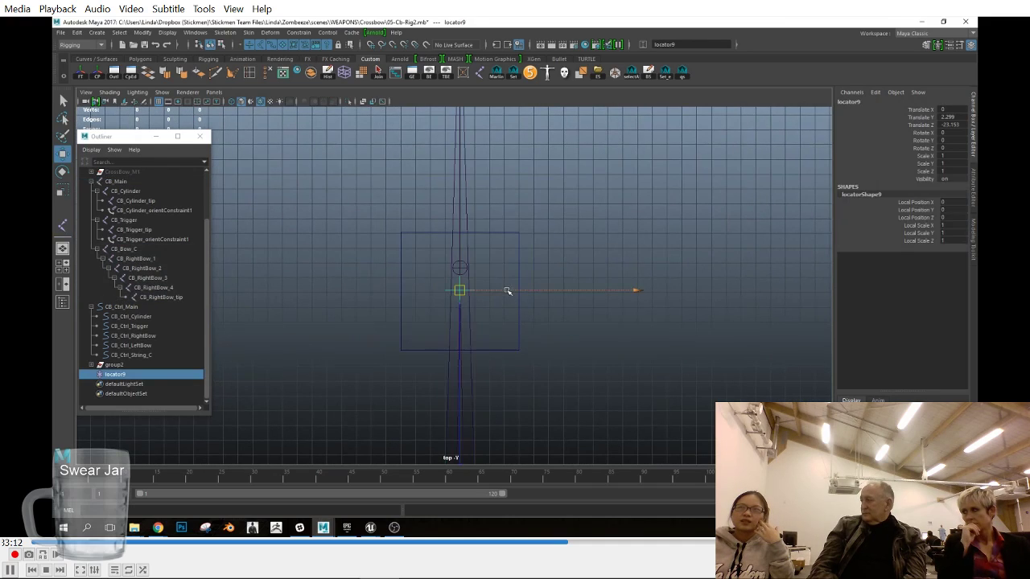
left_click(159, 94)
left_click(185, 185)
left_click(774, 290)
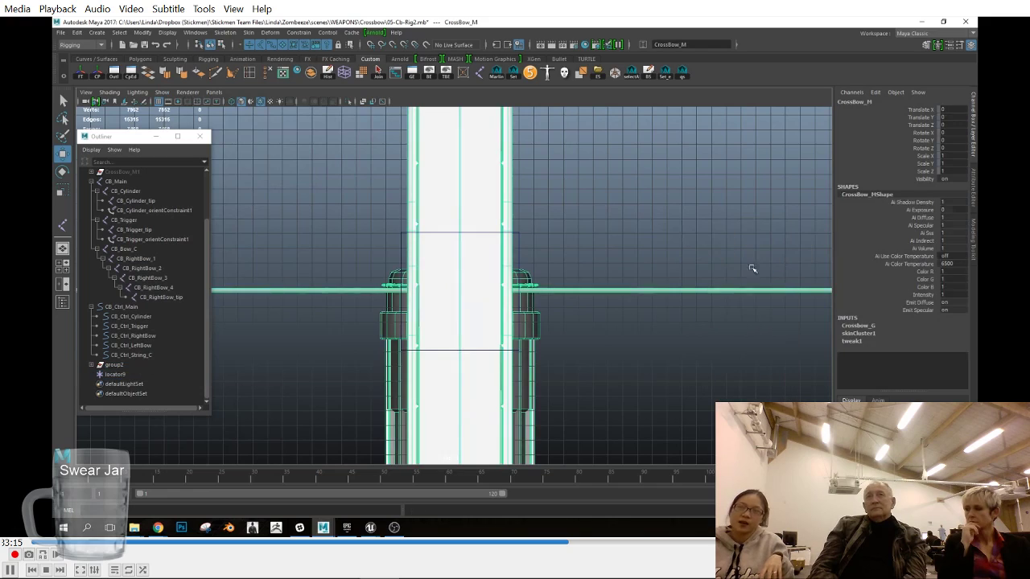
left_click(636, 290)
Step: Isolate the bowstring geometry, the CB_Main joints and locator9 in the viewport
scroll(119, 243, "up", 2)
left_click(119, 241)
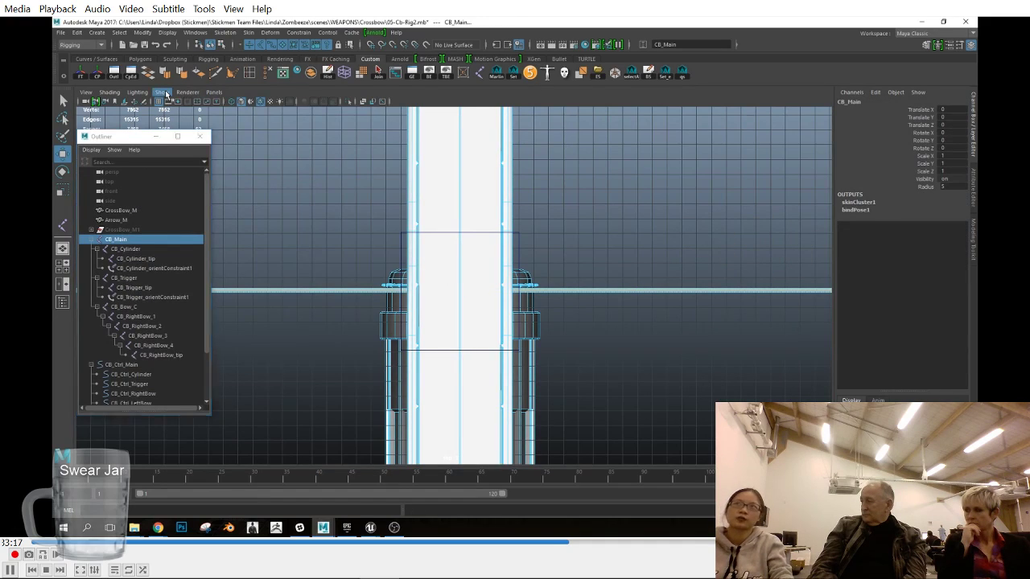
left_click(167, 95)
mouse_move(185, 105)
left_click(293, 107)
left_click(638, 244)
key("ctrl+z")
scroll(153, 322, "down", 3)
left_click(133, 364, "ctrl")
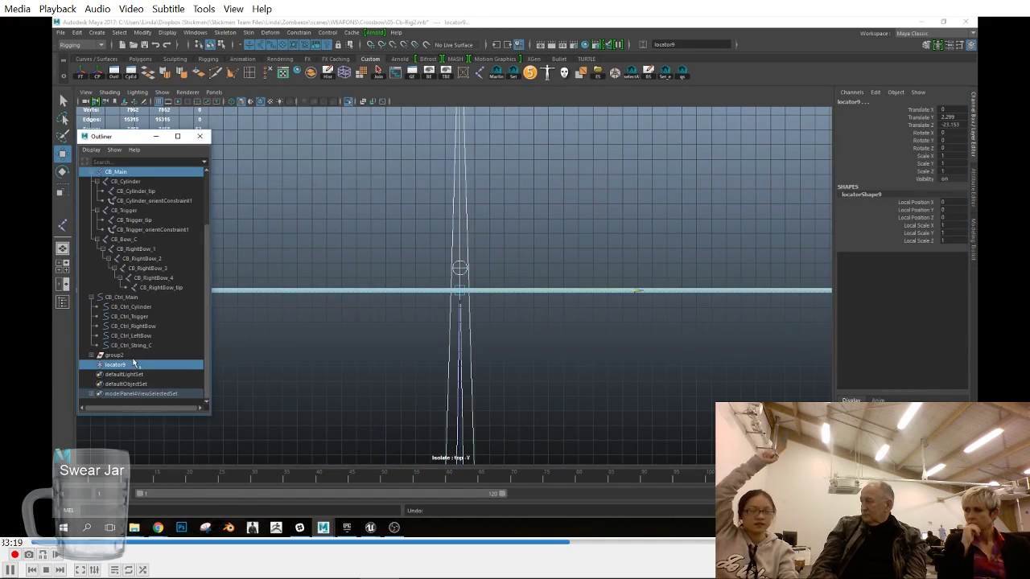
left_click(162, 93)
left_click(280, 117)
left_click(162, 94)
left_click(280, 117)
Step: Move locator9 slightly off the bowstring's center along X, to a Translate X of about 0.126
left_click(506, 270)
right_click_drag(504, 285, 663, 317, "alt")
left_click(607, 300)
left_click(480, 259)
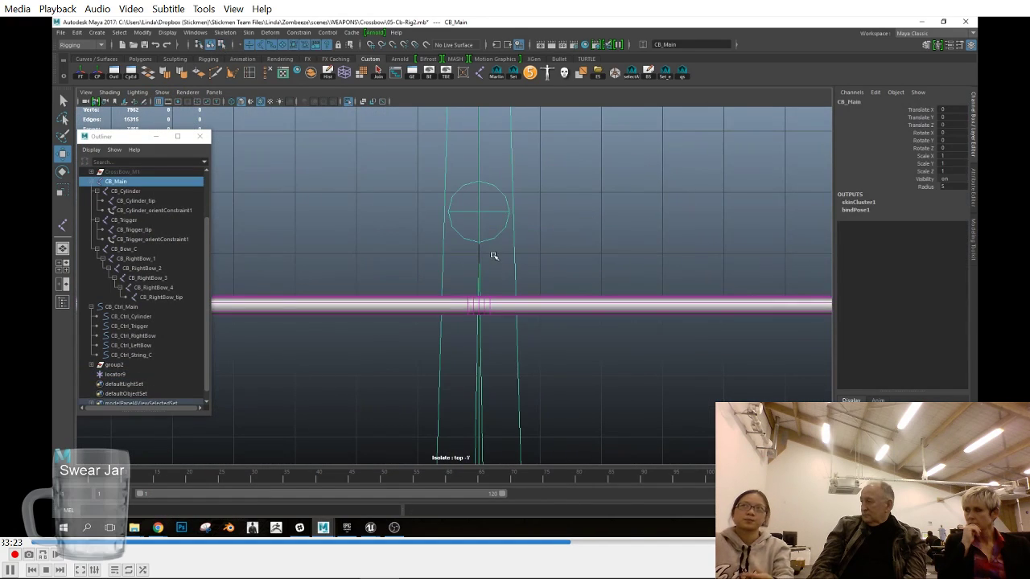
left_click(552, 312)
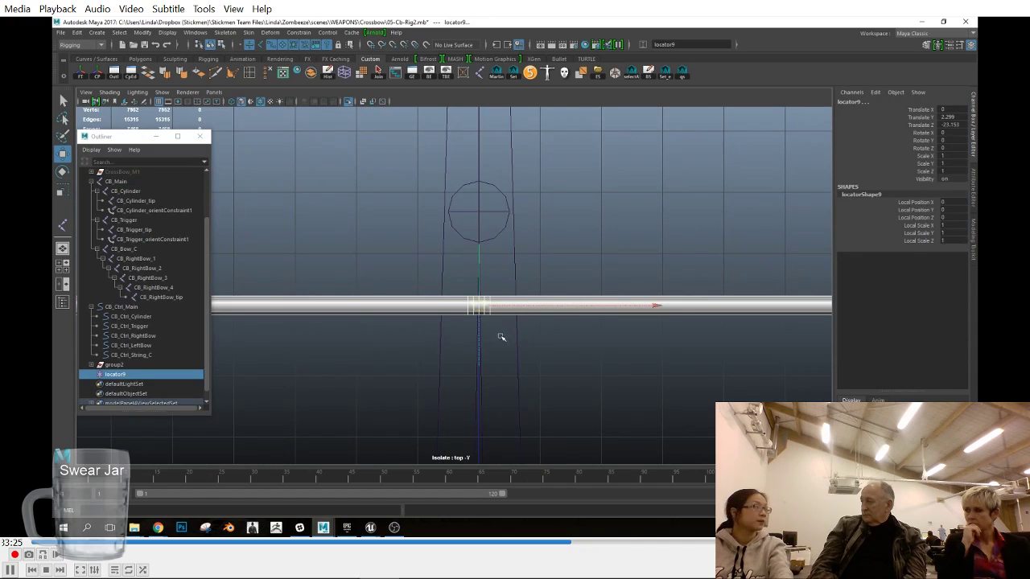
left_click_drag(527, 306, 530, 308)
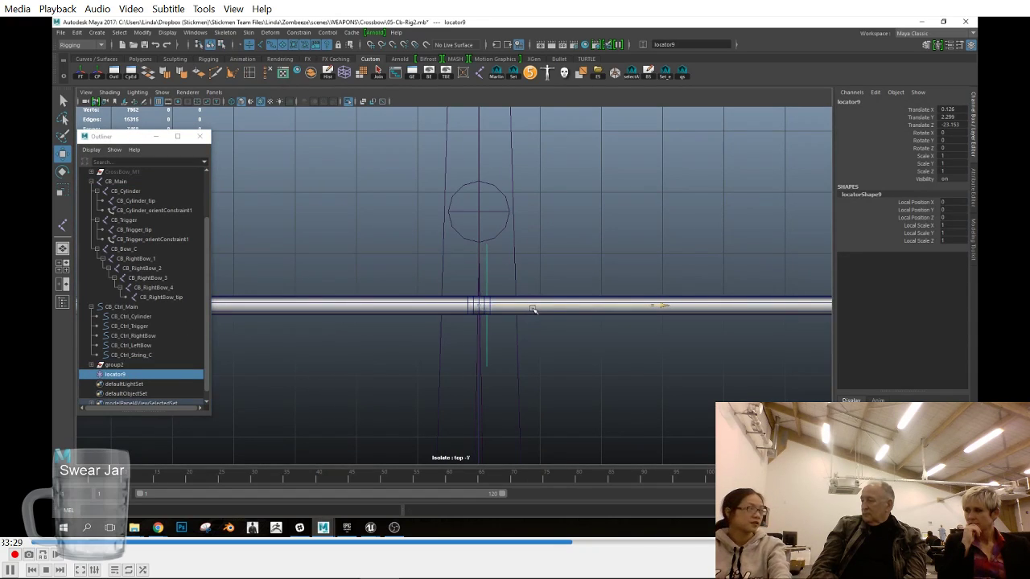
Step: Select the CB_RightBow_tip joint at the right end of the bowstring in the perspective view
scroll(603, 349, "down", 5)
key("space")
left_click_drag(614, 349, 611, 375)
key("f")
key("space")
left_click_drag(522, 364, 522, 336)
left_click_drag(547, 361, 581, 299, "alt")
left_click(711, 302)
left_click(767, 288)
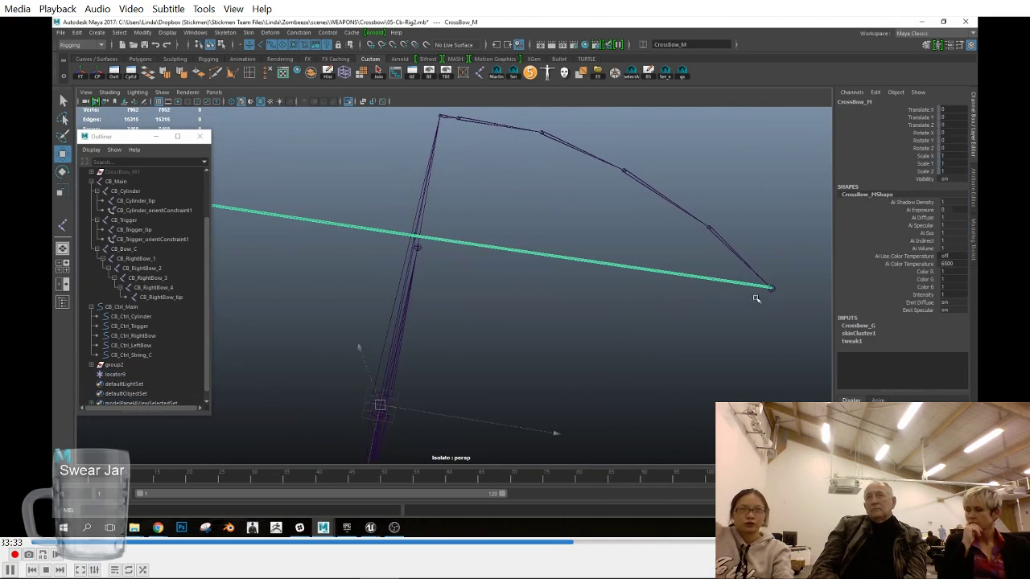
left_click_drag(773, 302, 763, 304)
left_click_drag(680, 312, 625, 319, "alt")
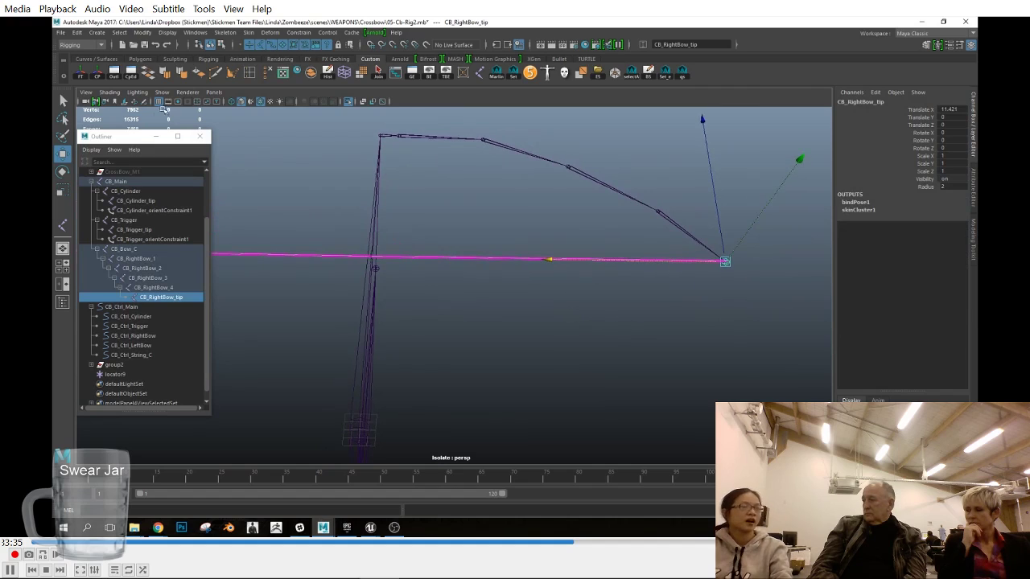
Step: Try to add a child joint of CB_RightBow_tip at the bowstring's center in the top view
left_click(481, 71)
key("space")
left_click_drag(581, 279, 539, 282)
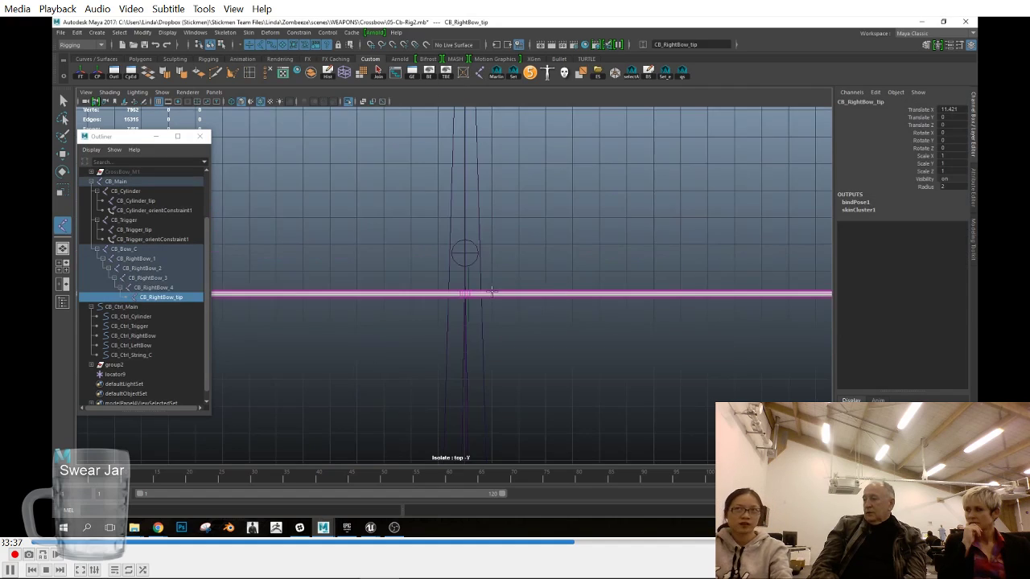
left_click(472, 295)
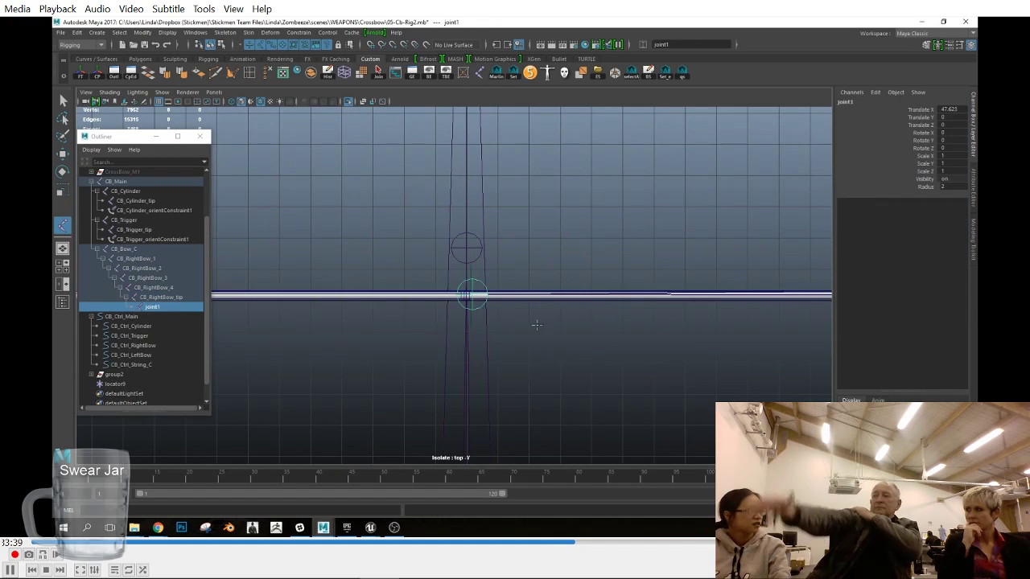
right_click_drag(602, 325, 633, 355, "alt")
key("ctrl+z")
Step: Hide polygon meshes and create a child joint of CB_RightBow_tip at locator9 in the top view
left_click(162, 93)
left_click(192, 183)
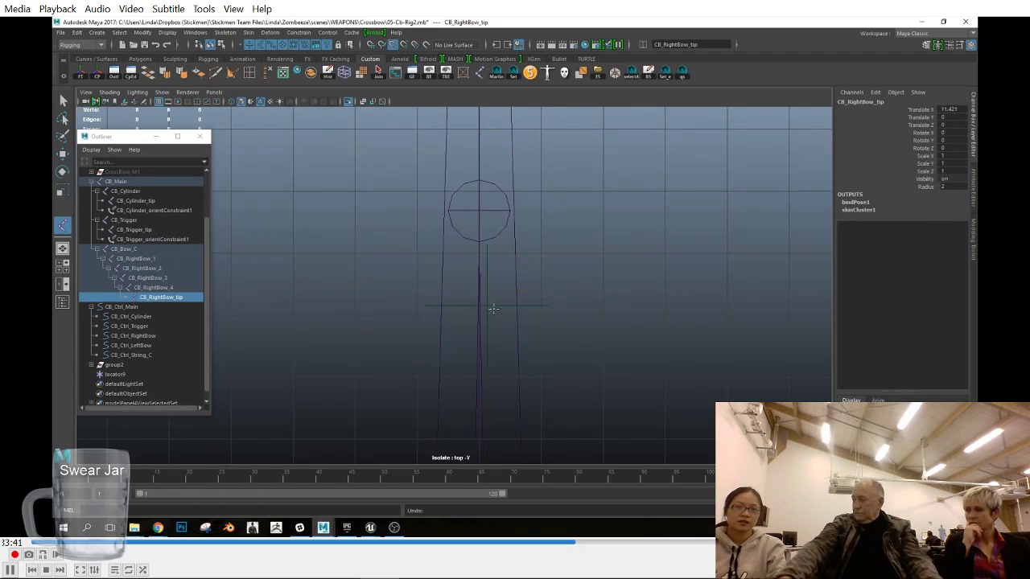
left_click(494, 308)
key("space")
left_click_drag(638, 377, 713, 343)
middle_click_drag(715, 340, 621, 350, "alt")
key("w")
left_click(563, 265)
scroll(558, 316, "up", 1)
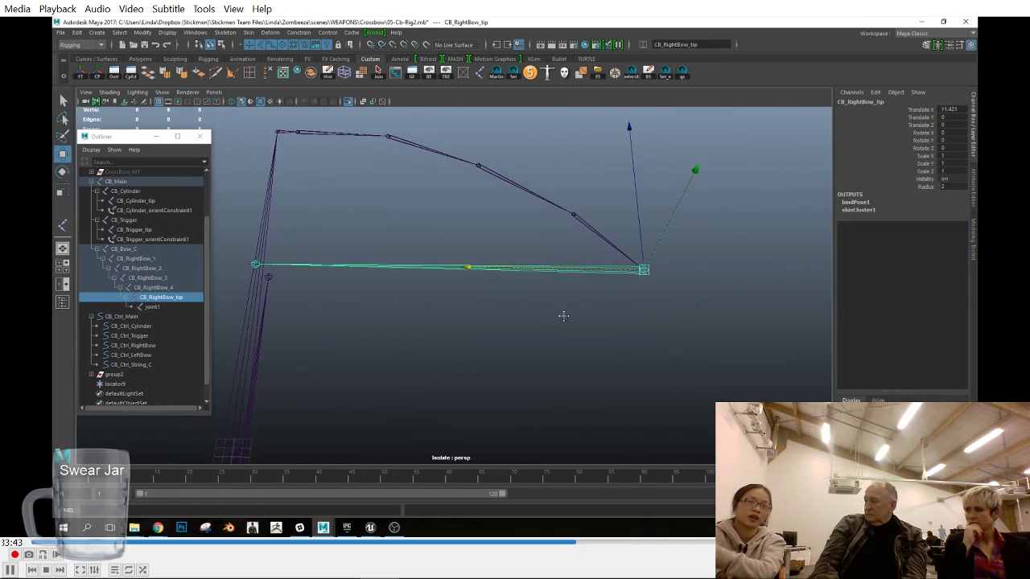
Step: Turn off Isolate Select and display the local rotation axes of the CB_RightBow_1 joint chain
middle_click_drag(558, 316, 608, 331, "alt")
left_click(634, 240)
left_click(559, 199)
left_click(385, 145)
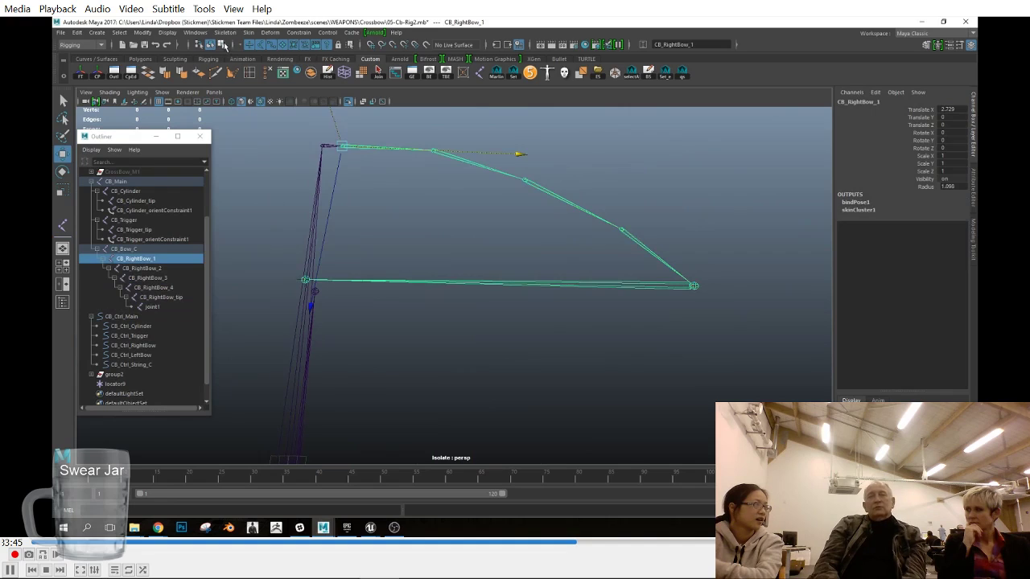
left_click(222, 44)
left_click(162, 93)
mouse_move(193, 111)
left_click(325, 117)
left_click_drag(504, 211, 491, 201, "alt")
left_click(327, 45)
left_click_drag(425, 182, 442, 205, "alt")
right_click(465, 168)
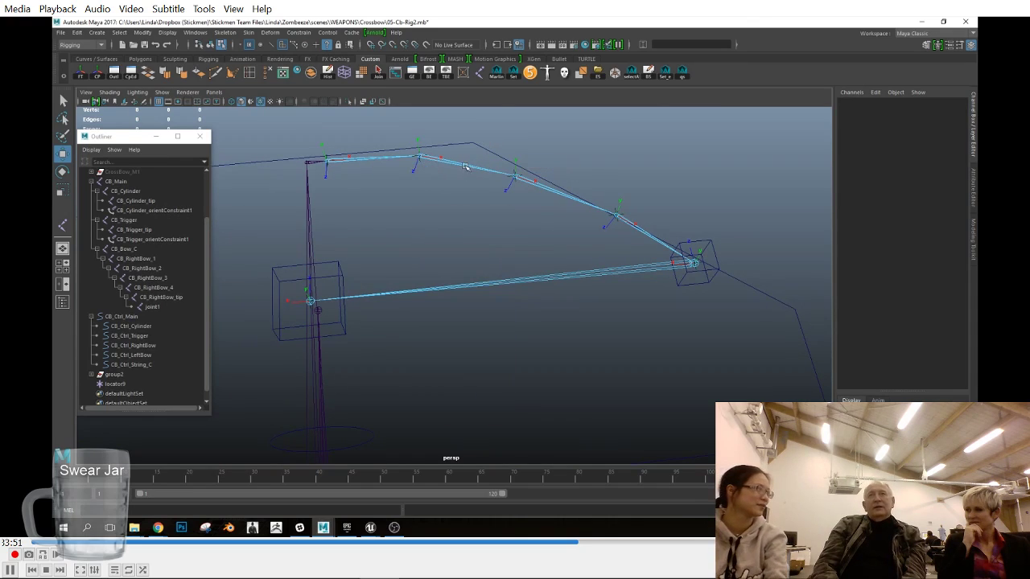
left_click(211, 45)
left_click(249, 33)
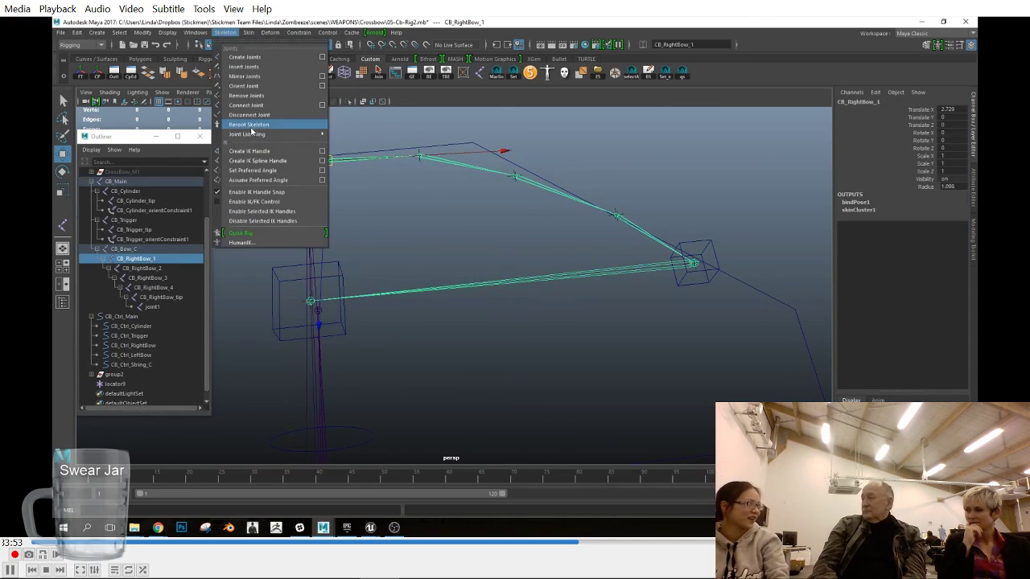
middle_click_drag(383, 109, 467, 120, "alt")
left_click(226, 34)
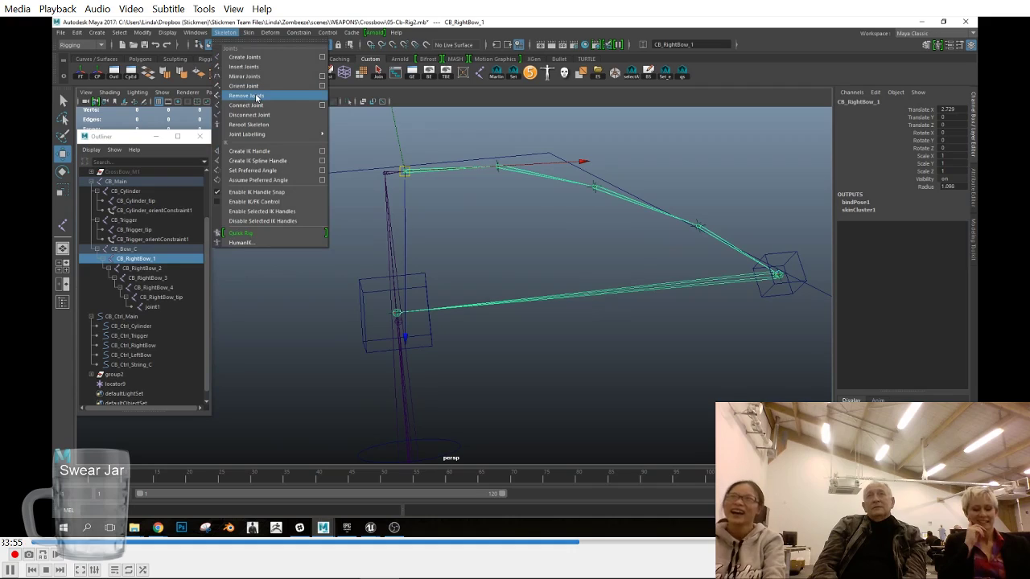
left_click(323, 86)
left_click(737, 263)
Step: Mirror the CB_RightBow_1 joint chain to create the left bow chain, CB_LeftBow_1
left_click(225, 34)
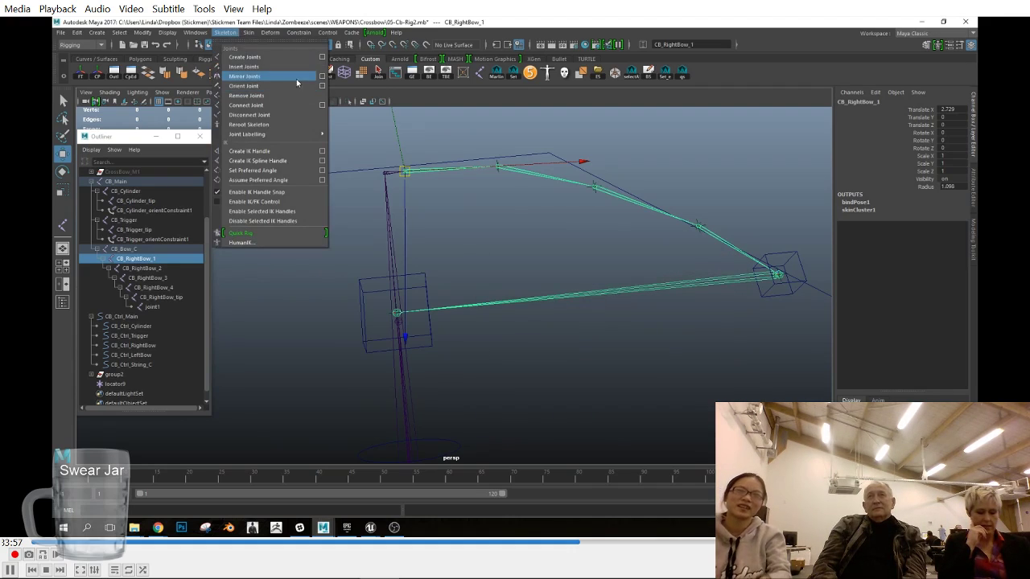
left_click(322, 76)
left_click(614, 431)
left_click(738, 263)
middle_click_drag(432, 239, 516, 233, "alt")
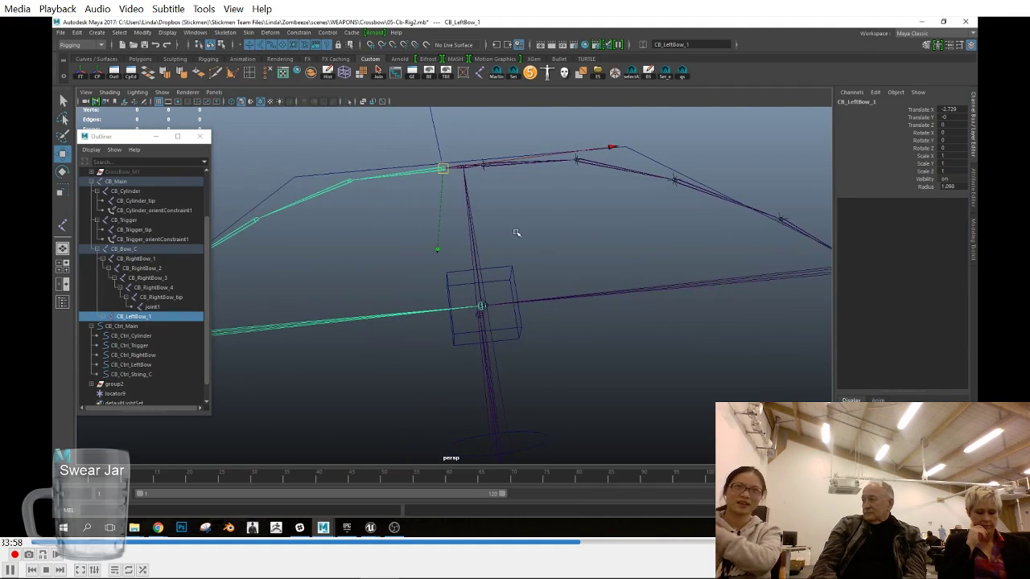
Step: Apply Orient Joint to the mirrored CB_LeftBow_1 chain
left_click(222, 44)
left_click(209, 44)
left_click(225, 34)
left_click(240, 87)
left_click(222, 45)
Step: Examine the local rotation axes and the two string joints that meet at the bowstring's center
left_click_drag(523, 294, 535, 310, "alt")
left_click_drag(532, 144, 541, 172)
left_click_drag(588, 266, 591, 272, "alt")
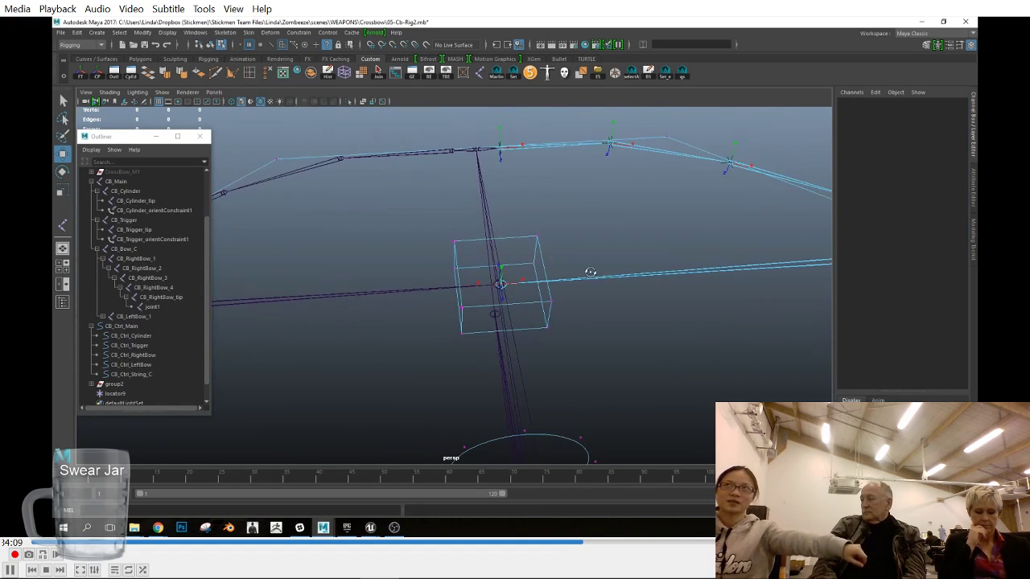
middle_click_drag(654, 317, 590, 298, "alt")
left_click(210, 46)
left_click(575, 297)
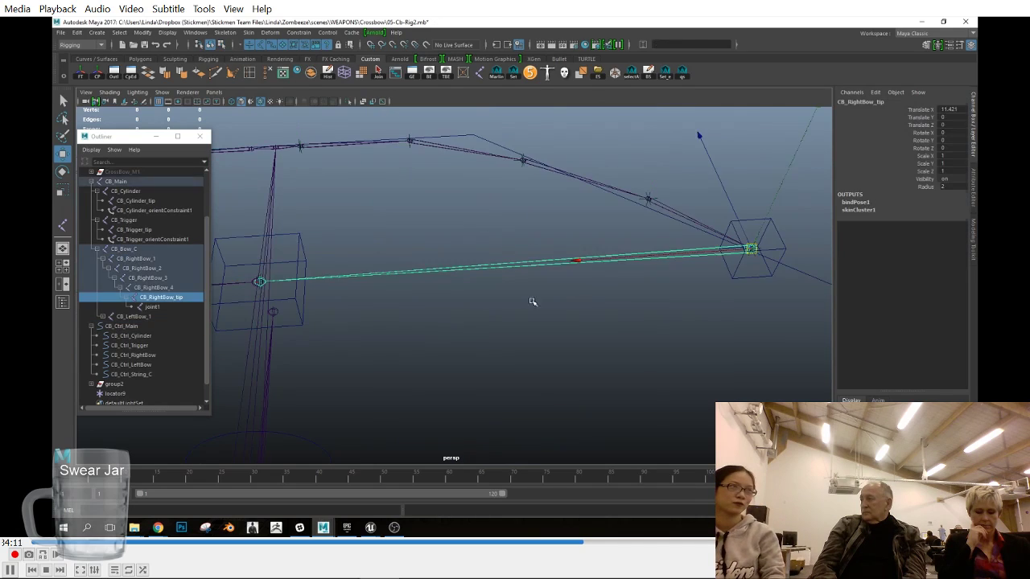
left_click(527, 264)
middle_click_drag(529, 264, 628, 260, "alt")
left_click(520, 301)
left_click_drag(520, 301, 603, 298, "alt")
left_click(434, 255)
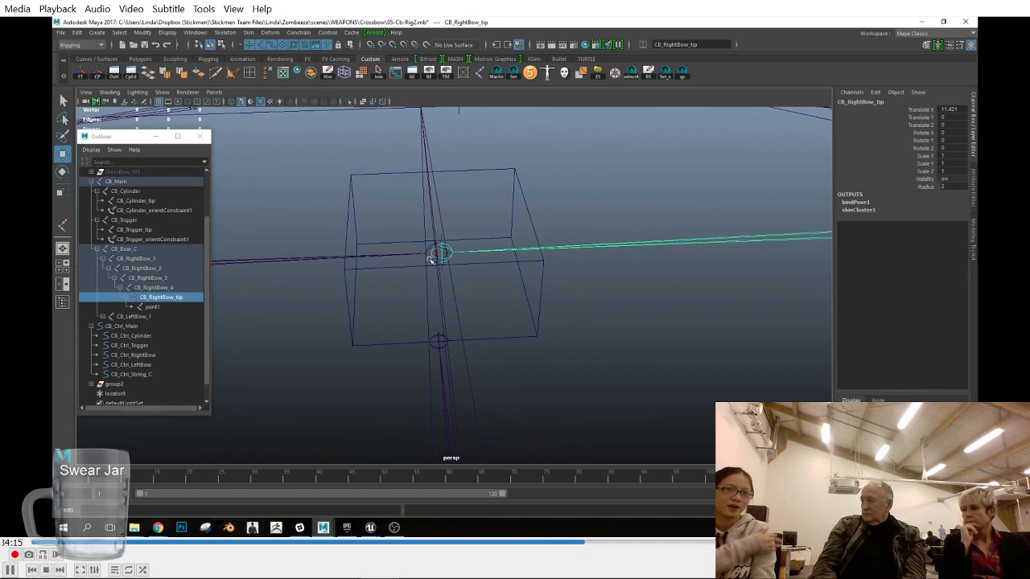
left_click_drag(381, 253, 454, 267, "alt")
Step: Select the local rotation axis of joint1 beneath CB_LeftBow_tip at the bowstring's center
left_click(221, 45)
middle_click_drag(367, 341, 561, 327, "alt")
mouse_move(560, 327)
left_mouse_down("alt")
mouse_move(503, 303)
mouse_move(533, 322)
mouse_move(557, 312)
left_mouse_up("alt")
left_click_drag(505, 276, 430, 292, "alt")
right_click_drag(430, 292, 501, 288, "alt")
left_click_drag(500, 288, 481, 274, "alt")
key("e")
left_click(476, 239)
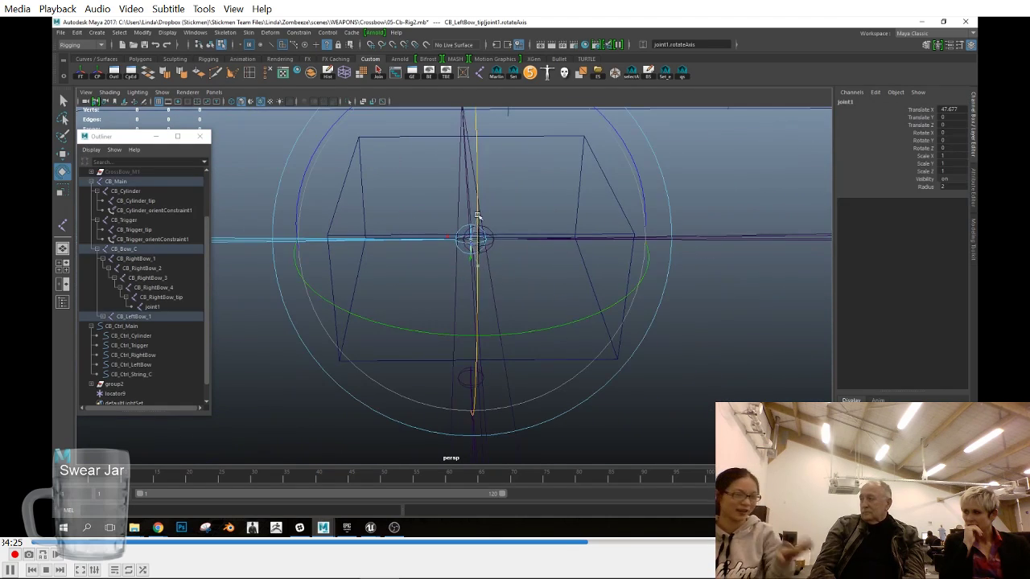
left_click_drag(447, 309, 492, 302, "alt")
key("q")
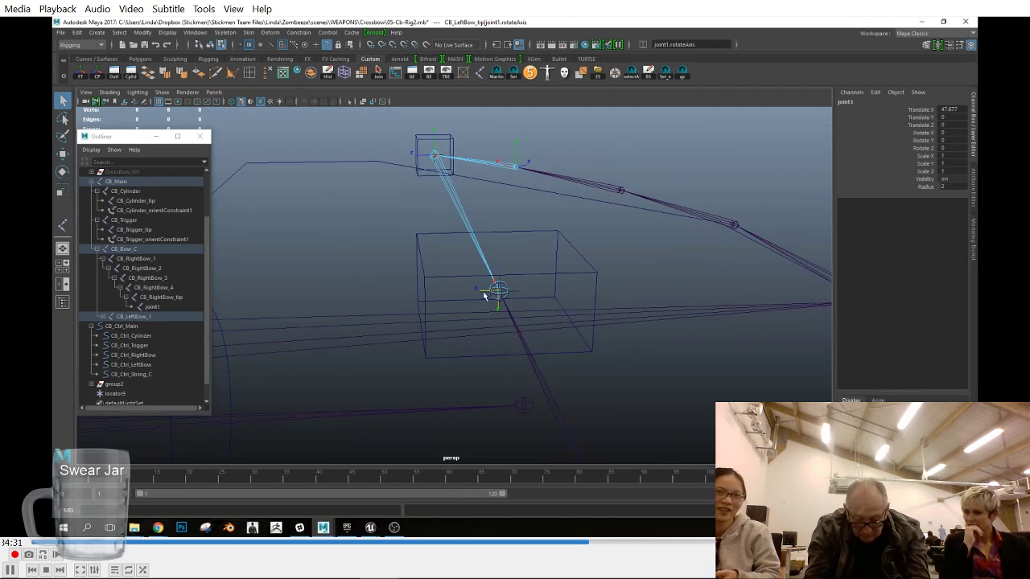
Step: Adjust the Rotate tool's settings for turning the selected local rotation axis
key("e")
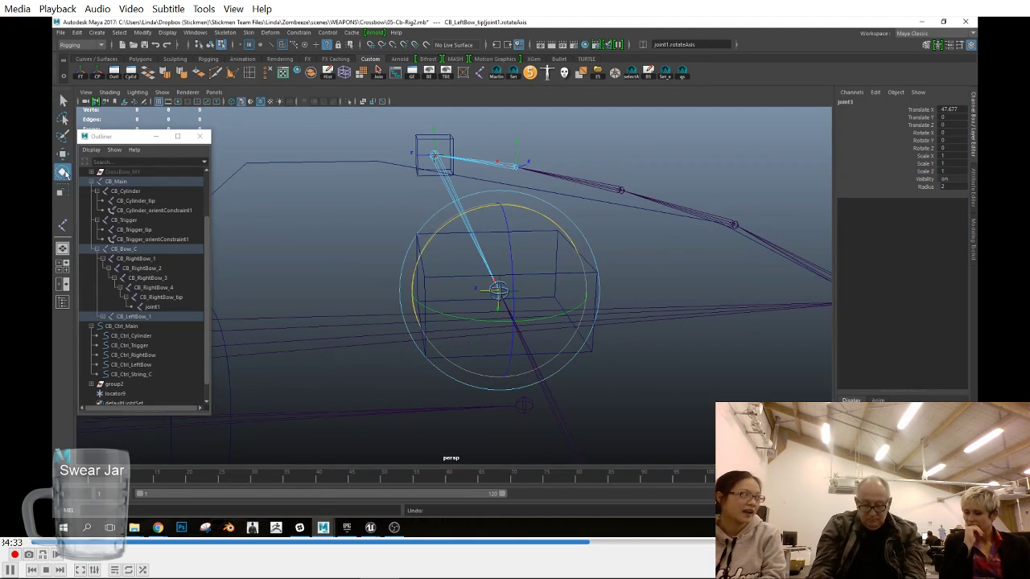
double_click(62, 172)
left_click(182, 388)
left_click(198, 402)
left_click(311, 226)
Step: Rotate the local rotation axis of the left string joint at the bowstring's center to reorient it
left_click_drag(451, 275, 486, 214, "alt")
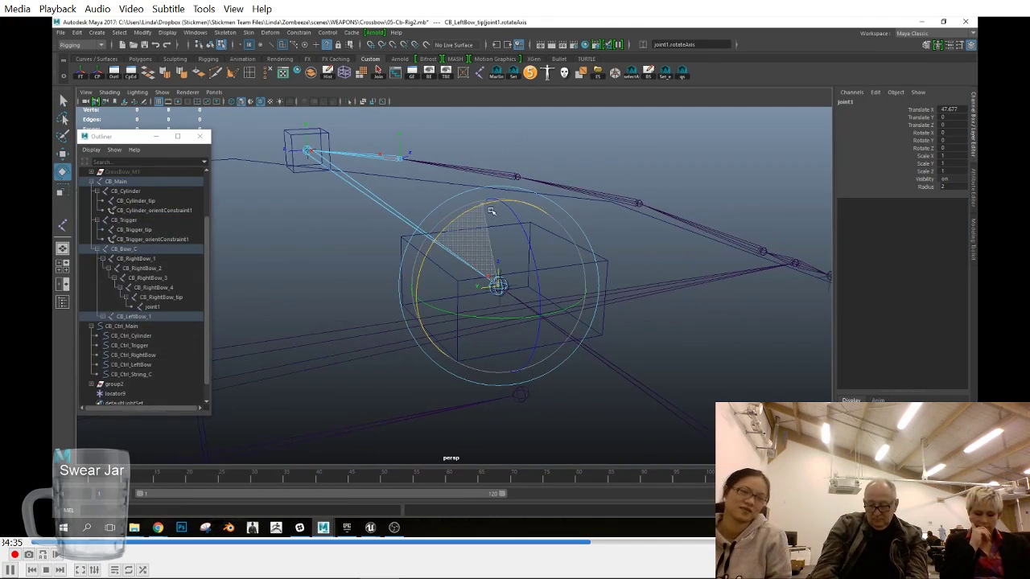
left_click_drag(429, 253, 427, 285)
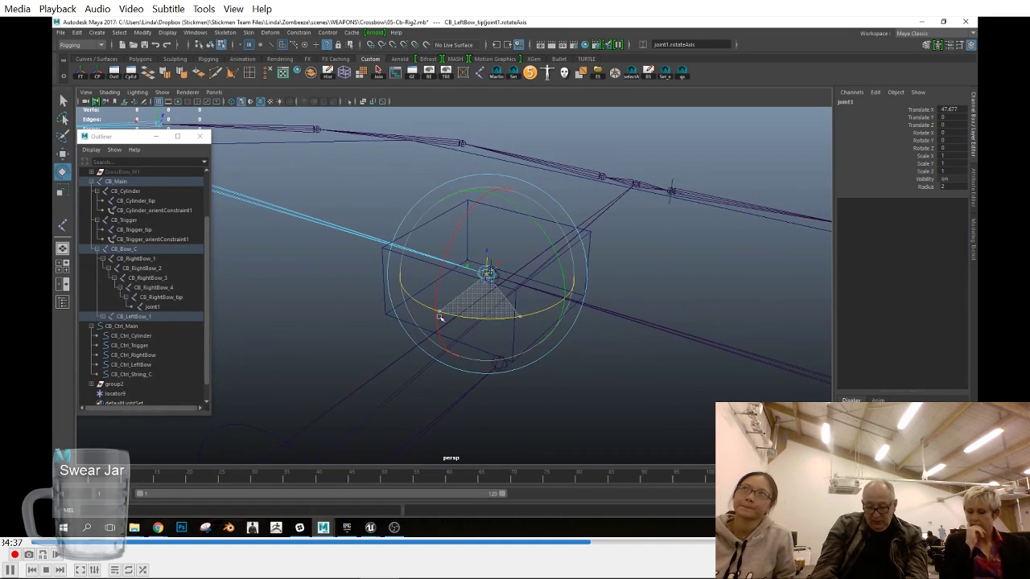
left_click_drag(493, 319, 440, 355, "alt")
key("w")
left_click(469, 353)
scroll(470, 354, "down", 4)
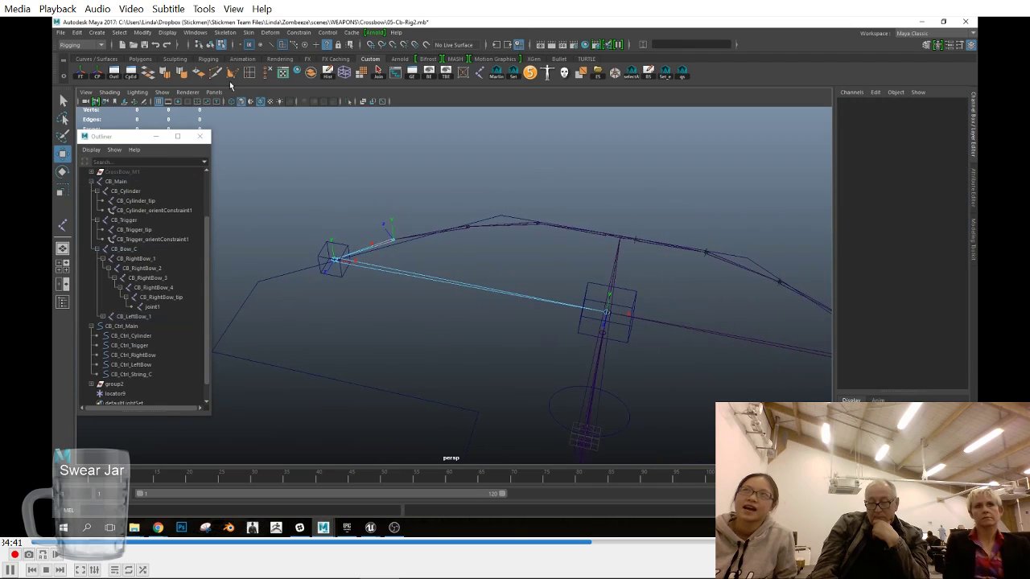
Step: Leave local rotation axis selection, return to object selection mode and select the CB_RightBow_tip string joint
left_click(210, 45)
left_click_drag(538, 228, 543, 270, "alt")
left_click(592, 225)
scroll(592, 241, "down", 4)
left_click_drag(590, 314, 402, 298, "alt")
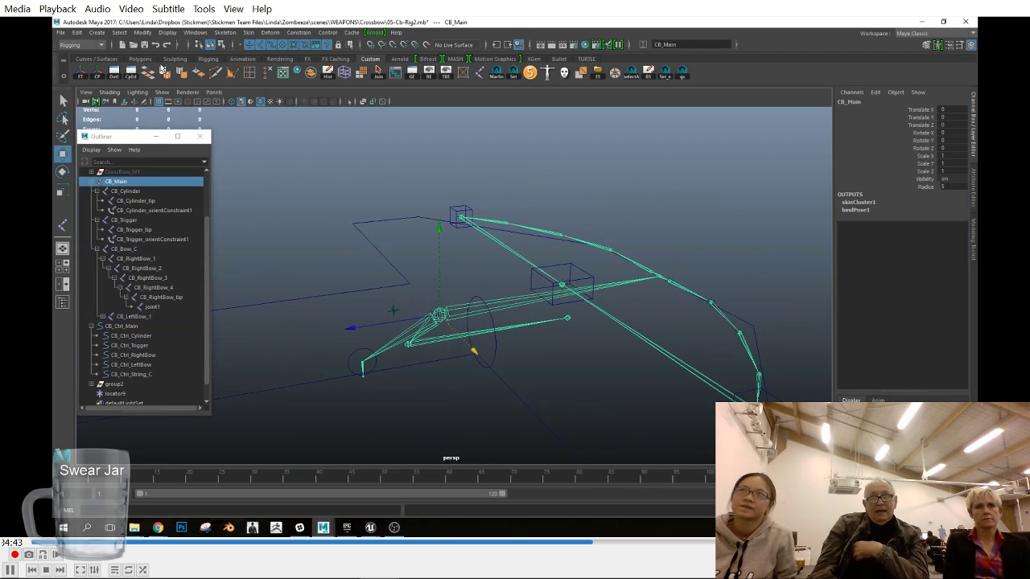
left_click(221, 46)
left_click_drag(491, 299, 633, 331, "alt")
left_click_drag(457, 266, 683, 365, "alt")
left_click(210, 45)
left_click(425, 291)
left_click(461, 223)
middle_click_drag(682, 366, 603, 351, "alt")
scroll(604, 351, "down", 3)
left_click_drag(585, 278, 587, 307)
scroll(591, 346, "up", 2)
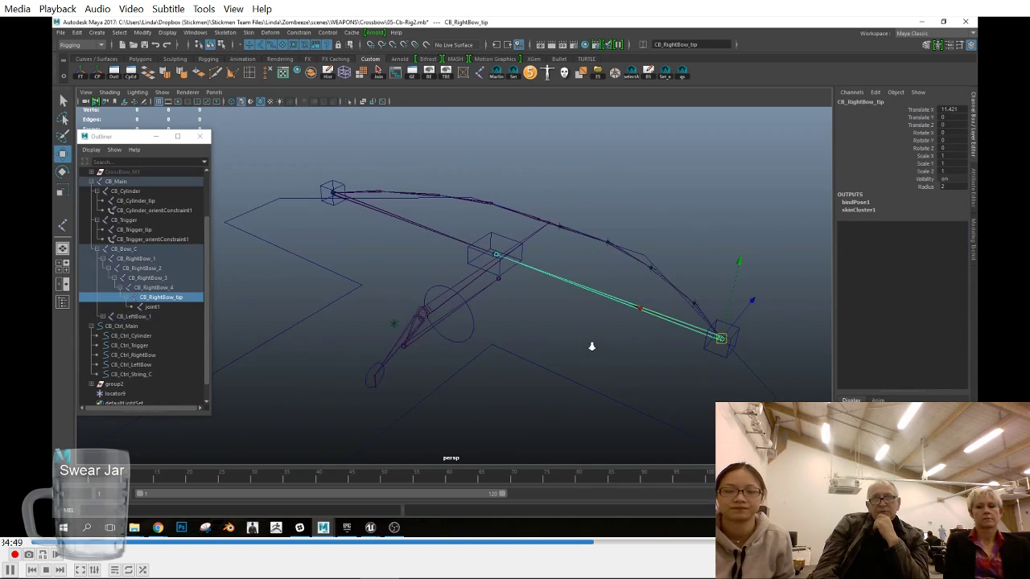
left_click_drag(592, 347, 297, 213, "alt")
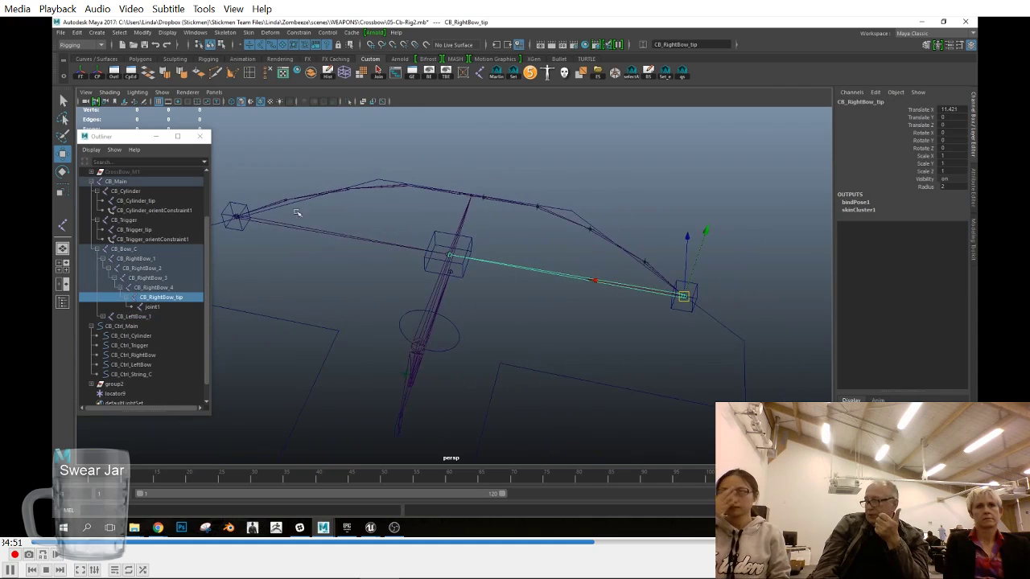
mouse_move(366, 185)
left_mouse_down("alt")
mouse_move(373, 180)
mouse_move(354, 173)
left_mouse_up("alt")
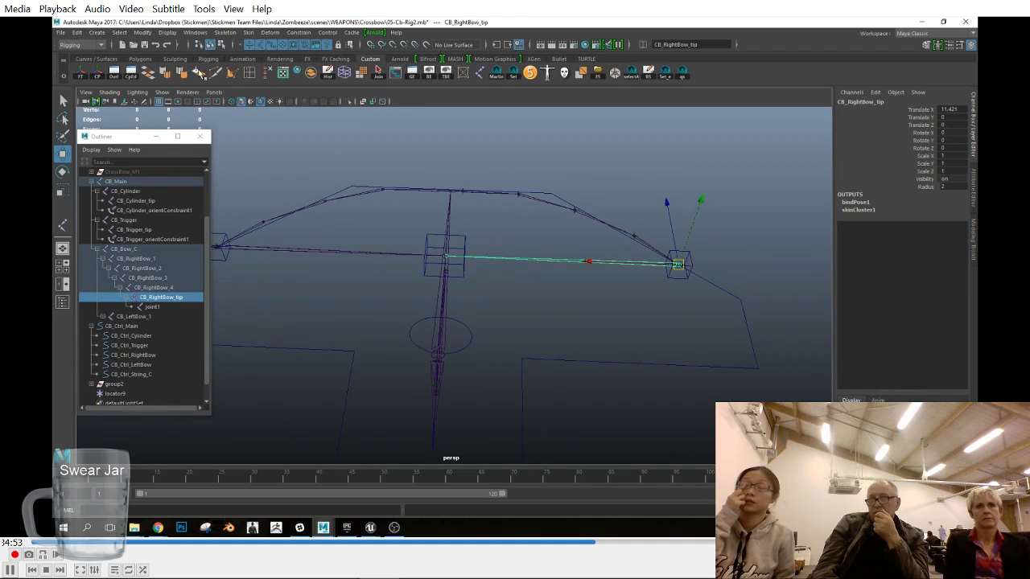
Step: Create a Single-Chain Solver IK handle from the right bow's first joint to CB_RightBow_tip
left_click(224, 33)
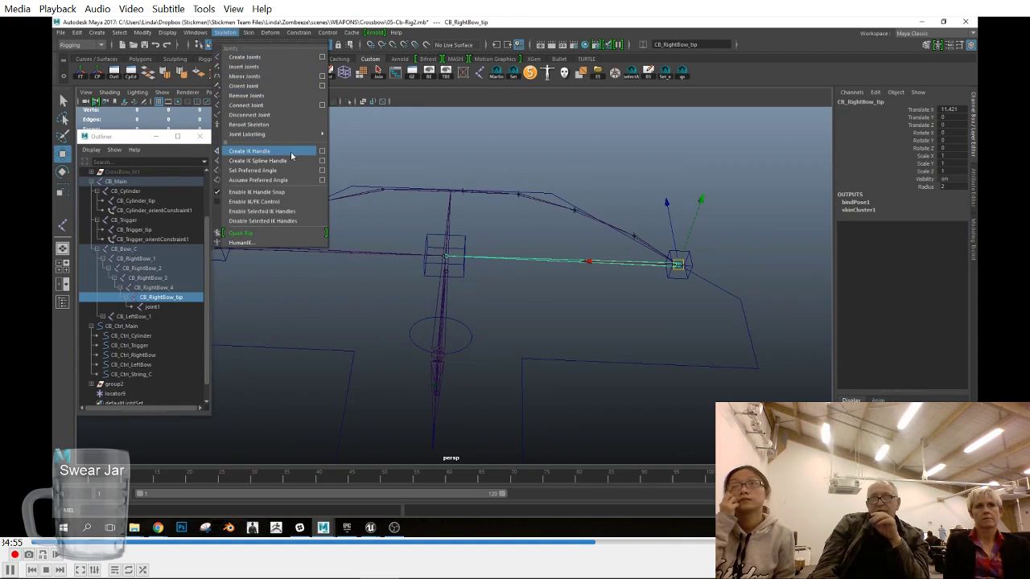
left_click(322, 150)
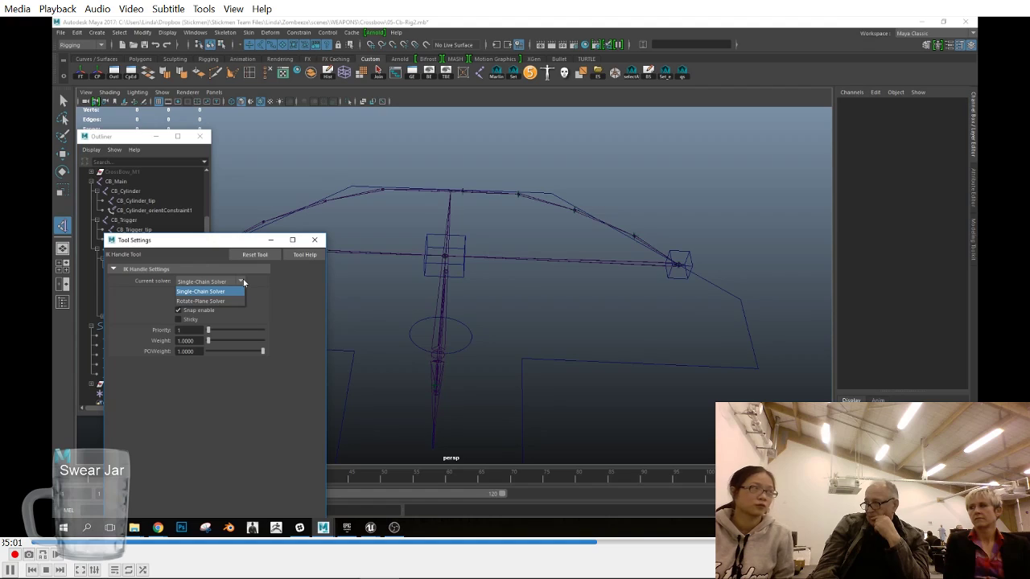
left_click(231, 279)
left_click(315, 240)
left_click_drag(519, 209, 523, 229, "alt")
left_click(461, 176)
left_click(678, 267)
key("w")
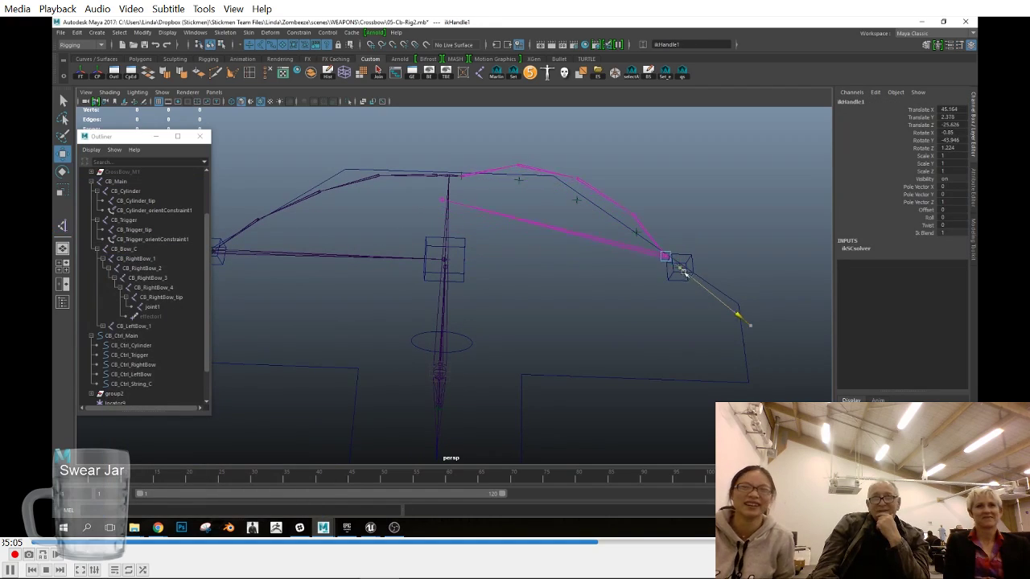
left_click(162, 92)
left_click(178, 250)
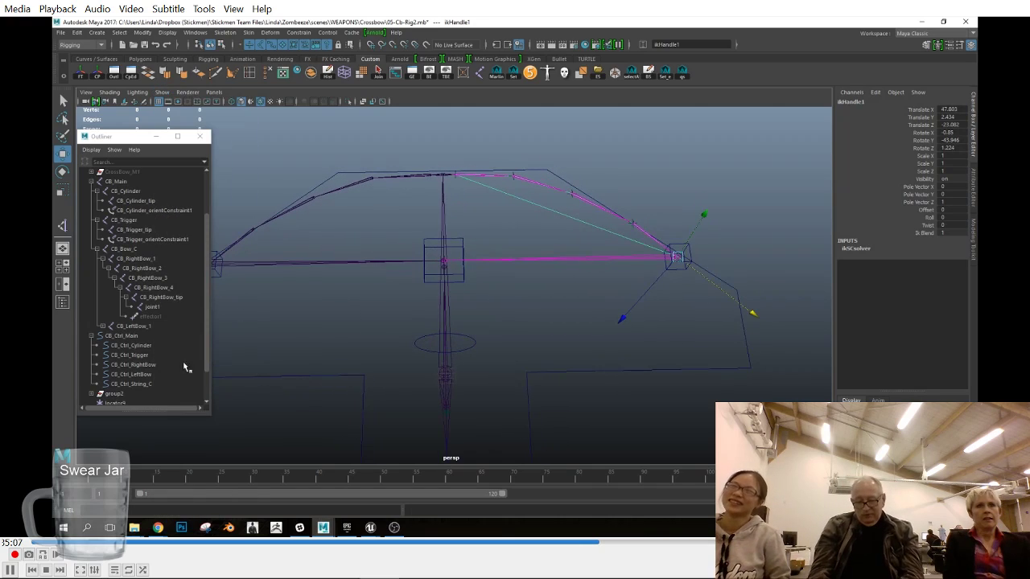
middle_click_drag(452, 213, 544, 212, "alt")
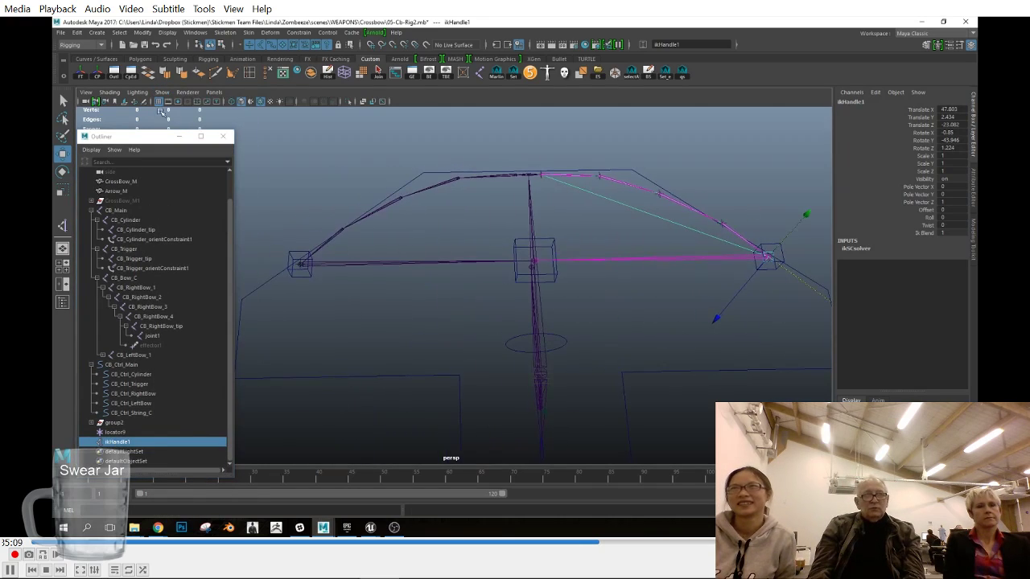
Step: Create a matching IK handle from the left bow's first joint to CB_LeftBow_tip
key("y")
left_click(506, 177)
left_click(301, 266)
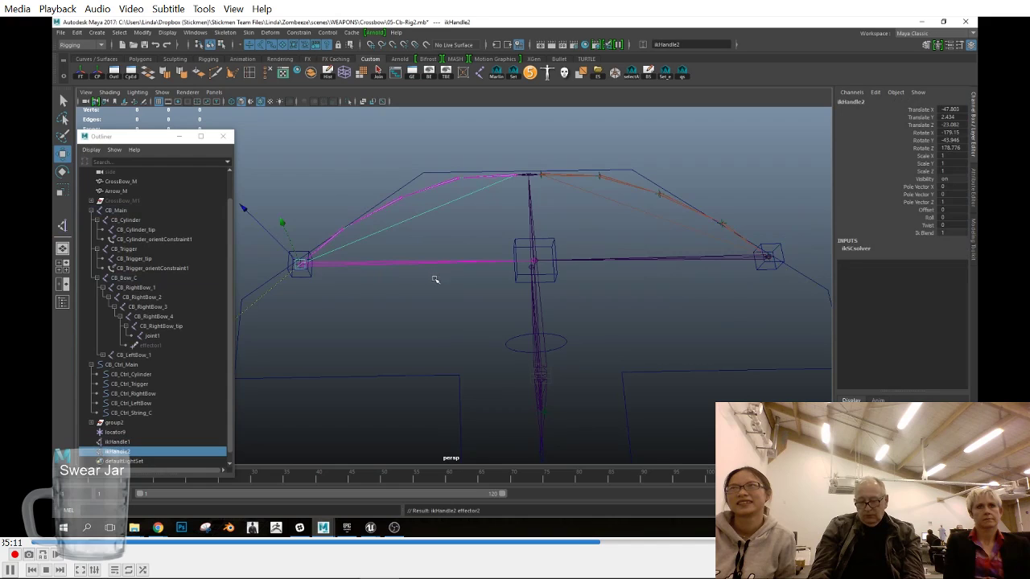
left_click_drag(432, 278, 426, 289, "alt")
Step: Test-move the left bow's IK handle to check how the joints follow, undoing each move
left_click_drag(301, 267, 310, 232)
key("ctrl+z")
left_click_drag(386, 273, 469, 255, "alt")
left_click_drag(408, 301, 376, 285)
key("ctrl+z")
left_click_drag(390, 322, 406, 278, "alt")
left_click_drag(420, 256, 390, 254)
left_click_drag(473, 300, 228, 356, "alt")
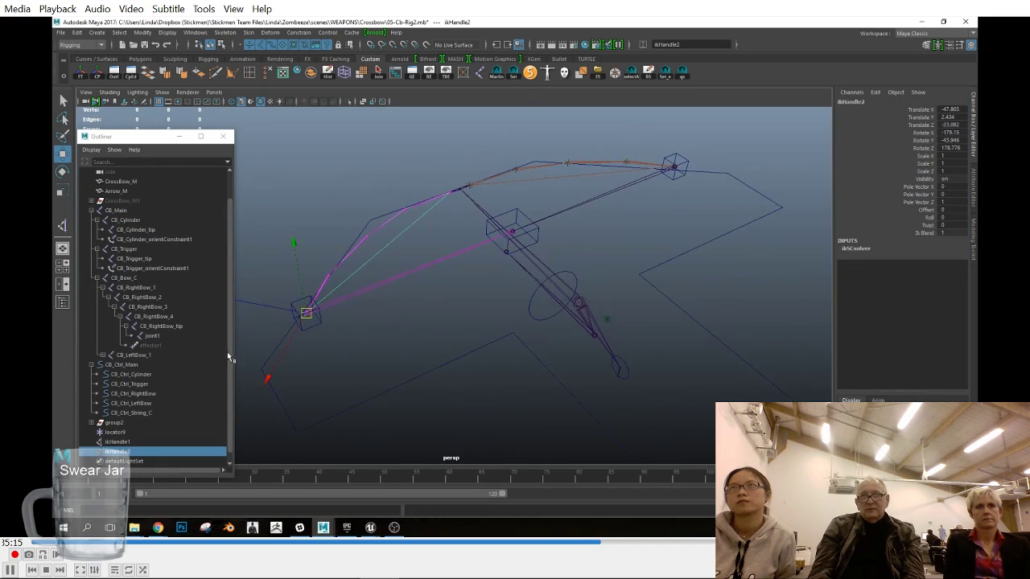
Step: Try to create an IK handle along the left half of the bowstring, starting at CB_LeftBow_tip
left_click(64, 226)
left_click(307, 313)
left_click_drag(579, 243, 721, 280, "alt")
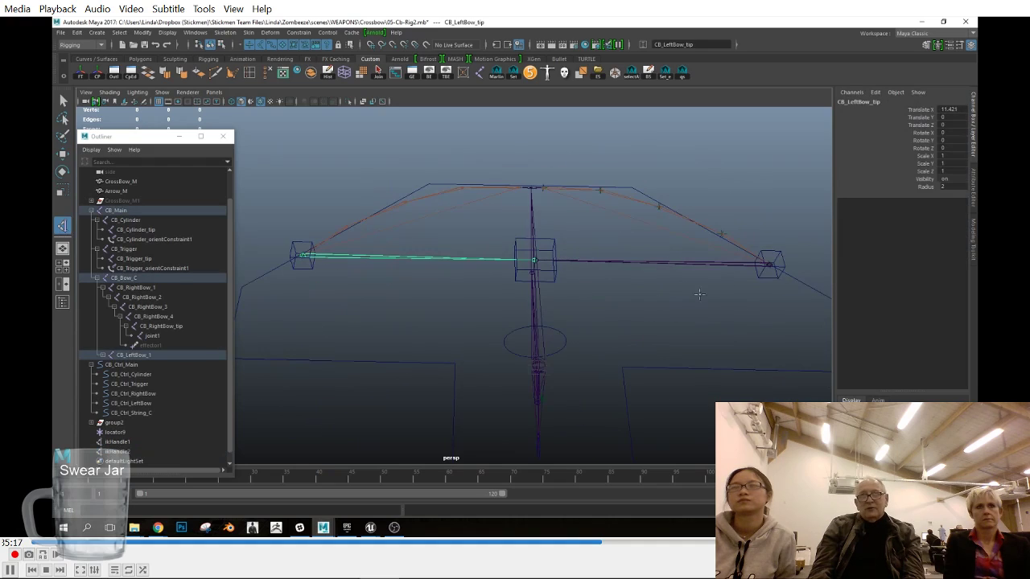
key("ctrl+z")
Step: Try to create an IK handle from CB_RightBow_tip to the overlapping joints at the bowstring's center
left_click(770, 263)
key("w")
scroll(536, 260, "up", 3)
middle_click_drag(676, 307, 515, 310, "alt")
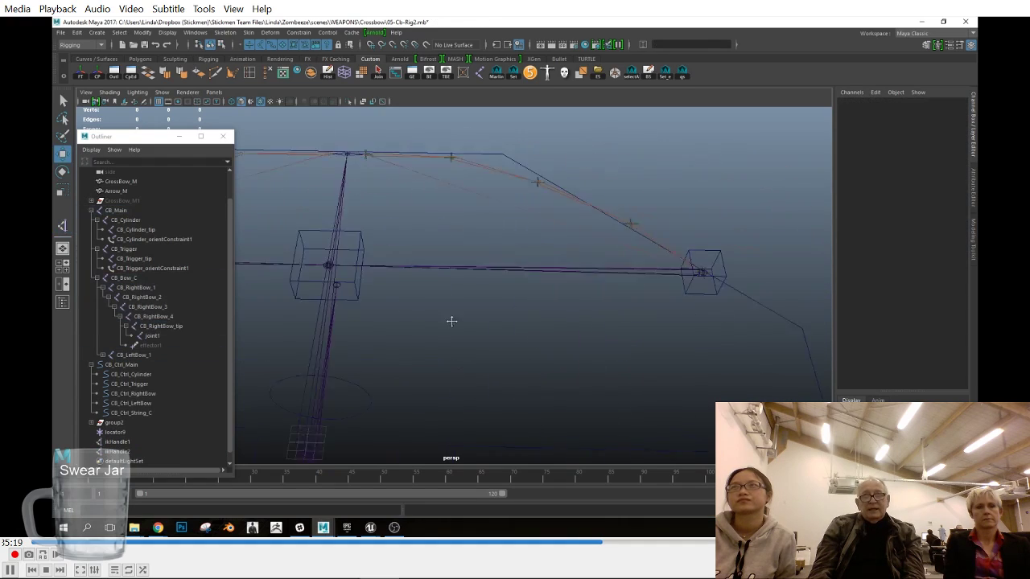
left_click_drag(515, 311, 677, 249, "alt")
left_click(656, 234)
middle_click_drag(426, 327, 583, 304, "alt")
scroll(563, 297, "up", 5)
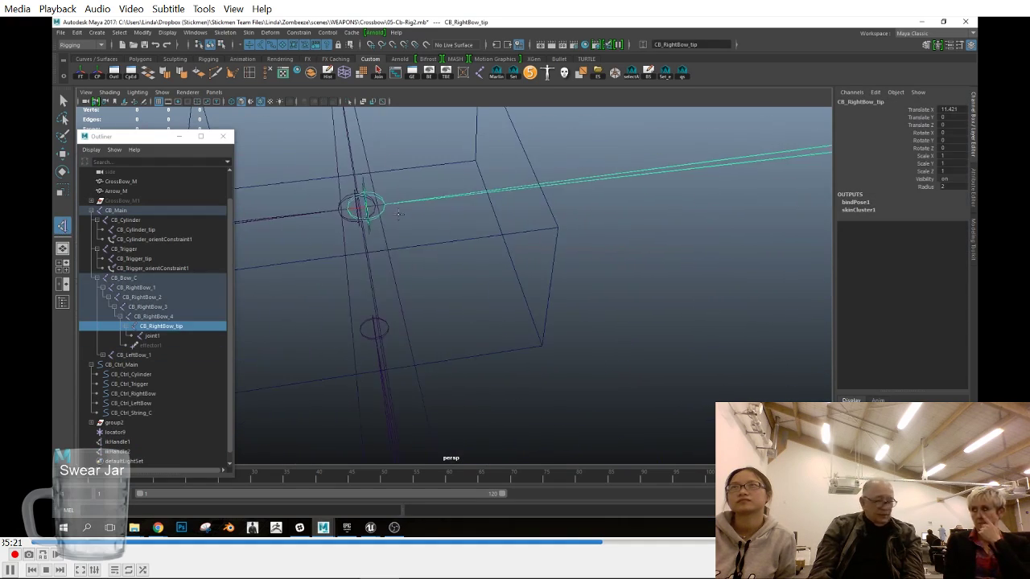
left_click(380, 201)
key("ctrl+z")
scroll(430, 239, "down", 6)
middle_click_drag(734, 254, 650, 251, "alt")
left_click(62, 226)
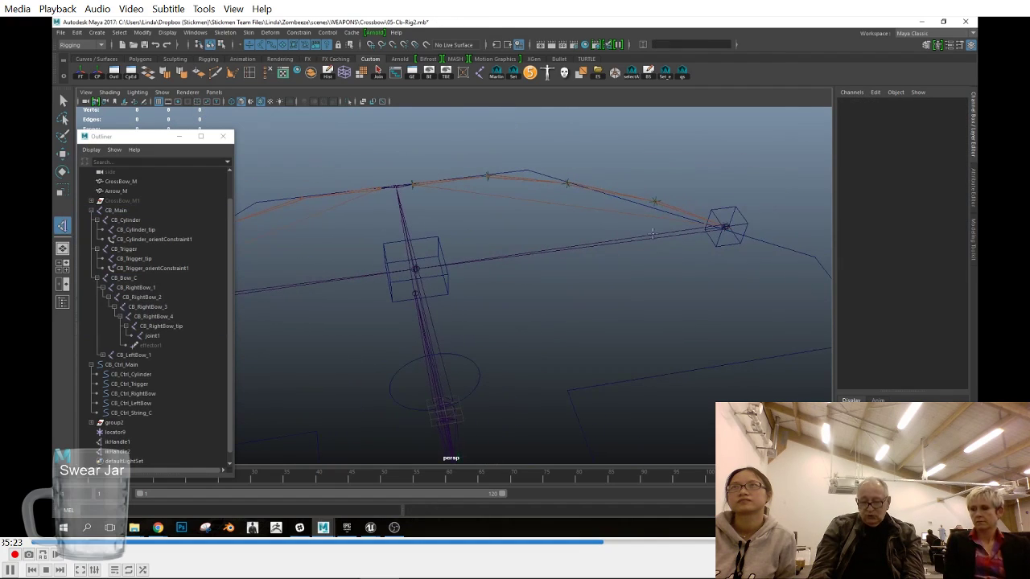
left_click(727, 226)
middle_click_drag(467, 281, 643, 281, "alt")
scroll(643, 282, "up", 4)
scroll(643, 282, "up", 3)
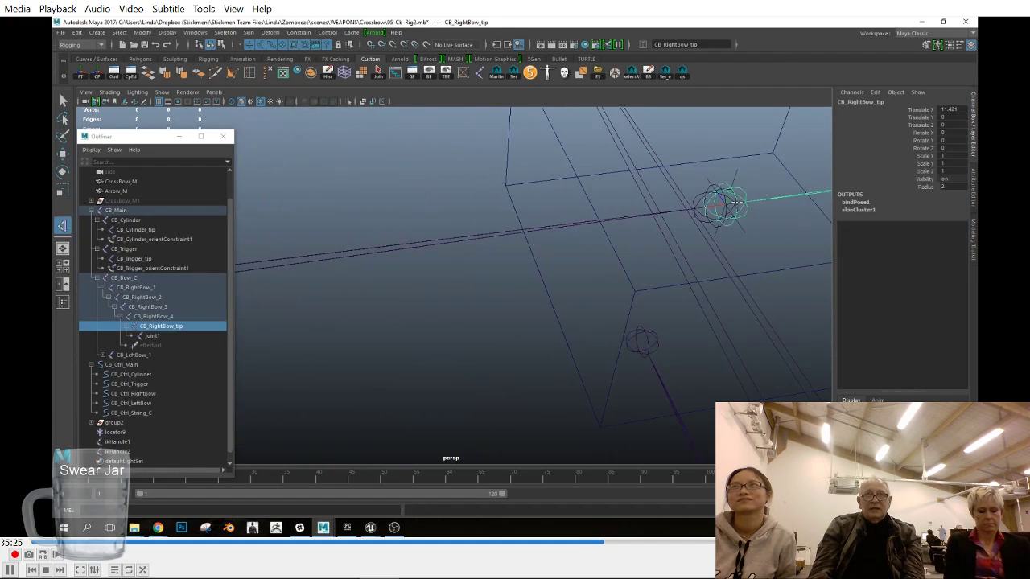
left_click(738, 203)
scroll(424, 216, "down", 8)
Step: Isolate the right bow and its string joints in the perspective view
left_click(506, 270)
left_click(162, 93)
mouse_move(182, 110)
left_click(525, 196)
left_click(508, 222)
left_click(160, 93)
left_click(289, 119)
scroll(563, 232, "up", 3)
left_click(563, 232)
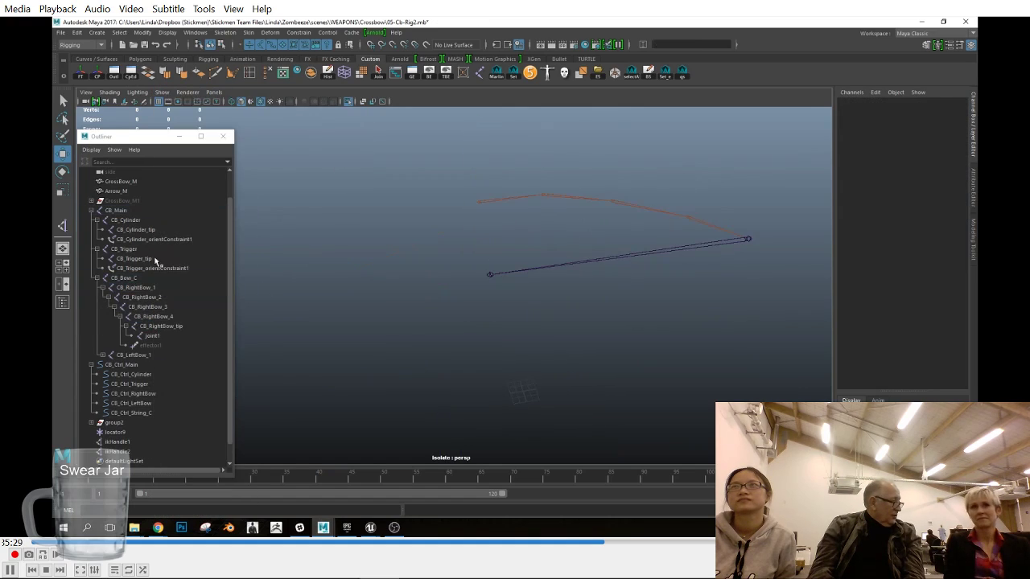
Step: Create an IK handle from CB_RightBow_tip to the end joint at the bowstring's center, and end the isolation
left_click(749, 239)
left_click(490, 274)
left_click(163, 92)
mouse_move(240, 108)
left_click(289, 119)
left_click_drag(412, 311, 587, 267, "alt")
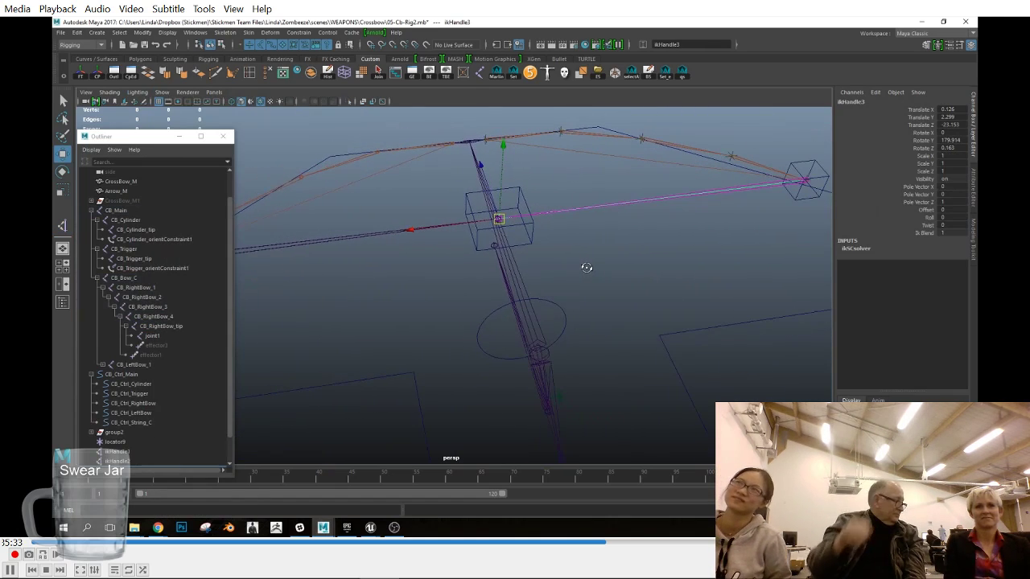
Step: Isolate the left string joints, starting at CB_LeftBow_tip, in the perspective view
middle_click_drag(518, 259, 585, 258, "alt")
left_click(400, 248)
left_click(161, 93)
mouse_move(182, 110)
left_click(290, 118)
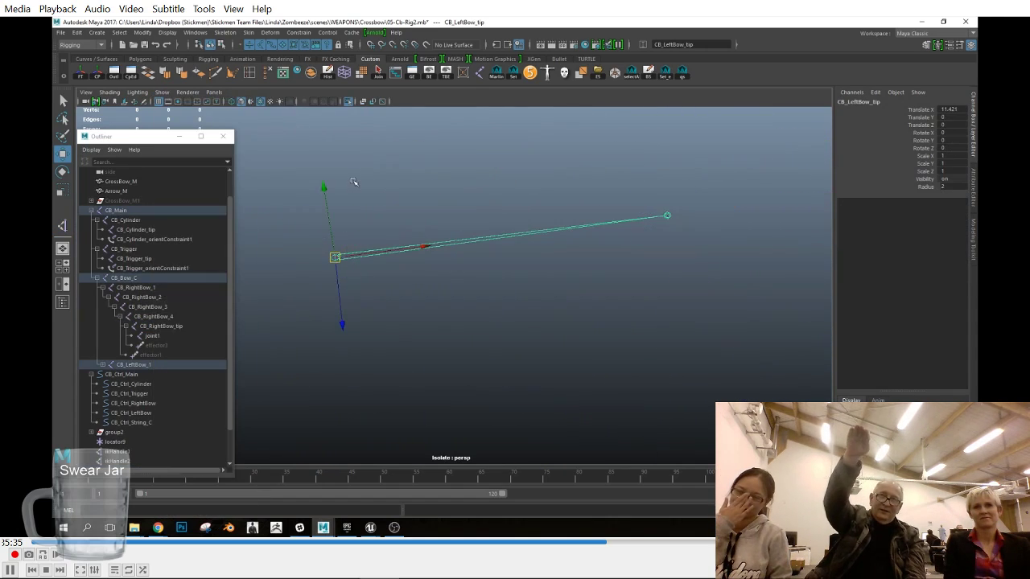
left_click(281, 292)
Step: Create an IK handle from CB_LeftBow_tip to the left string's end joint at the center, and end the isolation
key("y")
left_click(335, 258)
left_click(667, 215)
left_click(163, 93)
left_click(289, 118)
left_click_drag(550, 296, 520, 314, "alt")
scroll(153, 322, "down", 2)
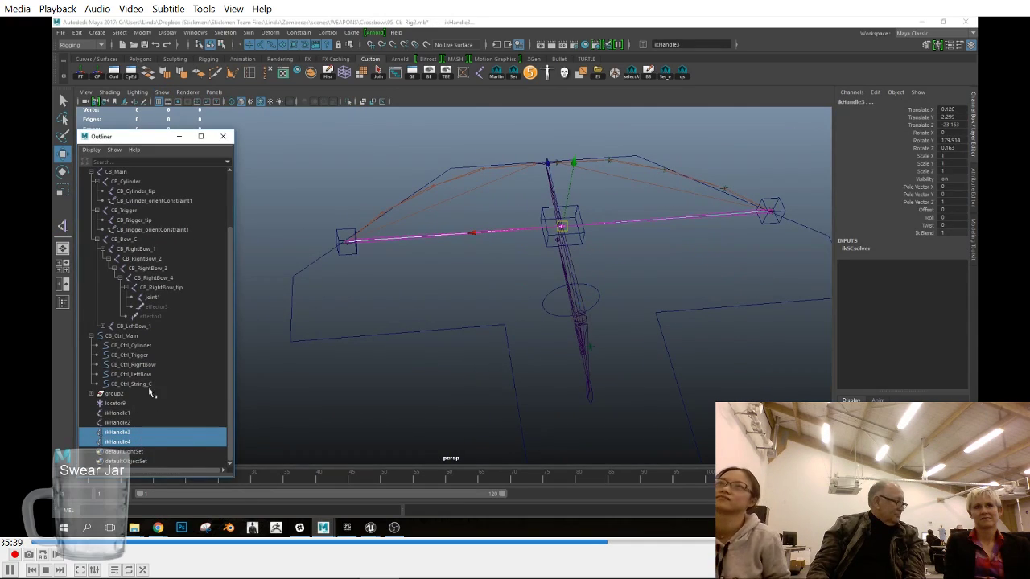
Step: Parent ikHandle3 and ikHandle4 under CB_Ctrl_String_C, ikHandle1 under CB_Ctrl_RightBow and ikHandle2 under CB_Ctrl_LeftBow
left_click(151, 384)
key("p")
left_click(128, 432)
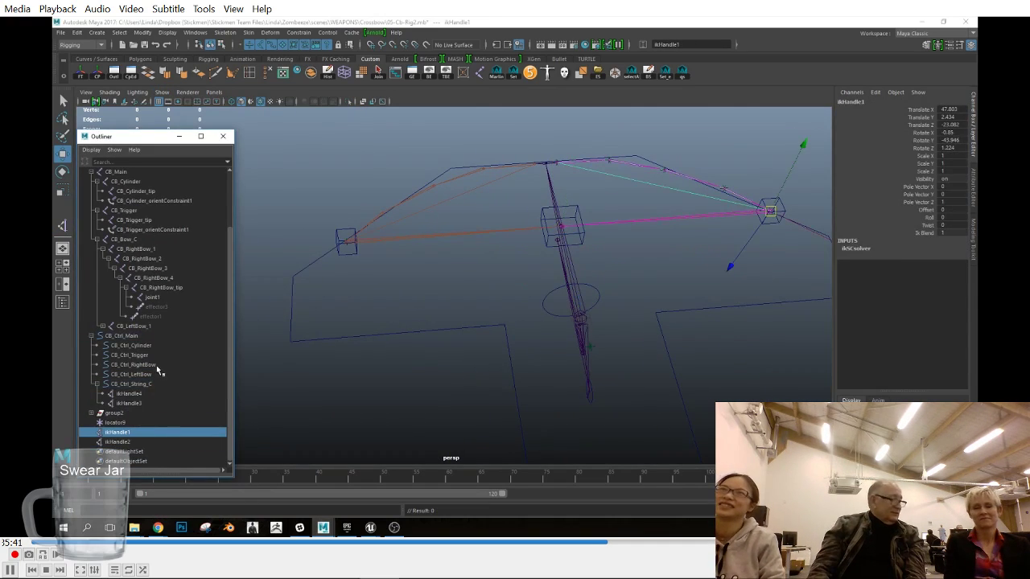
left_click(156, 365, "ctrl")
key("p")
left_click(121, 442)
left_click(132, 383, "ctrl")
key("p")
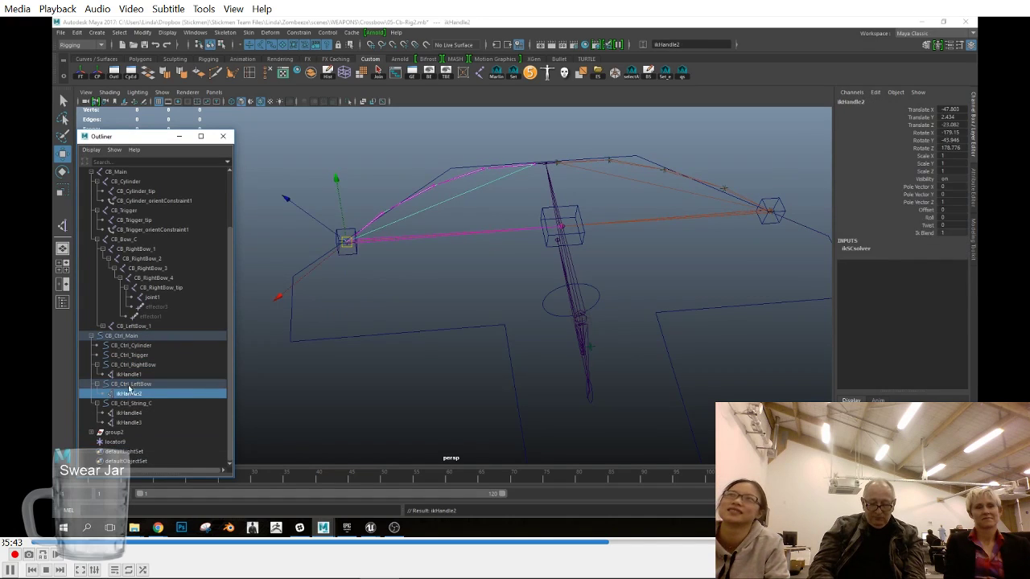
Step: Rename the IK handles under the right and left bow controls as CB_IK_RightBow and CB_IK_LeftBow
double_click(138, 367)
key("ctrl+c")
double_click(131, 377)
key("ctrl+v")
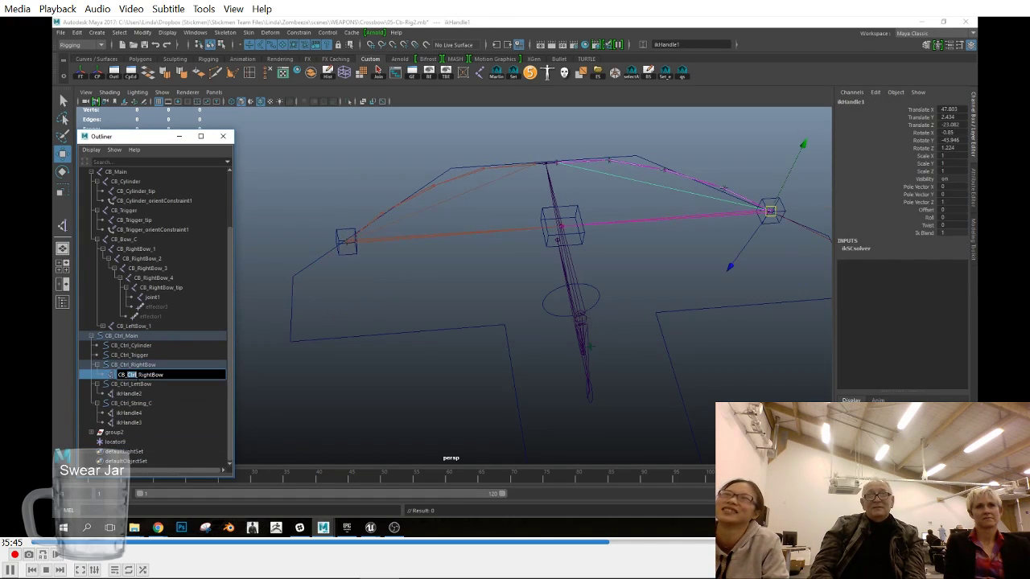
key("Return")
double_click(131, 384)
key("ctrl+c")
double_click(129, 393)
key("ctrl+v")
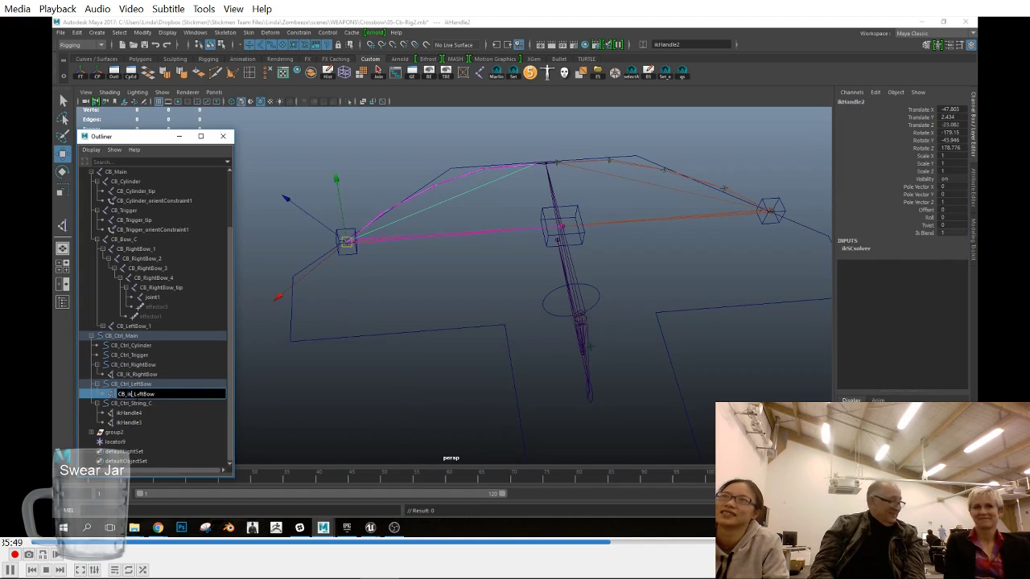
key("Return")
Step: Rename the two IK handles under CB_Ctrl_String_C as CB_IK_LeftString and CB_IK_RightString, matching their sides
left_click(145, 404)
left_click(140, 413)
middle_click_drag(572, 301, 435, 318, "alt")
scroll(561, 312, "up", 5)
right_click_drag(435, 318, 545, 366, "alt")
left_click_drag(535, 398, 169, 416, "alt")
left_click(134, 403)
double_click(132, 415)
key("ctrl+v")
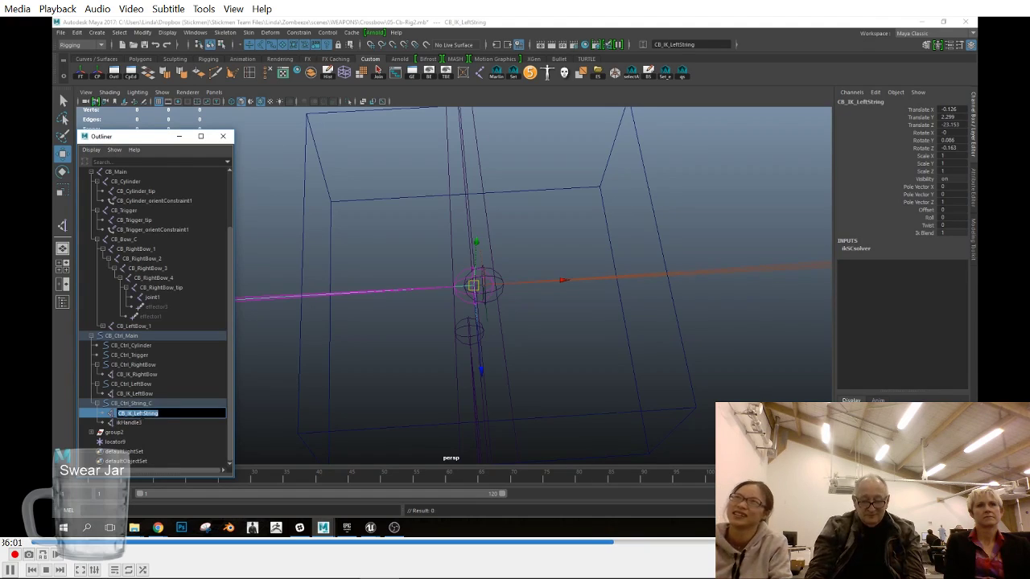
double_click(136, 422)
key("ctrl+v")
type("Right")
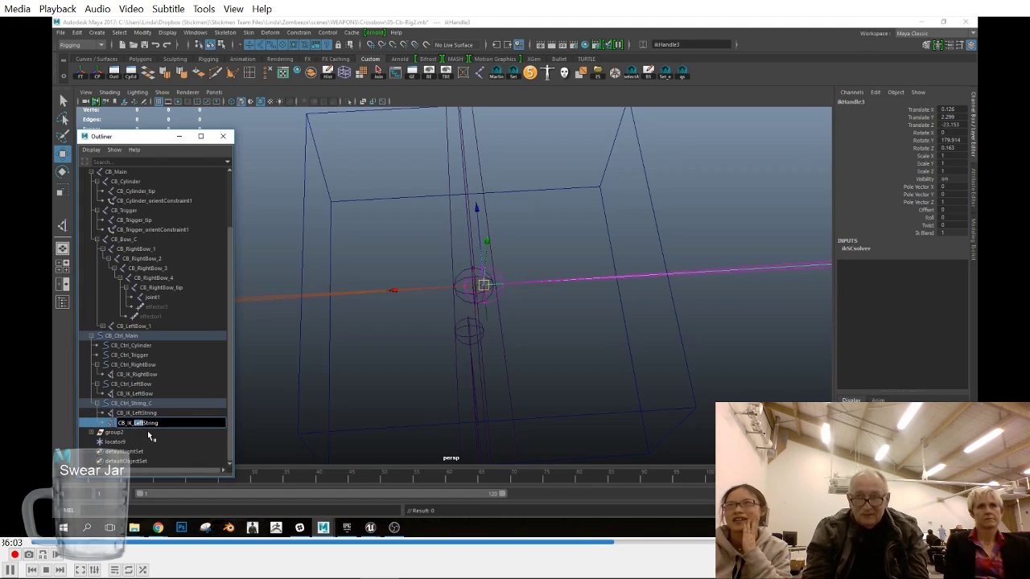
key("Return")
Step: Test the string draw by moving the CB_Ctrl_String_C control back toward the trigger
scroll(483, 338, "down", 10)
left_click_drag(684, 382, 496, 353, "alt")
scroll(539, 390, "up", 1)
left_click_drag(541, 392, 459, 366, "alt")
scroll(435, 321, "up", 1)
left_click(433, 293)
left_click_drag(434, 296, 508, 312, "alt")
scroll(430, 333, "down", 1)
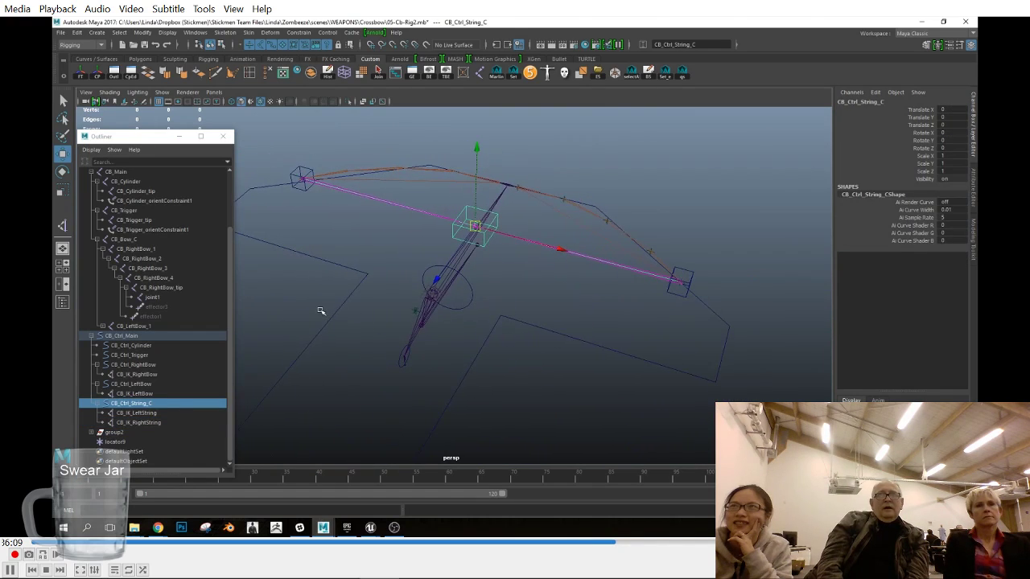
left_click(684, 278)
left_click_drag(684, 278, 594, 336, "alt")
left_click(487, 232)
left_click_drag(486, 272, 467, 356)
Step: Test-move the CB_Ctrl_RightBow and CB_Ctrl_LeftBow controls together, and undo all the test moves of the bow and string
left_click(720, 264)
left_click(303, 174, "shift")
mouse_move(296, 226)
left_mouse_down()
mouse_move(293, 238)
mouse_move(312, 238)
mouse_move(293, 233)
left_mouse_up()
key("ctrl+z")
key("ctrl+z")
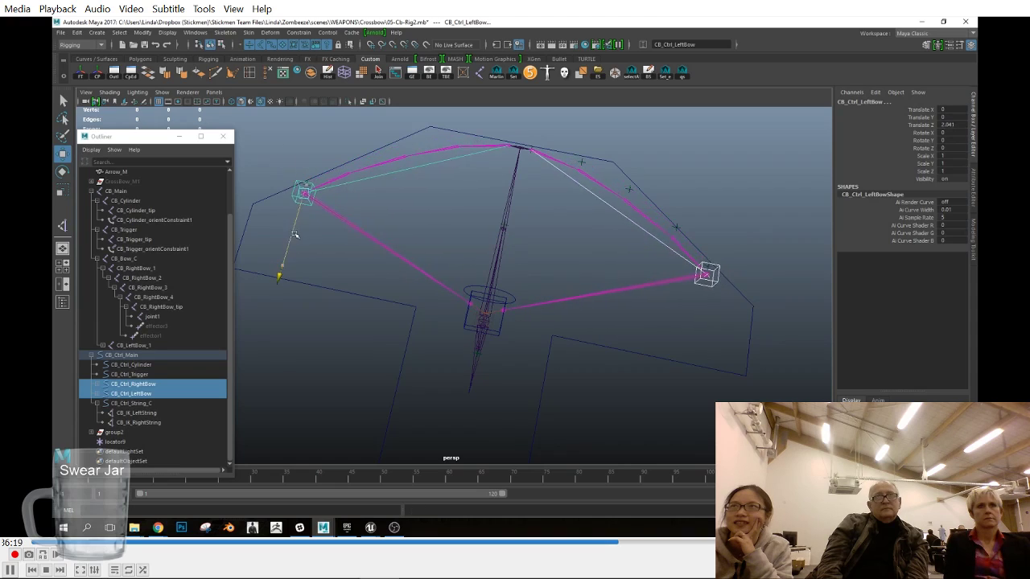
key("ctrl+z")
key("ctrl+z")
key("ctrl+z")
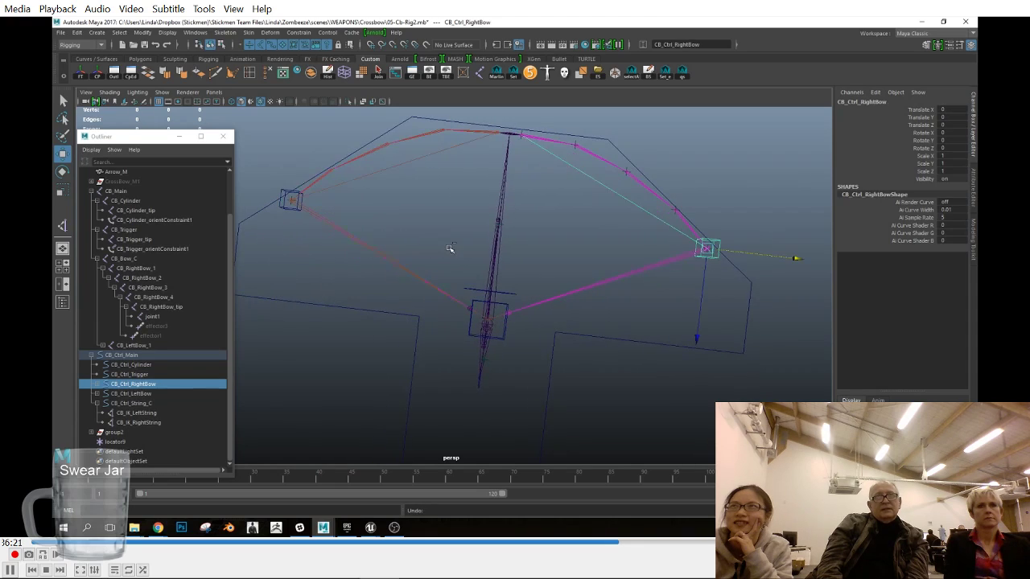
key("ctrl+z")
key("ctrl+z")
left_click_drag(453, 239, 445, 217, "alt")
left_click(162, 92)
mouse_move(194, 110)
left_click(281, 118)
left_click(162, 93)
mouse_move(234, 115)
left_click(276, 119)
left_click_drag(578, 316, 552, 269, "alt")
left_click(627, 240)
scroll(669, 231, "up", 2)
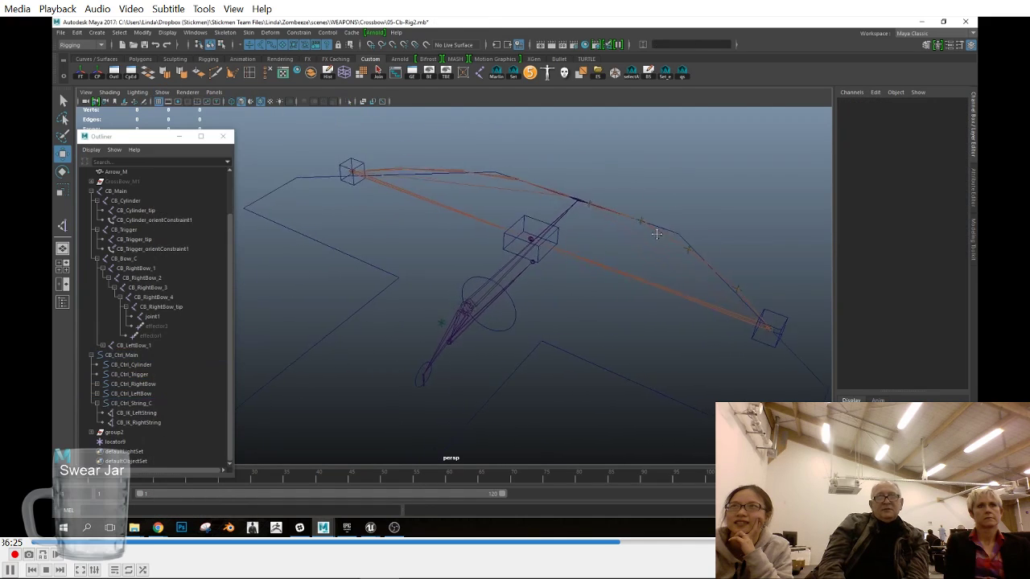
Step: Parent locator9 under group2 and turn the group's visibility off
left_click_drag(668, 231, 650, 225, "alt")
left_click(92, 356)
left_click(133, 423)
left_click(135, 404, "ctrl")
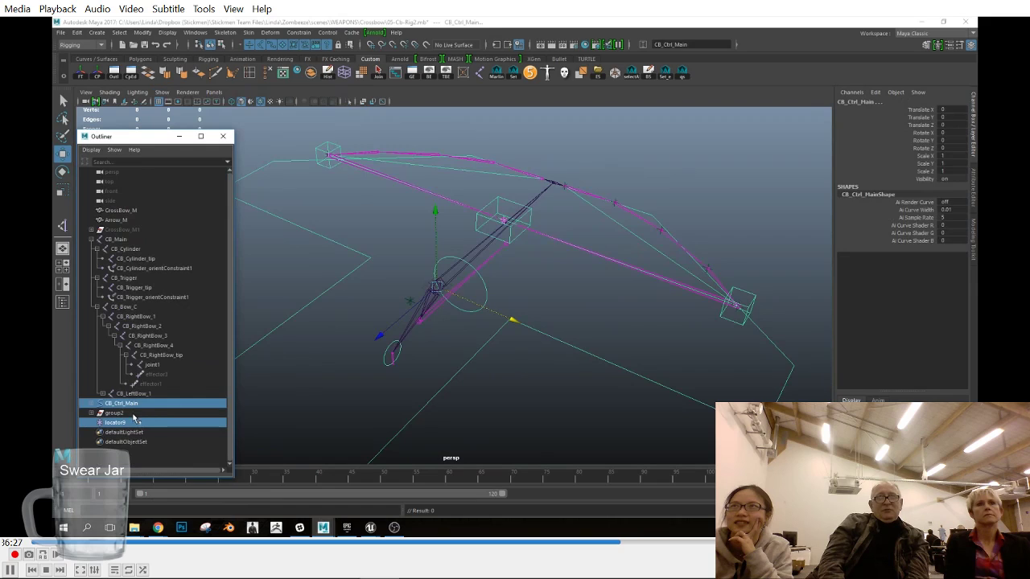
left_click(135, 405, "ctrl")
left_click(135, 415, "ctrl")
left_click(947, 179)
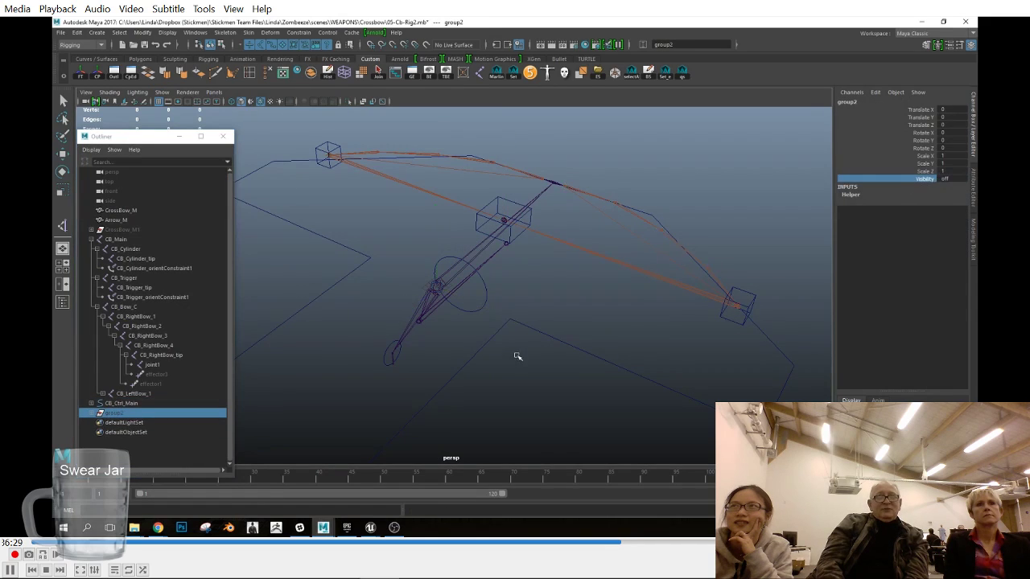
Step: Show the polygon meshes in the viewport and bind the CrossBow_M mesh to the CB_Main joint hierarchy
left_click(161, 92)
left_click(168, 174)
left_click_drag(610, 318, 568, 272, "alt")
left_click(91, 239)
left_click(115, 240)
left_click_drag(564, 309, 450, 230, "alt")
left_click(426, 213)
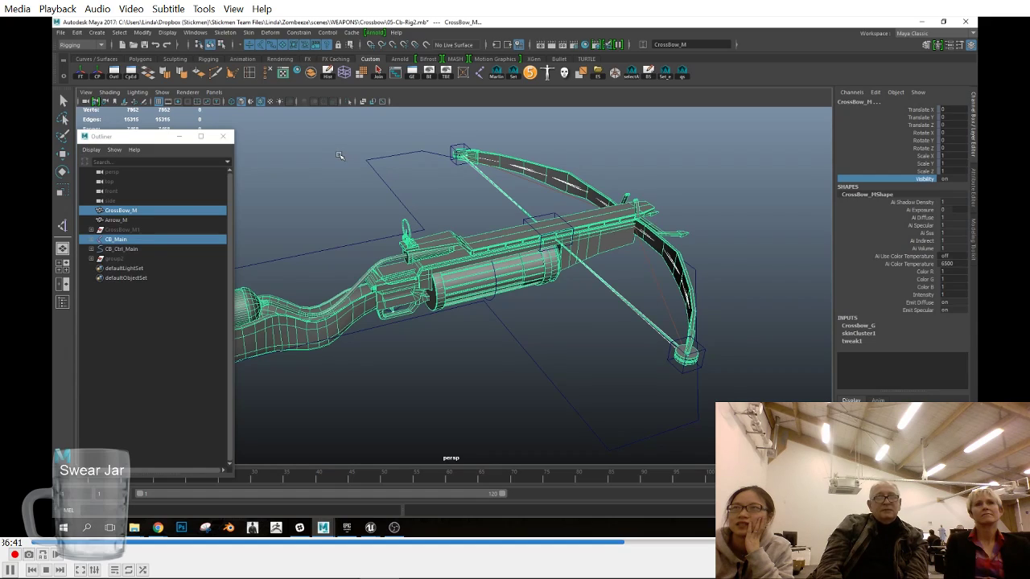
Step: Load the earlier rig file 05-Cb-Rig.mb into the scene as a reference through the Reference Editor
left_click(61, 33)
left_click(120, 296)
left_click_drag(873, 286, 806, 286)
left_click(708, 306)
double_click(429, 200)
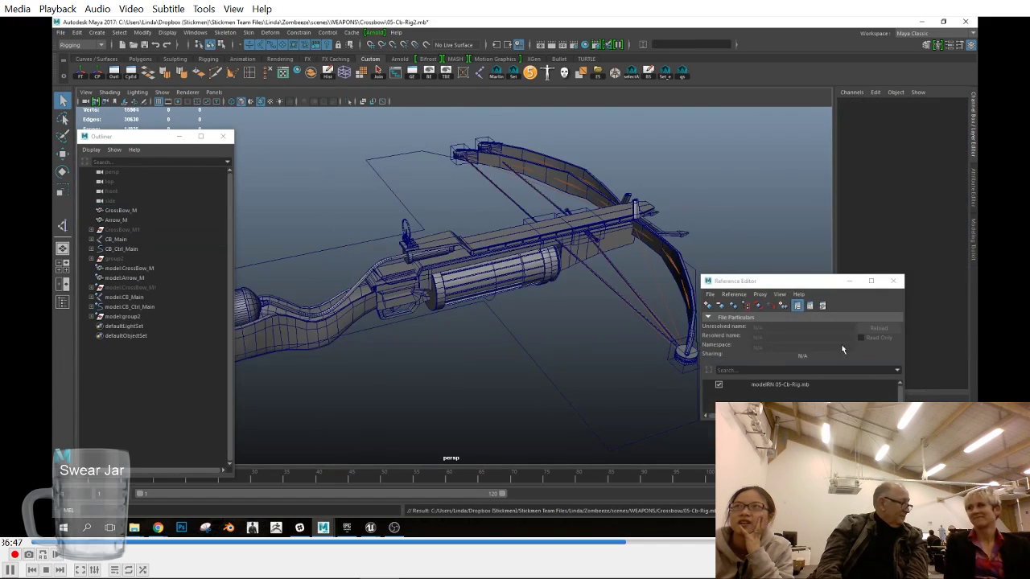
left_click_drag(773, 280, 821, 236)
Step: Copy the skin weights from the referenced model:CrossBow_M mesh to CrossBow_M
left_click(128, 268)
left_click(136, 212, "ctrl")
left_click(249, 32)
left_click(147, 211)
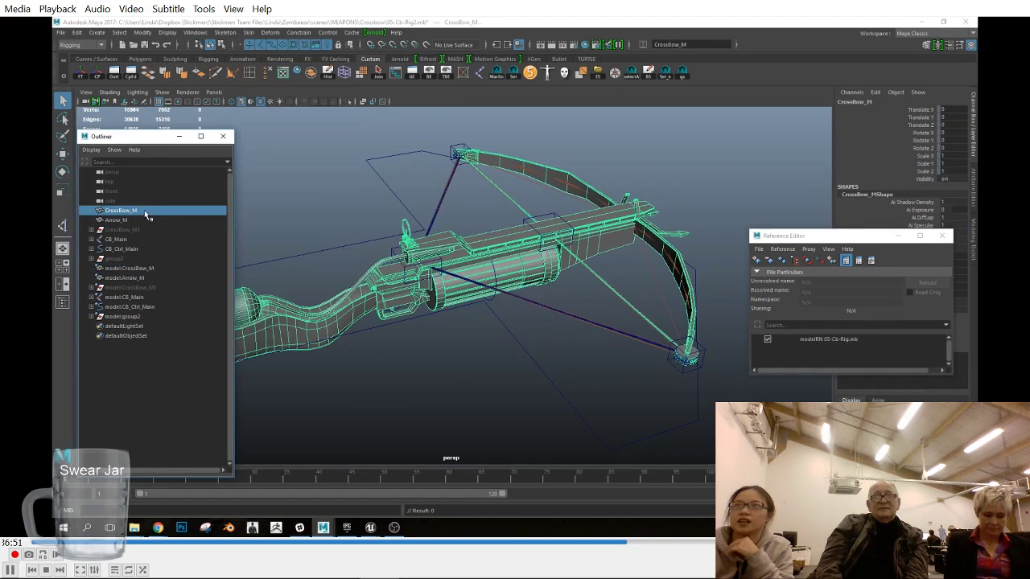
left_click(136, 269)
left_click(137, 211, "ctrl")
left_click(249, 33)
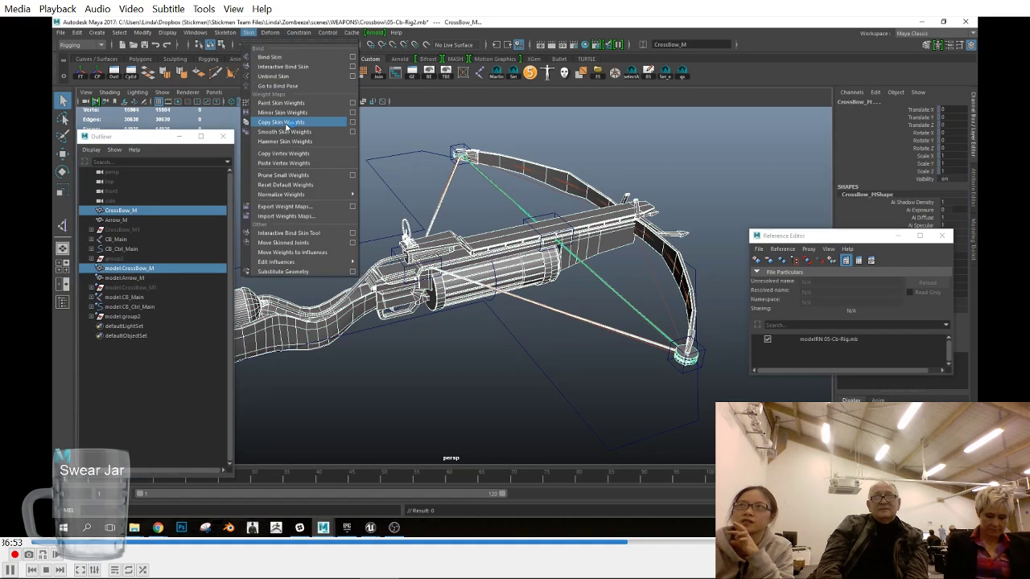
left_click(286, 124)
Step: Remove the 05-Cb-Rig.mb reference from the scene
left_click(827, 341)
left_click(807, 260)
left_click(496, 274)
Step: Test the skinning by rotating the CB_Ctrl_Cylinder control, and undo the rotation
left_click_drag(587, 310, 494, 296, "alt")
left_click(494, 296)
left_click_drag(586, 198, 464, 252, "alt")
left_click(464, 252)
key("e")
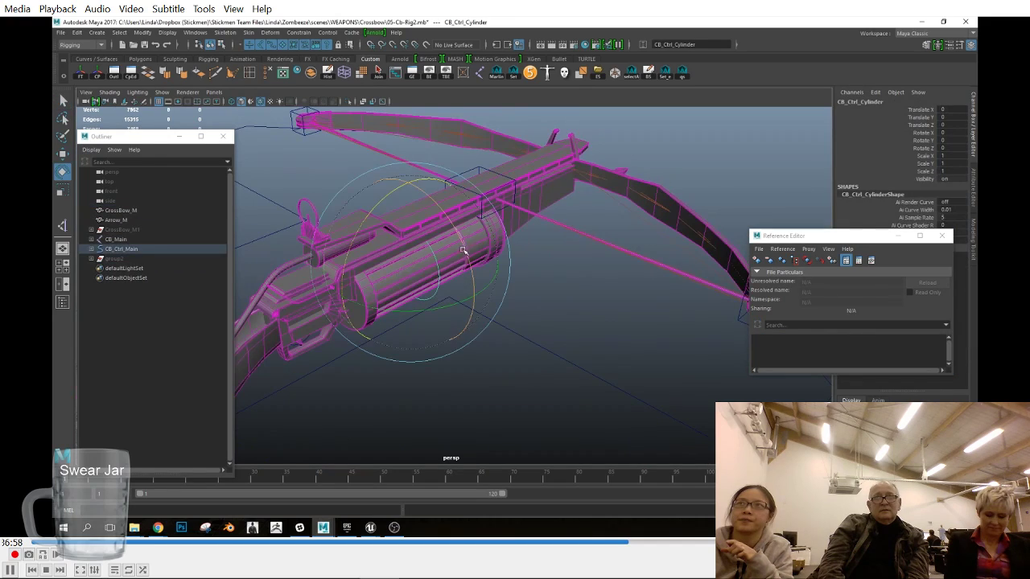
double_click(63, 176)
left_click(319, 256)
left_click_drag(473, 267, 481, 309)
key("ctrl+z")
Step: Isolate the bow-tip faces of the CrossBow_M mesh in the viewport
left_click_drag(515, 267, 360, 191, "alt")
left_click(360, 191)
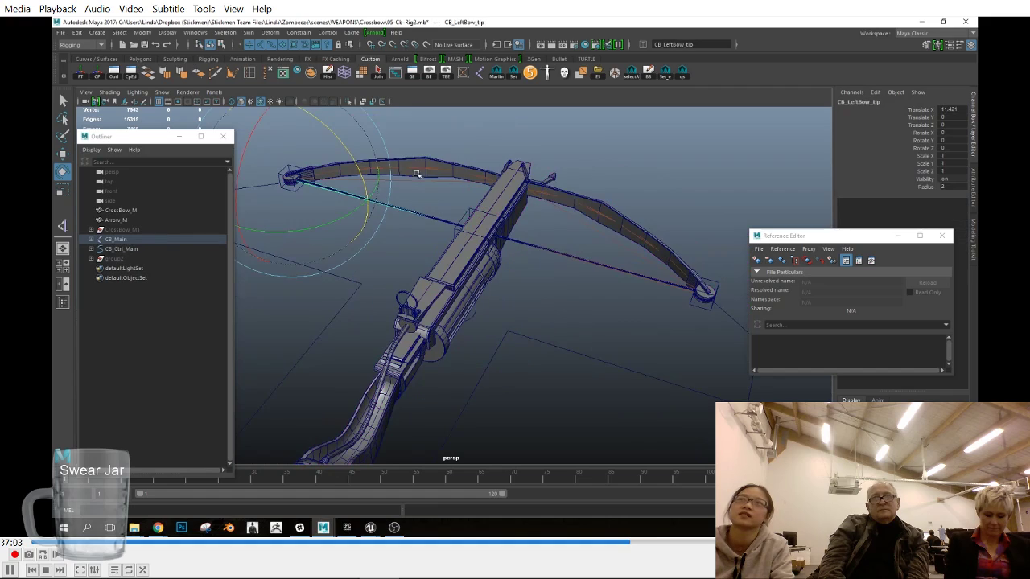
left_click(431, 167)
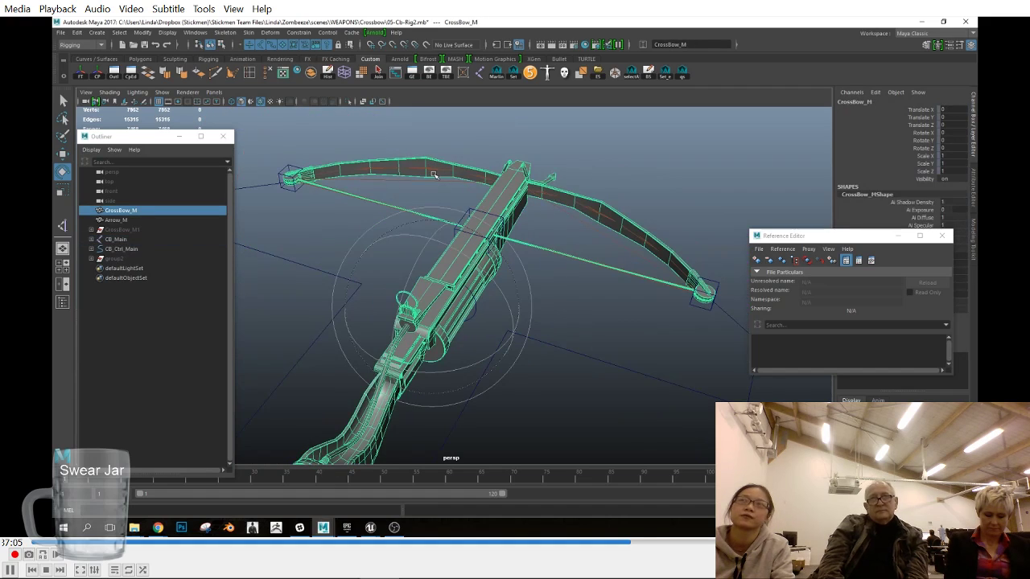
right_click_drag(406, 127, 407, 153)
middle_click_drag(618, 306, 639, 309, "alt")
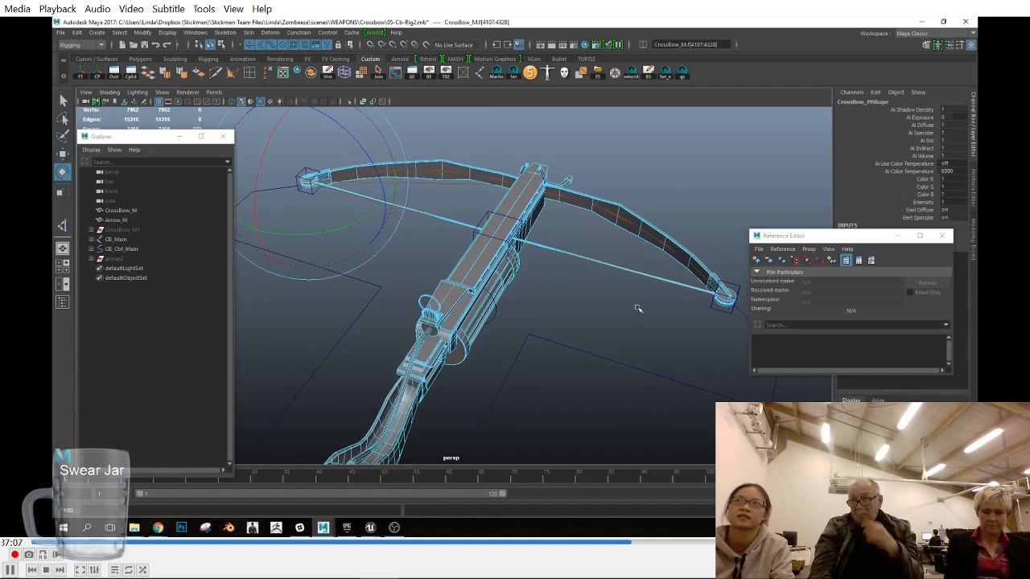
key("f")
left_click(162, 92)
left_click(274, 113)
Step: Select the right bow-tip vertices and examine their smooth skin weights in the Component Editor
key("w")
right_click_drag(569, 252, 523, 253)
left_click_drag(543, 243, 584, 278)
left_click(130, 73)
left_click_drag(639, 93, 708, 81)
left_click(761, 103)
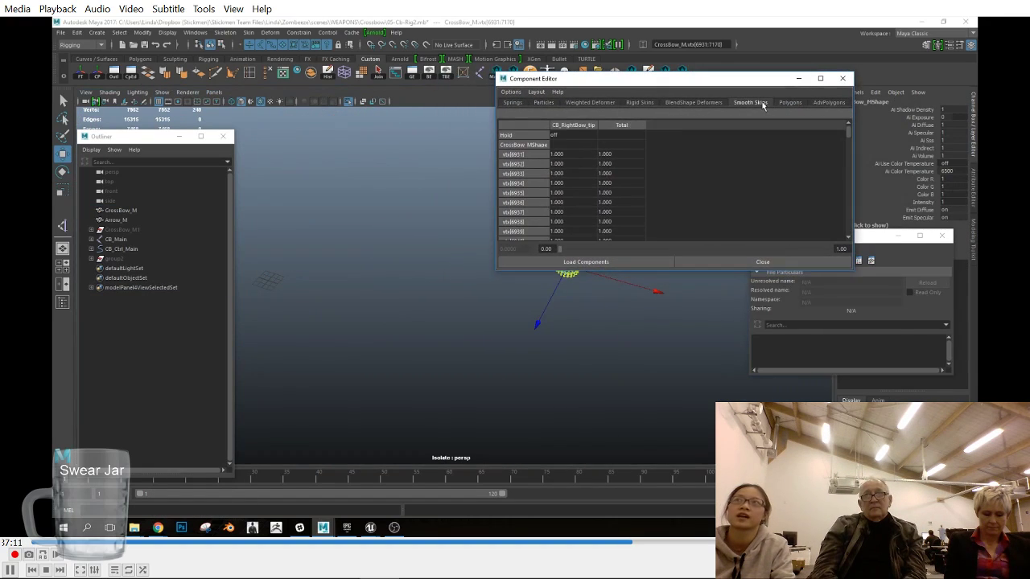
Step: Examine the skin weights of the other bow tip's vertices, and return to object mode with the whole crossbow shown
right_click_drag(354, 171, 242, 165, "alt")
middle_click_drag(241, 165, 273, 178, "alt")
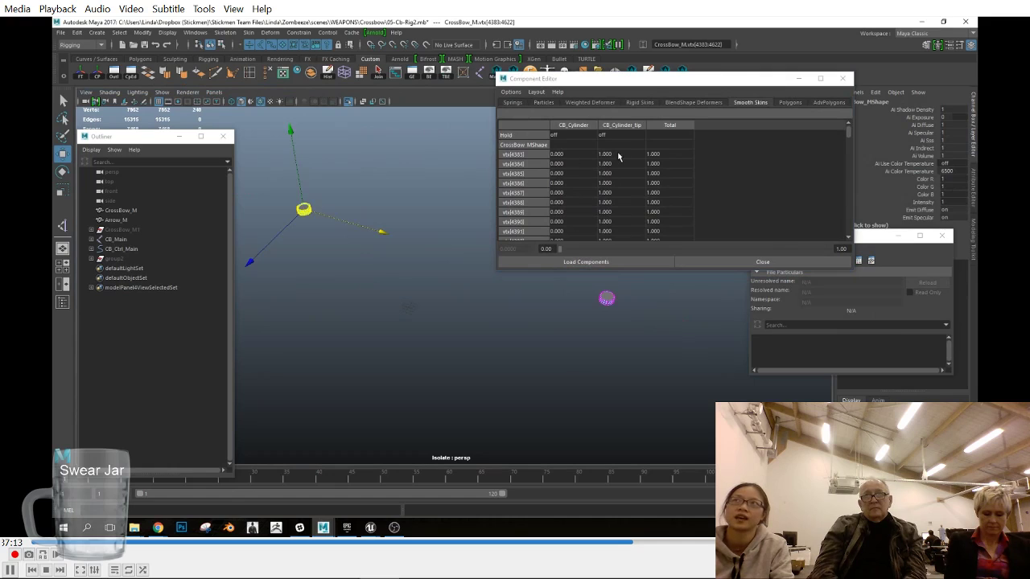
middle_click_drag(420, 174, 404, 199, "alt")
mouse_move(694, 271)
left_mouse_down()
mouse_move(694, 394)
mouse_move(695, 255)
left_mouse_up()
left_click_drag(563, 302, 618, 353)
left_click_drag(668, 82, 763, 75)
middle_click_drag(442, 255, 544, 276, "alt")
right_click_drag(389, 249, 436, 237)
left_click(163, 93)
mouse_move(193, 109)
left_click(315, 117)
right_click_drag(362, 296, 398, 306, "alt")
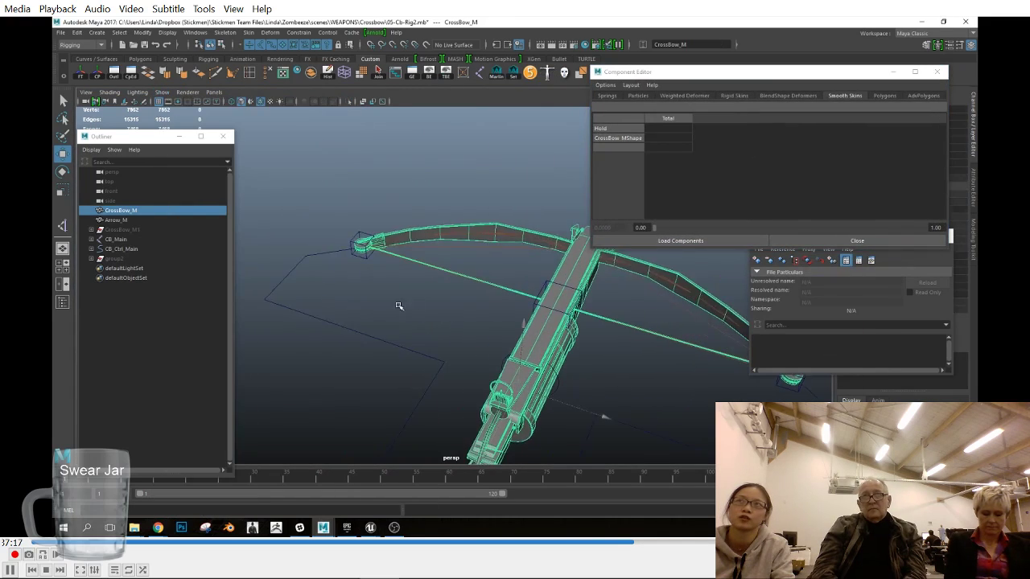
Step: Rename joint1 under CB_RightBow_tip as CB_RightString and joint1 under CB_LeftBow_tip as CB_LeftString
left_click_drag(398, 306, 420, 320, "alt")
left_click(91, 239, "shift")
left_click(153, 365)
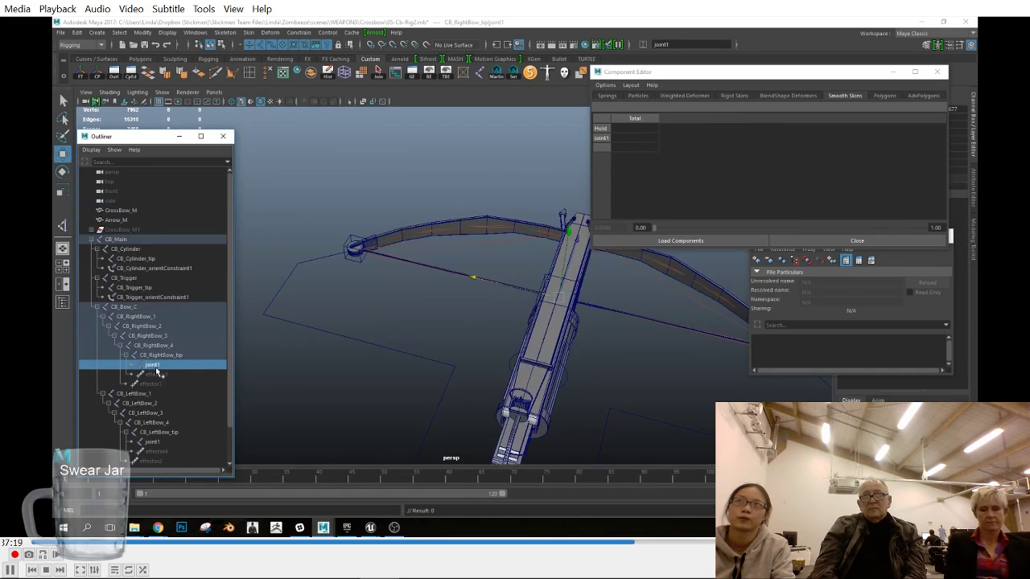
left_click(943, 74)
left_click(488, 219)
double_click(155, 355)
key("ctrl+c")
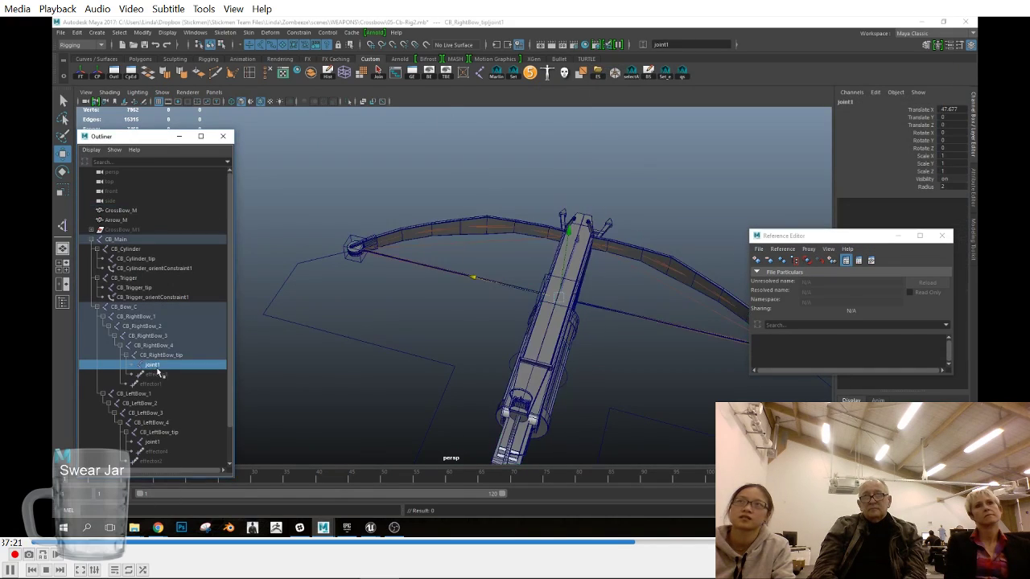
double_click(161, 365)
key("ctrl+v")
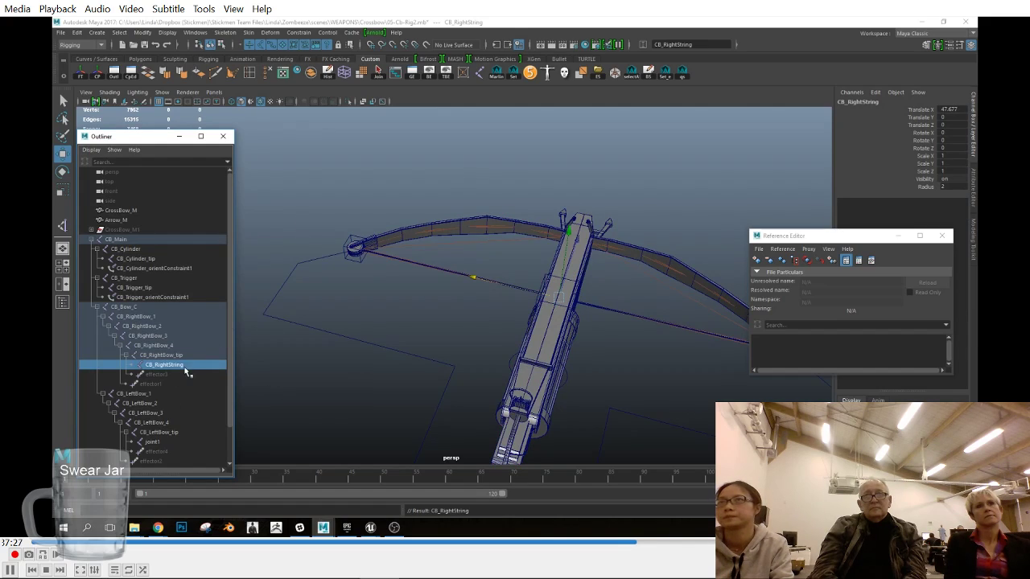
left_click(158, 444)
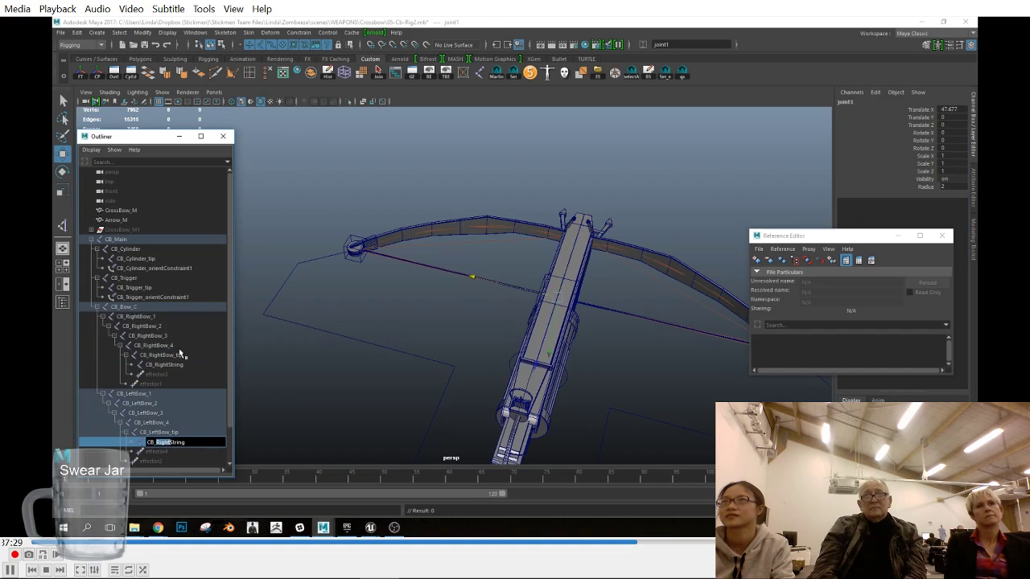
Step: Reference the 05-Cb-Rig.mb file into the scene again
left_click(769, 261)
left_click(536, 277)
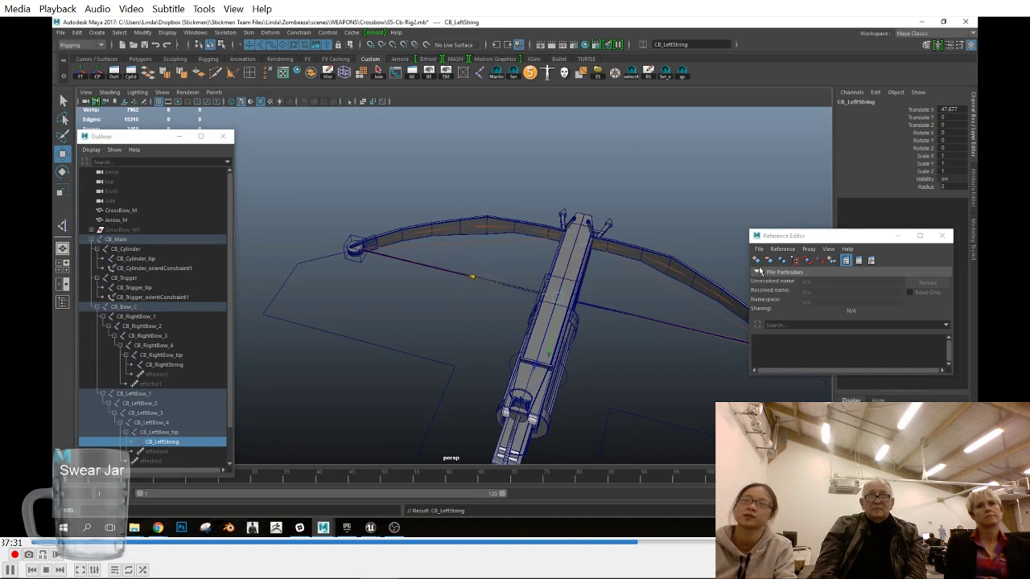
left_click(756, 261)
left_click(426, 202)
left_click(904, 423)
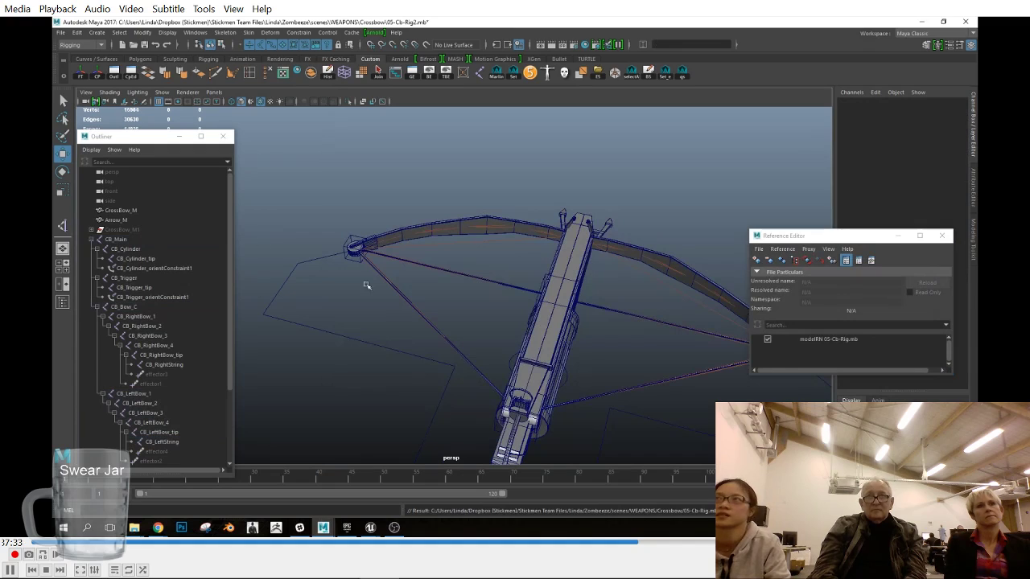
Step: Apply Go to Bind Pose to CrossBow_M, unload the 05-Cb-Rig.mb reference and close the Reference Editor
left_click(121, 210)
left_click(248, 32)
left_click(280, 86)
left_click(821, 341)
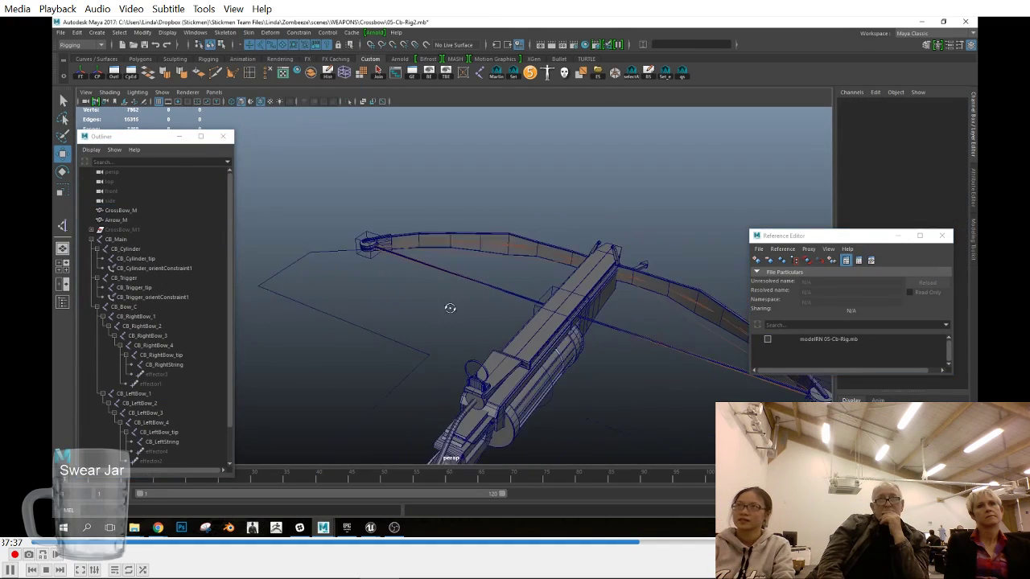
left_click(941, 235)
Step: Test-rotate the CB_Ctrl_Cylinder control to check how the crossbow mesh follows it
scroll(373, 253, "down", 3)
left_click_drag(467, 322, 475, 344, "alt")
left_click(539, 362)
key("e")
left_click_drag(564, 314, 571, 324)
scroll(405, 281, "up", 4)
left_click_drag(393, 281, 412, 293, "alt")
scroll(147, 360, "down", 2)
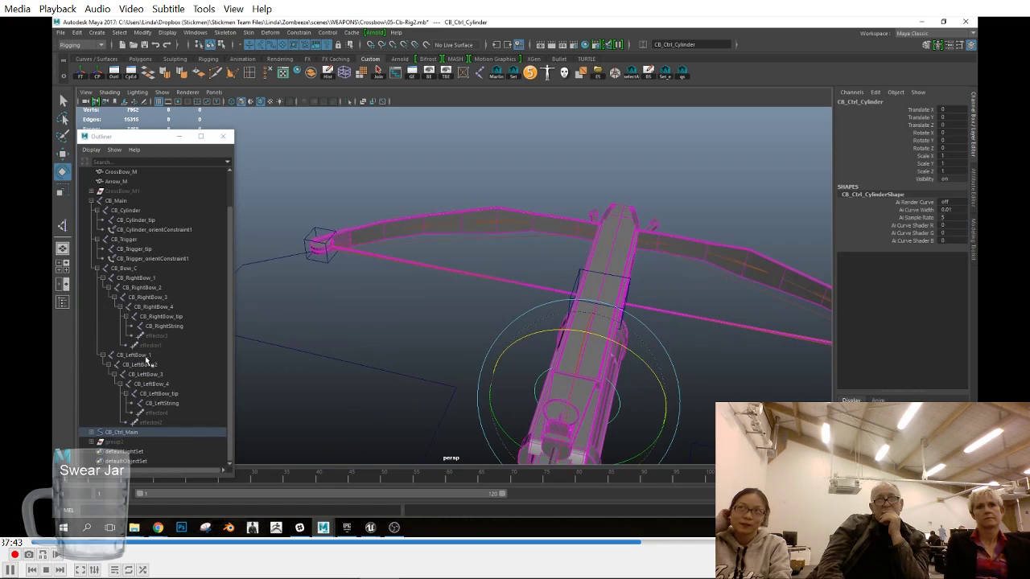
Step: Reload the 05-Cb-Rig.mb reference and compare its joint hierarchy with the one in the scene
left_click(61, 35)
left_click(101, 283)
left_click(772, 356)
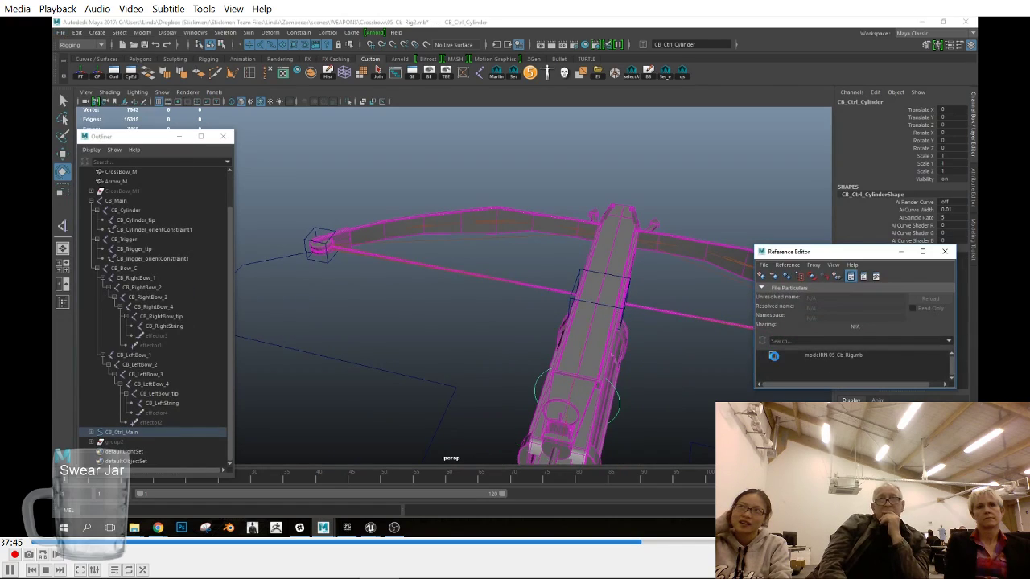
scroll(142, 406, "down", 2)
left_click(92, 422, "shift")
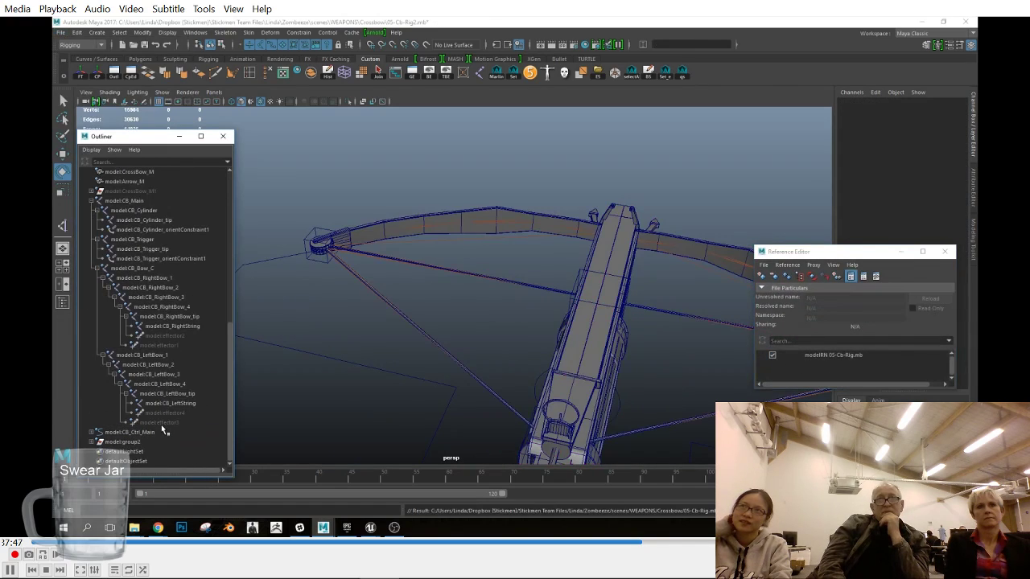
scroll(161, 425, "up", 8)
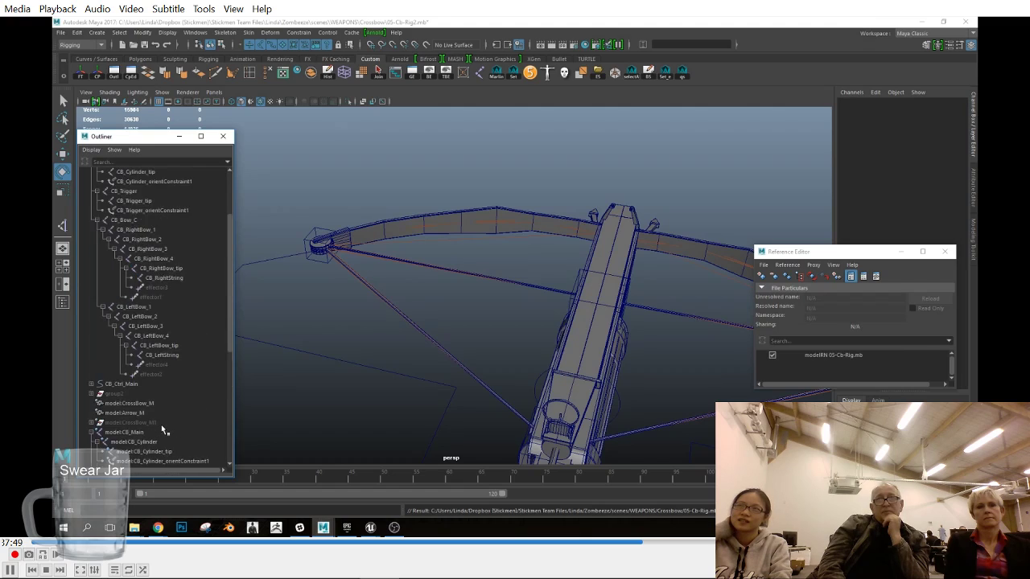
Step: Remove the reloaded 05-Cb-Rig.mb reference from the scene
left_click(816, 356)
left_click(774, 276)
left_click(488, 279)
Step: Start the Paint Skin Weights Tool on CrossBow_M and examine the weights of CB_Bow_C and CB_RightBow_1
left_click_drag(488, 280, 435, 256, "alt")
left_click(431, 250)
left_click(685, 196)
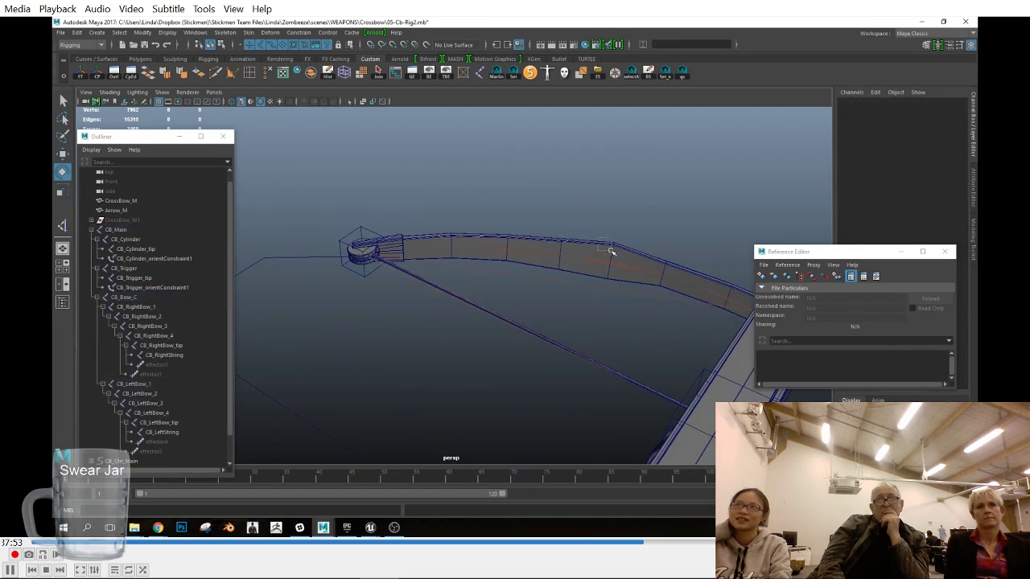
left_click(609, 248)
left_click_drag(547, 234, 481, 210, "alt")
right_click(478, 173)
left_click(416, 157)
left_click(226, 360)
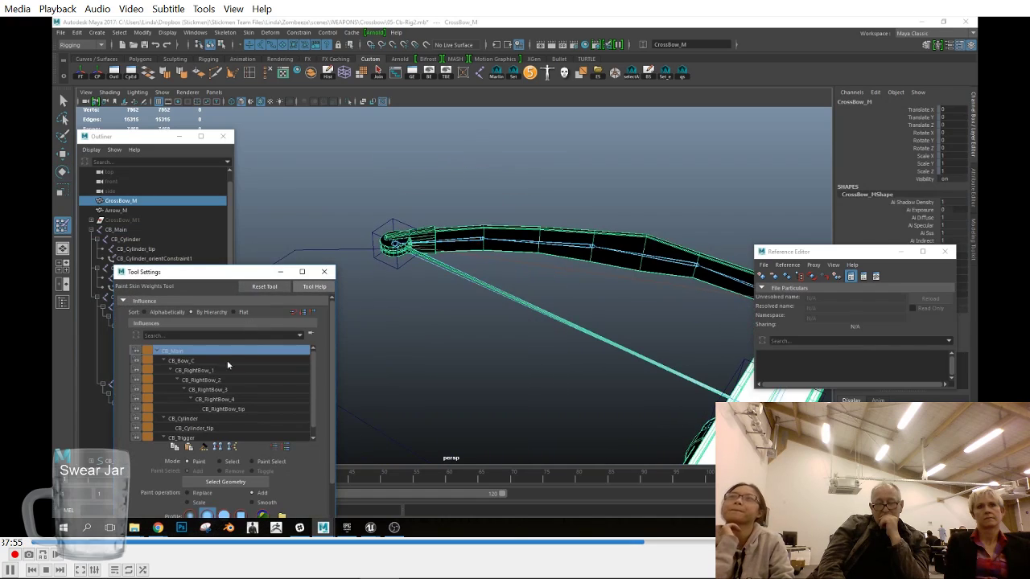
left_click_drag(482, 387, 434, 370, "alt")
left_click(218, 371)
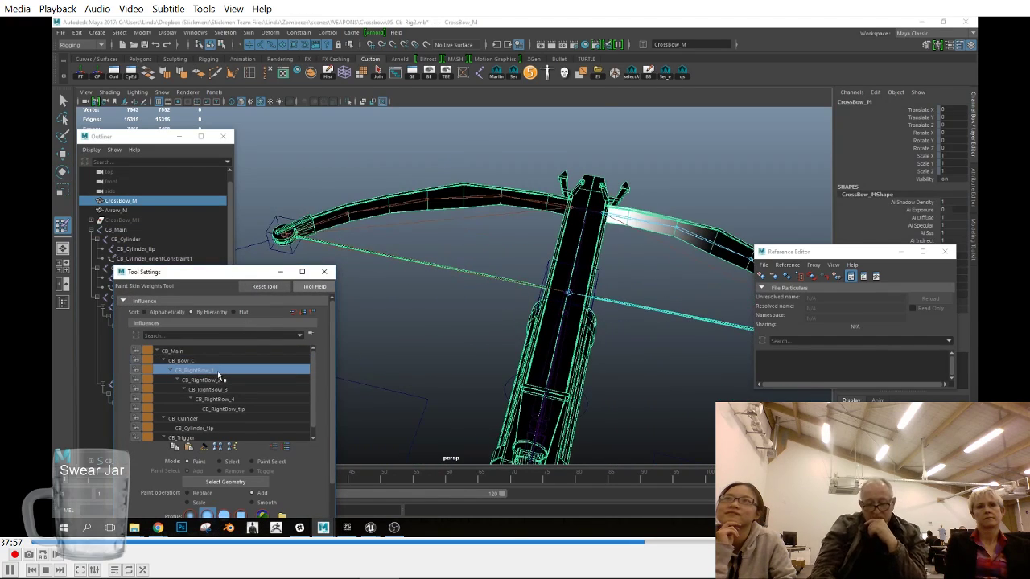
left_click(219, 361)
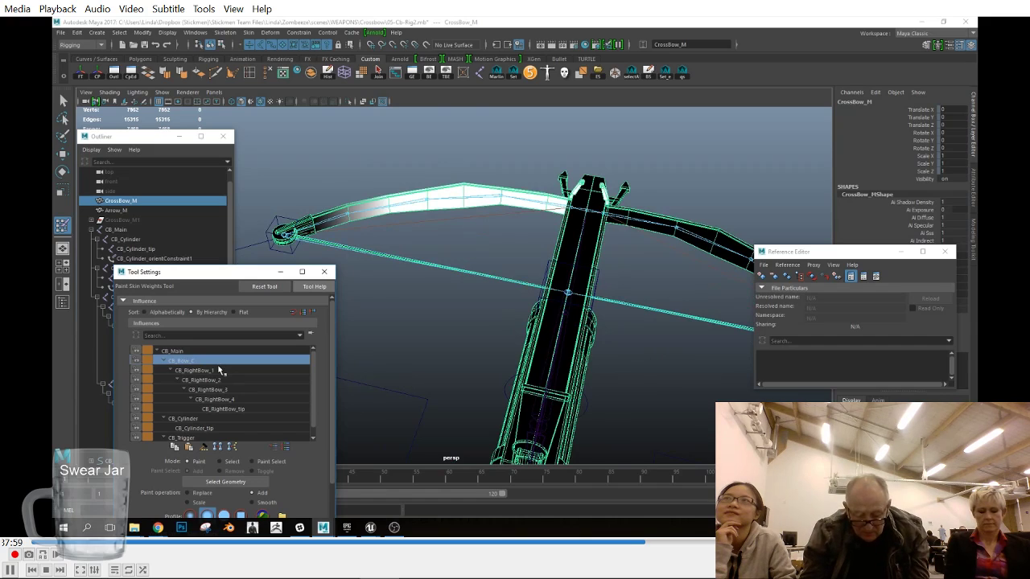
Step: Examine the painted weights of CB_Cylinder, CB_Cylinder_tip, CB_RightBow_4 and CB_RightBow_tip on the crossbow mesh
left_click(204, 419)
left_click_drag(555, 371, 435, 273, "alt")
left_click(252, 429)
left_click(223, 409)
left_click(255, 400)
left_click(256, 408)
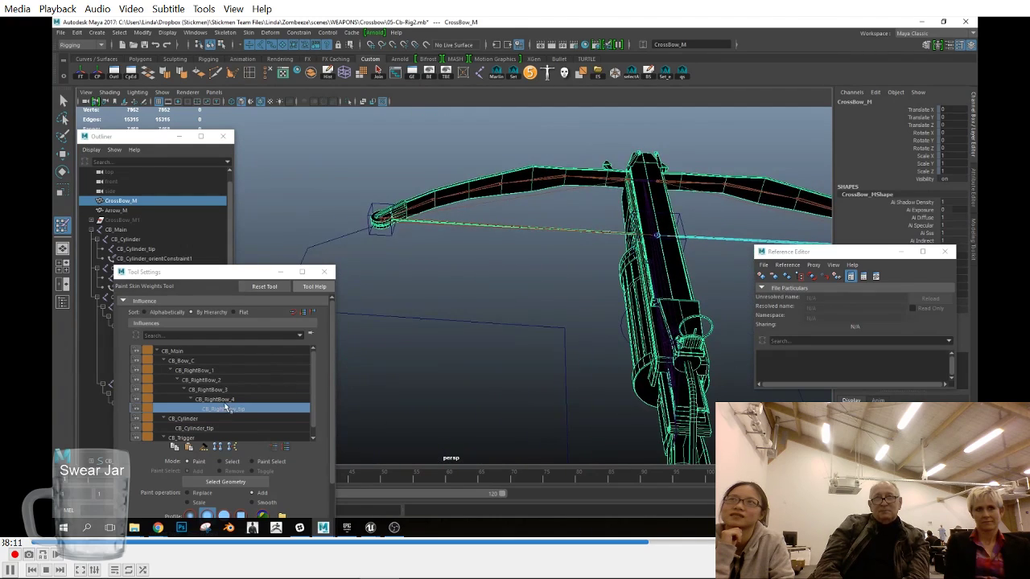
left_click_drag(224, 269, 224, 108)
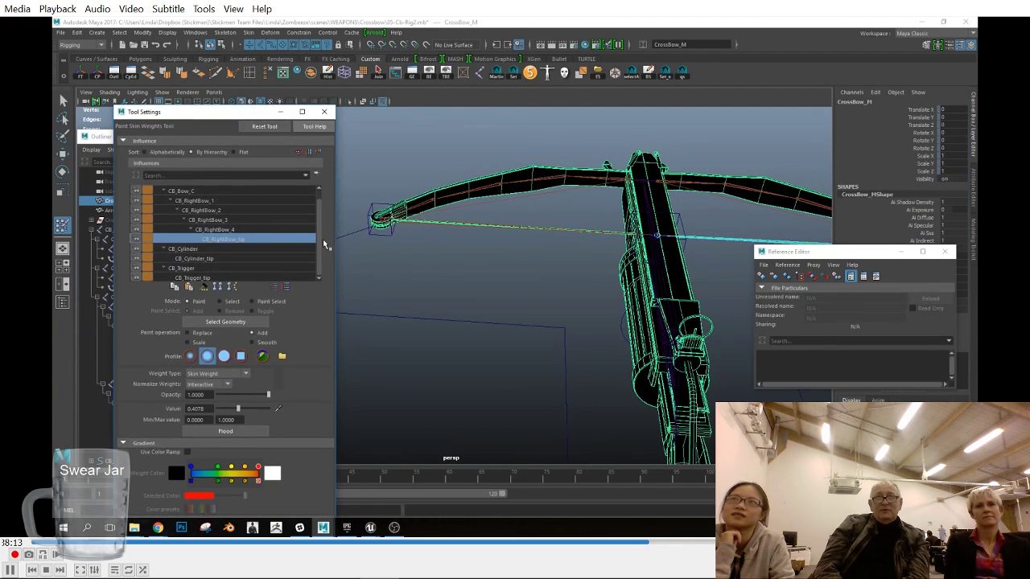
left_click_drag(432, 278, 434, 287, "alt")
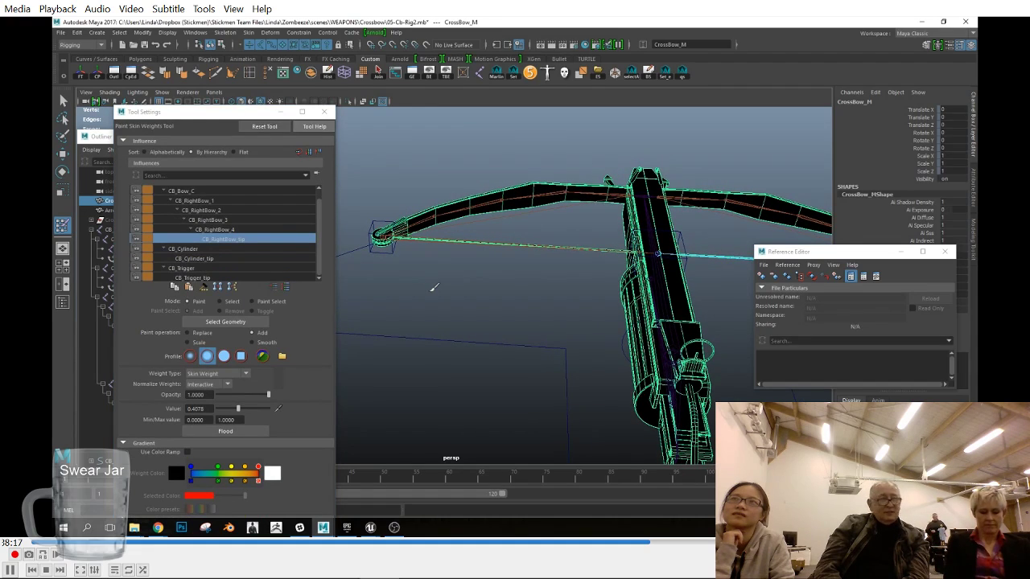
Step: Leave weight painting and unbind the skin of the CrossBow_M mesh
key("w")
left_click(492, 216)
left_click(374, 251)
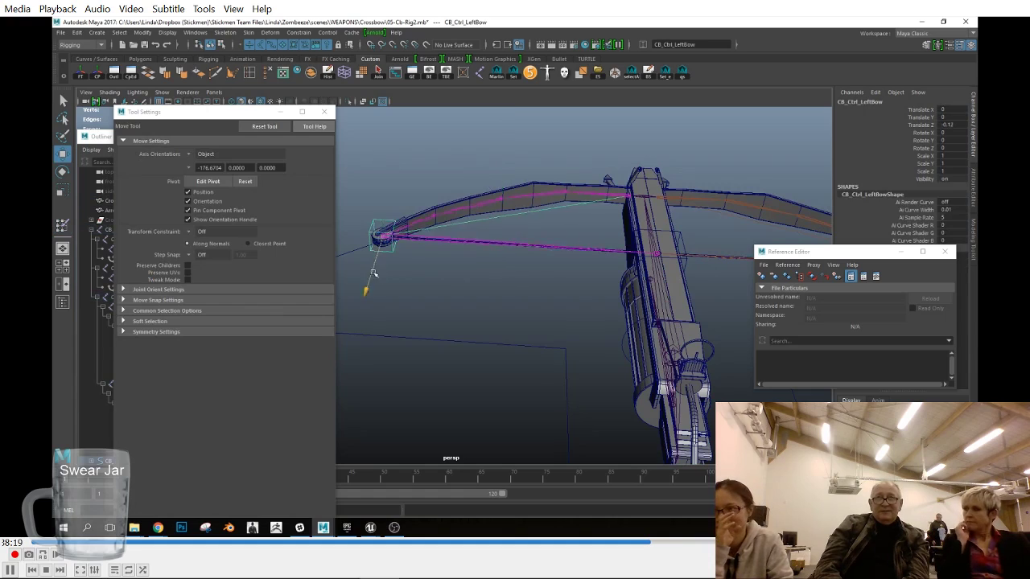
left_click(325, 112)
left_click_drag(628, 342, 531, 342, "alt")
left_click_drag(472, 185, 454, 160)
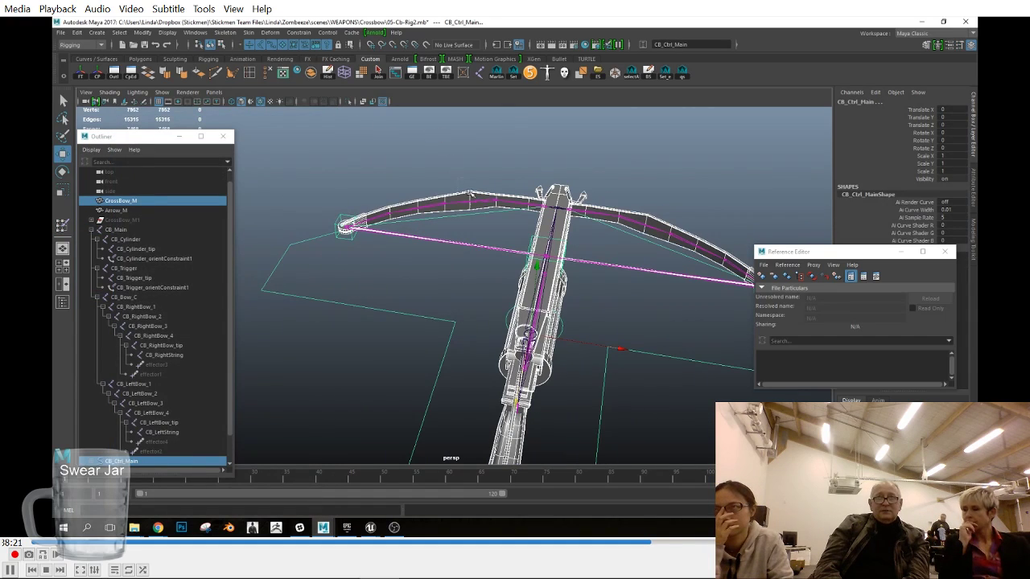
left_click(465, 177)
left_click(471, 196)
left_click_drag(471, 196, 493, 193, "alt")
left_click(248, 33)
left_click(262, 71)
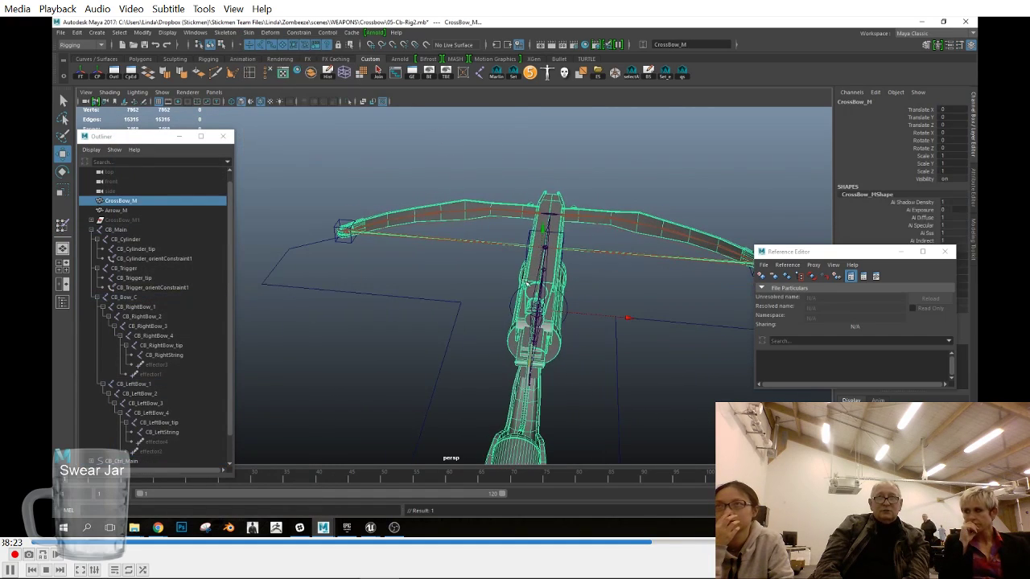
Step: Bind the CrossBow_M mesh to selected joints only: CB_Main, CB_Cylinder, CB_Trigger, CB_Bow_C and both bow chains including their string joints, without the cylinder and trigger tips
left_click_drag(422, 163, 447, 180, "alt")
left_click(452, 184)
left_click(117, 230)
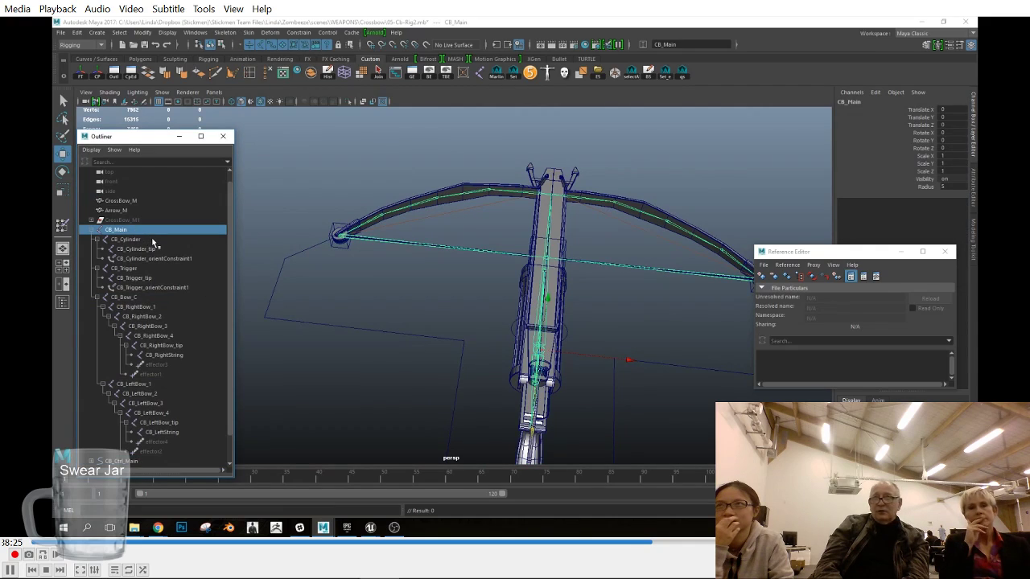
left_click(151, 240, "ctrl")
left_click(147, 269, "ctrl")
left_click_drag(151, 298, 195, 424, "ctrl")
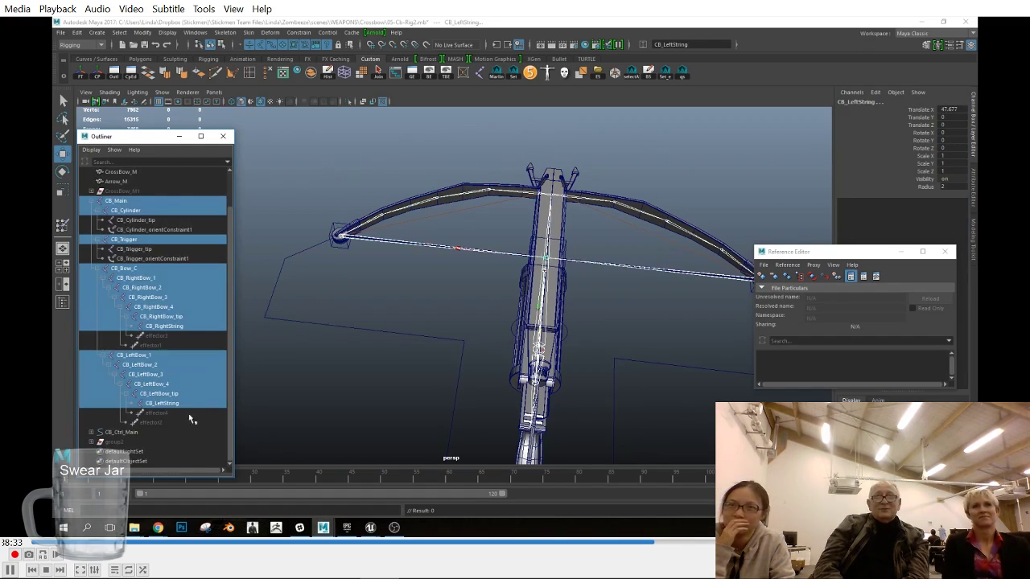
left_click_drag(471, 183, 431, 120, "shift")
key("ctrl+z")
left_click(164, 172, "ctrl")
left_click(248, 33)
left_click(355, 54)
left_click(627, 290)
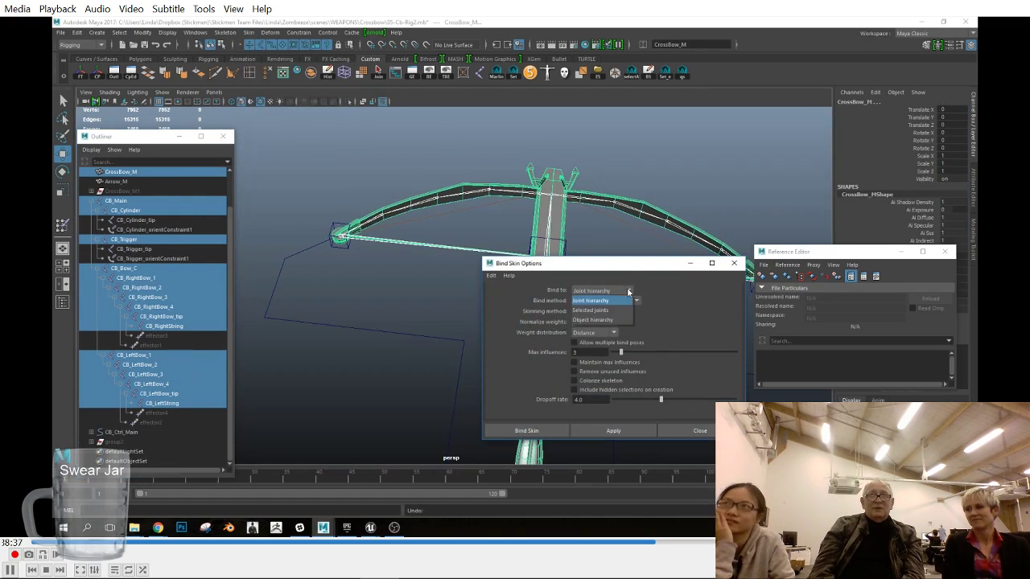
left_click(629, 429)
left_click(733, 263)
Step: Isolate the bowstring with the rig joints and start Paint Skin Weights on CrossBow_M in the top view
left_click(154, 173)
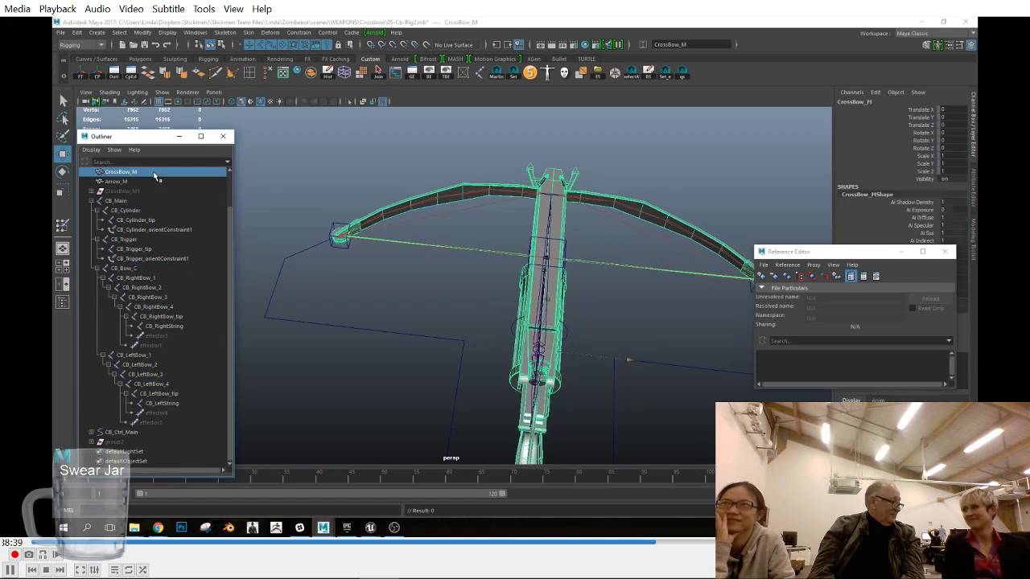
right_click_drag(421, 165, 547, 310)
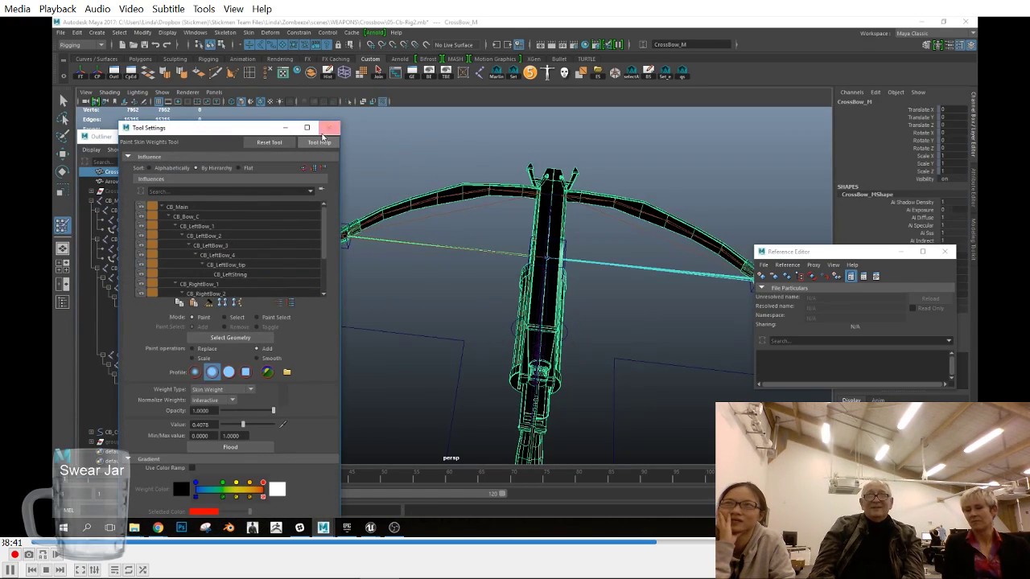
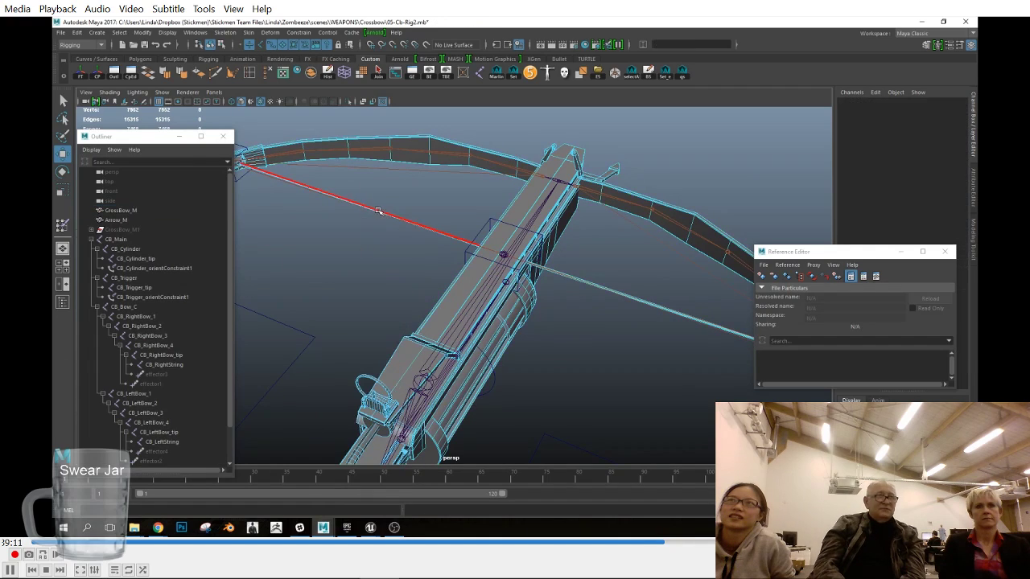
mouse_move(182, 110)
left_click(278, 119)
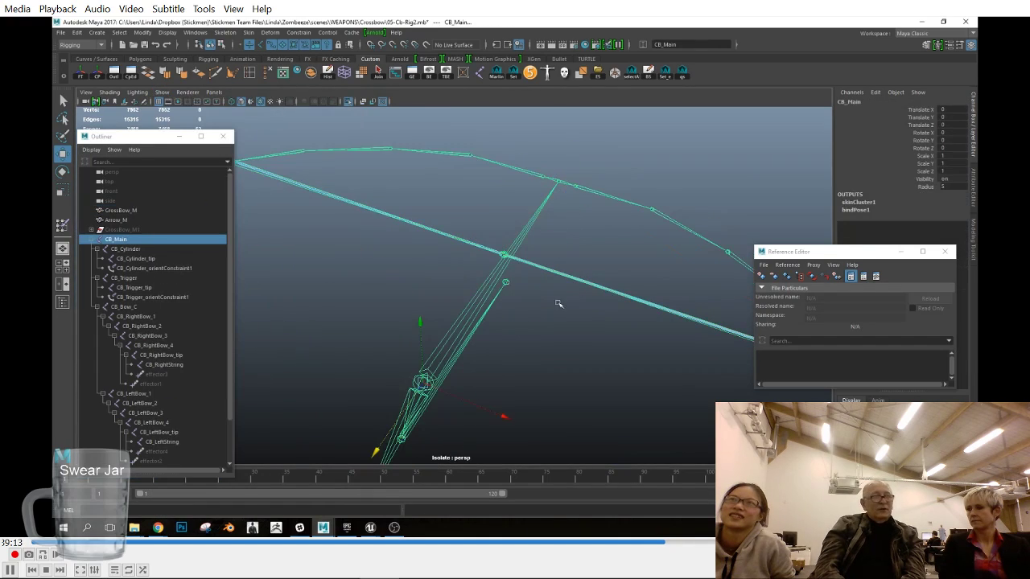
left_click(498, 303)
left_click_drag(499, 304, 554, 297, "alt")
key("space")
left_click_drag(552, 263, 553, 233)
right_click_drag(629, 218, 571, 203)
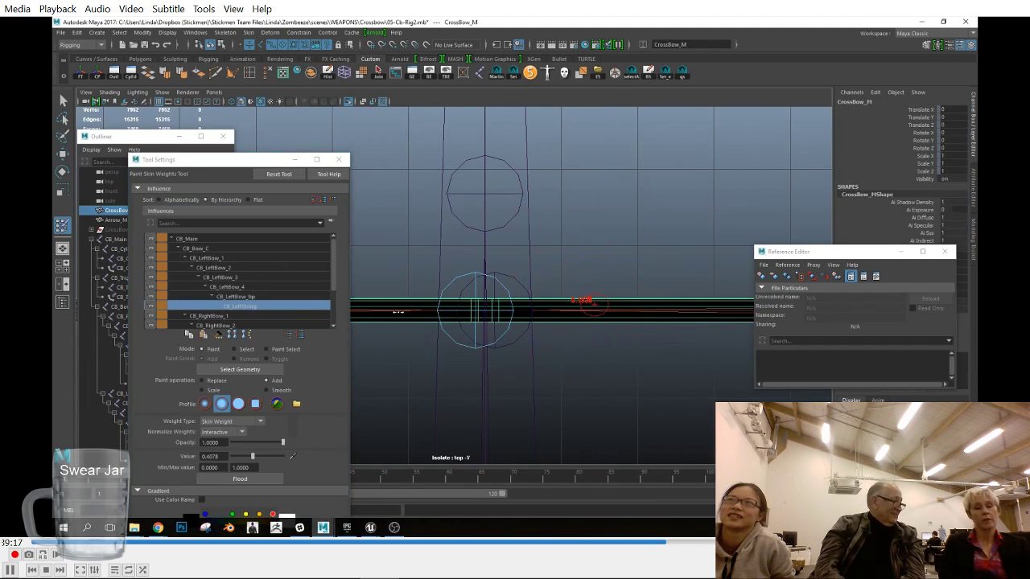
Step: Paint added skin weight for CB_LeftString and CB_RightString on their own halves of the bowstring near its centre
left_click_drag(479, 293, 475, 317)
scroll(273, 309, "down", 2)
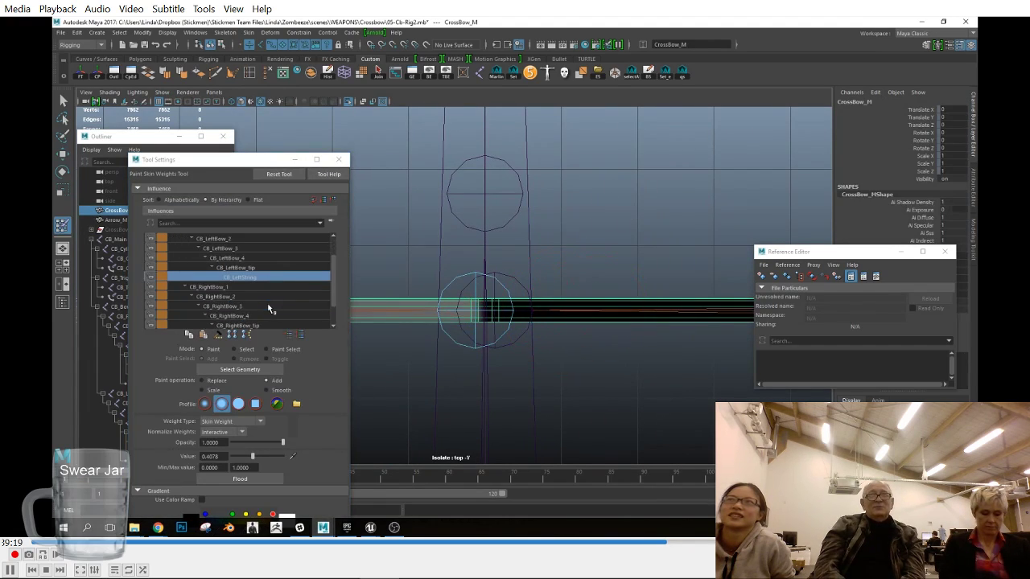
left_click(266, 306)
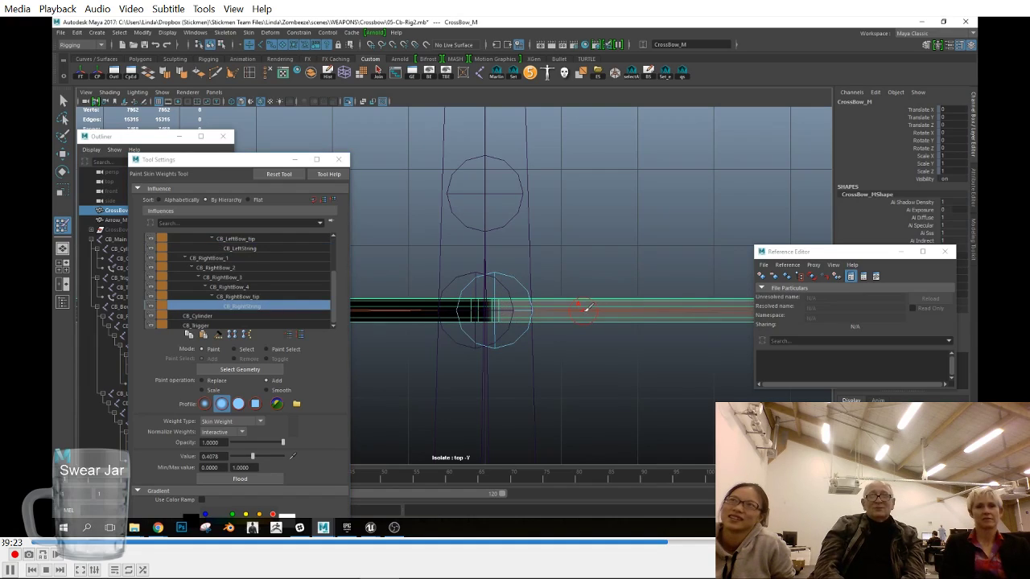
left_click_drag(488, 300, 490, 318)
left_click(259, 297)
left_click(257, 287)
left_click(253, 249)
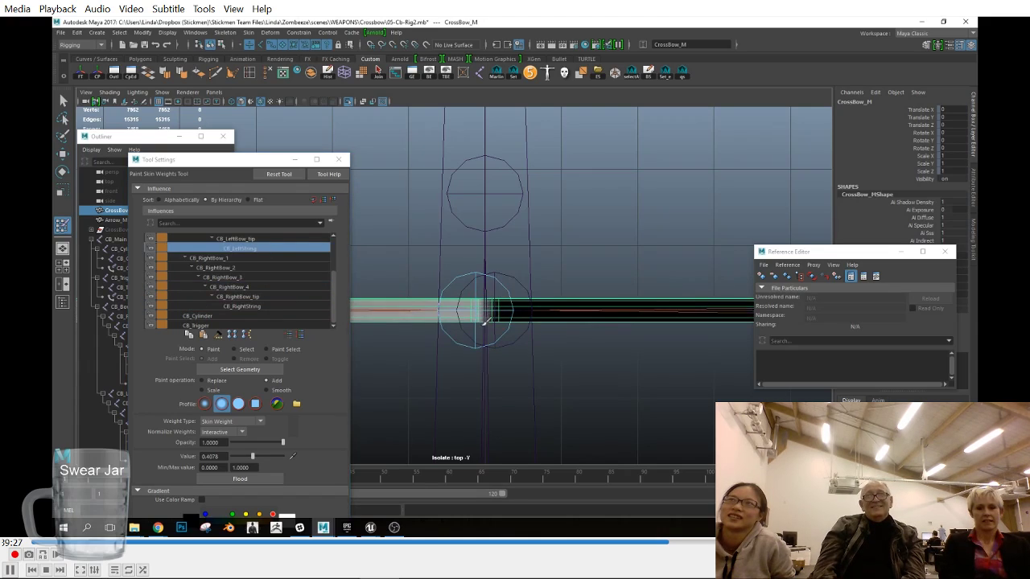
Step: Leave weight painting, hide the joints in the view and select the ring of vertices at the bowstring's centre
key("w")
left_click(158, 95)
left_click(202, 240)
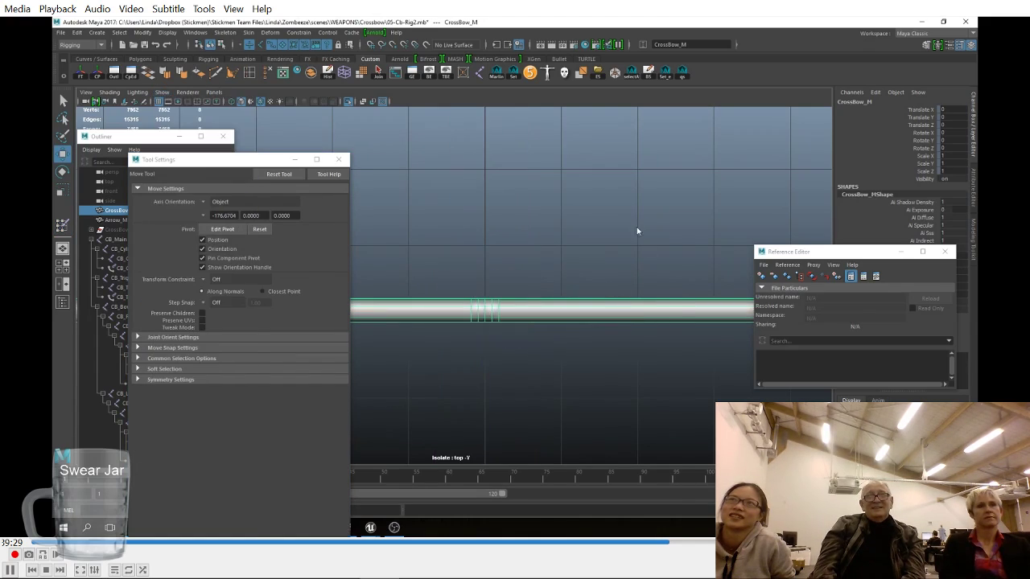
left_click(485, 288)
left_click_drag(483, 337, 483, 338)
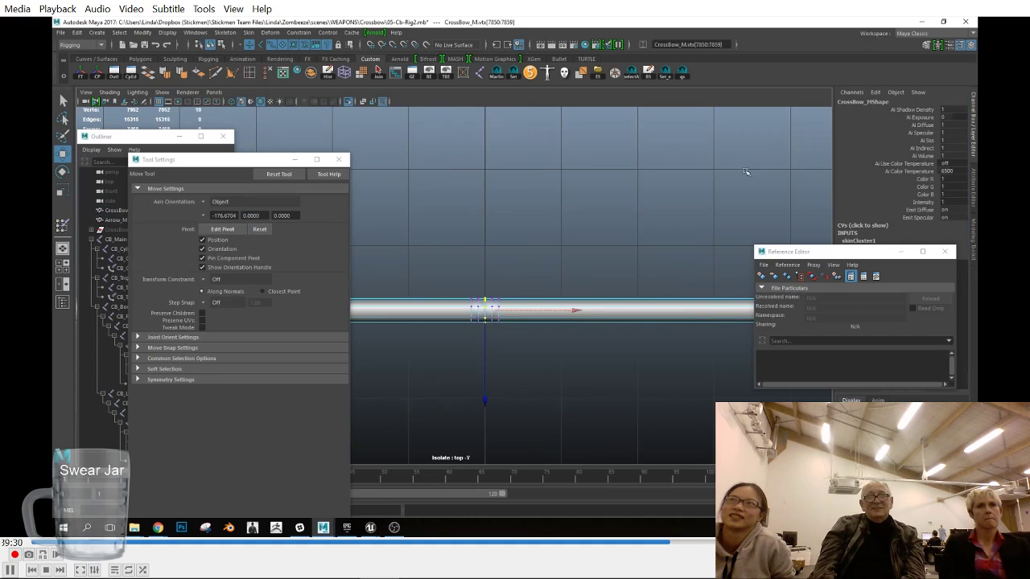
Step: Set unwanted influence weights of the centre vertices to 0 in the Component Editor, undoing a stray change and refreshing the smooth skin values
left_click(131, 73)
left_click(721, 134)
left_click_drag(704, 163, 705, 244)
type("0")
key("Return")
left_click_drag(672, 164, 718, 242)
type("0")
key("Return")
left_click(804, 112)
left_click(849, 112)
middle_click(499, 172)
key("ctrl+z")
left_click(790, 114)
left_click(848, 113)
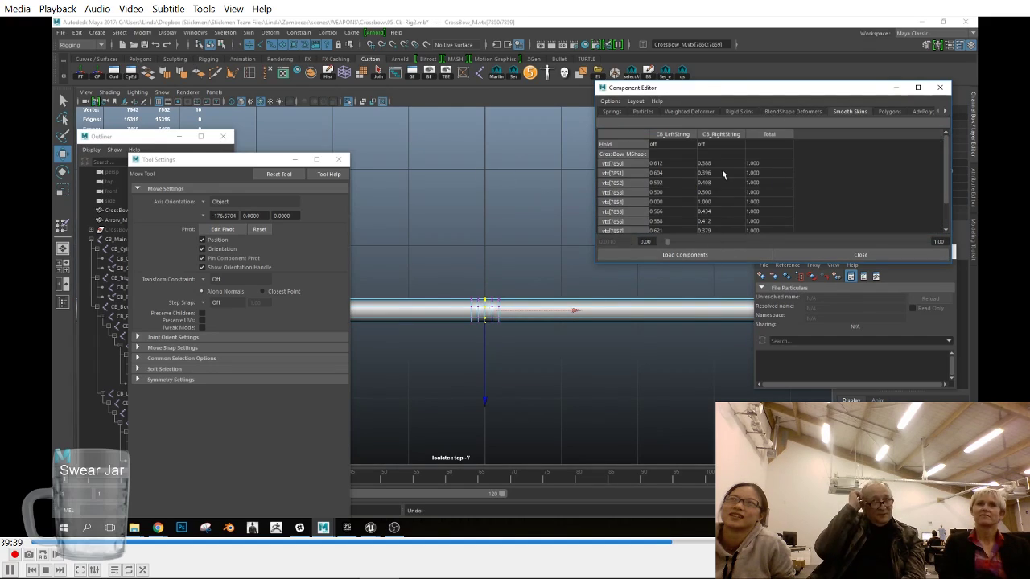
Step: Set the CB_RightString weight of vertices 7850 to 7859 to 0.5
left_click_drag(721, 164, 725, 246)
type("0.5")
key("Return")
left_click(821, 200)
Step: Set the CB_RightBow_tip and CB_LeftBow_tip weights of the centre vertices to 0, and the CB_LeftString weight of vtx[7854] to 0.5
left_click(770, 164)
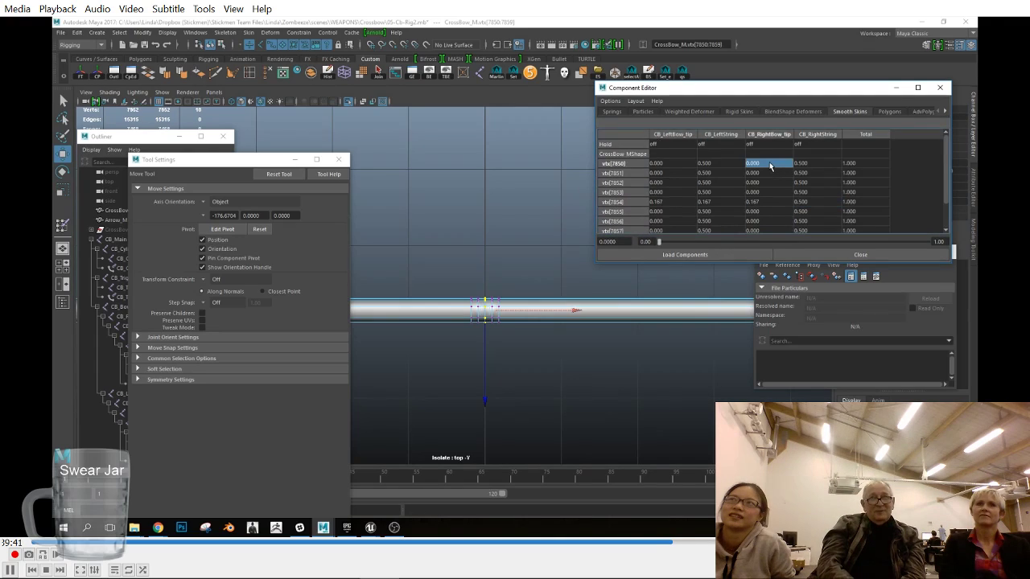
left_click_drag(770, 165, 772, 234)
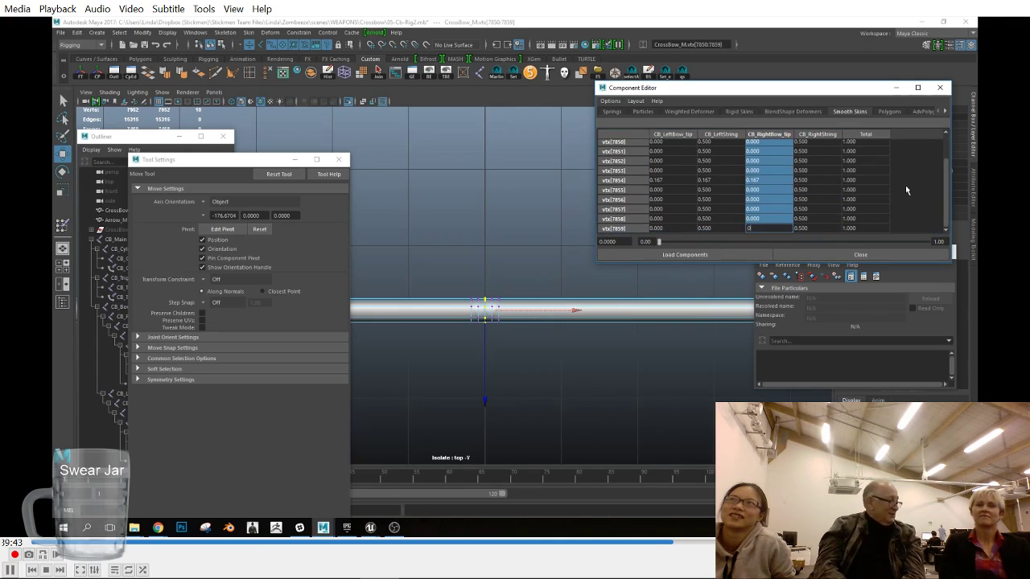
key("Return")
left_click_drag(683, 166, 678, 235)
type("0")
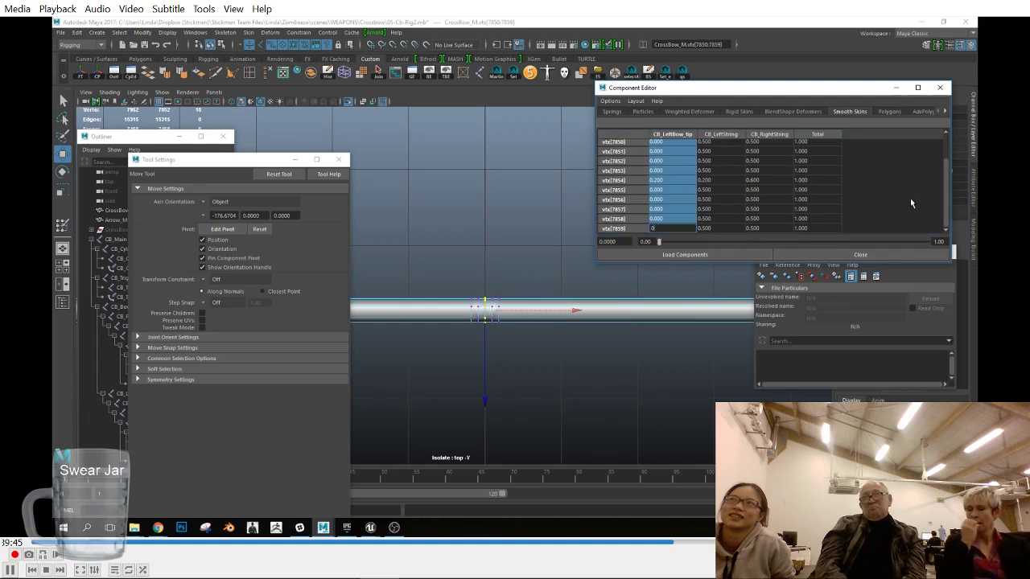
key("Return")
left_click(671, 201)
type("5")
key("Return")
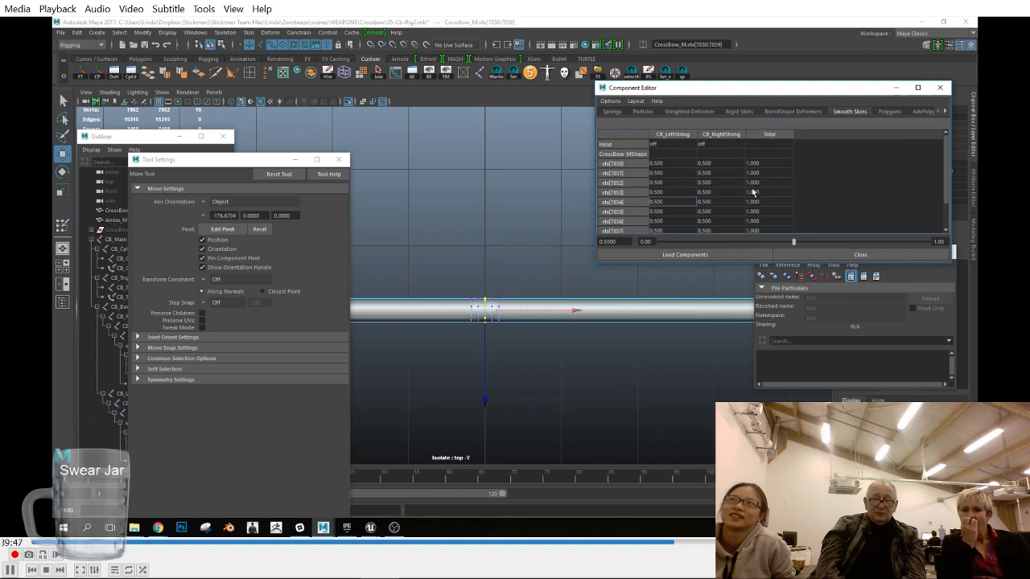
Step: Set the CB_Main weight of the two vertex rings beside the bowstring's centre (7800 to 7819) to 0
scroll(754, 192, "down", 1)
left_click_drag(488, 288, 515, 336)
left_click_drag(720, 141, 724, 253)
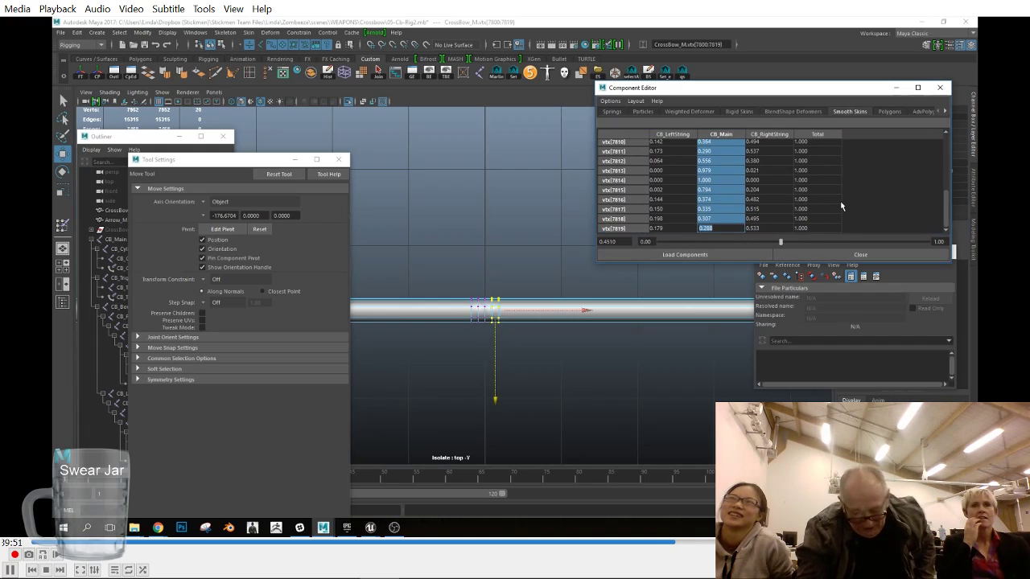
type("0")
key("Return")
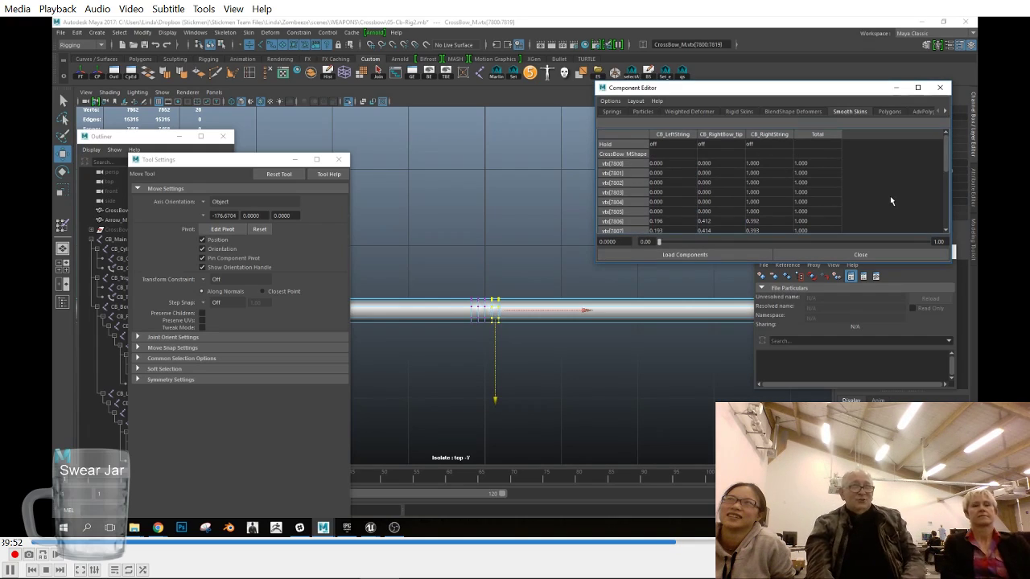
Step: Copy the vertex weights of centre vertex 7859, paste them onto all vertex rings in the middle of the bowstring, and close the editor windows
left_click(483, 305)
left_click(250, 35)
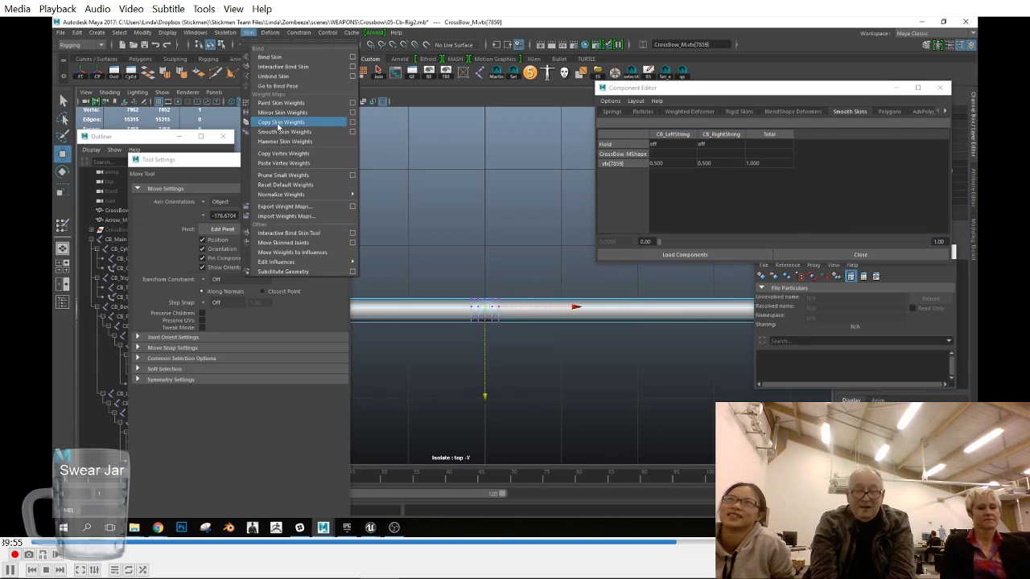
left_click(282, 154)
left_click_drag(460, 285, 510, 338)
left_click(244, 35)
left_click(287, 167)
left_click(341, 160)
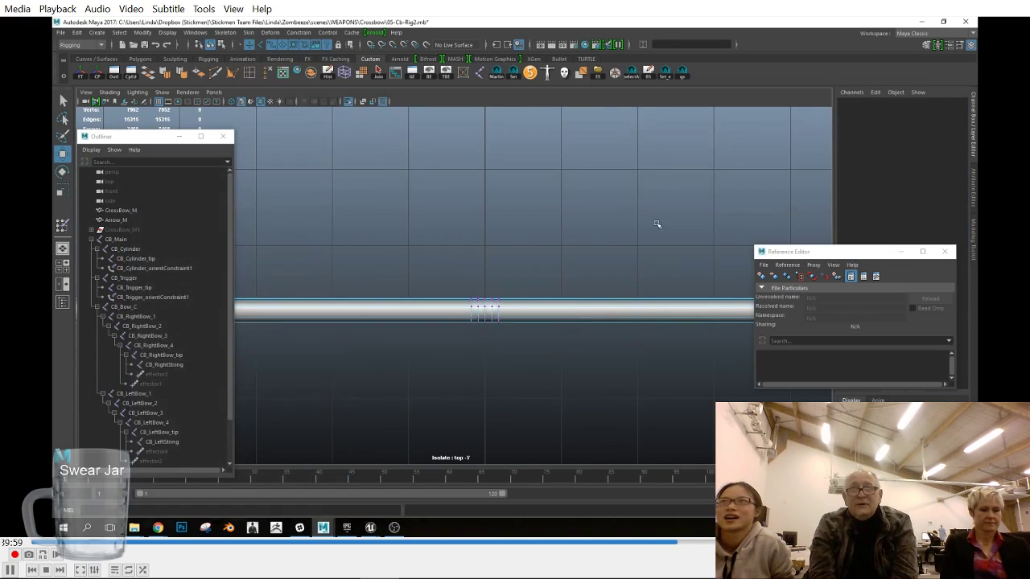
left_click(948, 254)
Step: Return to the perspective view in object mode, end the isolation and select the central string control CB_Ctrl_String_C
key("space")
left_click_drag(508, 264, 509, 239)
right_click_drag(554, 271, 615, 245)
scroll(643, 281, "down", 4)
left_click(162, 92)
mouse_move(181, 110)
left_click(276, 110)
left_click_drag(579, 347, 432, 274, "alt")
left_click(454, 282)
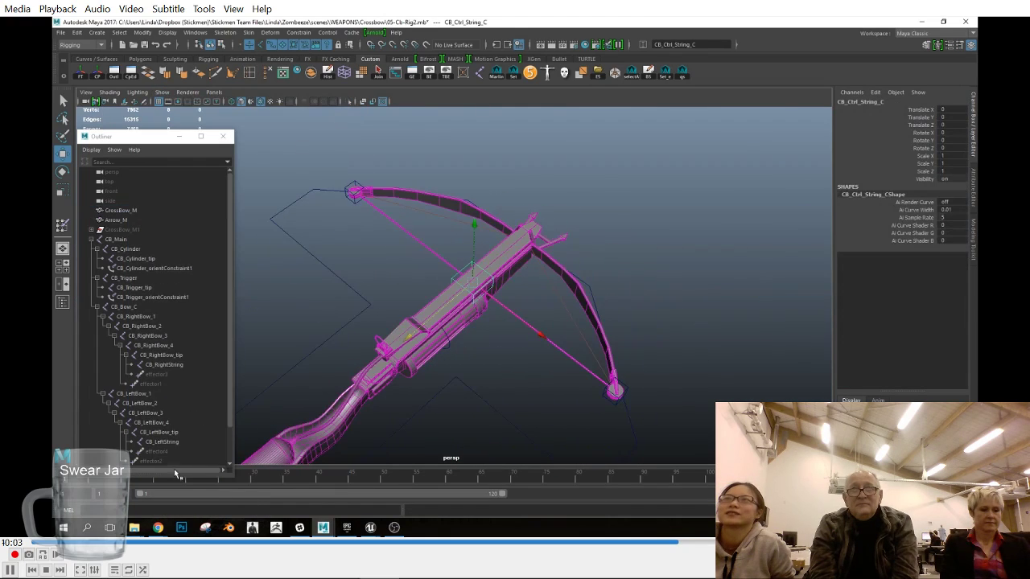
Step: Move the Outliner clear of the timeline, change the working time unit in the preferences and set the playback range to frames 1 to 30
left_click_drag(176, 470, 176, 459)
left_click_drag(127, 138, 124, 113)
right_click_drag(532, 352, 538, 352, "alt")
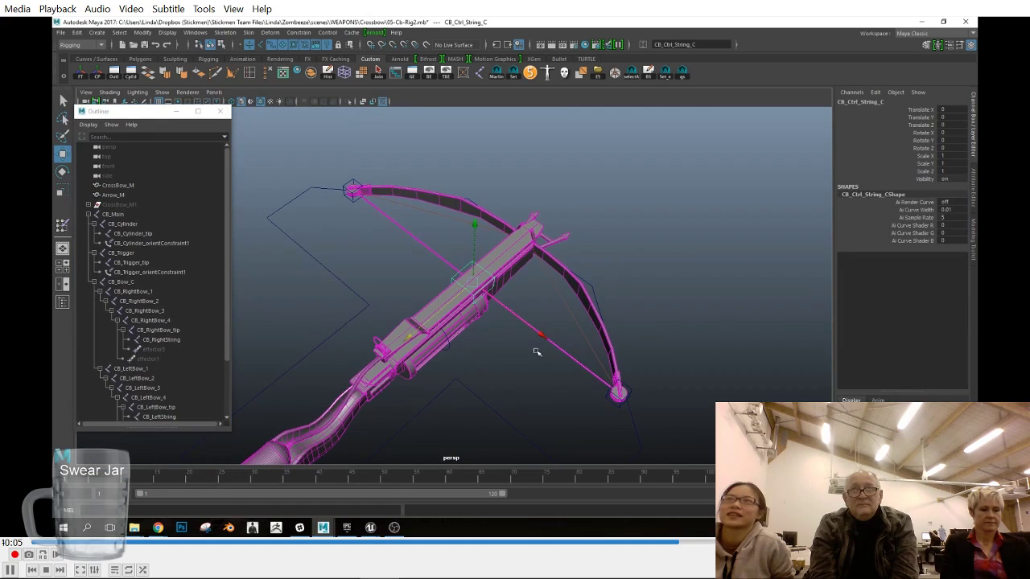
scroll(200, 357, "down", 3)
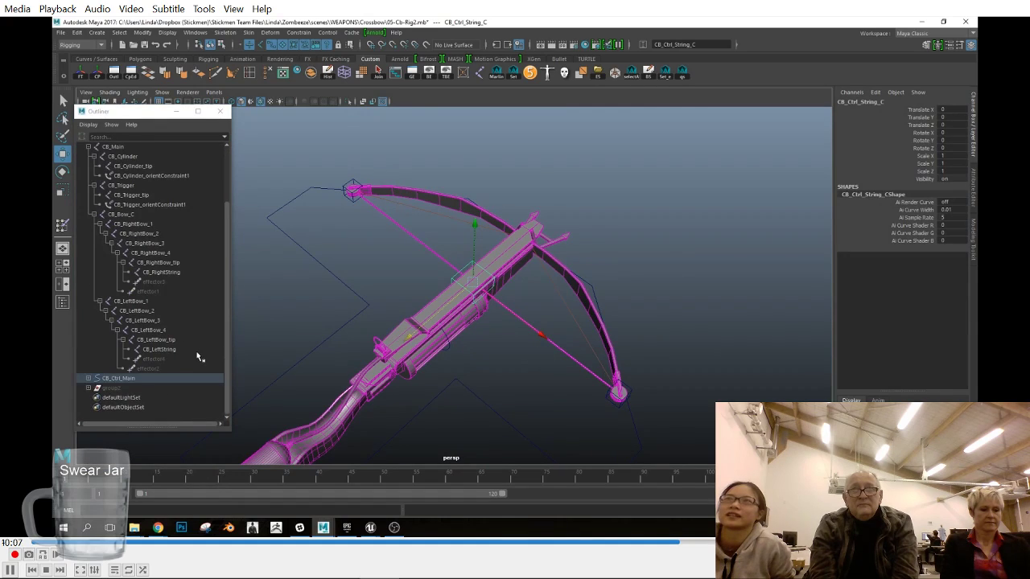
key("s")
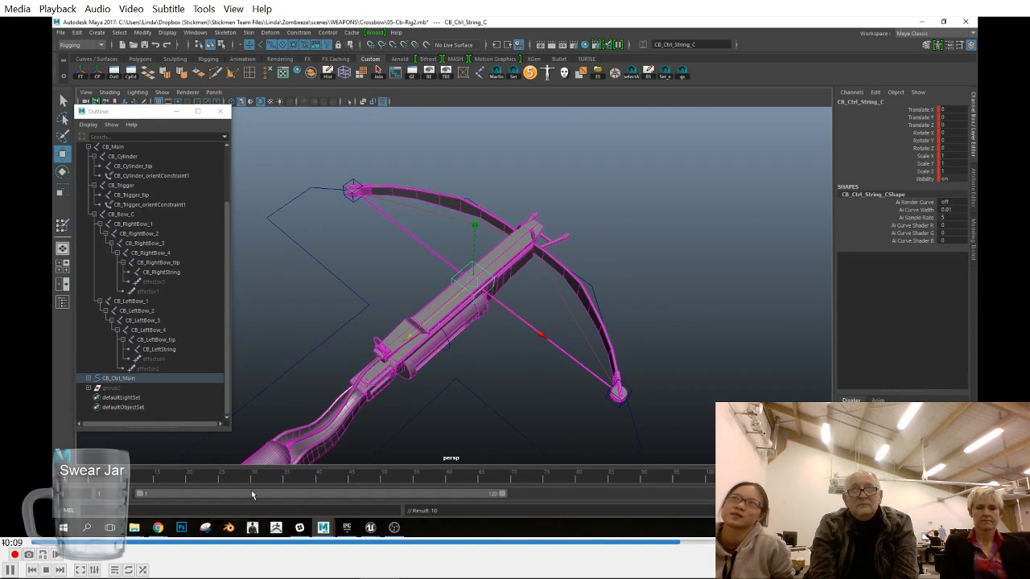
left_click(971, 494)
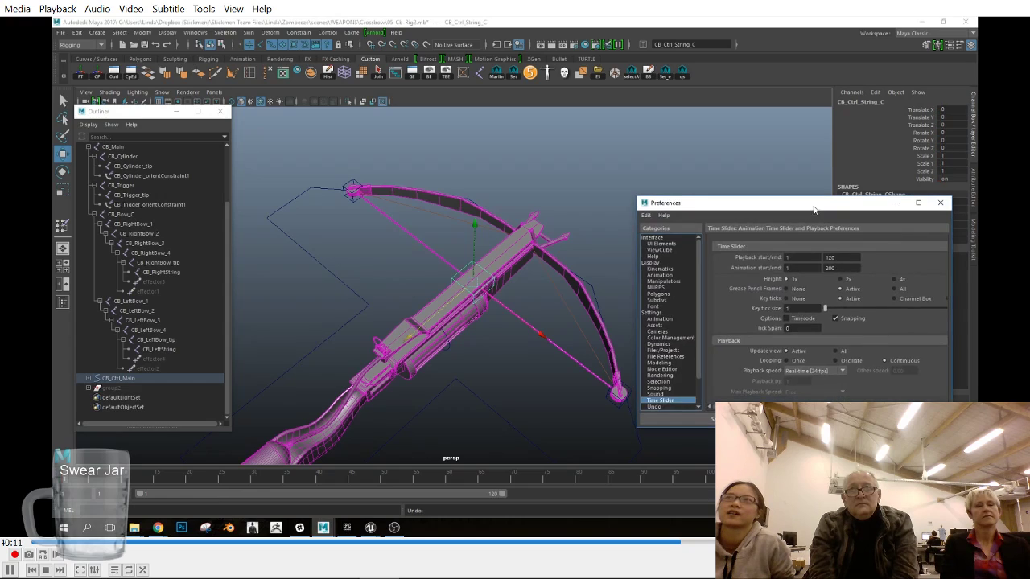
left_click(665, 313)
left_click(828, 304)
left_click(824, 354)
left_click(676, 420)
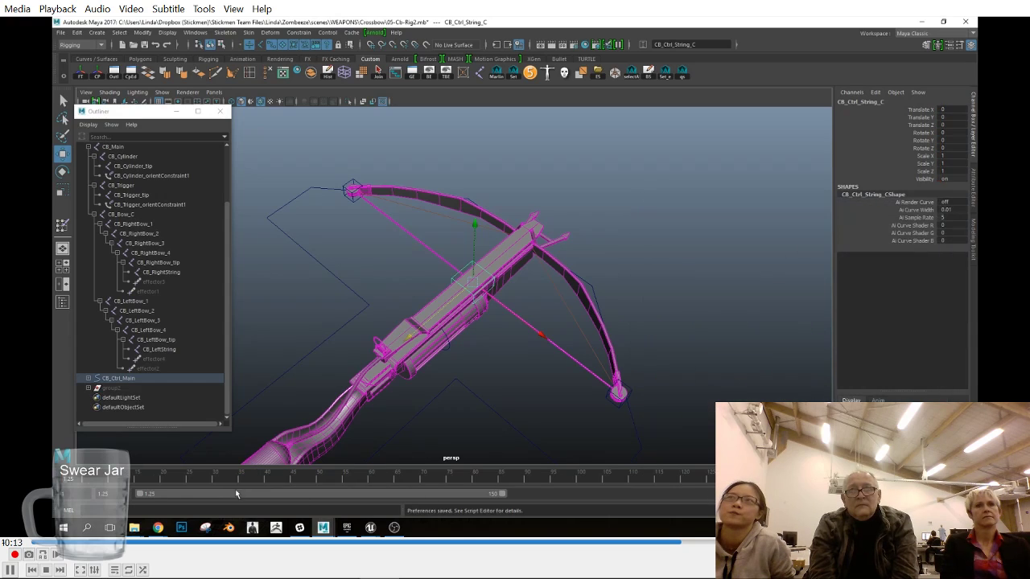
key("Return")
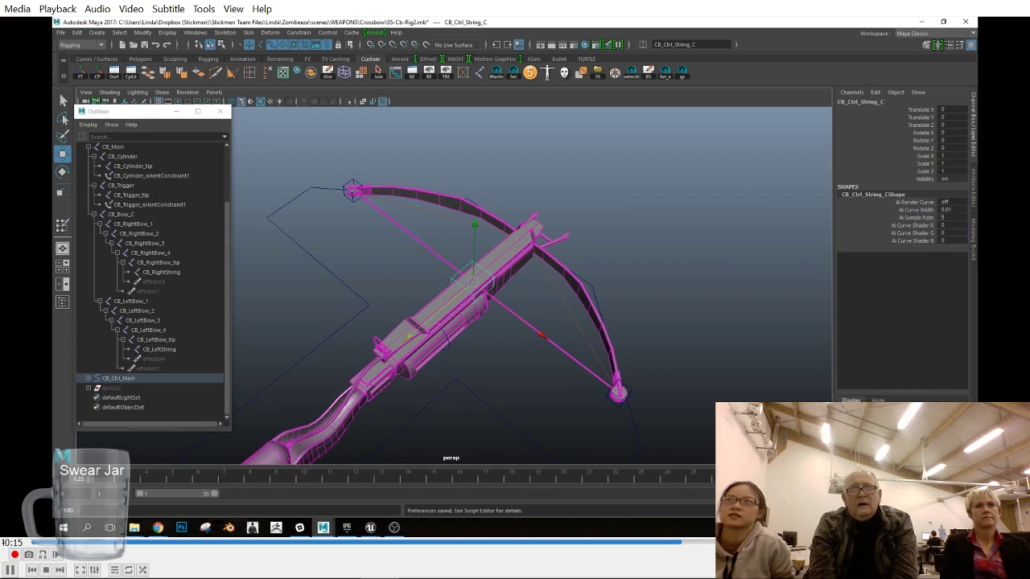
key("Return")
Step: Key CB_Ctrl_String_C at the start, go to frame 10 and pull the control back to a Translate Z of about 32.3
left_click_drag(487, 379, 338, 433, "alt")
key("s")
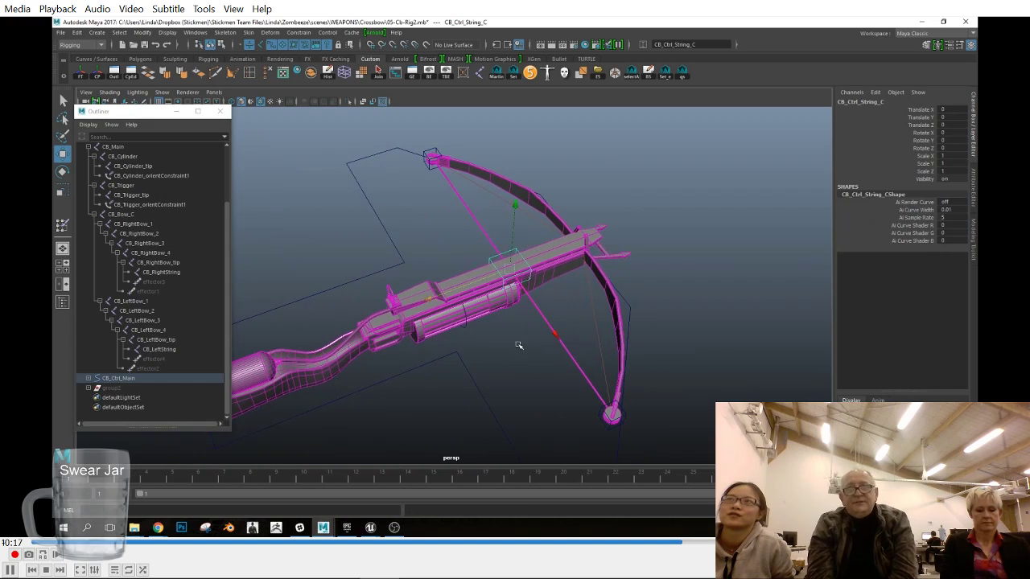
scroll(425, 388, "up", 1)
left_click(315, 473)
left_click_drag(449, 292, 355, 318)
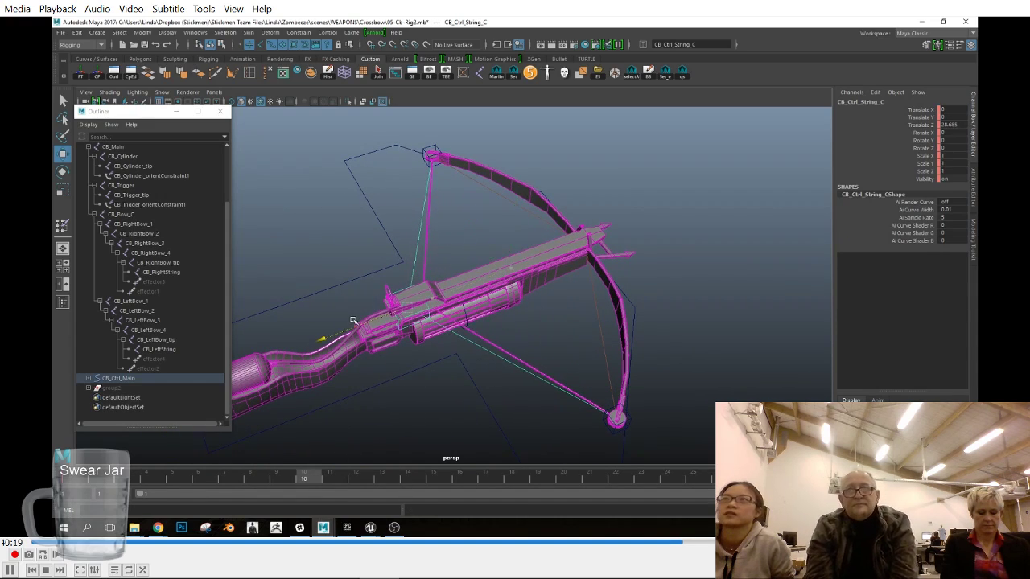
left_click_drag(467, 358, 492, 323, "alt")
scroll(481, 324, "up", 5)
left_click_drag(292, 218, 245, 230)
left_click_drag(491, 241, 568, 291, "alt")
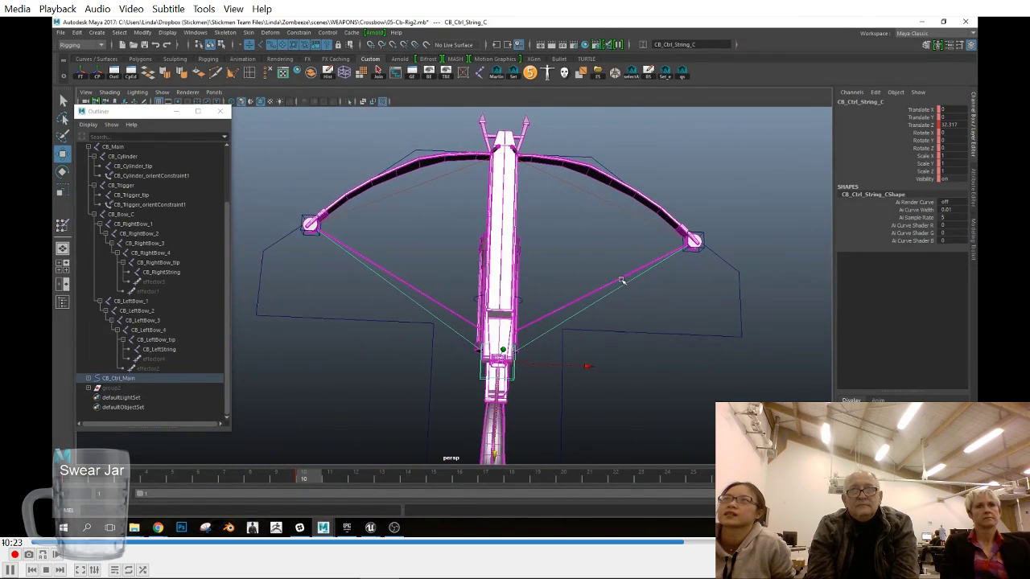
Step: Lower the string control slightly in the side view at frame 10, to a Translate Y of about -0.23, and inspect the drawn string
left_click_drag(688, 270, 418, 281, "alt")
scroll(506, 259, "up", 5)
key("space")
left_click_drag(498, 269, 555, 270)
middle_click_drag(266, 290, 473, 304, "alt")
scroll(473, 304, "up", 2)
left_click_drag(350, 214, 351, 220)
scroll(636, 306, "down", 2)
key("space")
left_click_drag(638, 308, 639, 274)
left_click_drag(639, 322, 540, 342, "alt")
scroll(648, 340, "down", 5)
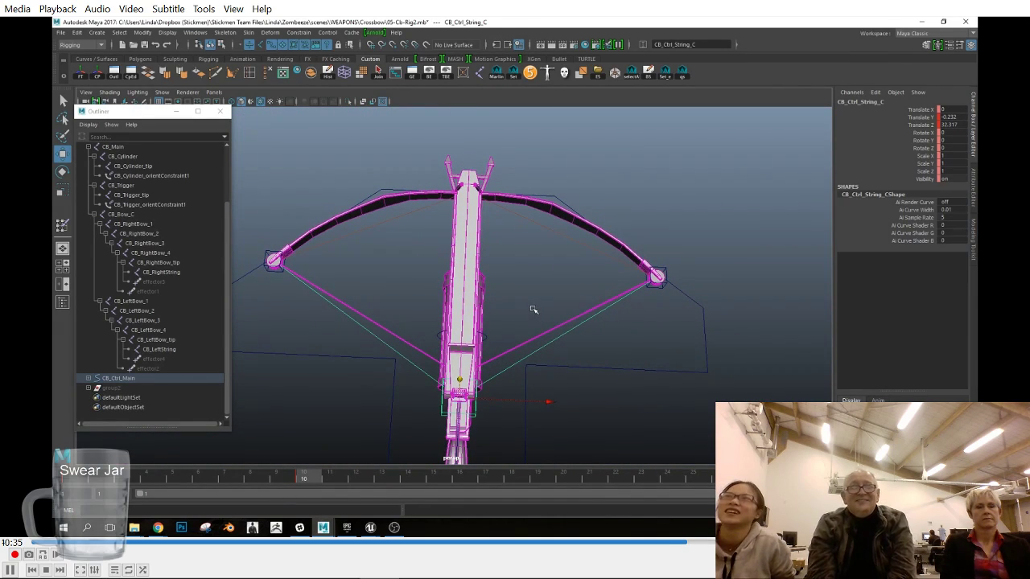
Step: Copy the string control's drawn pose key from frame 10, paste it at frame 20 and return to frame 10
right_click(312, 477)
left_click(336, 343)
left_click(567, 480)
right_click(567, 481)
mouse_move(591, 357)
left_click(685, 357)
left_click(312, 475)
left_click_drag(474, 338, 519, 354, "alt")
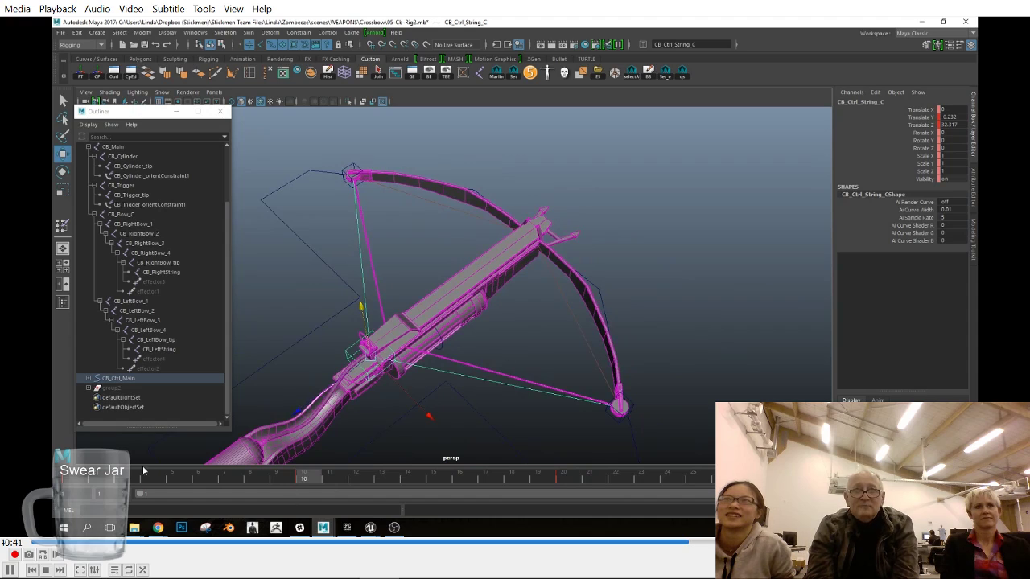
Step: Copy the string control's rest pose key from frame 1 and paste it at frame 10
left_click(75, 480)
right_click(75, 481)
left_click(101, 345)
left_click(304, 480)
right_click(305, 480)
mouse_move(381, 355)
left_click(425, 359)
scroll(645, 358, "up", 4)
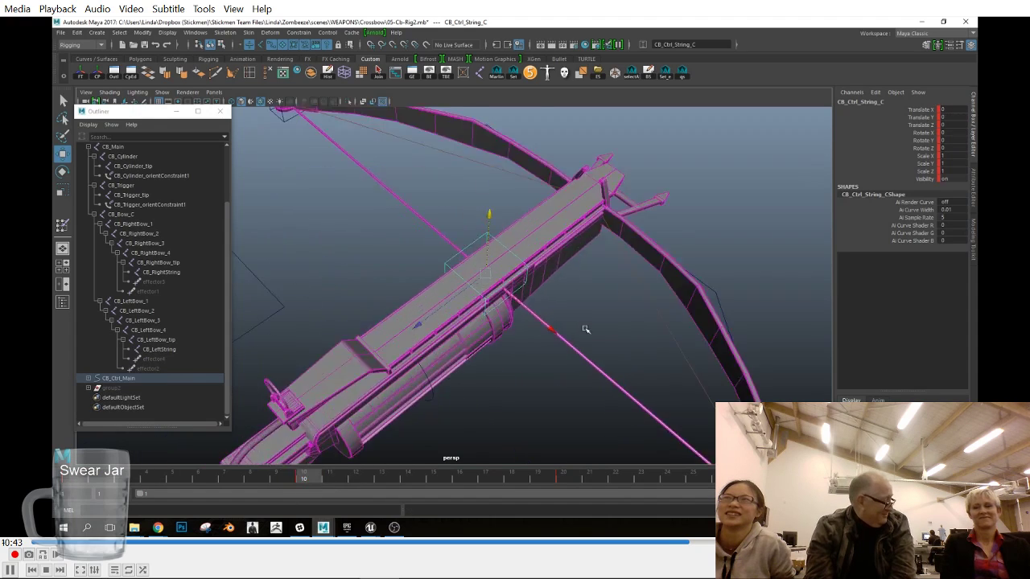
Step: Pull CB_Ctrl_String_C back slightly at frame 10, to a Translate Z of about 3.16
left_click_drag(645, 358, 567, 305, "alt")
left_click_drag(471, 275, 432, 279)
left_click_drag(599, 354, 584, 336, "alt")
key("space")
key("space")
middle_click_drag(584, 336, 327, 343, "alt")
scroll(327, 343, "up", 8)
left_click_drag(524, 292, 538, 291)
key("space")
left_click_drag(604, 335, 607, 315)
left_click_drag(596, 338, 570, 339, "alt")
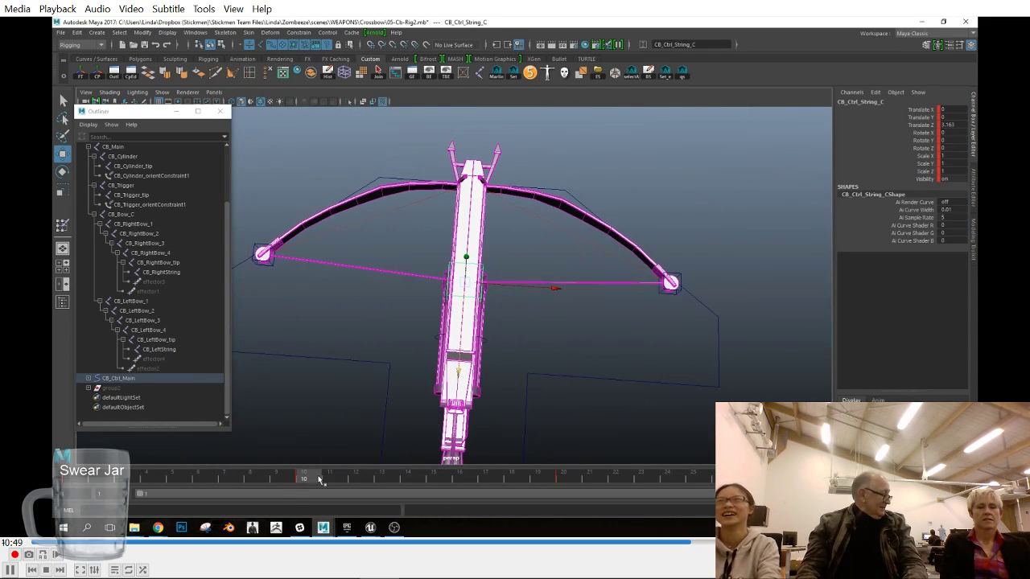
Step: Examine the drawn bowstring of CrossBow_M in wireframe around frames 21 and 22, with the joints displayed
left_click_drag(319, 480, 568, 483)
key("4")
right_click_drag(589, 410, 728, 419, "alt")
left_click_drag(563, 410, 592, 362, "alt")
left_click(579, 317)
right_click_drag(591, 362, 701, 375, "alt")
left_click_drag(701, 375, 631, 211, "alt")
right_click_drag(632, 212, 560, 306, "alt")
left_click_drag(359, 483, 604, 495)
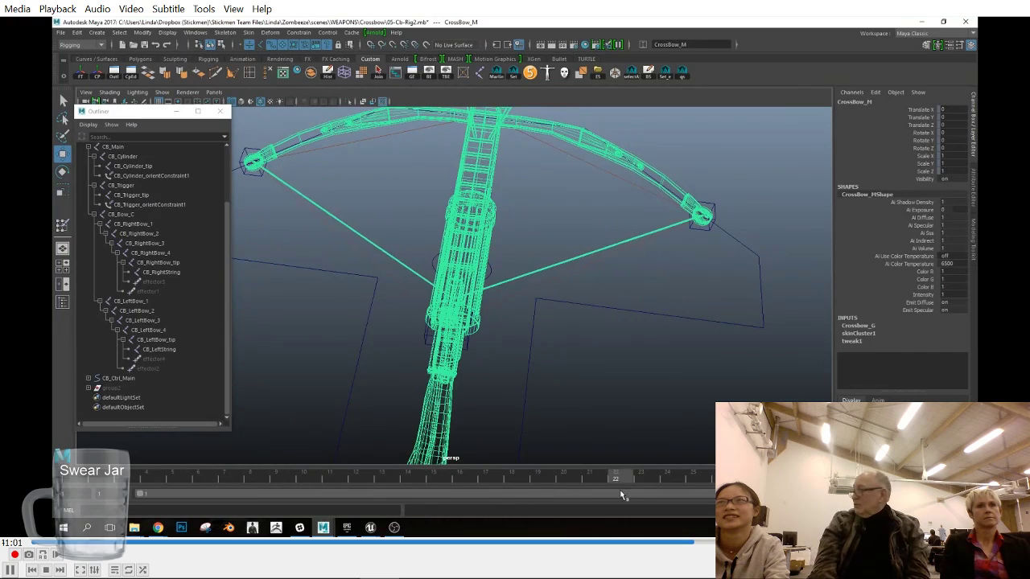
left_click_drag(605, 426, 610, 382, "alt")
left_click(162, 91)
left_click(193, 238)
left_click_drag(617, 345, 569, 299, "alt")
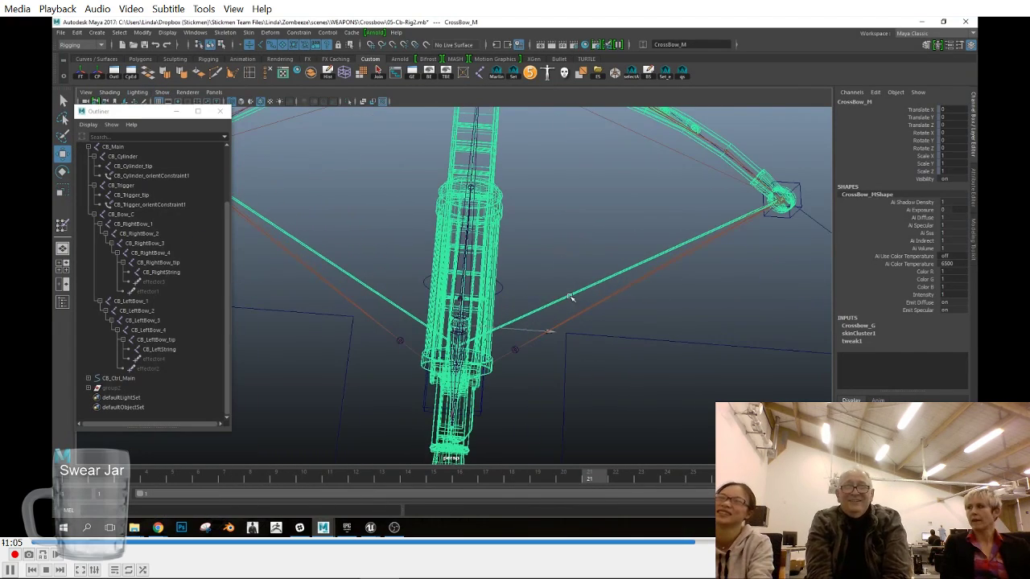
Step: Isolate the bowstring part of CrossBow_M and frame it in the top view
right_click_drag(567, 239, 568, 267)
double_click(580, 291)
left_click(162, 92)
mouse_move(193, 106)
left_click(311, 113)
right_click_drag(515, 378, 659, 383, "alt")
middle_click_drag(659, 383, 660, 293, "alt")
key("space")
left_click_drag(583, 349, 540, 347)
key("f")
middle_click_drag(545, 357, 555, 281, "alt")
right_click_drag(554, 282, 769, 366, "alt")
Step: Select the right-hand vertex loop at the string's middle, vtx 7800 to 7809, and set its CB_RightString weight to 0.9
left_click(769, 365)
right_click_drag(522, 250, 467, 259)
right_click_drag(491, 379, 570, 444, "alt")
middle_click_drag(569, 444, 529, 346, "alt")
left_click_drag(482, 378, 480, 380)
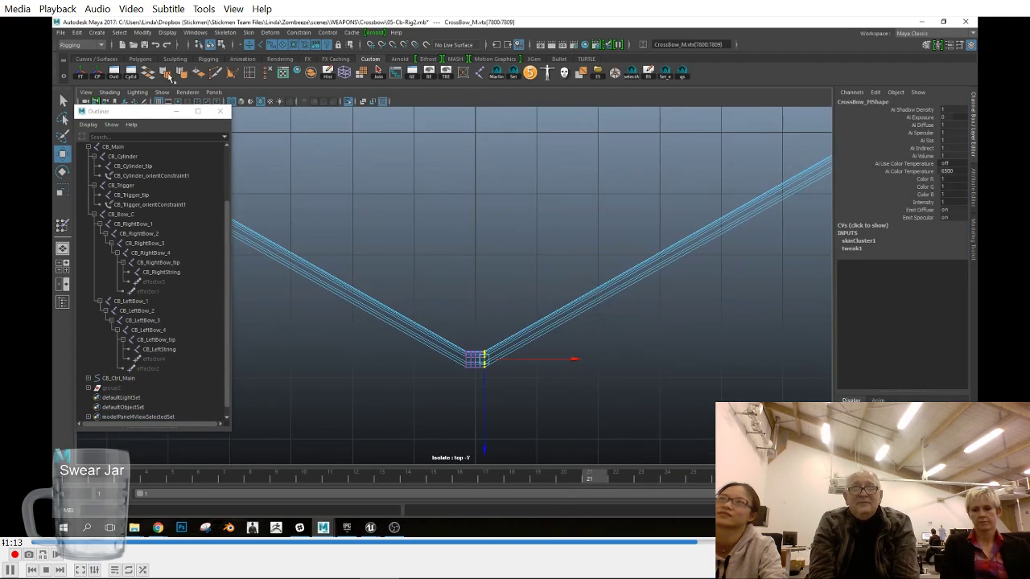
left_click(130, 74)
left_click_drag(726, 178, 725, 284)
type(".9")
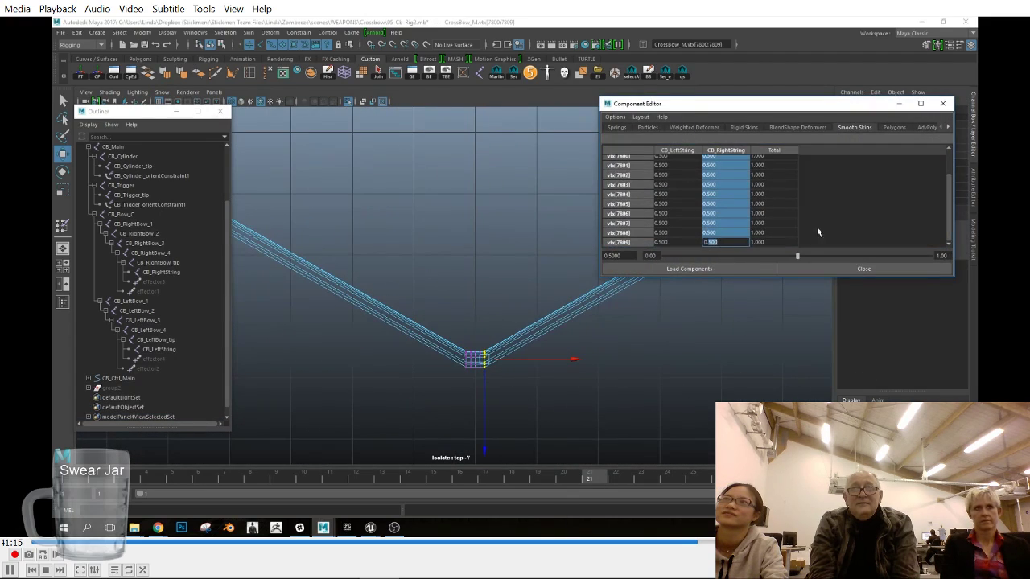
left_click(826, 211)
Step: Raise the CB_RightString weight of the same vertex loop to 1
right_click_drag(644, 346, 607, 376, "alt")
middle_click_drag(606, 376, 455, 358, "alt")
scroll(726, 181, "up", 2)
left_click_drag(727, 180, 724, 278)
type("1")
left_click(853, 206)
Step: Select the adjacent vertex loop, vtx 7810 to 7819, and set its CB_RightString weight to 0.85
right_click_drag(649, 371, 609, 368, "alt")
middle_click_drag(370, 338, 429, 335, "alt")
left_click_drag(409, 318, 396, 359)
left_click_drag(717, 179, 717, 272)
type("0.85")
left_click(847, 216)
Step: Select the left-hand vertex loop at the string's bend, vtx 7830 to 7839, and set its CB_LeftString weight to 1
right_click_drag(515, 283, 473, 303, "alt")
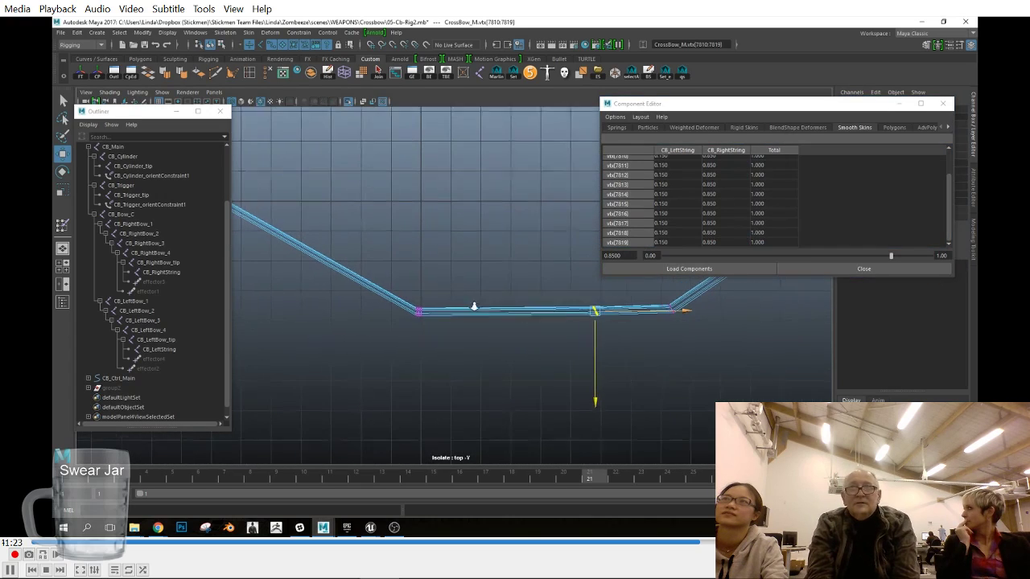
middle_click_drag(459, 293, 549, 307, "alt")
right_click_drag(548, 308, 579, 311, "alt")
left_click_drag(510, 313, 527, 367)
left_click_drag(677, 180, 675, 258)
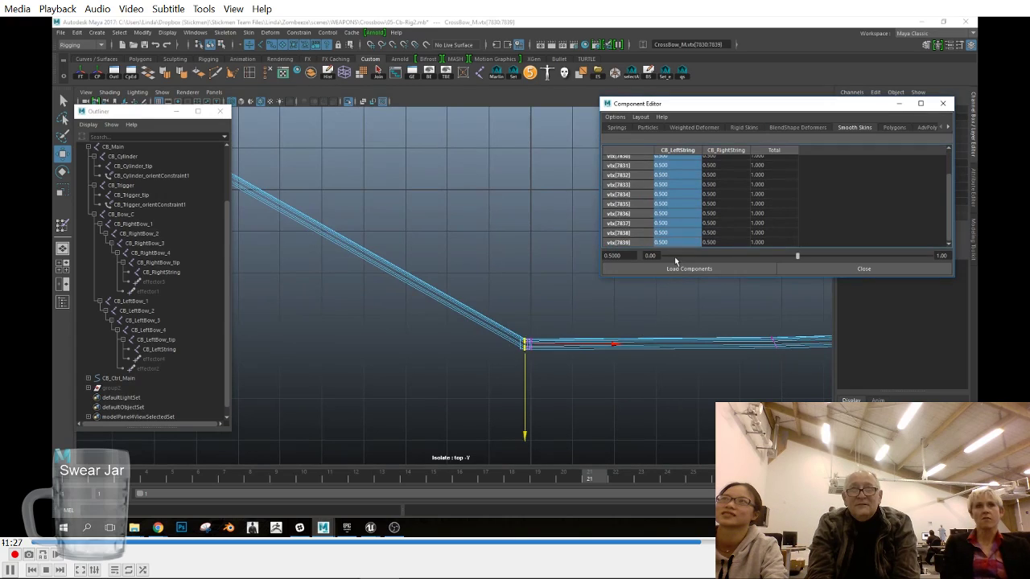
type("1")
key("Return")
left_click_drag(510, 309, 535, 363)
left_click_drag(682, 179, 684, 256)
left_click(824, 207)
Step: Bring the whole crossbow back out of isolation and close the Component Editor
right_click_drag(583, 318, 424, 345, "alt")
left_click(162, 92)
mouse_move(182, 107)
left_click(291, 115)
right_click_drag(613, 346, 575, 348, "alt")
middle_click_drag(576, 348, 474, 354, "alt")
left_click(601, 346)
right_click_drag(478, 340, 402, 342, "alt")
left_click_drag(792, 106, 776, 152)
left_click(926, 148)
Step: Select CB_Ctrl_Main and scrub through the animation to check the reweighted bowstring
right_click_drag(636, 216, 555, 216, "alt")
middle_click_drag(551, 169, 638, 207, "alt")
left_click(637, 206)
left_click(621, 136)
right_click_drag(673, 252, 651, 254, "alt")
left_click_drag(79, 481, 757, 481)
right_click_drag(660, 403, 689, 407, "alt")
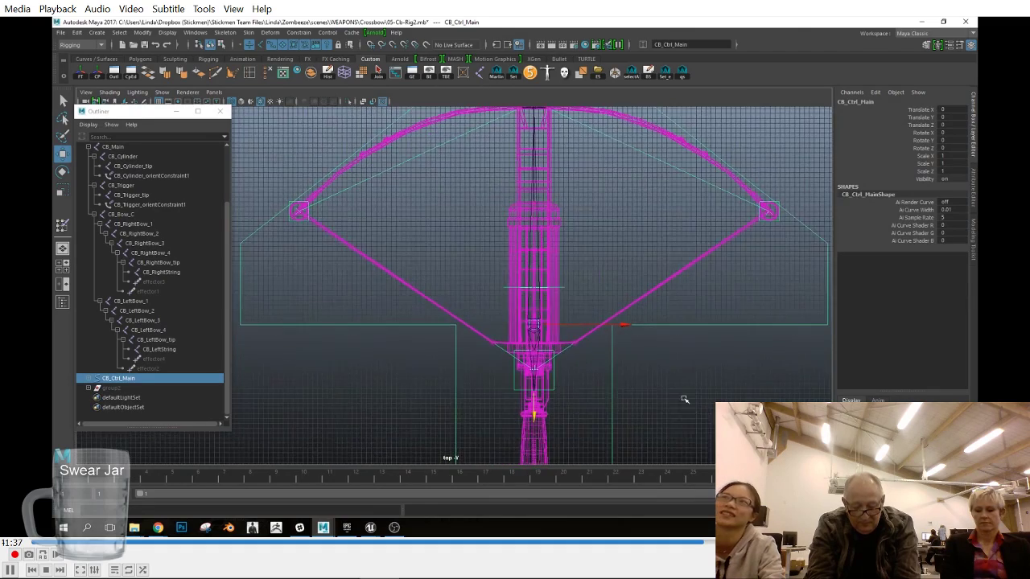
Step: Move CB_Ctrl_String_C forward in the shaded side view at frame 20, to a Translate Z of about 30.4
middle_click_drag(690, 407, 648, 392, "alt")
key("space")
left_click_drag(648, 392, 627, 379)
right_click_drag(627, 379, 559, 345, "alt")
middle_click_drag(559, 344, 696, 341, "alt")
right_click_drag(568, 358, 616, 381, "alt")
middle_click_drag(616, 381, 818, 370, "alt")
left_click(364, 257)
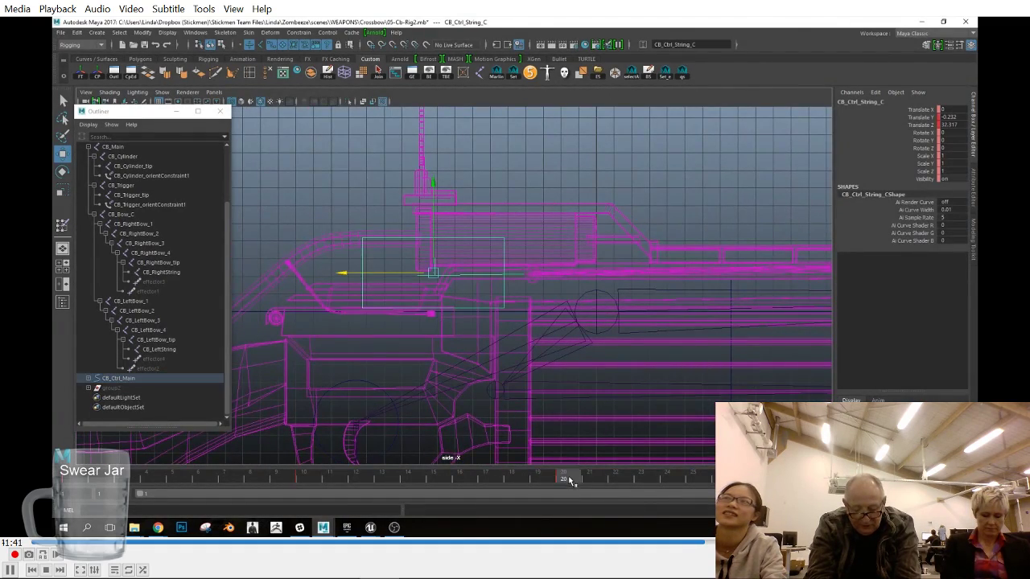
key("5")
mouse_move(570, 351)
middle_mouse_down("alt")
mouse_move(482, 327)
mouse_move(490, 352)
middle_mouse_up("alt")
left_click_drag(263, 275, 298, 278)
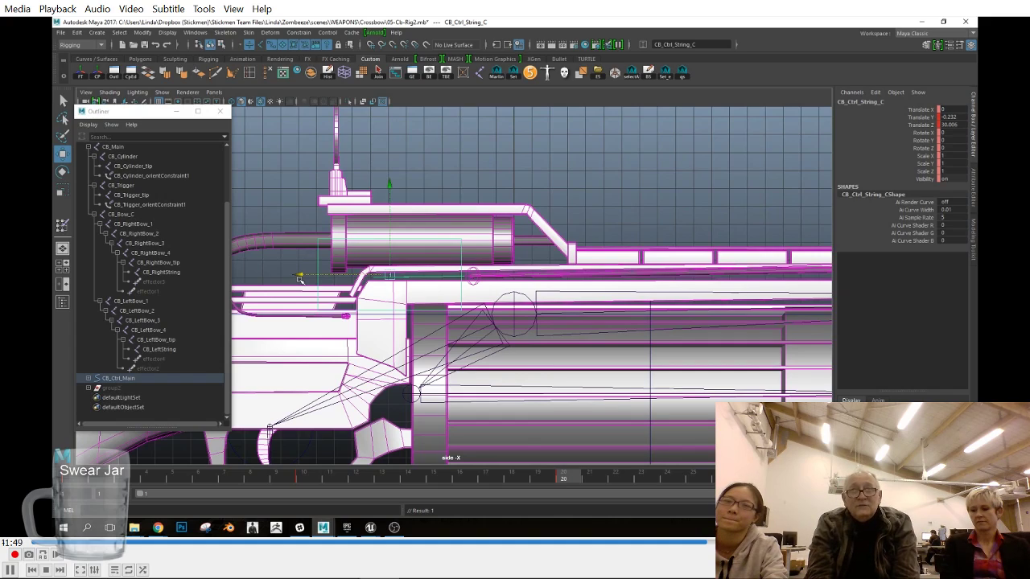
left_click_drag(300, 279, 293, 279)
Step: Inspect the string in the top view at frames 20, 10 and 1, and turn off the wireframe overlay on the shaded mesh
key("space")
left_click_drag(461, 331, 425, 335)
right_click_drag(425, 336, 638, 345, "alt")
middle_click_drag(638, 345, 577, 388, "alt")
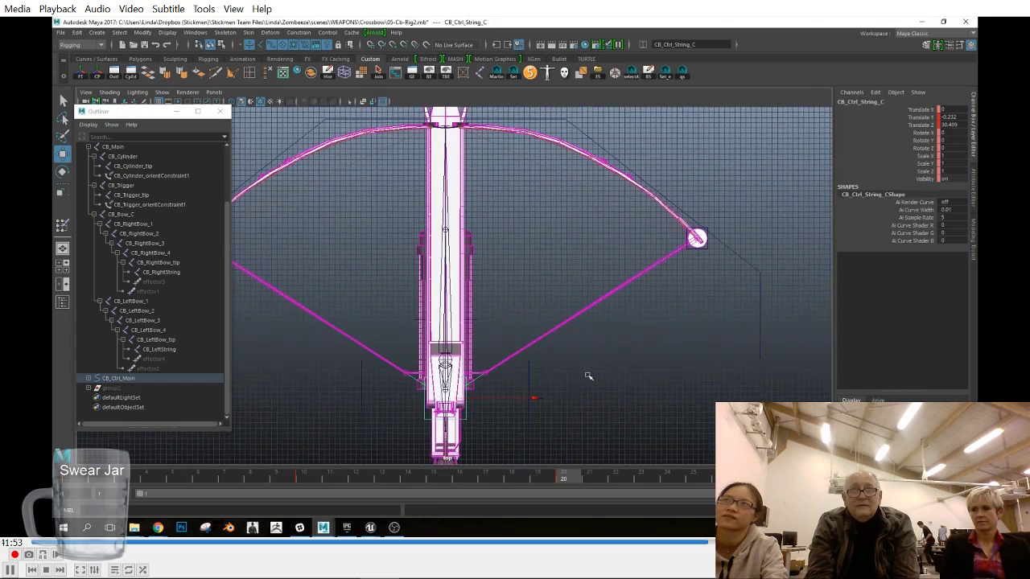
left_click(298, 478)
scroll(705, 306, "up", 3)
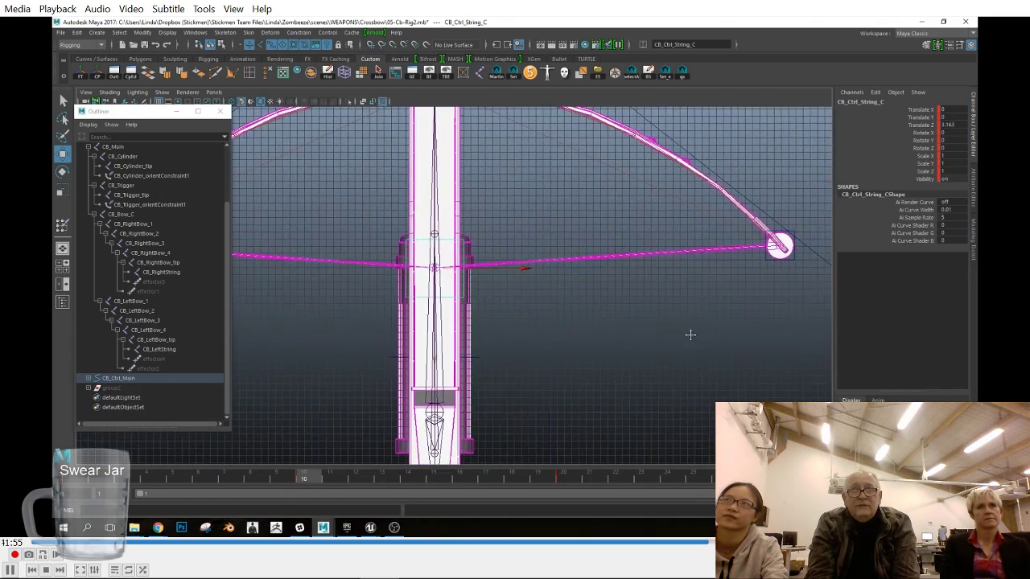
right_click_drag(690, 335, 483, 319, "alt")
middle_click_drag(483, 319, 542, 315, "alt")
left_click(56, 478)
middle_click_drag(494, 219, 486, 237, "alt")
left_click(112, 93)
left_click(119, 190)
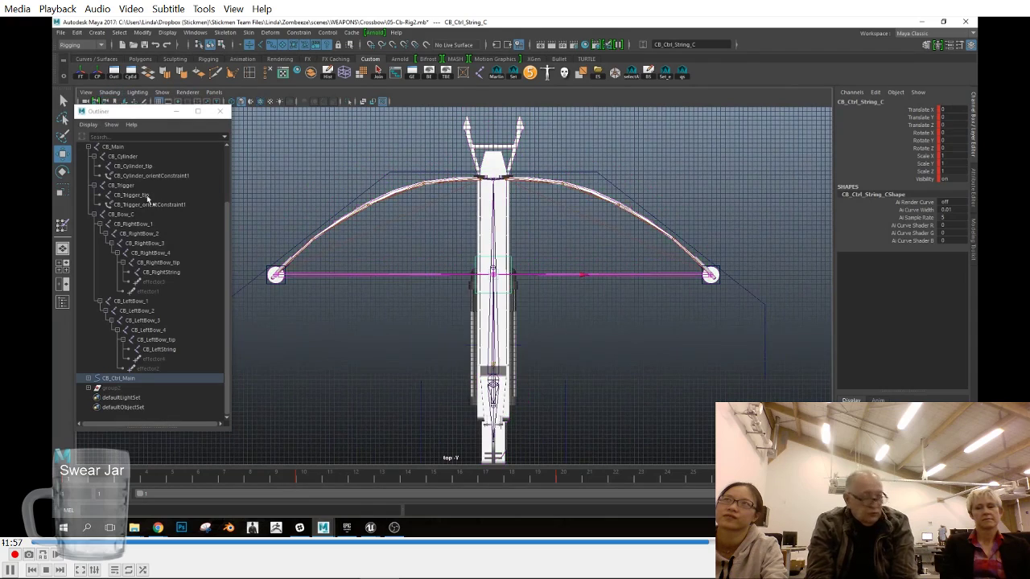
Step: Save the preferences and open Set Driven Key with CB_Ctrl_String_C loaded as the driver
left_click(971, 494)
left_click(711, 419)
left_click(82, 45)
left_click(83, 76)
left_click(219, 33)
mouse_move(279, 118)
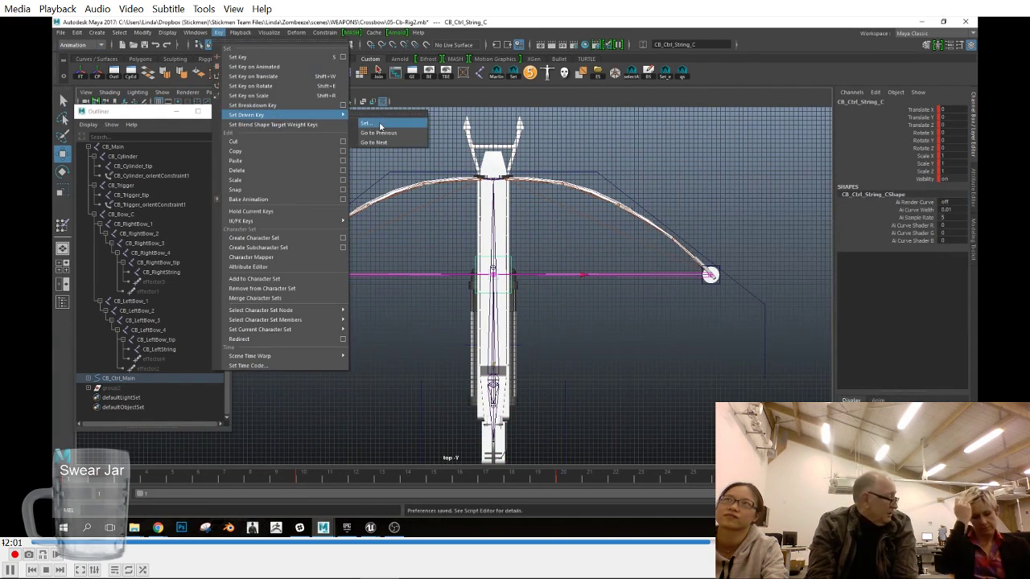
left_click(374, 122)
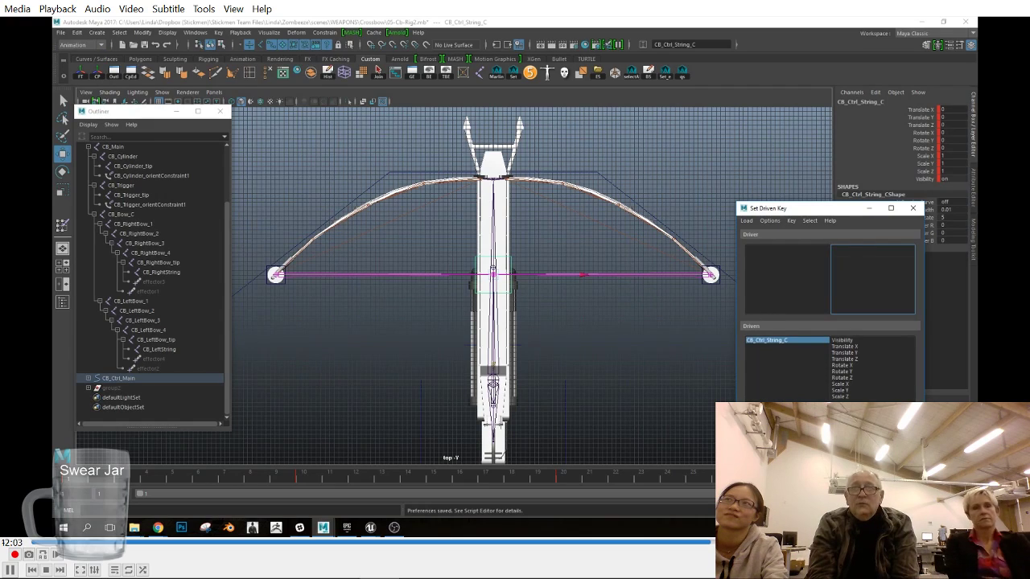
left_click(807, 416)
Step: Load CB_Ctrl_RightBow and CB_Ctrl_LeftBow as the driven objects
middle_click_drag(547, 323, 530, 316, "alt")
left_click(686, 276)
left_click(266, 274, "shift")
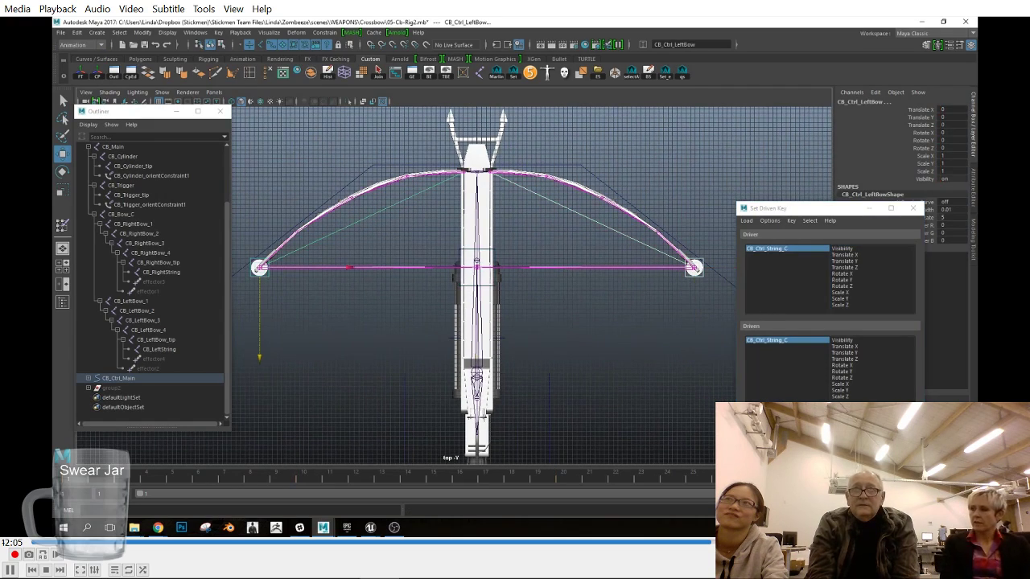
left_click(853, 416)
Step: Return the string control to its rest pose at frame 1 and choose its Translate Z as the driver attribute
left_click(461, 289)
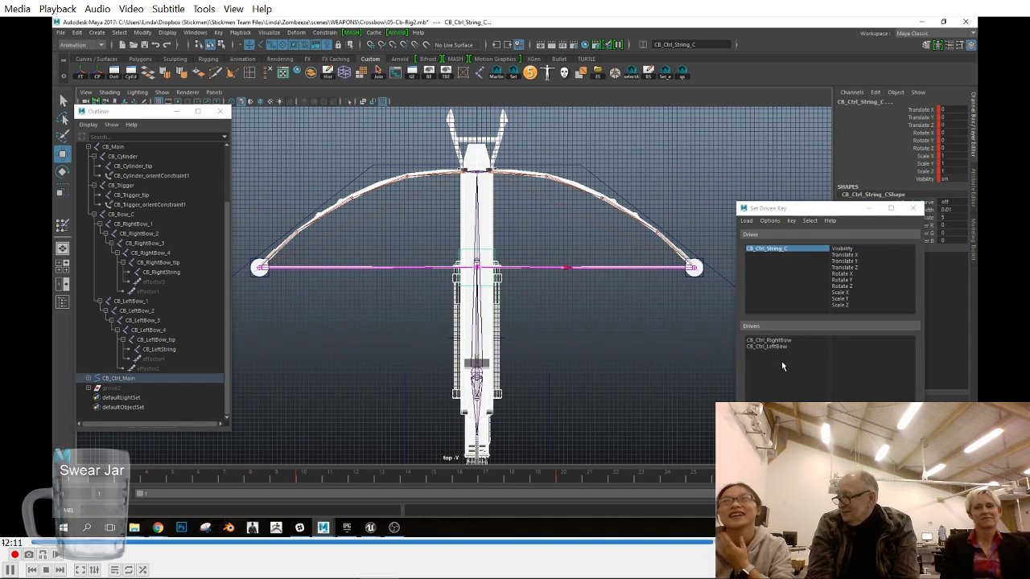
left_click(320, 484)
left_click_drag(307, 486, 65, 476)
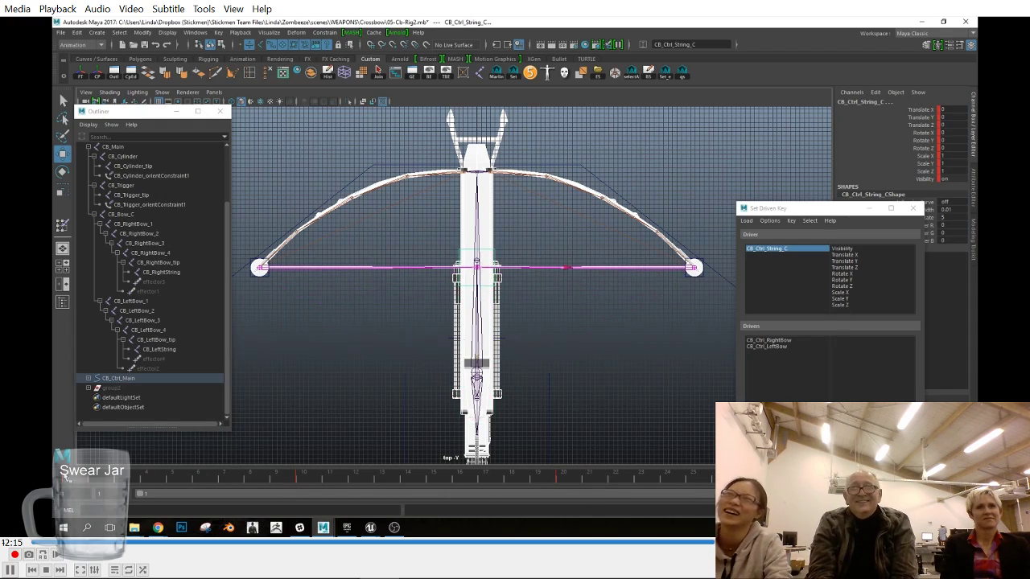
left_click(859, 256)
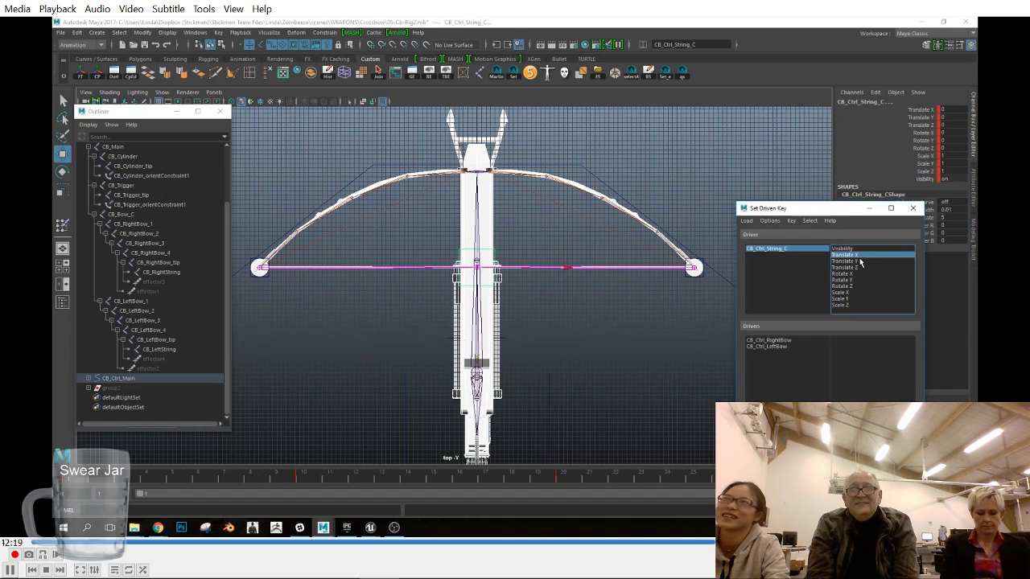
left_click(856, 262)
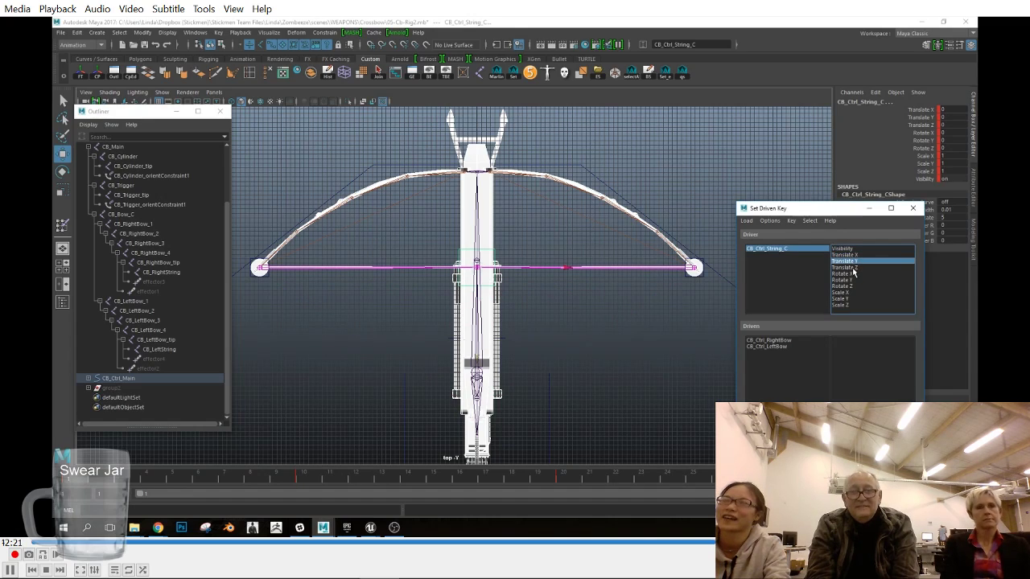
left_click(853, 268)
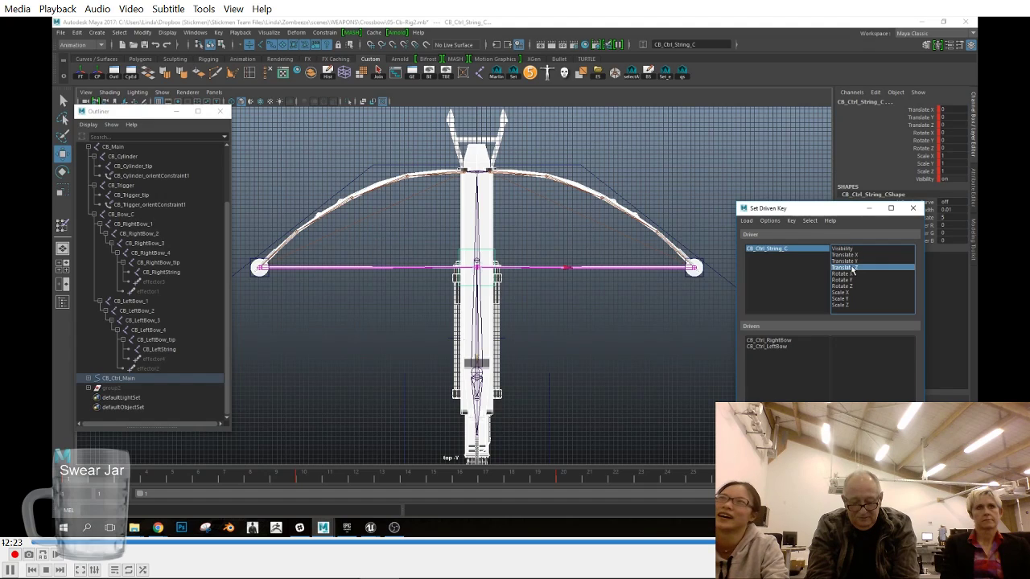
Step: Set rest-pose driven keys on Translate X and Translate Z of CB_Ctrl_RightBow and CB_Ctrl_LeftBow
left_click(782, 341)
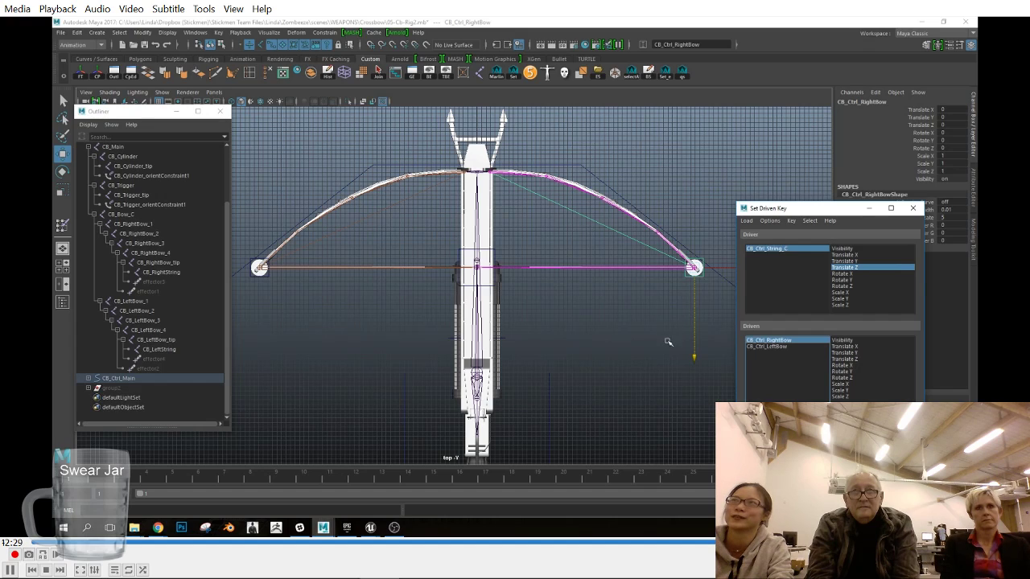
middle_click_drag(667, 342, 630, 297, "alt")
left_click(861, 358)
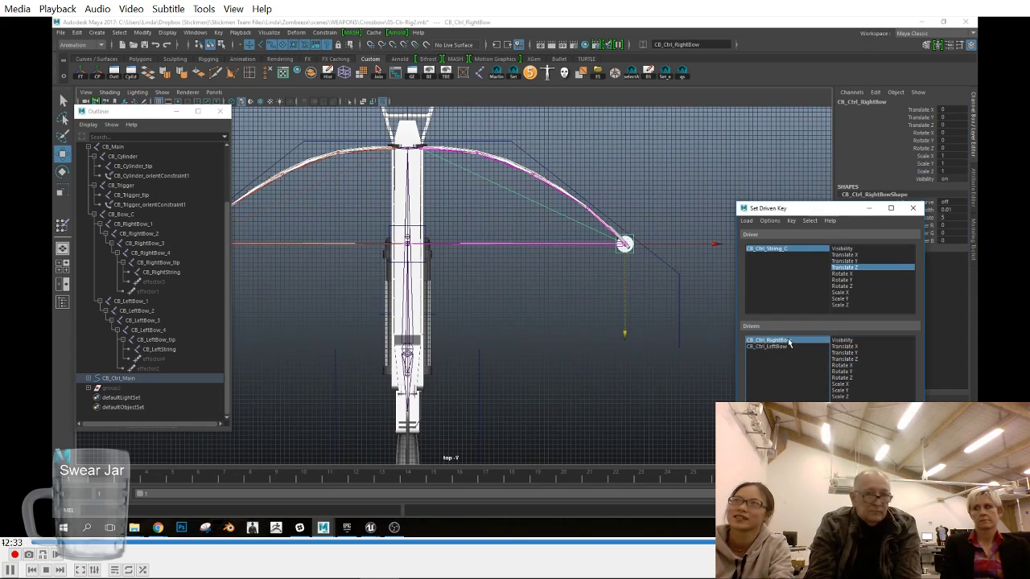
left_click(857, 346)
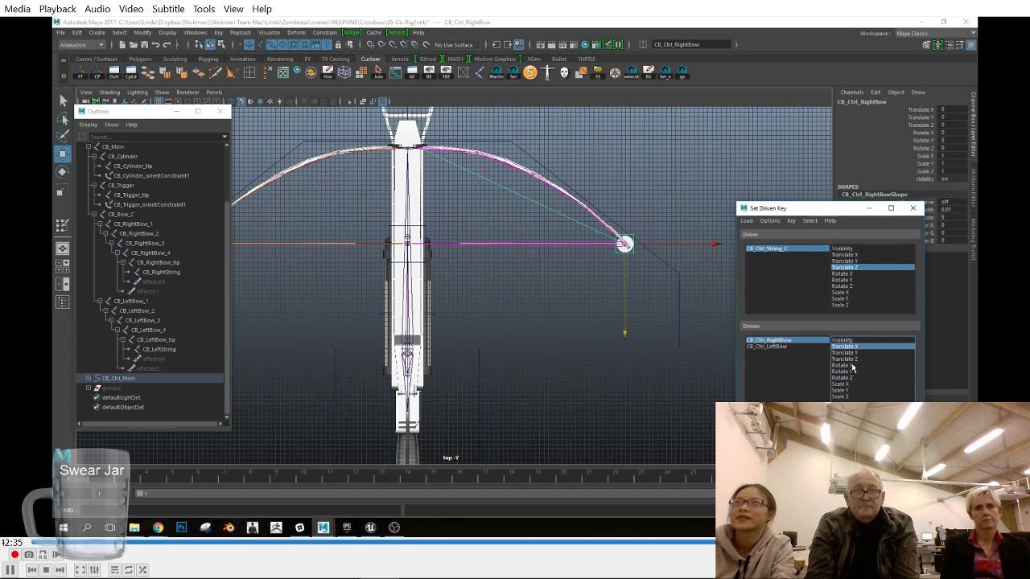
left_click(846, 261)
left_click(849, 360, "ctrl")
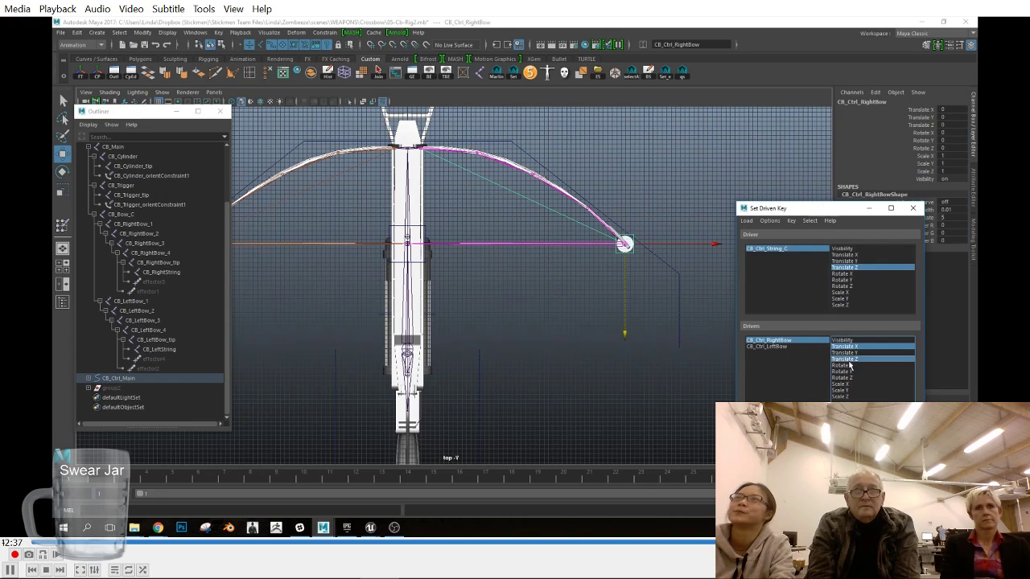
left_click(769, 346)
scroll(451, 276, "down", 1)
middle_click_drag(420, 298, 470, 275, "alt")
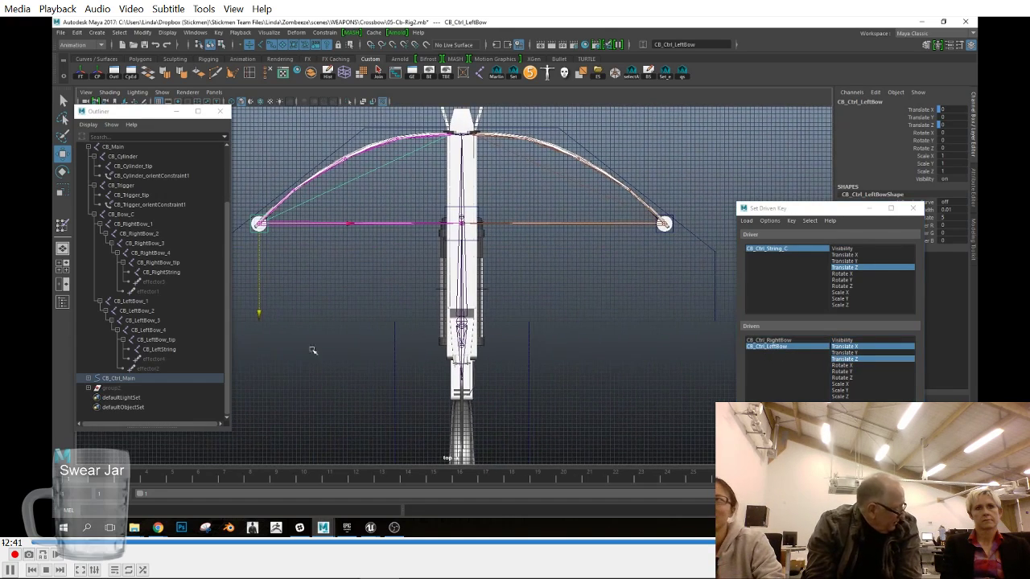
Step: Go to frame 10 and move CB_Ctrl_RightBow inward and back, to about -1.76 in Translate X and 3.19 in Translate Z
left_click_drag(153, 480, 304, 484)
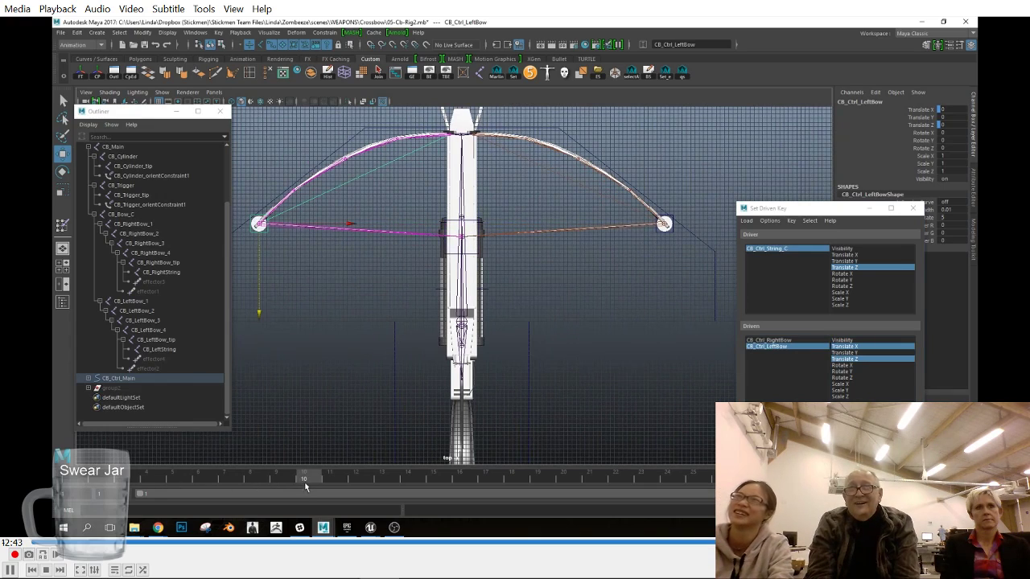
left_click(673, 232)
left_click_drag(664, 246, 664, 255)
left_click_drag(683, 233, 677, 232)
left_click_drag(658, 256, 658, 263)
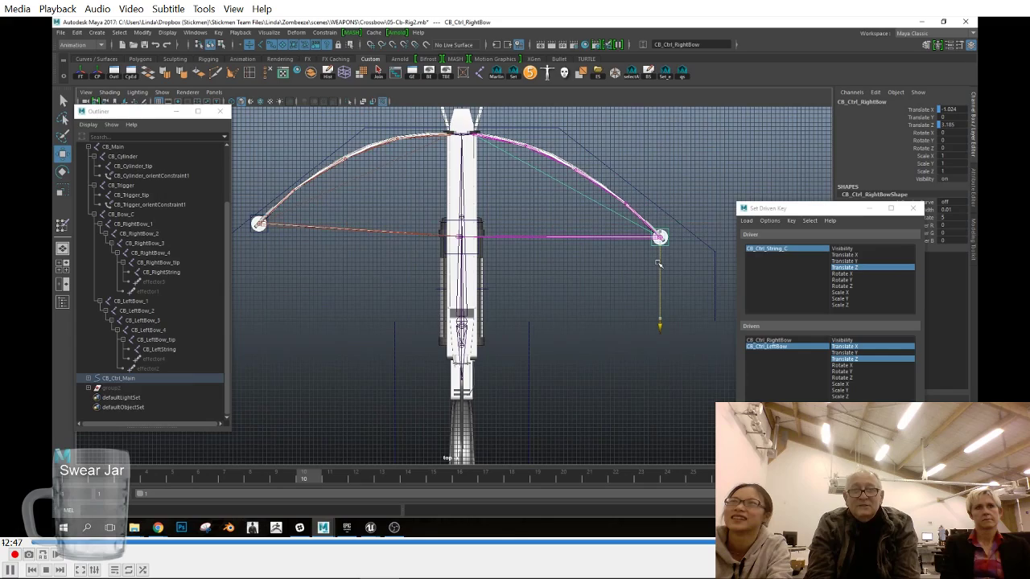
middle_click_drag(636, 260, 646, 305, "alt")
scroll(542, 322, "up", 2)
left_click_drag(708, 288, 704, 288)
Step: Set CB_Ctrl_RightBow's Translate X to -1.7 and Translate Z to 3.2
scroll(472, 301, "down", 3)
middle_click_drag(479, 308, 525, 300, "alt")
right_click_drag(524, 300, 727, 338, "alt")
middle_click_drag(727, 337, 574, 338, "alt")
right_click_drag(573, 339, 437, 322, "alt")
middle_click_drag(437, 323, 630, 322, "alt")
middle_click_drag(535, 347, 494, 341, "alt")
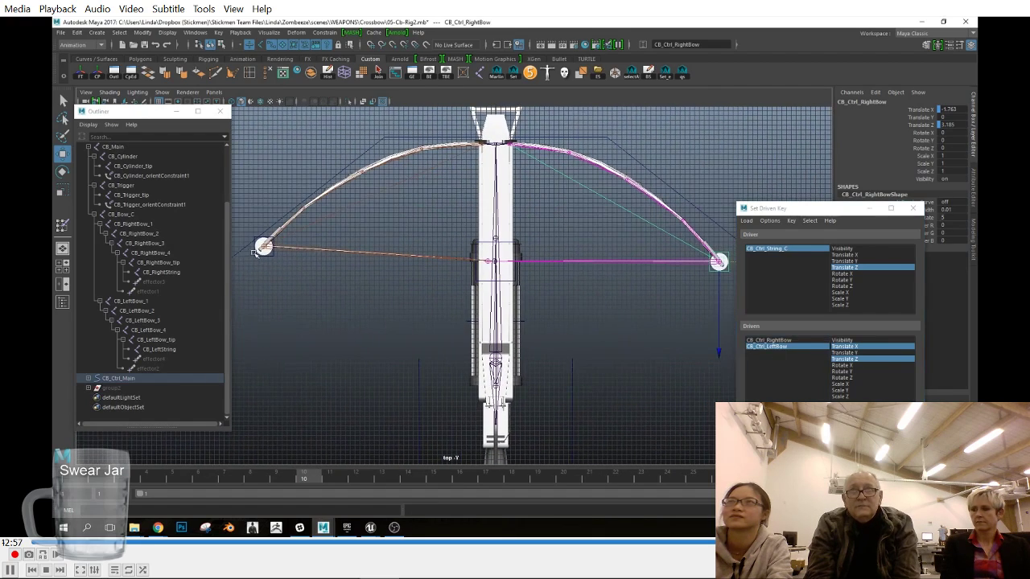
middle_click_drag(594, 280, 540, 284, "alt")
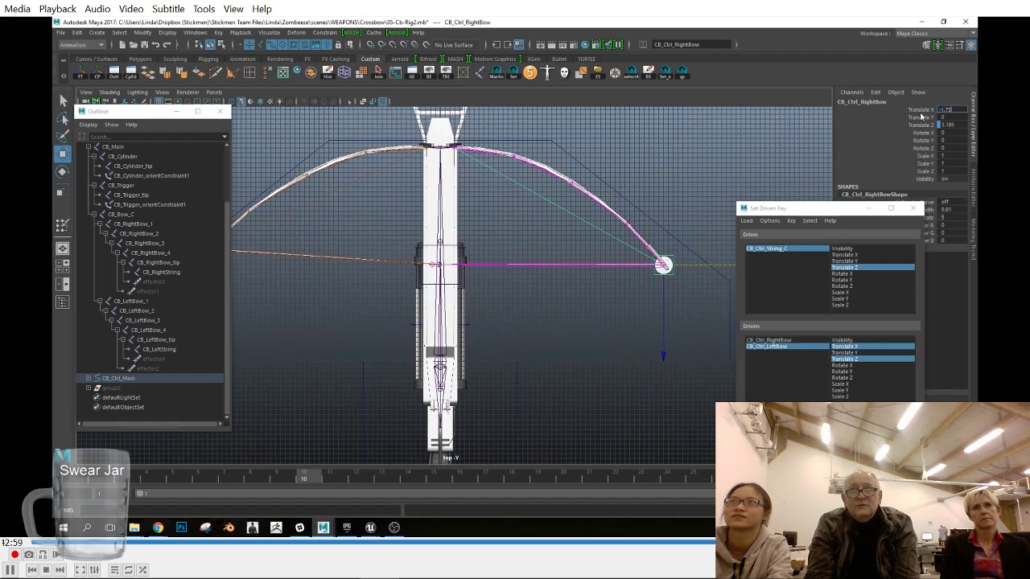
key("Return")
left_click(950, 110)
type("-1.7")
key("Return")
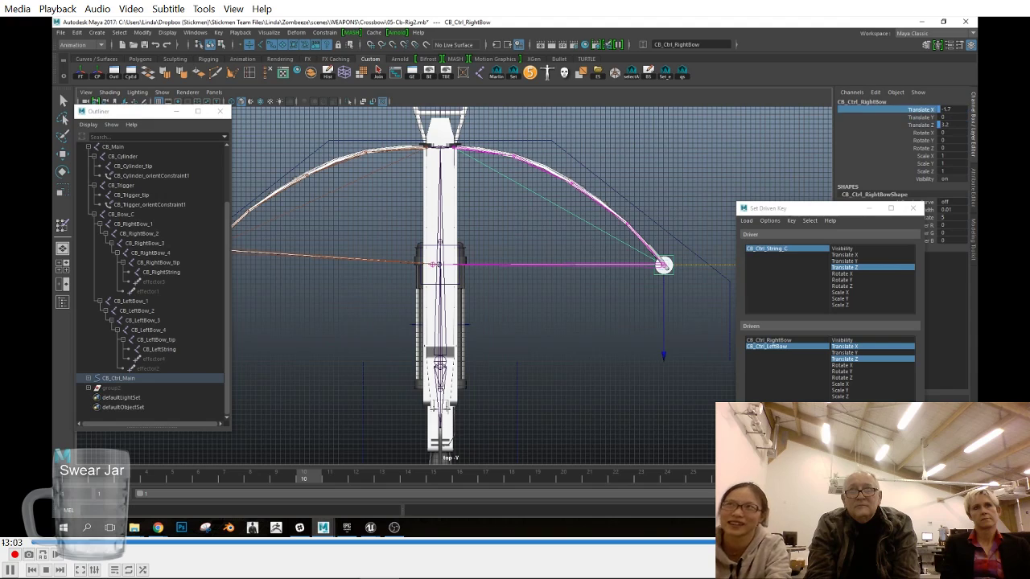
Step: Move CB_Ctrl_LeftBow to mirror the other limb, setting its Translate X to 1.7 and Translate Z to 3.2
middle_click_drag(547, 363, 624, 368, "alt")
left_click(283, 261)
left_click_drag(344, 263, 350, 263)
left_click_drag(291, 291, 291, 300)
left_click_drag(346, 268, 349, 268)
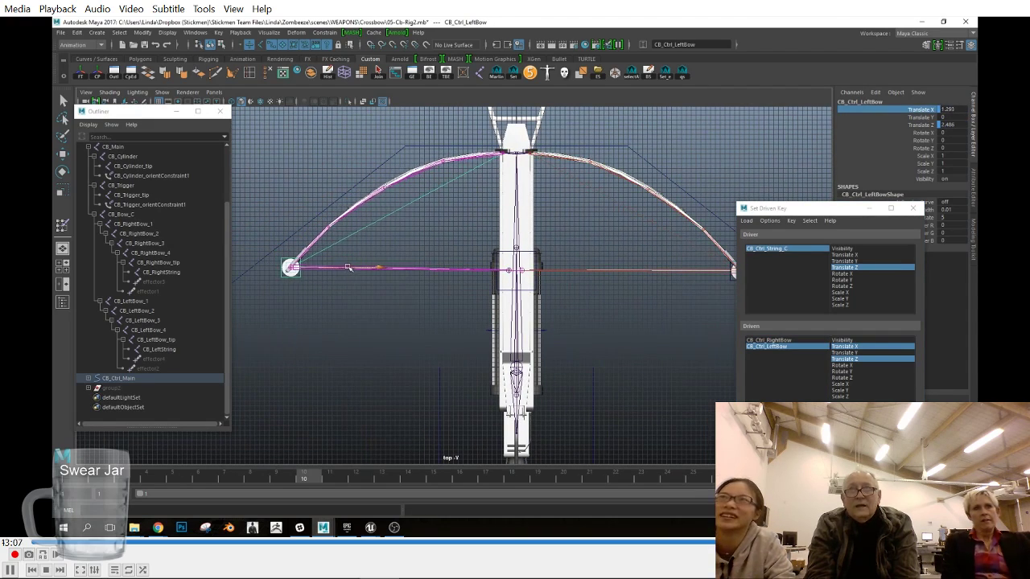
type("1.7")
key("Return")
left_click(950, 125)
type("3.2")
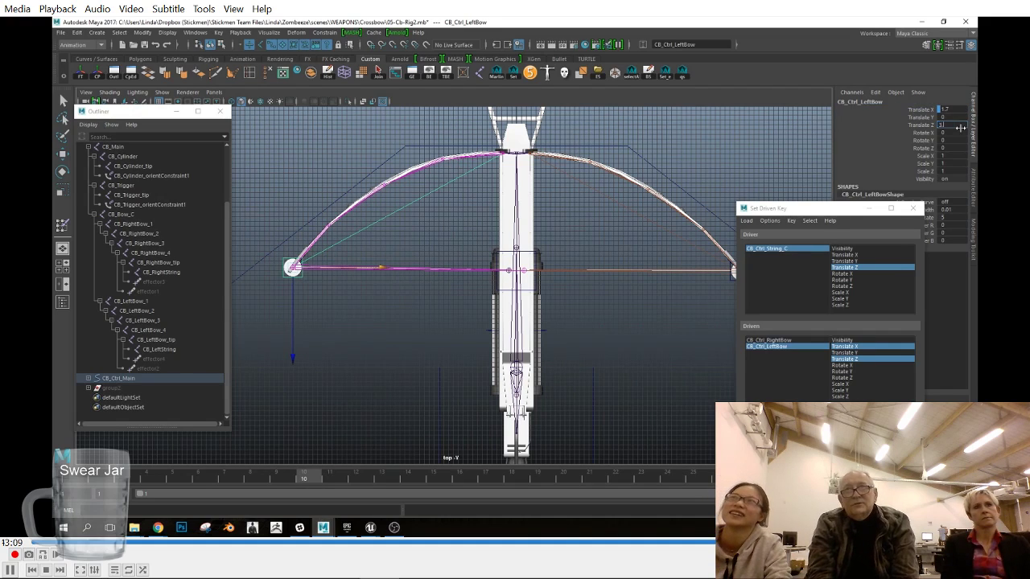
key("Return")
Step: Set driven keys on CB_Ctrl_RightBow and CB_Ctrl_LeftBow for the frame 10 limb pose
scroll(554, 300, "down", 3)
middle_click_drag(555, 300, 499, 253, "alt")
key("space")
key("space")
scroll(525, 270, "down", 8)
left_click_drag(515, 309, 548, 344, "alt")
key("space")
left_click(790, 342)
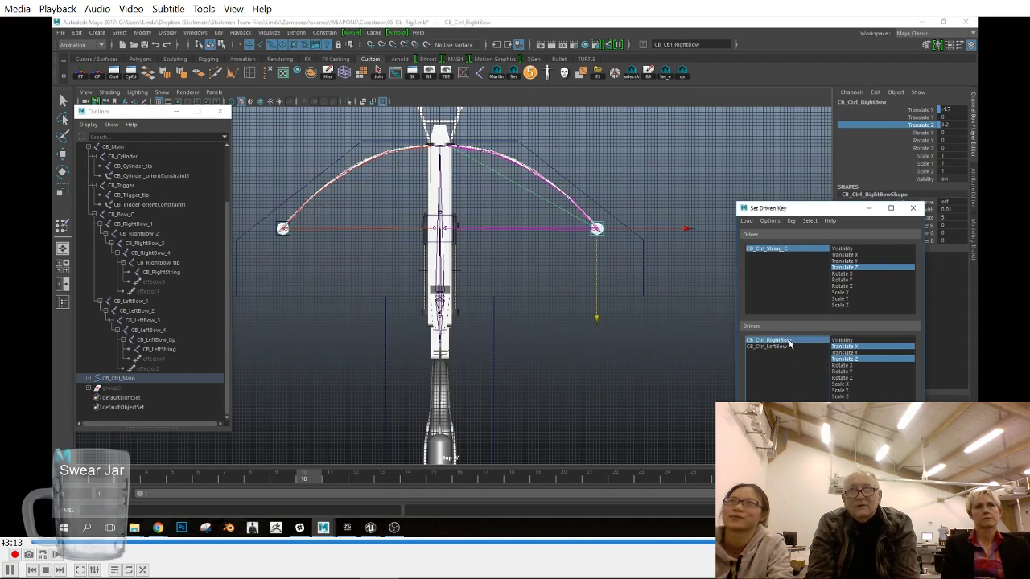
left_click(769, 345)
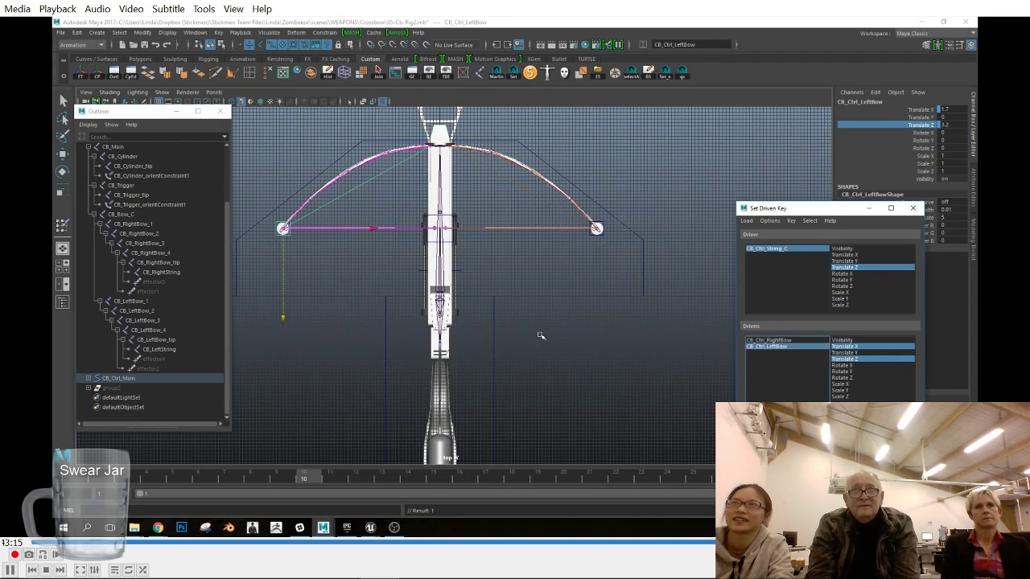
Step: Scrub between the rest pose and frame 10 and examine the limb bend in the top and perspective views
middle_click_drag(518, 337, 535, 369, "alt")
left_click_drag(301, 478, 141, 492)
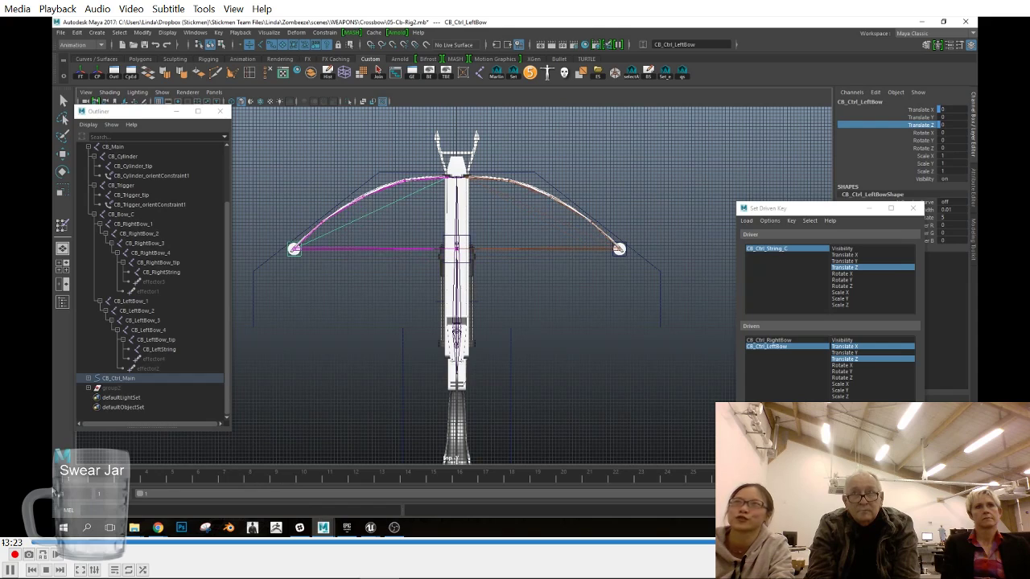
left_click_drag(141, 492, 90, 493)
right_click_drag(467, 295, 597, 333, "alt")
left_click_drag(259, 487, 308, 488)
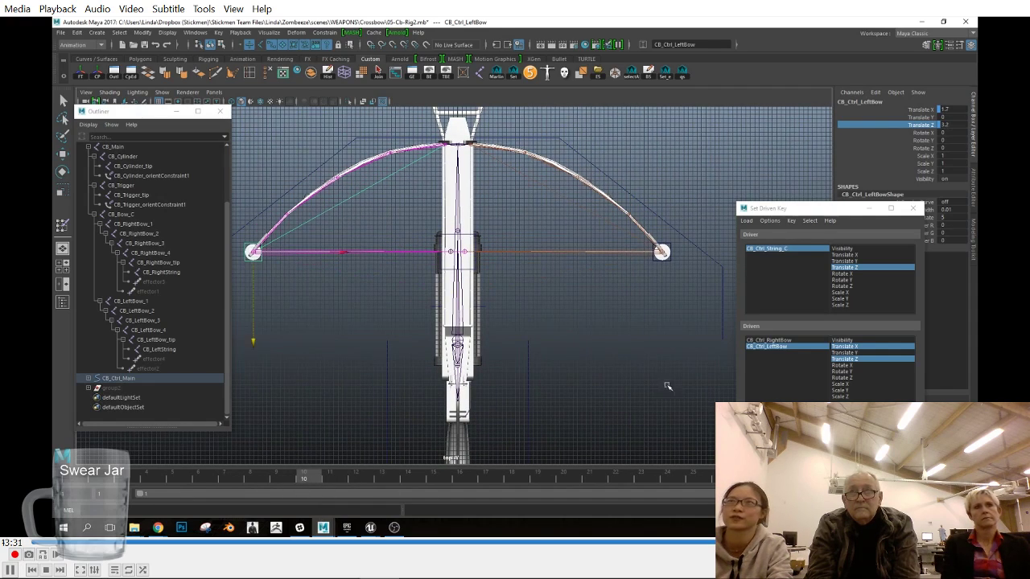
left_click(657, 388, "alt")
key("space")
key("space")
left_click_drag(497, 283, 556, 311, "alt")
right_click_drag(557, 312, 690, 386, "alt")
left_click_drag(690, 386, 680, 354, "alt")
left_click_drag(314, 480, 315, 485)
right_click_drag(590, 368, 482, 378, "alt")
left_click_drag(483, 378, 464, 446, "alt")
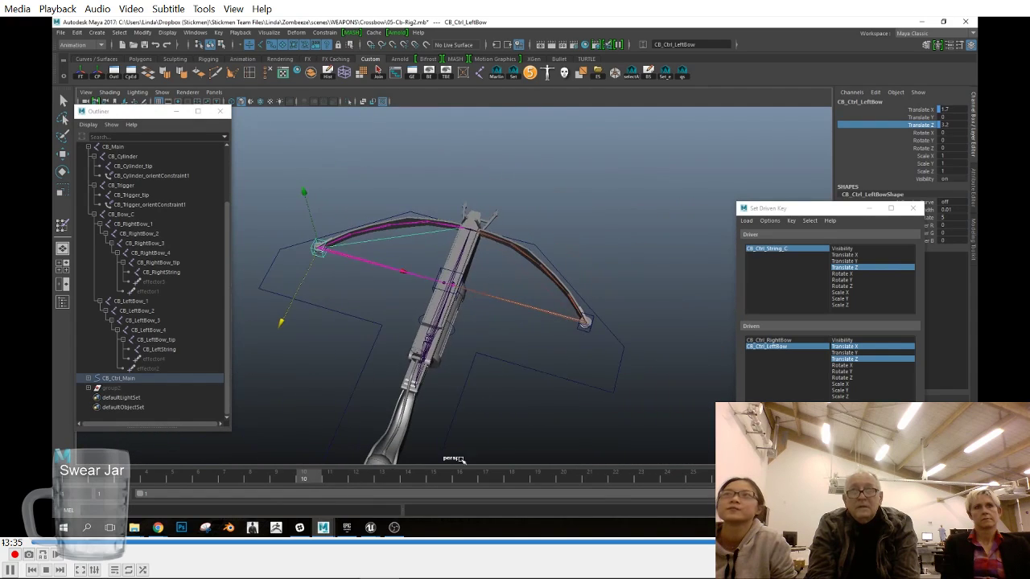
Step: Go to frame 20 and pull CB_Ctrl_RightBow inward and back, setting its Translate Z to 8.5
key("space")
left_click_drag(532, 416, 591, 413)
left_click_drag(354, 485, 563, 487)
left_click(667, 258)
left_click_drag(692, 254, 656, 297)
left_click_drag(685, 271, 675, 275)
left_click_drag(648, 305, 648, 312)
left_click_drag(676, 277, 672, 277)
type("8.5")
key("Return")
Step: Set CB_Ctrl_RightBow's Translate X to -5.5 and undo the extra nudge of the control
left_click(952, 109)
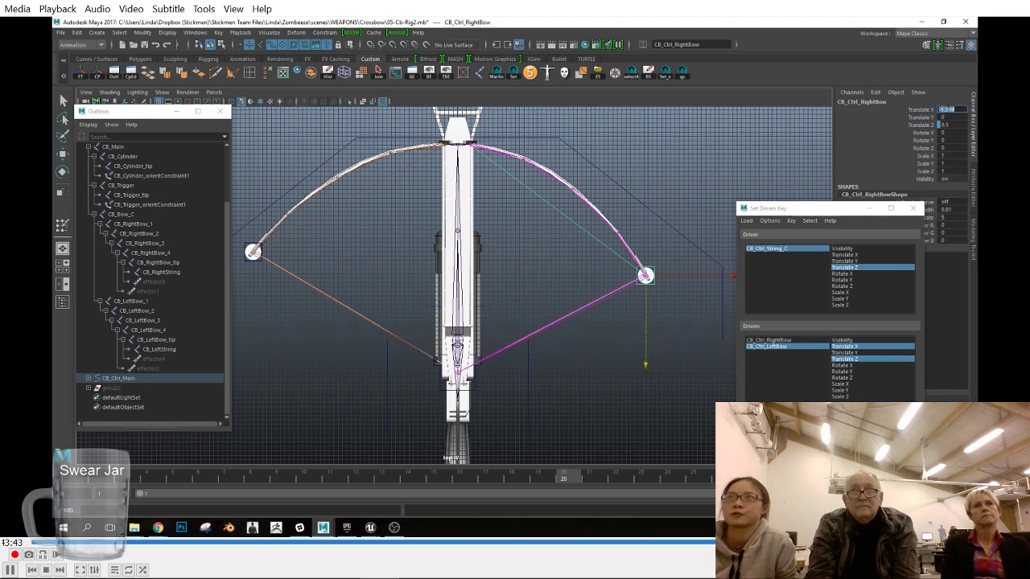
type("-5.5")
key("Return")
left_click(919, 109)
left_click_drag(648, 306, 650, 313)
key("ctrl+z")
key("space")
left_click_drag(598, 334, 614, 335)
key("space")
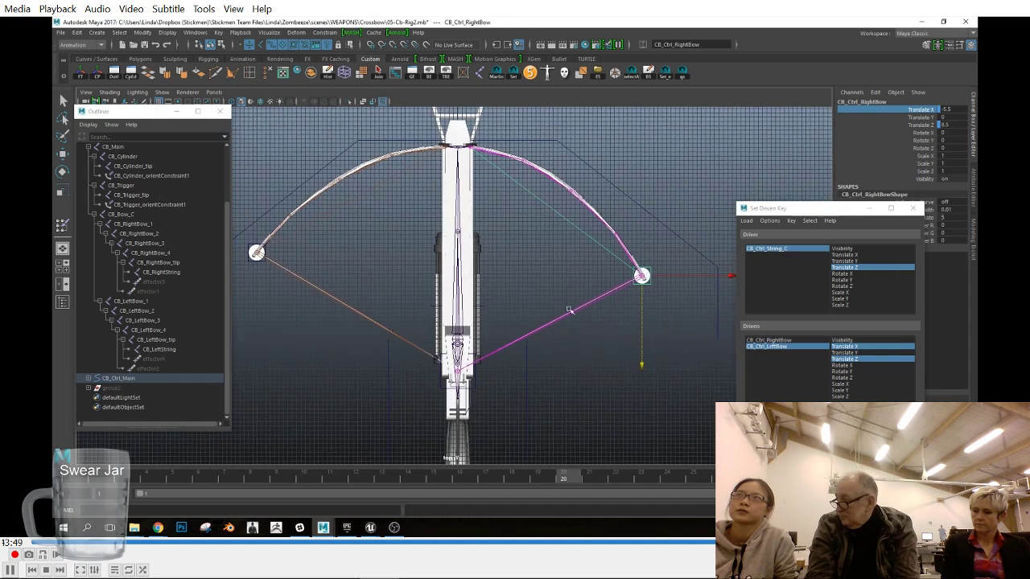
Step: Pose CB_Ctrl_LeftBow with Translate X 5.5 and Translate Z 8.5, and set its driven key at frame 20
left_click(291, 256)
left_click_drag(358, 257, 374, 257)
left_click_drag(307, 296, 311, 301)
left_click(944, 109)
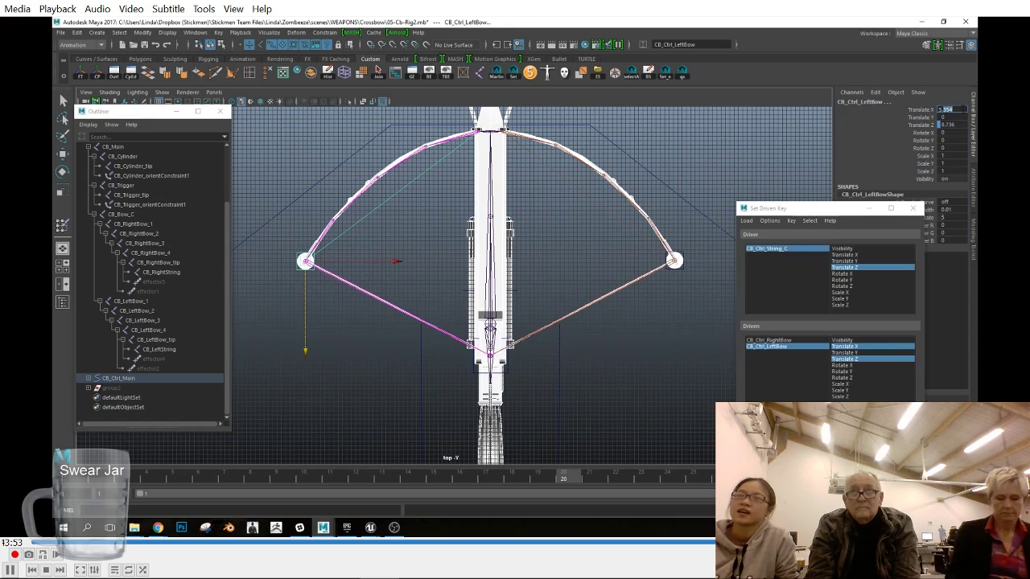
type(".5")
key("Return")
left_click_drag(955, 124, 943, 125)
type(".5")
key("Return")
left_click(761, 416)
Step: Repose CB_Ctrl_RightBow at frame 20 with Translate X -5.5 and Translate Z 8.5, and set its driven key
left_click_drag(555, 477, 566, 516)
left_click(691, 237)
left_click_drag(690, 288, 689, 317)
left_click_drag(718, 268, 692, 272)
left_click(941, 109)
type("-5.5")
key("Return")
left_click(948, 124)
type("8.5")
key("Return")
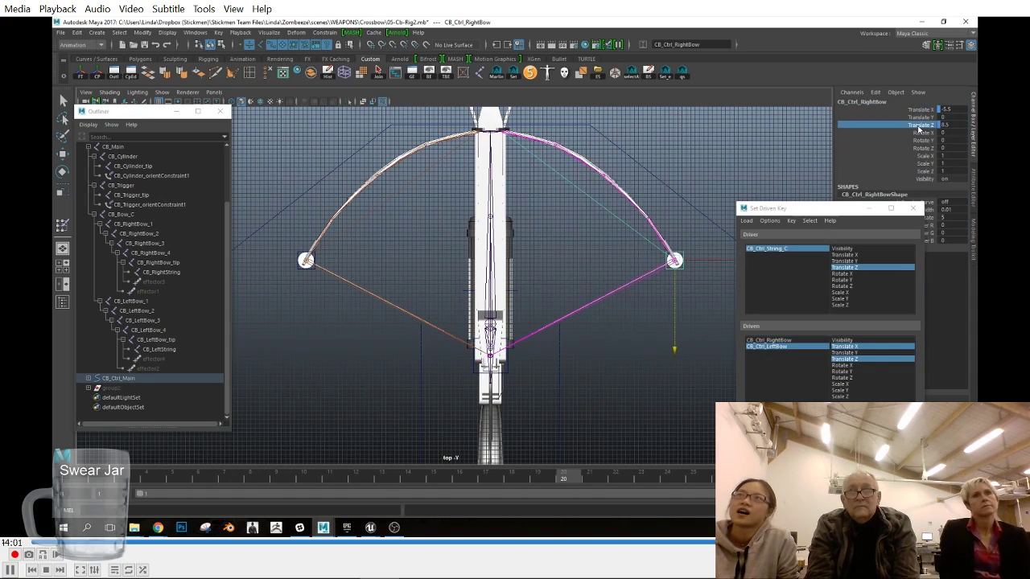
left_click(762, 417)
Step: Go to frame 15 and reshape the string control's Graph Editor curve with linear and flat tangents on the frame 10 and 20 keys
mouse_move(564, 478)
left_mouse_down()
mouse_move(278, 480)
mouse_move(566, 492)
mouse_move(314, 458)
mouse_move(410, 466)
mouse_move(322, 478)
mouse_move(330, 483)
mouse_move(537, 499)
mouse_move(495, 483)
mouse_move(529, 484)
mouse_move(439, 481)
mouse_move(547, 481)
mouse_move(422, 476)
mouse_move(443, 478)
left_mouse_up()
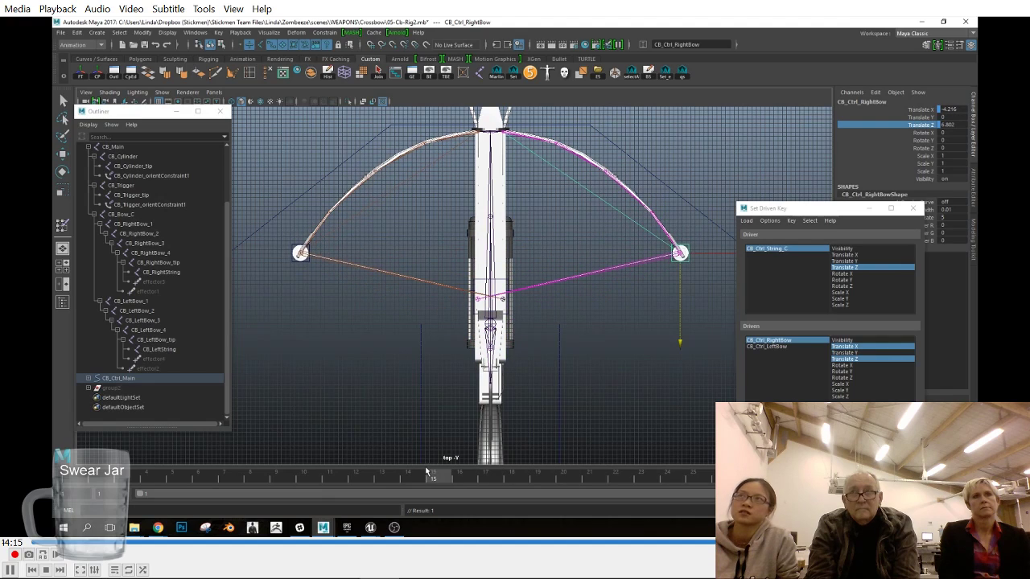
left_click(412, 73)
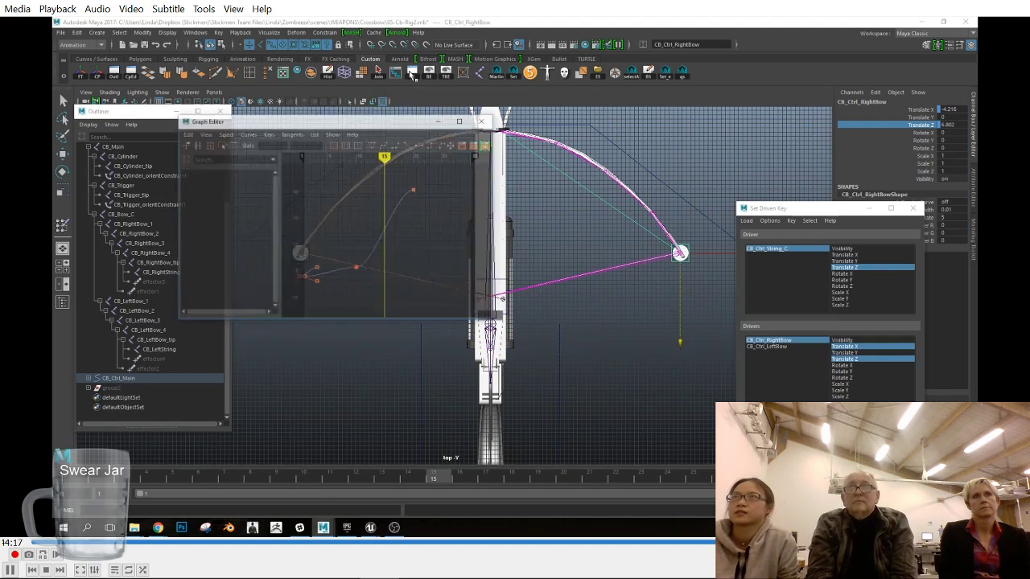
left_click_drag(375, 116, 304, 52)
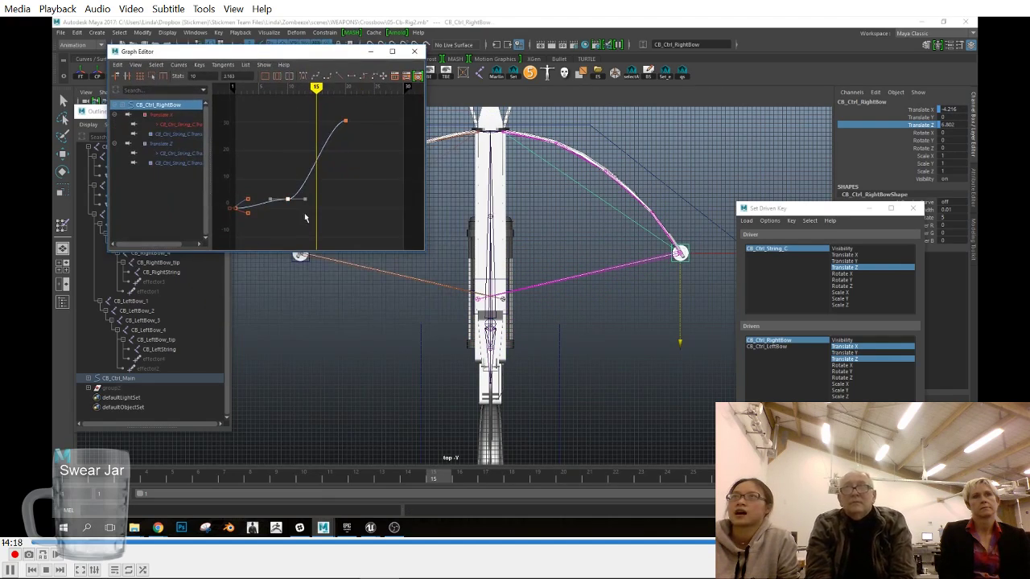
left_click(314, 76)
left_click(345, 121)
left_click(340, 76)
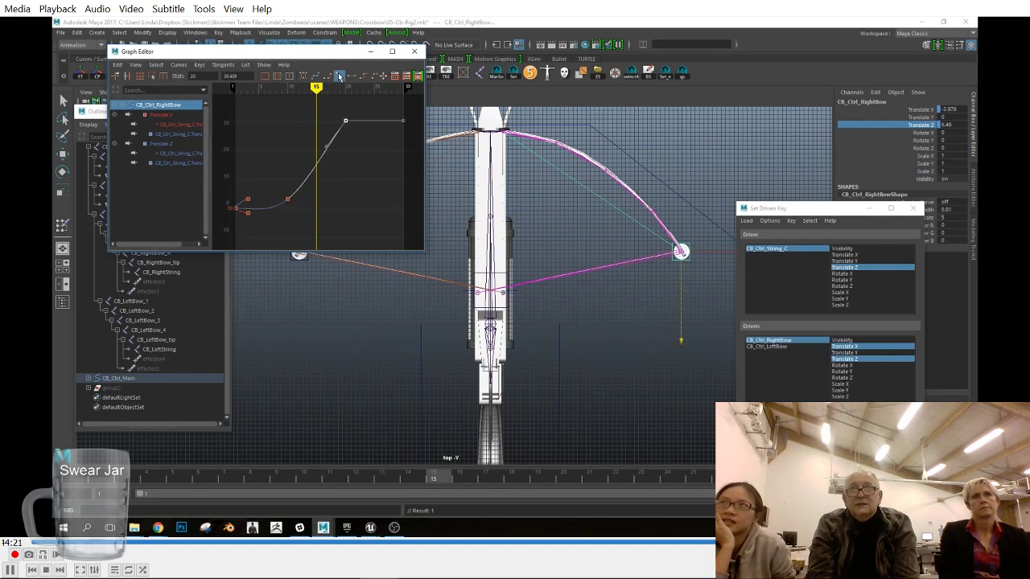
left_click(340, 76)
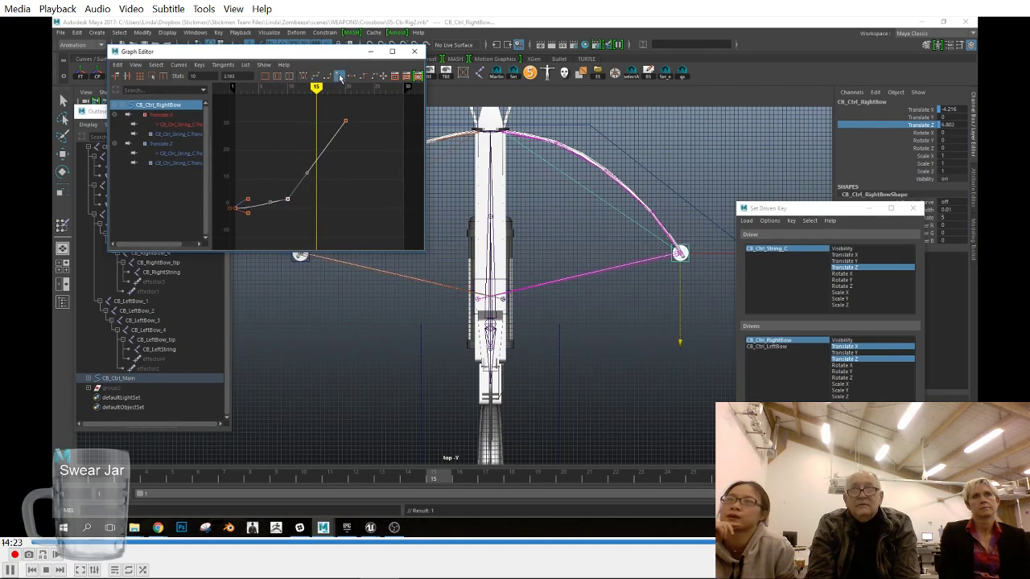
left_click(352, 77)
left_click_drag(338, 113, 360, 132)
left_click(353, 77)
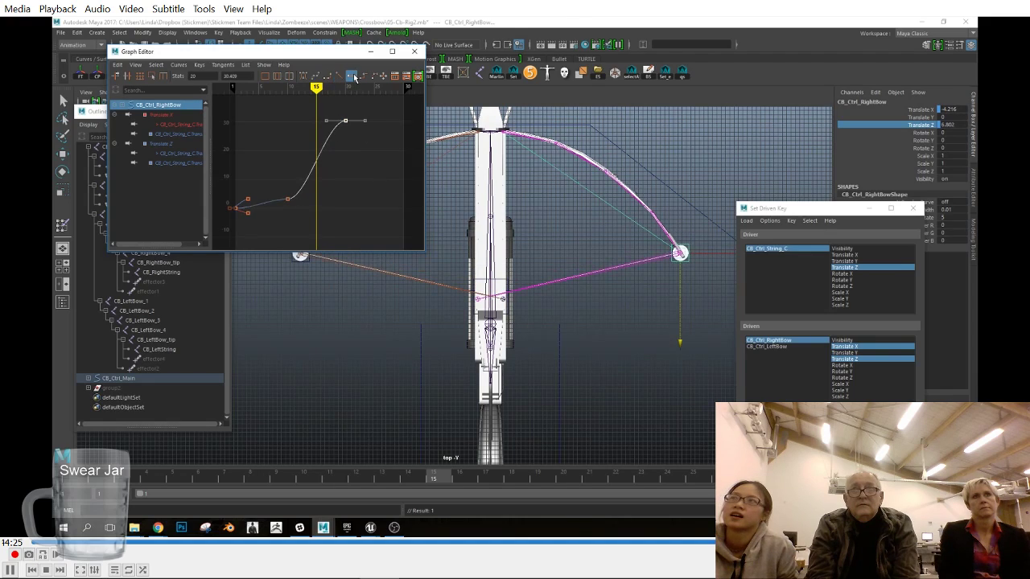
left_click(415, 50)
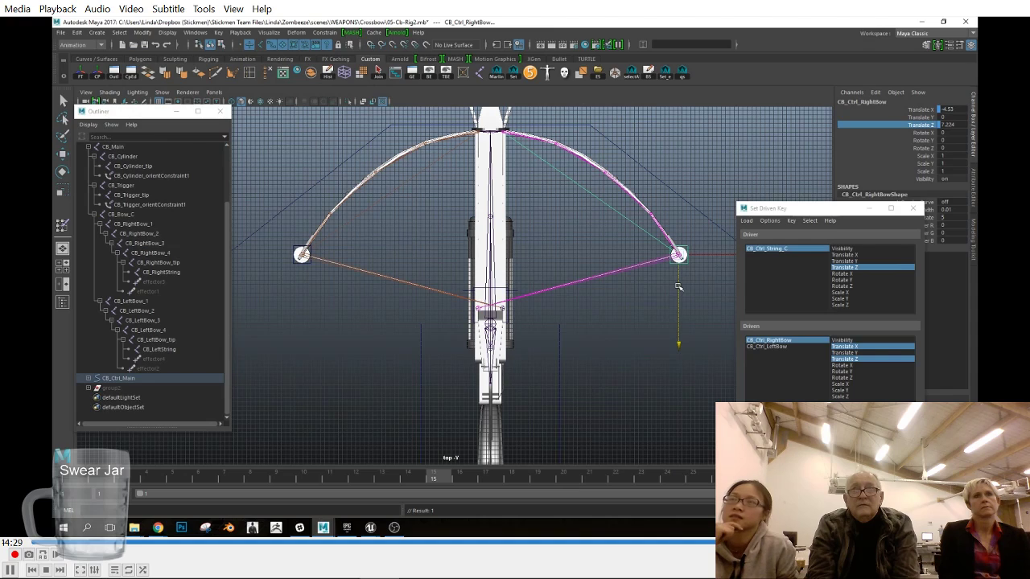
Step: Adjust CB_Ctrl_RightBow at frame 15 to Translate X -2.4 and Translate Z 4.5, and set its driven key
left_click_drag(678, 287, 681, 282)
middle_click_drag(686, 281, 630, 290, "alt")
left_click_drag(671, 261, 673, 258)
left_click_drag(626, 288, 665, 254)
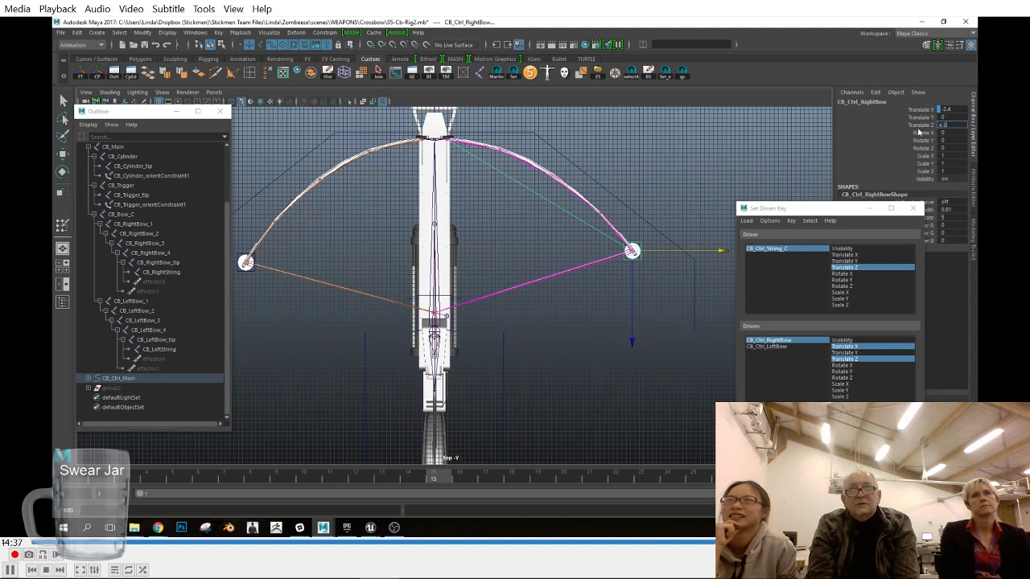
key("Return")
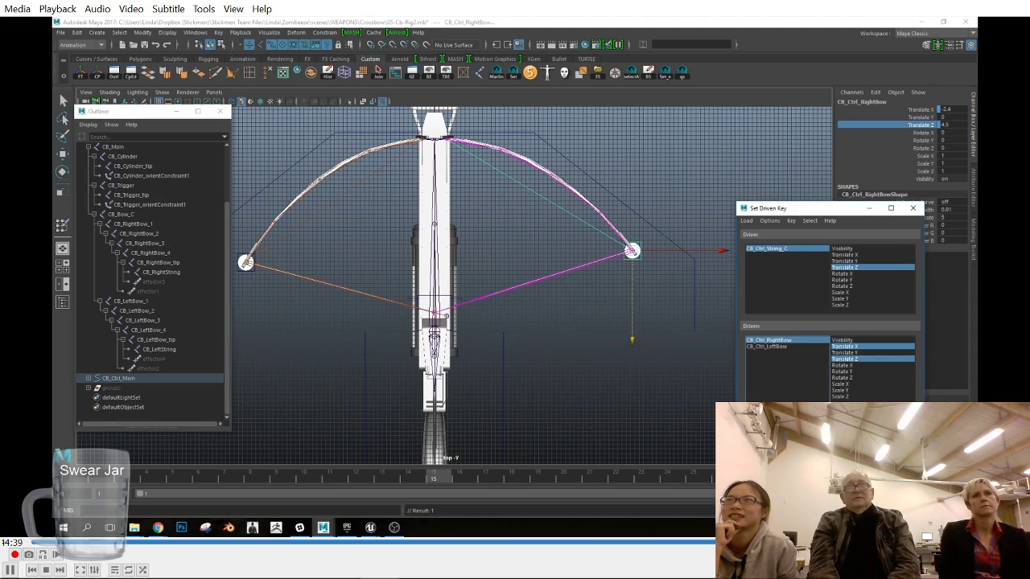
Step: Set CB_Ctrl_LeftBow to Translate X 2.4 and Translate Z 4.5, and set its driven key
left_click(768, 347)
middle_click_drag(459, 352, 515, 355, "alt")
left_click(953, 110)
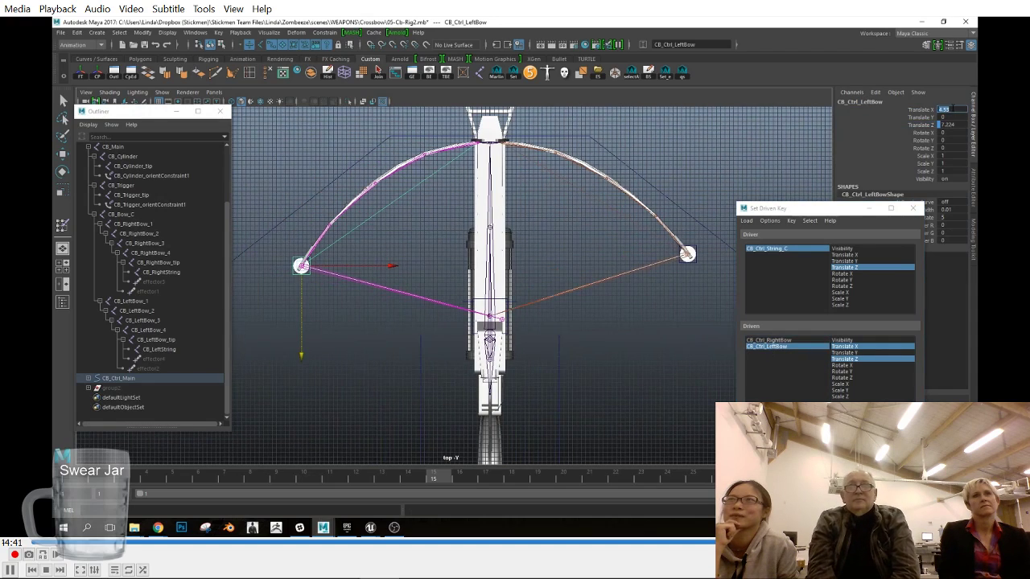
type("2.4")
key("Return")
left_click(951, 125)
type("4.5")
key("Return")
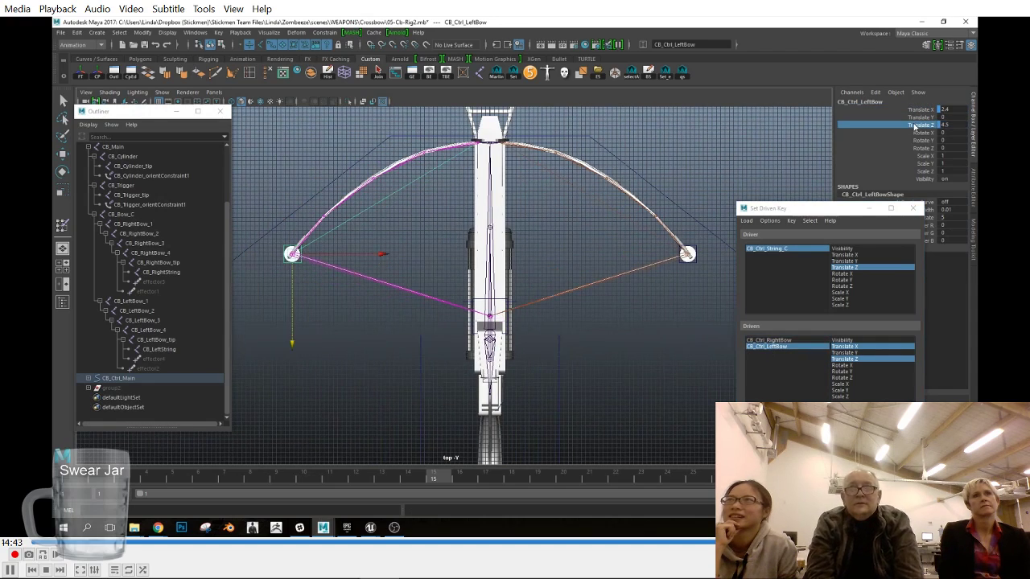
left_click(764, 417)
Step: Try repositioning CB_Ctrl_LeftBow at frame 10 and undo the changes
left_click_drag(358, 480, 305, 487)
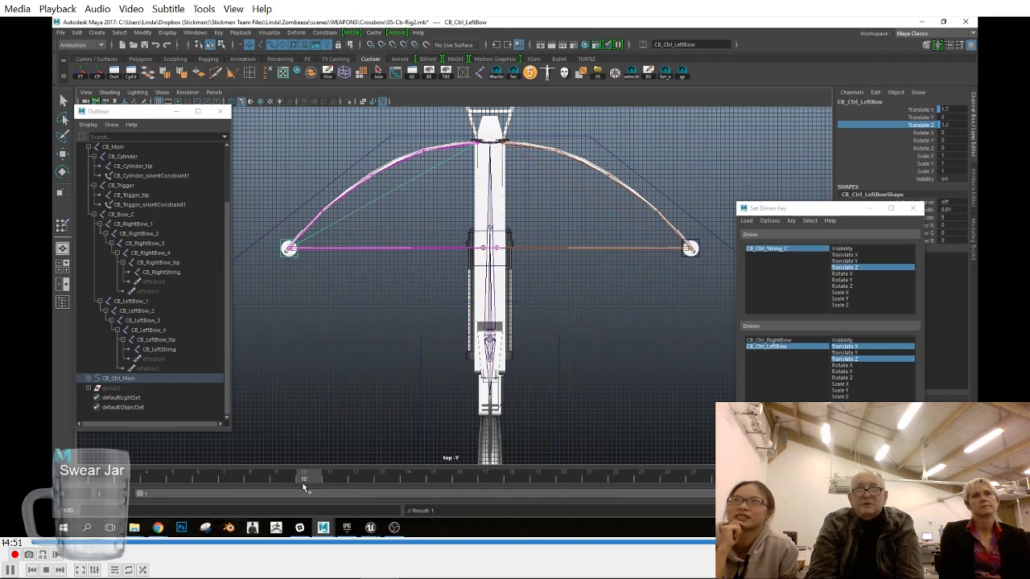
right_click_drag(596, 325, 600, 325, "alt")
middle_click_drag(418, 293, 413, 303, "alt")
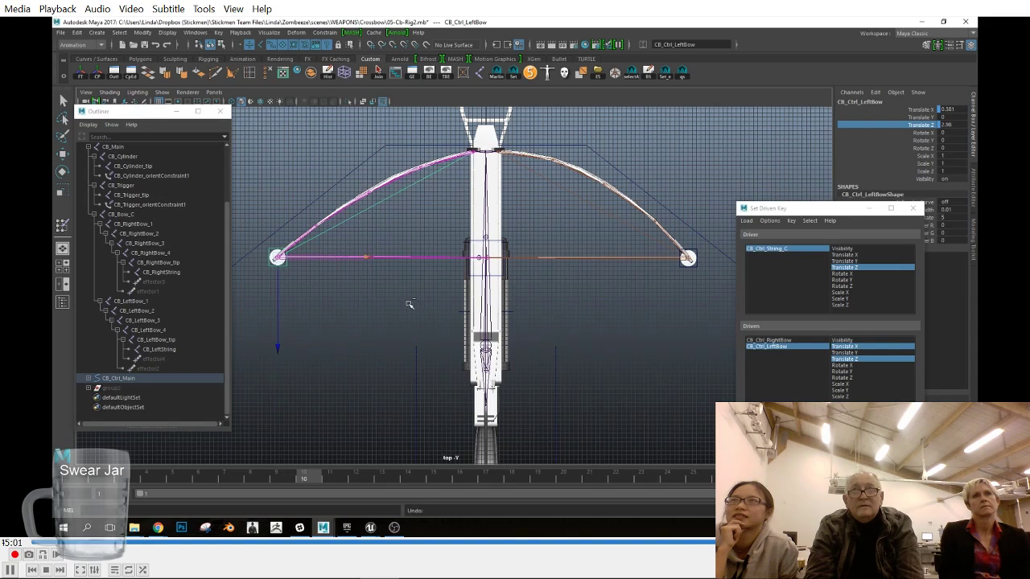
key("ctrl+z")
key("ctrl+z")
Step: Scrub through the string pull and examine the limb motion in the top and perspective views
left_click_drag(312, 480, 620, 478)
key("space")
mouse_move(557, 333)
left_mouse_down()
mouse_move(553, 299)
mouse_move(443, 375)
left_mouse_up()
left_click_drag(204, 480, 637, 498)
left_click_drag(635, 426, 430, 363, "alt")
key("space")
left_click(485, 375)
right_click_drag(430, 363, 555, 407, "alt")
middle_click_drag(555, 407, 504, 331, "alt")
right_click_drag(504, 330, 548, 354, "alt")
Step: Go to frame 20 and examine both limb tips and the fully drawn string up close
left_click(564, 480)
key("space")
left_click_drag(525, 378, 565, 380)
middle_click_drag(322, 277, 386, 294, "alt")
right_click_drag(354, 290, 412, 305, "alt")
left_click_drag(403, 296, 367, 294)
key("space")
left_click_drag(515, 349, 481, 350)
right_click_drag(664, 404, 257, 322, "alt")
middle_click_drag(637, 273, 627, 312, "alt")
right_click_drag(628, 312, 676, 322, "alt")
Step: Pull CB_Ctrl_RightBow further inward at frame 20, setting its Translate X to -6
left_click(678, 238)
right_click_drag(644, 290, 706, 347, "alt")
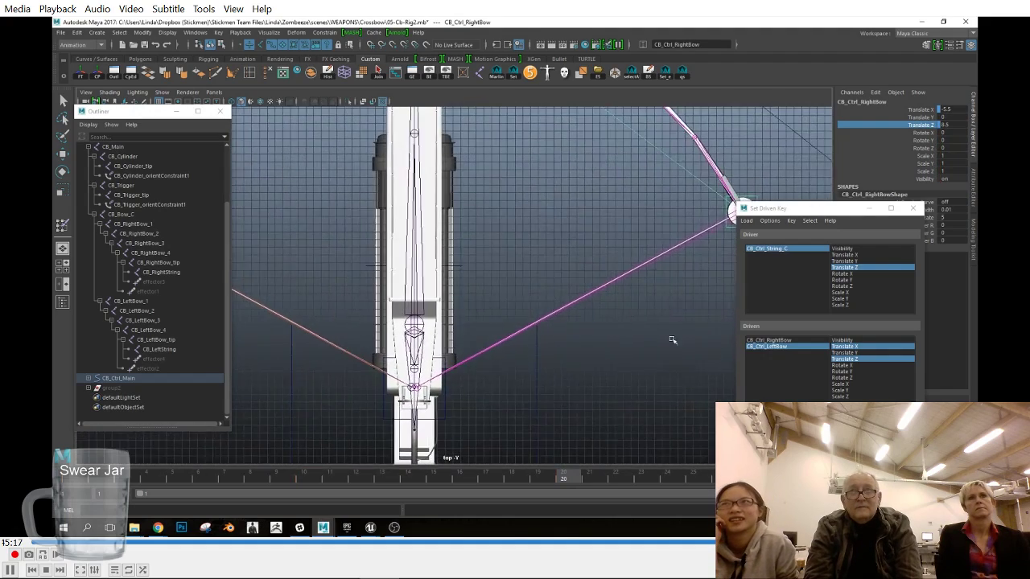
middle_click_drag(705, 346, 598, 268, "alt")
right_click_drag(668, 180, 430, 210, "alt")
middle_click_drag(481, 210, 482, 252, "alt")
left_click_drag(646, 246, 644, 246)
left_click_drag(579, 292, 579, 295)
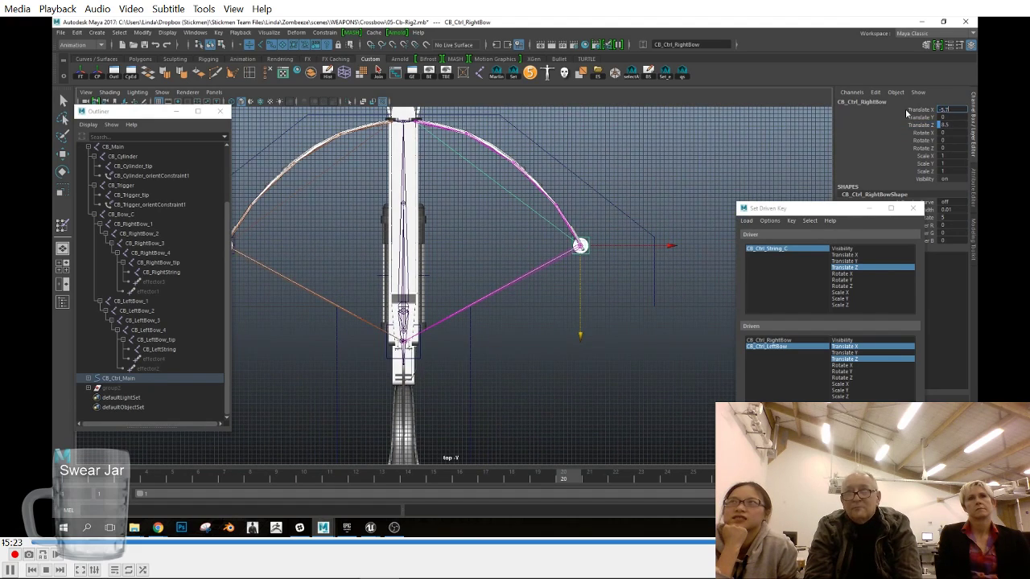
right_click_drag(364, 332, 609, 346, "alt")
left_click(954, 109)
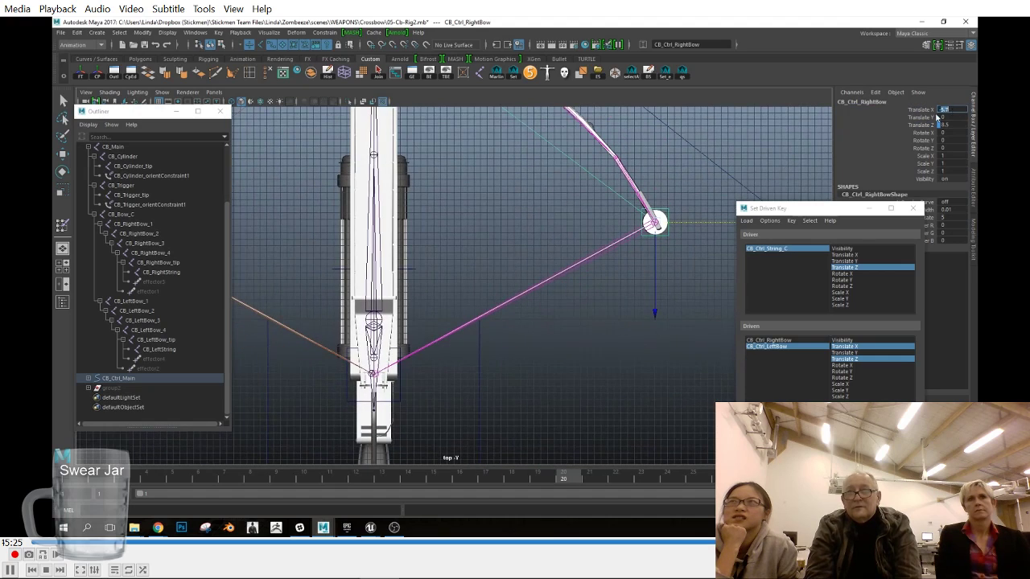
type("-5.5")
key("Return")
Step: Set CB_Ctrl_LeftBow's Translate X to 6 to match the opposite limb
right_click_drag(619, 211, 482, 233, "alt")
middle_click_drag(386, 251, 479, 263, "alt")
left_click(334, 268)
left_click(953, 109)
type("6")
key("Return")
Step: Update the driven keys of CB_Ctrl_RightBow and CB_Ctrl_LeftBow with the revised frame 20 pose
middle_click_drag(638, 268, 574, 247, "alt")
left_click(665, 253)
middle_click_drag(678, 257, 680, 266, "alt")
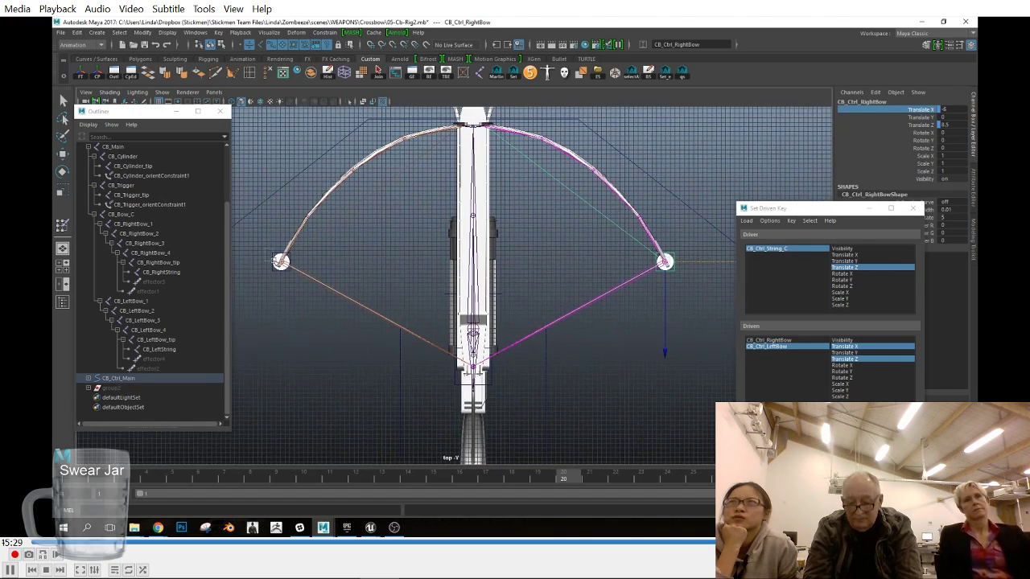
left_click(769, 339)
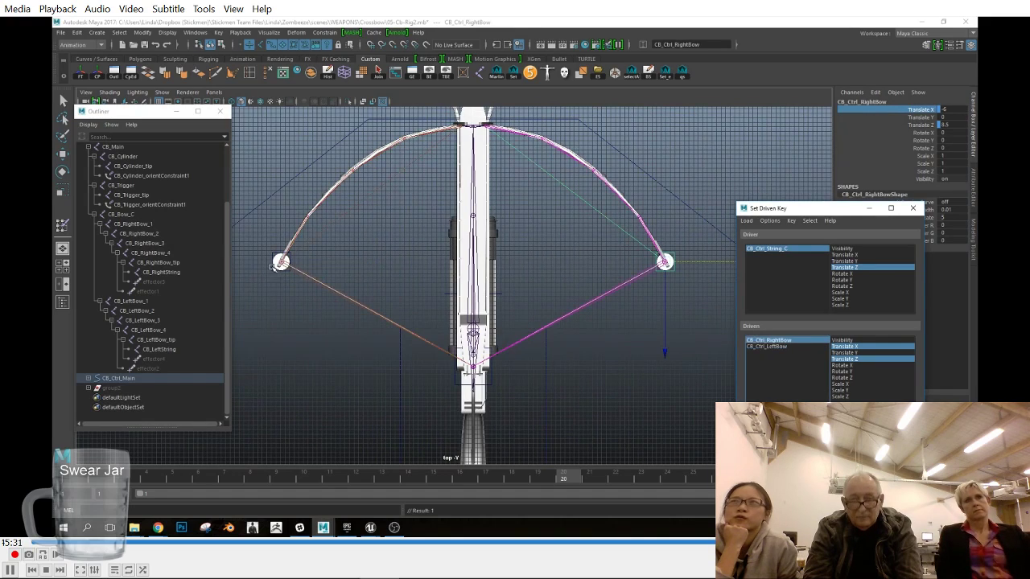
left_click(276, 266)
Step: Check both limb controls at frames 10 and 15 and scrub back through the string pull
left_click(304, 480)
left_click(697, 234)
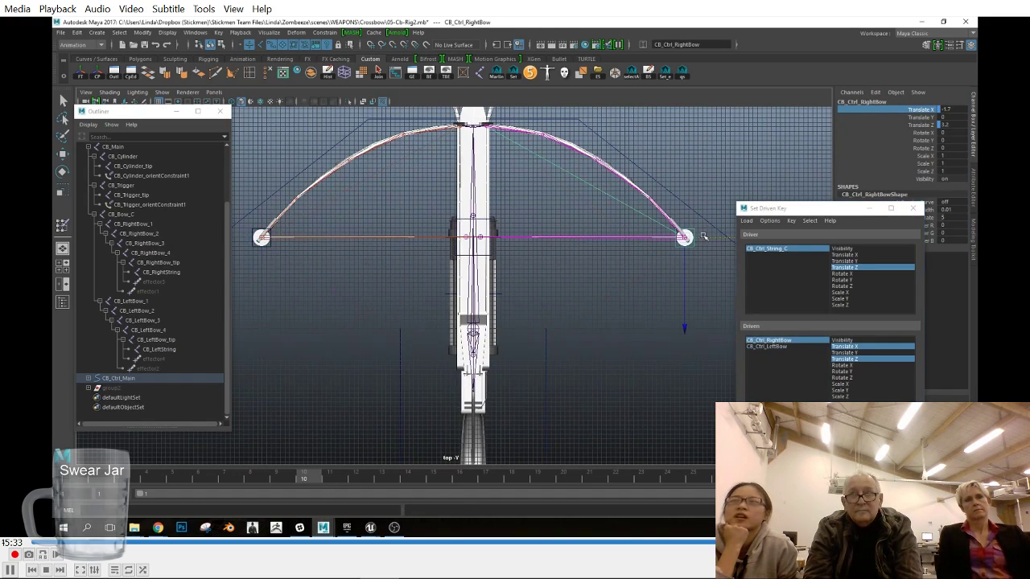
left_click(433, 480)
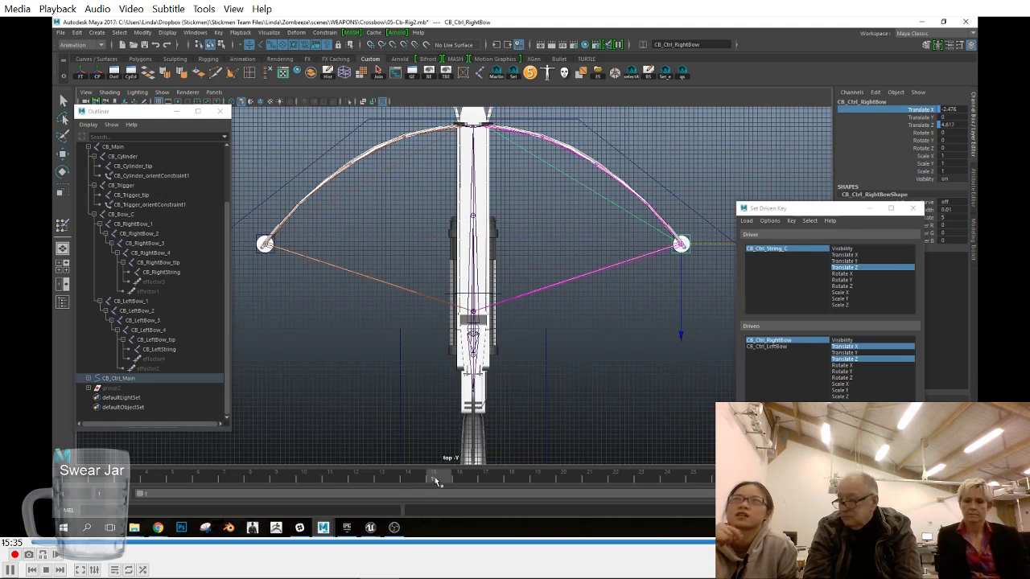
left_click(262, 256)
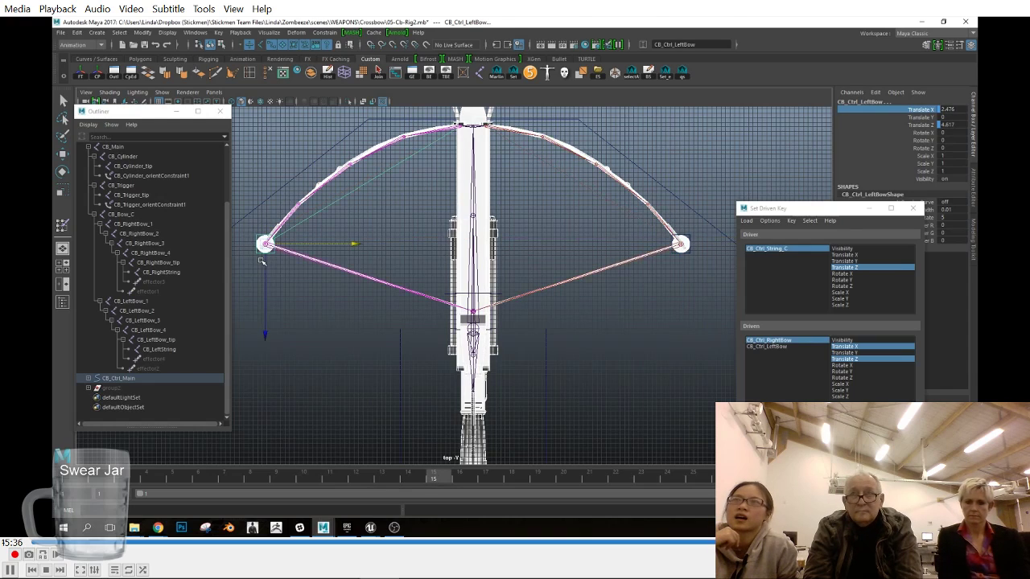
left_click(684, 250)
left_click_drag(486, 477, 329, 501)
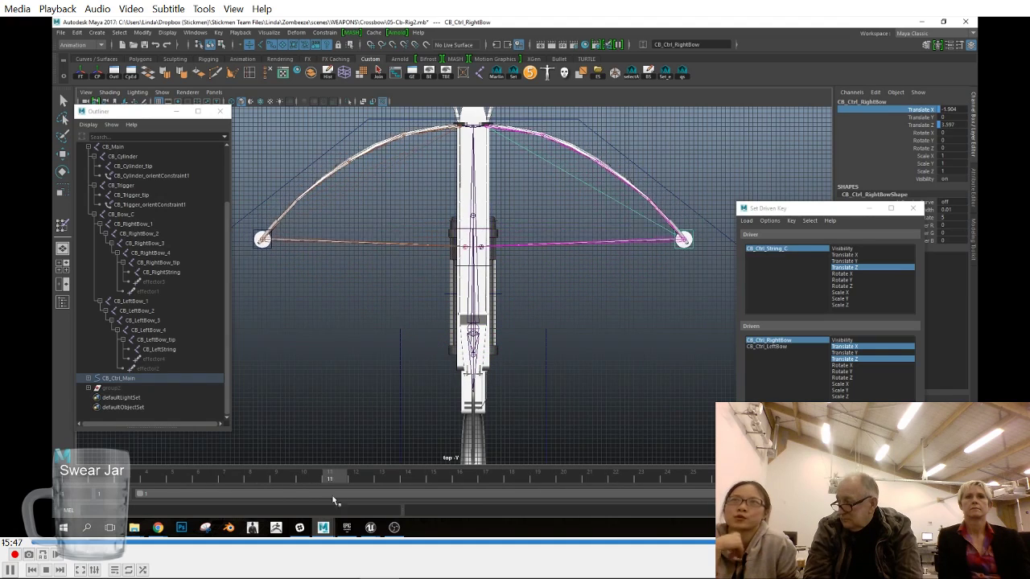
type("10")
key("Return")
left_click_drag(95, 481, 62, 489)
left_click_drag(257, 504, 162, 512)
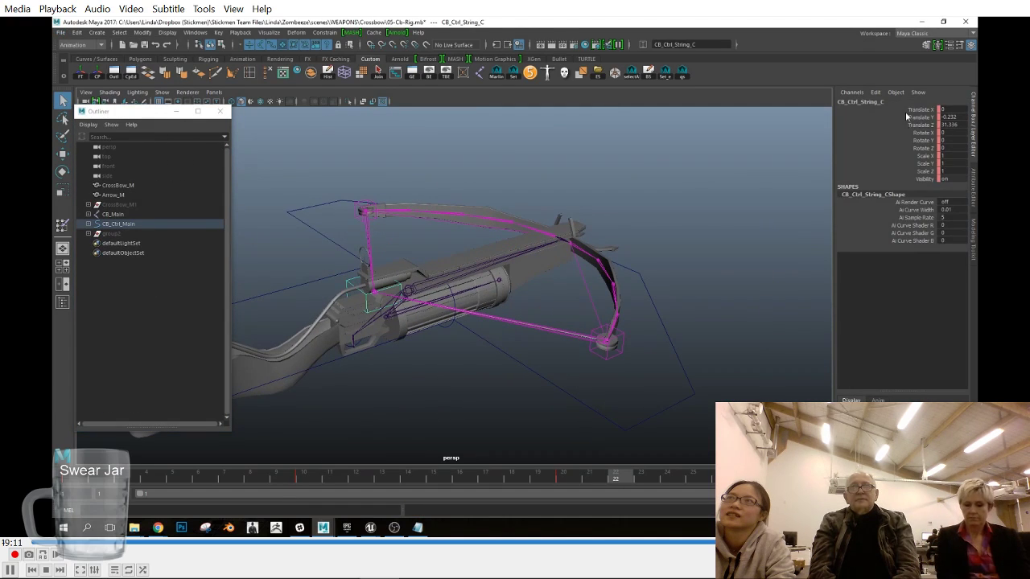
Step: Orbit around the crossbow in 05-Cb-Rig.mb and undo the last two operations
left_click_drag(648, 349, 335, 328, "alt")
key("ctrl+z")
key("ctrl+z")
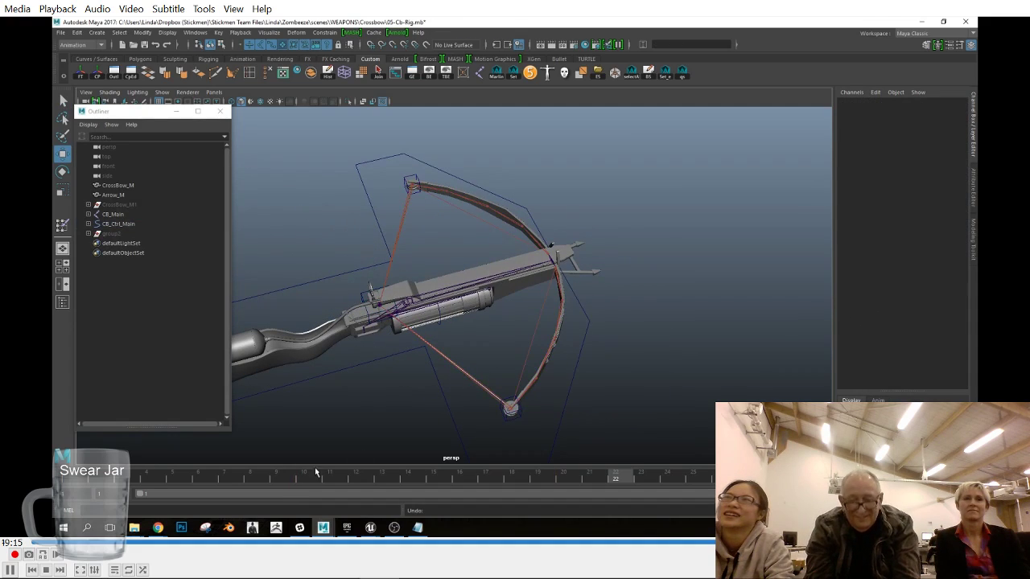
Step: Undo the last three operations, and clear the animation keys from all channels of CB_Ctrl_String_C
key("ctrl+z")
key("ctrl+z")
key("ctrl+z")
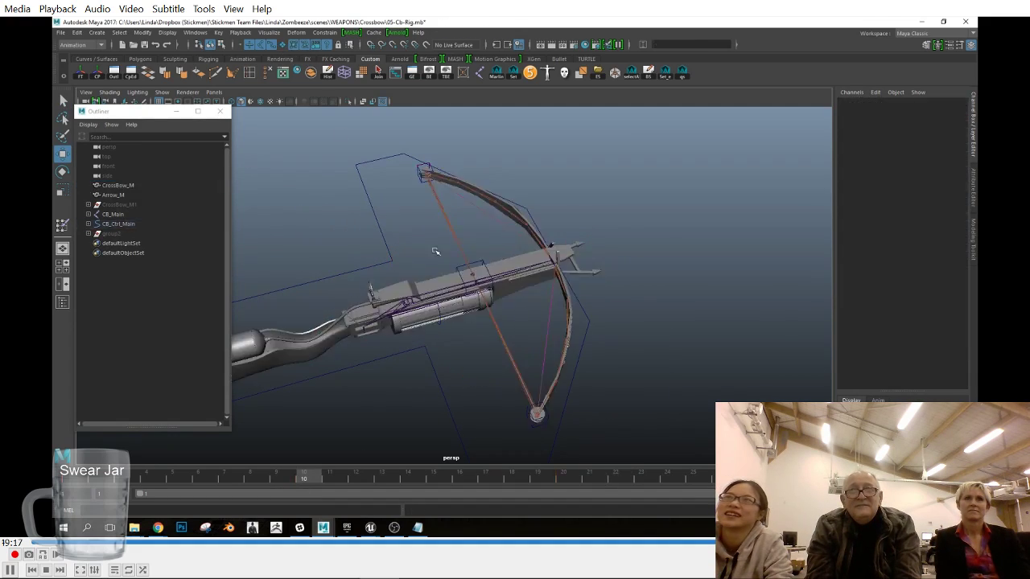
left_click_drag(905, 110, 907, 178)
right_click(908, 175)
left_click(898, 326)
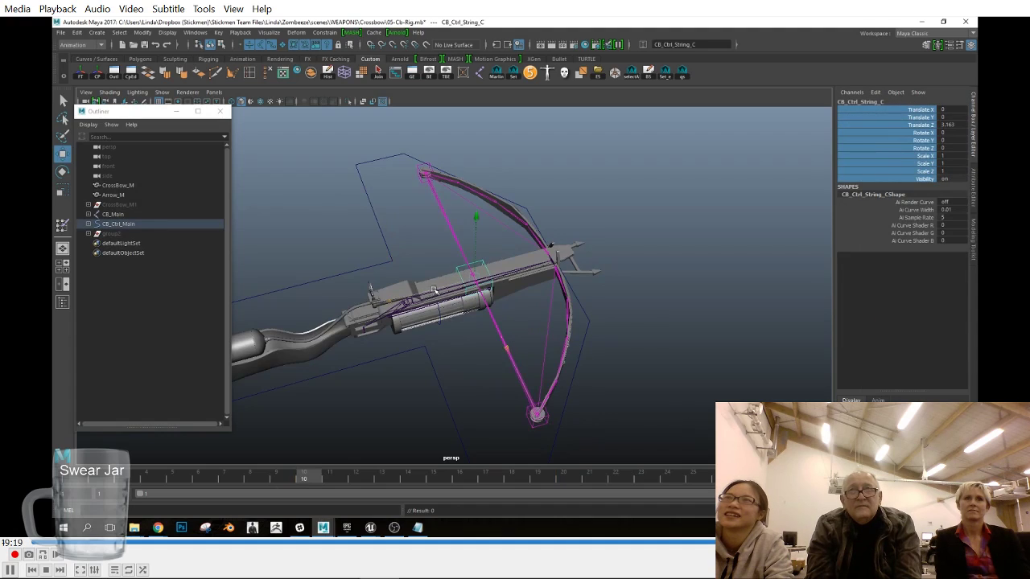
Step: Try pulling CB_Ctrl_String_C back along the stock twice, undoing each move
left_click_drag(433, 291, 348, 308)
key("ctrl+z")
left_click_drag(436, 292, 346, 311)
key("ctrl+z")
Step: Examine CB_Ctrl_Cylinder around the crossbow's cylinder in the perspective and side views
left_click_drag(391, 348, 494, 331, "alt")
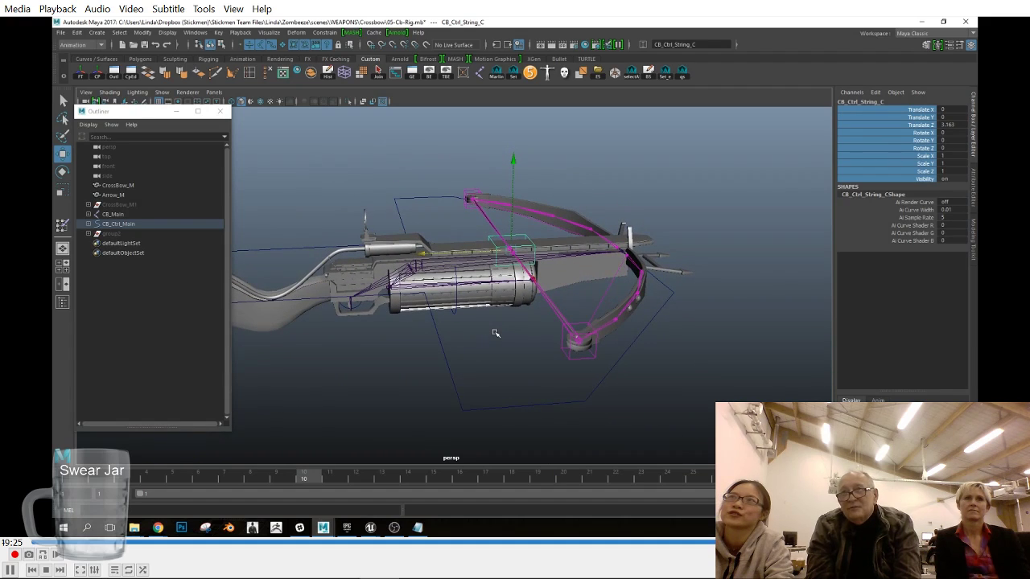
right_click_drag(438, 325, 515, 346, "alt")
left_click_drag(515, 346, 585, 338, "alt")
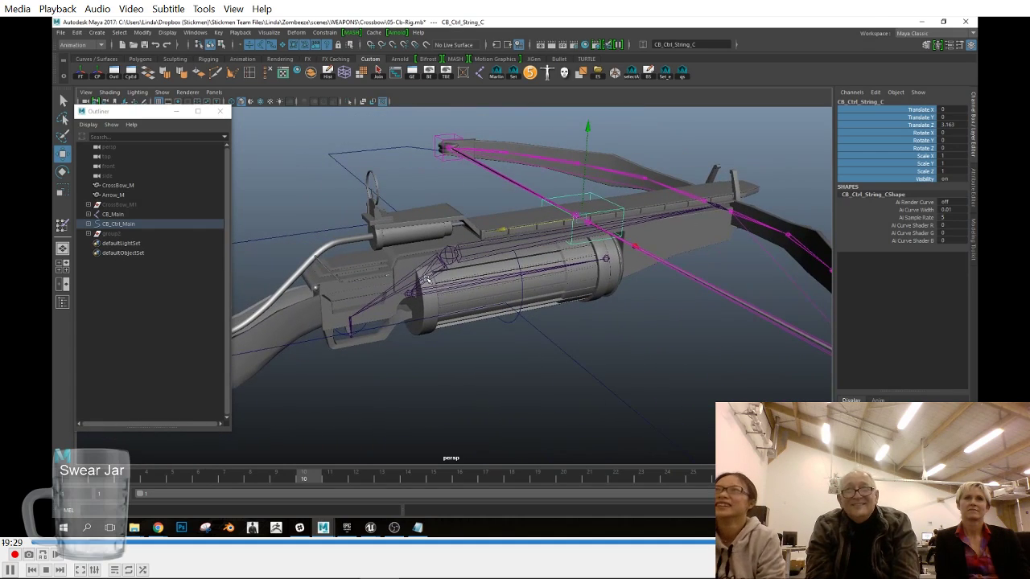
left_click_drag(471, 314, 495, 338, "alt")
right_click_drag(495, 338, 471, 326, "alt")
left_click(506, 314)
left_click_drag(506, 313, 601, 404, "alt")
key("space")
right_click_drag(596, 403, 265, 310, "alt")
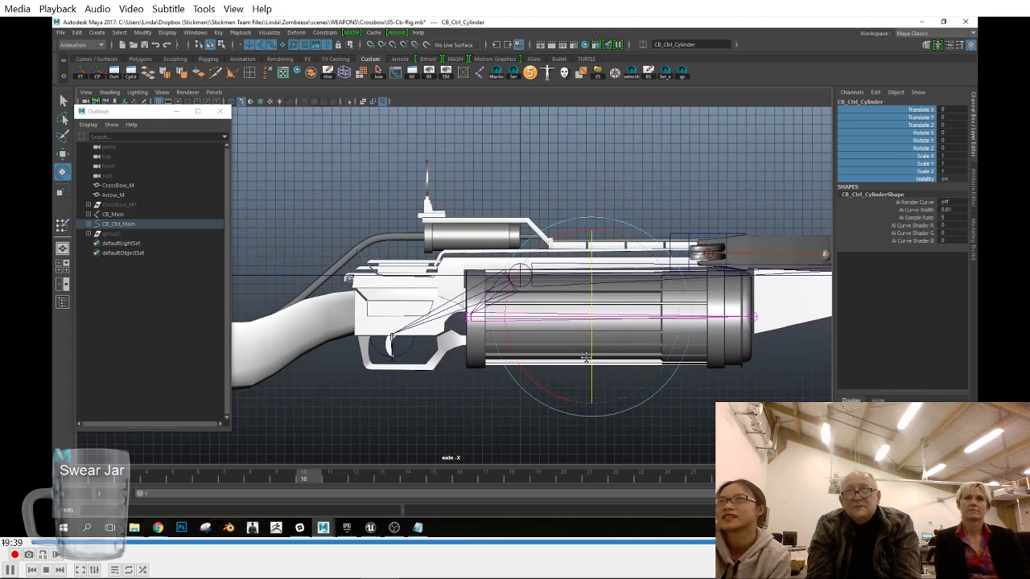
key("space")
left_click_drag(586, 380, 586, 354)
left_click_drag(587, 378, 595, 387, "alt")
right_click_drag(595, 386, 488, 381, "alt")
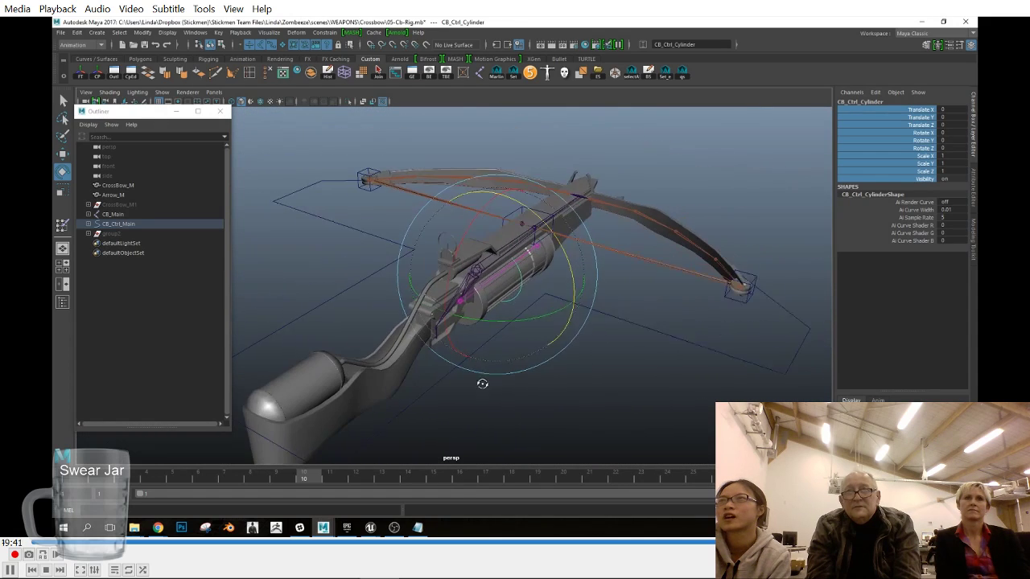
left_click_drag(488, 381, 498, 371, "alt")
Step: Try rotating CB_Ctrl_Main to test whether the crossbow follows, and undo the rotation
left_click(573, 316)
mouse_move(529, 235)
left_mouse_down()
mouse_move(545, 271)
mouse_move(538, 248)
left_mouse_up()
key("ctrl+z")
Step: Parent the CB_Main joint hierarchy under CB_Ctrl_Main
right_click_drag(636, 324, 438, 219, "alt")
left_click_drag(438, 219, 424, 234, "alt")
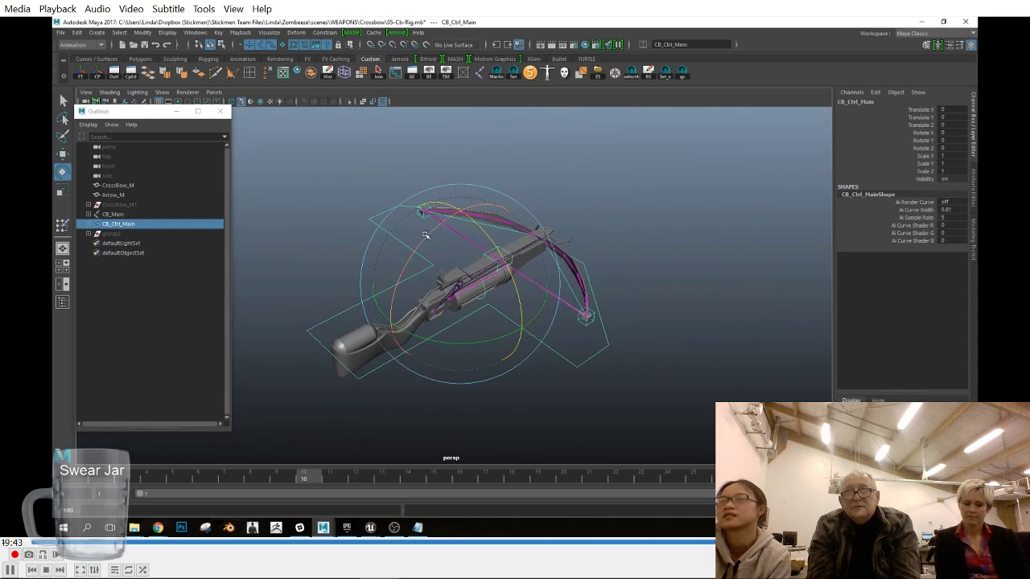
right_click_drag(594, 332, 684, 362, "alt")
left_click(153, 214)
left_click(158, 225, "ctrl")
key("p")
Step: Try transforming the rig through its controls to test the new parenting, and undo the changes
left_click(561, 348)
mouse_move(432, 211)
left_mouse_down()
mouse_move(372, 240)
mouse_move(450, 206)
left_mouse_up()
right_click_drag(616, 329, 492, 274, "alt")
left_click_drag(547, 251, 574, 317)
left_click_drag(512, 303, 373, 363)
key("ctrl+z")
key("ctrl+z")
Step: Hide joints and IK handles in the perspective viewport
left_click(609, 395)
left_click(505, 251)
key("w")
left_click(574, 374)
left_click_drag(575, 374, 554, 342, "alt")
left_click(162, 92)
left_click(172, 240)
left_click(163, 93)
left_click(198, 251)
Step: Examine the object display attributes and Outliner color setting of CB_Ctrl_String_C's shape node
mouse_move(561, 358)
left_mouse_down("alt")
mouse_move(552, 372)
mouse_move(571, 351)
left_mouse_up("alt")
left_click(525, 244)
key("ctrl+a")
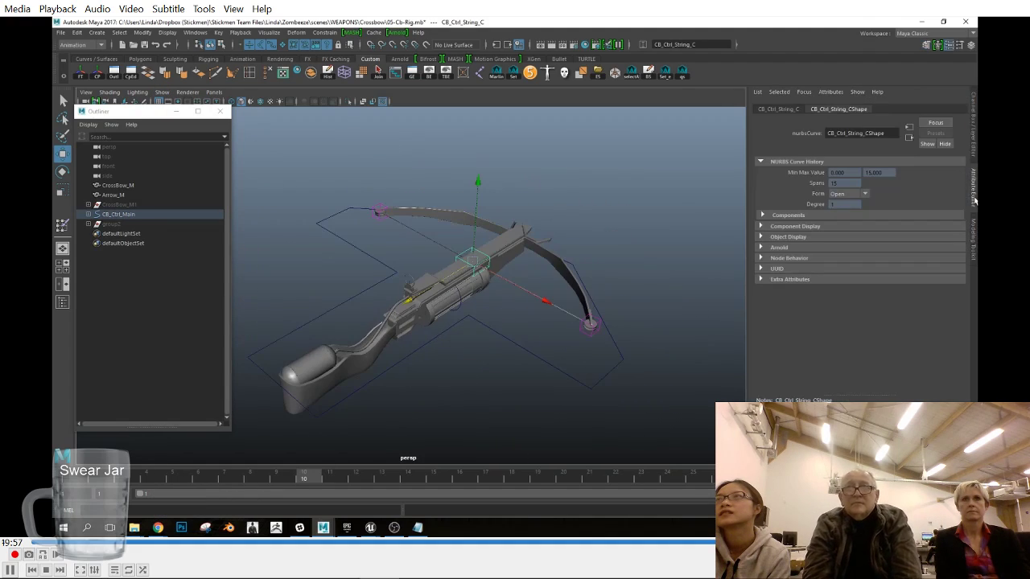
left_click(786, 238)
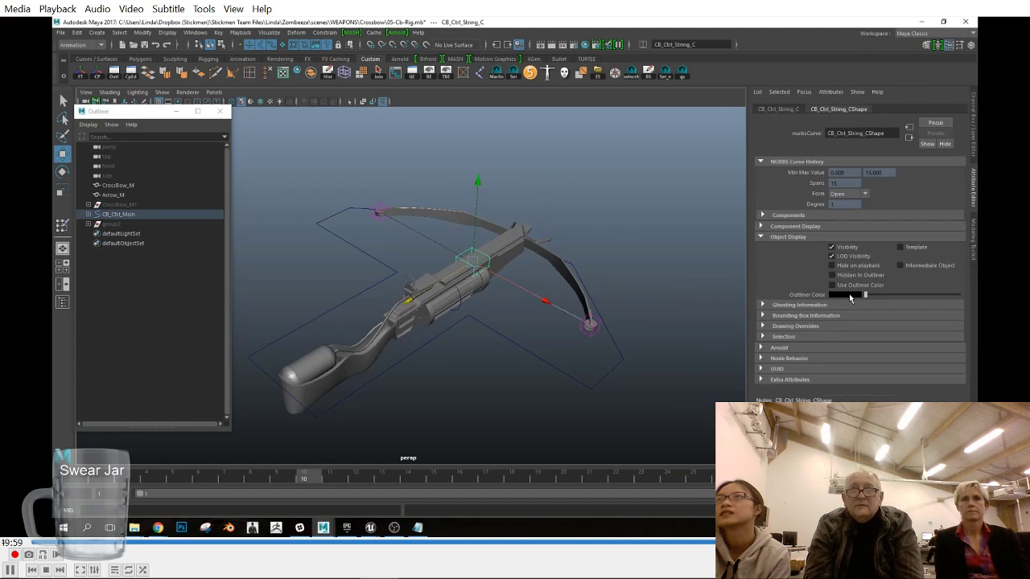
left_click(850, 296)
left_click(598, 210)
left_click_drag(597, 210, 595, 220, "alt")
left_click(475, 248)
left_click(801, 227)
left_click(801, 228)
left_click(844, 296)
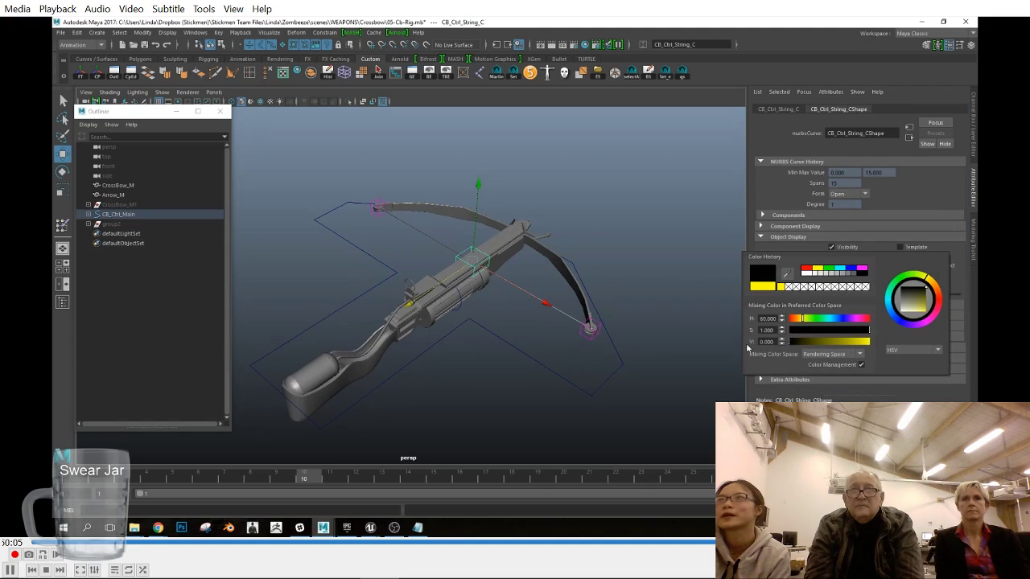
Step: Review the display and ghosting attributes on CB_Ctrl_String_C's transform node, and return to the channel values
left_click(780, 110)
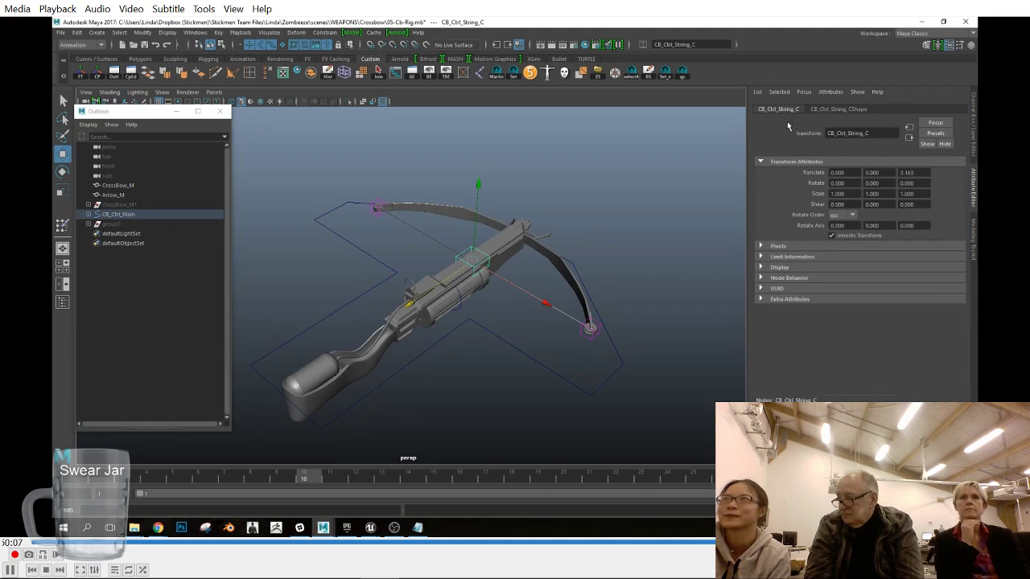
left_click(779, 267)
scroll(793, 326, "down", 3)
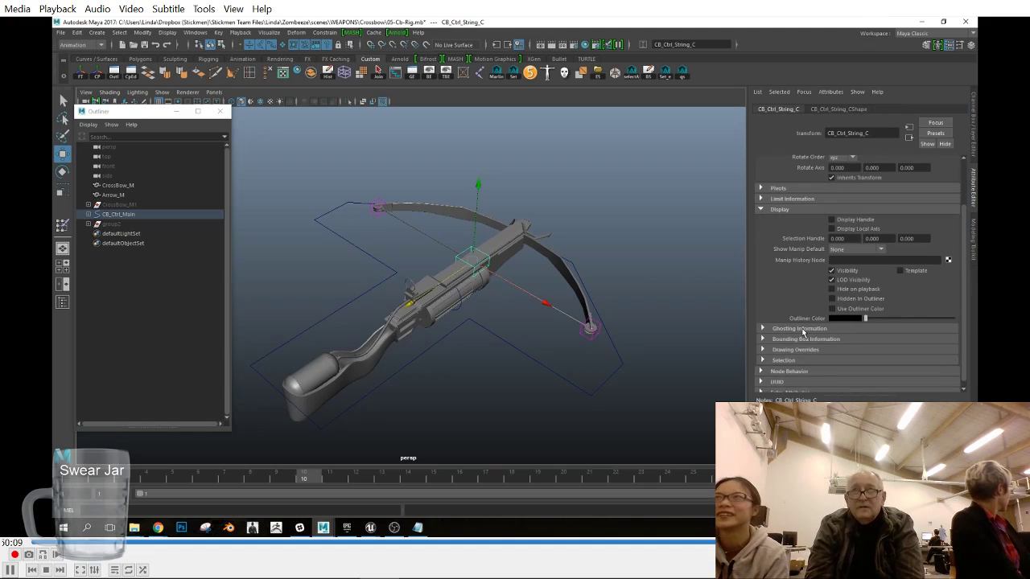
scroll(802, 332, "down", 1)
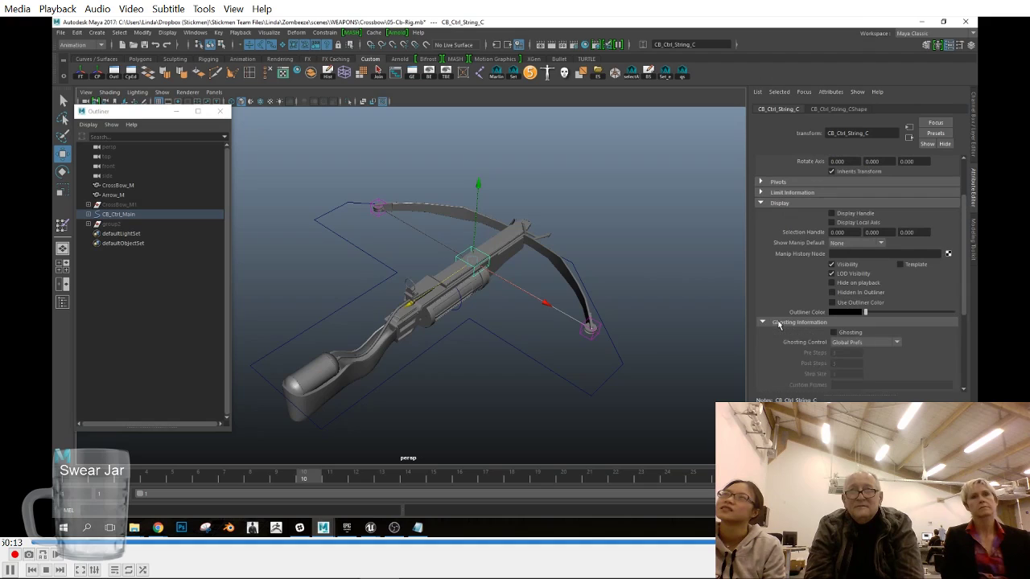
key("ctrl+a")
Step: Hide the limb controls CB_Ctrl_RightBow and CB_Ctrl_LeftBow
left_click(769, 184)
left_click_drag(769, 184, 725, 317, "alt")
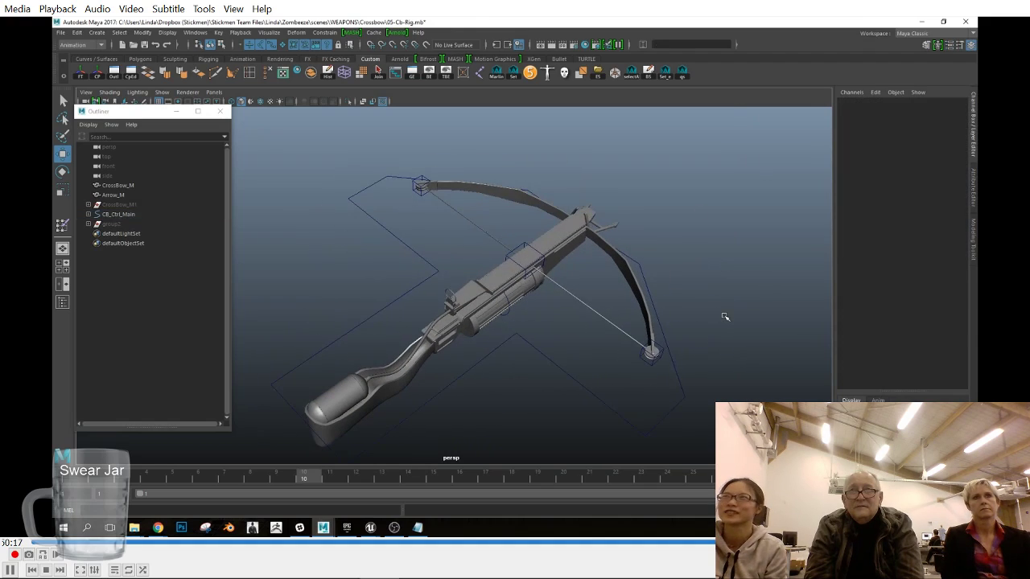
right_click_drag(725, 317, 625, 347, "alt")
left_click_drag(626, 347, 644, 361, "alt")
right_click_drag(644, 362, 662, 354, "alt")
left_click(649, 309)
left_click_drag(658, 321, 680, 342, "alt")
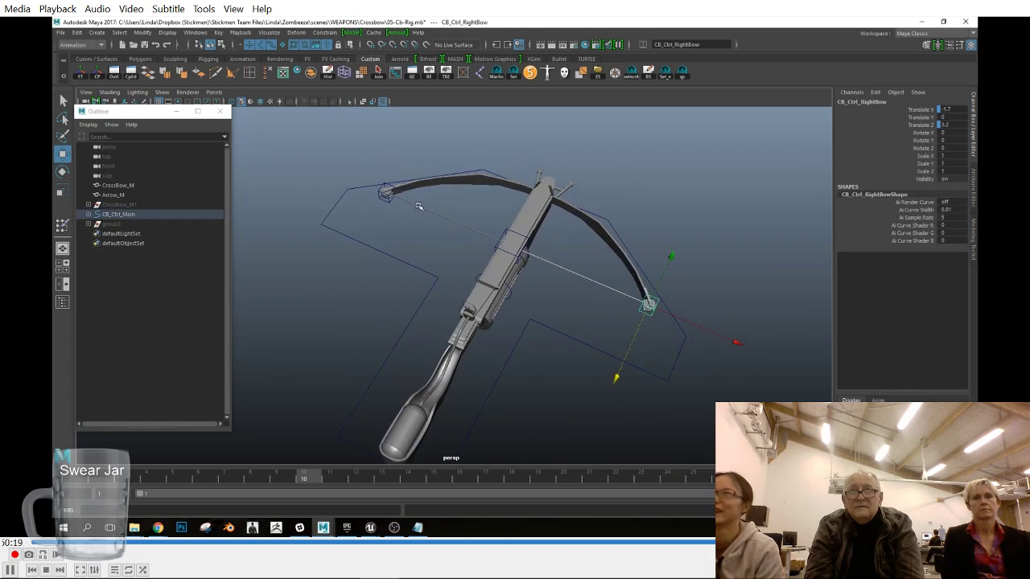
left_click(650, 282)
Step: Focus on the cylinder control and rename it CB_Ctrl_Cylinder_C
left_click_drag(650, 282, 563, 288, "alt")
left_click(511, 283)
key("w")
mouse_move(439, 310)
left_mouse_down()
mouse_move(368, 344)
mouse_move(440, 312)
left_mouse_up()
left_click_drag(491, 390, 528, 355, "alt")
left_click(63, 35)
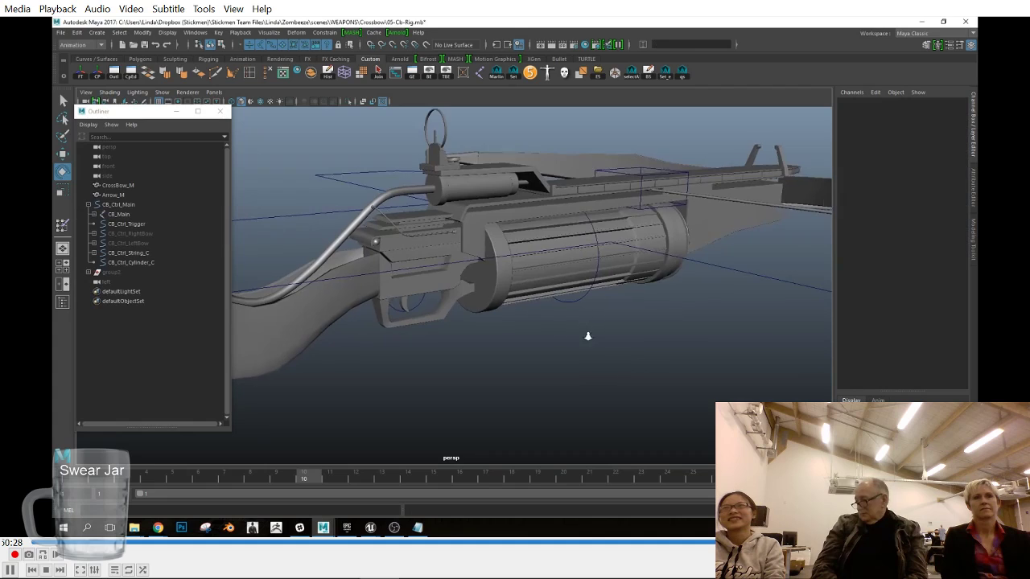
Step: Duplicate CB_Ctrl_Cylinder_C and rename the copy CB_Ctrl_Cylinder_W
left_click(581, 311)
left_click_drag(587, 336, 556, 335, "alt")
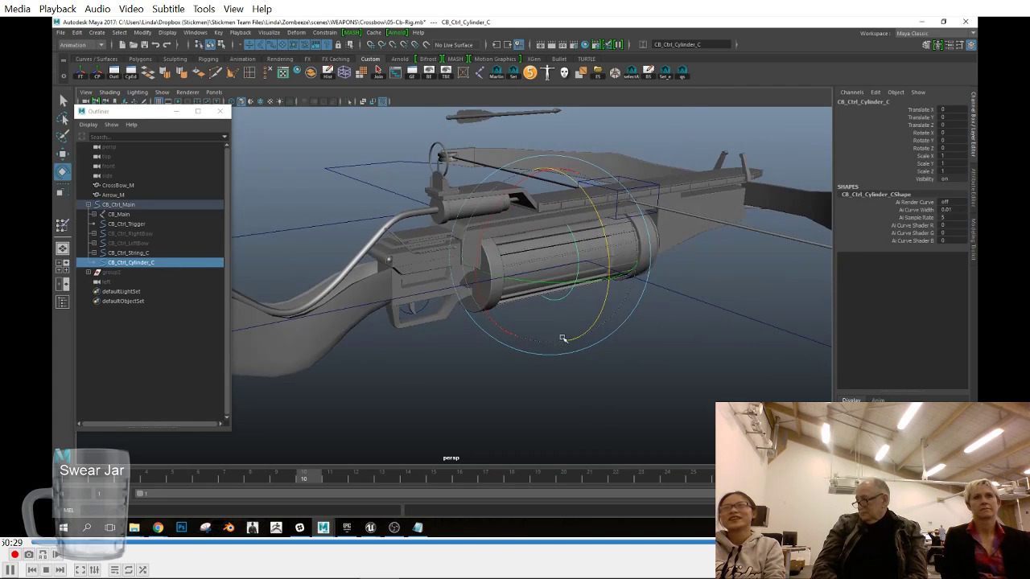
key("ctrl+d")
double_click(133, 272)
type("W")
key("Return")
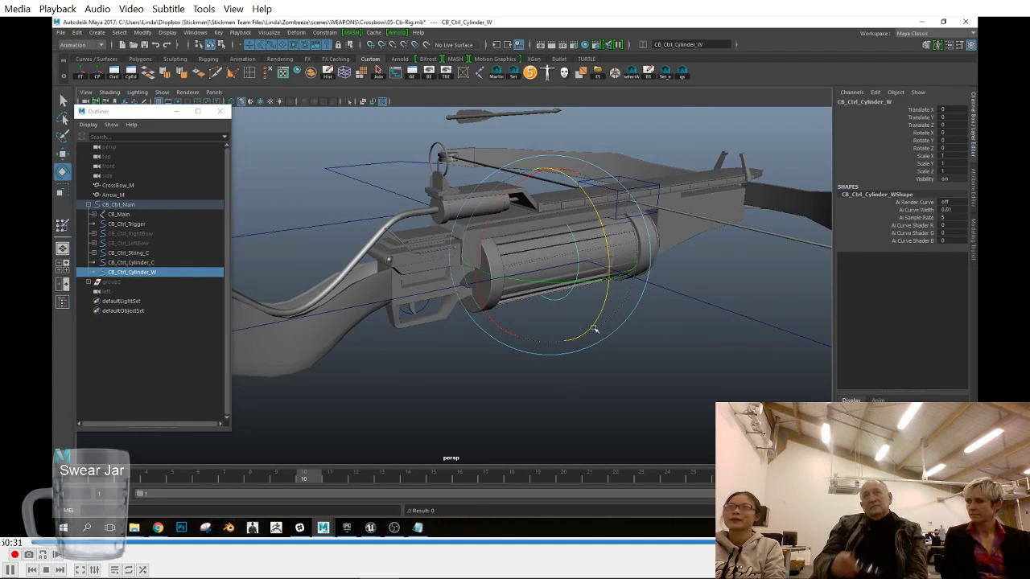
Step: Move CB_Ctrl_Cylinder_W about 13.4 along Z to the cylinder's rear end and freeze its transformations
left_click_drag(637, 329, 668, 322, "alt")
key("w")
key("space")
key("space")
right_click_drag(620, 313, 619, 298, "alt")
middle_click_drag(450, 338, 455, 332)
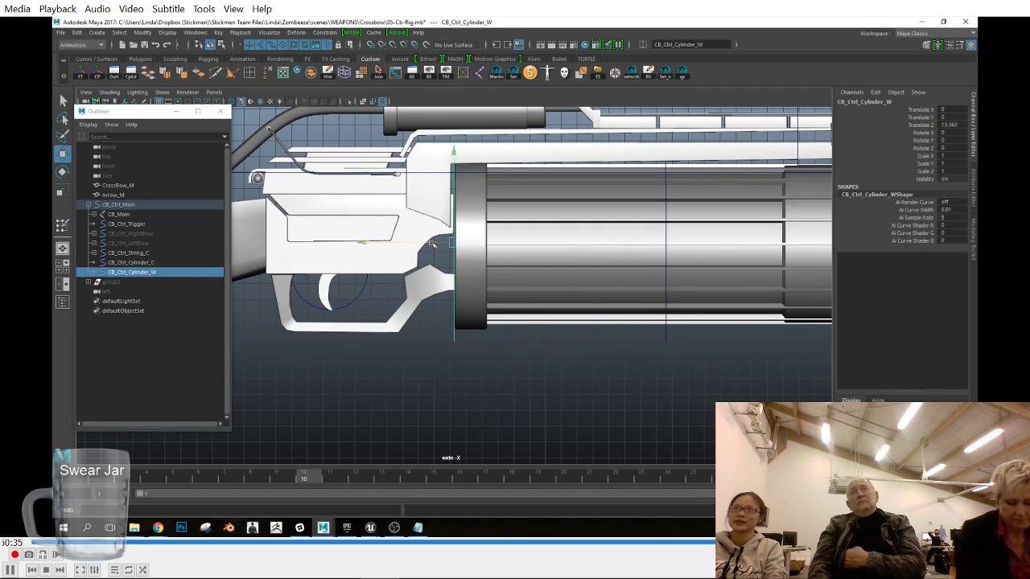
key("space")
key("4")
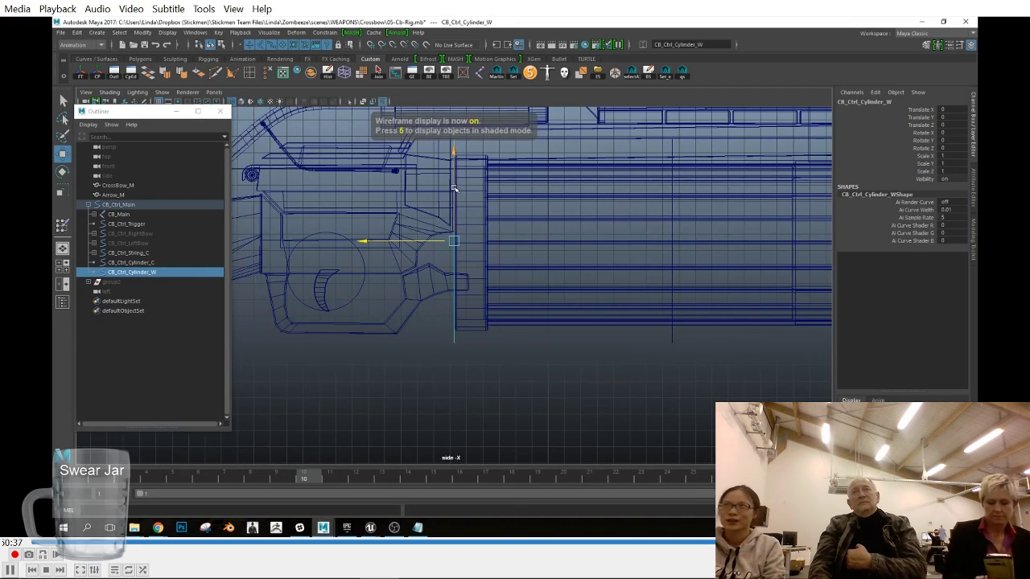
left_click(81, 75)
Step: Scale alternate control vertices of CB_Ctrl_Cylinder_W inward in the front view to form a four-pointed star
key("space")
left_click_drag(622, 434, 625, 457)
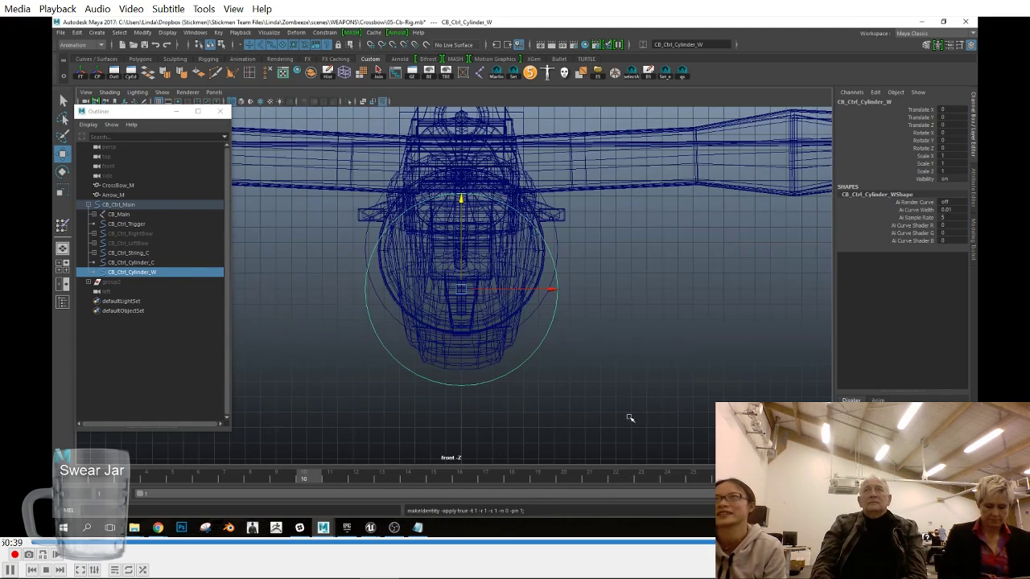
right_click_drag(621, 244, 564, 241)
left_click_drag(388, 201, 552, 346)
key("r")
left_click_drag(461, 289, 382, 289)
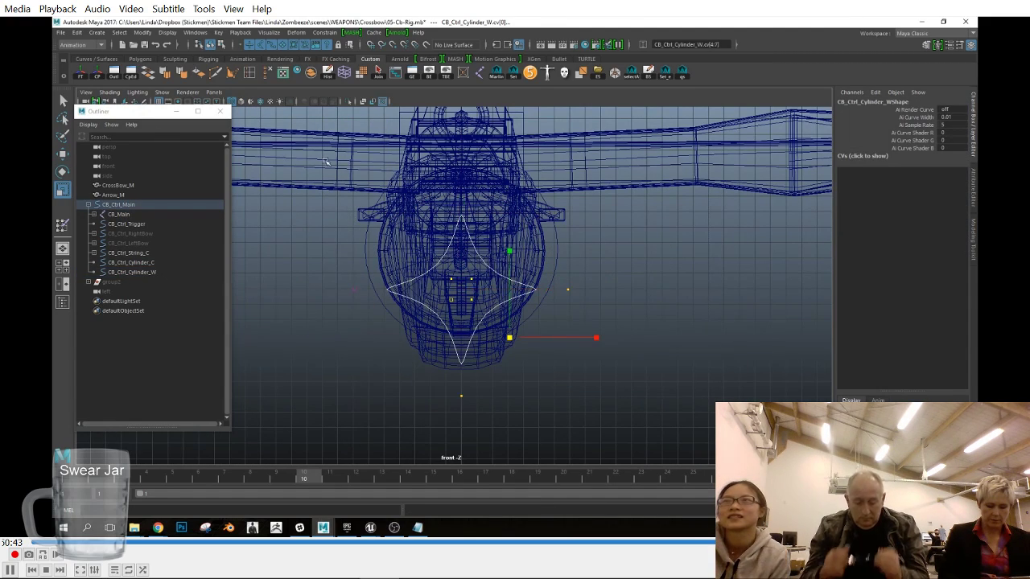
key("space")
left_click_drag(552, 346, 554, 324)
key("5")
mouse_move(577, 366)
left_mouse_down("alt")
mouse_move(598, 354)
mouse_move(572, 349)
left_mouse_up("alt")
key("w")
left_click(512, 320)
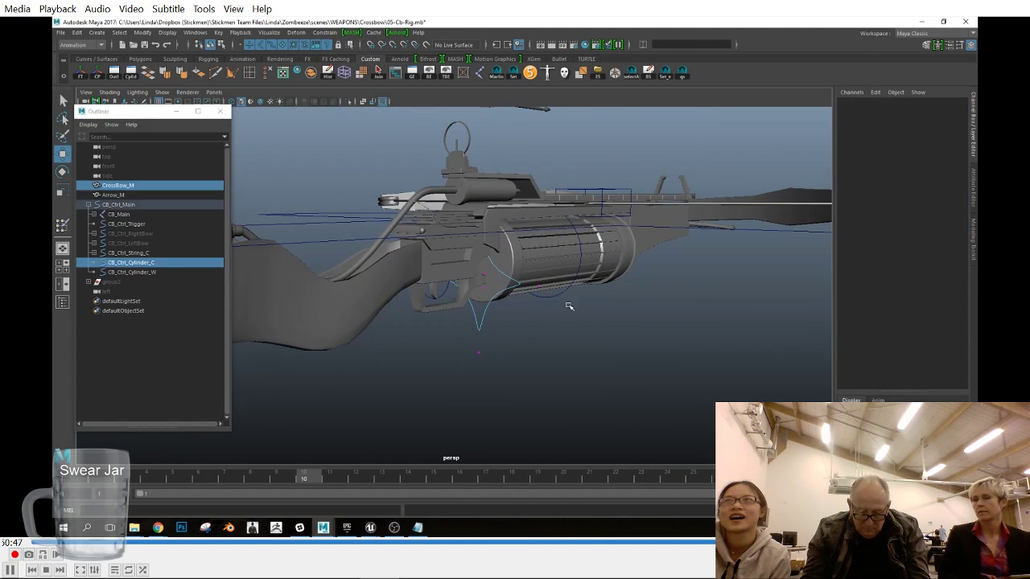
Step: Parent CB_Ctrl_Cylinder_C under CB_Ctrl_Cylinder_W
left_click(146, 272)
key("f")
left_click(147, 263)
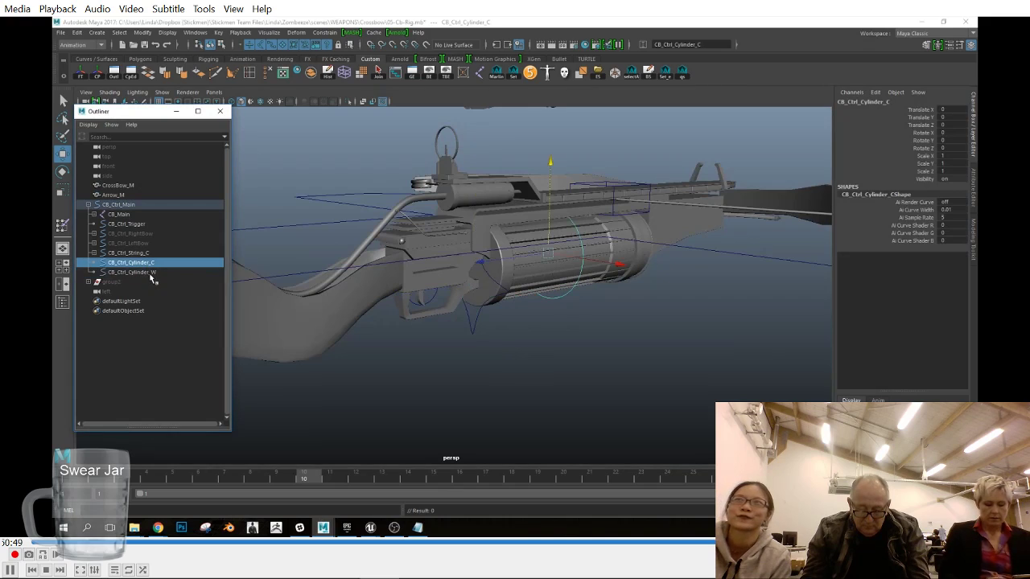
left_click(148, 272, "ctrl")
left_click(149, 273, "ctrl")
middle_click(667, 405)
key("p")
Step: Try rotating the inner cylinder control and CB_Ctrl_Cylinder_W in turn, undoing each rotation
left_click(117, 264)
left_click_drag(523, 354, 574, 321, "alt")
key("e")
left_click(585, 274)
left_click_drag(593, 192, 609, 233)
key("ctrl+z")
left_click(704, 354)
left_click(473, 326)
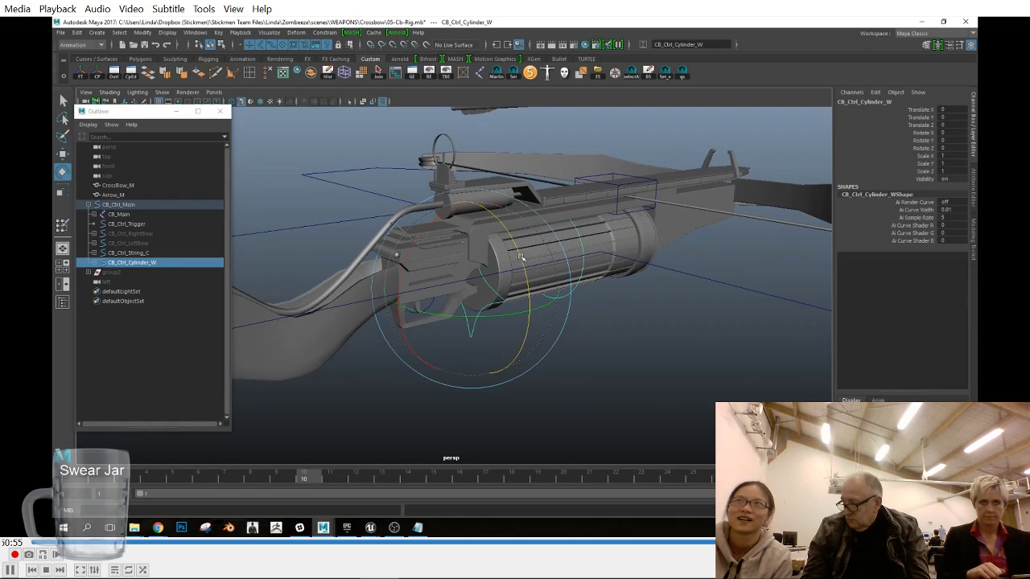
left_click_drag(524, 258, 528, 320)
key("ctrl+z")
Step: Collapse the CB_Ctrl_Main hierarchy, delete the extra left camera and save the scene
left_click_drag(628, 407, 599, 402, "alt")
left_click(599, 402)
left_click(89, 206)
left_click(119, 224)
key("Delete")
left_click(137, 215)
scroll(524, 365, "down", 4)
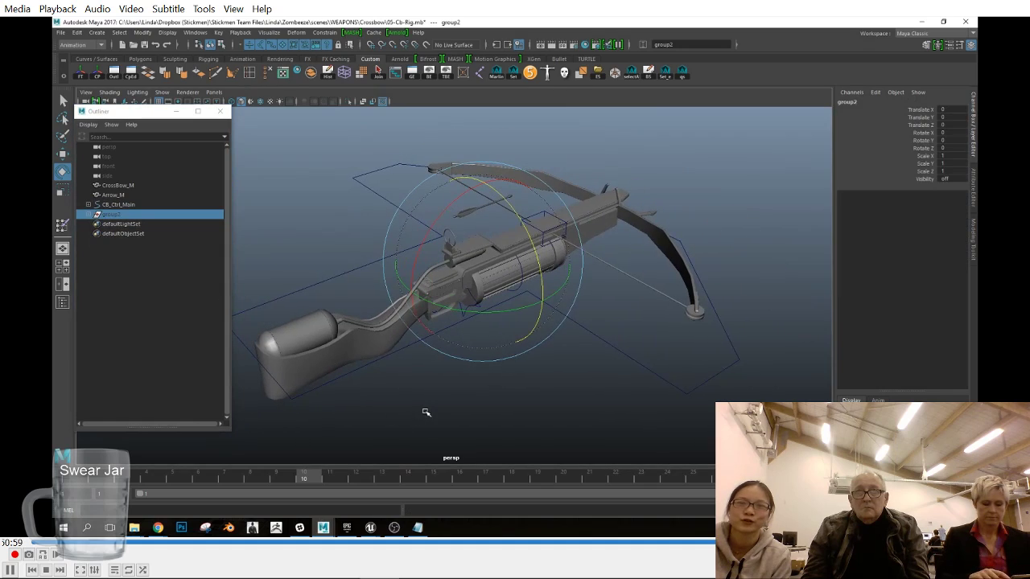
left_click(425, 414)
left_click(60, 33)
left_click(104, 73)
Step: Try pulling the bowstring control back to test the limbs, and undo the move
left_click_drag(599, 333, 523, 305, "alt")
left_click(481, 199)
left_click(449, 356)
scroll(449, 357, "down", 3)
left_click_drag(449, 356, 531, 346, "alt")
middle_click_drag(531, 346, 458, 348, "alt")
left_click_drag(459, 348, 492, 374, "alt")
left_click(462, 243)
key("w")
mouse_move(427, 222)
left_mouse_down()
mouse_move(225, 257)
mouse_move(390, 270)
left_mouse_up()
key("ctrl+z")
Step: Examine the crossbow rig from several angles while switching the viewport shading options
left_click(110, 93)
left_click(126, 190)
scroll(469, 202, "up", 3)
scroll(469, 201, "down", 3)
left_click_drag(602, 253, 563, 334, "alt")
scroll(648, 273, "down", 3)
left_click(649, 273)
left_click(136, 193)
left_click_drag(615, 251, 521, 275, "alt")
left_click(202, 477)
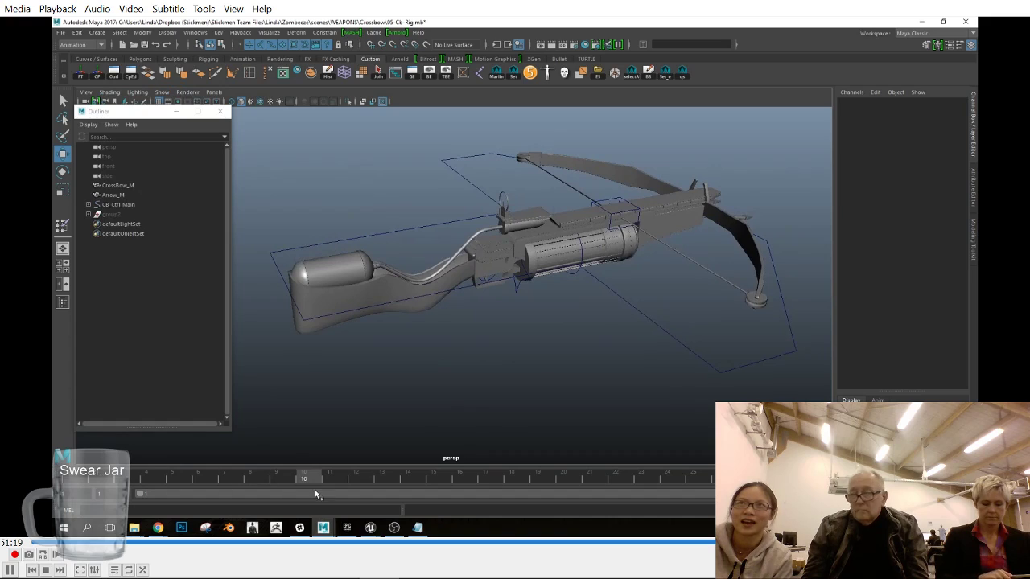
middle_click_drag(333, 429, 301, 453, "alt")
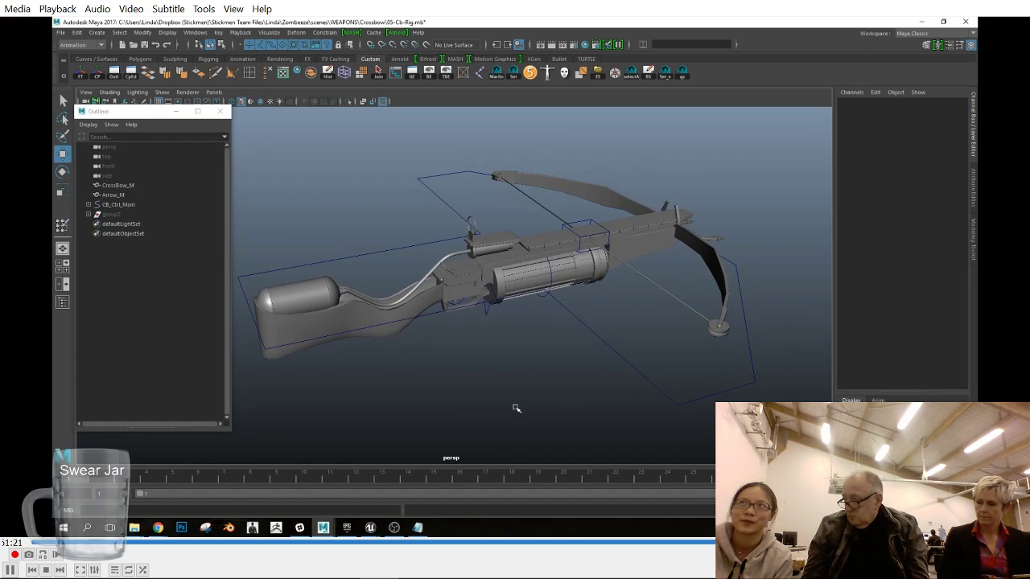
left_click_drag(516, 409, 568, 368, "alt")
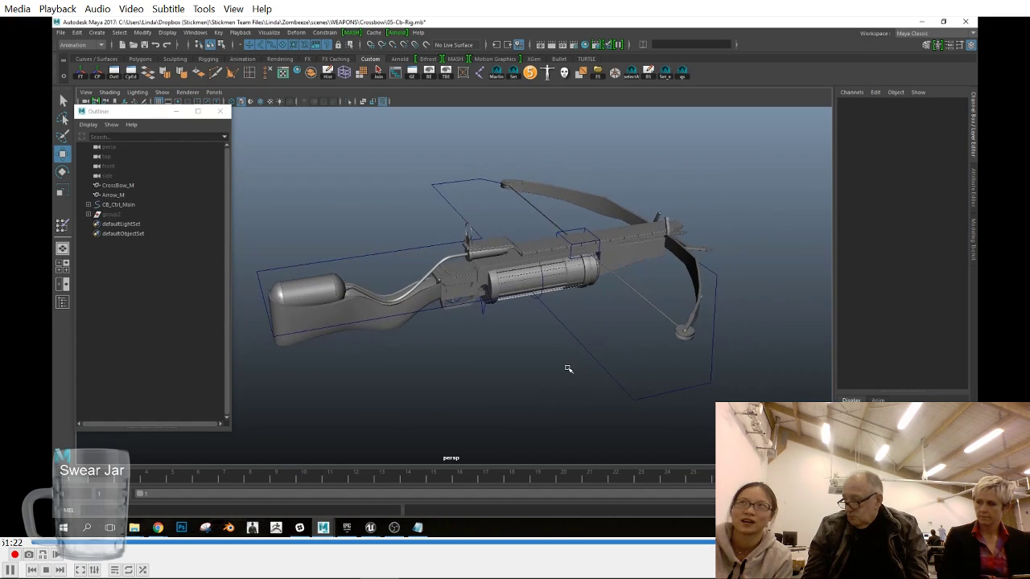
Step: Switch the crossbow mesh to face selection and pick the first panel on the cylinder's side
left_click(550, 295)
left_click(536, 303)
left_click(544, 288)
left_click(592, 311)
scroll(656, 257, "up", 4)
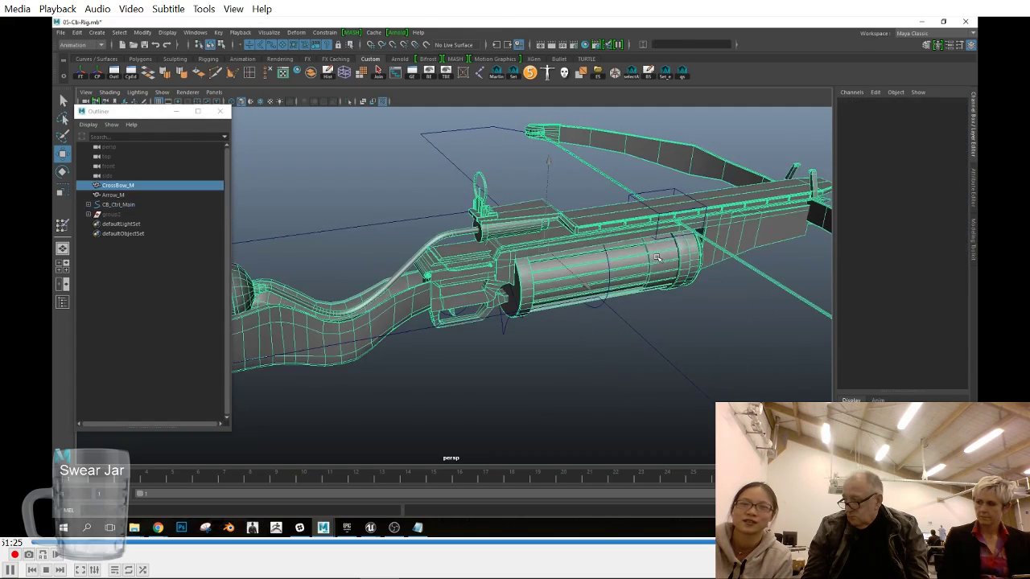
left_click(657, 257)
right_click_drag(657, 256, 703, 333, "alt")
left_click_drag(703, 333, 675, 301, "alt")
right_click_drag(431, 250, 433, 276)
left_click(439, 264)
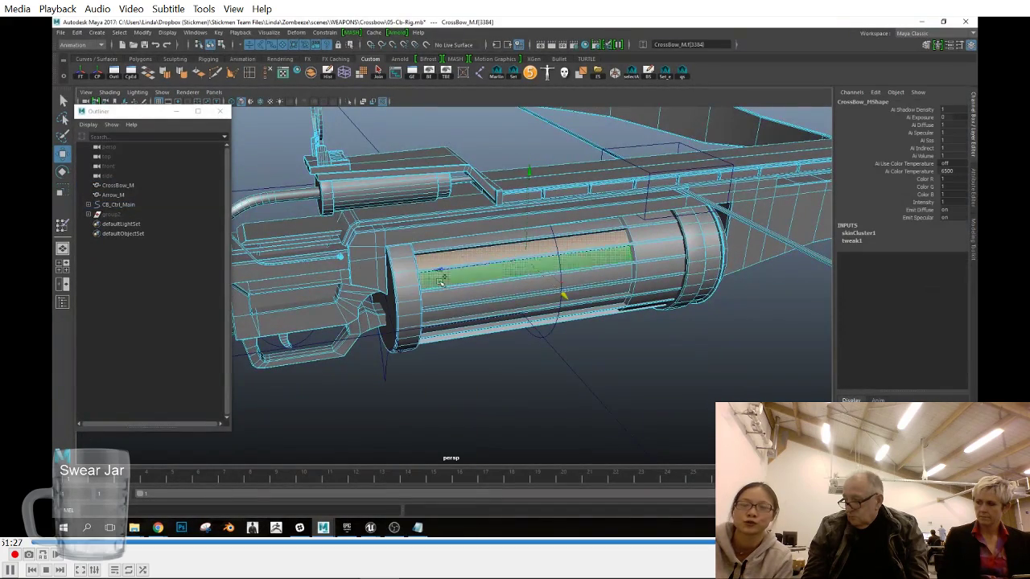
Step: Add the neighbouring panels around the cylinder to the face selection one by one to count its segments
left_click(441, 280, "shift")
left_click(440, 294, "shift")
left_click(441, 307, "shift")
left_click_drag(442, 309, 609, 289, "alt")
left_click(588, 295, "shift")
left_click_drag(597, 339, 581, 272, "alt")
left_click(579, 276, "shift")
left_click(575, 305, "shift")
left_click_drag(574, 354, 570, 288, "alt")
left_click(572, 289, "shift")
left_click(573, 305, "shift")
left_click(574, 319, "shift")
left_click_drag(527, 409, 557, 326, "alt")
left_click(557, 337, "shift")
left_click(559, 355, "shift")
Step: Inspect the selected cylinder faces end-on in wireframe, then restore shaded display, clear the selection and return to object mode
key("4")
left_click_drag(518, 432, 450, 321, "alt")
scroll(485, 276, "up", 5)
left_click_drag(485, 276, 357, 338, "alt")
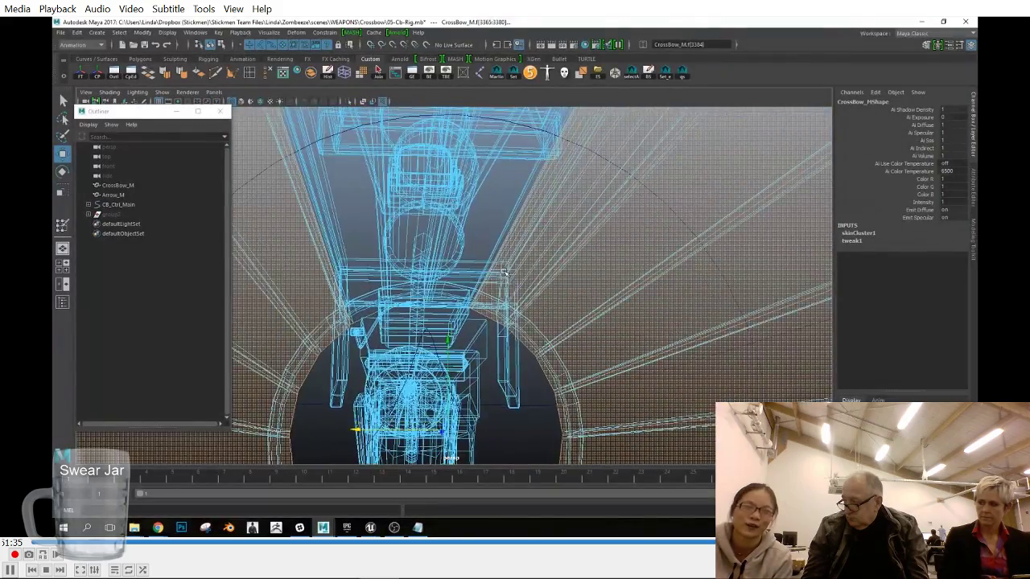
key("5")
left_click(476, 245, "shift")
scroll(322, 233, "down", 5)
left_click_drag(322, 233, 515, 274, "alt")
left_click(555, 394)
right_click_drag(572, 261, 623, 236)
Step: Select the control CB_Ctrl_Cylinder_C and key its Rotate X, Y and Z channels
scroll(564, 354, "down", 3)
left_click(564, 358)
left_click_drag(595, 265, 542, 378, "alt")
left_click(531, 359)
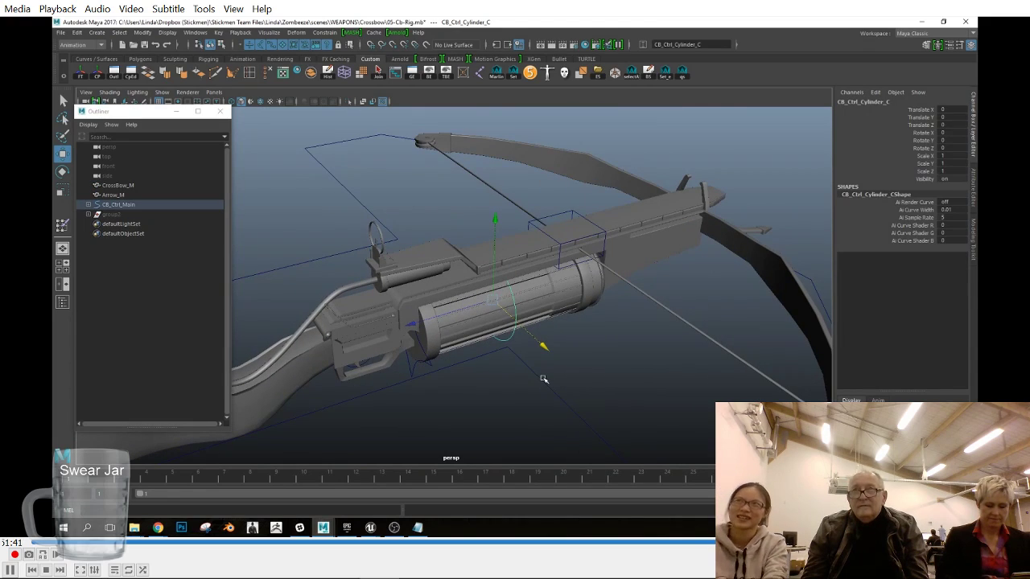
left_click_drag(544, 379, 566, 335, "alt")
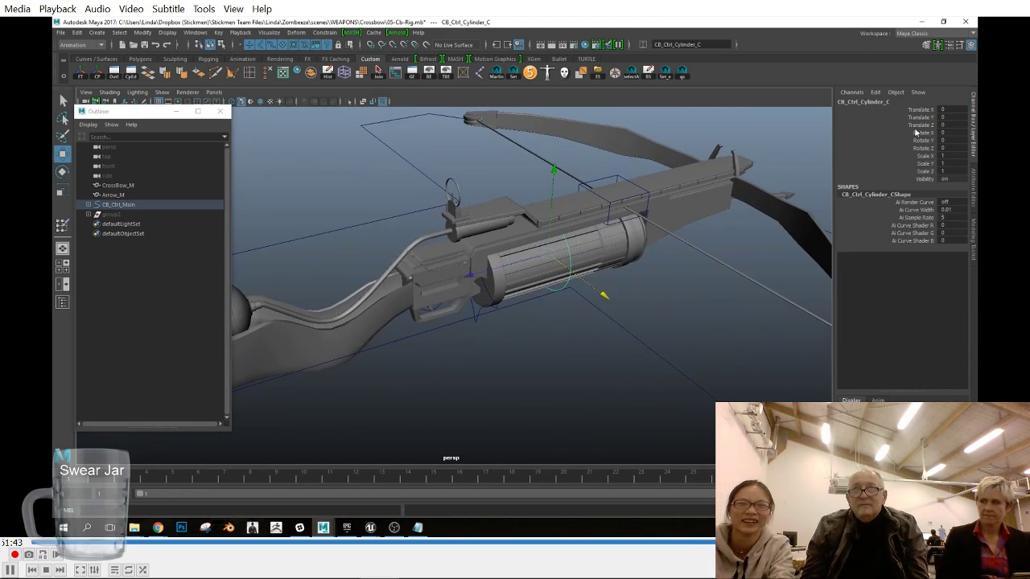
left_click_drag(922, 133, 921, 148)
right_click(909, 149)
left_click(898, 166)
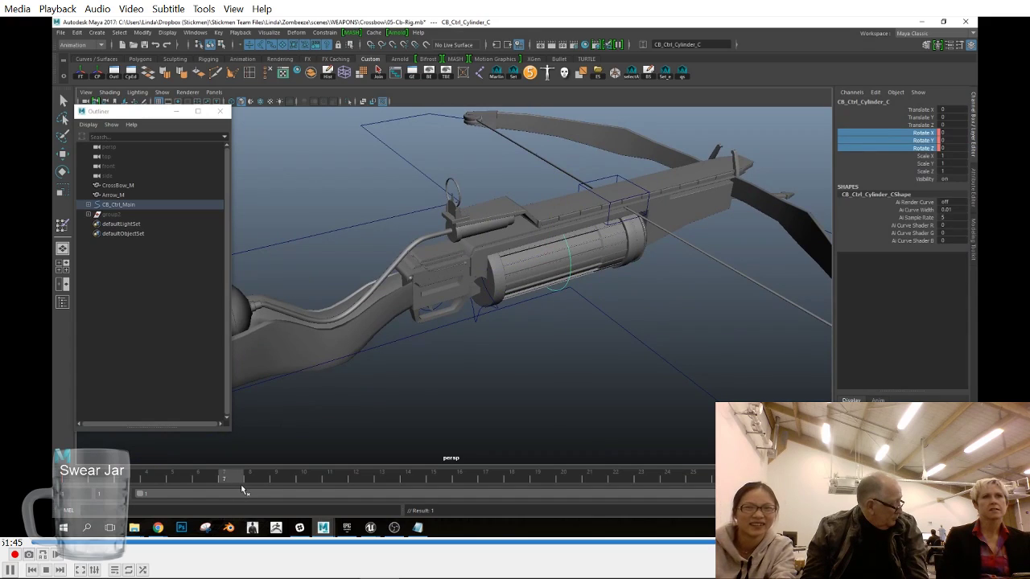
Step: Set the cylinder control's Rotate Z to -18 at frame 10 and scrub the timeline to check the turn
left_click_drag(241, 484, 302, 483)
left_click_drag(593, 226, 598, 246)
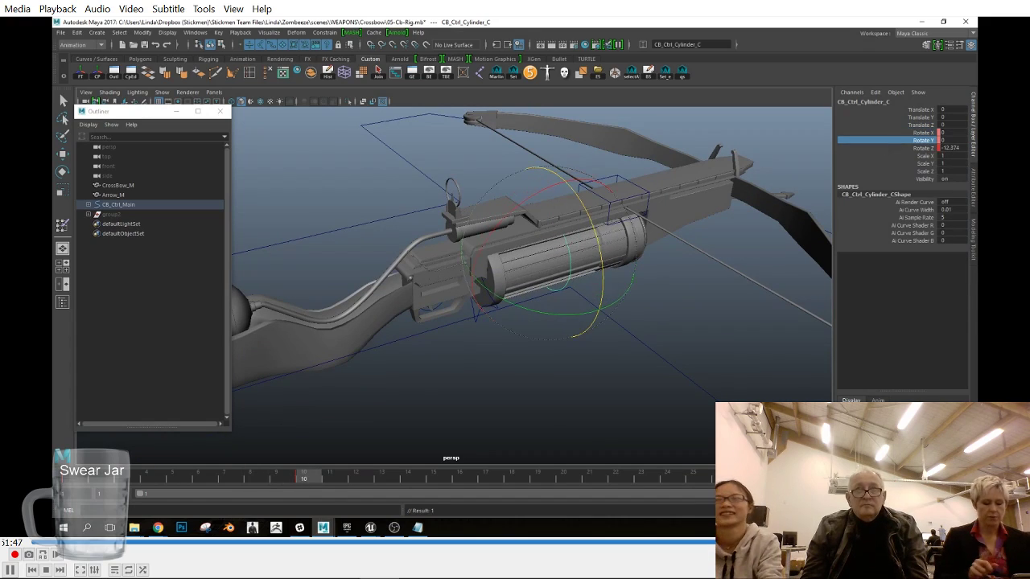
key("Return")
left_click_drag(607, 366, 482, 346, "alt")
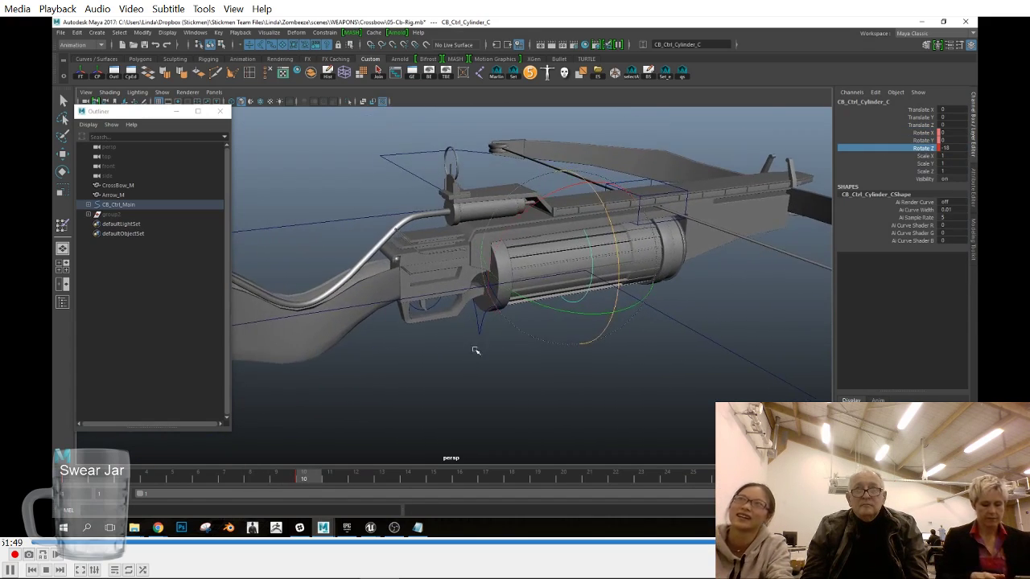
left_click(472, 349)
left_click_drag(177, 478, 330, 497)
left_click_drag(441, 486, 282, 483)
scroll(545, 357, "down", 4)
scroll(537, 370, "up", 5)
mouse_move(545, 357)
left_mouse_down("alt")
mouse_move(537, 370)
mouse_move(531, 351)
left_mouse_up("alt")
Step: Select CB_Ctrl_Trigger and key its Rotate X, Y and Z channels at the start of the timeline
left_click(431, 310)
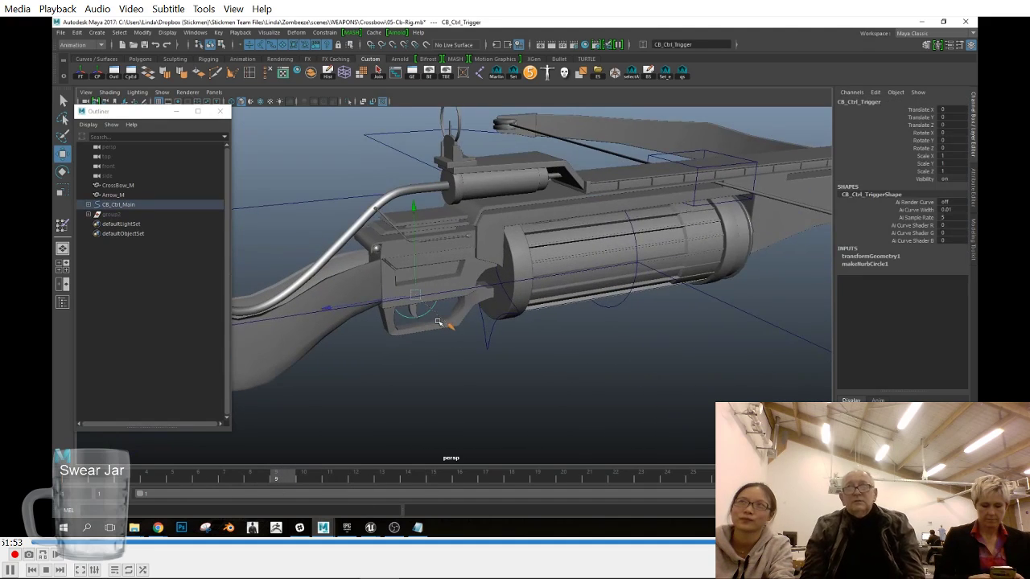
left_click(78, 479)
left_click_drag(917, 134, 925, 148)
right_click(924, 145)
left_click(917, 164)
left_click(160, 482)
left_click(174, 483)
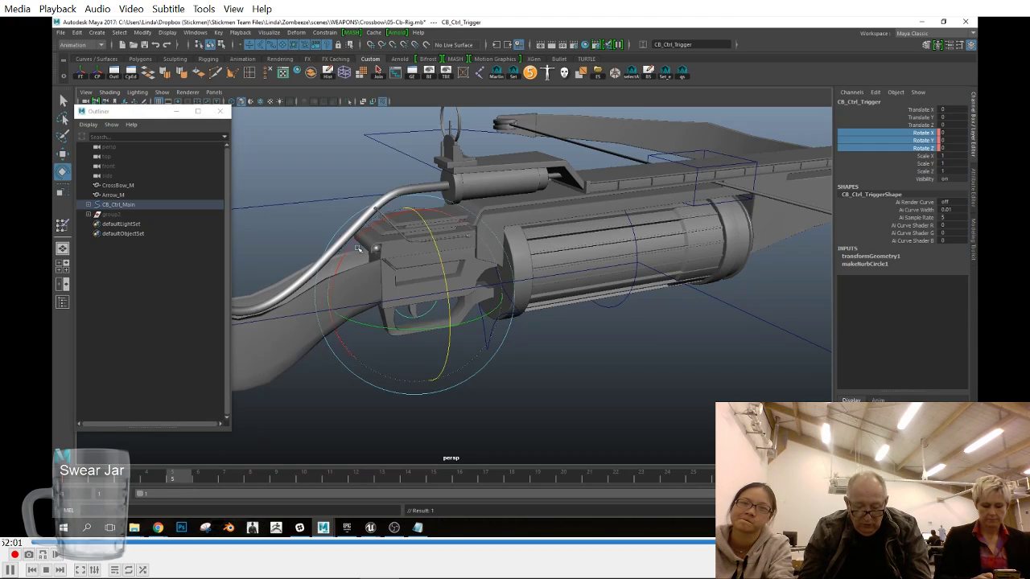
Step: Animate the trigger pull with a Rotate X of about -20.4 at frame 5 and a return key at frame 10
left_click(222, 481)
key("comma")
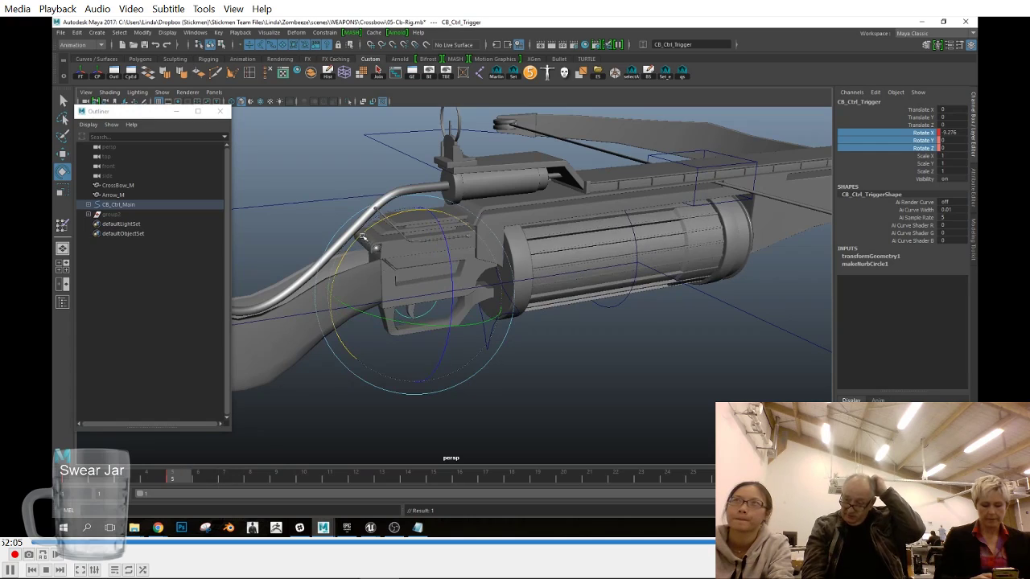
left_click(250, 479)
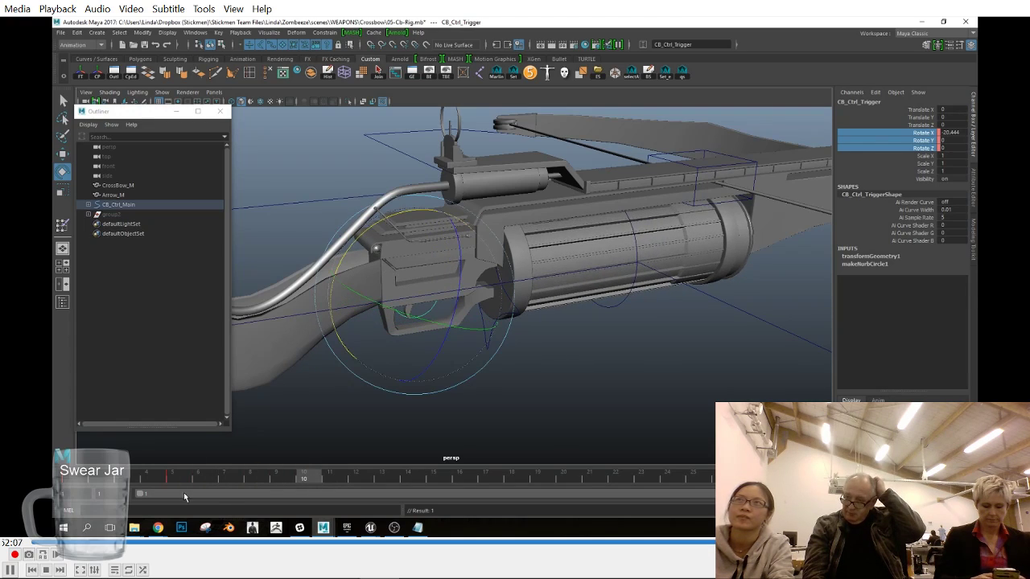
left_click(948, 133)
key("comma")
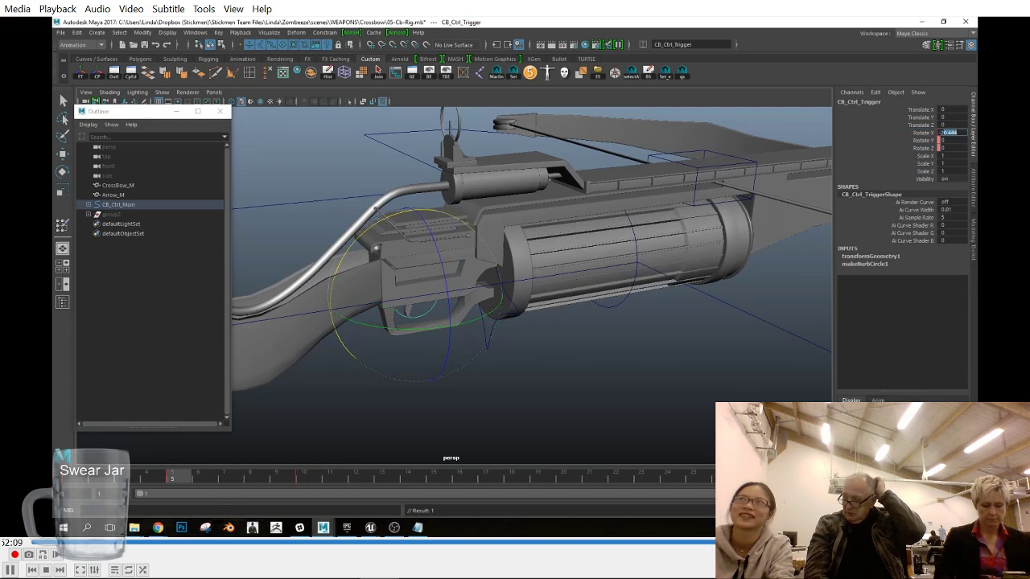
left_click_drag(190, 491, 306, 500)
Step: Retime the cylinder control's rotation keys to frames 7 and 13 and check the playback
left_click(626, 309)
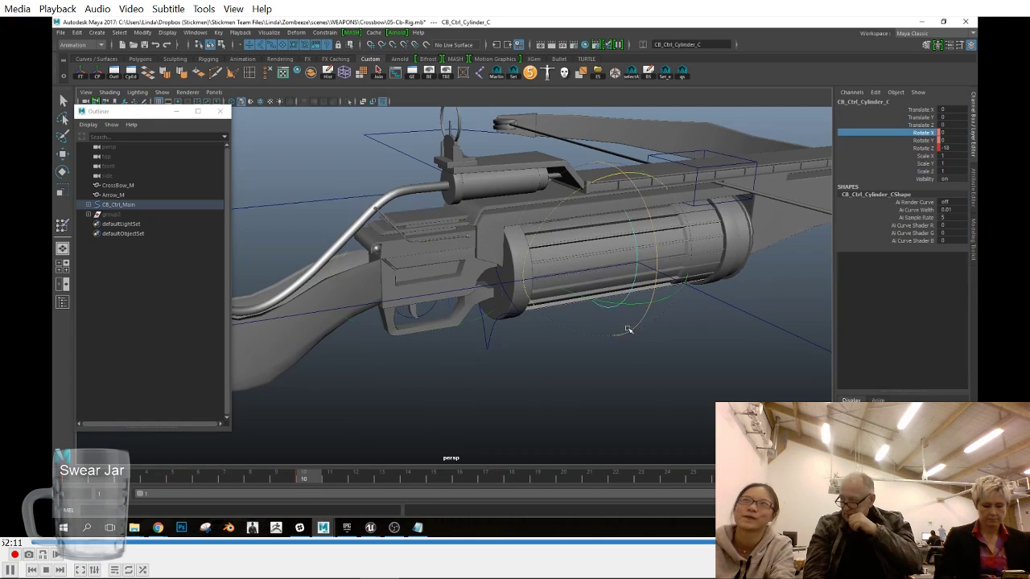
left_click_drag(219, 479, 531, 479, "shift")
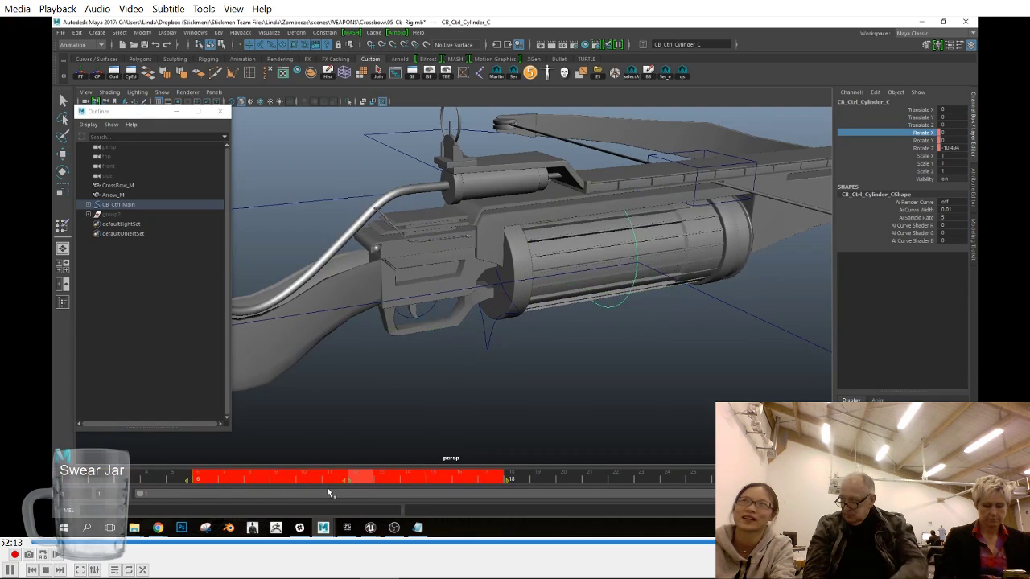
left_click(591, 480)
key("alt+v")
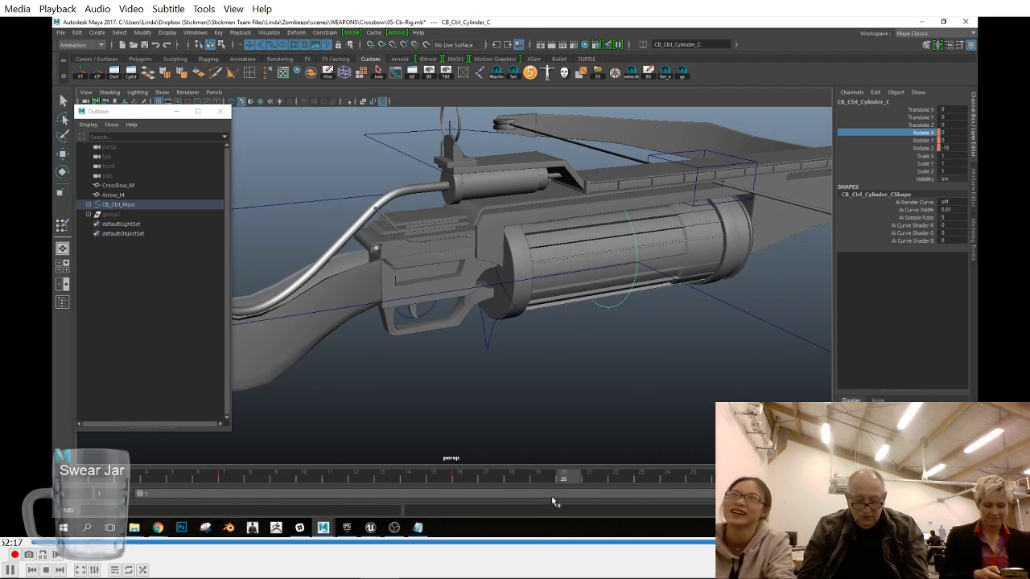
key("period")
key("comma")
key("comma")
key("comma")
left_click_drag(346, 483, 389, 488)
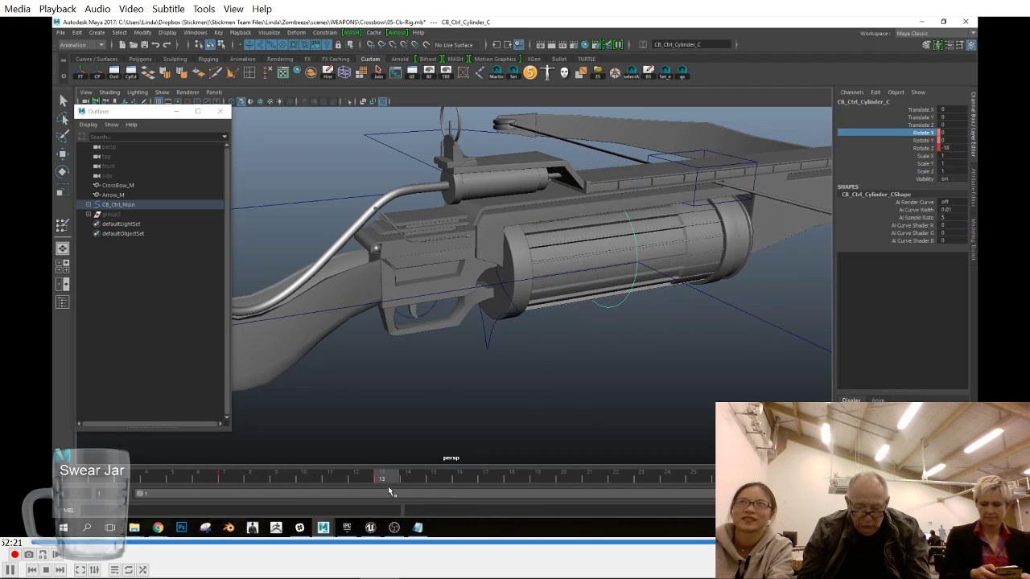
Step: Key the translation of CB_Ctrl_String_C at frame 10 and pull the string back to a Translate Z of about 30.4
left_click_drag(573, 270, 630, 309, "alt")
scroll(630, 309, "down", 3)
left_click(664, 221)
left_click_drag(64, 484, 158, 451, "alt")
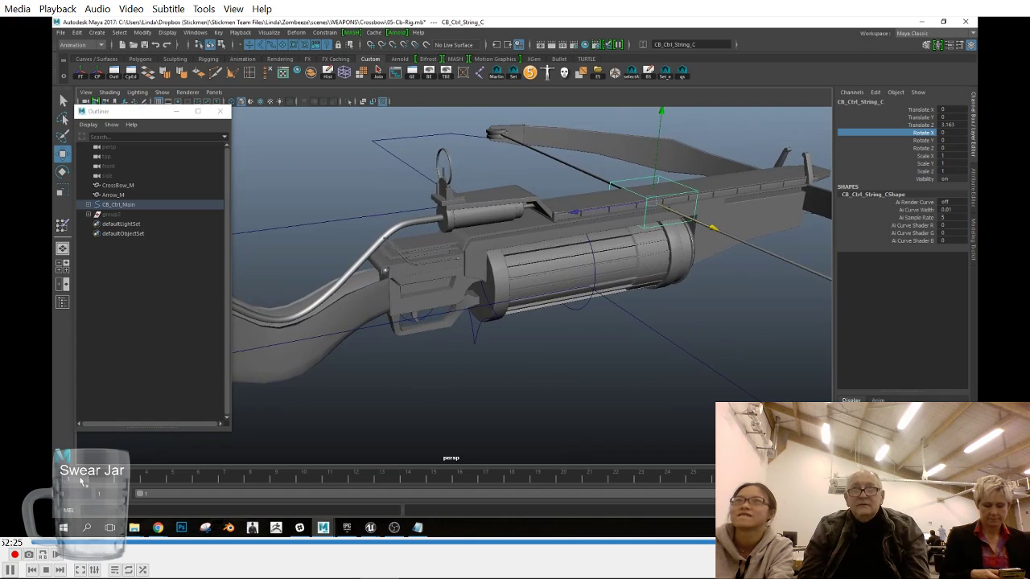
left_click(302, 481)
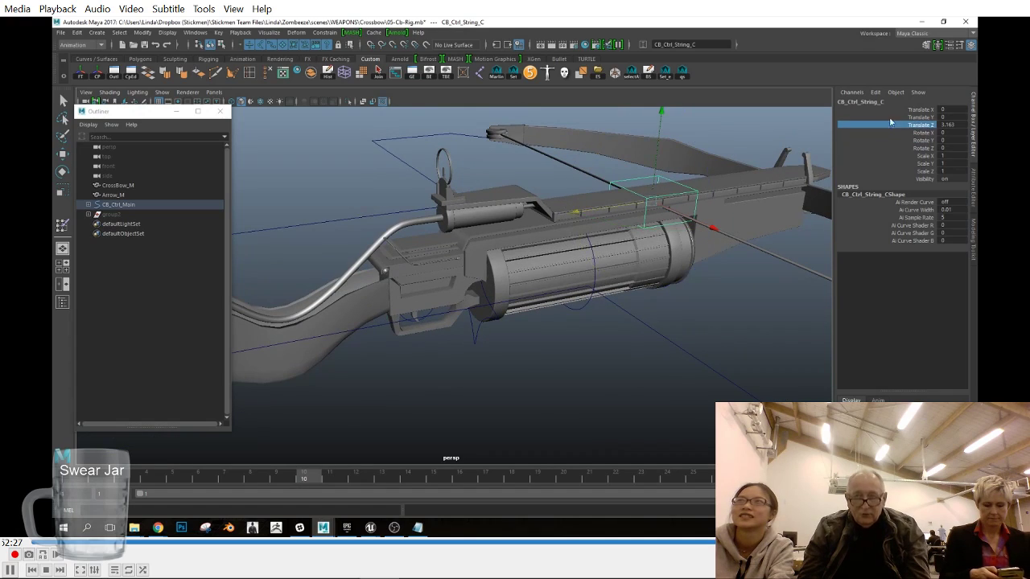
left_click_drag(888, 126, 878, 110)
right_click(870, 121)
left_click(891, 140)
middle_click_drag(602, 210, 434, 255)
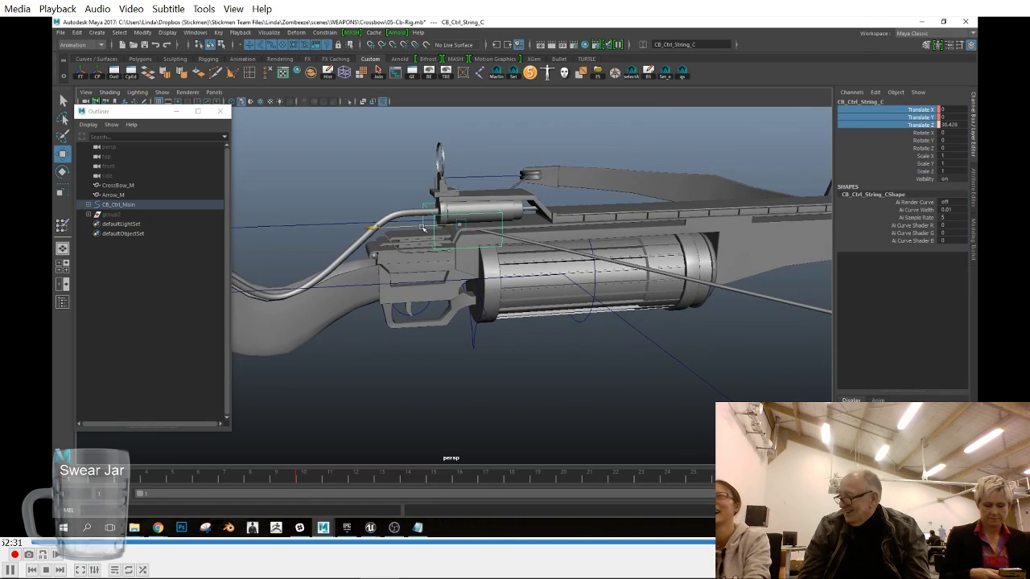
left_click(950, 125)
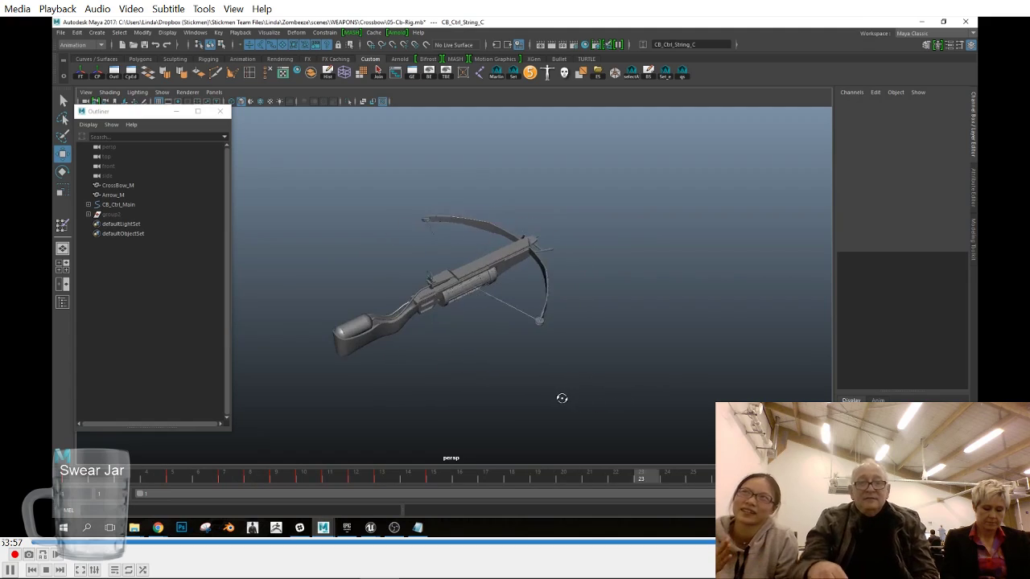
Step: Replay the bowstring firing animation in the VLC player at 0.30x speed and raise the playback speed again
key("space")
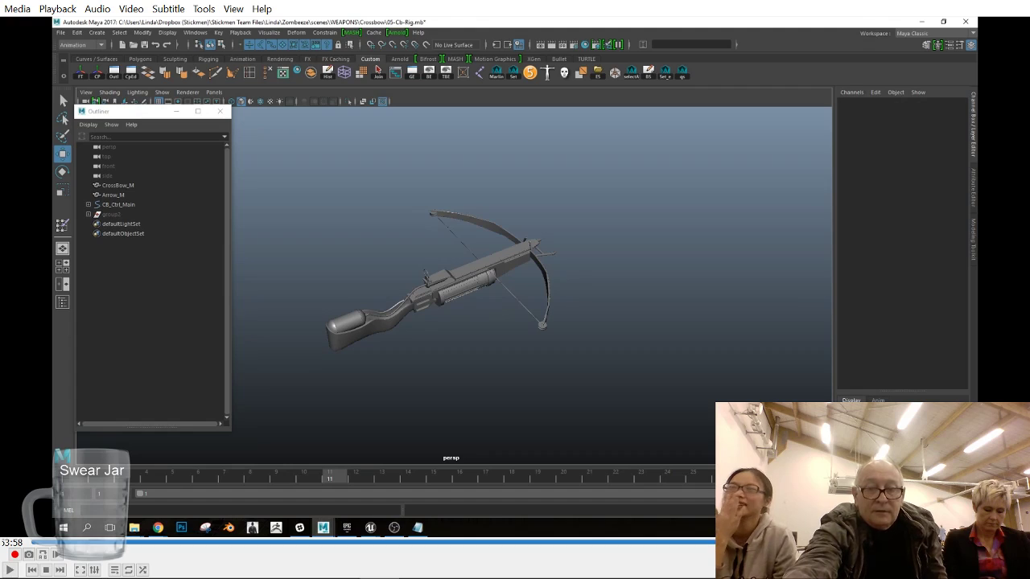
key("[")
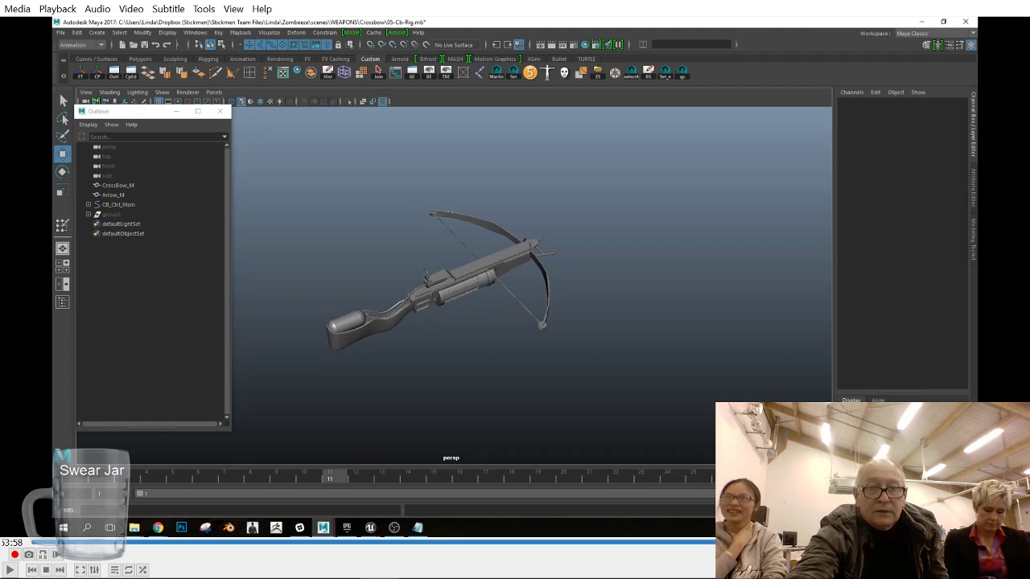
key("space")
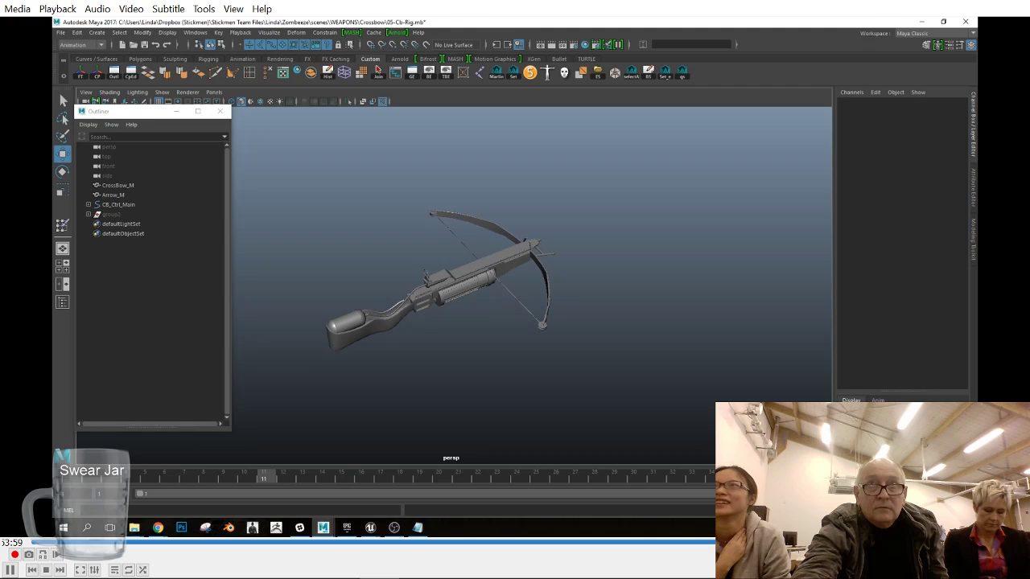
key("alt+Right")
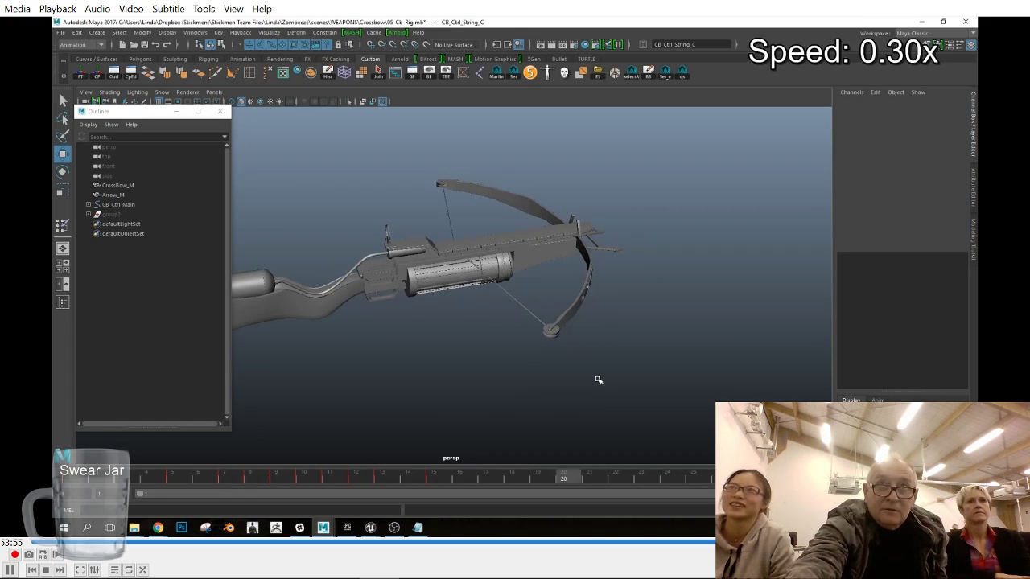
key("bracketright")
key("bracketright")
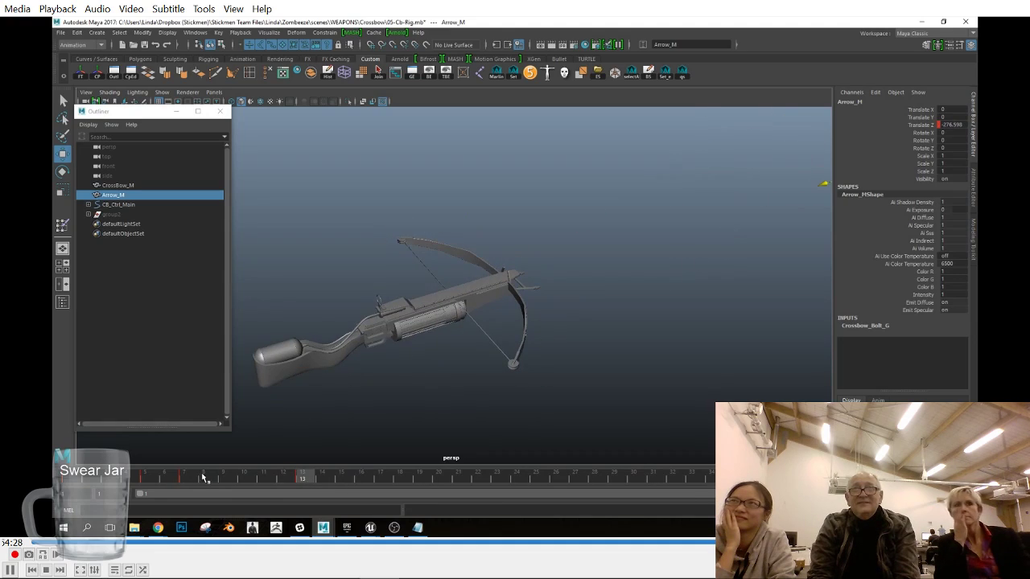
Step: Copy Arrow_M's key from the start of the timeline, paste it at frame 14 and clear the selection
right_click(74, 479)
left_click(105, 345)
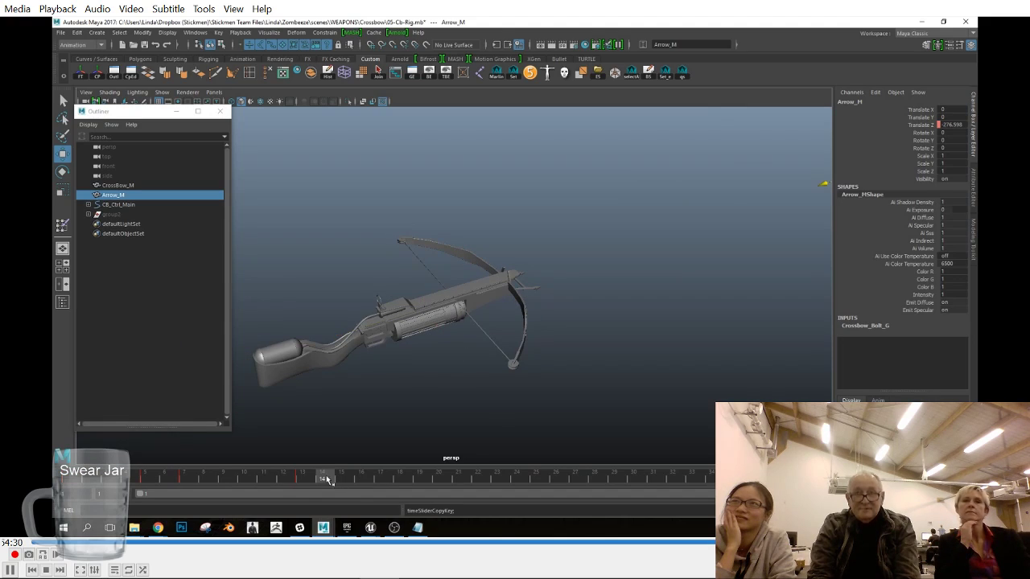
right_click(323, 482)
left_click(463, 363)
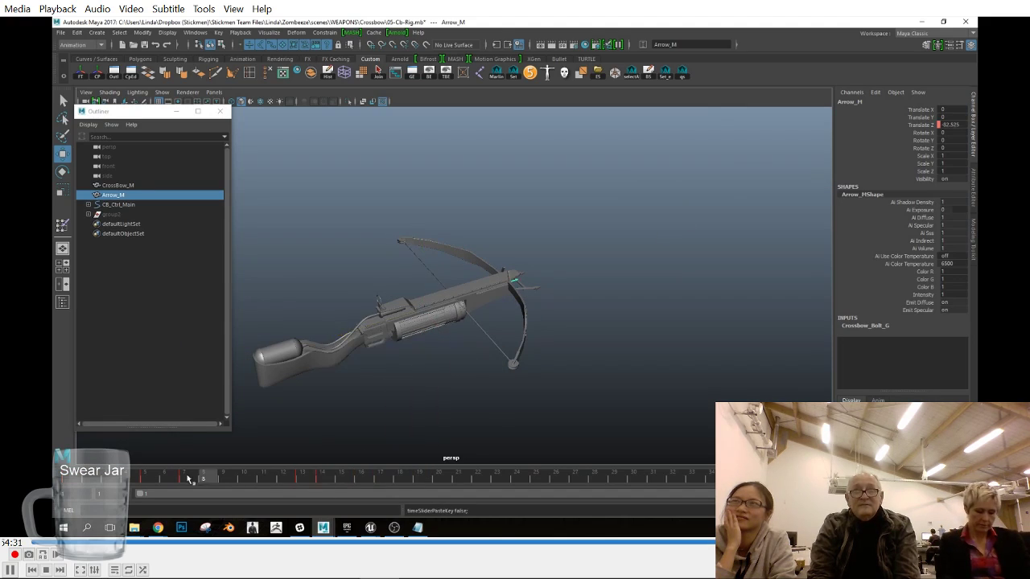
left_click(74, 479)
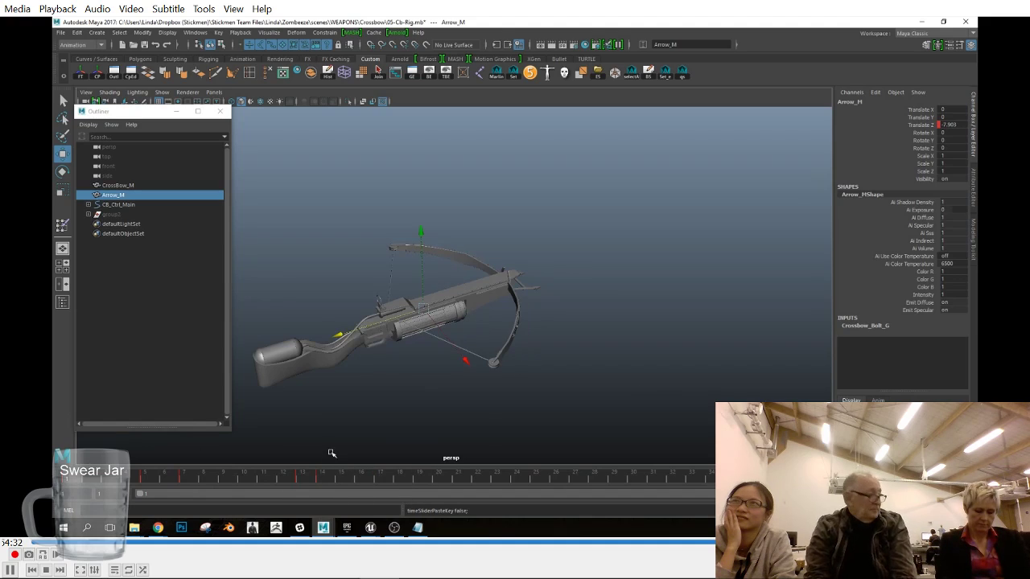
left_click(643, 378)
Step: Play the crossbow animation and examine the firing motion from several angles
left_click(930, 477)
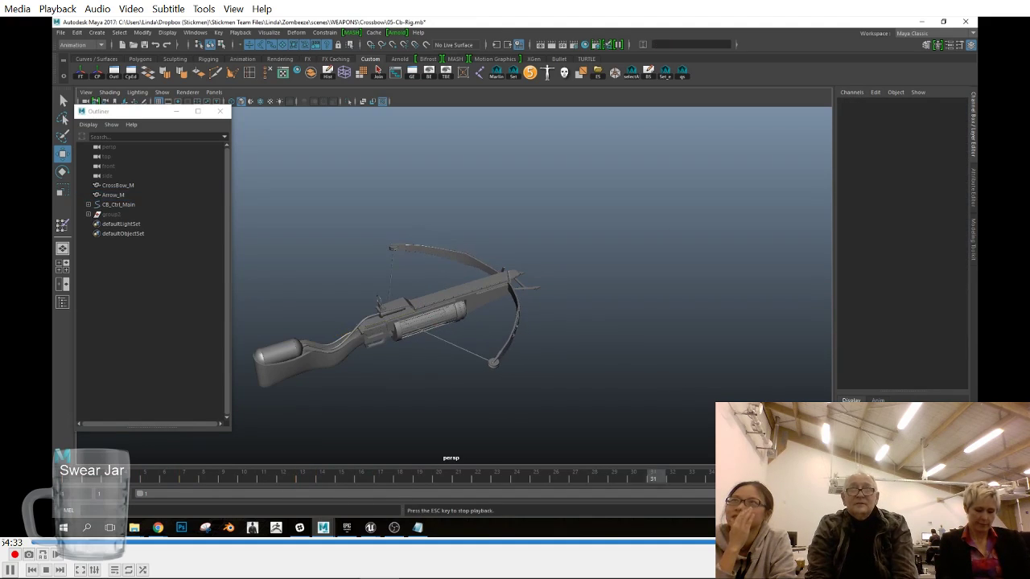
scroll(563, 403, "down", 3)
left_click_drag(558, 403, 602, 412, "alt")
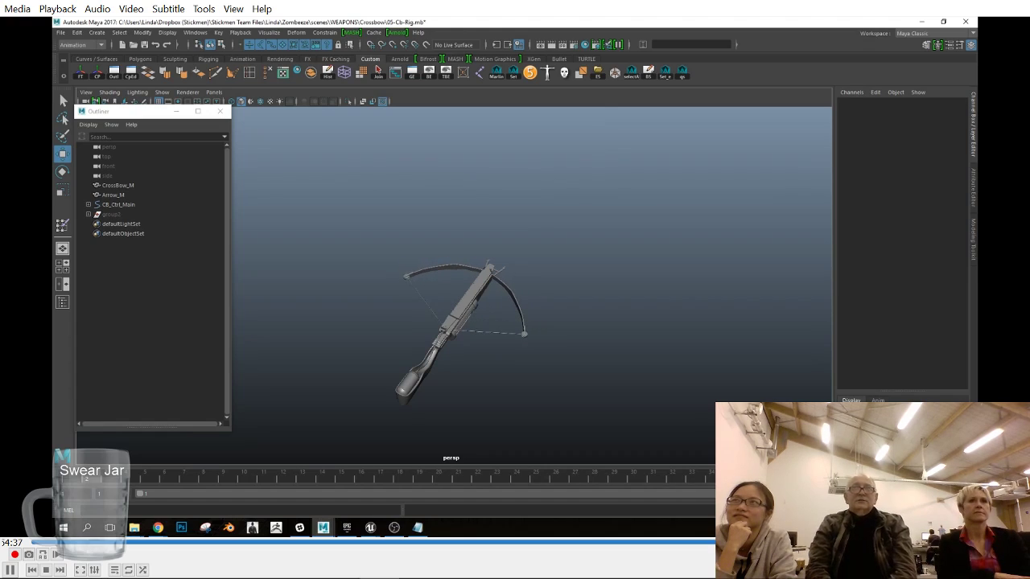
left_click_drag(515, 378, 535, 384, "alt")
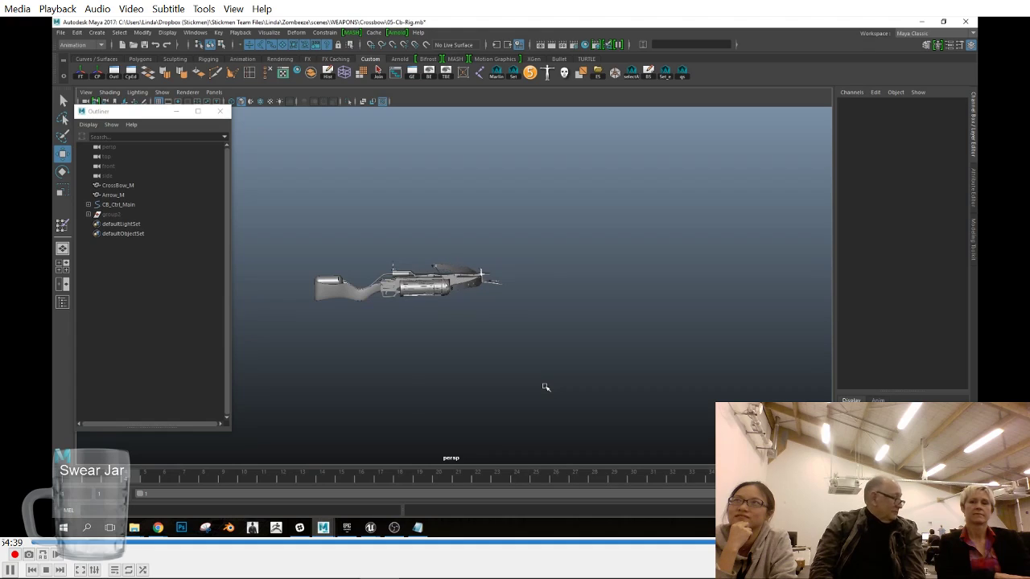
left_click_drag(545, 387, 485, 370, "alt")
right_click_drag(485, 370, 699, 393, "alt")
left_click_drag(699, 393, 614, 398, "alt")
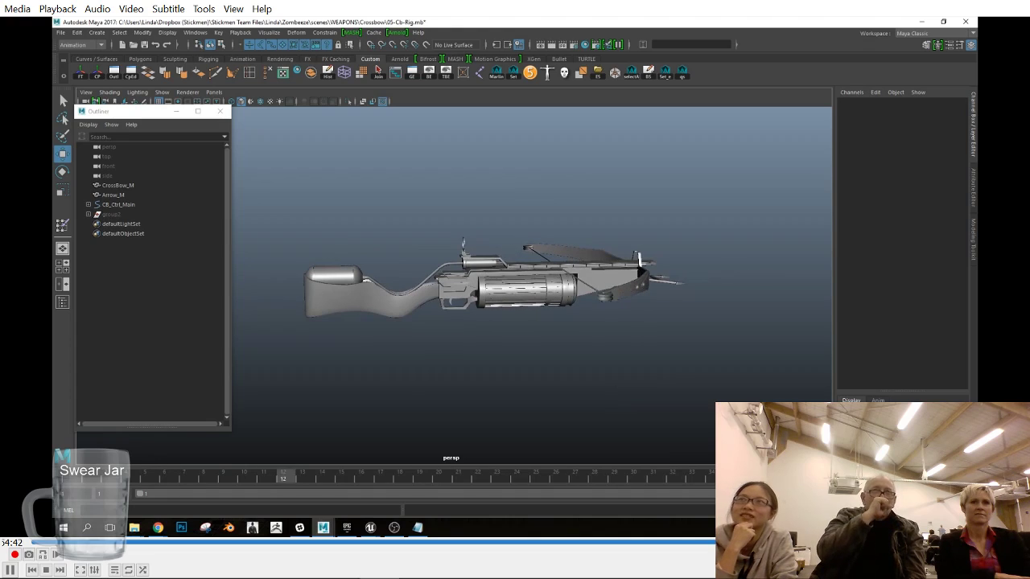
Step: Isolate the rivet faces of CrossBow_M on the bow limbs in the viewport
left_click_drag(616, 395, 689, 386, "alt")
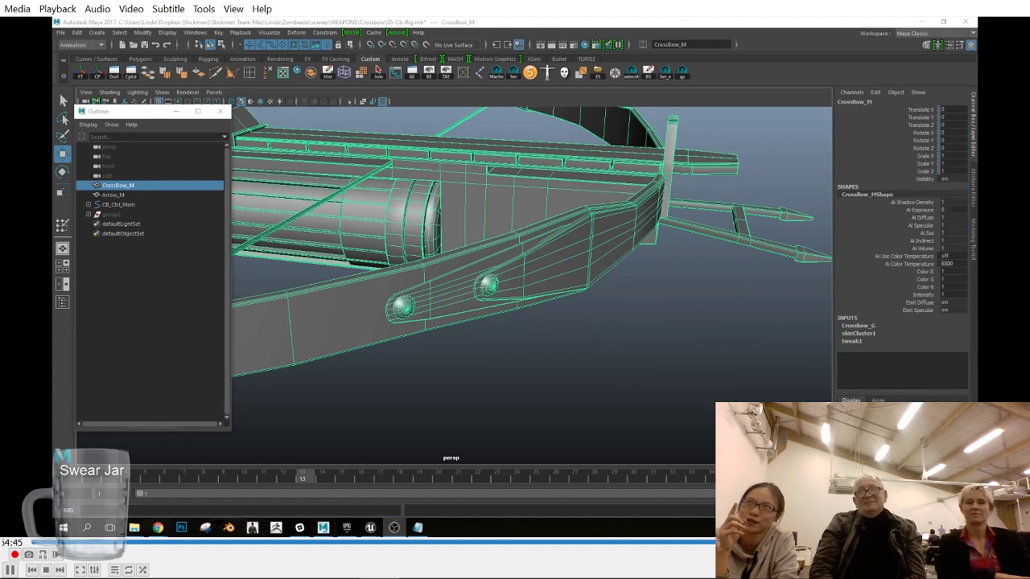
right_click_drag(701, 250, 701, 315)
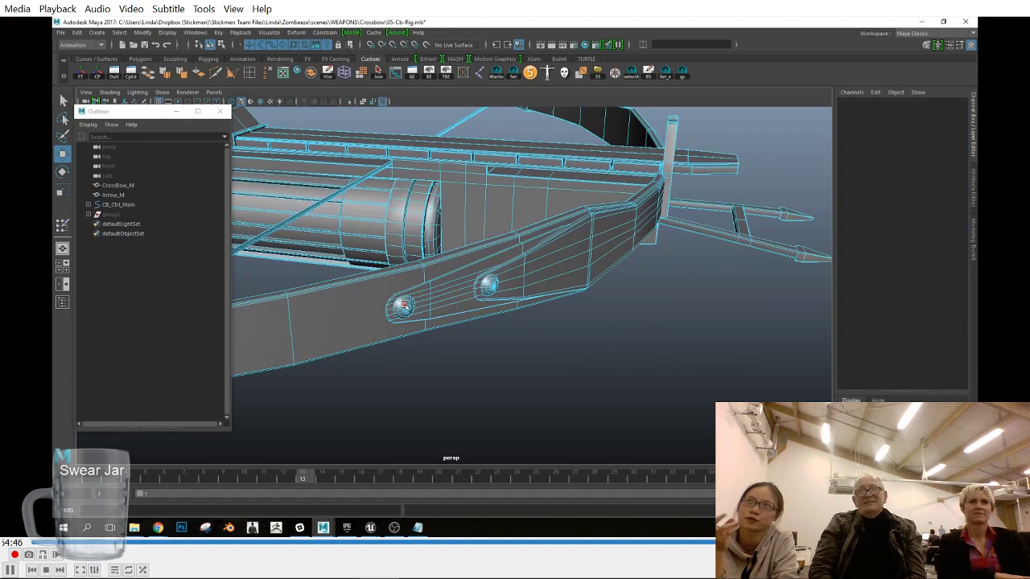
left_click(404, 306)
left_click_drag(492, 284, 590, 253, "alt")
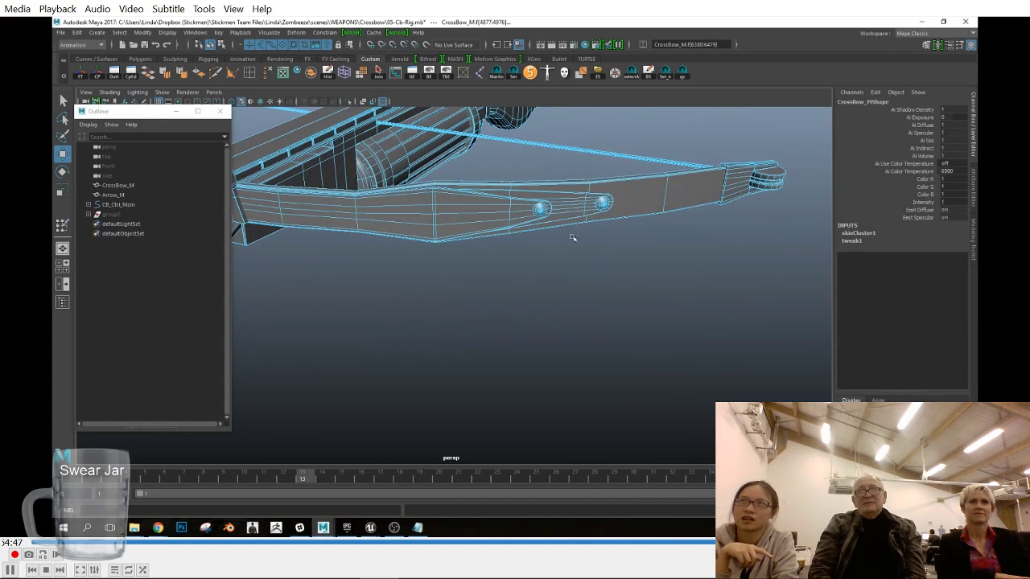
left_click(163, 93)
mouse_move(187, 109)
left_click(291, 119)
left_click(597, 260)
Step: Copy the skin weights of the first rivet's centre vertex with Copy Vertex Weights
left_click_drag(598, 260, 630, 301, "alt")
right_click_drag(630, 300, 650, 294, "alt")
middle_click_drag(581, 209, 570, 382, "alt")
right_click_drag(571, 382, 692, 277, "alt")
right_click_drag(700, 195, 660, 199)
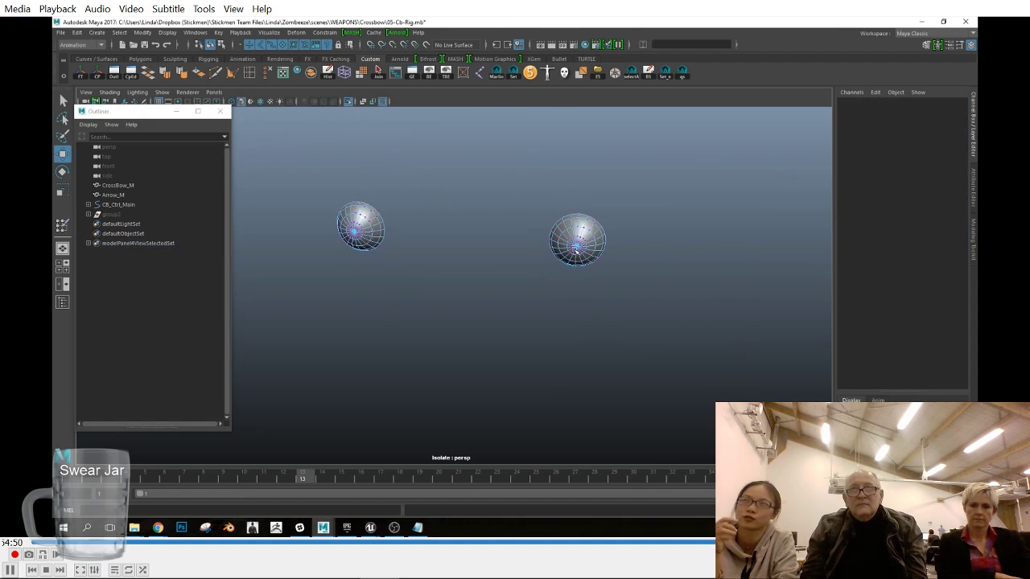
left_click(576, 251)
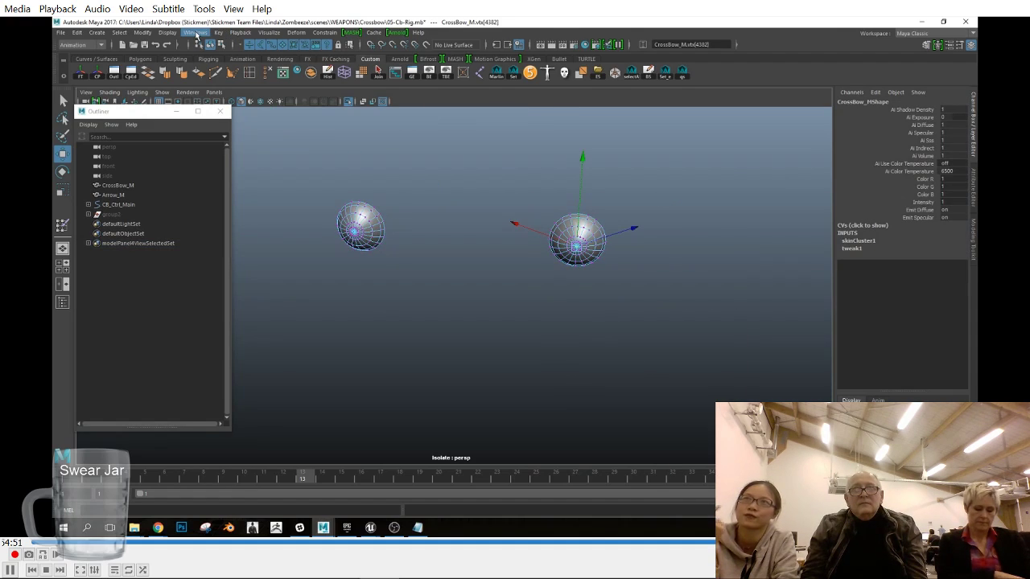
left_click(101, 46)
left_click(77, 59)
left_click(249, 32)
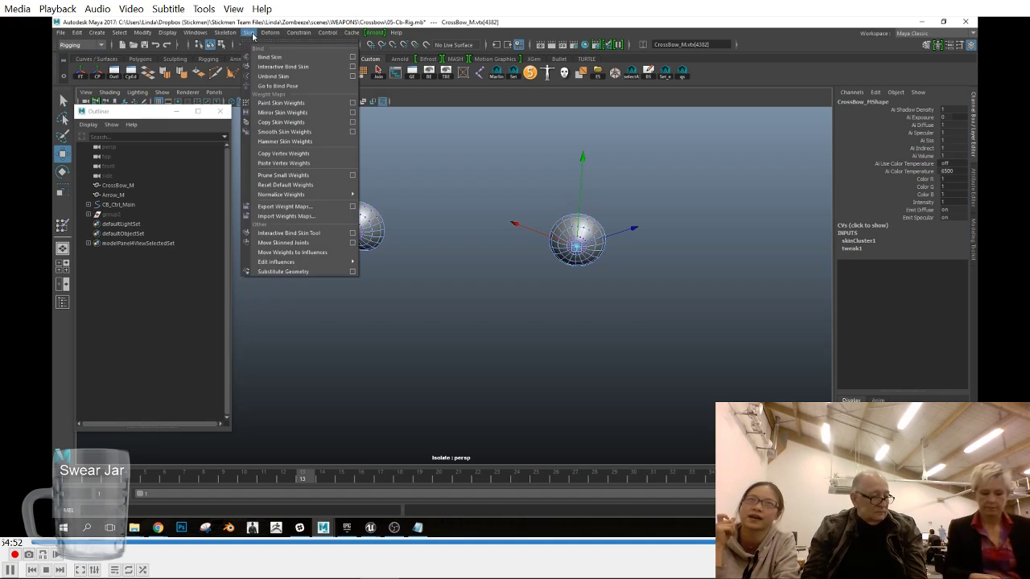
left_click(292, 155)
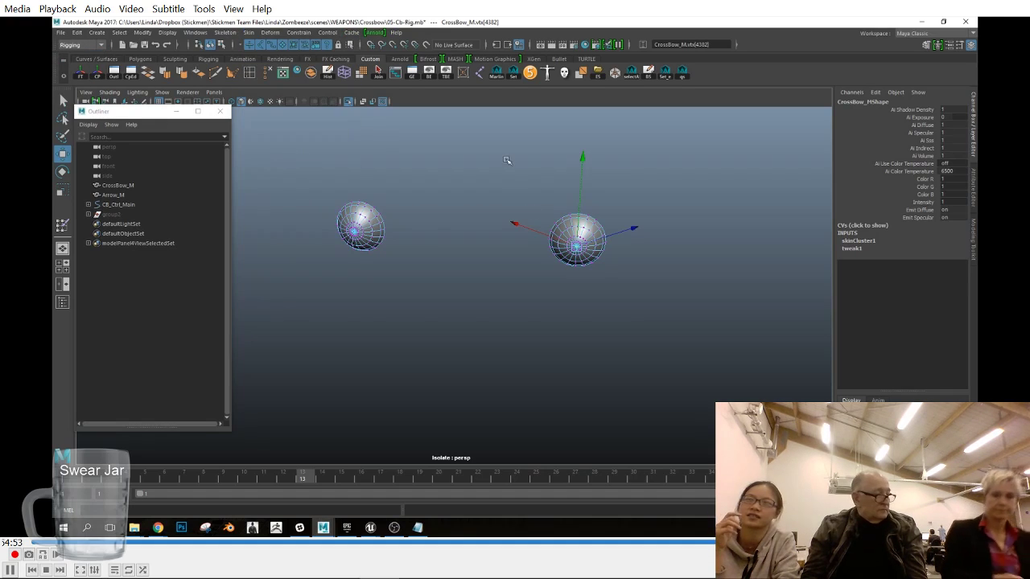
Step: Paste the copied vertex weights onto all vertices of the first rivet, keeping the Skin commands available in a floating window
left_click_drag(506, 159, 641, 291)
left_click(249, 32)
left_click(266, 48)
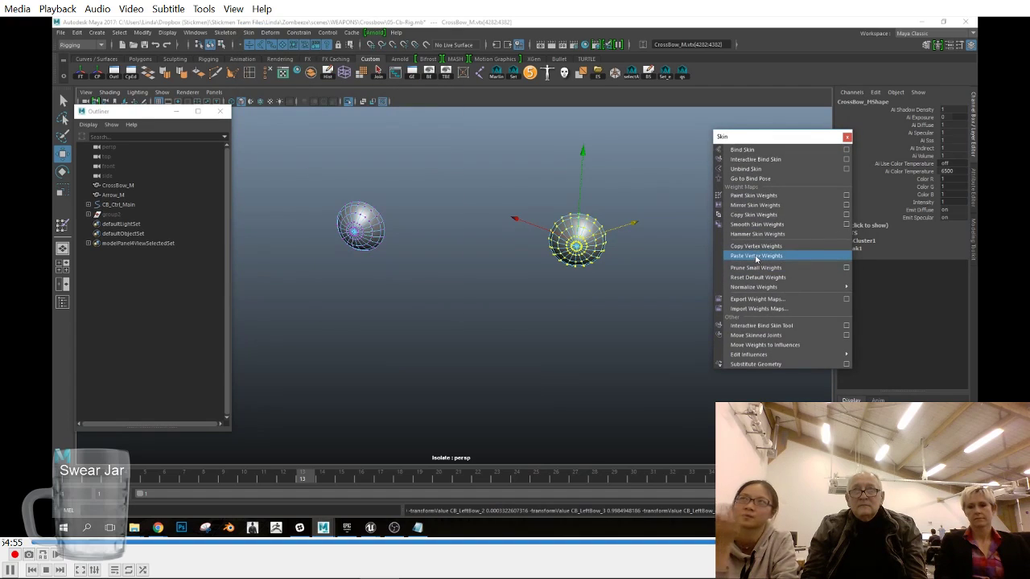
Step: Copy the centre vertex's skin weights on the neighbouring rivet and paste them onto all of that rivet's vertices
left_click(354, 232)
middle_click_drag(277, 316, 437, 285, "alt")
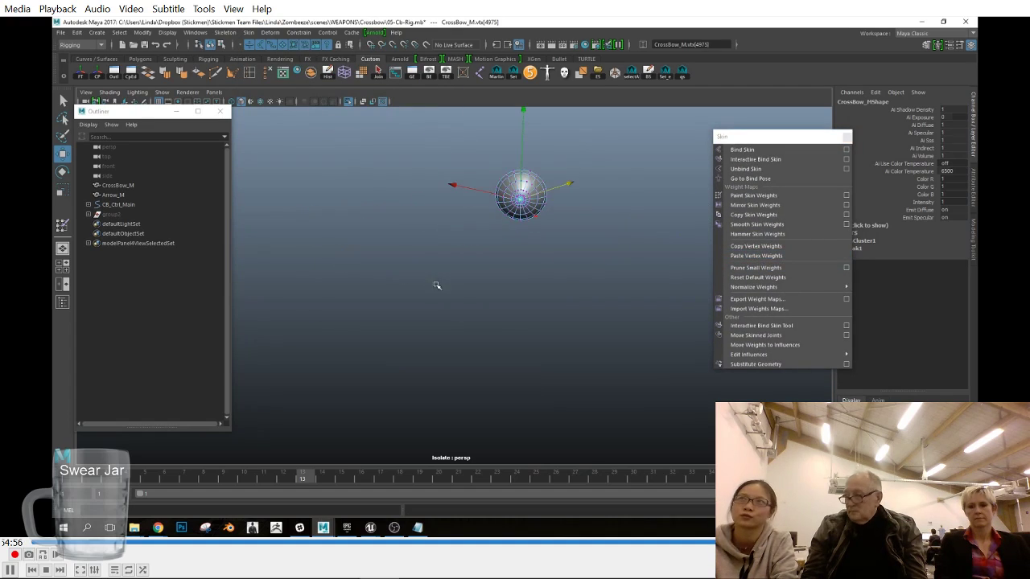
left_click(764, 247)
left_click_drag(449, 140, 590, 248)
left_click(741, 257)
Step: Give all vertices of a rivet on the opposite bow limb the skin weights of its centre vertex
left_click_drag(438, 260, 516, 290, "alt")
middle_click_drag(354, 286, 515, 253, "alt")
right_click_drag(515, 253, 586, 239, "alt")
middle_click_drag(586, 239, 550, 264, "alt")
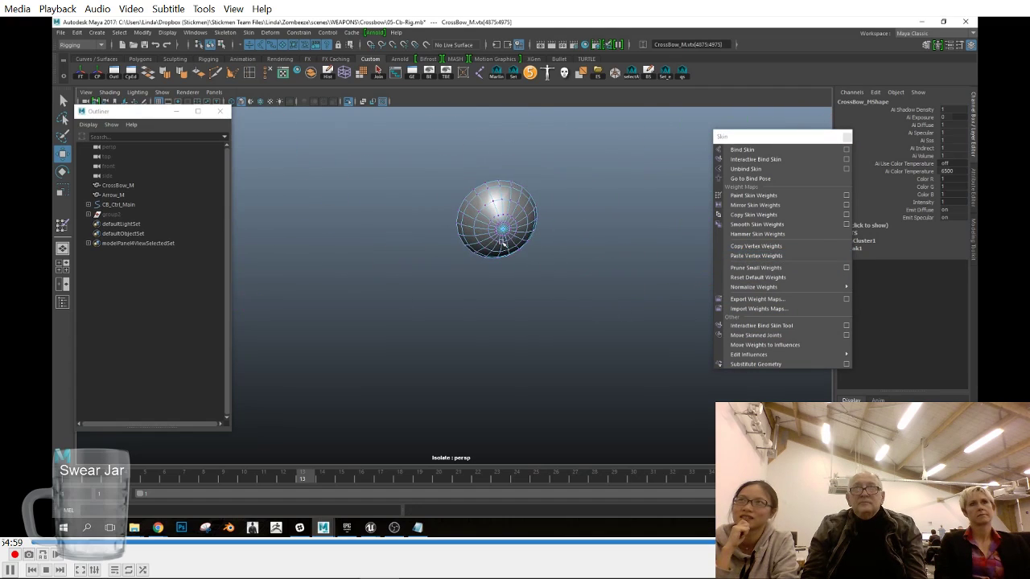
left_click_drag(577, 281, 444, 165)
left_click(741, 256)
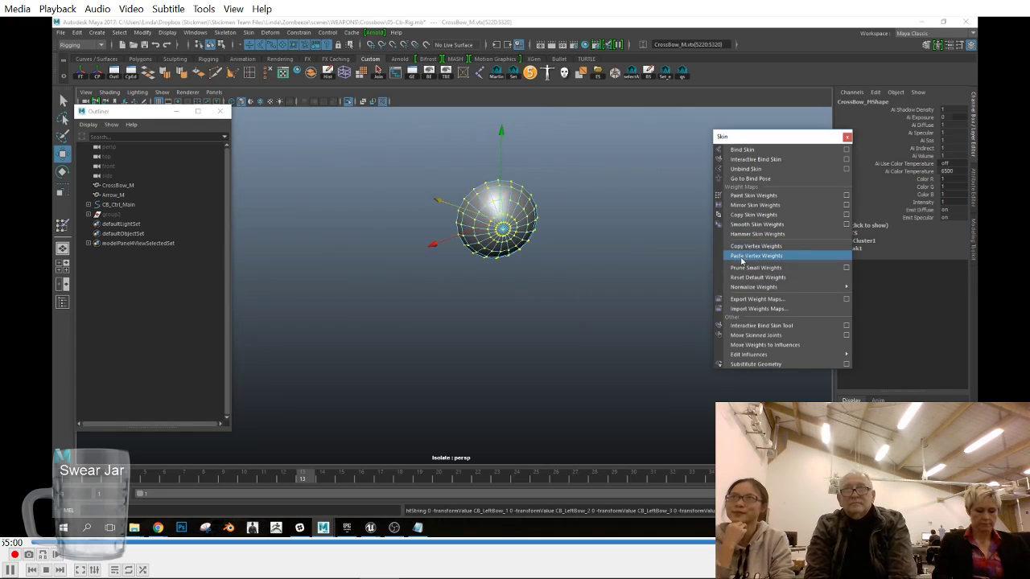
Step: Unify the skin weights of the last remaining rivet by pasting its centre vertex's weights onto all its vertices
right_click_drag(515, 278, 365, 297, "alt")
middle_click_drag(365, 297, 497, 296, "alt")
right_click_drag(497, 296, 620, 309, "alt")
middle_click_drag(620, 310, 448, 317, "alt")
right_click_drag(448, 316, 444, 275, "alt")
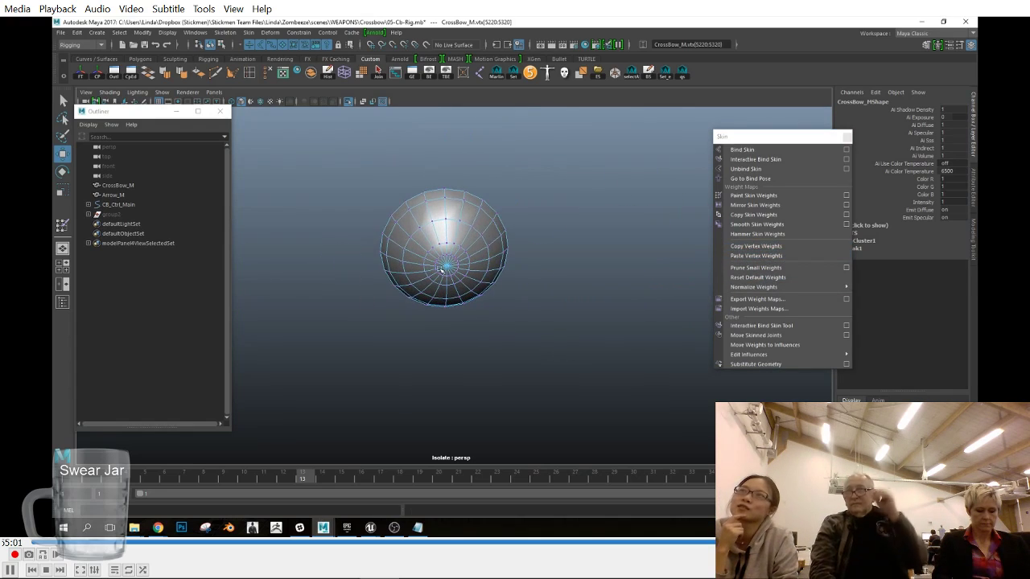
left_click_drag(379, 193, 530, 345)
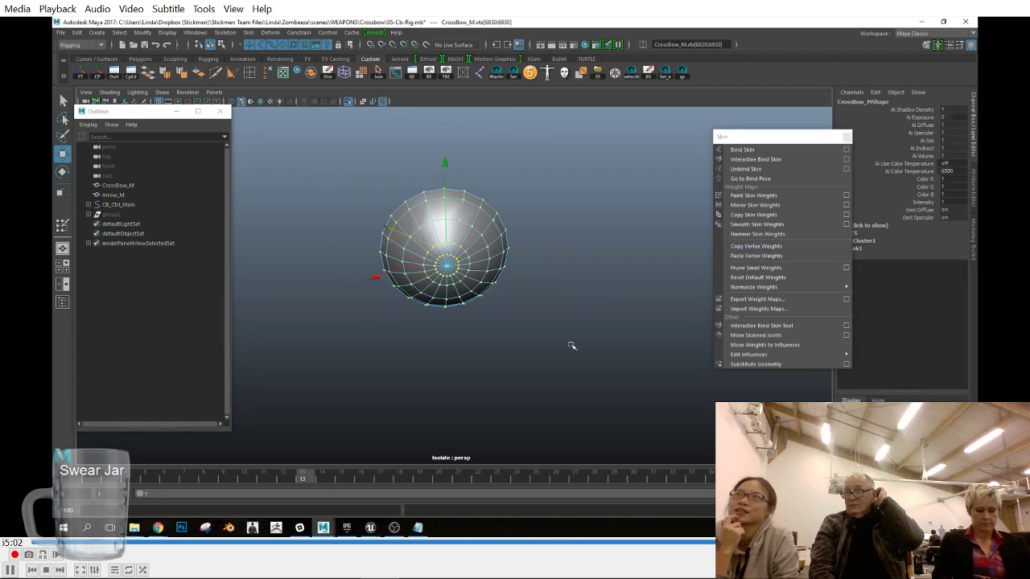
left_click(795, 259)
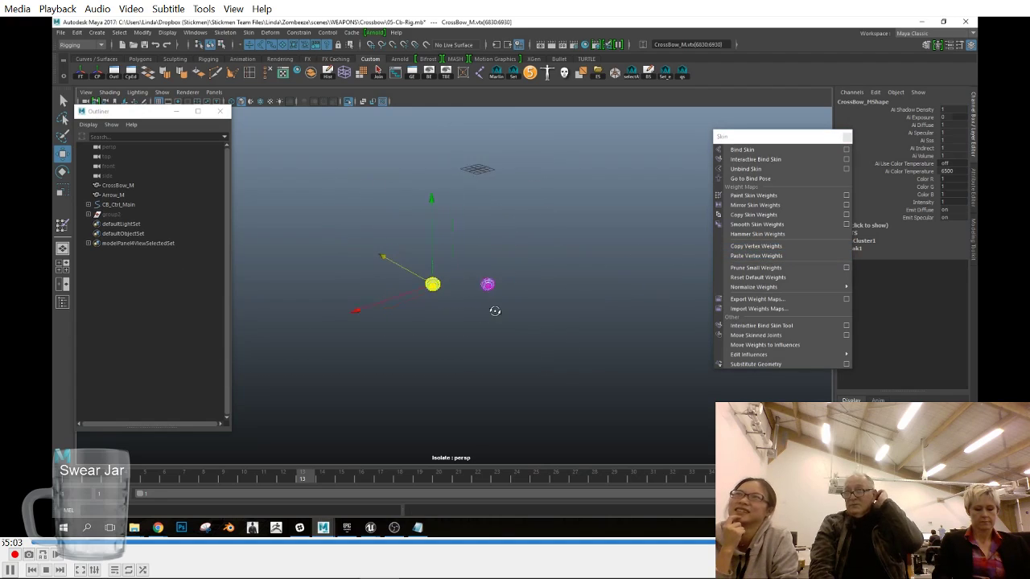
Step: Turn off the isolated view and return the crossbow to object selection mode
left_click(164, 94)
mouse_move(173, 112)
left_click(277, 111)
left_click(508, 282)
right_click_drag(506, 251, 547, 233)
Step: Return the timeline to its start and close the floating Skin commands window
left_click_drag(495, 342, 379, 404, "alt")
left_click_drag(113, 484, 88, 464)
scroll(460, 309, "down", 5)
left_click_drag(459, 309, 512, 329, "alt")
left_click(847, 138)
scroll(575, 347, "down", 4)
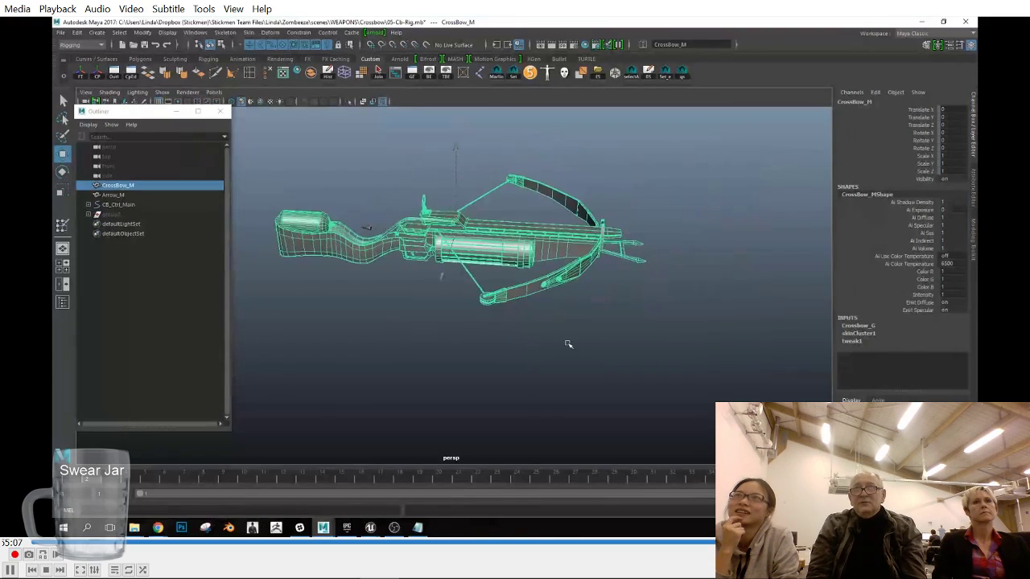
Step: Clear the selection and save the scene
left_click_drag(574, 347, 597, 348, "alt")
left_click(597, 347)
left_click(59, 33)
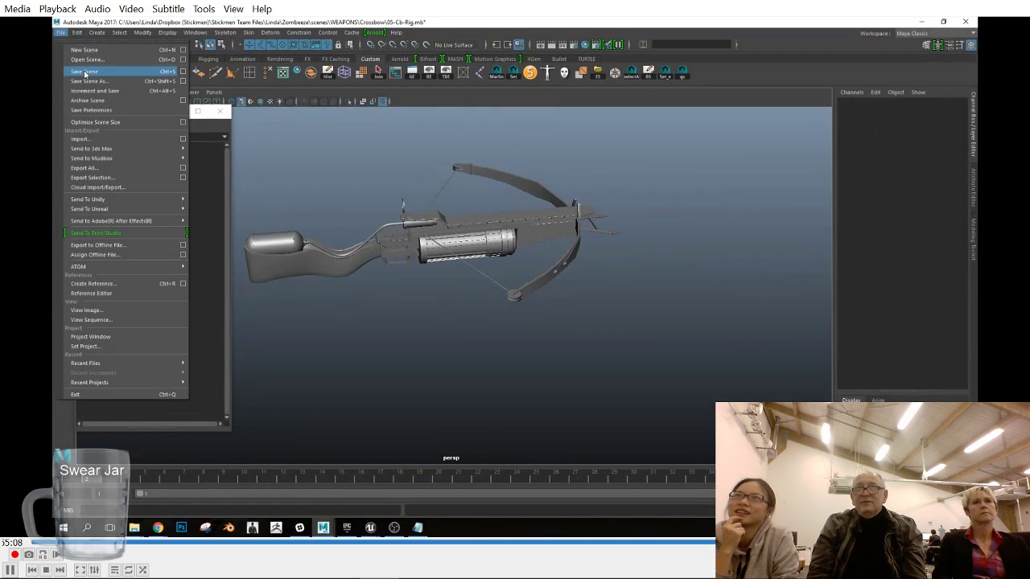
left_click(84, 72)
Step: Play the crossbow animation and examine the bow limbs and sight from behind the stock
left_click_drag(556, 308, 573, 371, "alt")
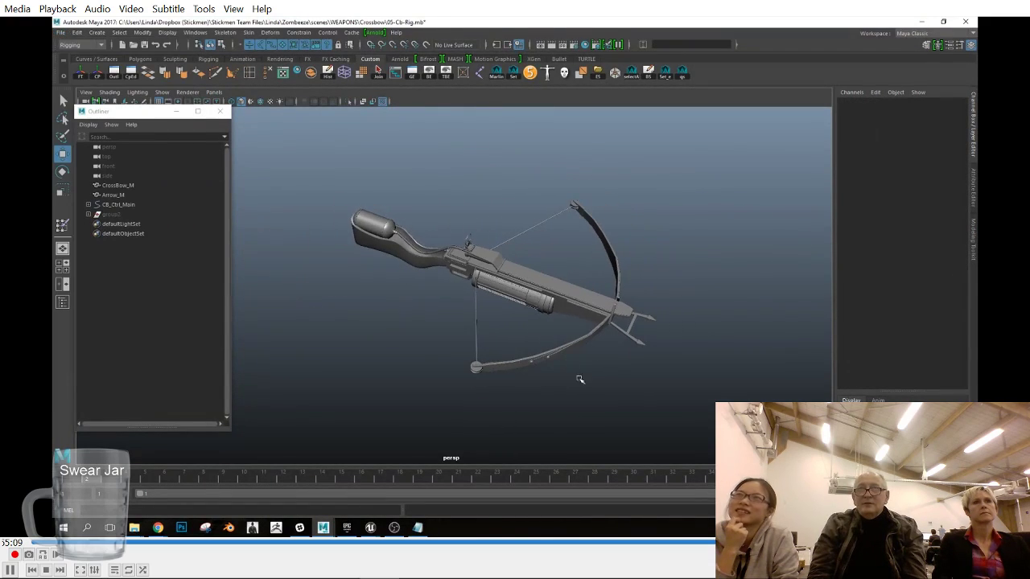
scroll(399, 401, "down", 2)
left_click_drag(438, 389, 524, 366, "alt")
right_click_drag(524, 366, 589, 368, "alt")
middle_click_drag(588, 367, 623, 386, "alt")
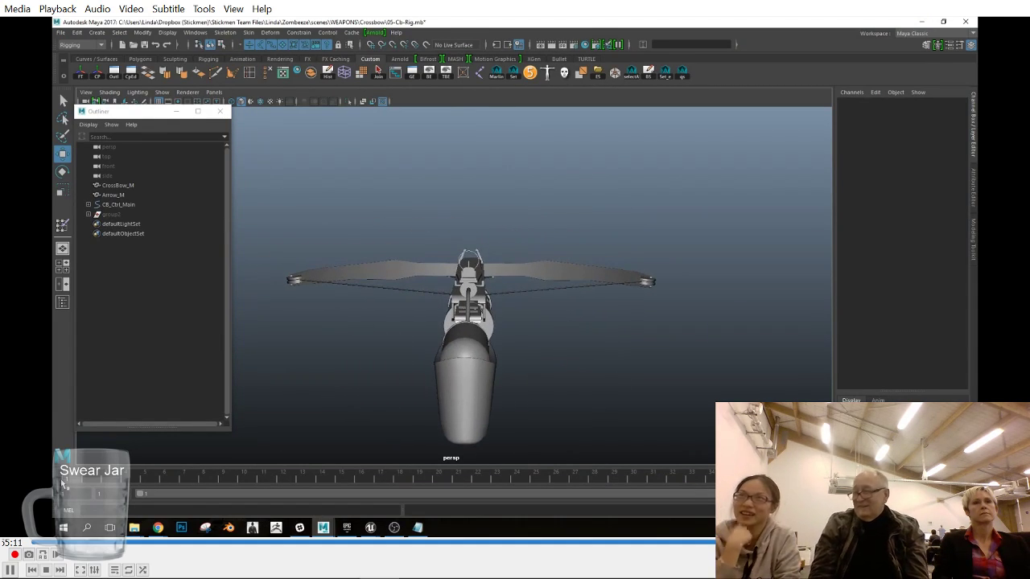
key("alt+v")
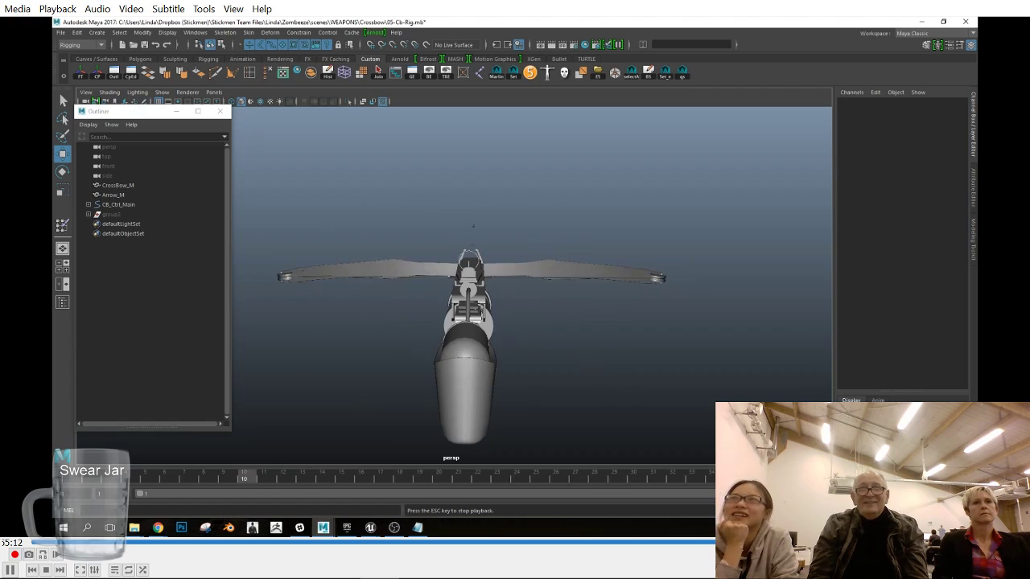
left_click_drag(499, 383, 513, 380, "alt")
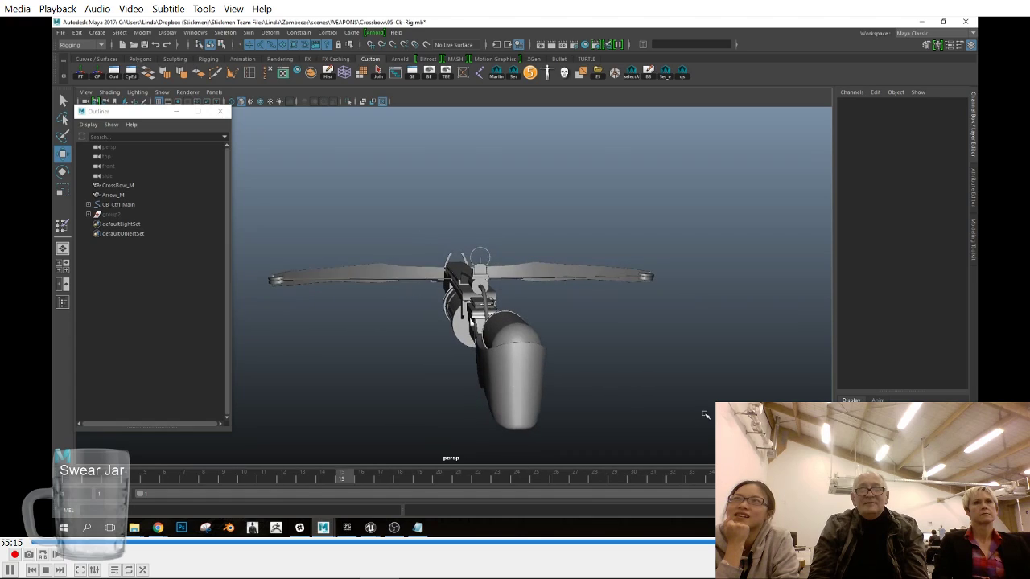
right_click_drag(585, 398, 708, 417, "alt")
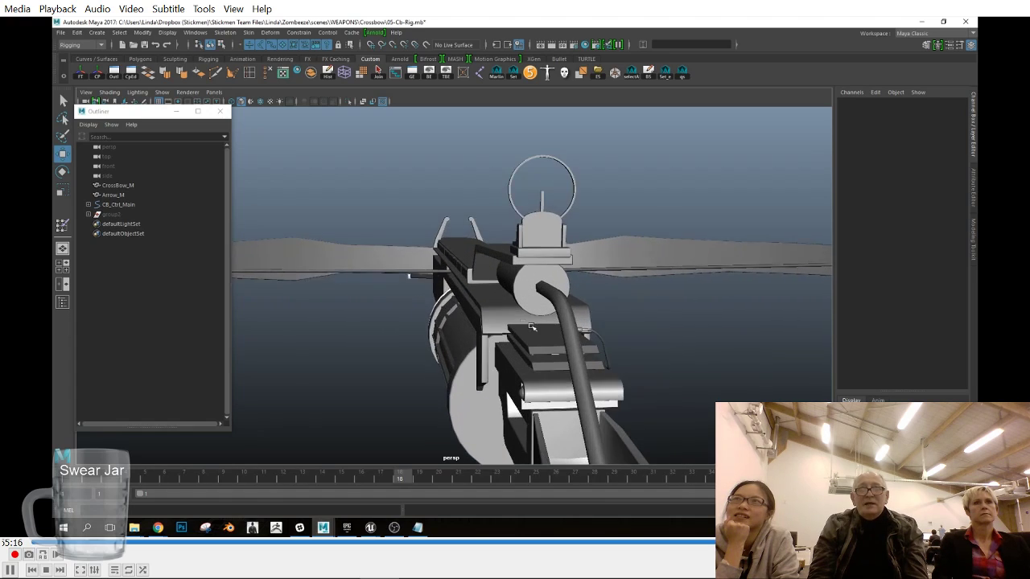
middle_click_drag(708, 417, 761, 438, "alt")
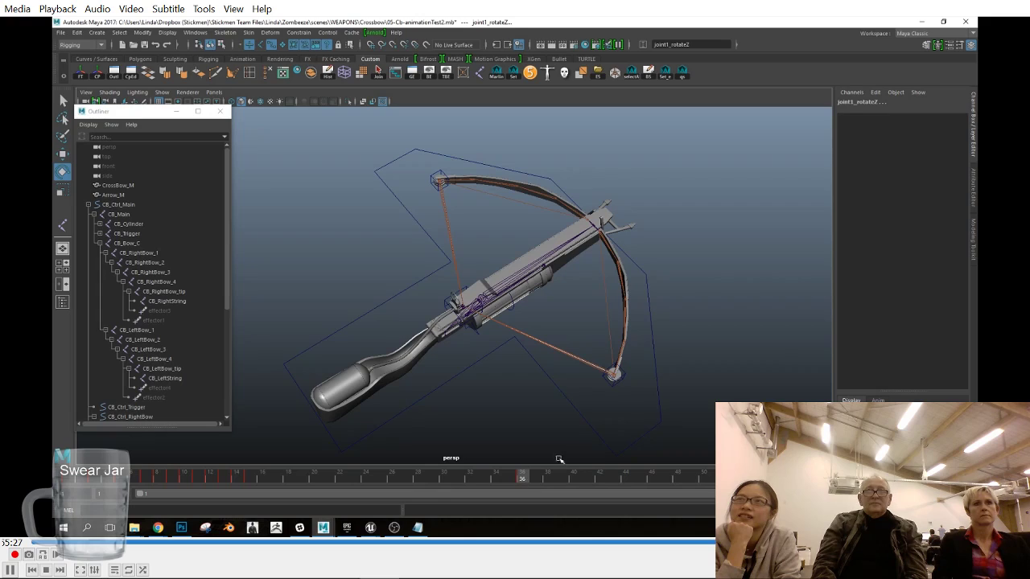
Step: Examine the translation curves of CB_Ctrl_String_C in the Graph Editor, then close it
left_click(448, 304)
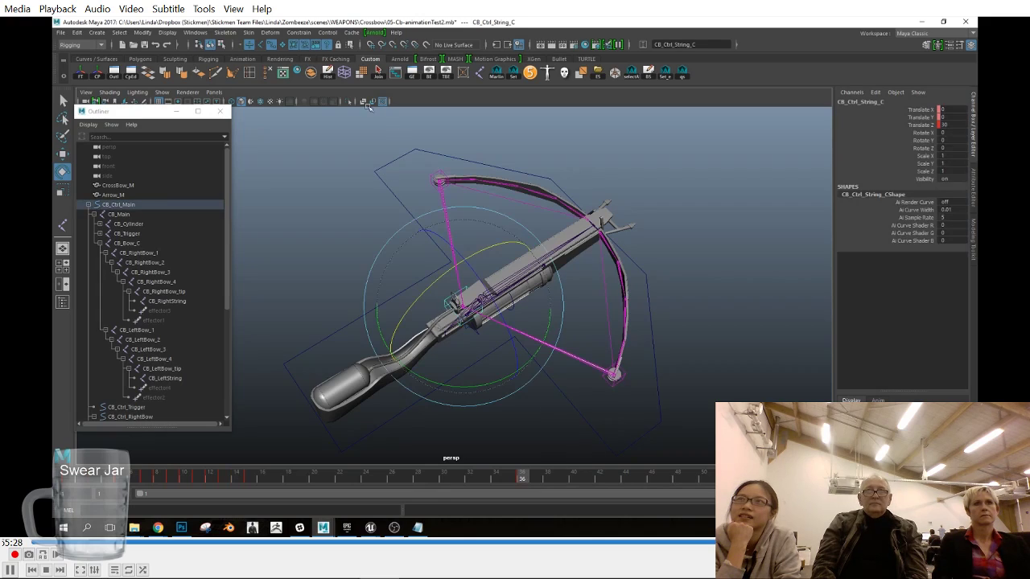
left_click(415, 74)
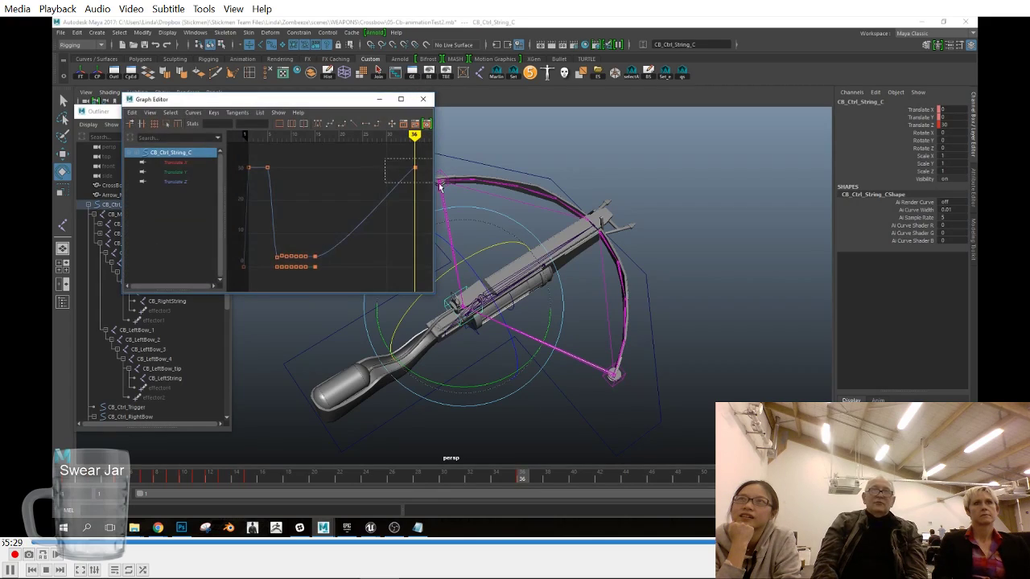
left_click(423, 99)
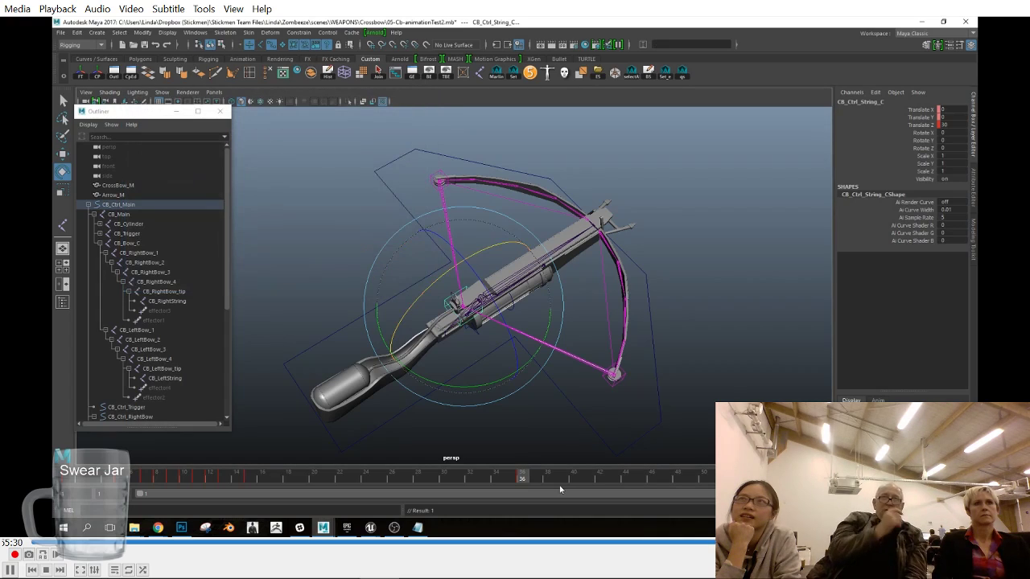
Step: Scrub past the bowstring's final pull-back key and play the animation through to check its timing
left_click_drag(394, 479, 492, 482)
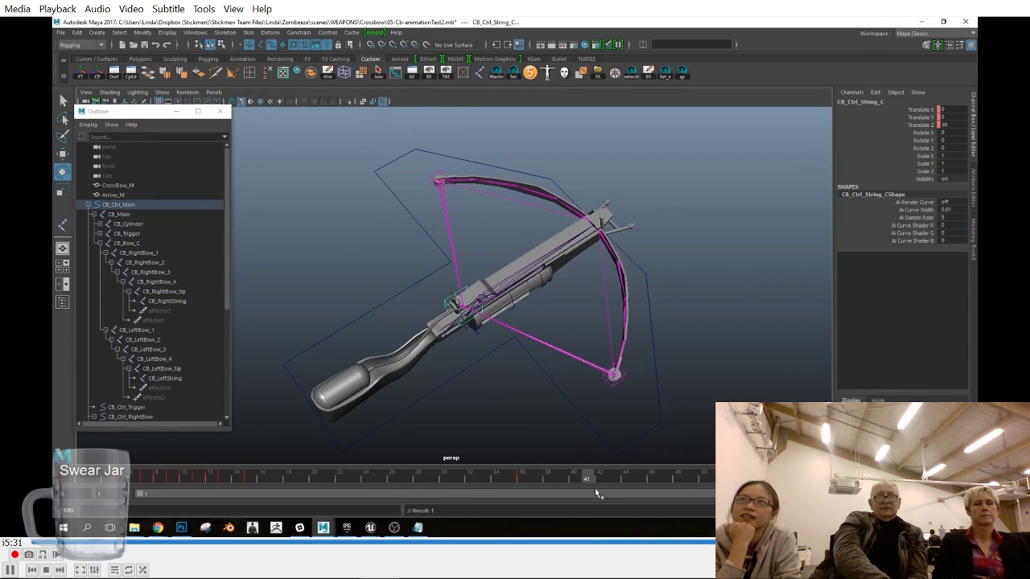
left_click_drag(665, 486, 684, 486)
left_click(718, 386)
key("alt+v")
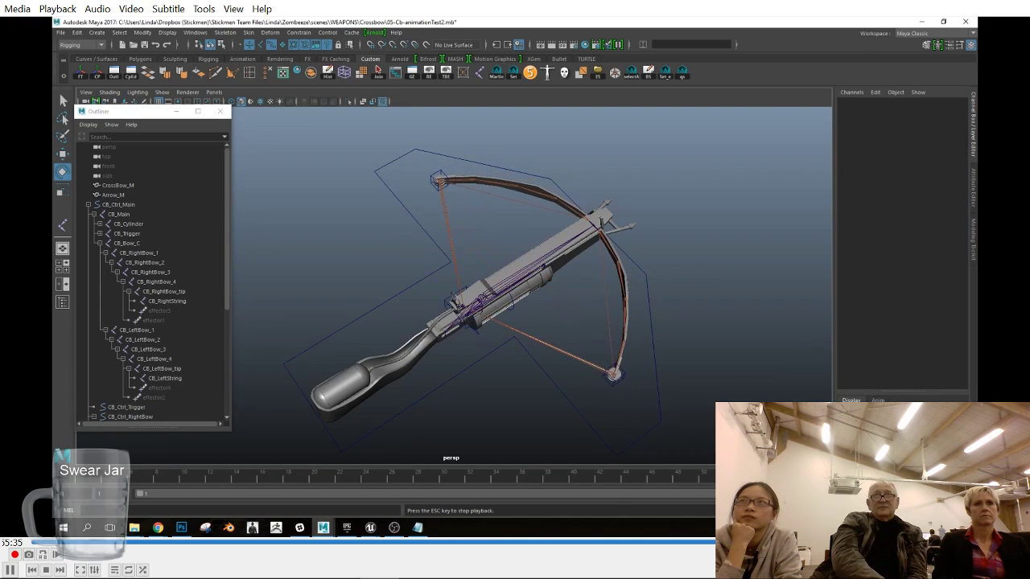
key("Escape")
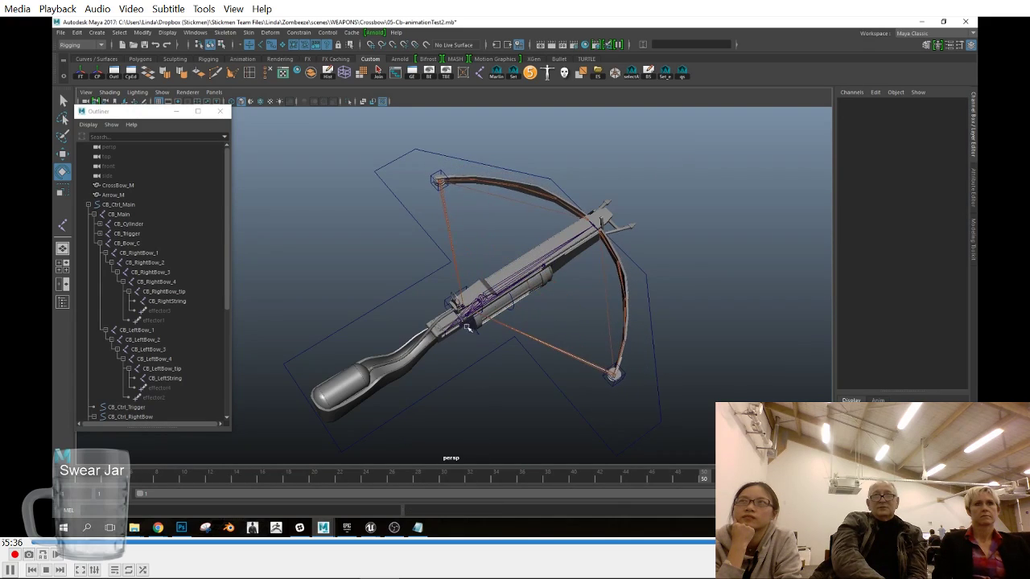
Step: Move the final pull-back key of CB_Ctrl_String_C from frame 36 to frame 40 and clear the selection
left_click(445, 301)
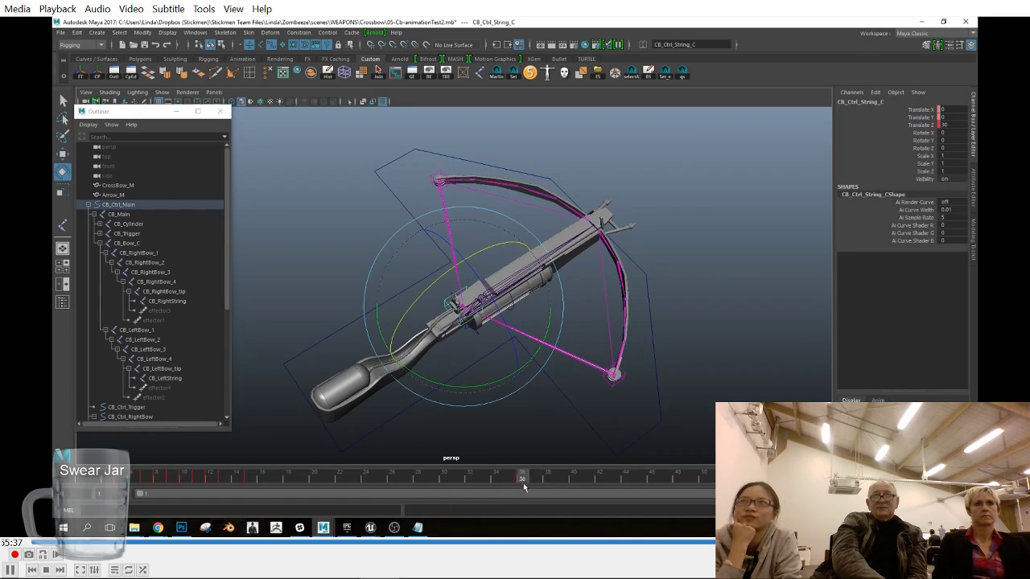
left_click_drag(523, 476, 575, 480)
left_click(777, 389)
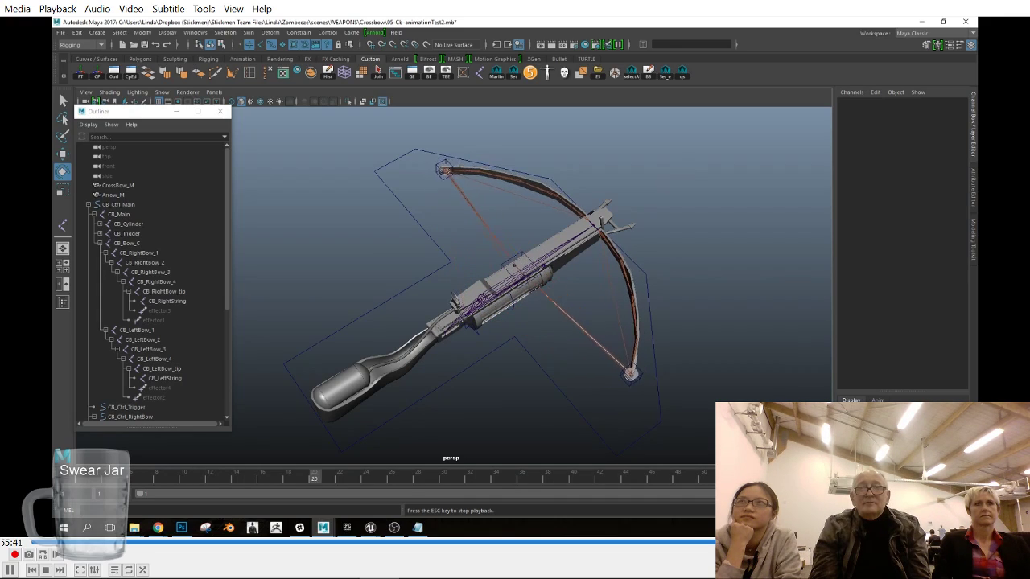
Step: Limit the viewport display to polygon objects and watch the animation with the player speed reset to 1.00x
left_click(162, 92)
left_click(172, 130)
left_click(162, 92)
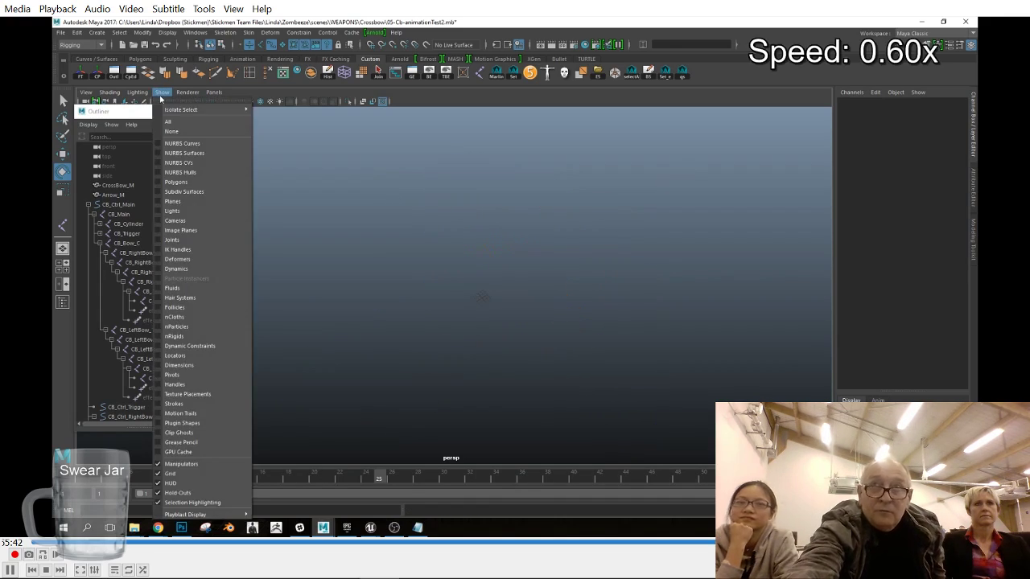
left_click(168, 121)
key("bracketright")
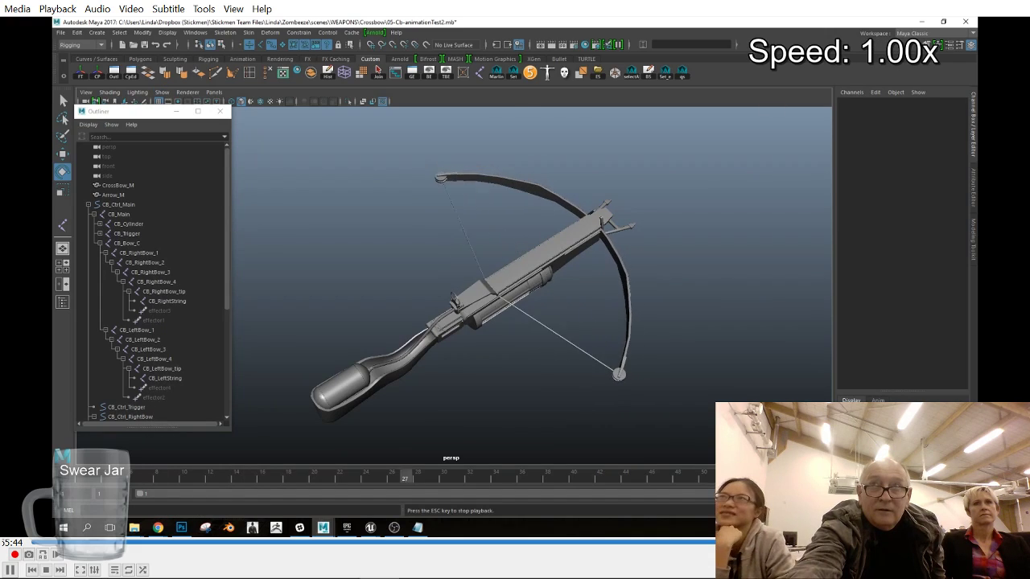
mouse_move(584, 400)
left_mouse_down("alt")
mouse_move(588, 382)
mouse_move(600, 389)
left_mouse_up("alt")
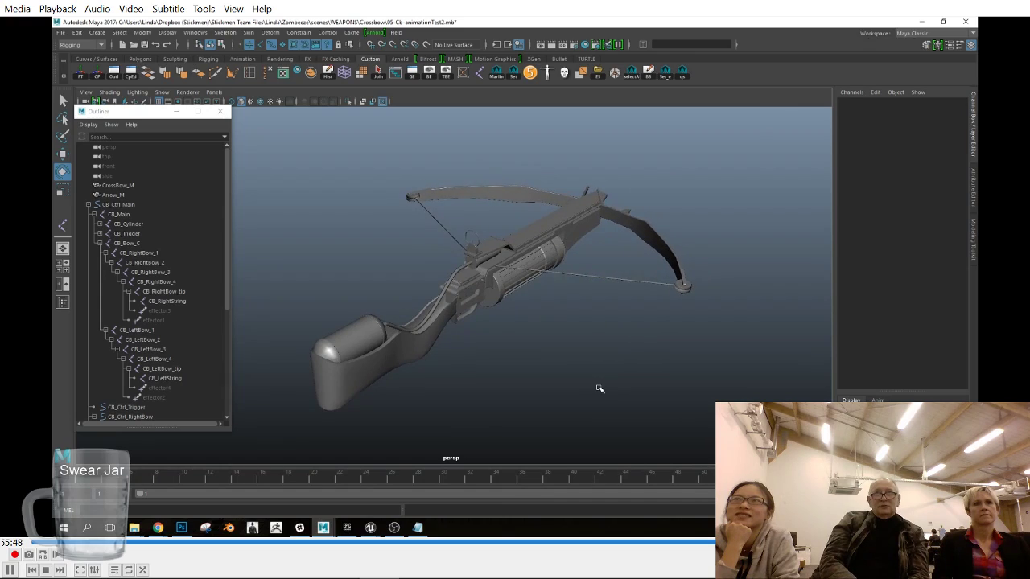
left_click_drag(605, 391, 592, 378, "alt")
Step: Select all objects in the scene to bring up their keys in the timeline
left_click(162, 91)
left_click(185, 173)
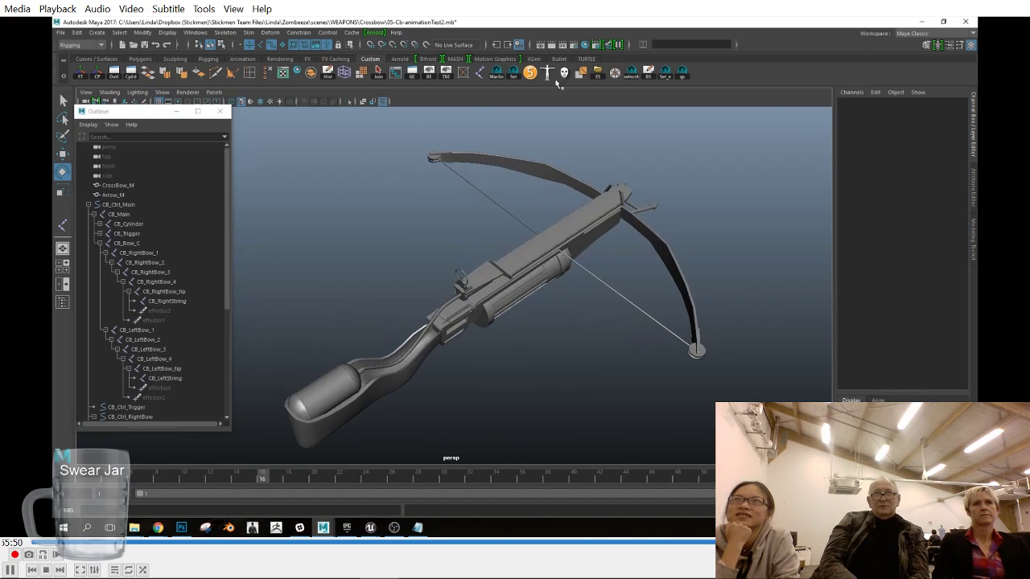
left_click(632, 74)
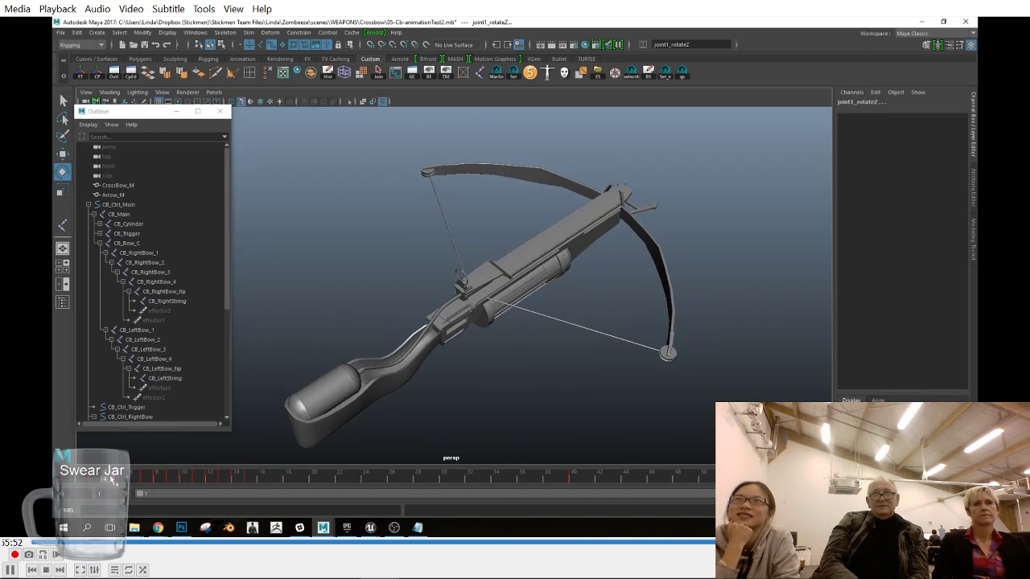
Step: Play the animation with everything deselected, undo back to the all-object selection, and watch the playback again
mouse_move(148, 480)
left_mouse_down("shift")
mouse_move(271, 482)
mouse_move(78, 483)
left_mouse_up("shift")
left_click(683, 393)
key("alt+v")
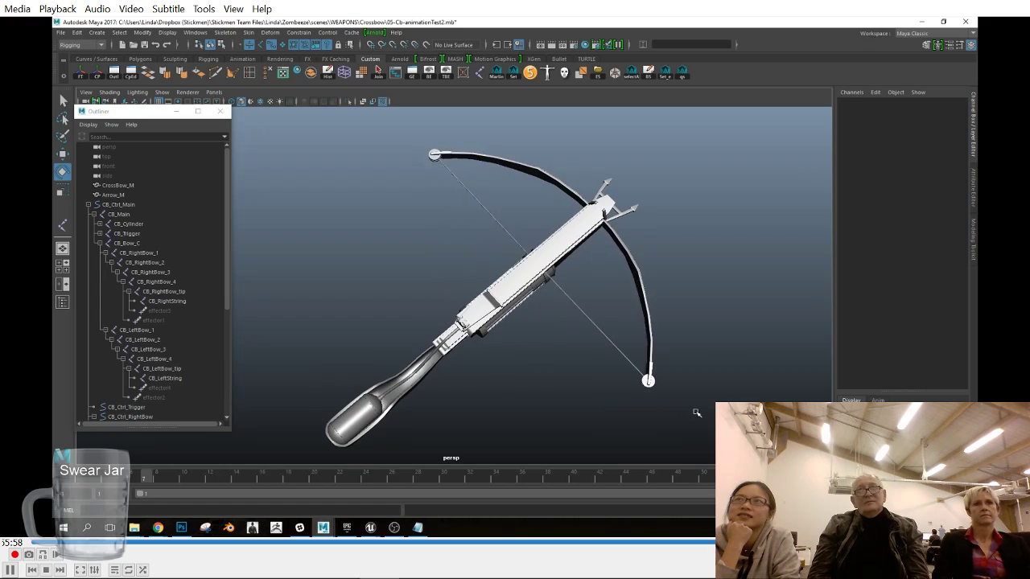
left_click(935, 476)
key("ctrl+z")
key("ctrl+z")
key("ctrl+z")
key("ctrl+z")
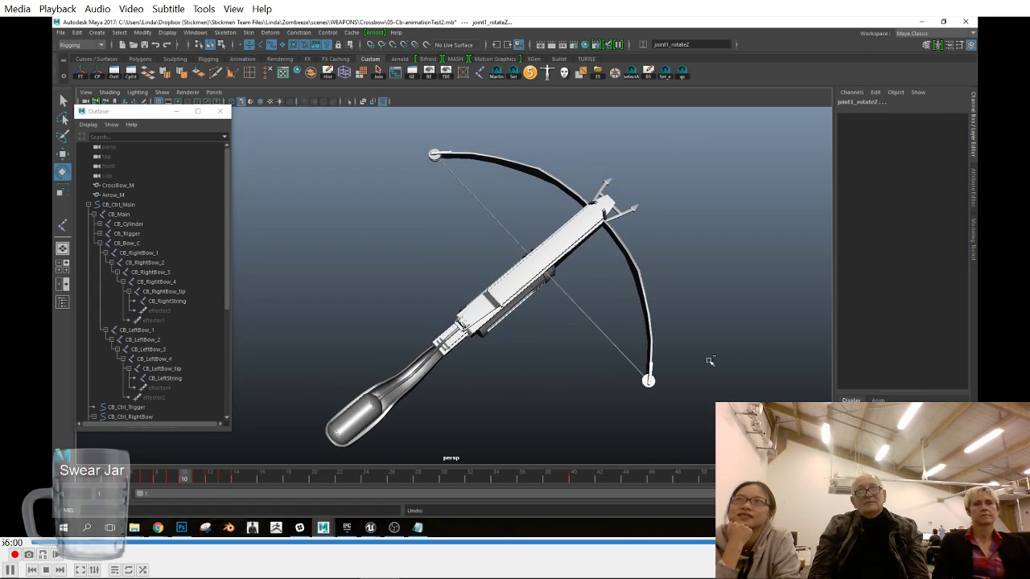
key("alt+v")
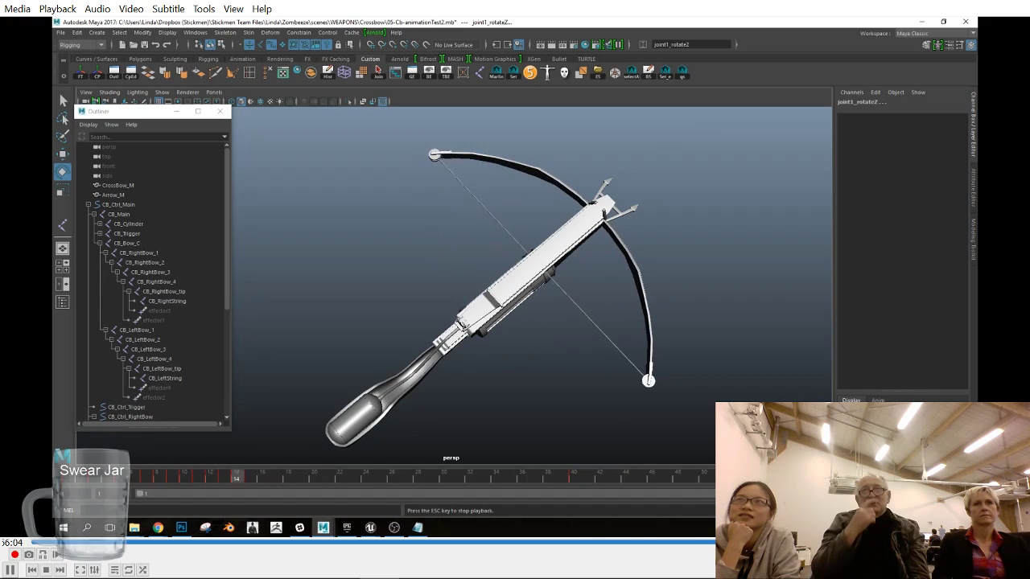
Step: Return to frame 7 and display the NURBS control curves in the viewport
left_click(161, 479)
left_click(146, 480)
left_click_drag(157, 483, 146, 481)
left_click(165, 93)
left_click(183, 142)
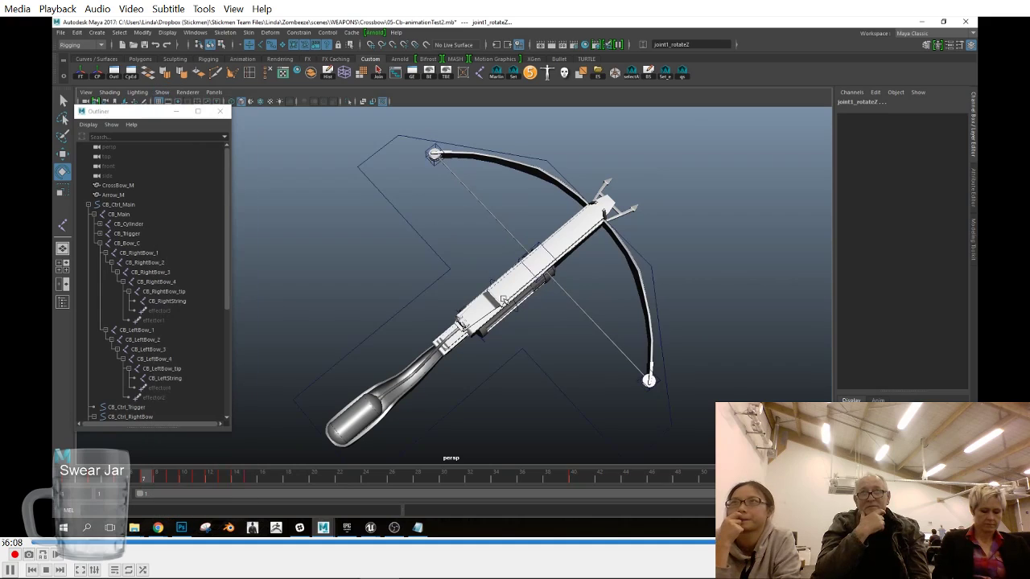
Step: Open the Graph Editor for the bowstring control CB_Ctrl_String_C at frame 8 and frame its rebound keys
left_click(533, 285)
key("w")
mouse_move(148, 481)
left_mouse_down()
mouse_move(159, 481)
mouse_move(147, 479)
left_mouse_up()
left_click(412, 72)
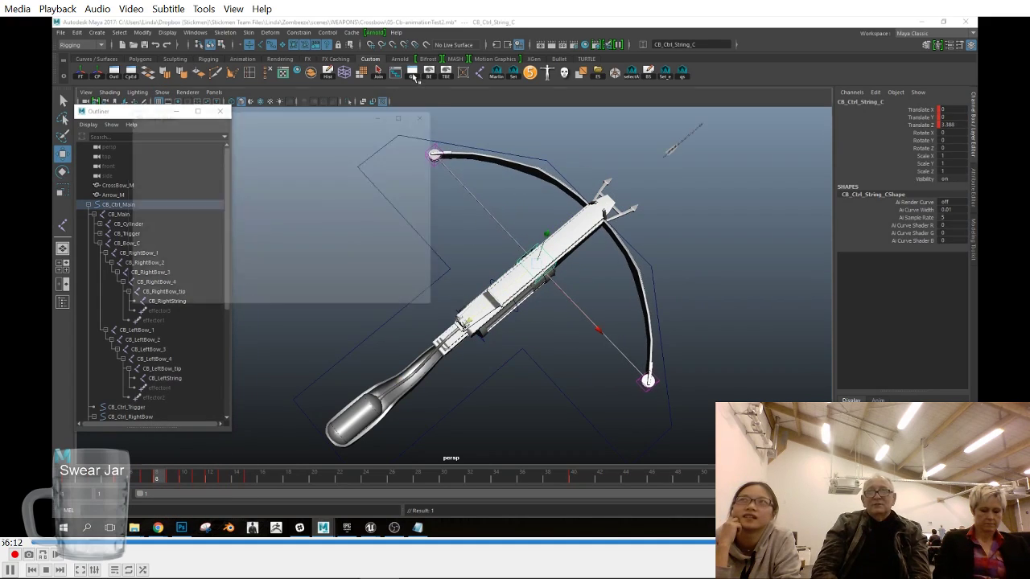
left_click_drag(304, 283, 306, 284)
key("f")
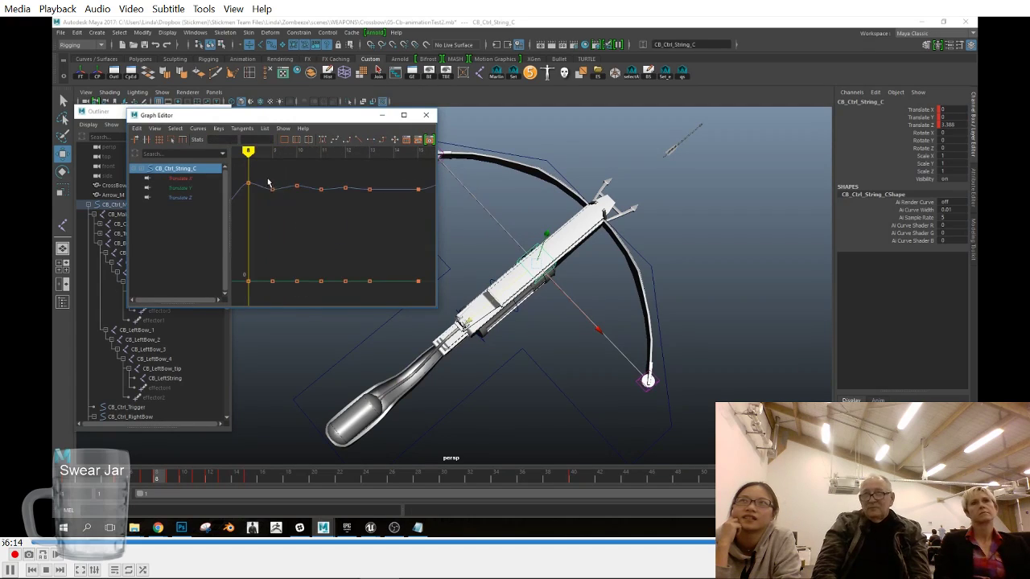
Step: Lengthen the in-tangent of the frame 40 key on CB_Ctrl_String_C's Translate Z curve and play the animation
mouse_move(133, 481)
left_mouse_down()
mouse_move(96, 481)
mouse_move(212, 483)
mouse_move(55, 475)
left_mouse_up()
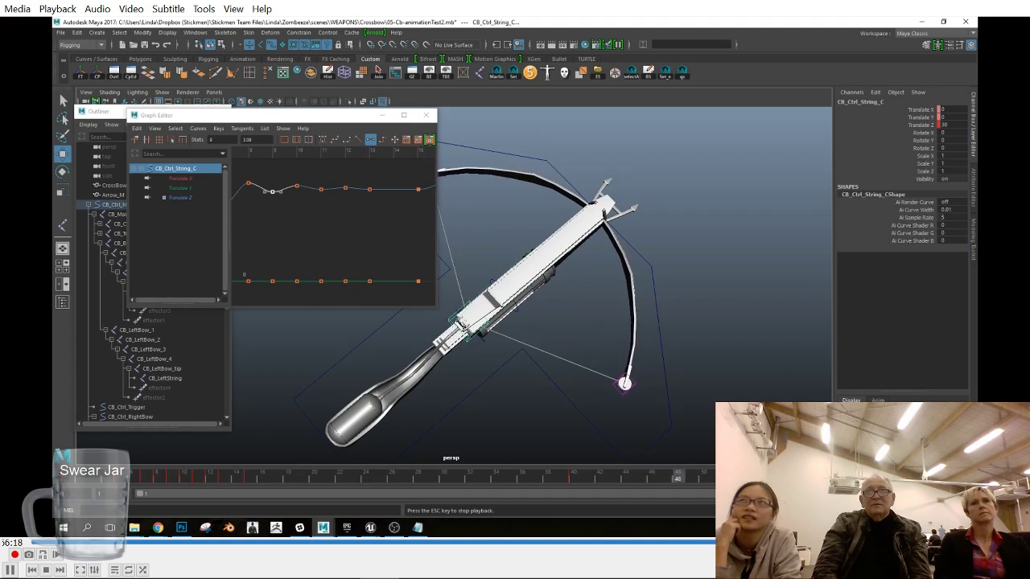
key("Escape")
left_click(178, 196)
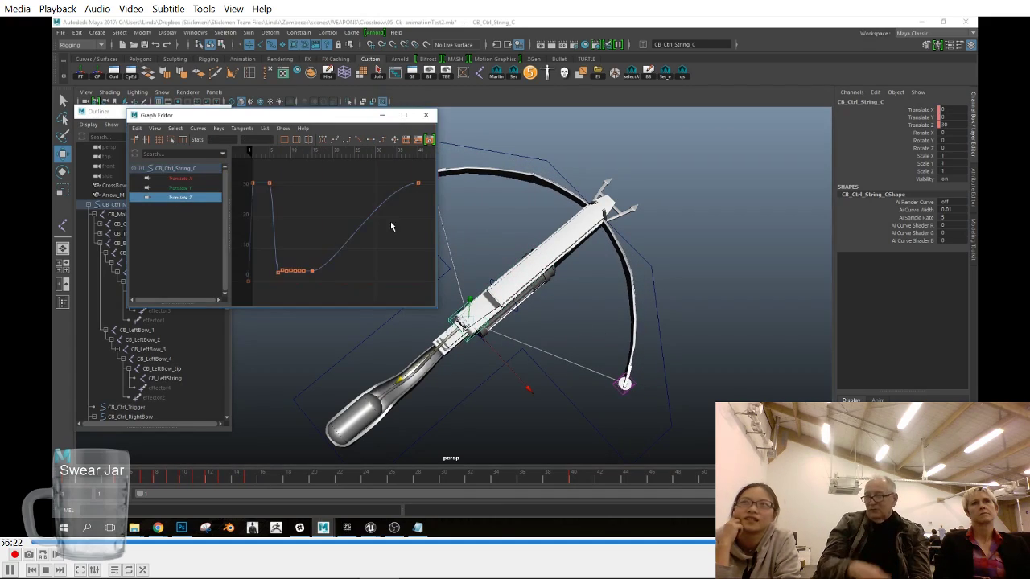
left_click(373, 178)
middle_click_drag(368, 181, 346, 181, "shift")
left_click_drag(417, 476, 71, 479)
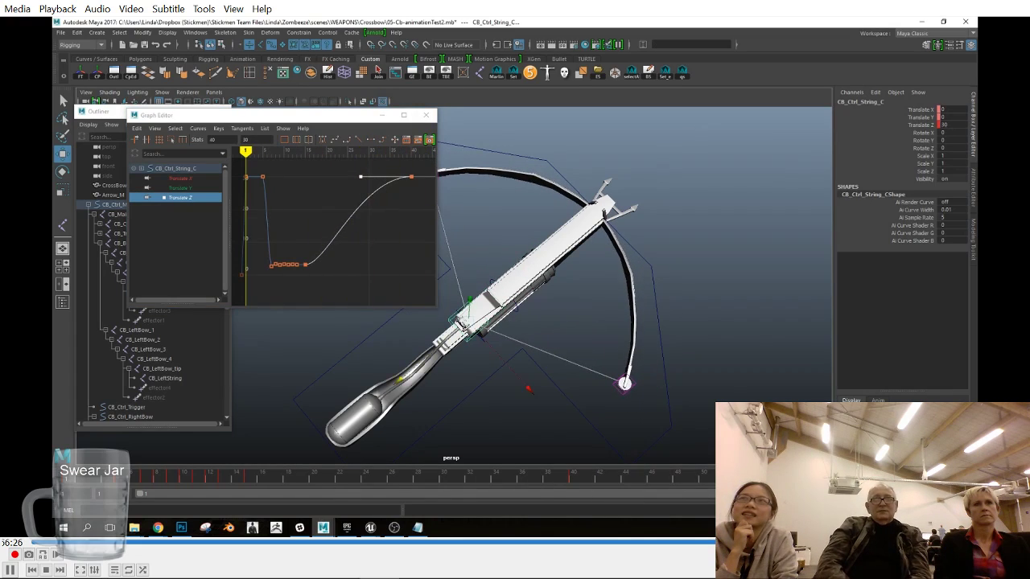
left_click(193, 449)
key("alt+v")
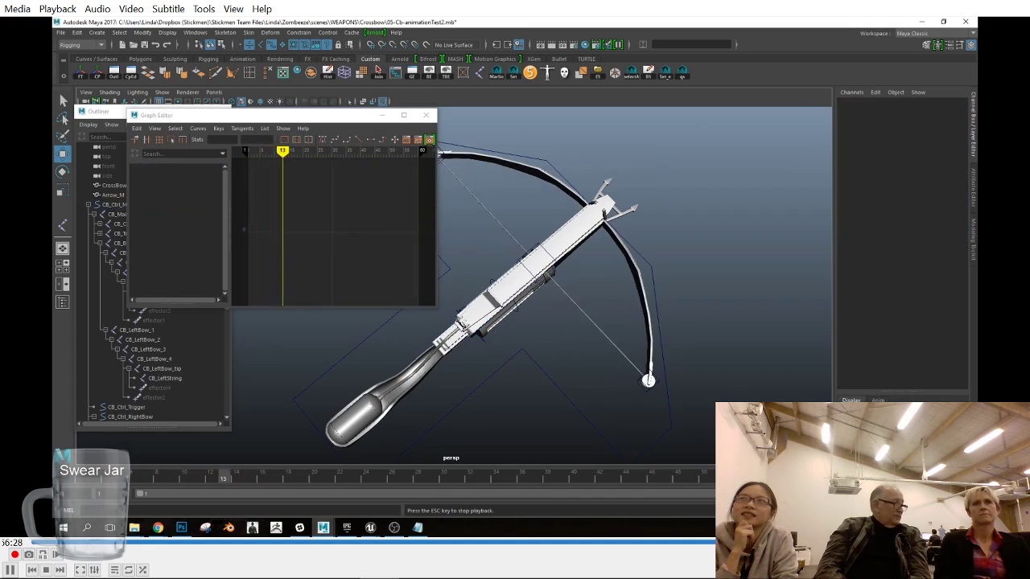
key("Escape")
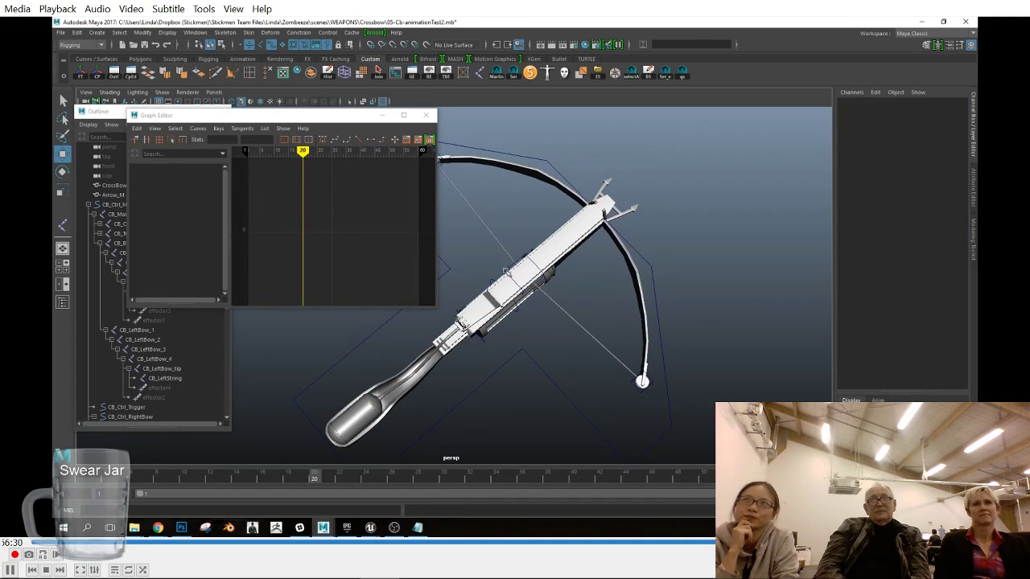
Step: Reselect CB_Ctrl_String_C, make its frame 5 release key linear, and play the animation
key("ctrl+z")
mouse_move(144, 481)
left_mouse_down()
mouse_move(117, 483)
mouse_move(139, 485)
mouse_move(129, 480)
left_mouse_up()
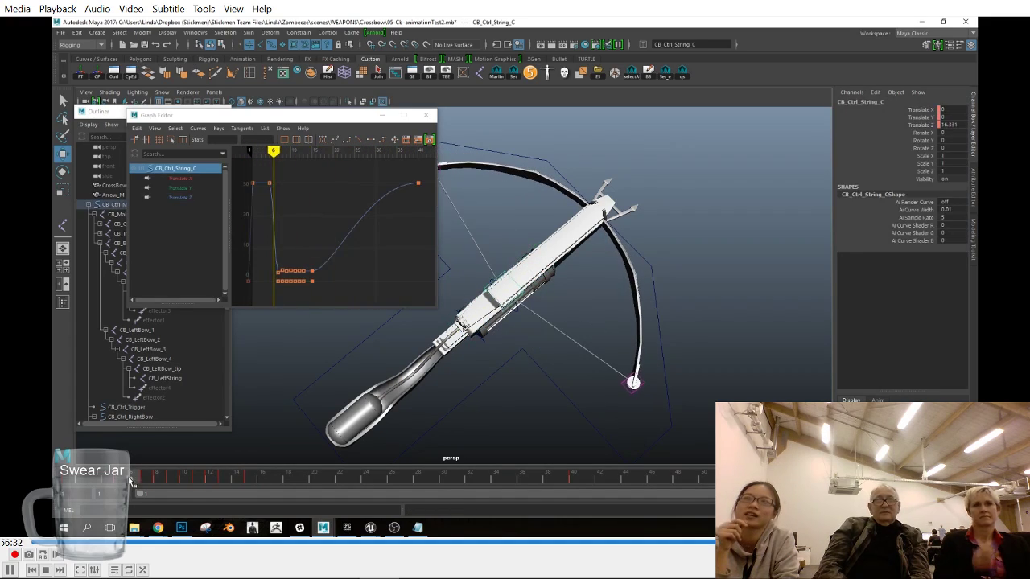
left_click_drag(261, 172, 283, 195)
left_click(359, 140)
left_click_drag(260, 265, 283, 280)
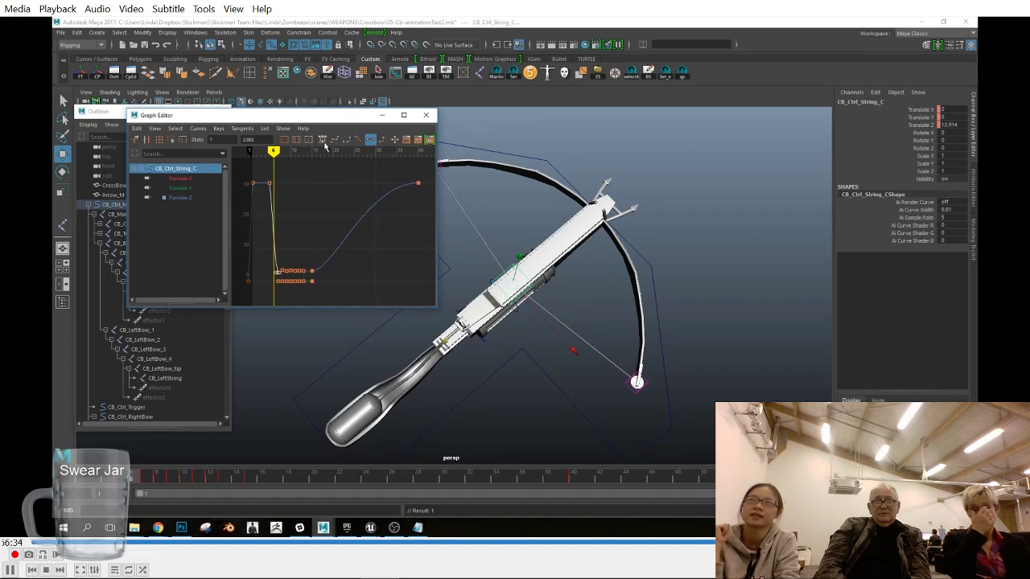
left_click_drag(115, 486, 143, 487)
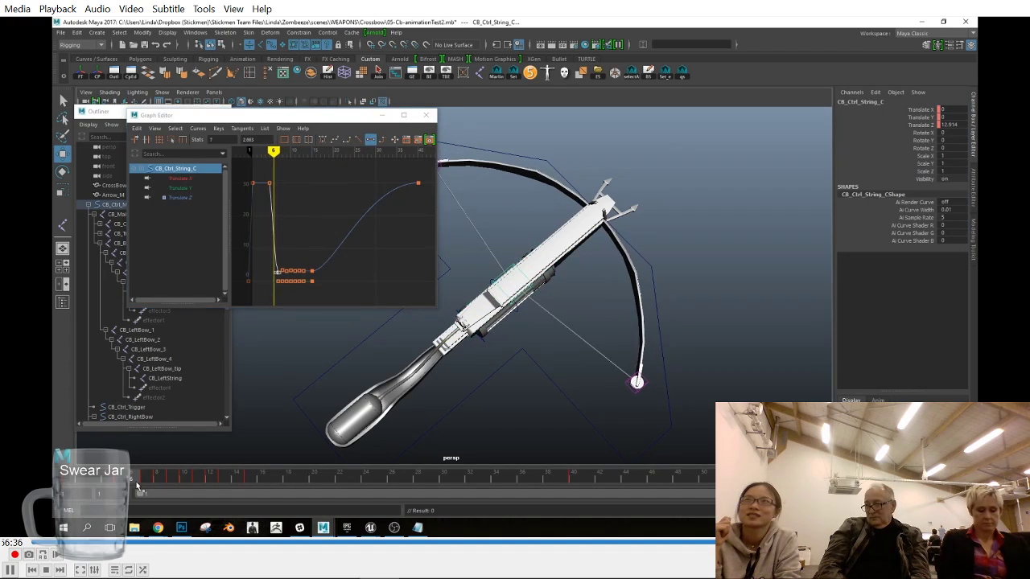
key("alt+v")
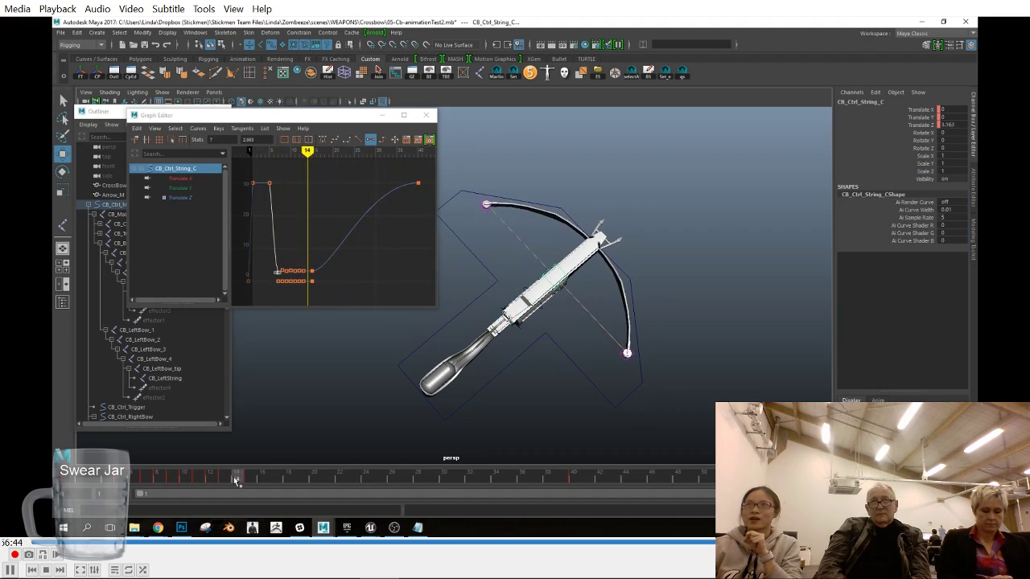
Step: Move the bowstring's final pull-back key to frame 45 and its frame 15 key to frame 18, and play the result
left_click_drag(338, 485, 287, 483)
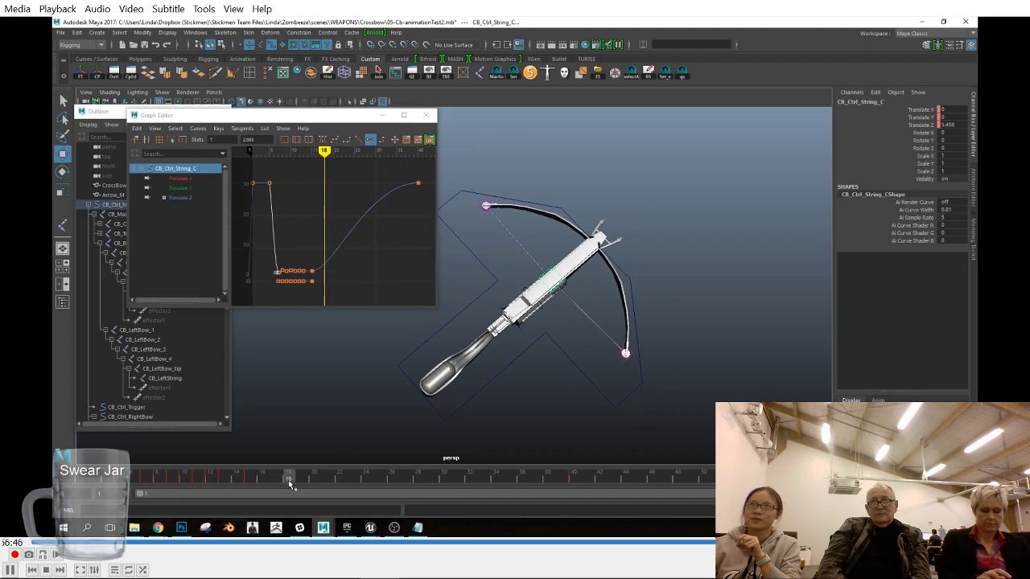
left_click_drag(573, 485, 635, 479)
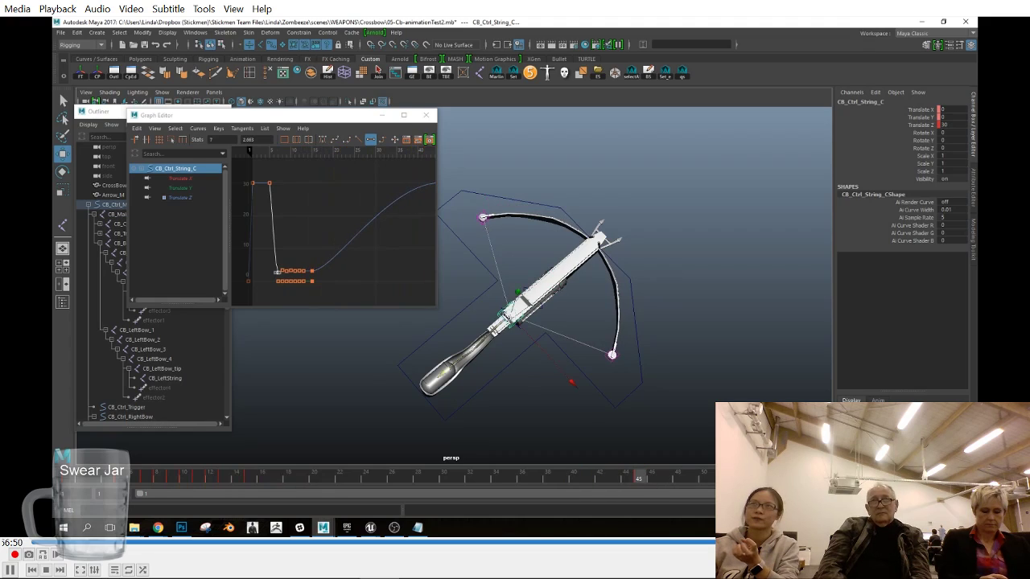
left_click(249, 481, "shift")
left_click_drag(250, 481, 67, 482)
key("alt+v")
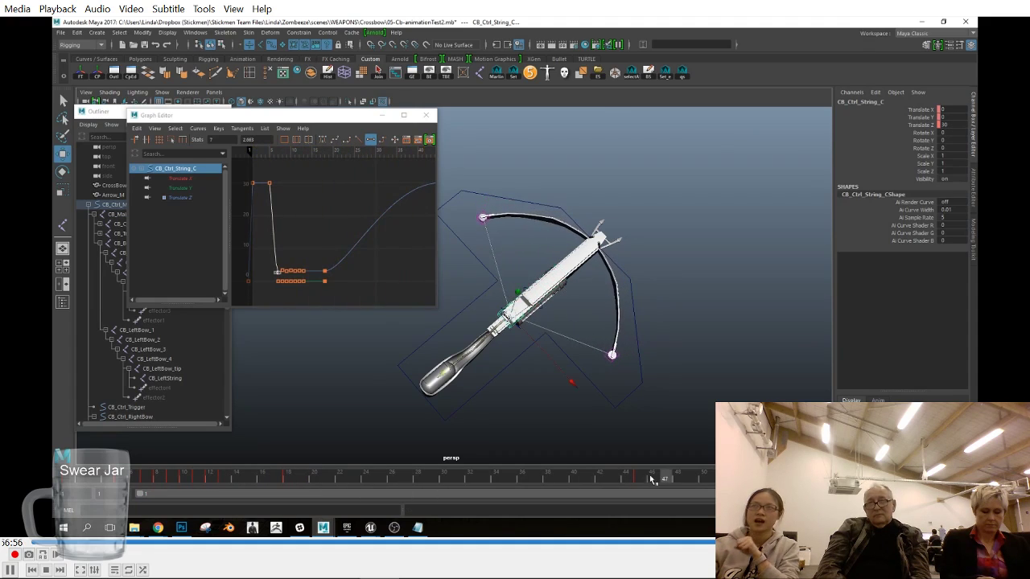
Step: Move the final pull-back key to frame 50 and pull the bowstring control back to Translate Z 27.254 at frame 40
left_click_drag(652, 452, 640, 403, "alt")
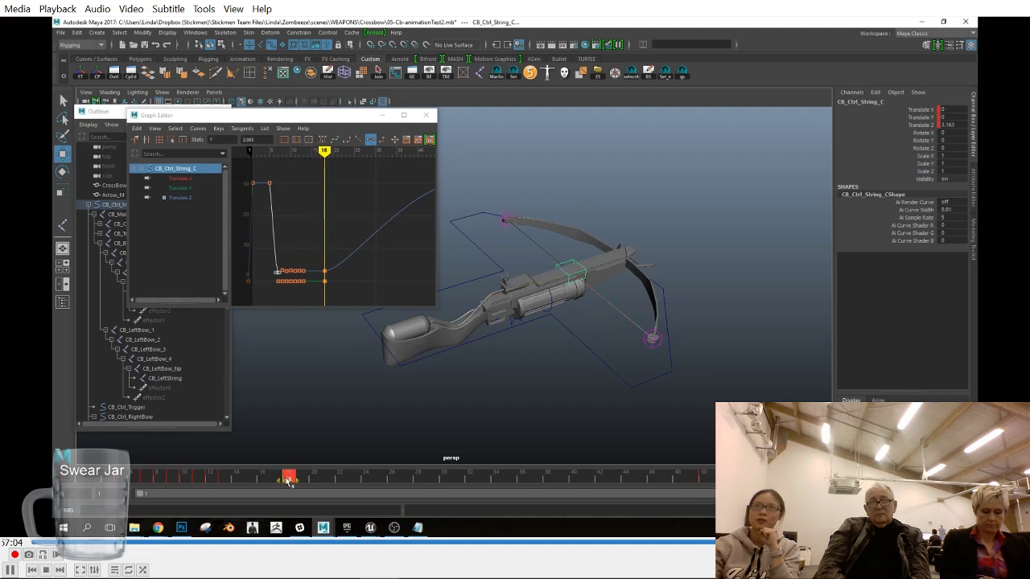
left_click_drag(290, 481, 577, 492)
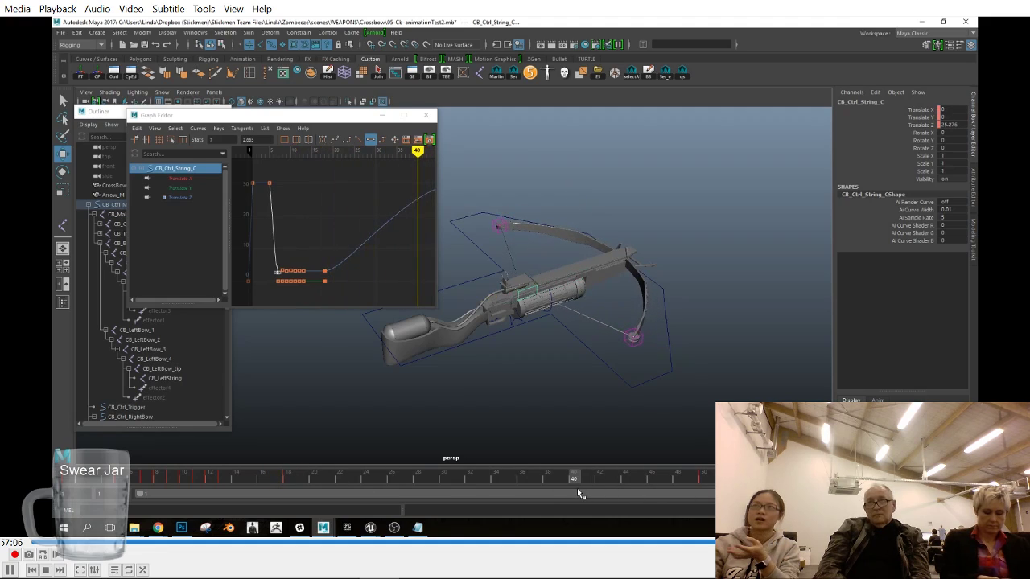
left_click_drag(496, 323, 492, 347, "alt")
scroll(419, 231, "up", 2)
middle_click_drag(419, 231, 342, 260, "alt")
scroll(343, 260, "up", 1)
left_click_drag(494, 306, 489, 309)
Step: Inspect the tangents of the frame 50 and frame 18 keys, play the animation, and close the Graph Editor
left_click_drag(435, 211, 409, 191)
left_click_drag(619, 481, 252, 481)
key("alt+v")
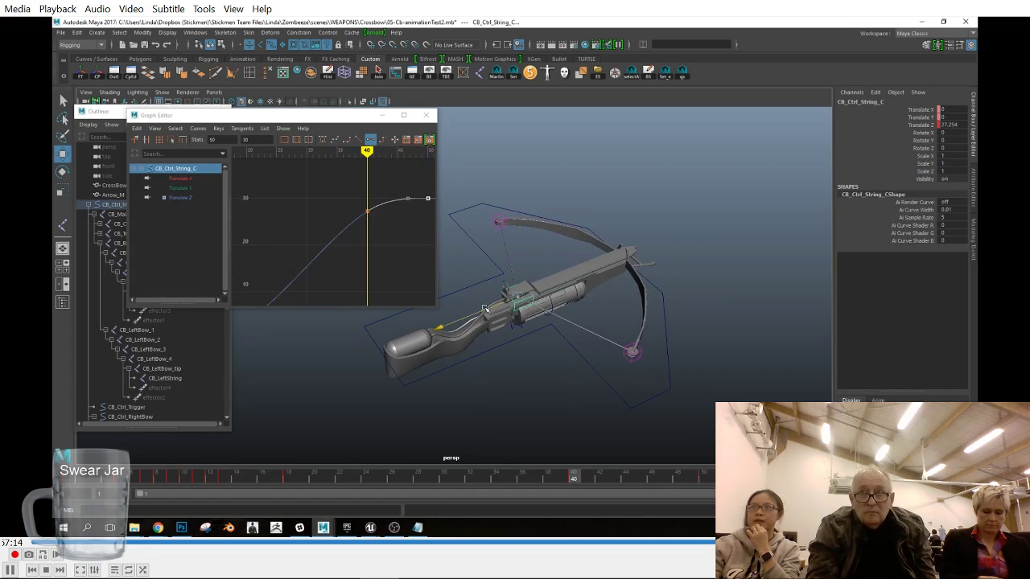
key("f")
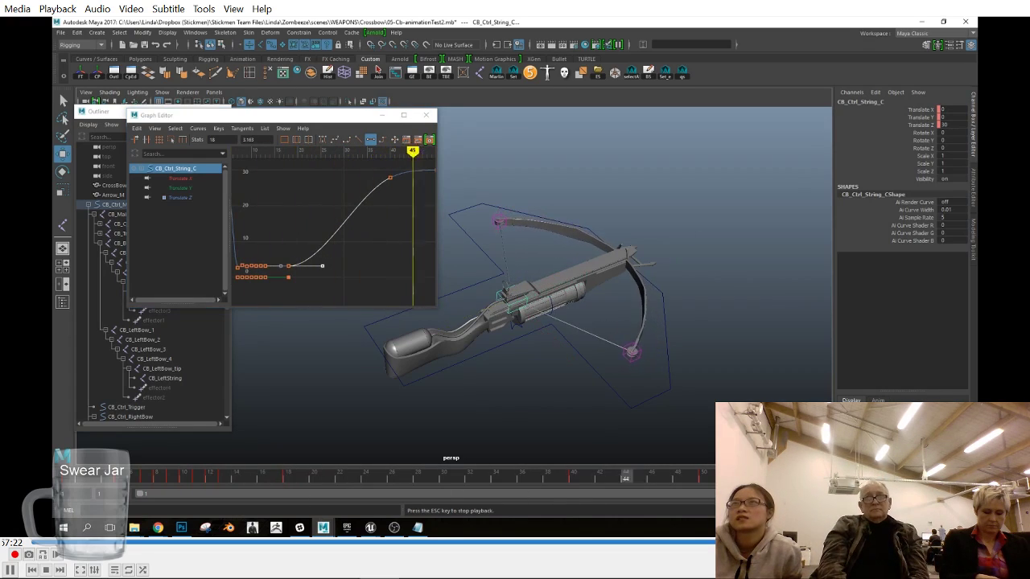
left_click_drag(684, 369, 674, 426, "alt")
left_click(428, 118)
left_click_drag(681, 362, 643, 361, "alt")
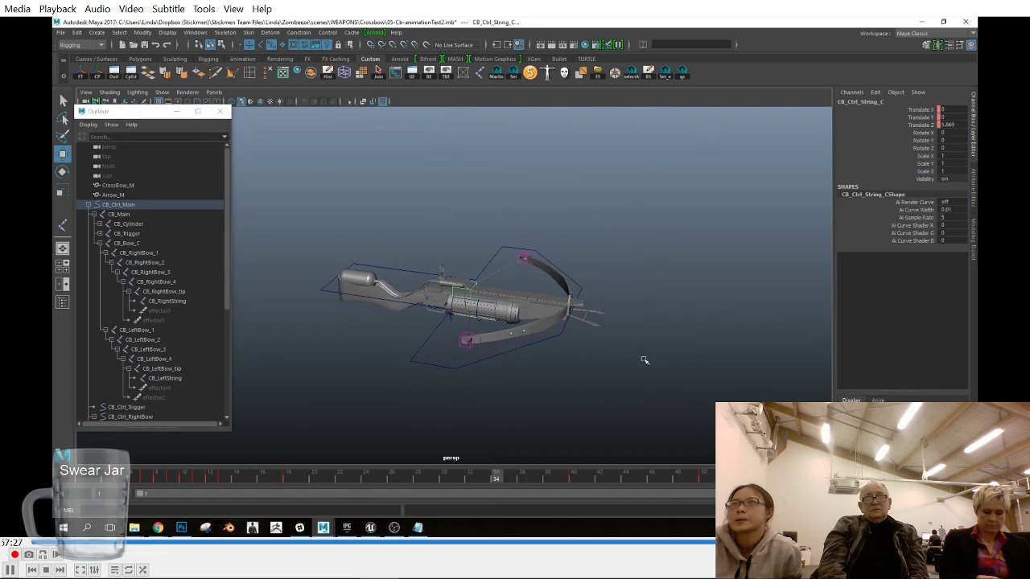
Step: Hide the NURBS curves, clear the selection, and examine the bowstring movement up close beside the trigger and cylinder
left_click_drag(386, 359, 491, 355, "alt")
left_click(162, 93)
left_click(194, 144)
left_click(636, 380)
left_click_drag(636, 380, 496, 352, "alt")
right_click_drag(497, 352, 671, 343, "alt")
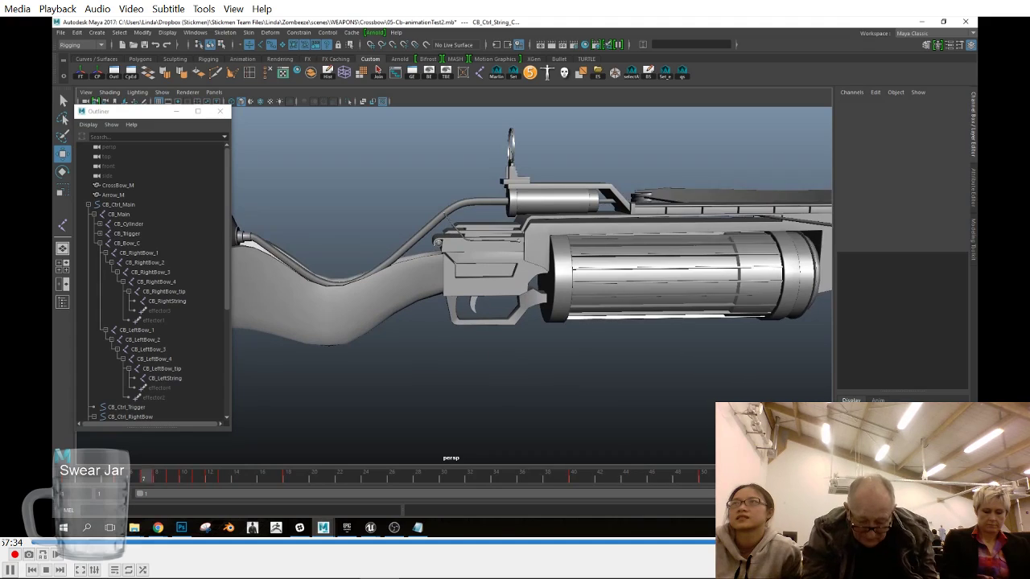
Step: Show the NURBS curves again and lower CB_Ctrl_String_C to Translate Y -0.332 at frame 40
left_click(162, 92)
left_click(193, 145)
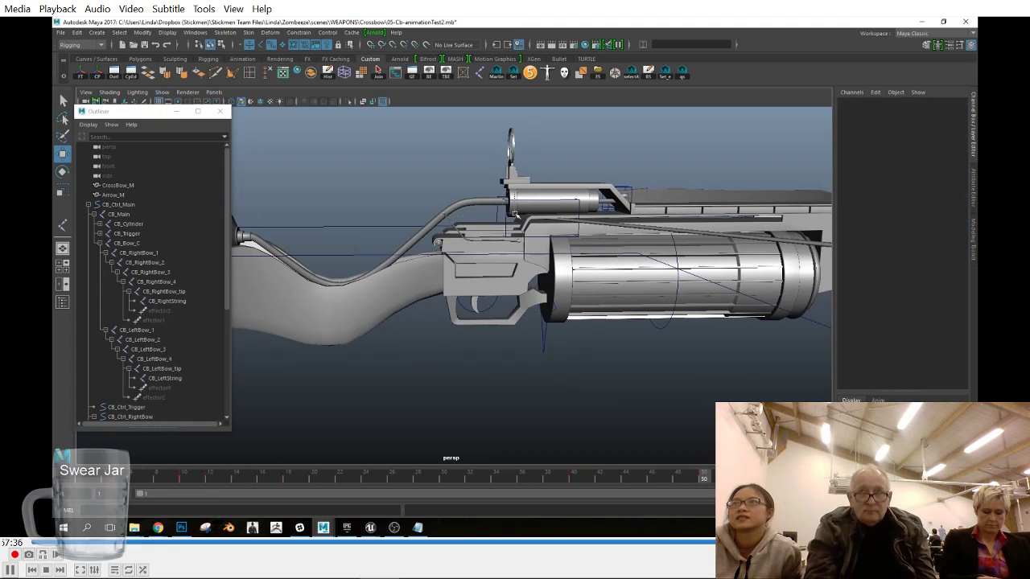
left_click(535, 183)
left_click(573, 479)
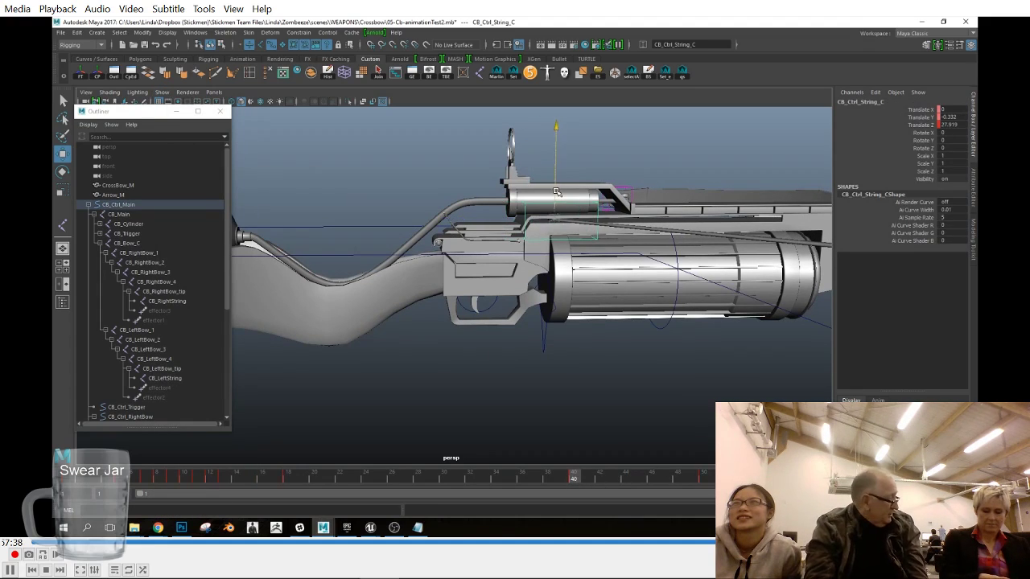
Step: Check the bowstring at frame 18 and play the animation with nothing selected, viewing the whole bow
left_click(289, 480)
left_click_drag(684, 247, 459, 469, "alt")
scroll(635, 274, "down", 6)
left_click(591, 346)
key("alt+v")
key("Escape")
scroll(462, 263, "up", 3)
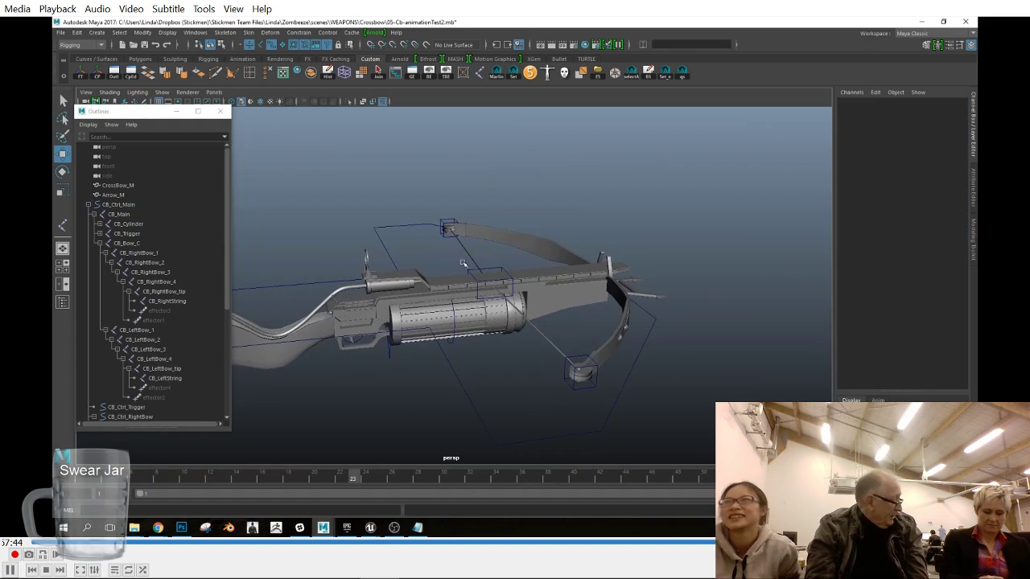
Step: Copy the bowstring control's key from frame 50, paste it at frame 1, and play the animation from behind the crossbow
left_click(477, 273)
left_click_drag(292, 483, 705, 479)
right_click(705, 479)
left_click(741, 344)
left_click(67, 477)
right_click(67, 479)
mouse_move(90, 357)
left_click(187, 360)
left_click(396, 380)
left_click_drag(412, 395, 697, 437, "alt")
key("alt+v")
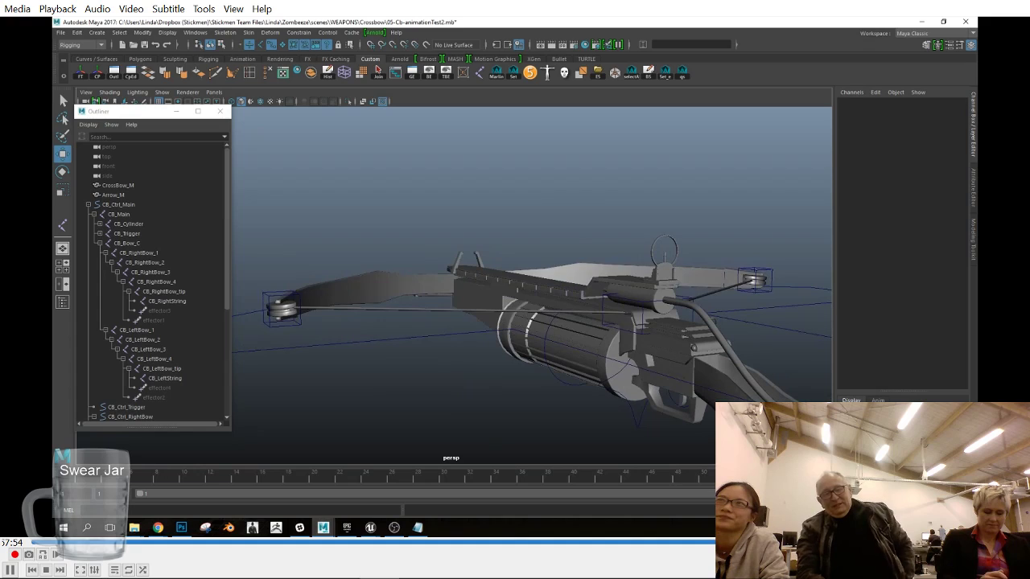
Step: Save the scene and hide the NURBS curves to watch the firing and reloading motion
left_click(248, 33)
left_click(243, 27)
left_click(61, 33)
left_click(90, 70)
left_click(162, 93)
left_click(184, 142)
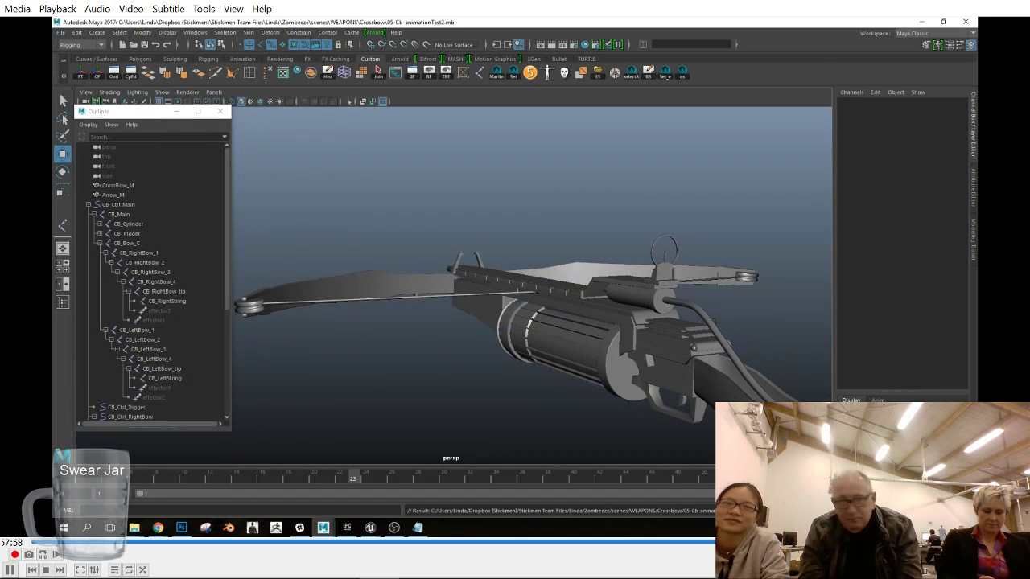
left_click_drag(545, 414, 523, 430, "alt")
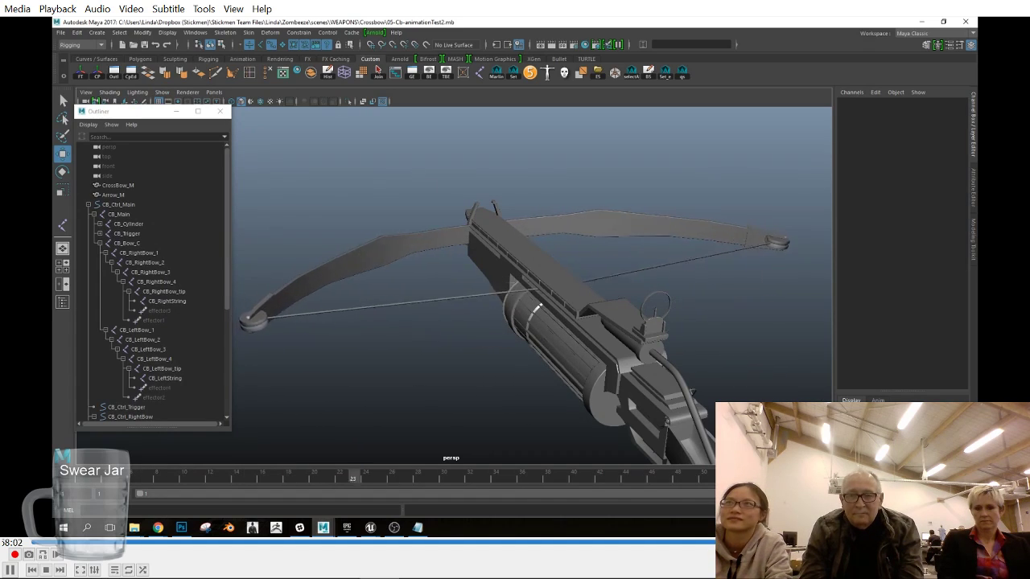
Step: Show the NURBS curves again, select CB_Ctrl_String_C, and scrub to frame 25
left_click(163, 93)
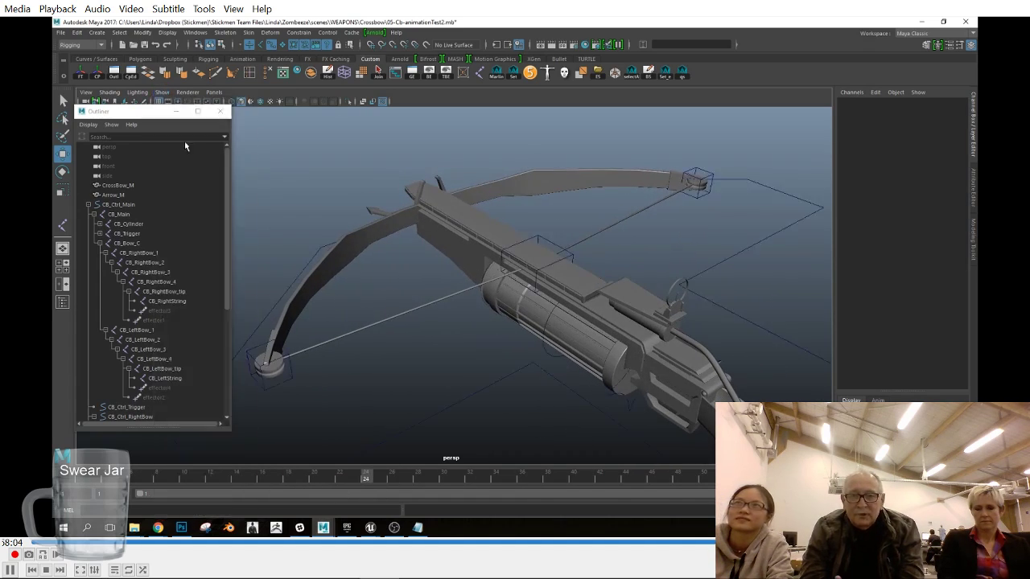
left_click(186, 145)
left_click_drag(225, 478, 386, 487)
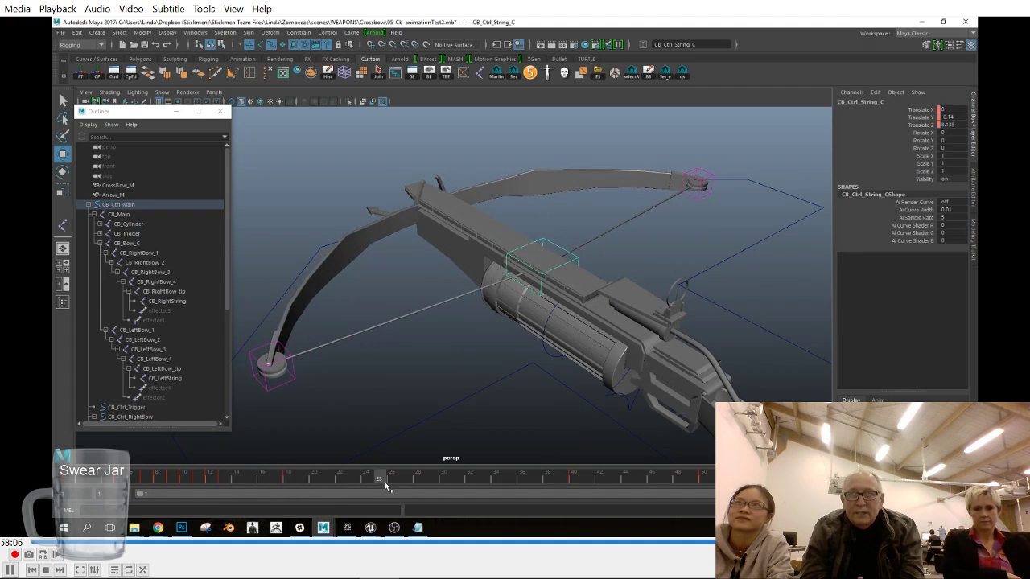
Step: Shorten the out-tangent of the bowstring's frame 18 Translate Z key to about frame 21 in a maximized Graph Editor
left_click(411, 73)
left_click_drag(301, 268, 288, 286)
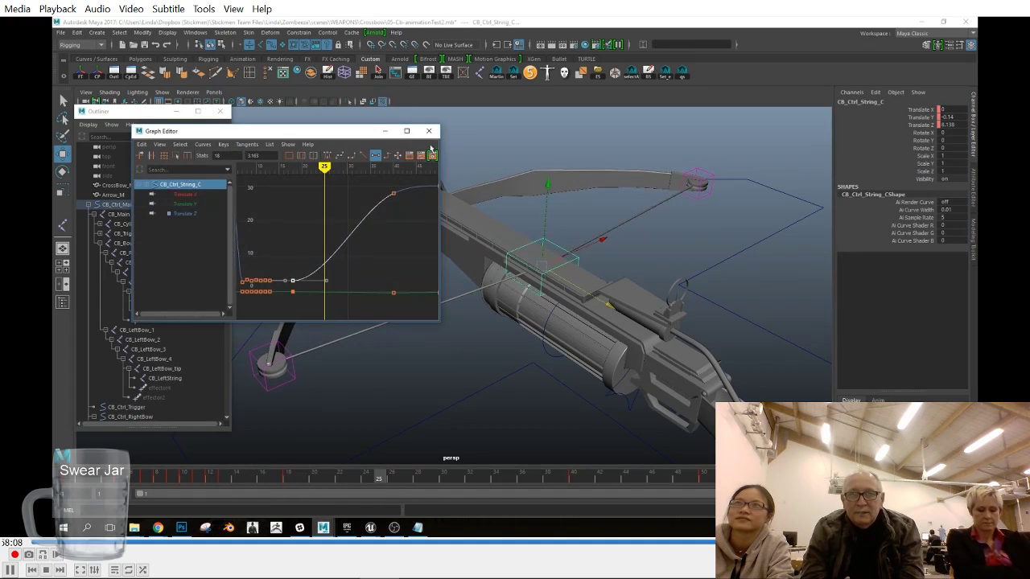
left_click(407, 131)
middle_click_drag(539, 386, 483, 395)
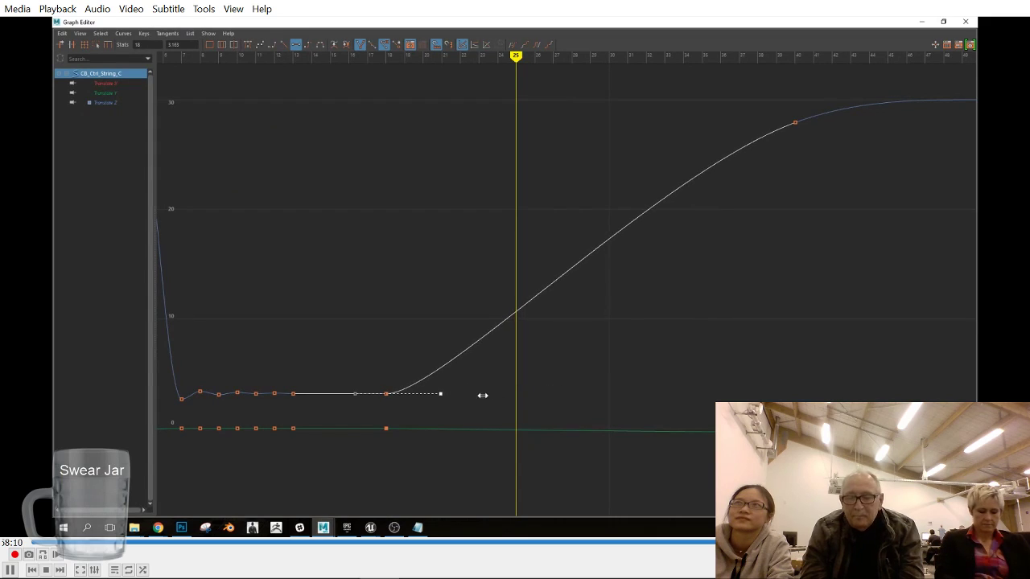
left_click(964, 21)
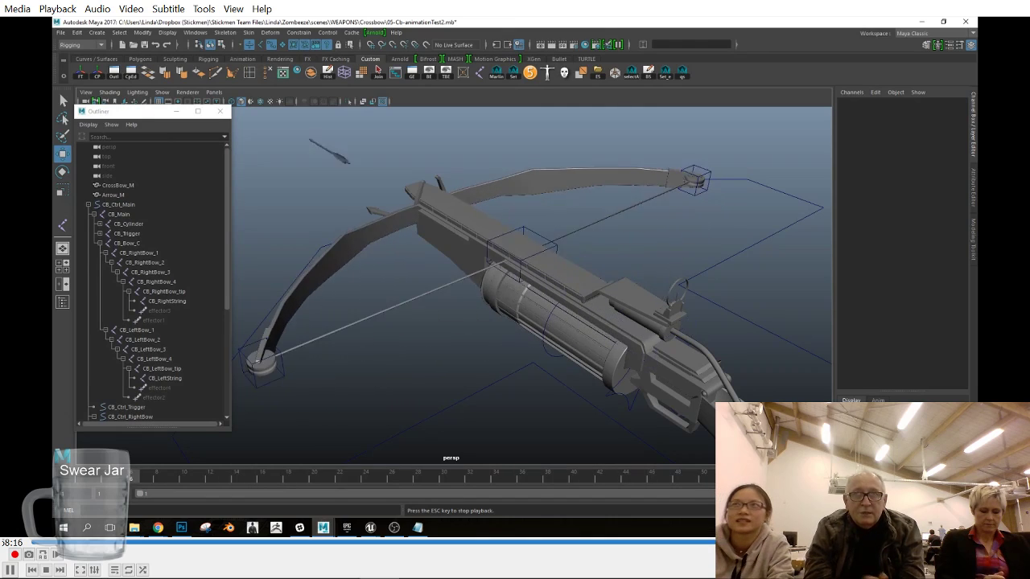
Step: Select the bowstring control CB_Ctrl_String_C, scrub through its reloading frames around frames 26 to 41, and clear the selection
scroll(483, 406, "down", 3)
left_click_drag(483, 406, 532, 429, "alt")
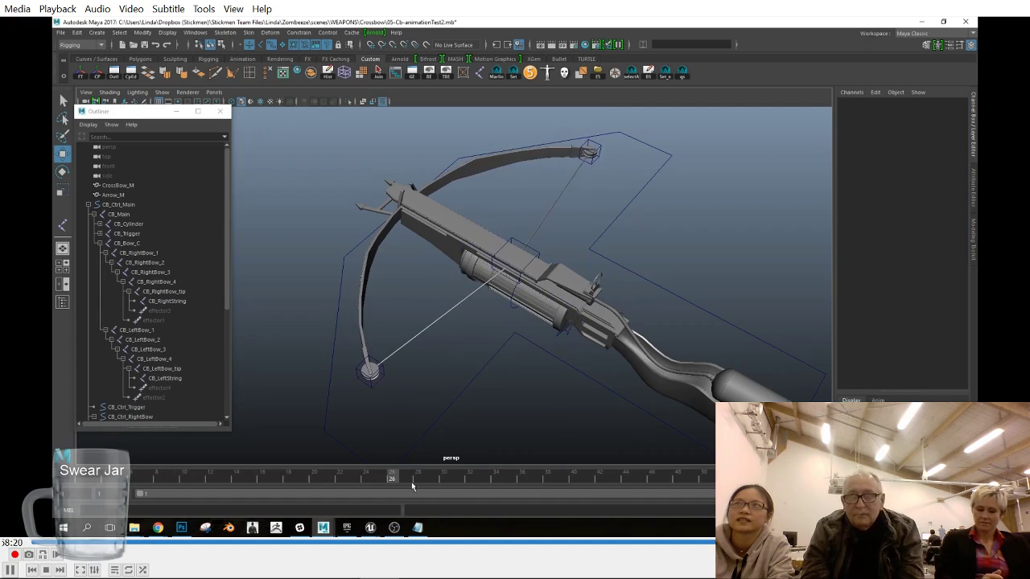
left_click(549, 258)
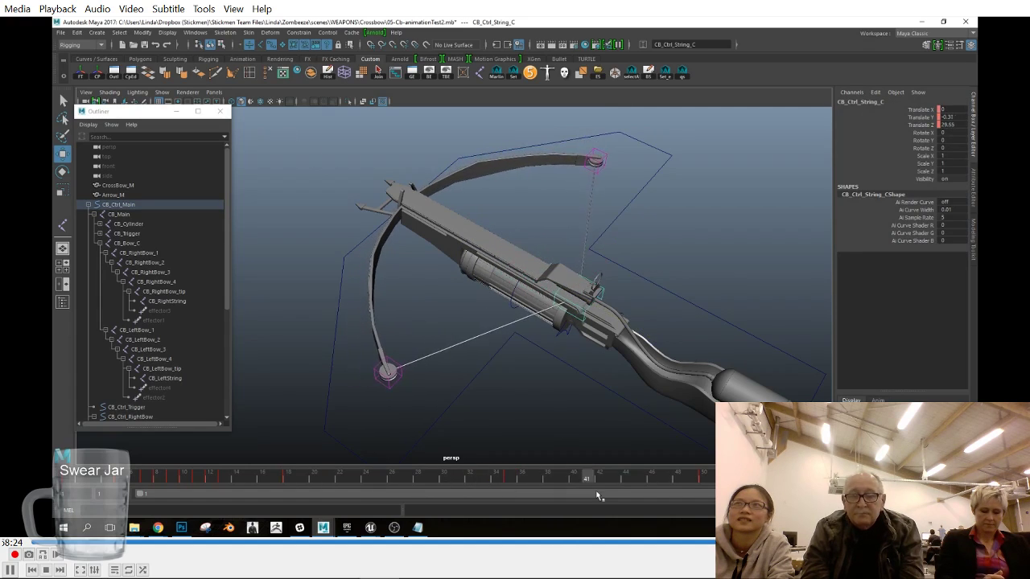
left_click(577, 440)
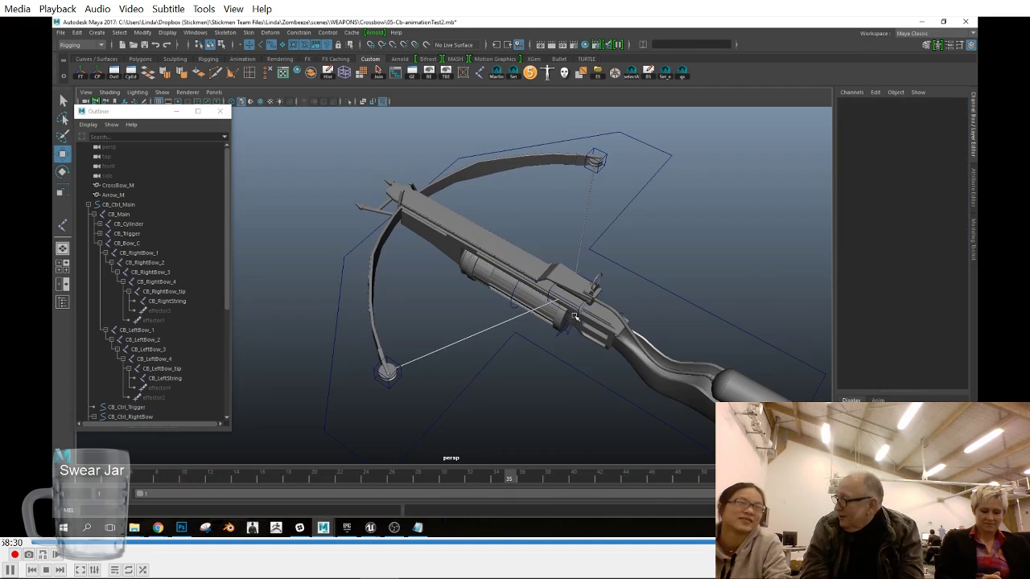
Step: Inspect the frame 18 Translate Z key's tangents on CB_Ctrl_String_C in the Graph Editor, and play the animation with nothing selected
left_click(550, 295)
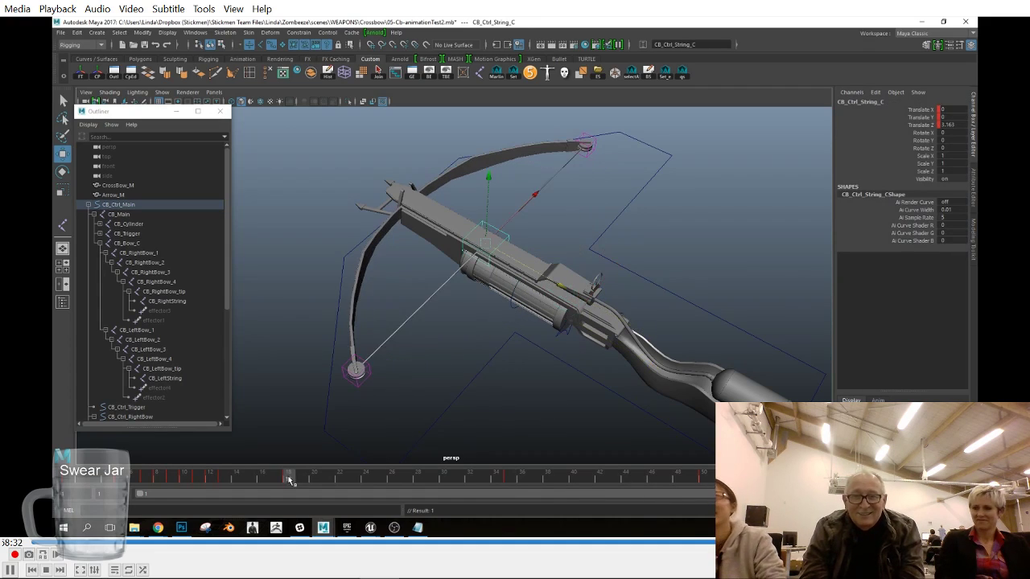
left_click(410, 74)
left_click_drag(438, 348, 370, 419)
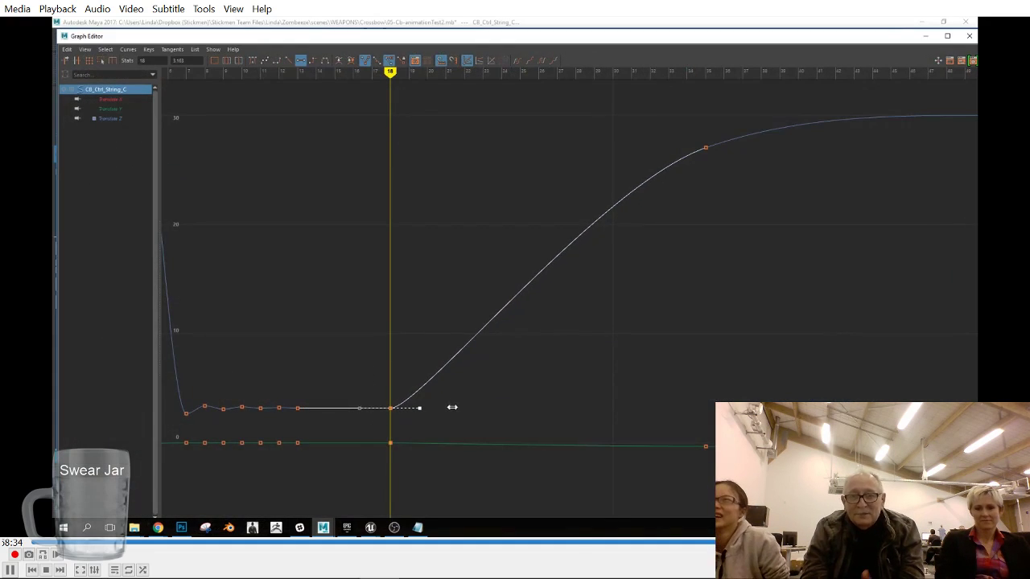
left_click(970, 35)
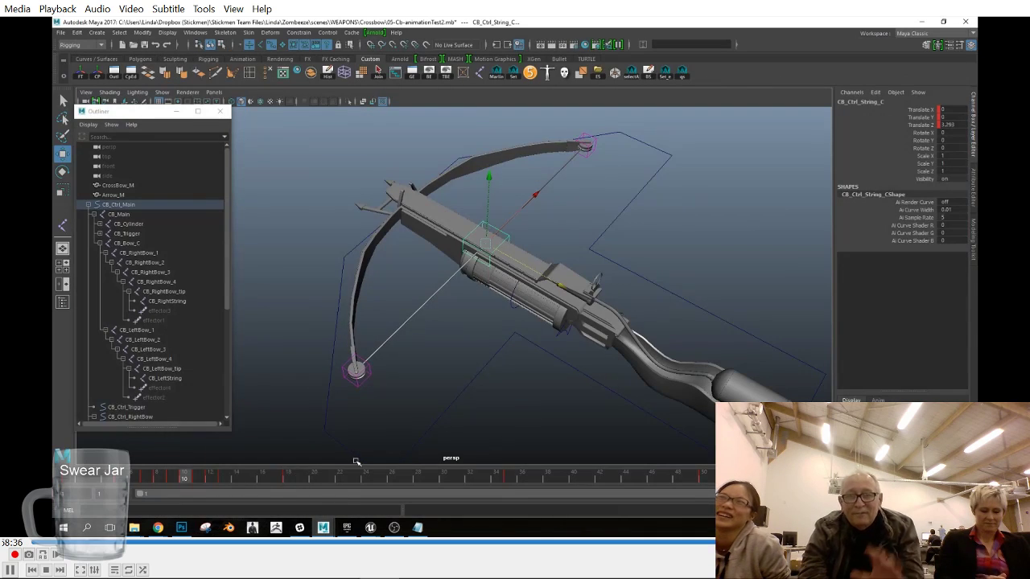
left_click(356, 461)
key("alt+v")
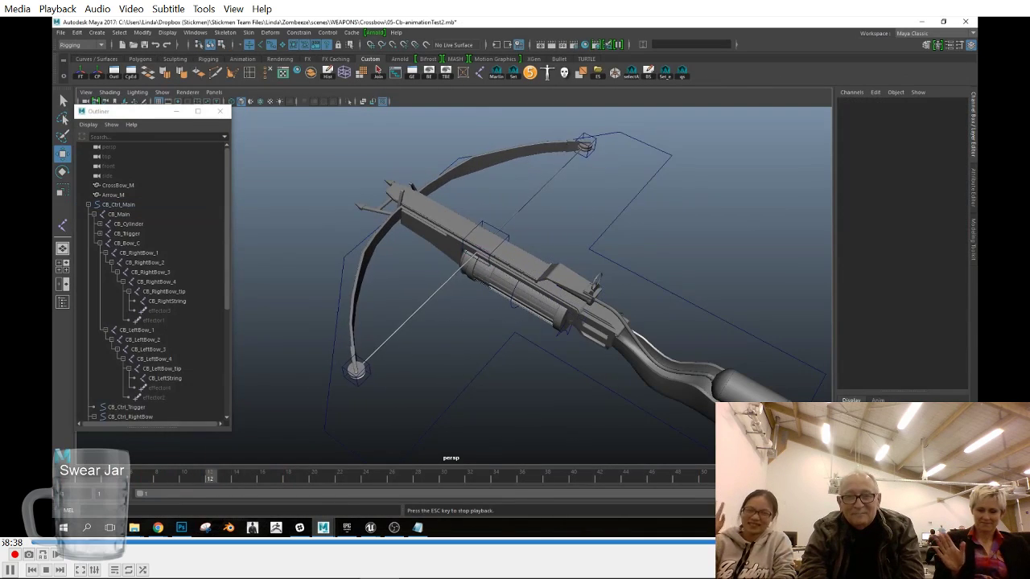